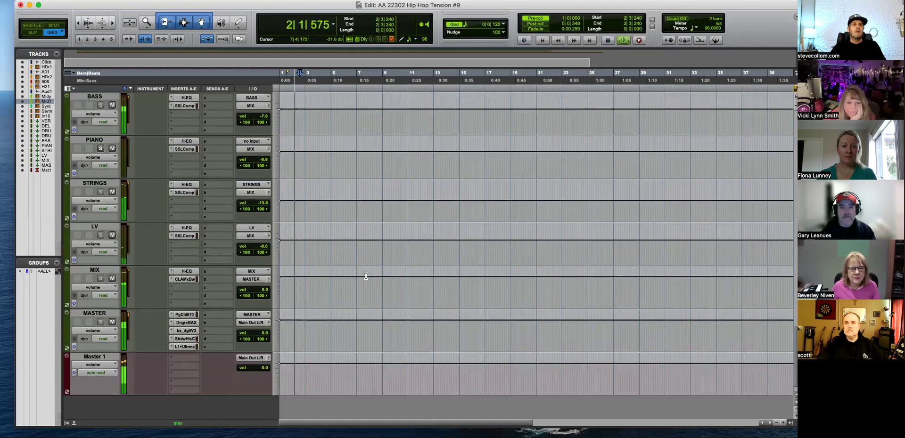
Stop playback and go back up to the Melody, Synths and Serum instrument tracks
scroll(366, 277, "up", 2)
key("space")
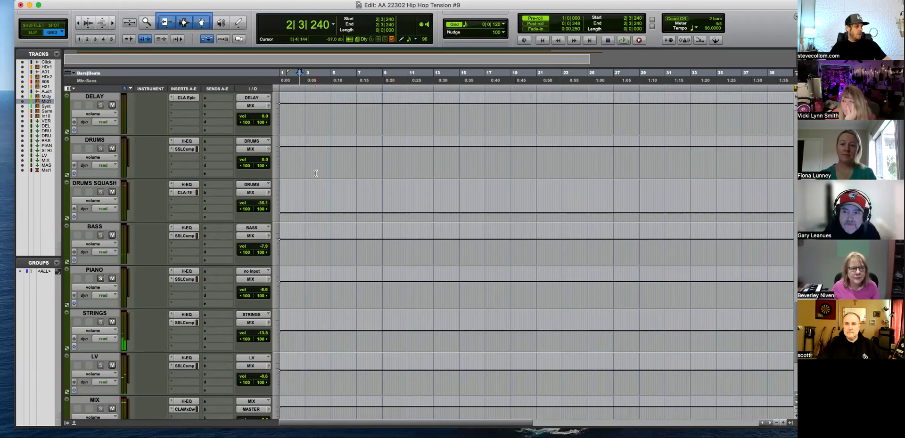
scroll(314, 173, "up", 4)
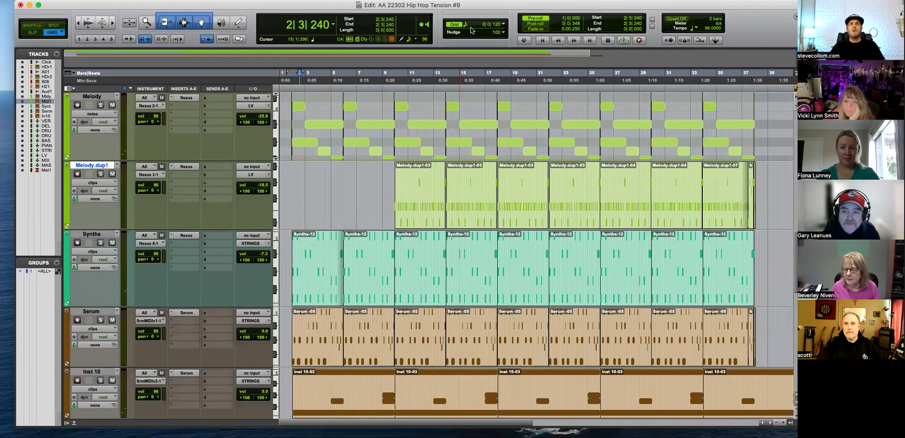
Move the session window aside and switch to TextEdit, placing the Hip Hop Tension notes over the timeline
mouse_move(499, 6)
left_mouse_down()
mouse_move(498, 39)
mouse_move(504, 6)
left_mouse_up()
left_click(321, 36)
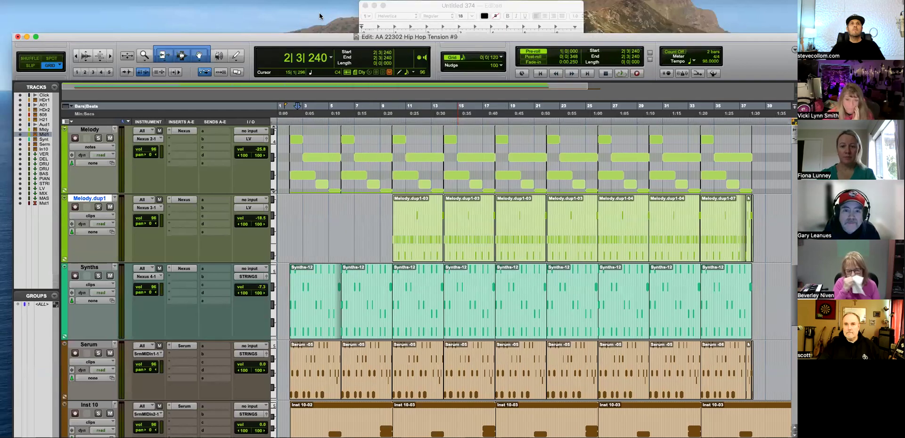
left_click_drag(320, 18, 319, 17)
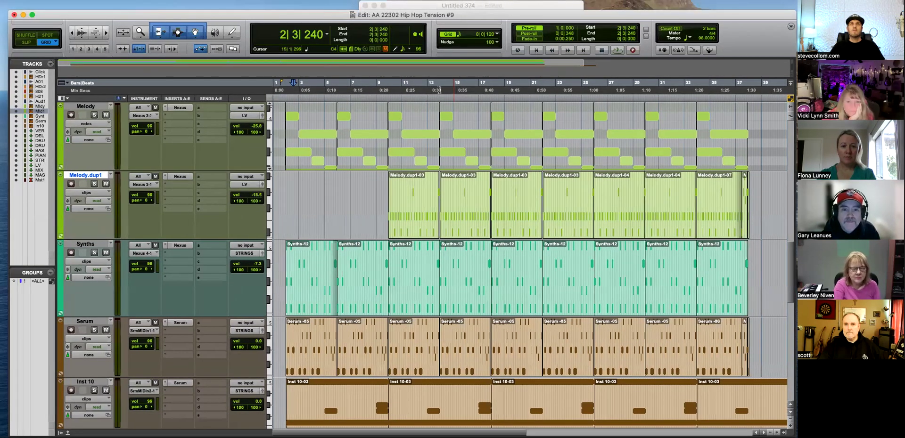
left_click(469, 5)
left_click_drag(552, 8, 527, 12)
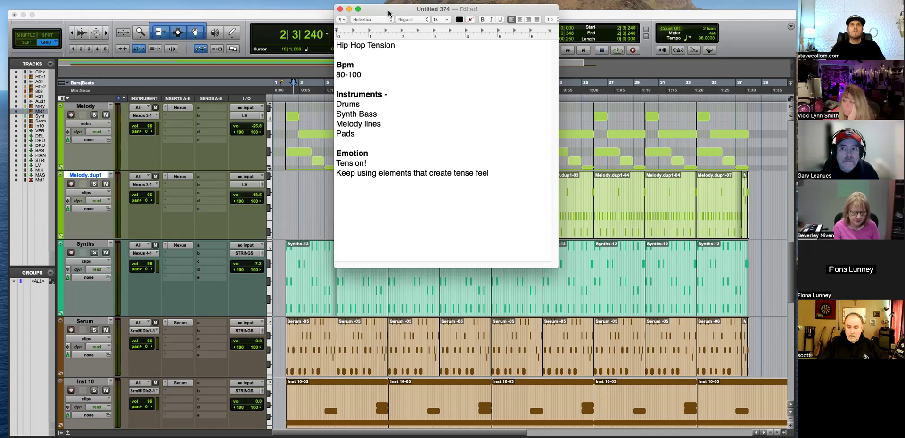
left_click_drag(388, 13, 382, 9)
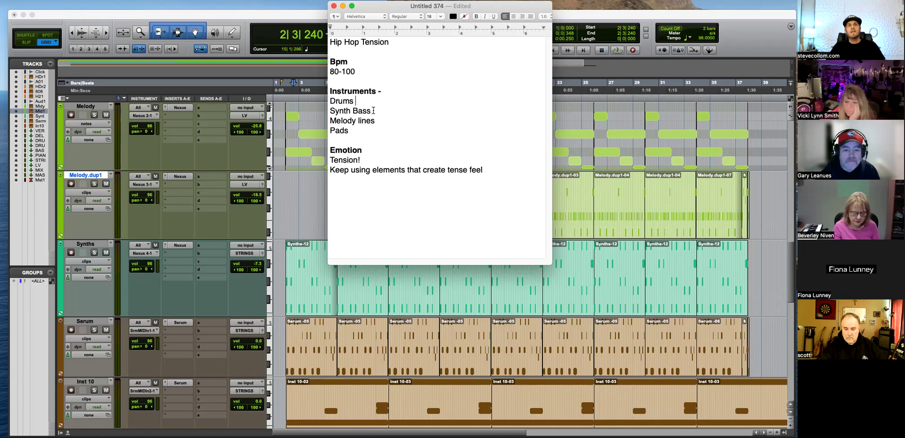
Add "Synth stabs" on a new line after Pads in the Instruments list
left_click(354, 131)
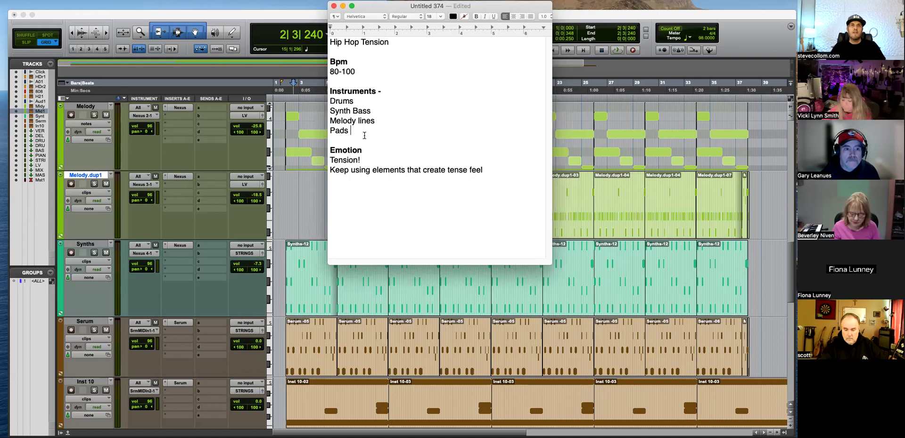
key("Return")
type("Sy")
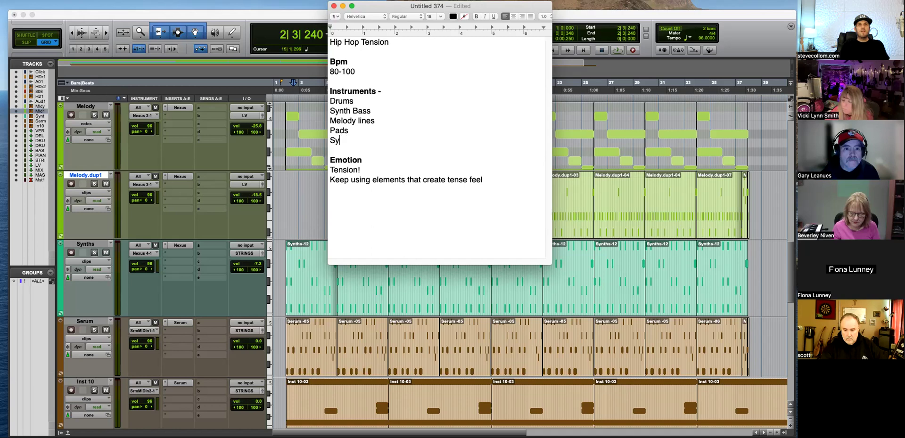
type("nth s")
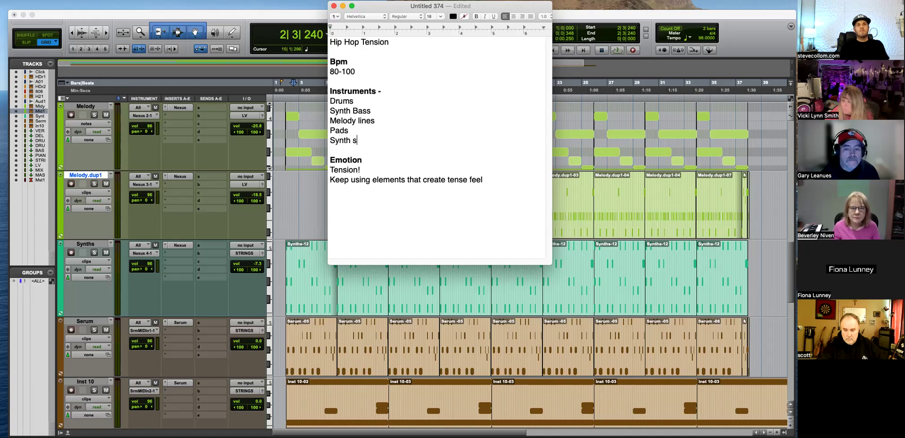
type("tabs")
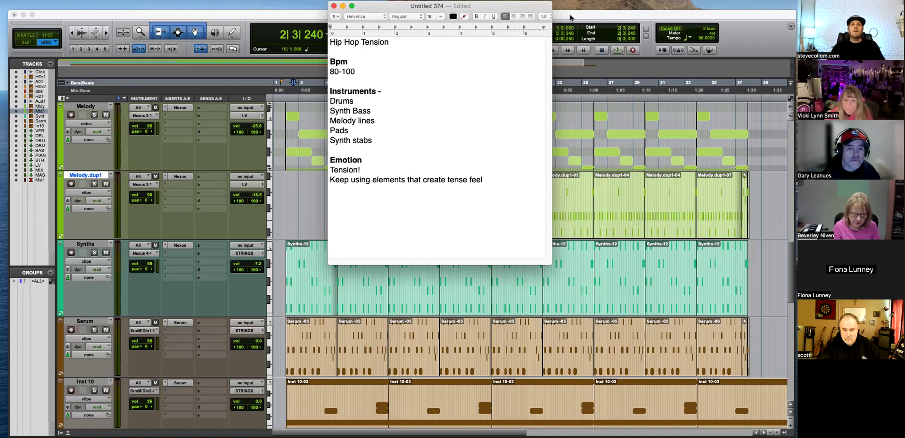
Switch back to Pro Tools and play the session from its very beginning
left_click(310, 20)
left_click(286, 189)
key("super+bracketleft")
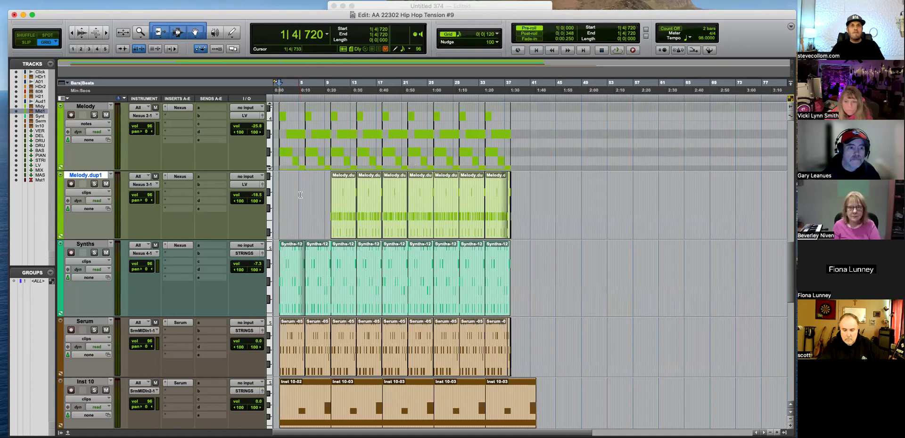
scroll(364, 197, "down", 3)
scroll(364, 197, "up", 12)
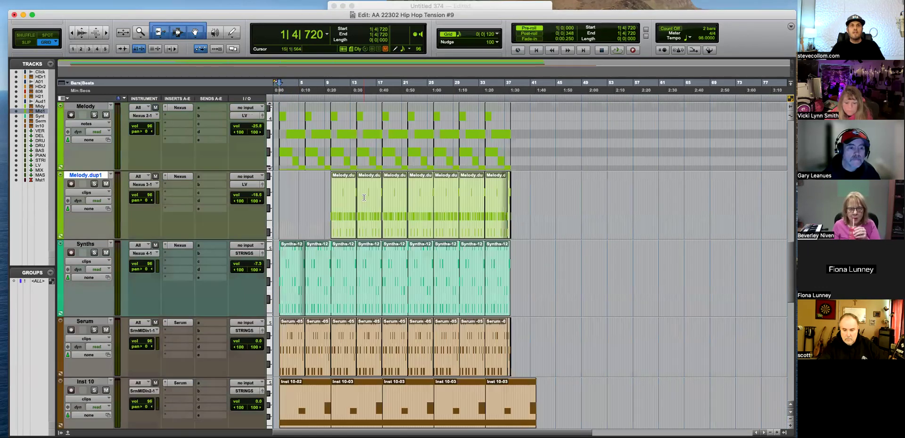
scroll(363, 197, "down", 10)
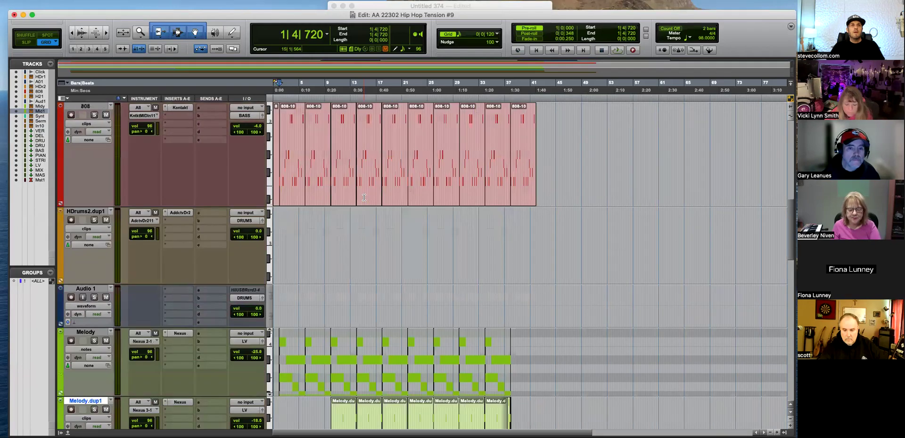
key("Return")
key("super+bracketright")
key("space")
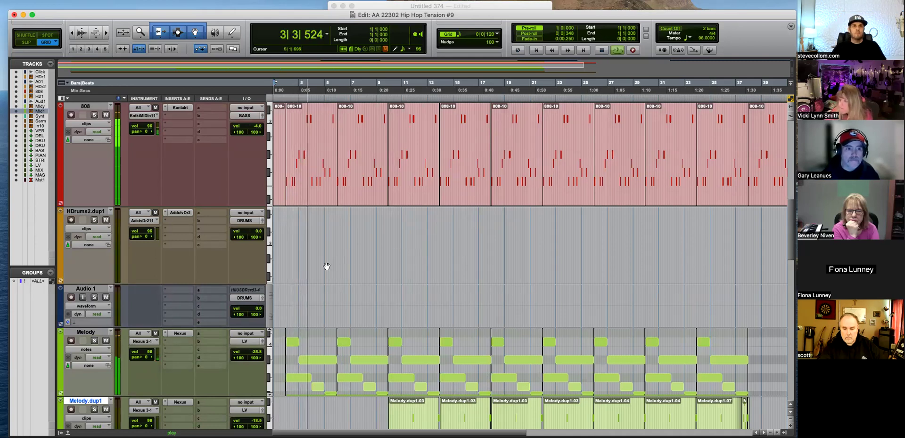
Examine the drum, 808, melody and synth tracks while the arrangement plays, and stop playback
scroll(327, 267, "up", 3)
scroll(326, 266, "up", 2)
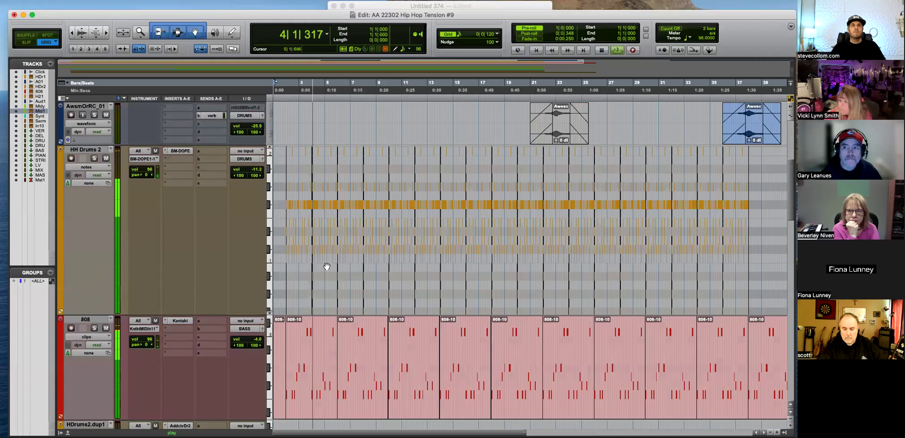
scroll(326, 267, "up", 3)
scroll(327, 267, "down", 5)
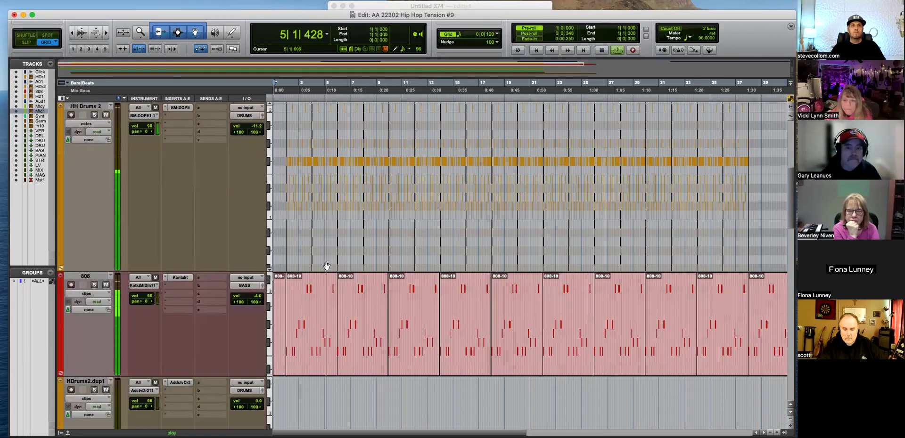
scroll(353, 280, "down", 6)
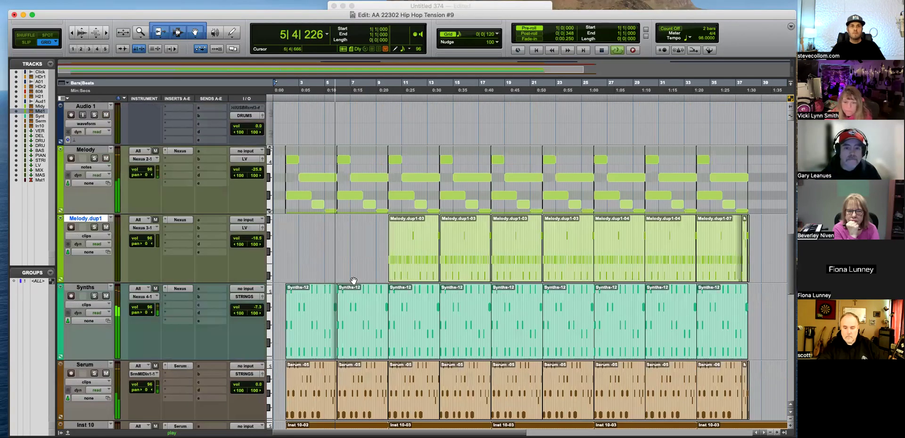
scroll(354, 281, "down", 3)
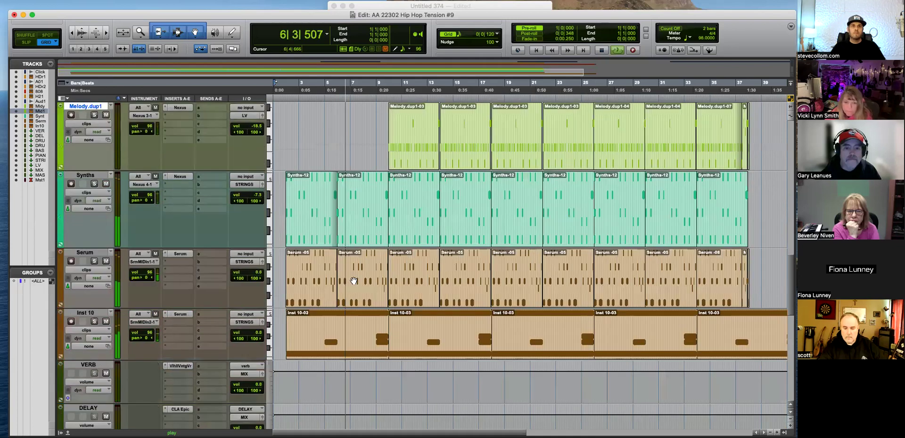
scroll(380, 246, "up", 2)
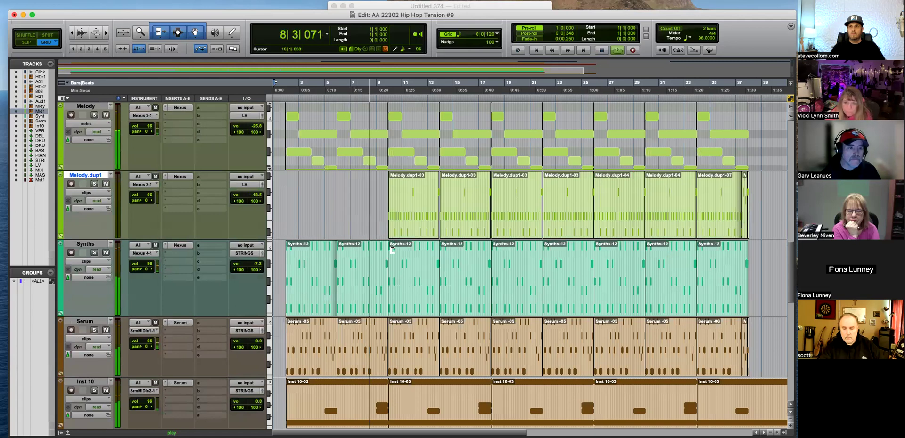
key("super+bracketright")
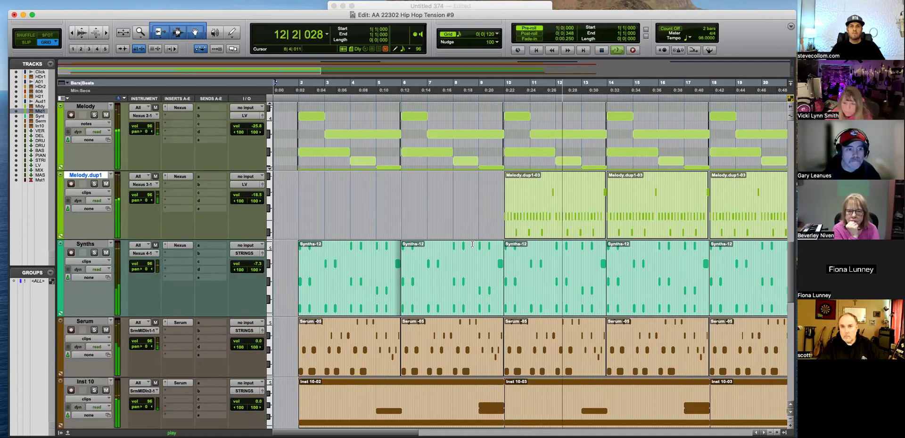
key("r")
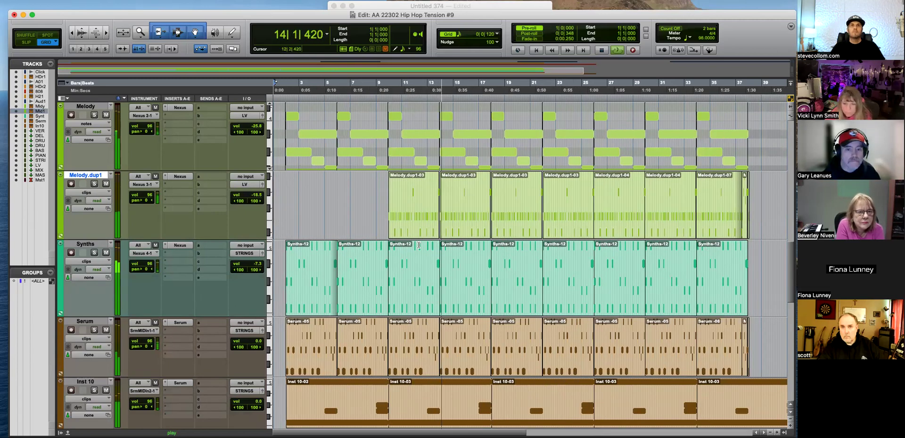
scroll(418, 245, "up", 3)
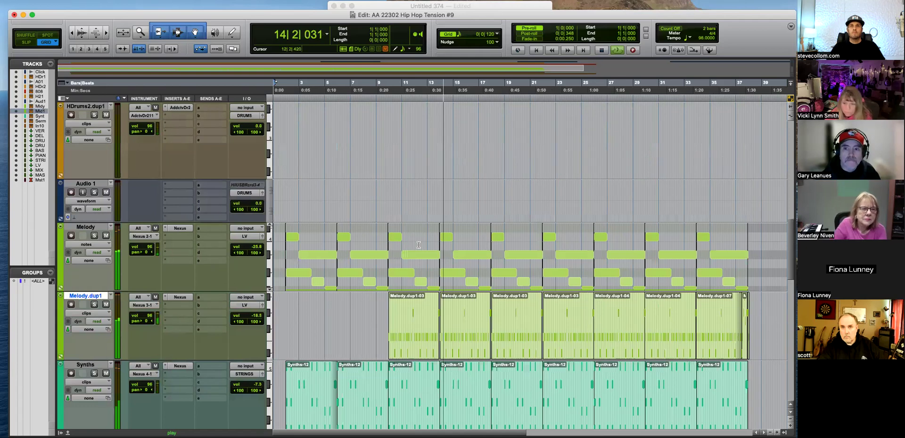
scroll(418, 244, "down", 2)
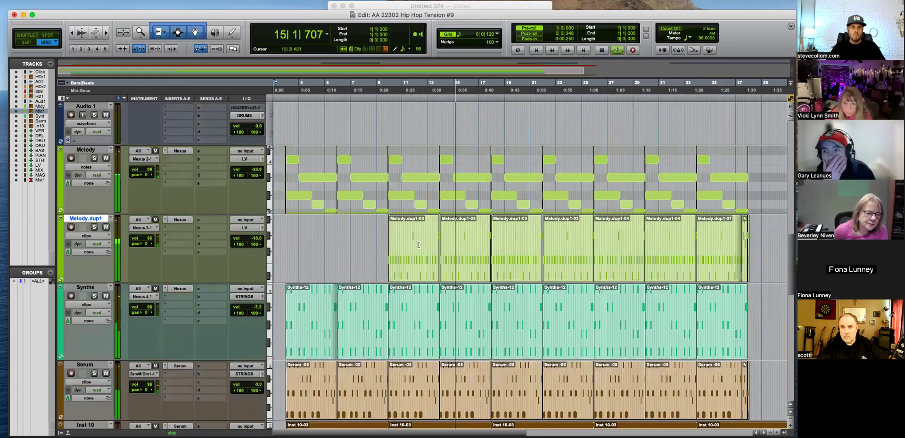
scroll(447, 231, "down", 1)
scroll(477, 213, "up", 1)
scroll(491, 265, "up", 1)
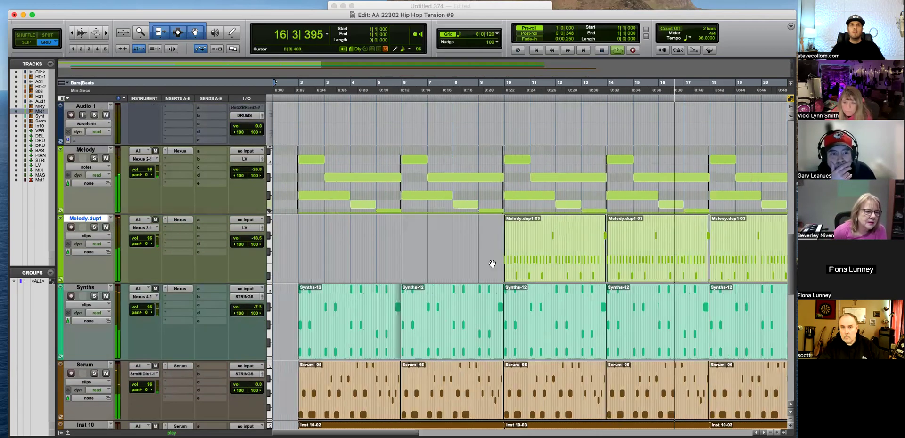
scroll(448, 259, "down", 1)
scroll(403, 254, "up", 1)
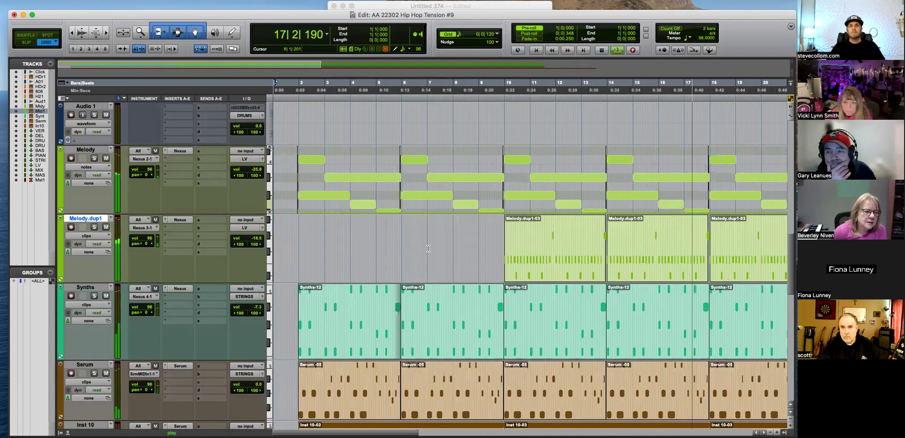
scroll(406, 245, "down", 1)
key("space")
Change the Melody track's display from notes to clips and select its first full Melody-11 clip
scroll(405, 242, "up", 3)
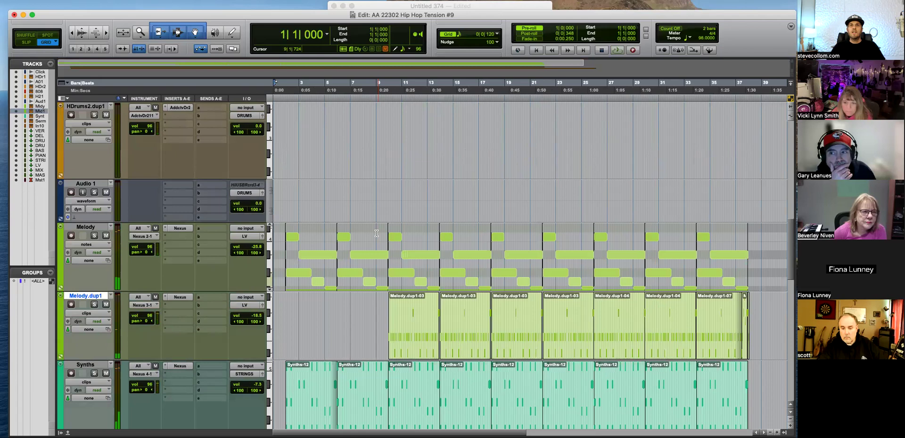
left_click(319, 230)
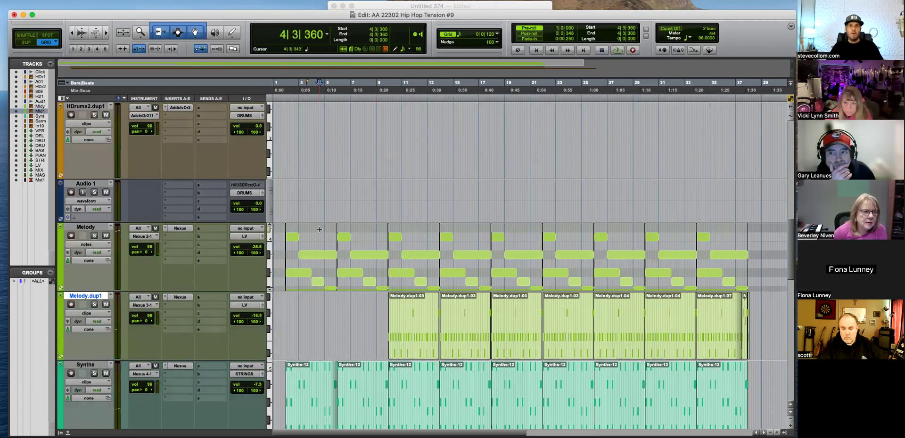
key("ctrl+minus")
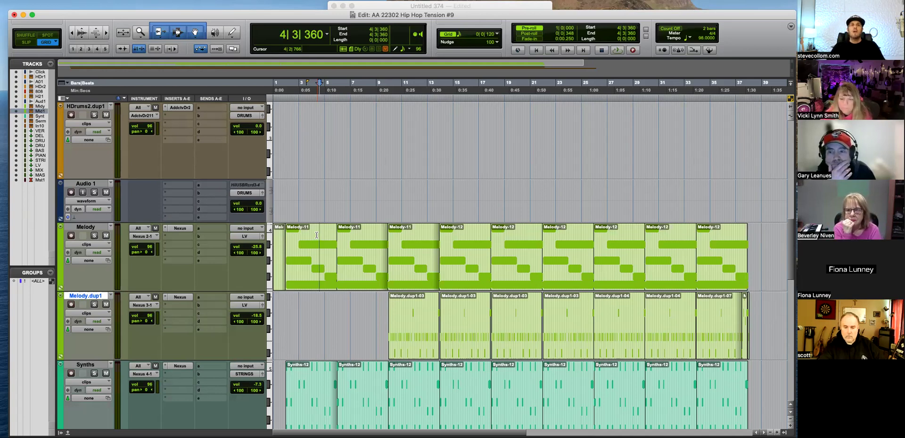
left_click(313, 274)
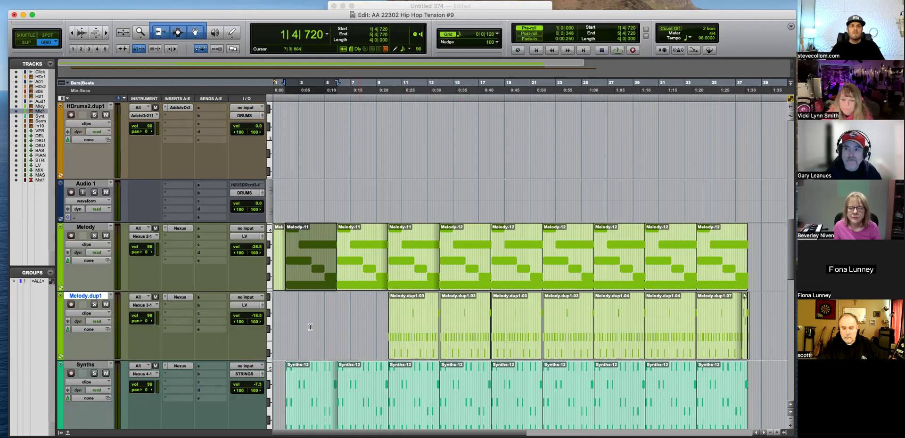
Delete the empty HH Drums 1 track below the Click track
scroll(289, 325, "down", 3)
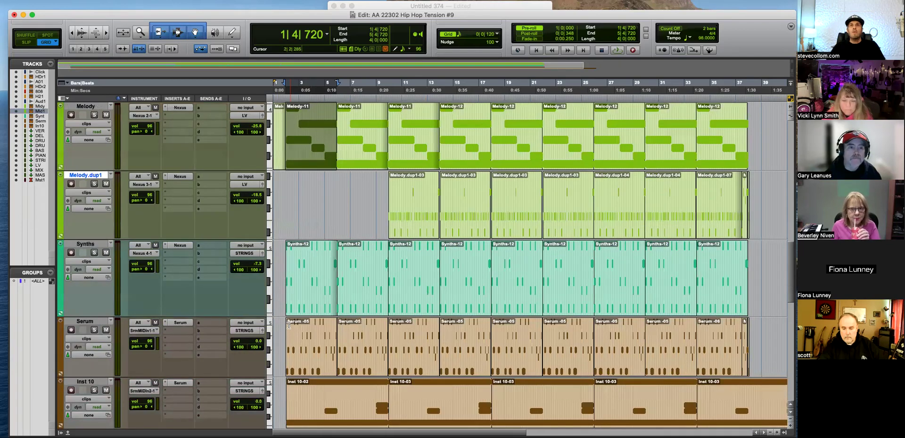
scroll(289, 325, "up", 10)
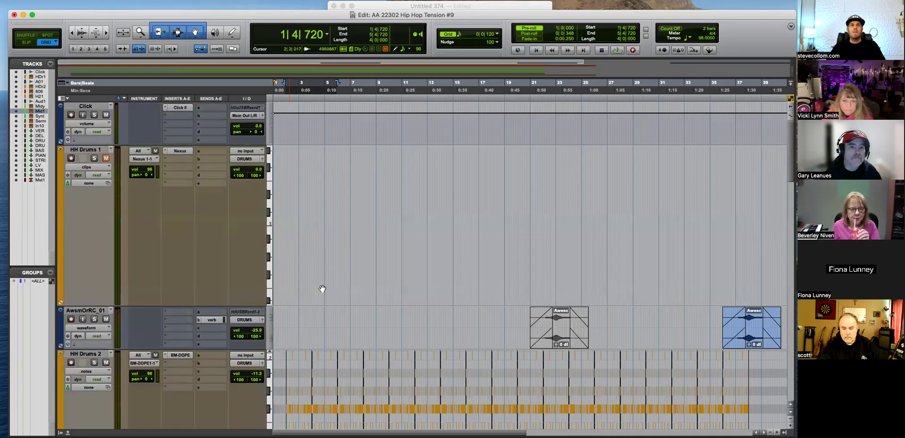
left_click(92, 150)
key("super+bracketleft")
key("super+bracketleft")
right_click(91, 150)
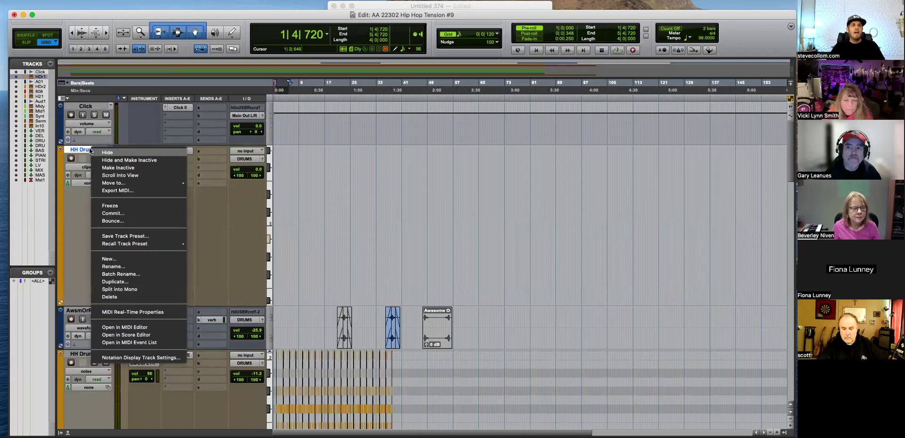
left_click(157, 120)
right_click(86, 149)
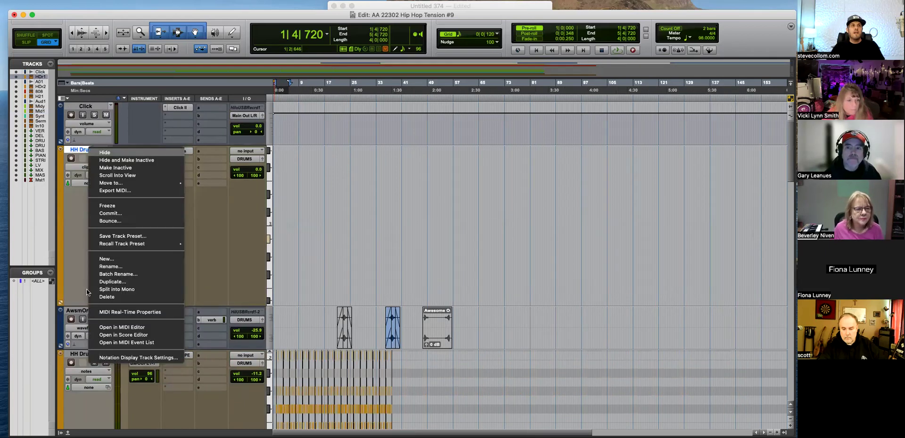
left_click(108, 297)
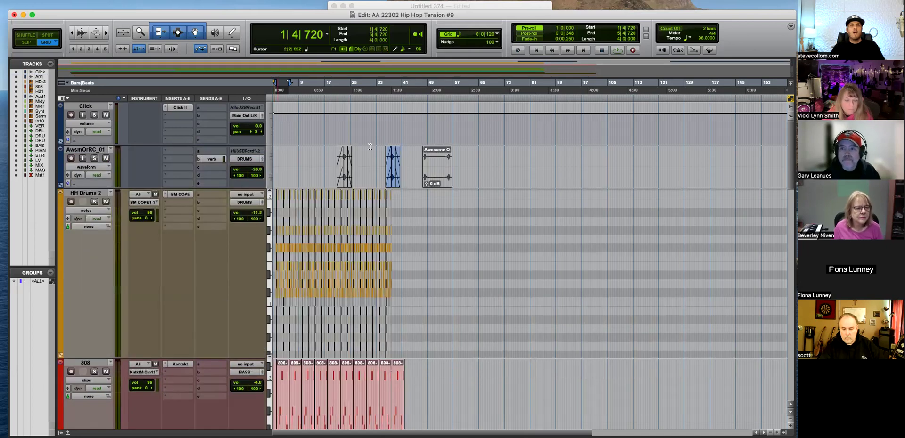
Solo the AwsmOrRC_01 track, play its reverse cymbal clip around bar 38, and stop and clear the solo
key("super+bracketright")
key("super+bracketright")
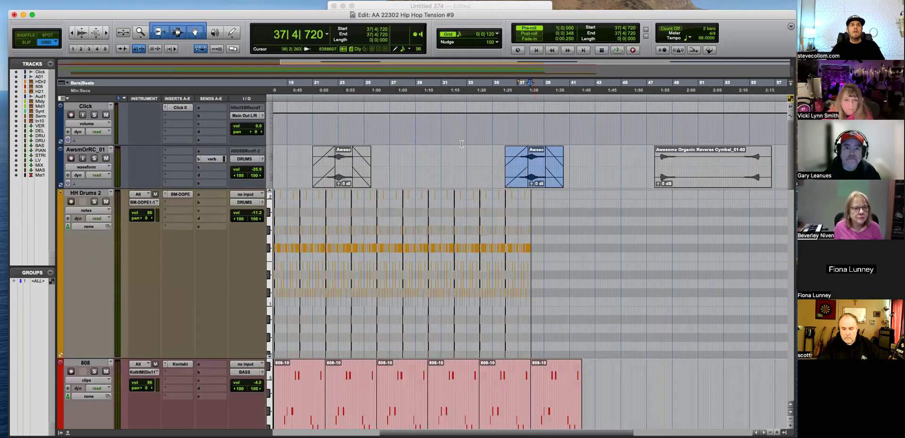
left_click(537, 120)
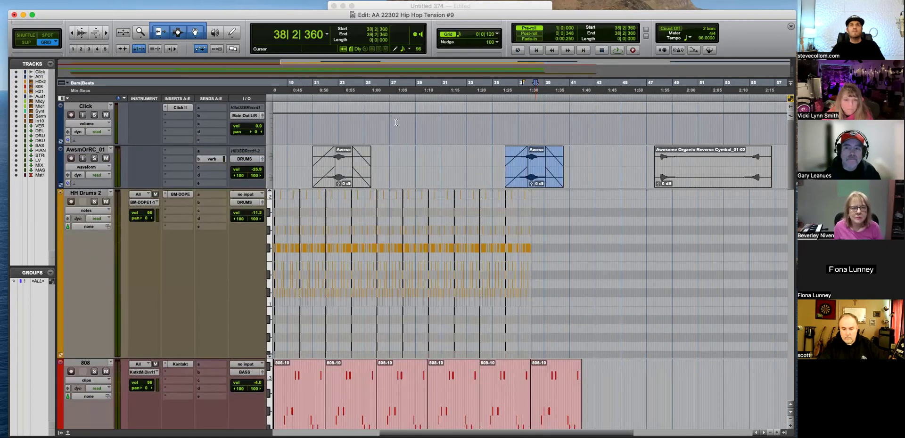
left_click(97, 158)
key("space")
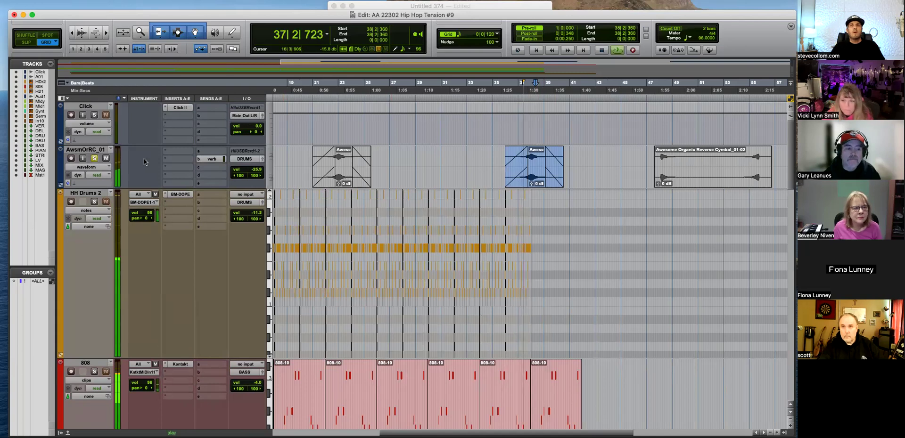
key("space")
left_click(94, 158)
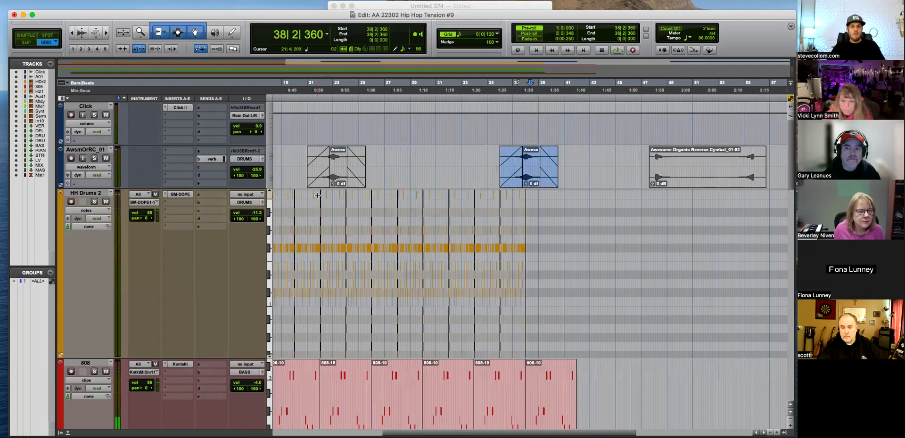
Return to the session's start, solo the HH Drums 2 track and place the playback cursor within bar 2
key("Return")
key("super+bracketright")
left_click(299, 201)
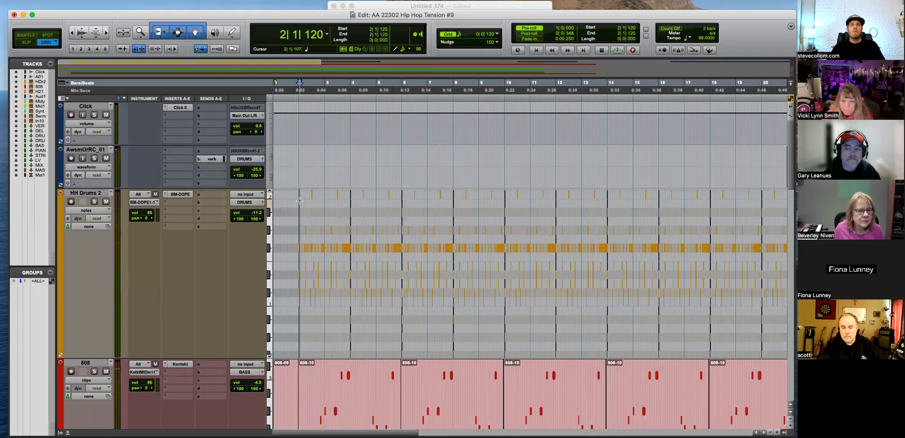
left_click(94, 201)
left_click(313, 212)
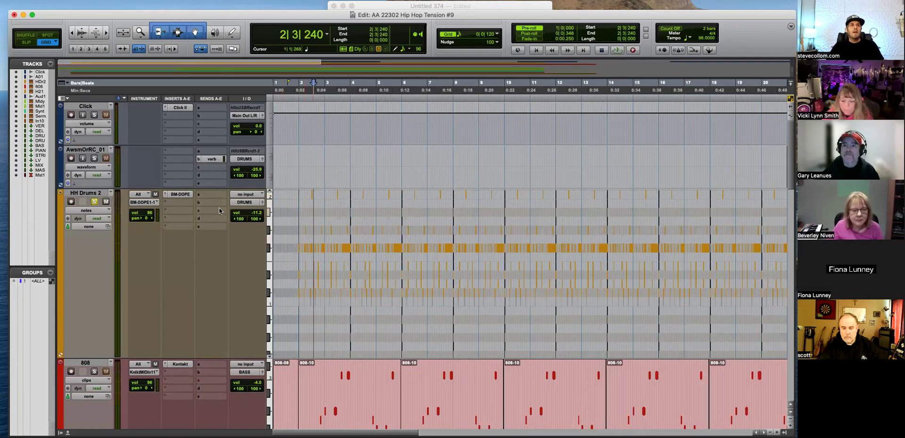
Open the BM-DOPE instrument on HH Drums 2, try the style key just below C4, and close the plug-in
left_click(182, 197)
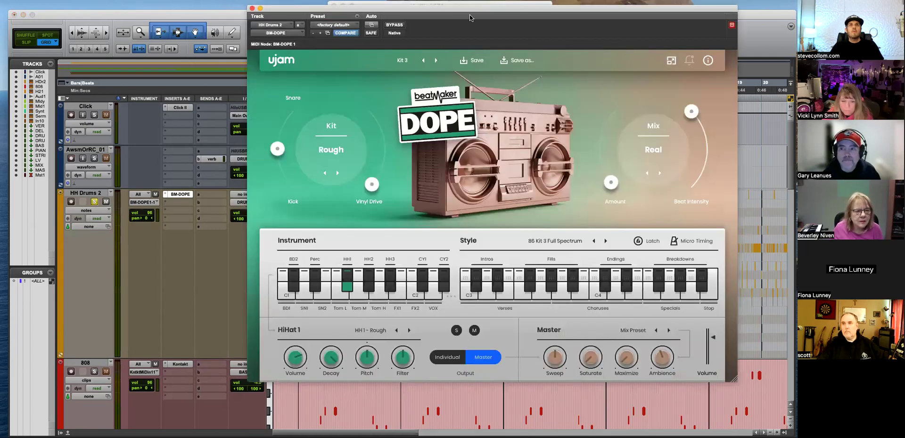
left_click_drag(472, 7, 443, 34)
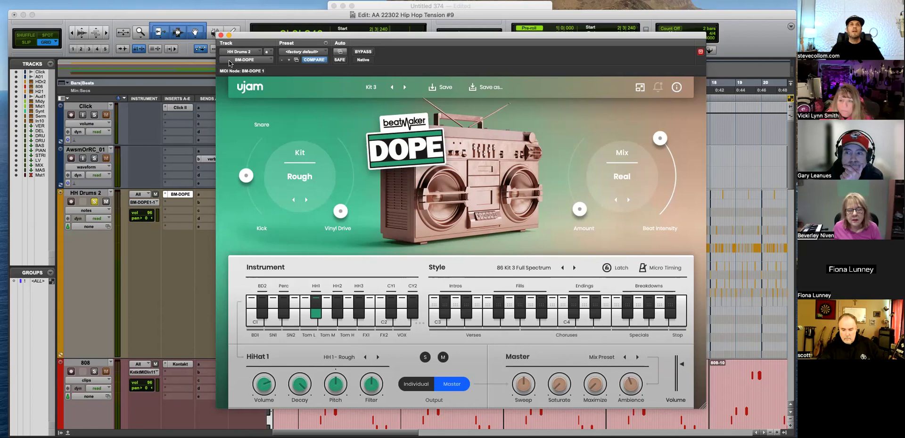
left_click(562, 316)
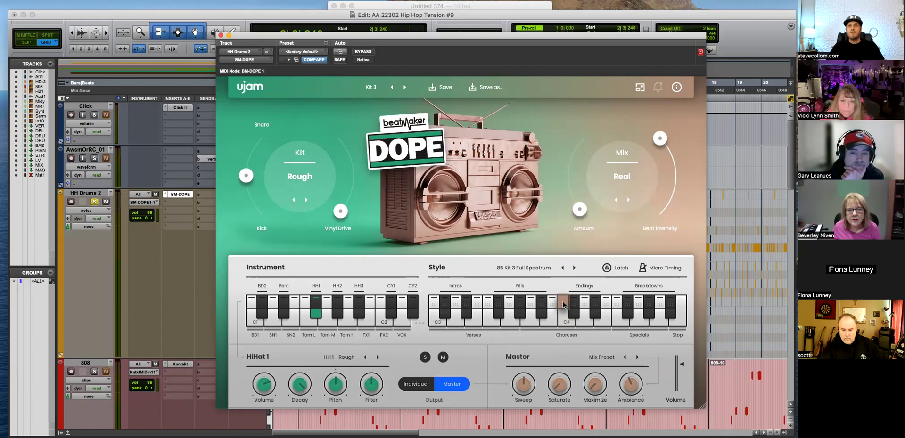
left_click(562, 305)
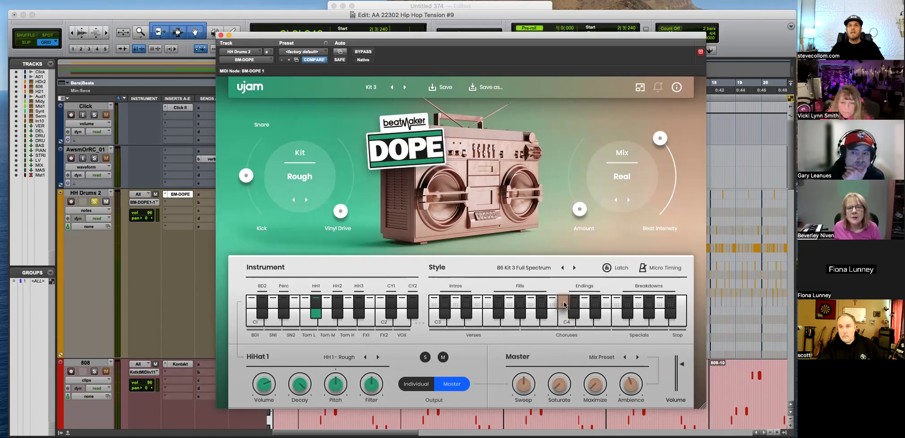
left_click(562, 306)
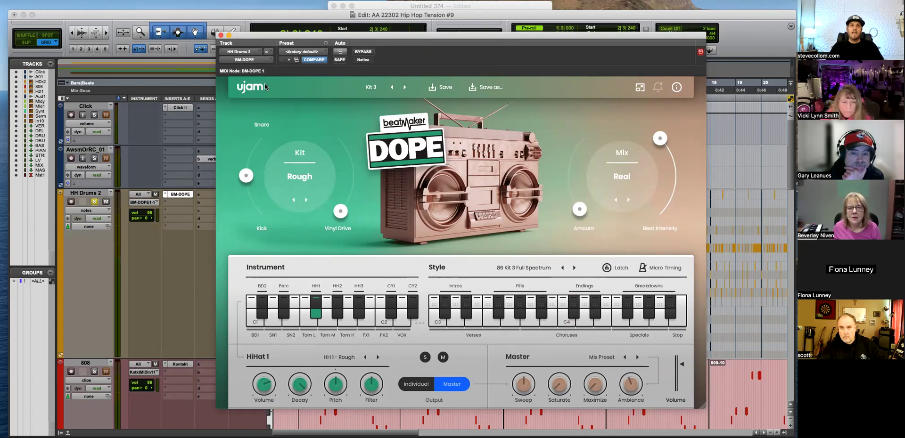
left_click(220, 35)
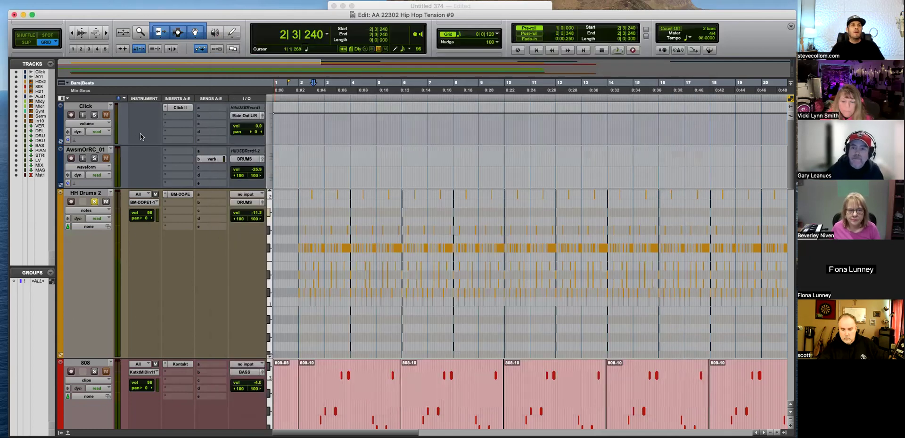
Play the soloed HH Drums 2 part from the start of bar 2
left_click(302, 208)
key("super+bracketright")
key("super+bracketright")
key("super+bracketleft")
key("space")
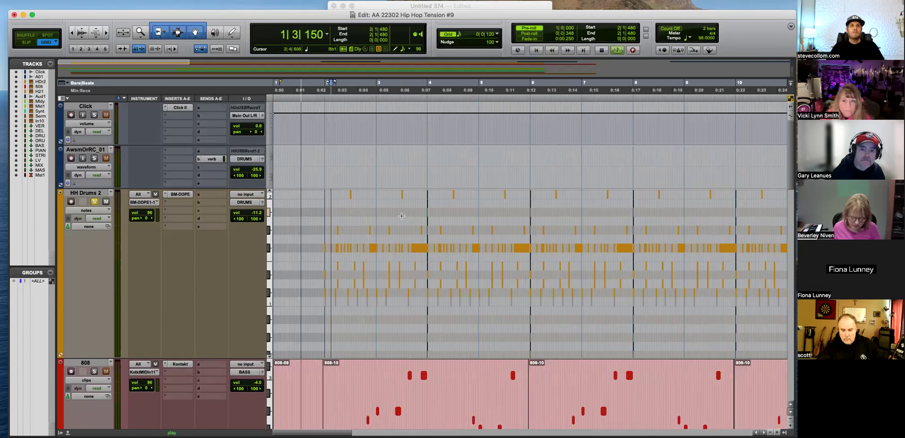
Switch the HH Drums 2 track's display from notes to clips, stop playback and clear its solo
key("ctrl+minus")
key("super+bracketright")
key("super+bracketleft")
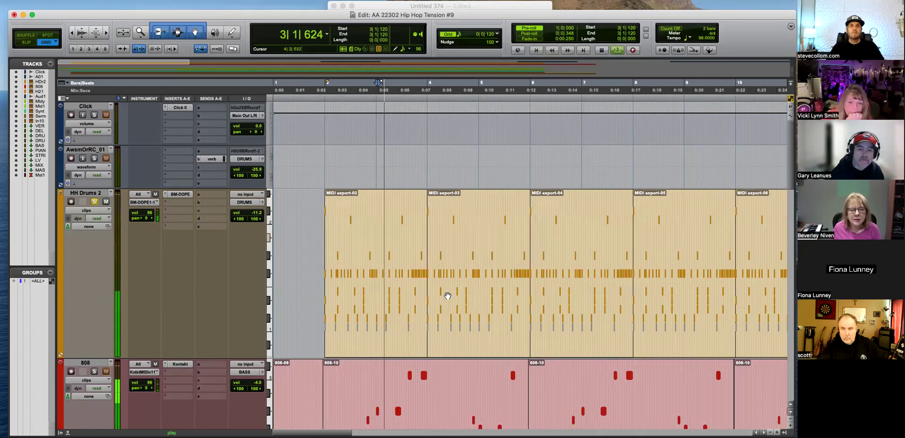
key("super+bracketright")
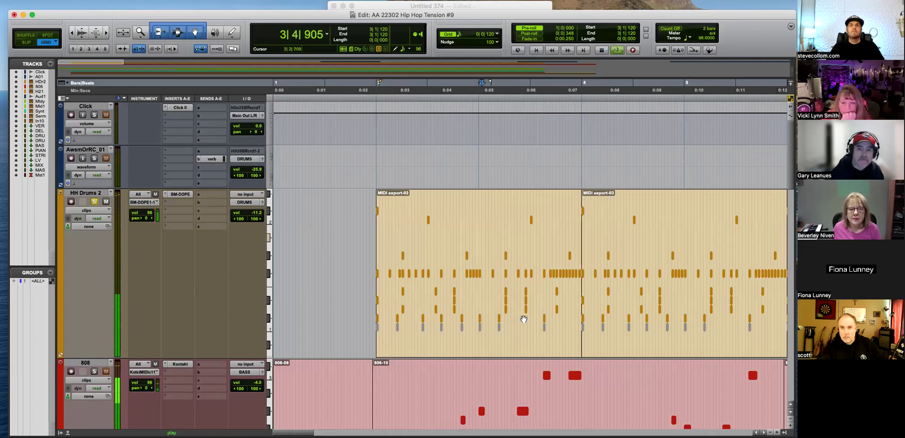
key("space")
left_click(471, 294)
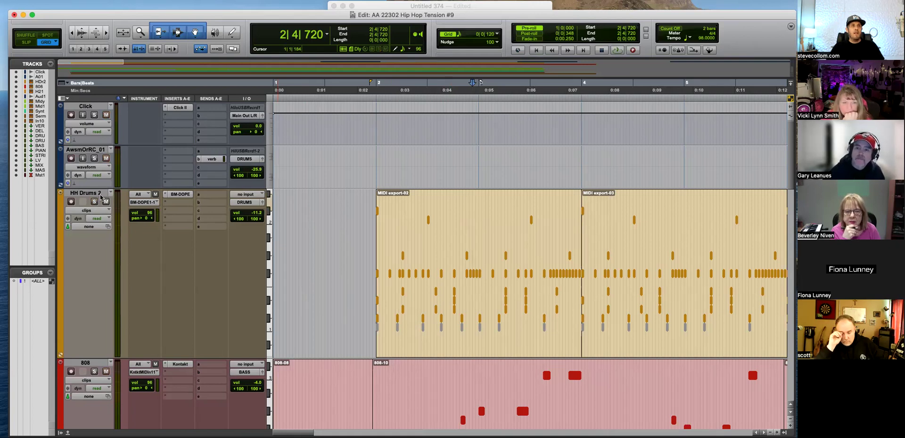
Reduce the HH Drums 2 track's height, and examine the Kontakt instrument loaded on the 808 track before closing it
key("ctrl+Down")
left_click(388, 292)
left_click(174, 281)
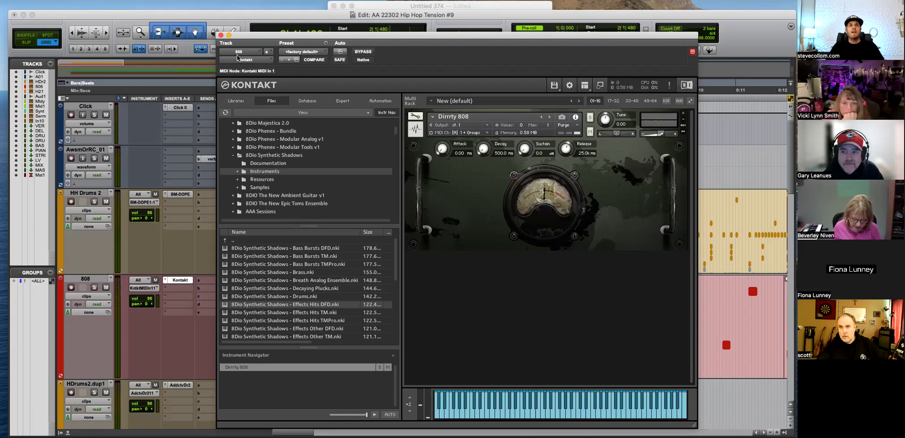
left_click(221, 36)
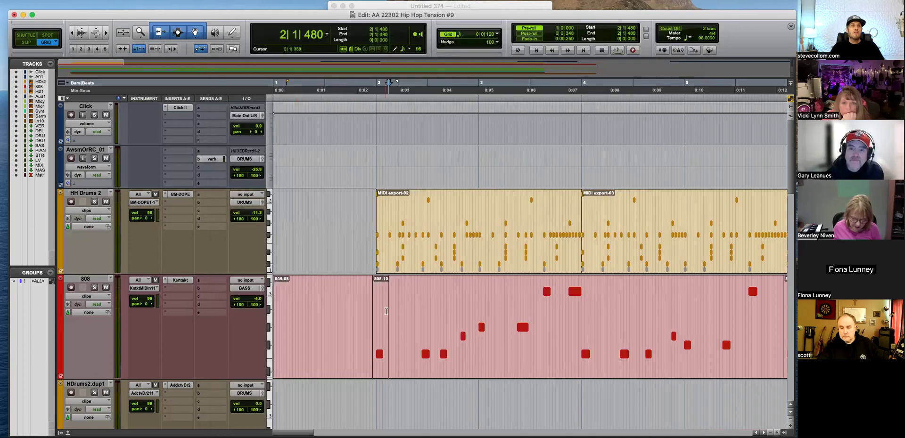
Play the 808 track soloed from bar 2 to hear its bass pattern, and stop and clear the solo
left_click(395, 311)
key("space")
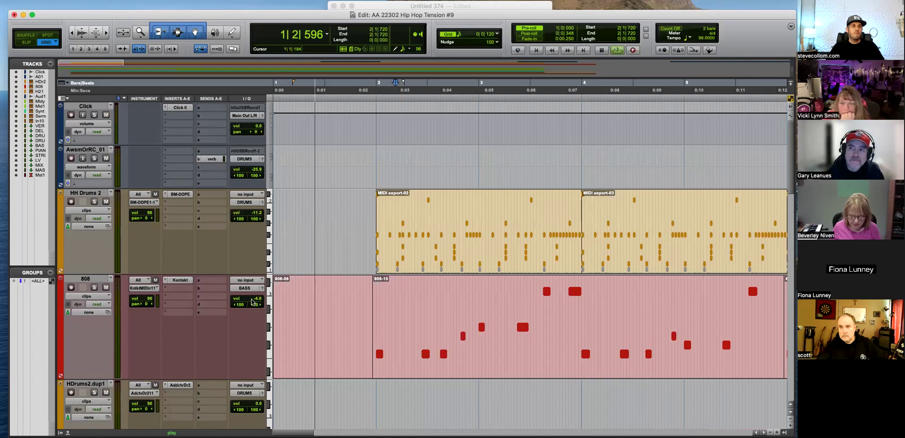
key("shift+s")
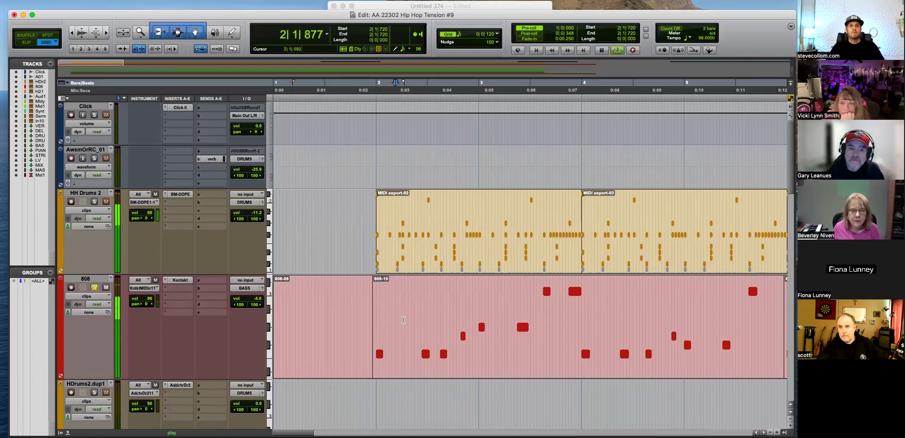
scroll(417, 321, "down", 2)
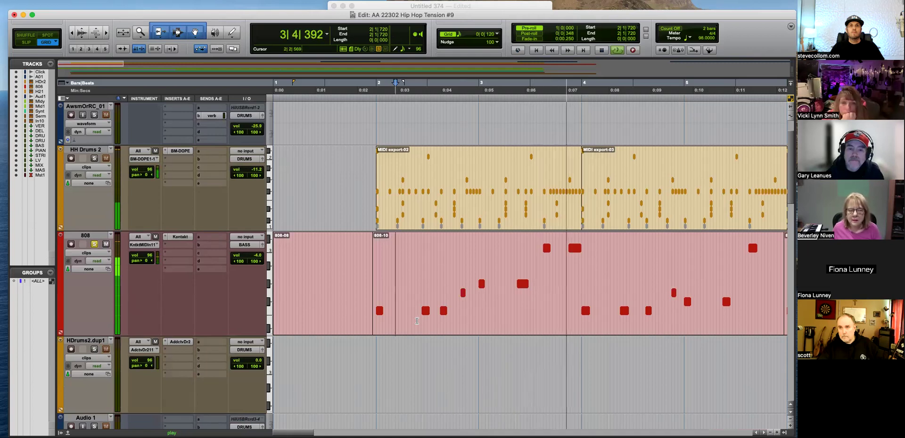
key("super+bracketleft")
key("super+bracketleft")
key("super+bracketleft")
key("super+bracketright")
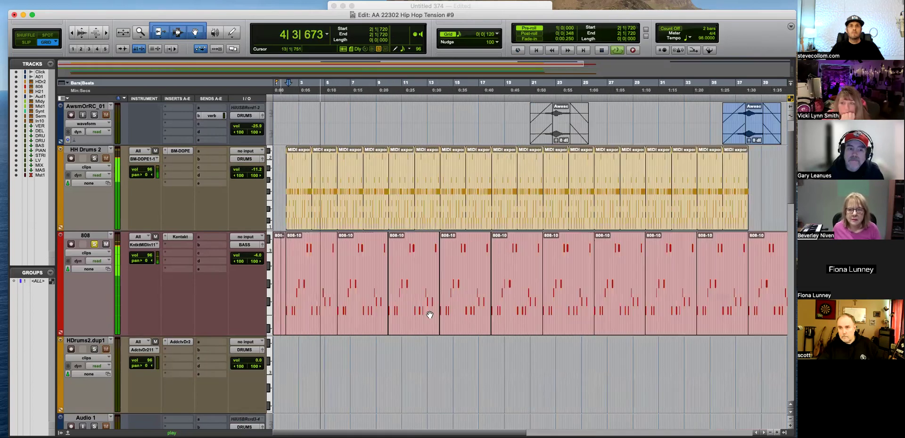
key("super+bracketright")
key("super+bracketright")
key("space")
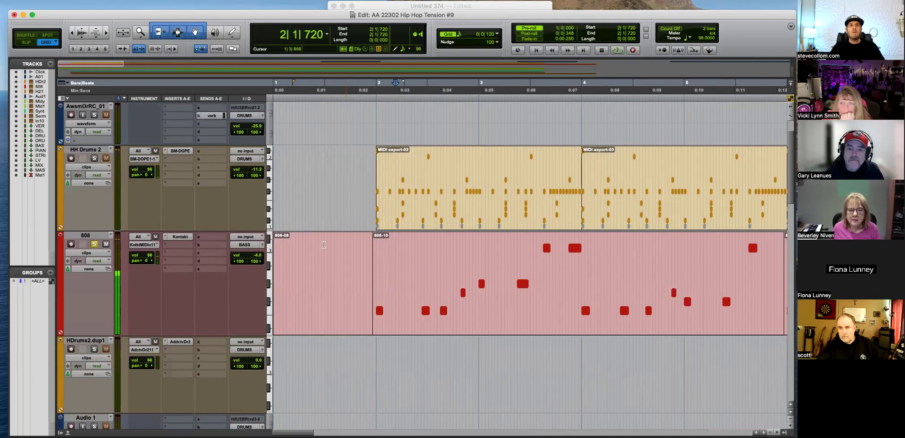
left_click(95, 244)
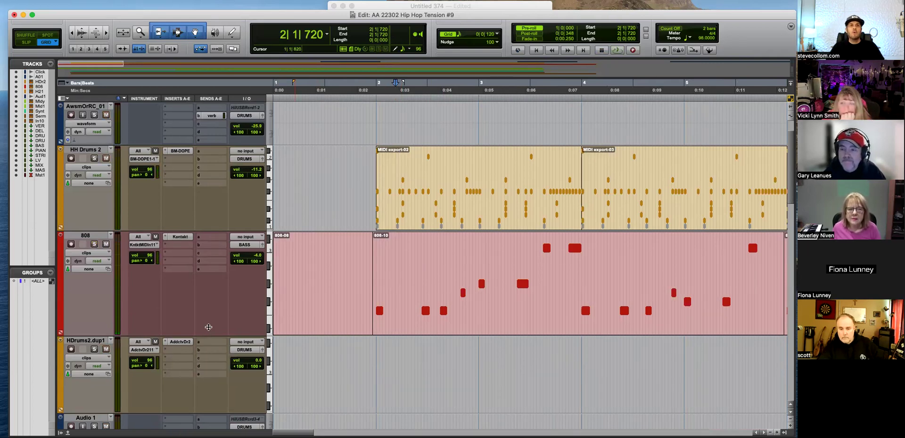
Reduce the 808 track's height and delete the empty HDrums2.dup1 and Audio 1 tracks
left_click_drag(208, 335, 206, 297)
scroll(278, 300, "down", 2)
scroll(315, 270, "down", 3)
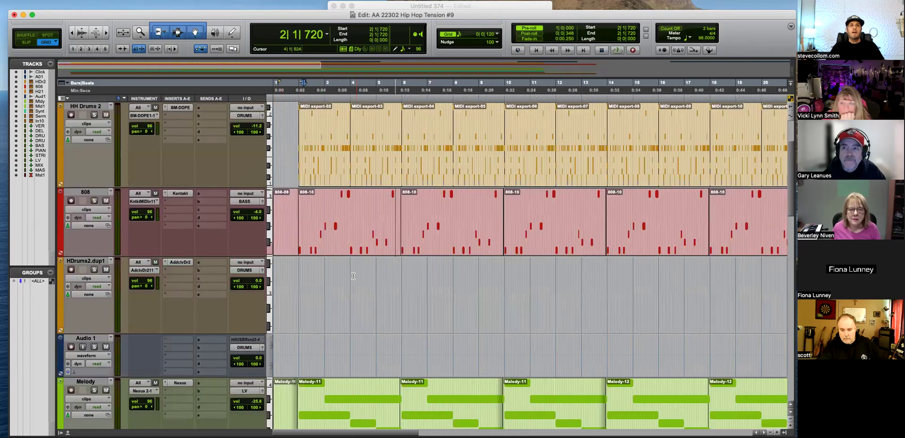
scroll(316, 270, "down", 3)
left_click(95, 339)
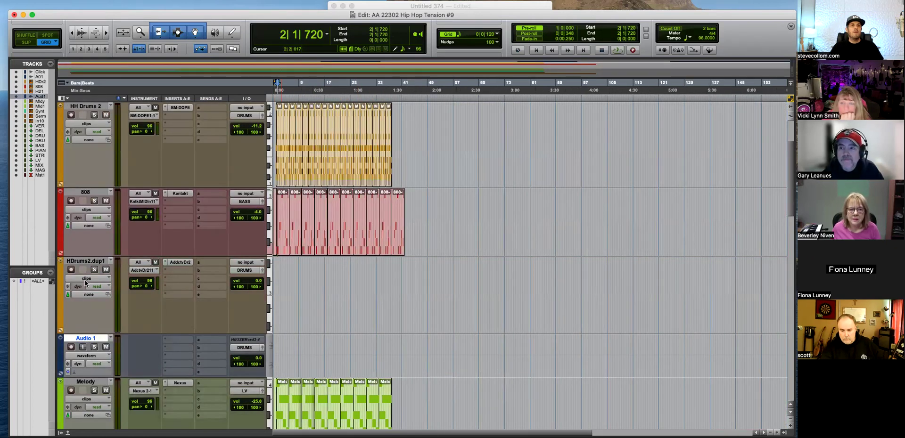
right_click(88, 262)
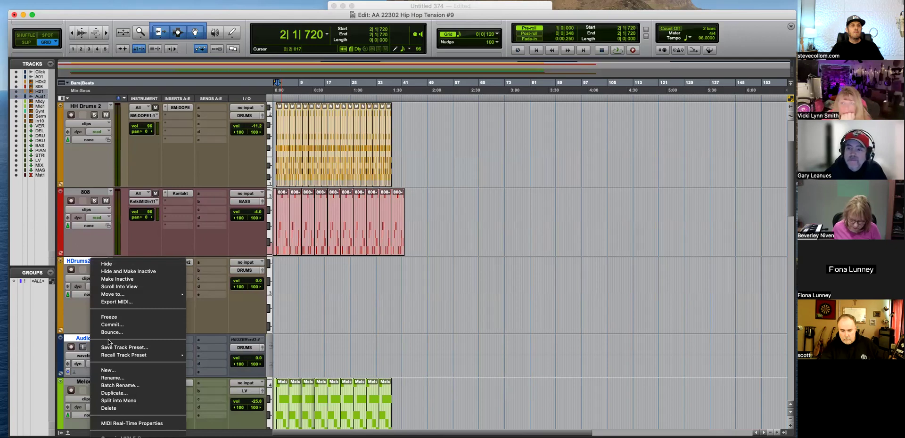
left_click(157, 371)
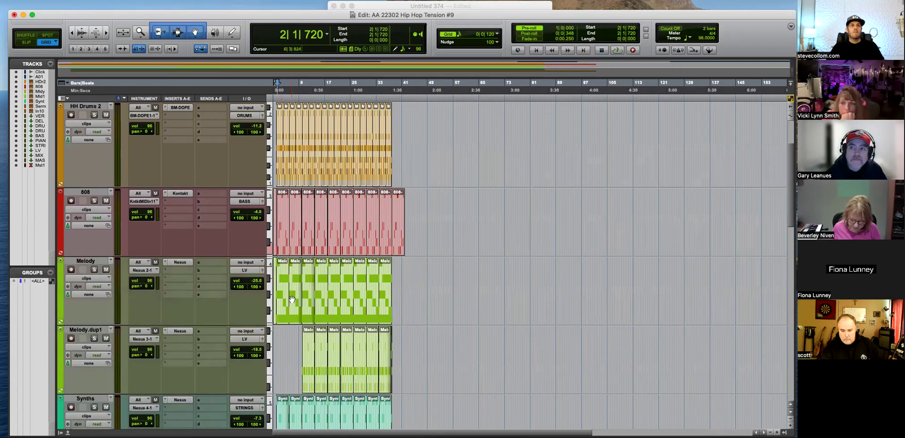
Play the Melody track soloed from bar 2 and raise its volume to -17.1
scroll(283, 333, "up", 1)
scroll(283, 333, "up", 2)
left_click(308, 277)
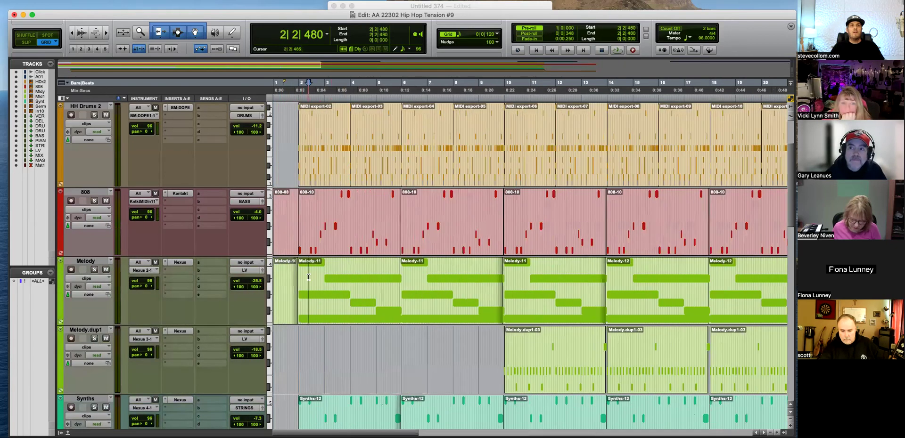
left_click(95, 271)
key("space")
scroll(212, 293, "up", 1)
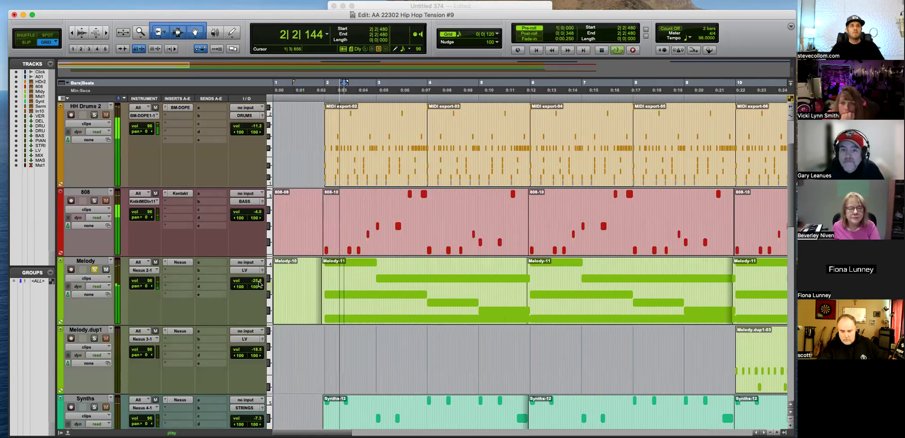
left_click_drag(258, 283, 257, 276)
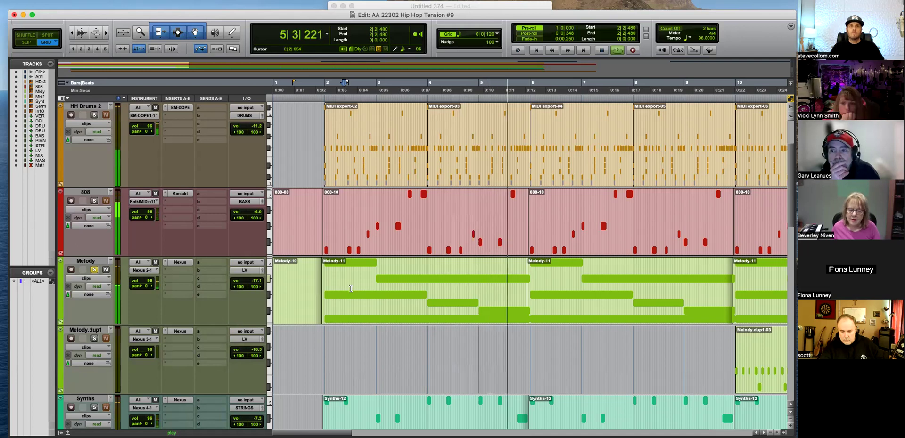
View the whole Melody part across the arrangement, and stop playback and clear the track's solo
key("super+bracketleft")
key("super+bracketleft")
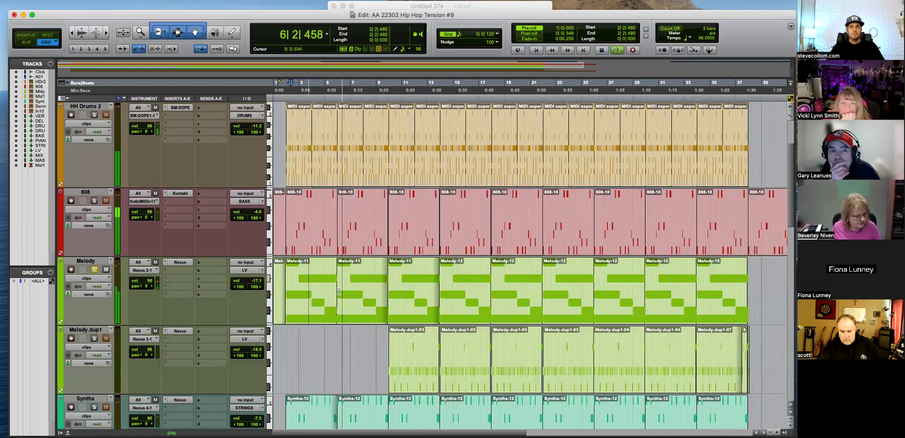
key("space")
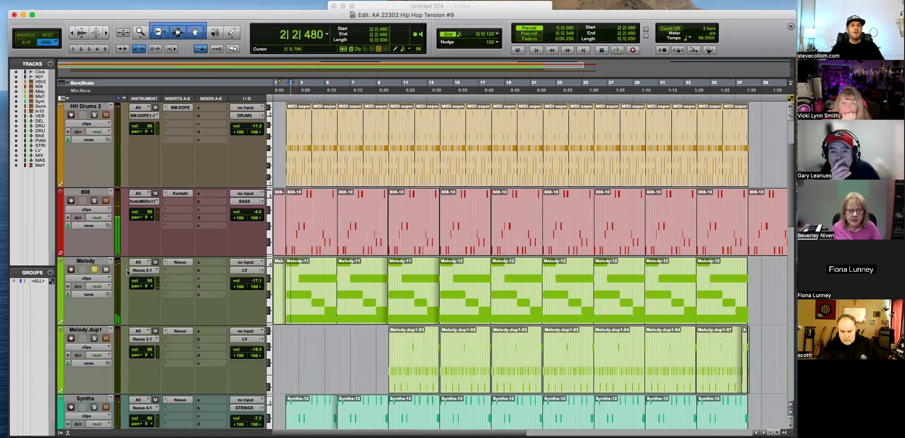
left_click(96, 270)
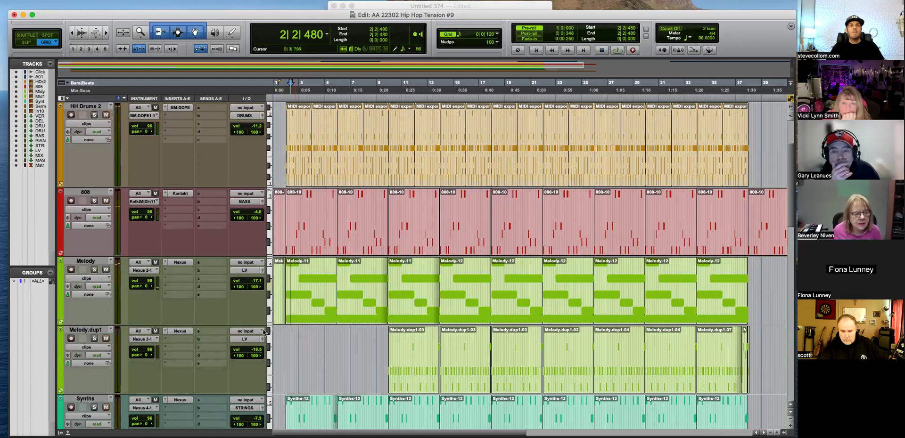
Examine the Melody track's Nexus instrument and the Hip Hop folders in its preset librarian, and close the plug-in
left_click(383, 351)
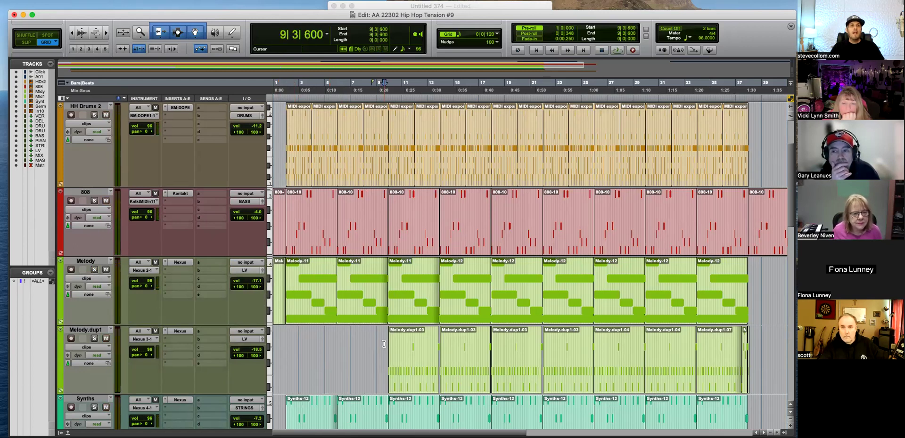
left_click(181, 262)
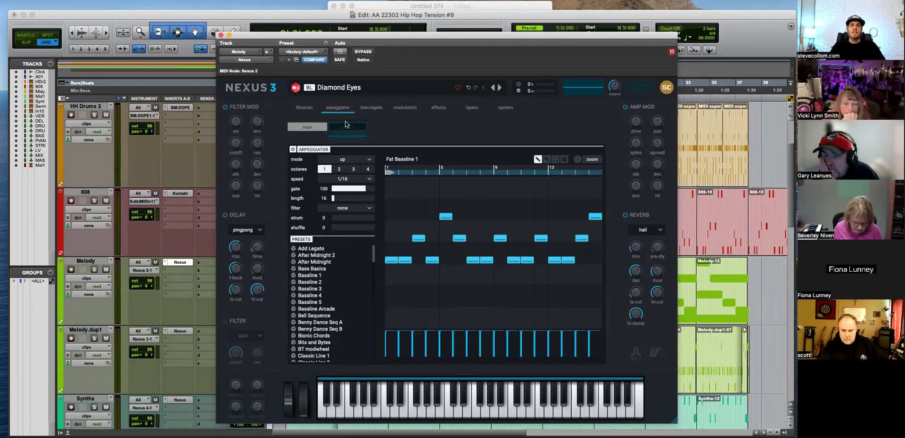
left_click(304, 108)
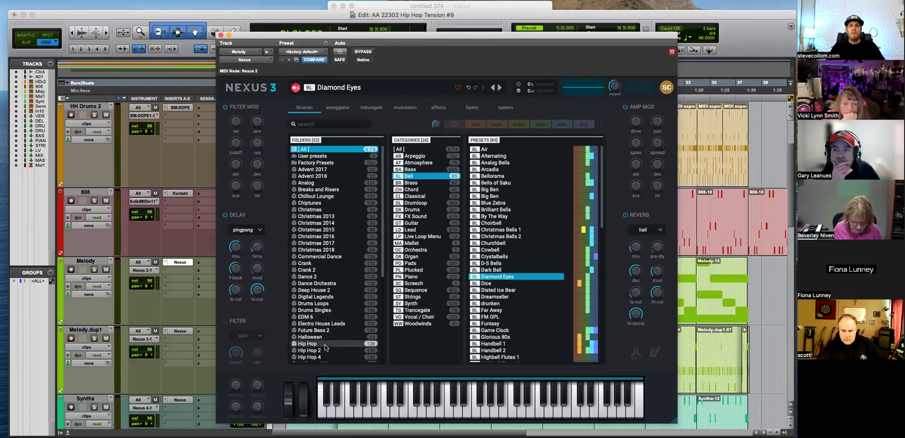
scroll(325, 346, "down", 2)
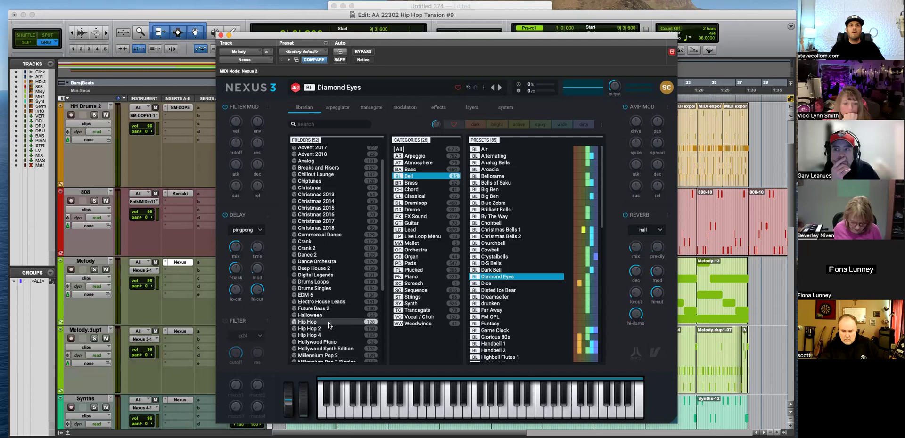
left_click(221, 36)
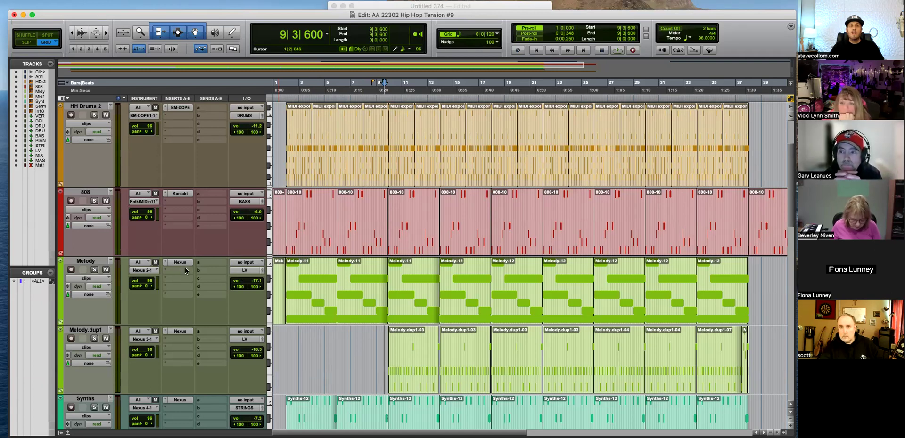
Play the Melody.dup1 track soloed from late in bar 9, just before its first clip
scroll(359, 355, "down", 3)
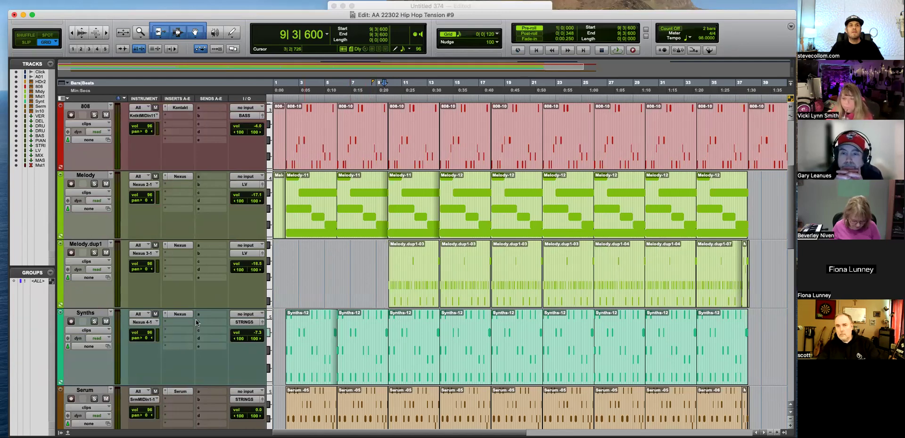
left_click(384, 261)
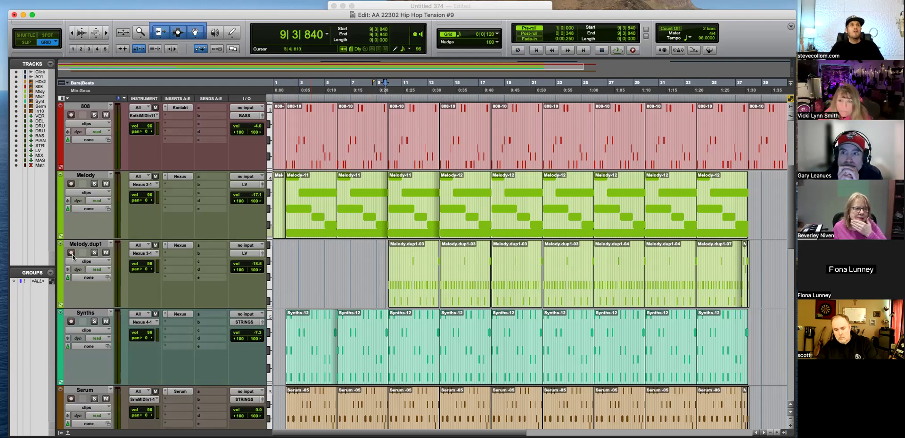
left_click(94, 253)
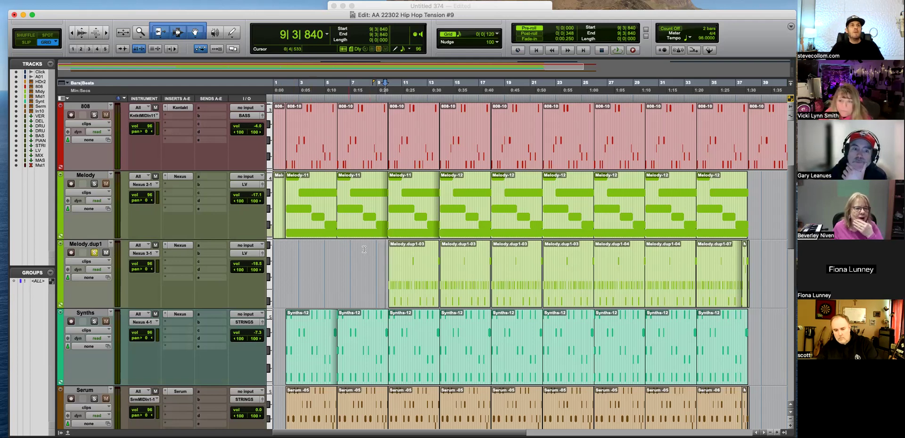
left_click(402, 262)
key("t")
key("t")
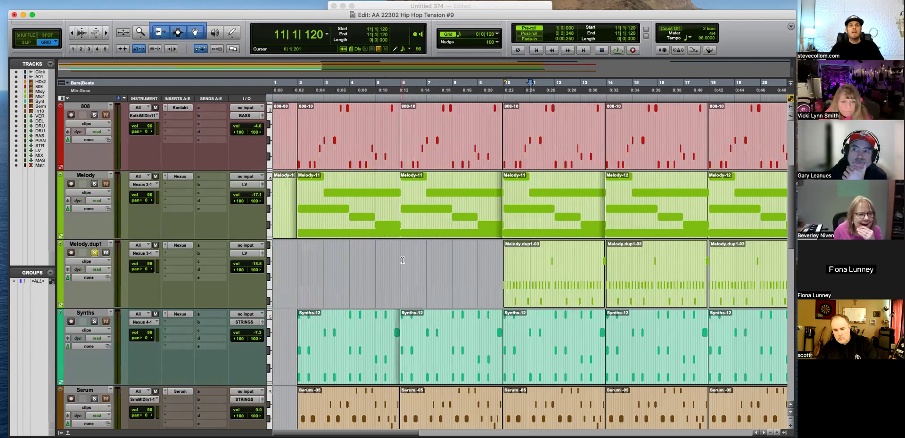
left_click(473, 262)
key("r")
key("r")
key("t")
key("t")
key("space")
Examine the first Melody.dup1 clip at bar 10 closely and within the arrangement during playback, and stop and clear the solo
key("r")
key("t")
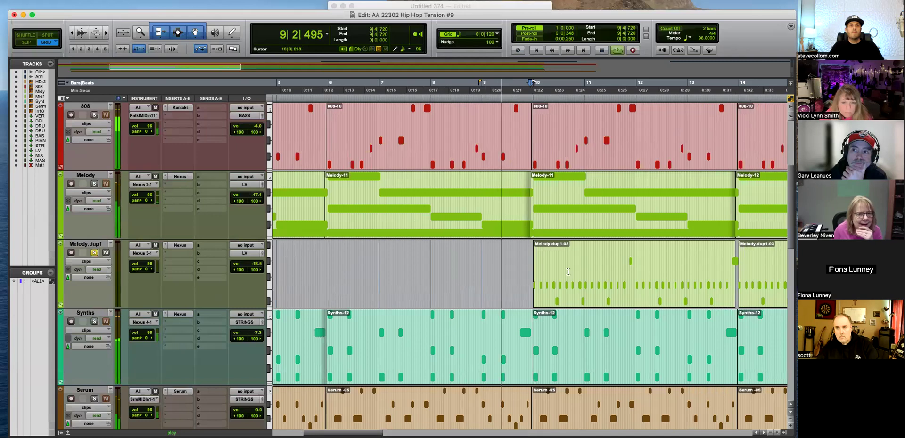
key("r")
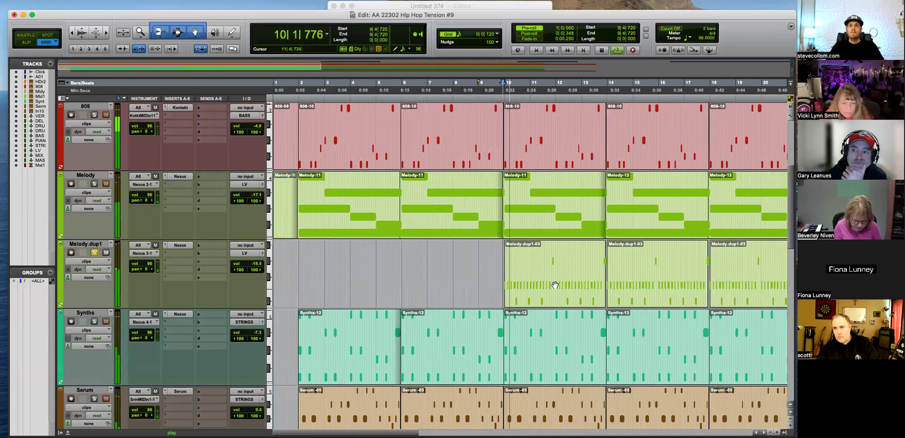
key("t")
key("t")
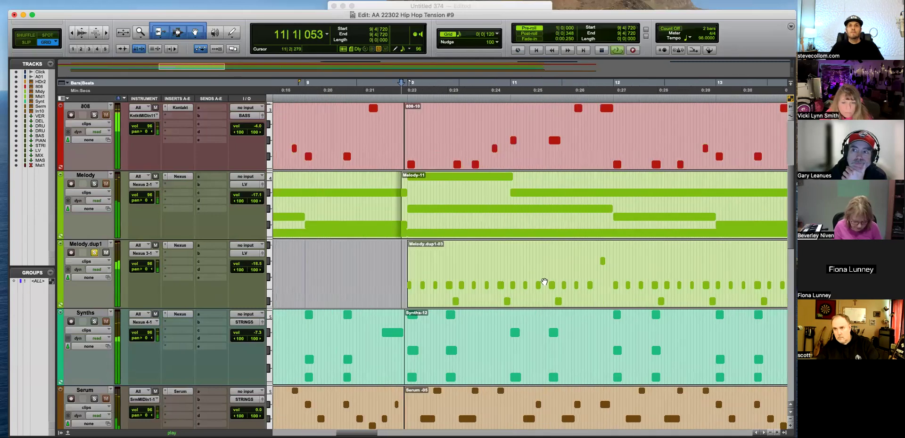
left_click(580, 288)
scroll(600, 289, "right", 3)
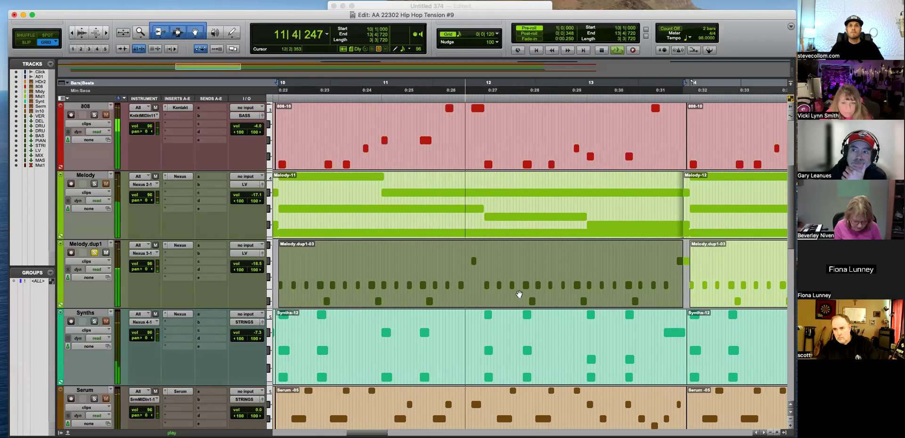
key("r")
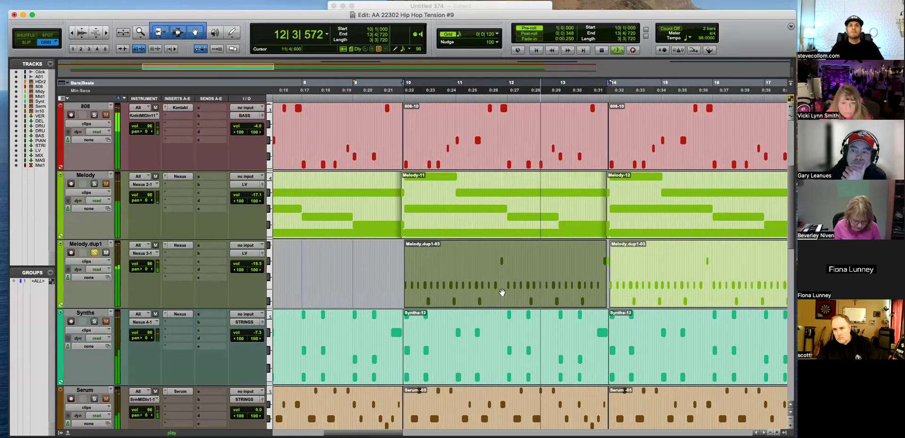
key("r")
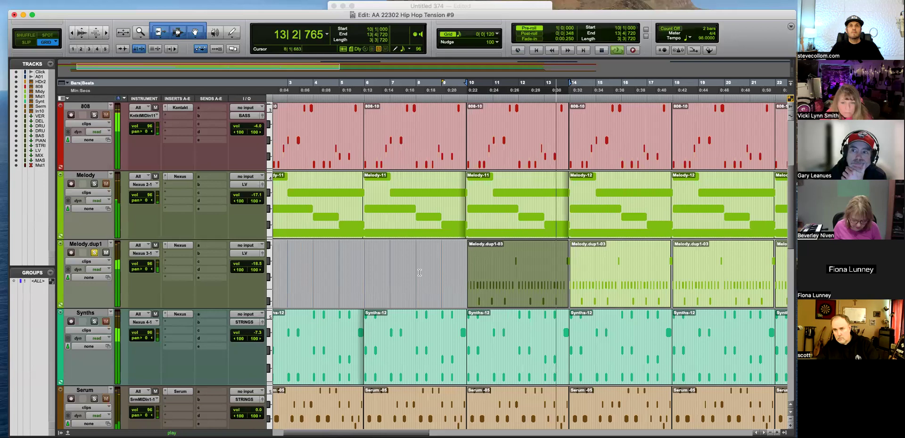
key("space")
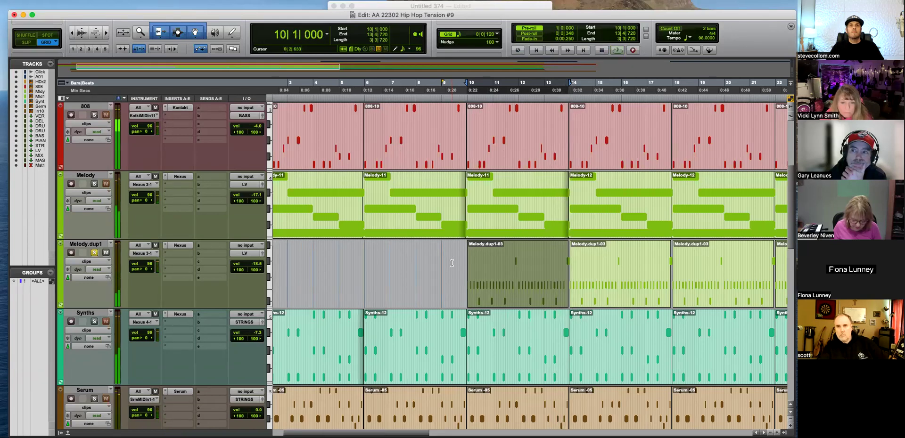
left_click(456, 263)
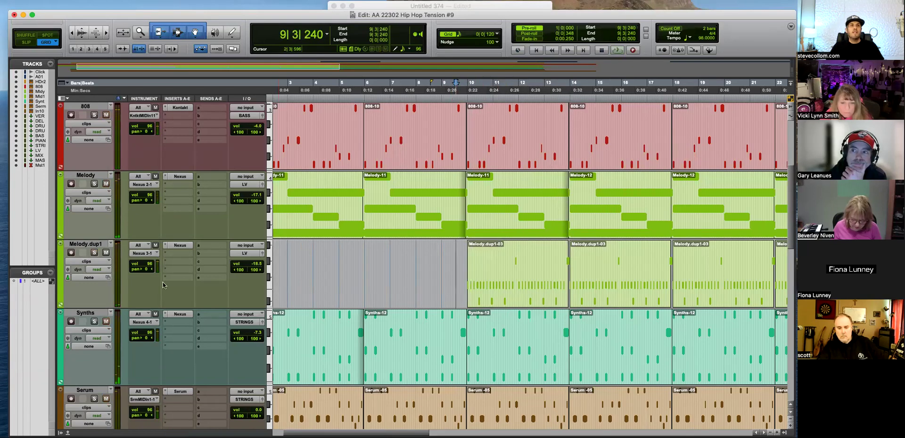
Play the Synths track soloed from late in bar 5 to hear its repeating pattern, and stop playback
left_click(95, 321)
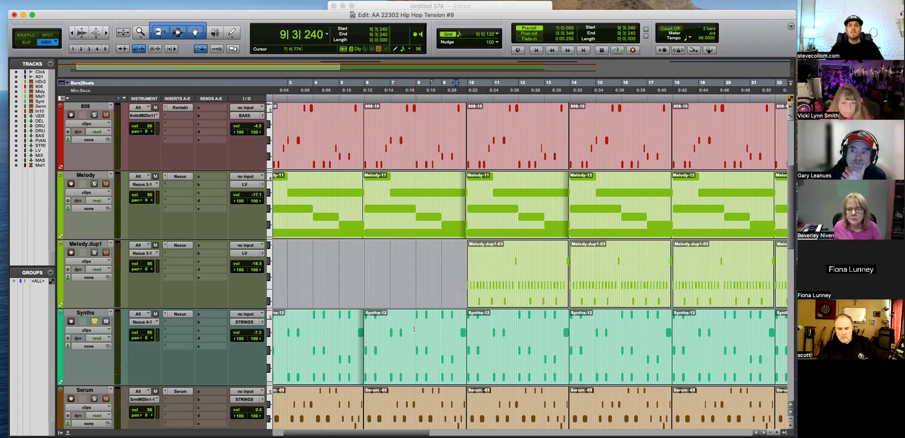
left_click(360, 281)
key("super+bracketright")
key("space")
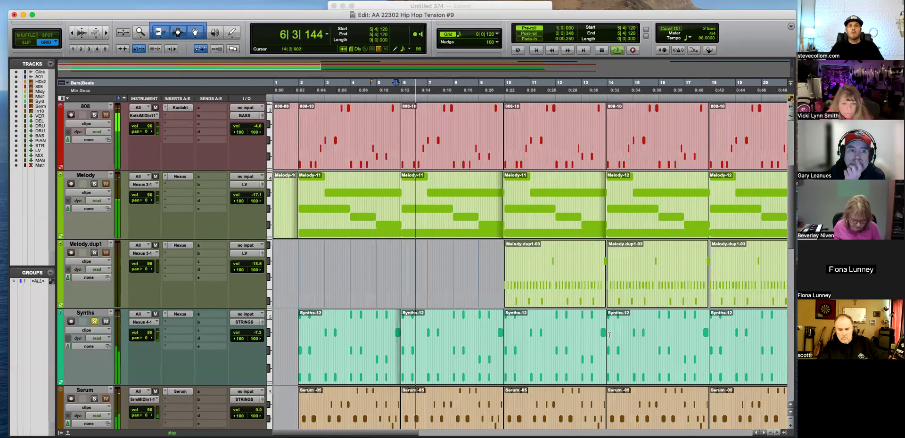
scroll(610, 335, "down", 2)
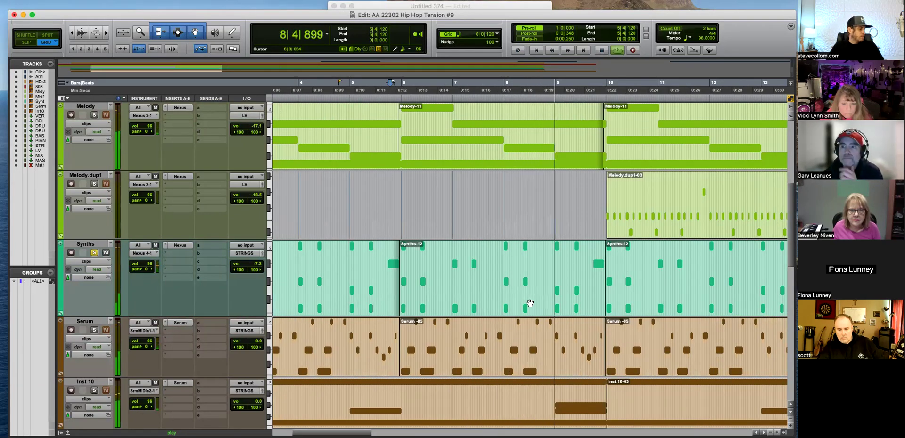
key("super+bracketleft")
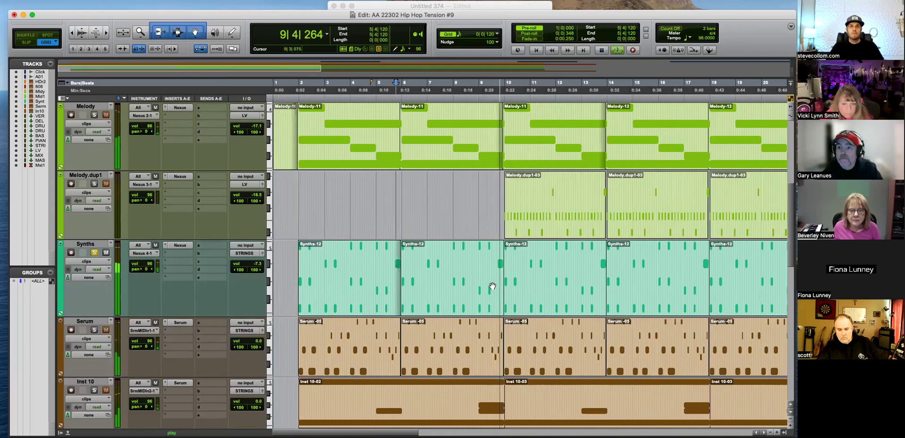
key("space")
key("super+bracketleft")
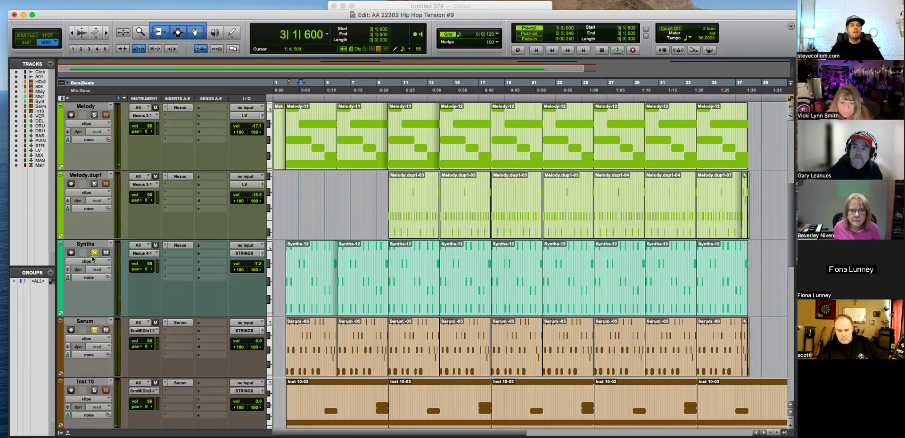
Examine the Serum track's synth patch and the Splice category of its preset list, and close the plug-in without changing the preset
left_click(180, 323)
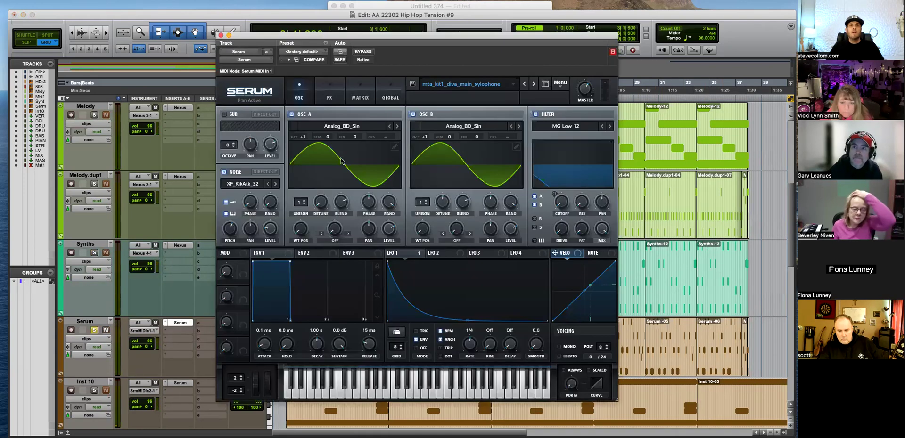
left_click_drag(431, 31, 458, 35)
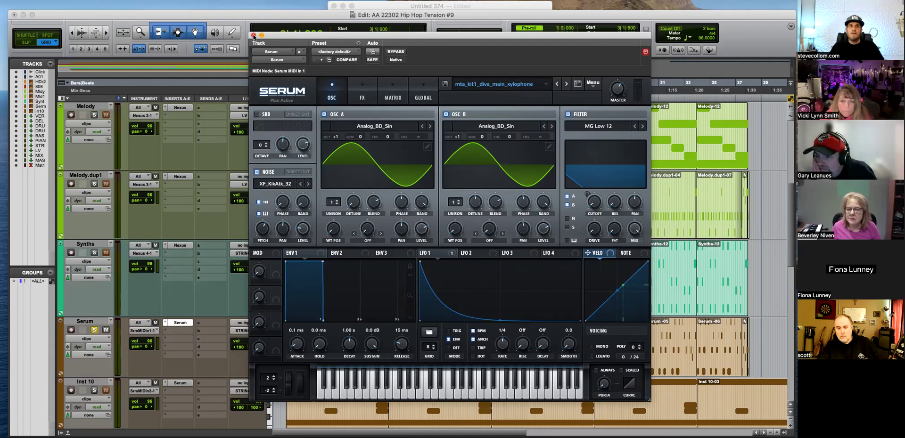
left_click(498, 87)
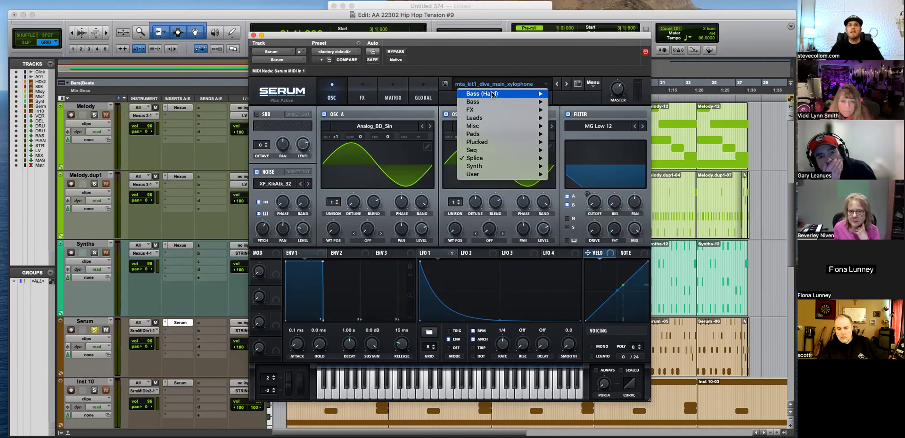
mouse_move(480, 159)
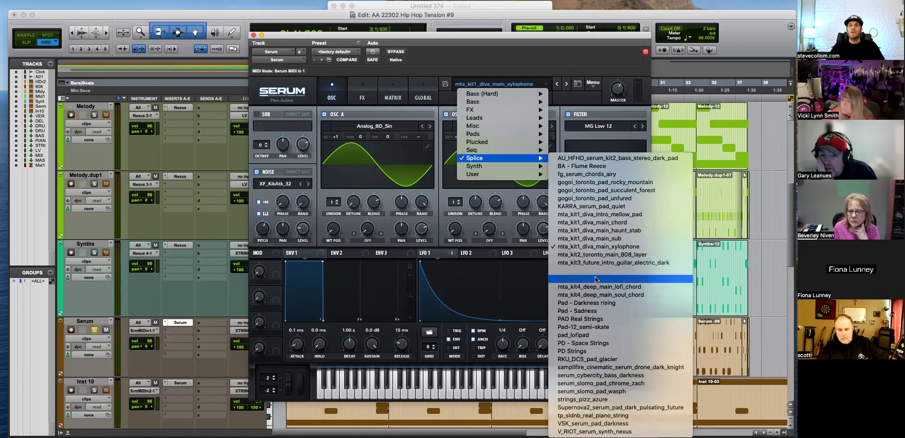
left_click(575, 60)
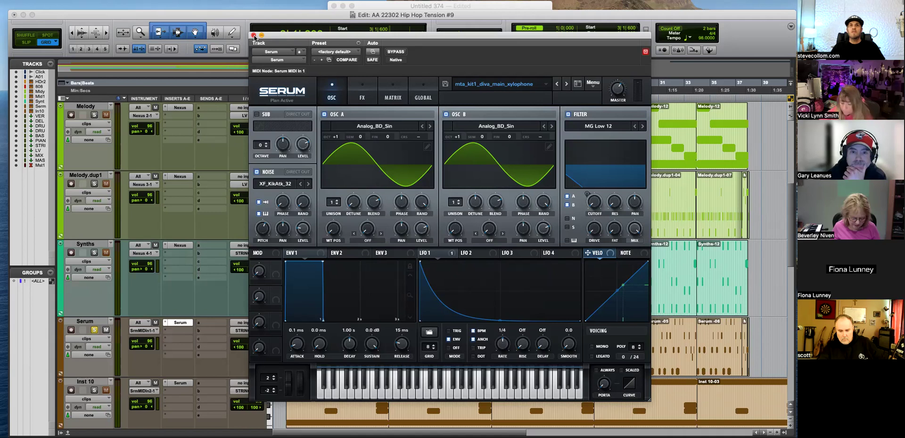
left_click(253, 35)
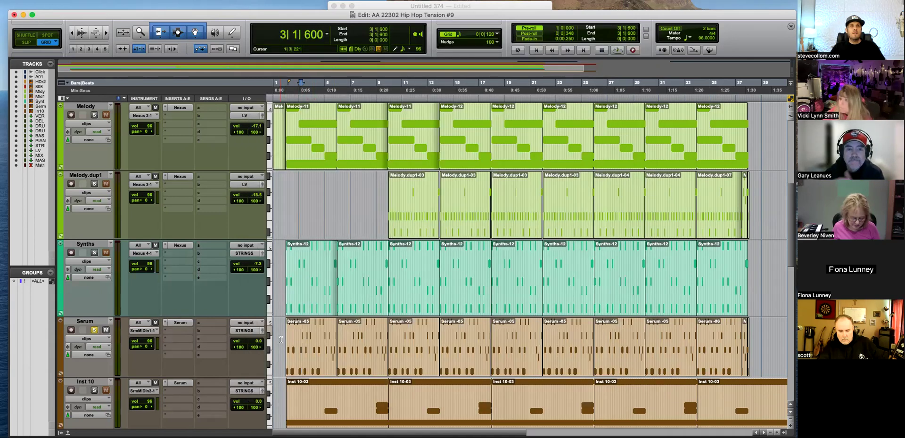
Play the Serum track soloed from just before bar 2, and stop and clear the solo
key("super+bracketright")
key("super+bracketright")
key("space")
scroll(411, 301, "down", 3)
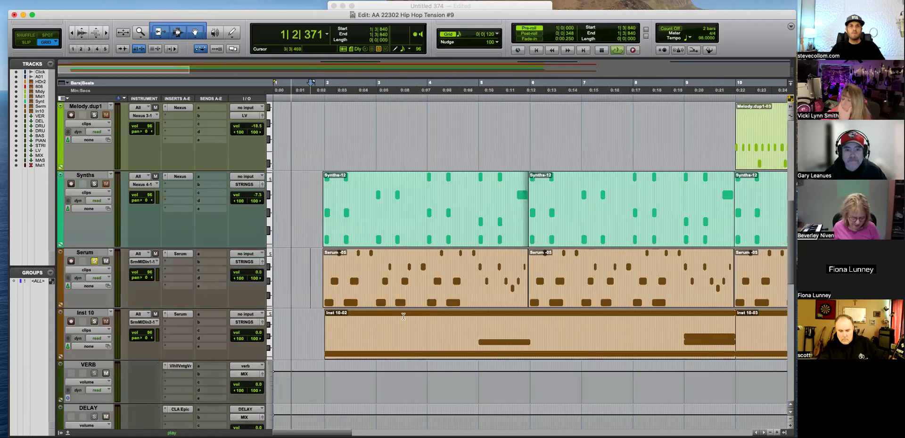
left_click(412, 300)
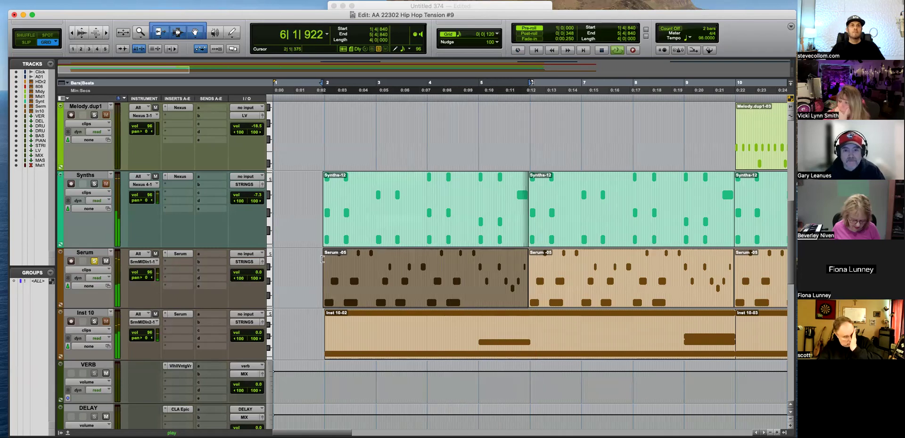
left_click(313, 278)
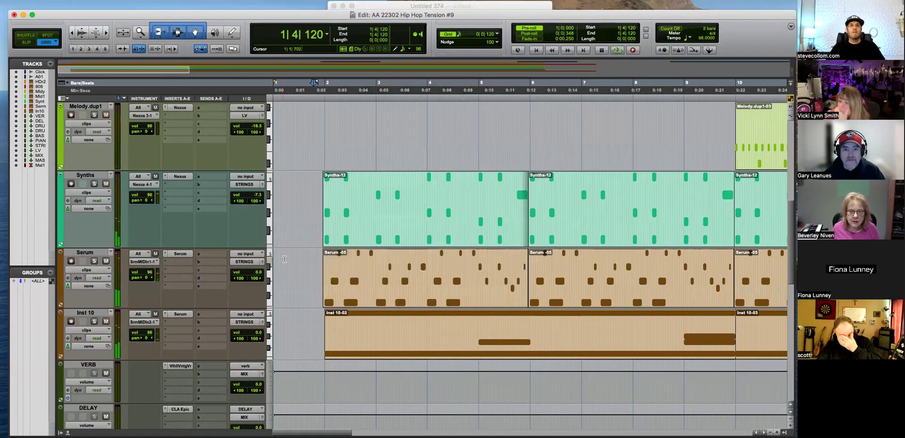
Solo the Inst 10 track and examine its Serum pad patch and preset categories without changing the preset
left_click(178, 314)
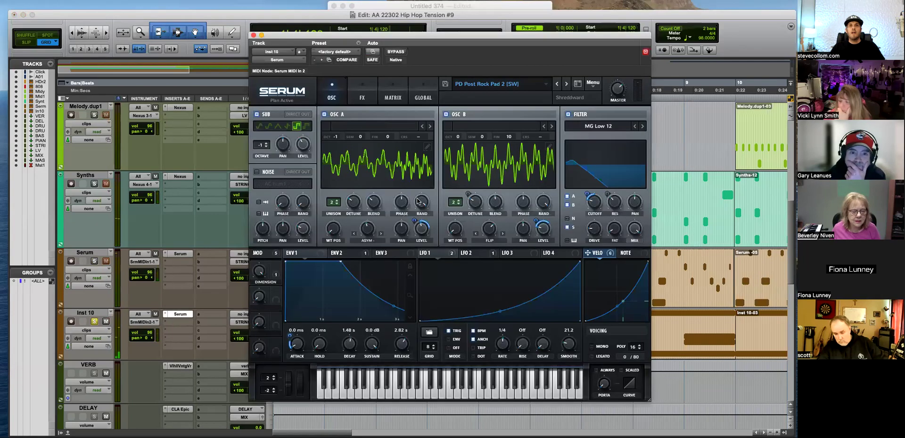
left_click(492, 88)
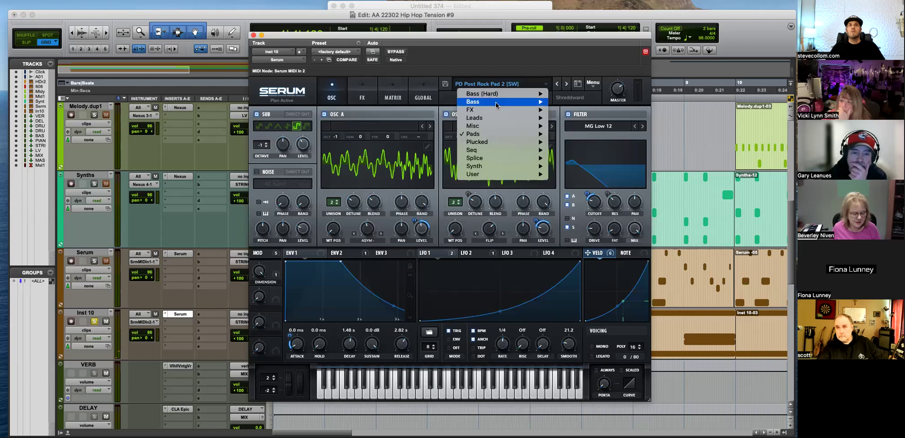
mouse_move(488, 135)
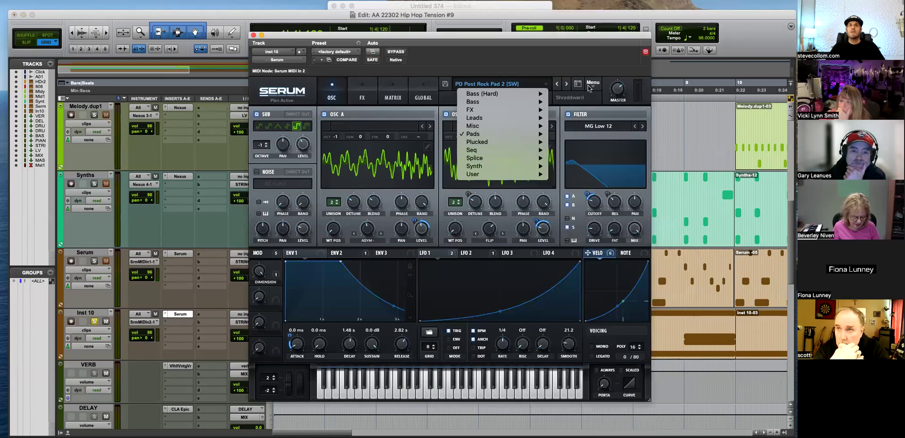
left_click(579, 53)
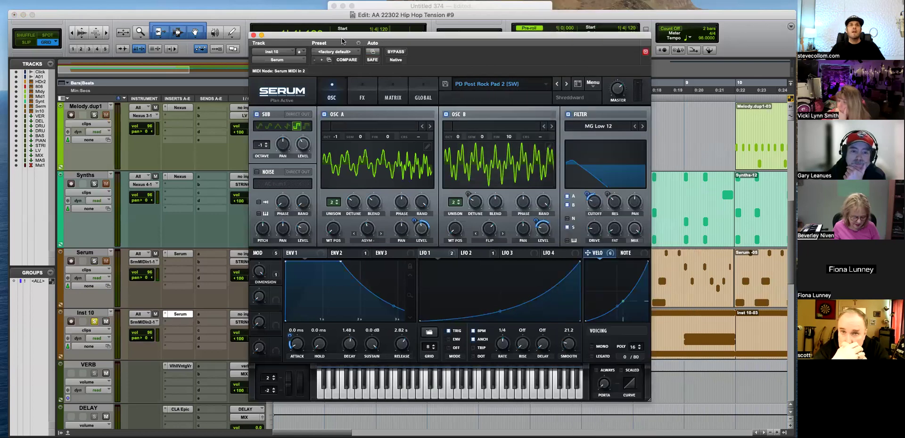
Close the Serum plug-in, show Inst 10 as MIDI notes and enlarge the track to examine its pad notes during playback
left_click(262, 36)
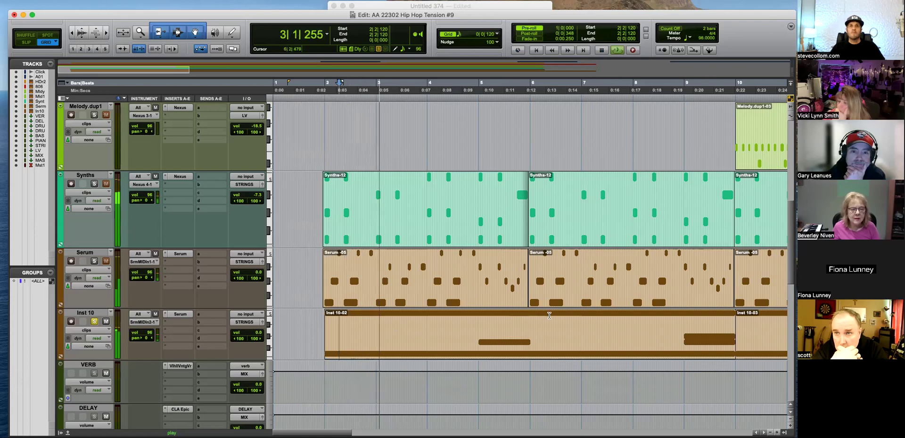
key("ctrl+minus")
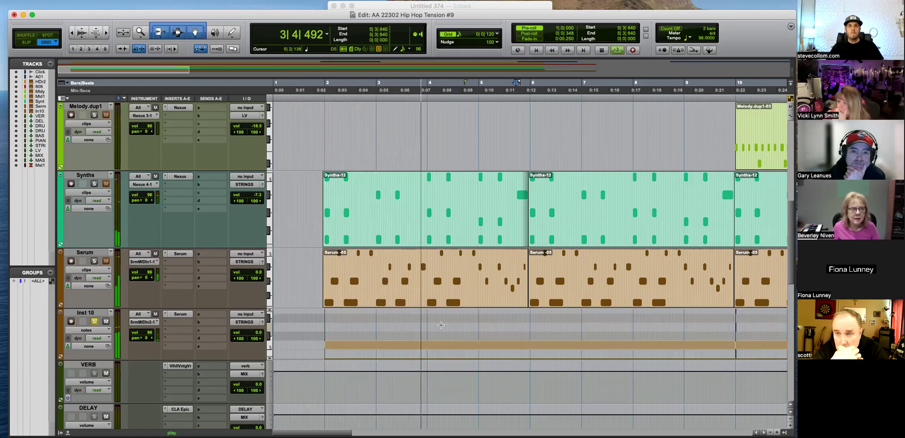
scroll(206, 234, "down", 5)
left_click_drag(208, 214, 211, 365)
key("super+bracketleft")
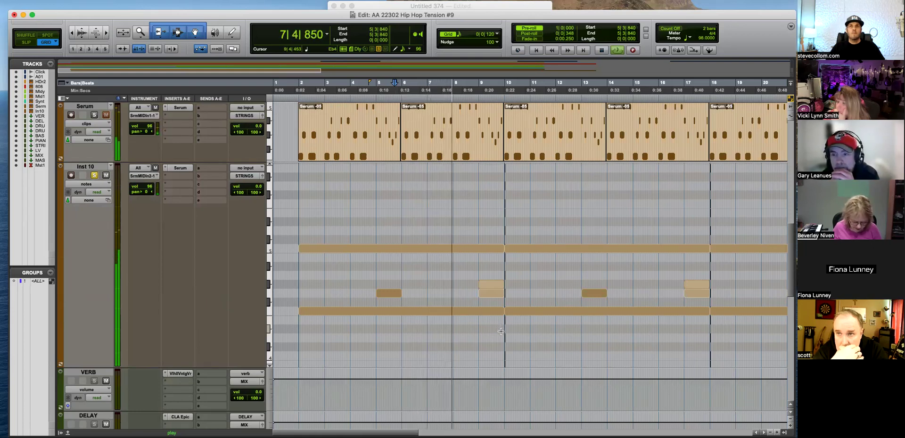
key("super+bracketright")
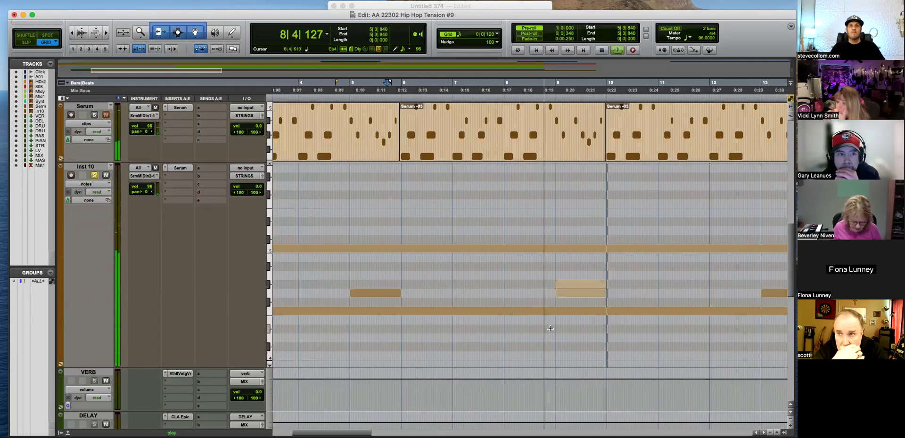
scroll(518, 323, "right", 3)
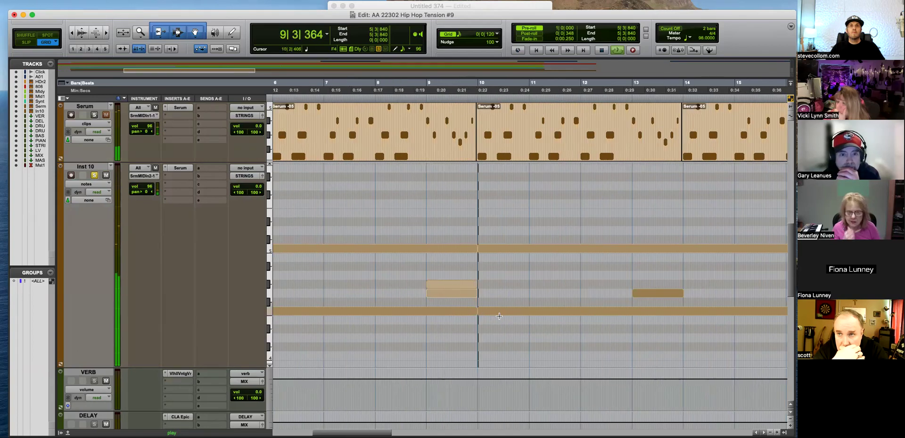
Play Inst 10 from late in bar 8 and audition the two stacked notes at bar 9 one at a time
left_click(415, 263)
key("super+bracketleft")
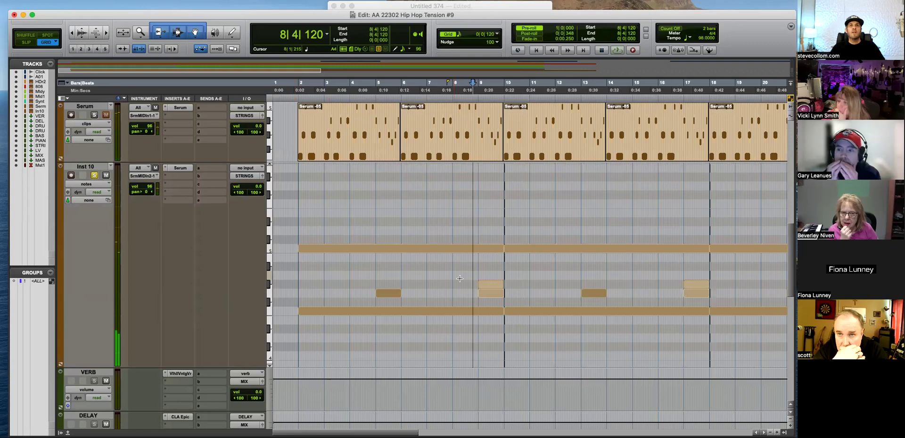
key("super+bracketright")
left_click(558, 284)
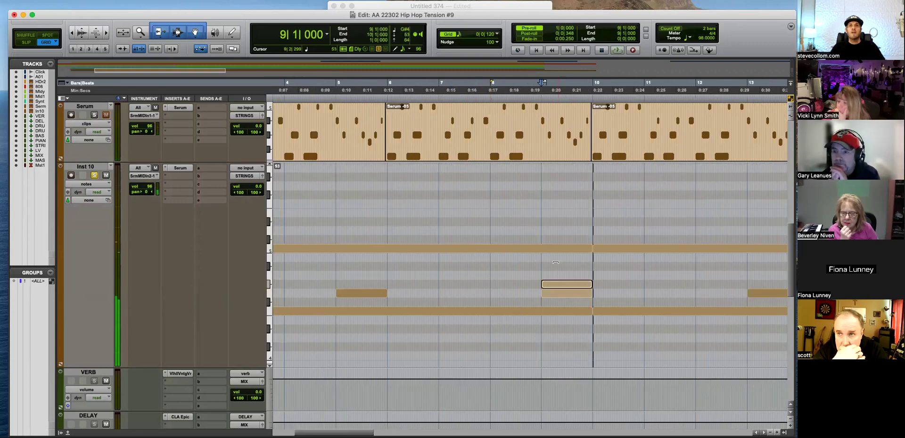
left_click(558, 286)
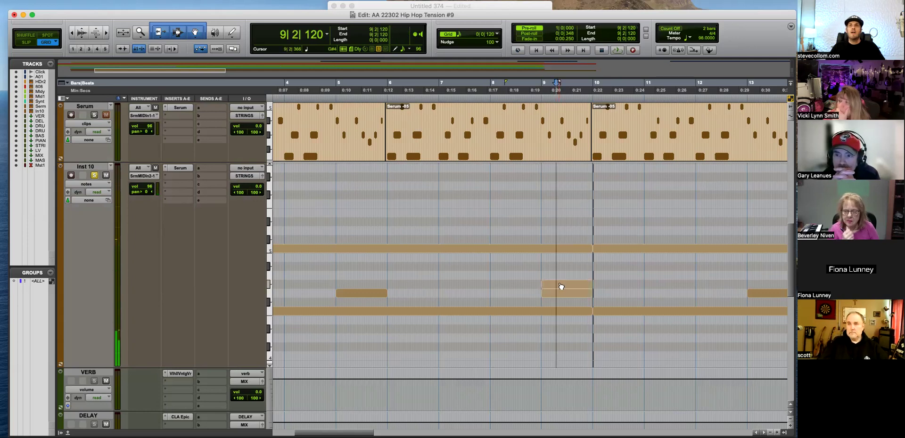
left_click(560, 287)
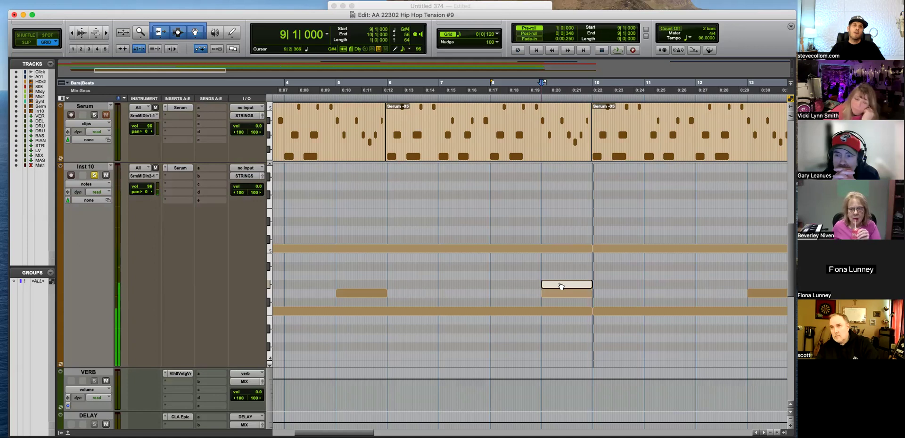
left_click(559, 293)
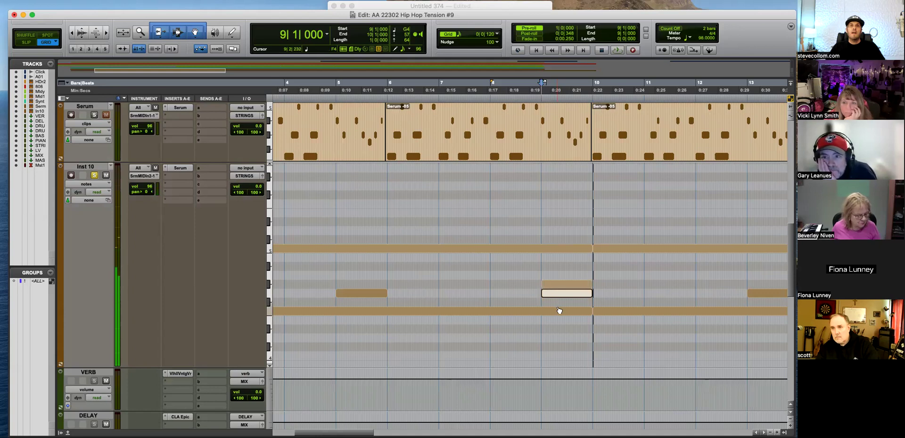
Audition the sustained notes below and above the stacked bar 9 pair on Inst 10
left_click(558, 311)
left_click(547, 270)
left_click(536, 267)
left_click(556, 250)
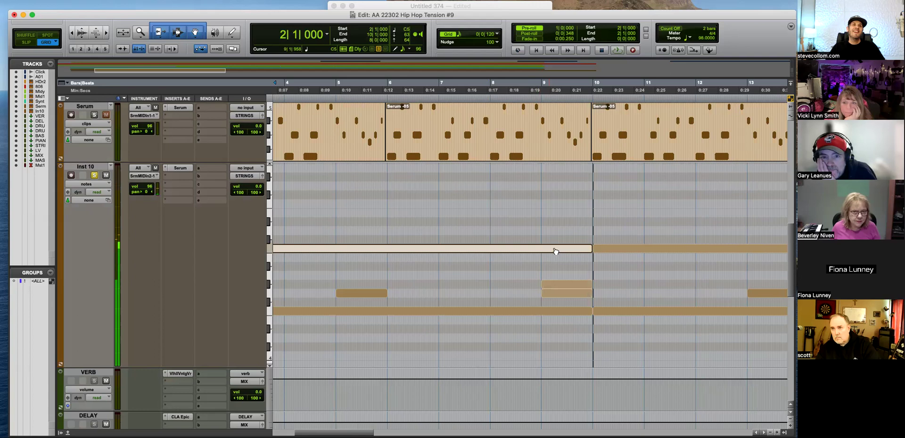
Reduce the height of the enlarged Inst 10 track so the tracks below it fit in view
key("r")
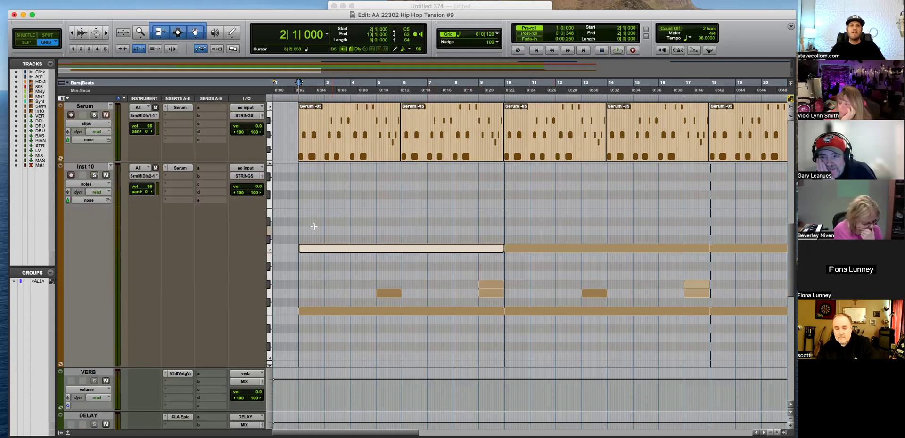
key("super+bracketleft")
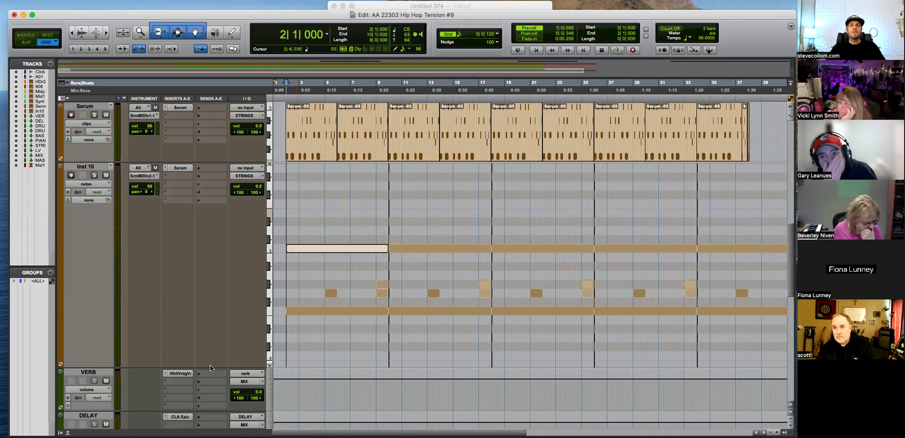
left_click_drag(212, 367, 208, 223)
Play the full arrangement from just before bar 2, reviewing the tracks from HH Drums 2 through Inst 10, and stop playback
left_click(281, 121)
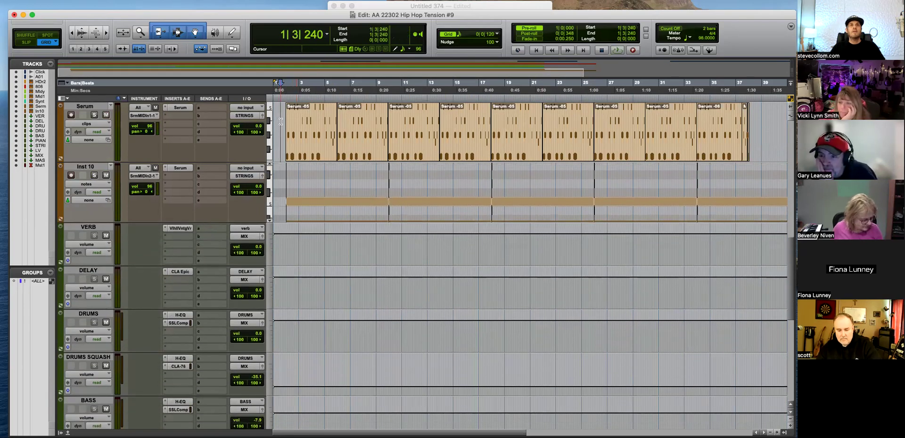
key("space")
key("super+bracketright")
key("super+bracketright")
scroll(409, 226, "up", 10)
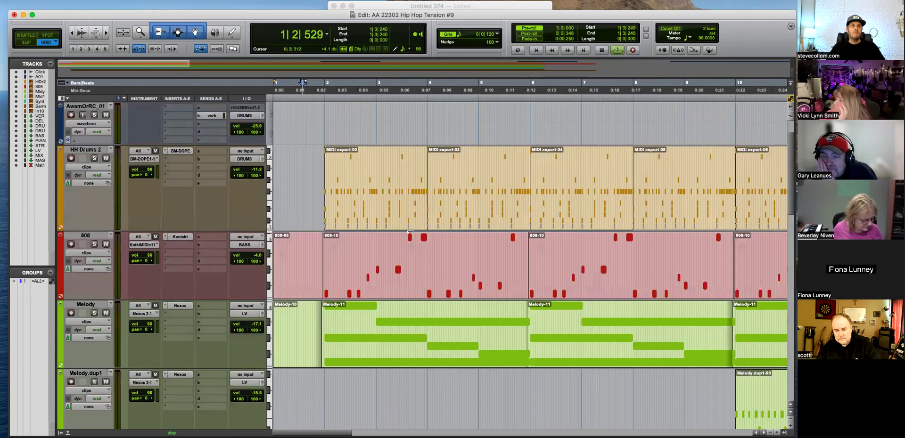
scroll(410, 232, "down", 3)
key("super+bracketleft")
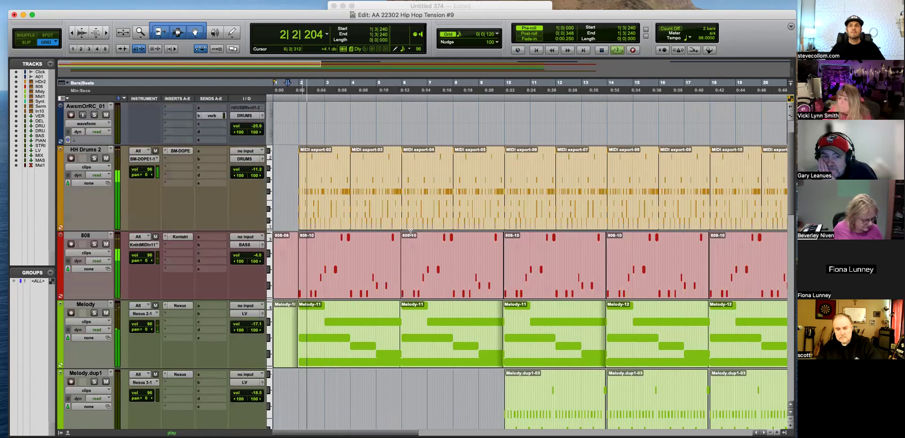
key("super+bracketright")
key("super+bracketright")
key("super+bracketleft")
scroll(410, 233, "down", 15)
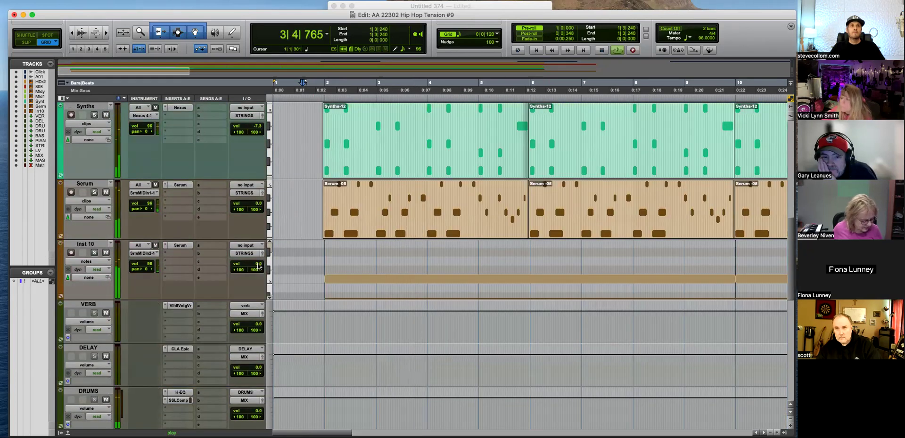
key("super+bracketleft")
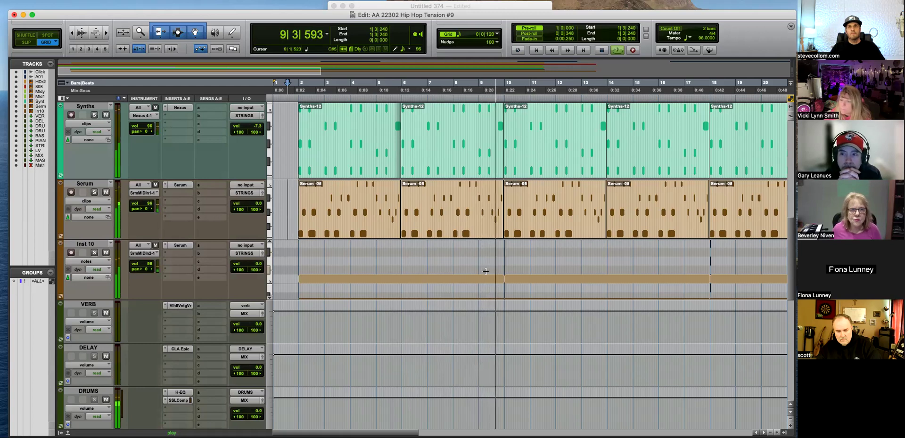
key("super+bracketleft")
key("space")
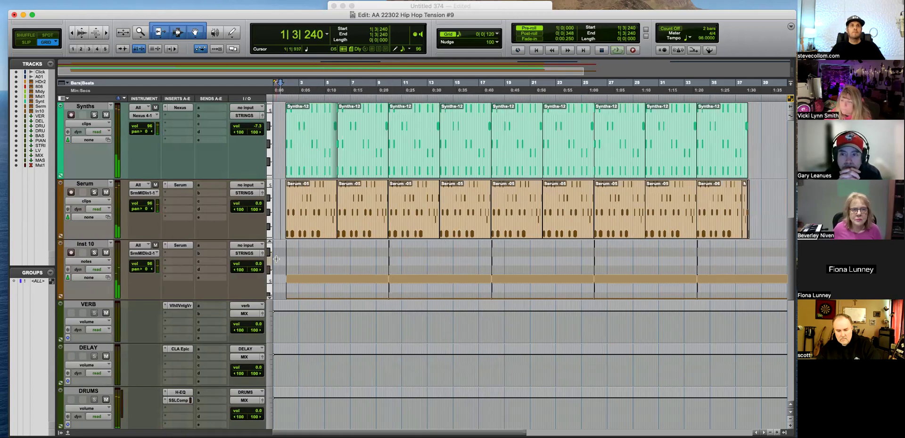
Mute the first two HH Drums 2 clips, MIDI export-02 and MIDI export-03
scroll(428, 265, "up", 5)
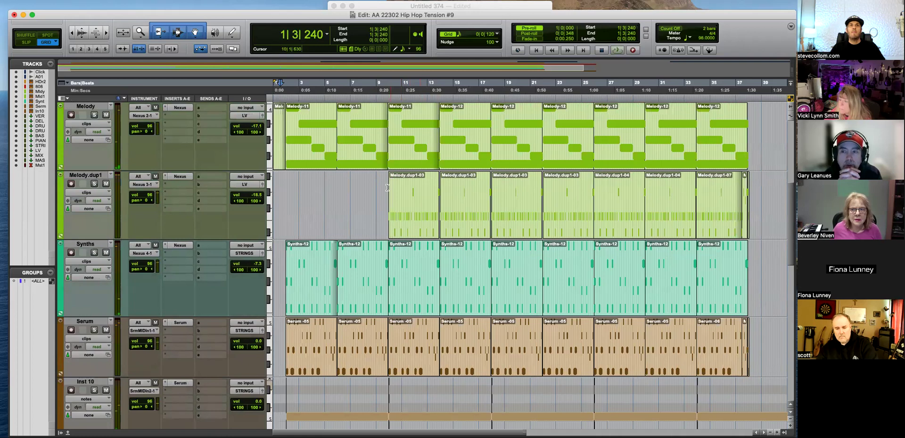
left_click(379, 190)
scroll(380, 191, "up", 2)
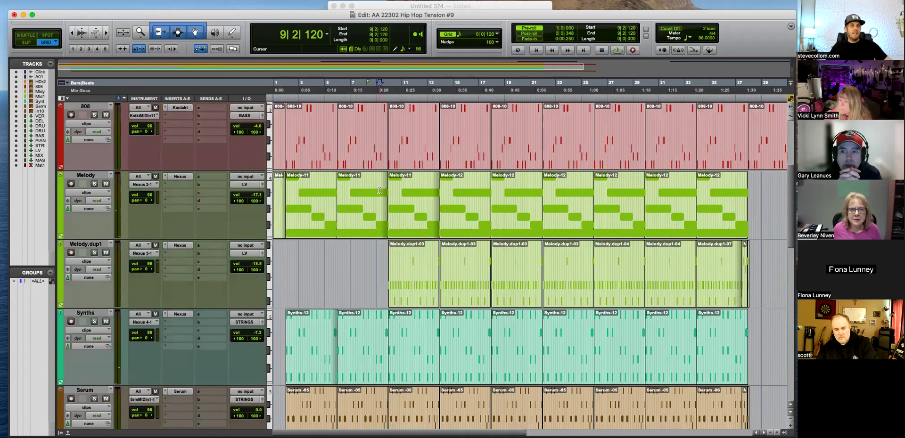
scroll(342, 278, "up", 5)
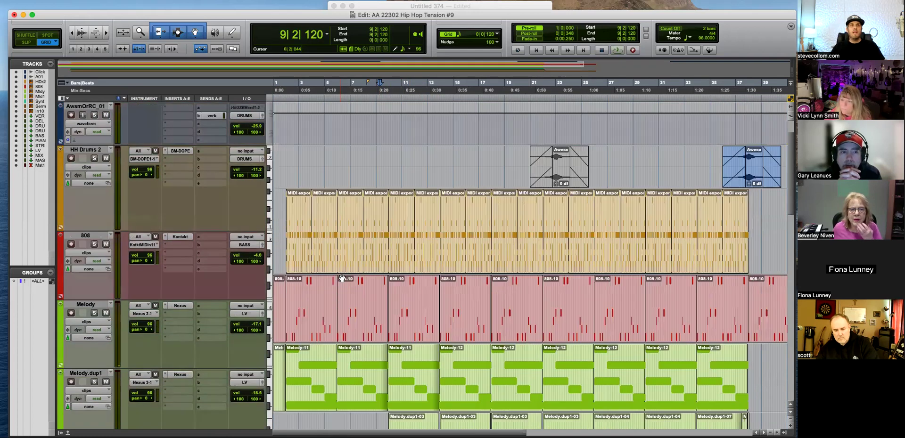
left_click(289, 169)
key("t")
key("t")
key("t")
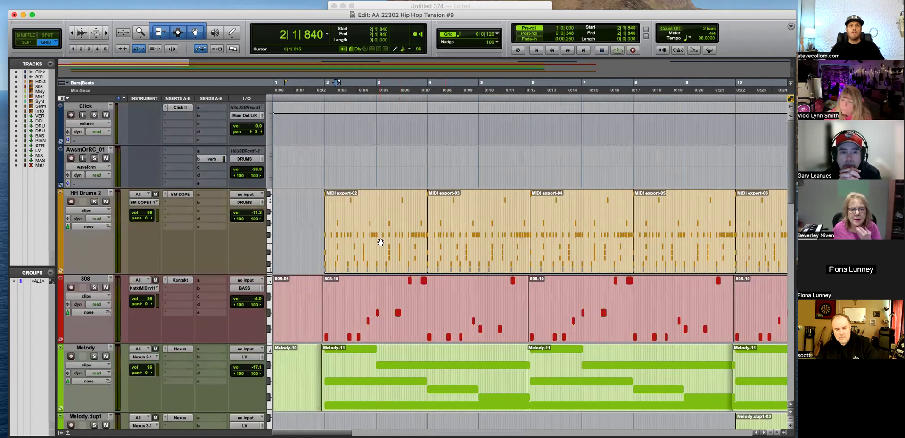
left_click(382, 252)
left_click(480, 262)
key("super+m")
left_click(413, 239)
key("super+m")
key("r")
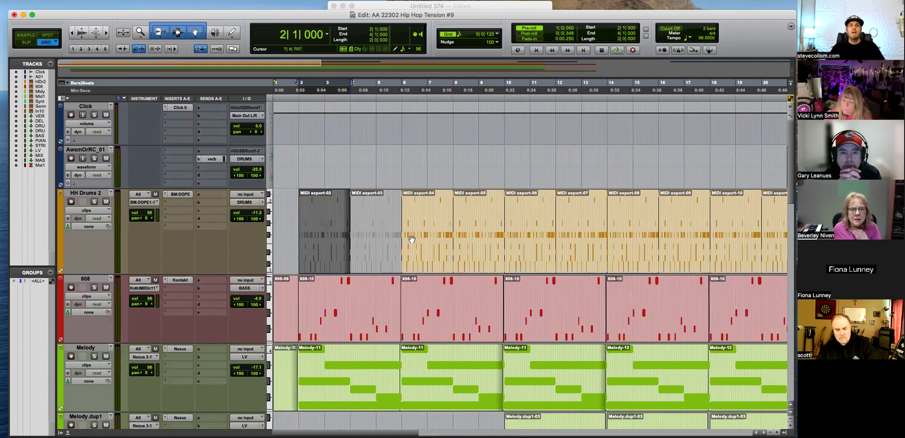
Mute the 808 clip that starts at bar 2, and start playback from just before bar 2
scroll(412, 240, "down", 4)
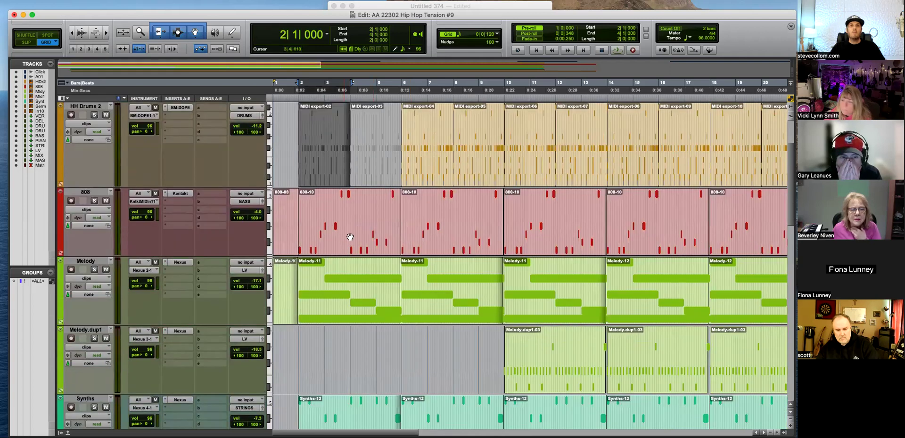
left_click(351, 237)
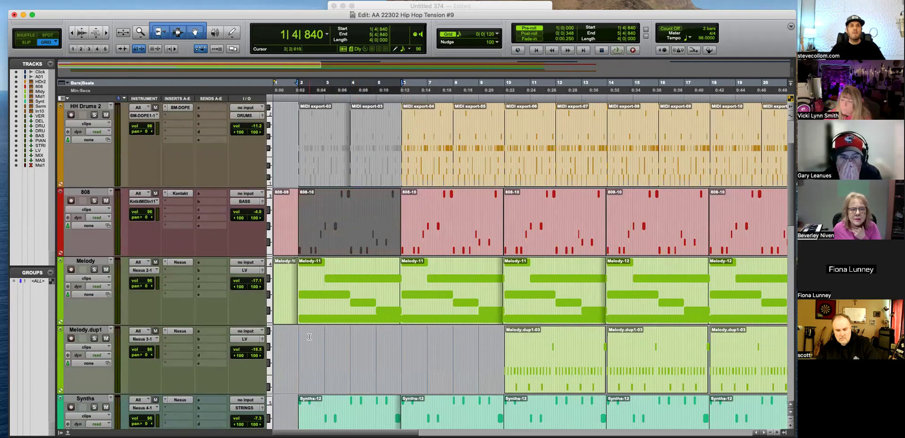
key("space")
Switch Inst 10 back to clips view and mute its first clip, Inst 10-04
scroll(368, 325, "down", 10)
left_click(368, 325)
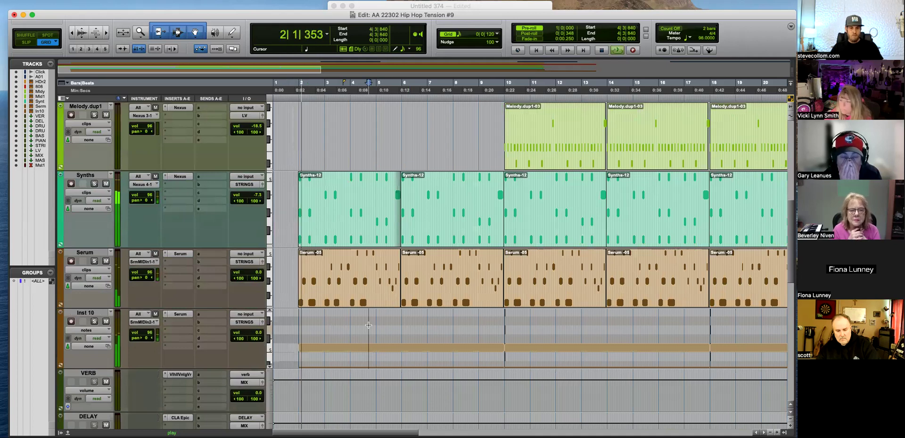
key("ctrl+minus")
left_click(380, 354)
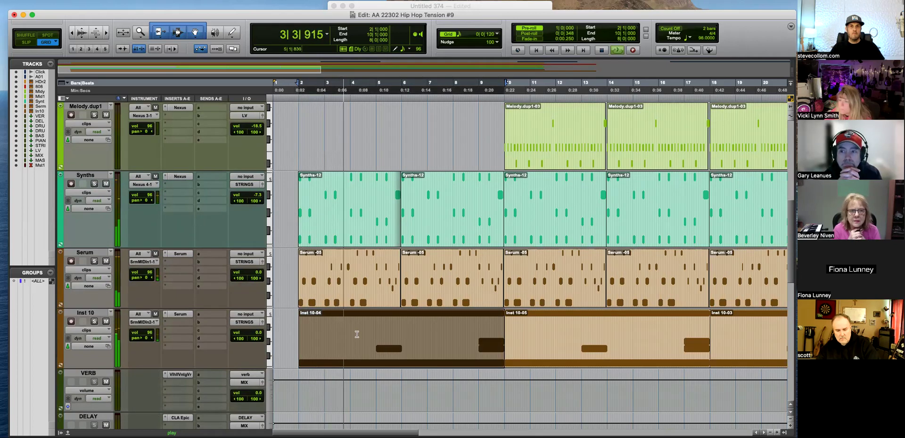
key("super+m")
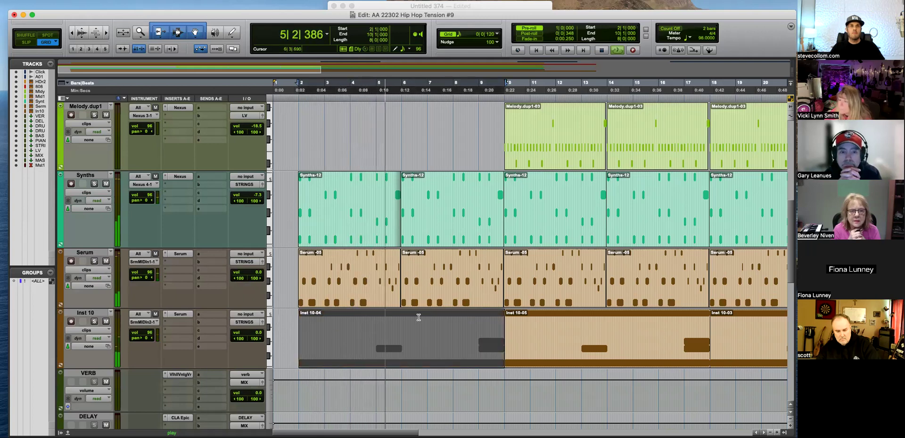
Stop playback and mute the Melody clip that starts at bar 2
scroll(388, 311, "up", 5)
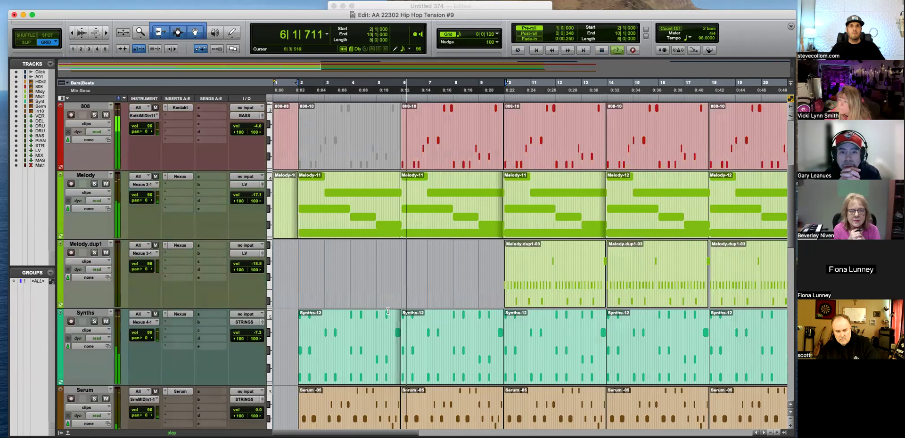
key("space")
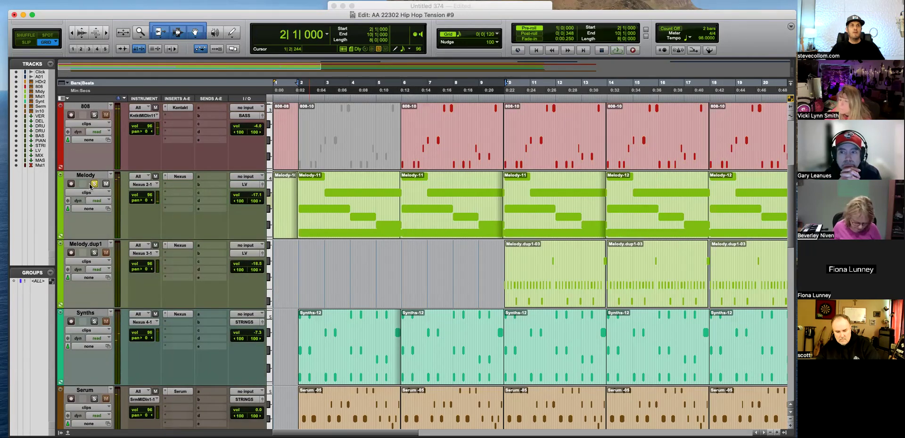
left_click(316, 205)
Play from just before bar 2 to hear the thinned-out intro, reviewing its muted and active clips
key("space")
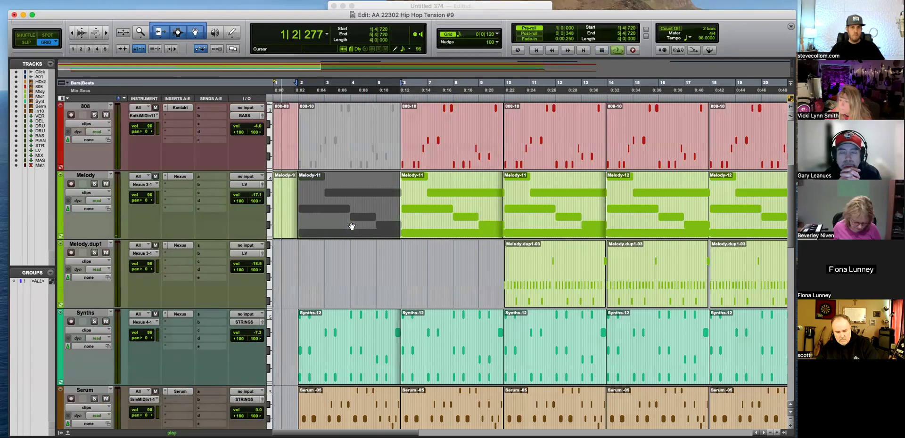
key("super+bracketright")
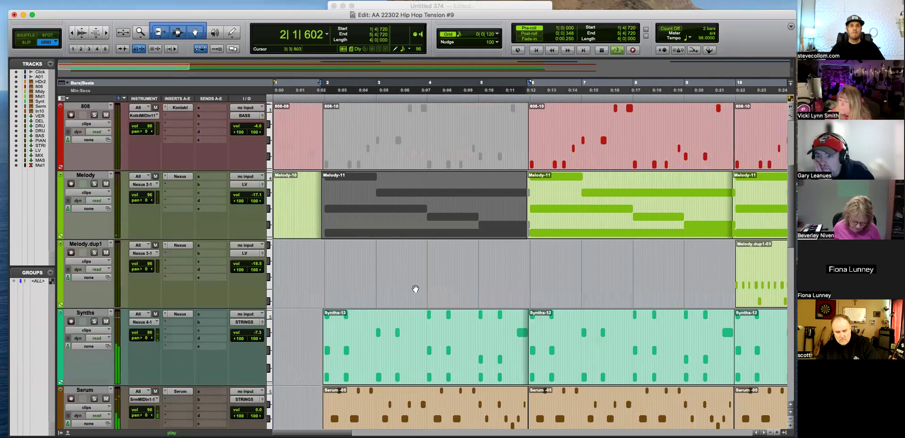
scroll(418, 290, "down", 3)
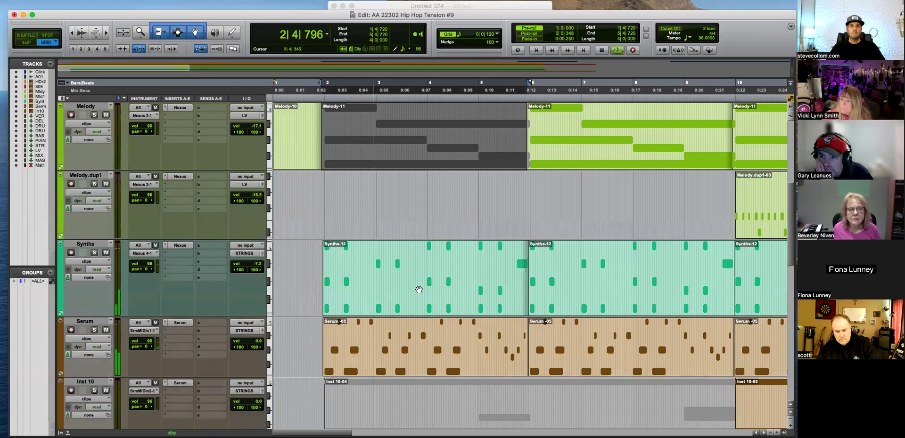
scroll(418, 290, "up", 10)
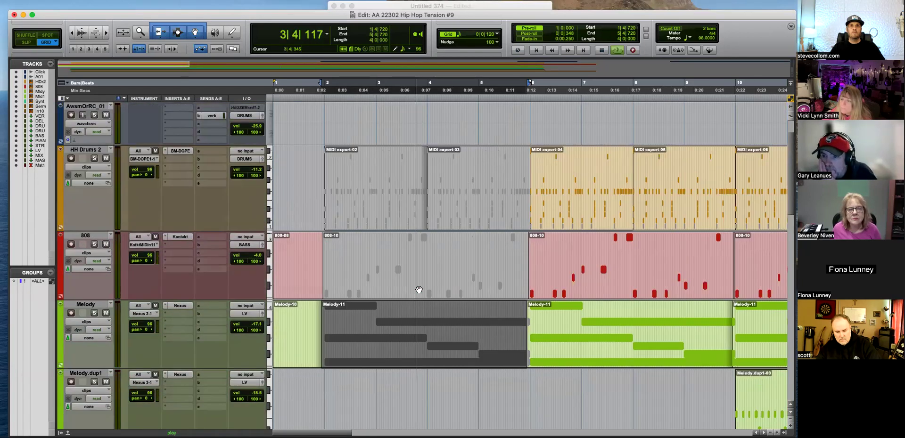
Stop playback, unmute the HH Drums 2 clip MIDI export-02 at bar 2, and play back from 3|3|600
key("space")
left_click(417, 277)
key("super+bracketright")
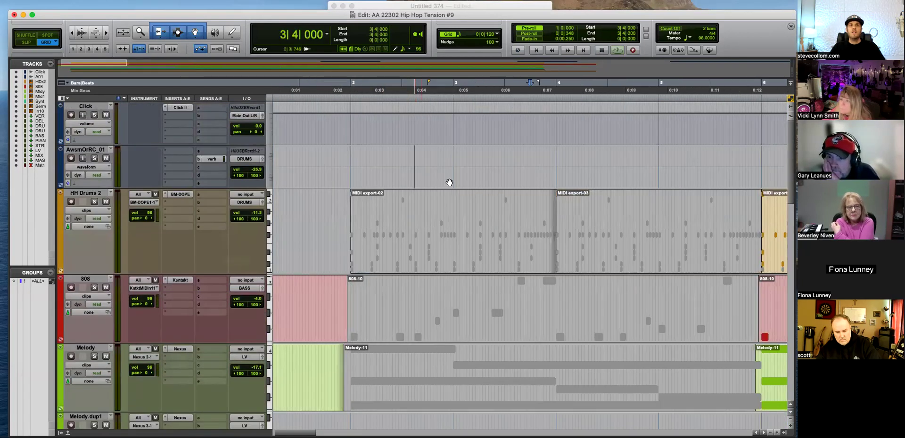
key("super+bracketright")
key("ctrl+minus")
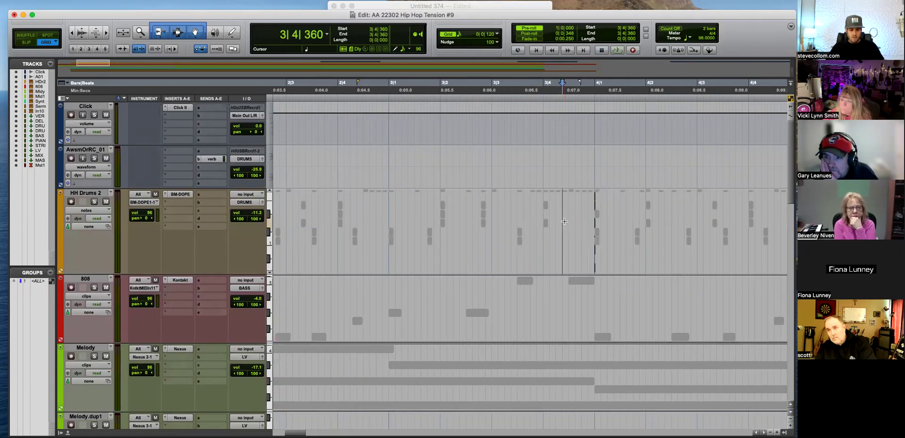
key("ctrl+minus")
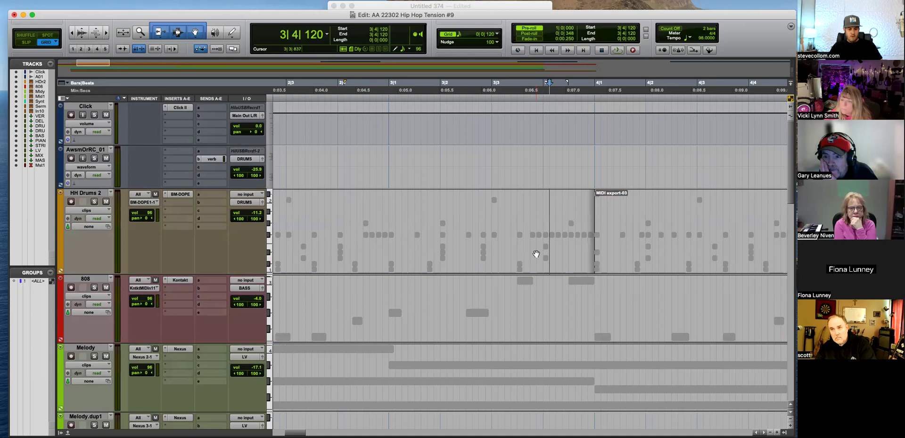
left_click(514, 262)
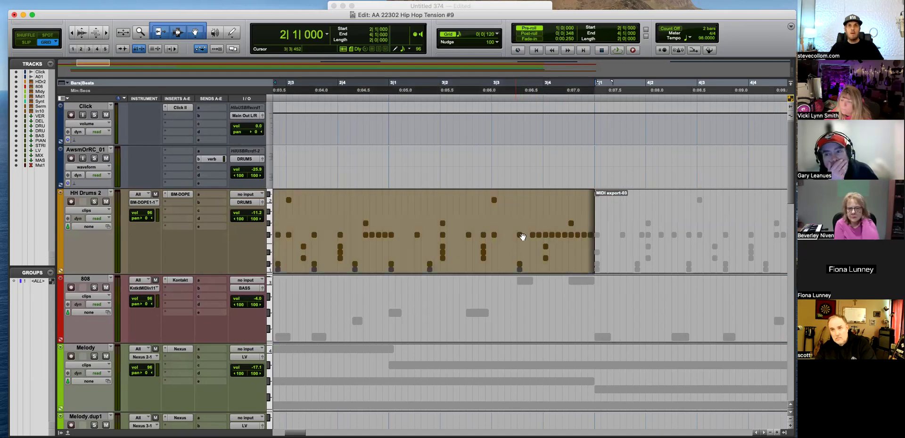
left_click(523, 211)
key("space")
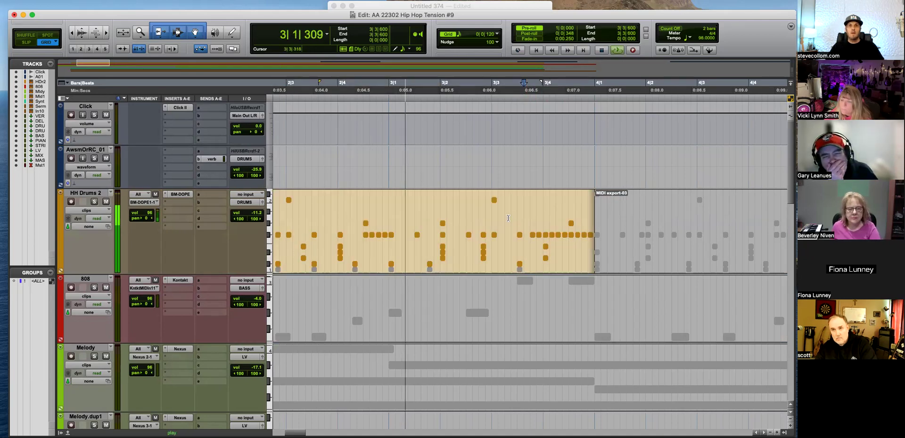
Show HH Drums 2 in notes view and mute its drum notes between about 2|4 and 3|3
left_click(542, 218)
key("ctrl+minus")
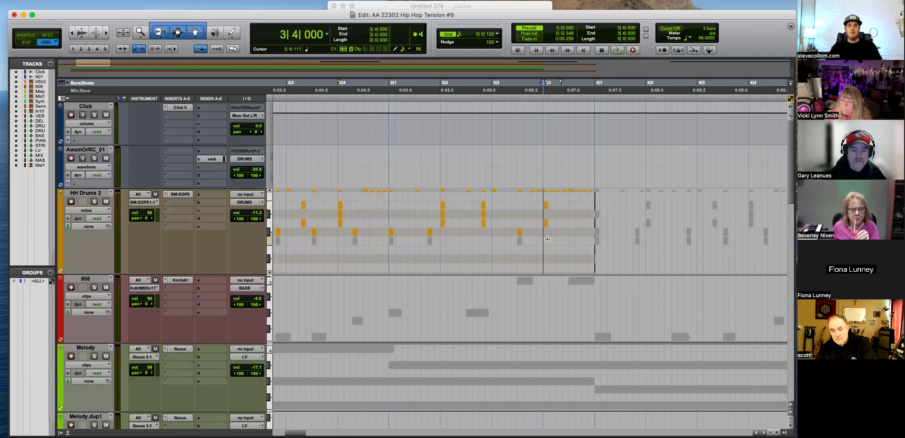
scroll(554, 215, "up", 1)
left_click(533, 204)
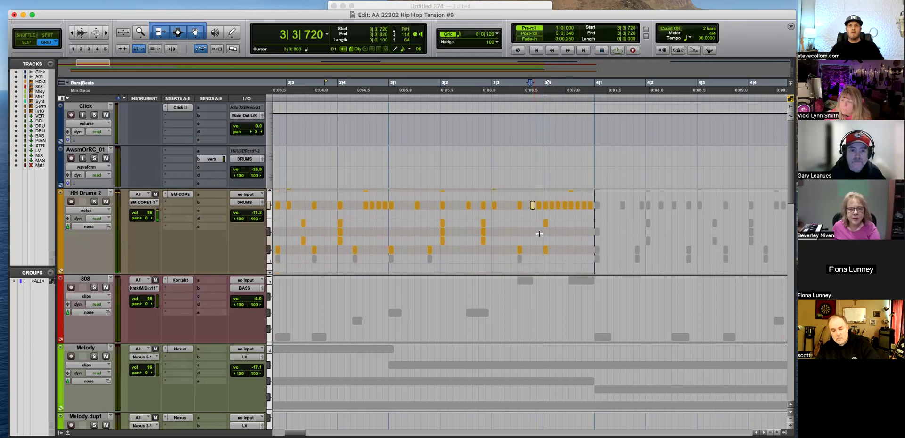
left_click_drag(548, 218, 474, 242)
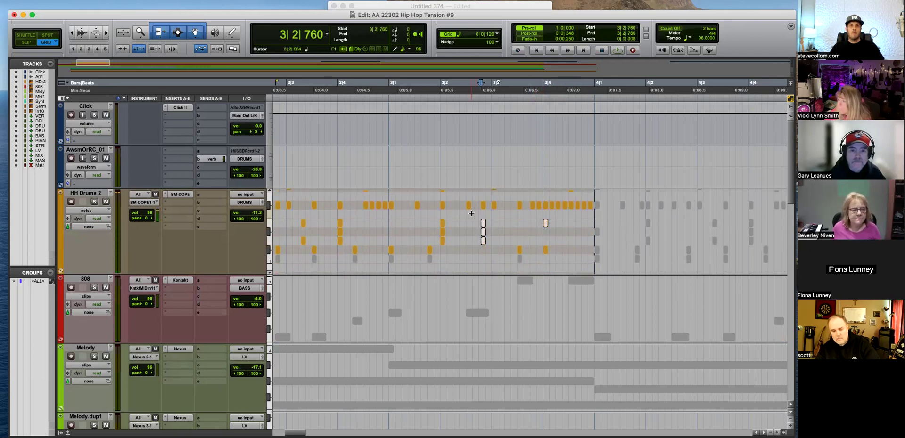
left_click_drag(510, 194, 370, 214)
key("super+m")
left_click_drag(458, 218, 383, 252)
left_click(466, 217)
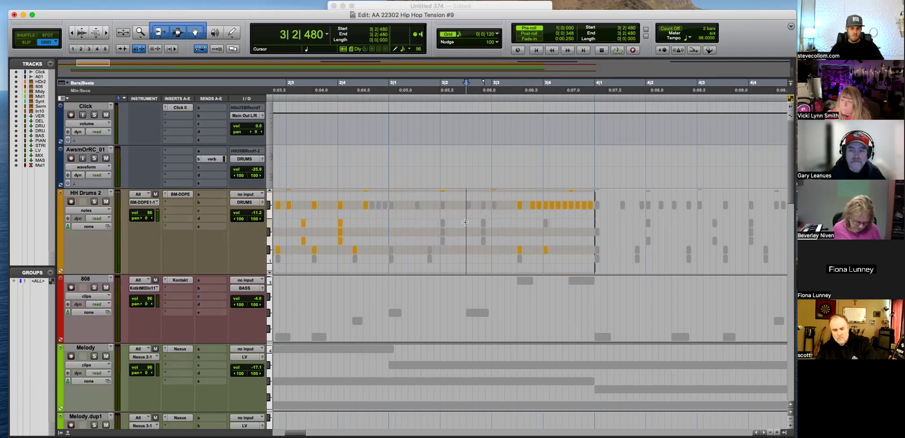
Return HH Drums 2 to clips view, mute its portion from 2|1 to 3|2|720 as a separate clip, and play the remaining pickup
key("ctrl+minus")
key("super+e")
left_click(453, 256)
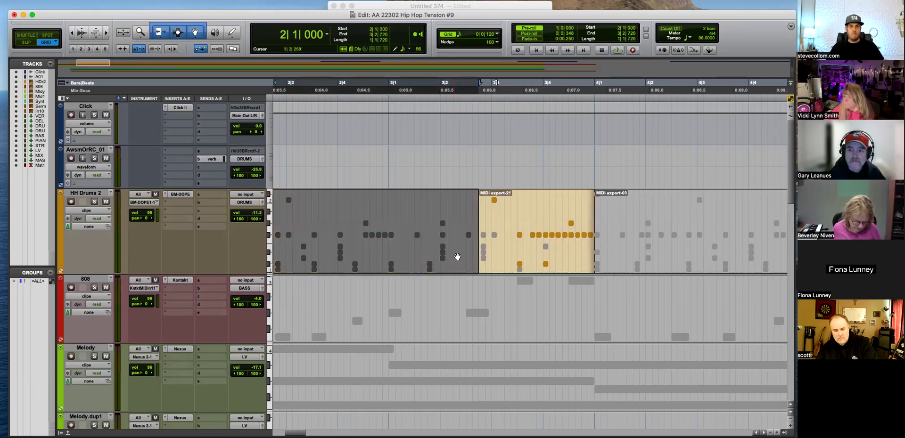
left_click(508, 212)
key("space")
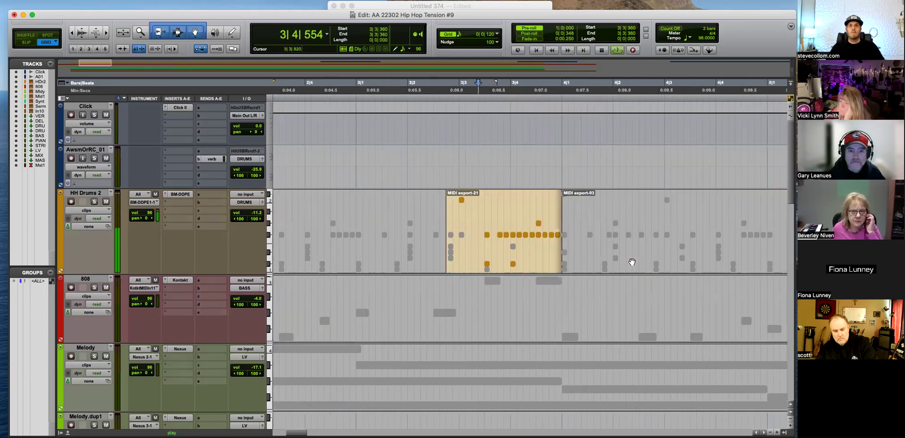
Stop playback and unmute the HH Drums 2 clip MIDI export-03 at bar 4
key("space")
left_click(581, 227)
key("ctrl+minus")
left_click(589, 240)
key("ctrl+minus")
key("r")
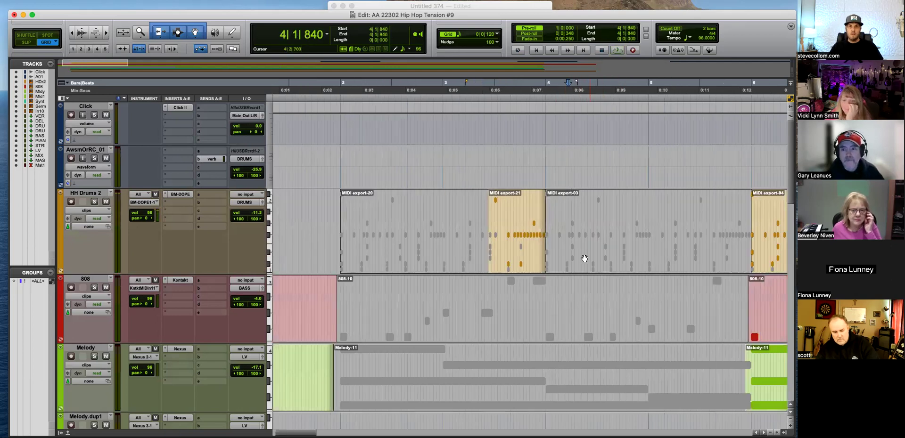
left_click(584, 259)
key("super+m")
Switch HH Drums 2 to notes view and, during playback, mute the hi-hat notes in bars 4 and 5 up to the closing roll
left_click(578, 222)
left_click(571, 215)
key("ctrl+minus")
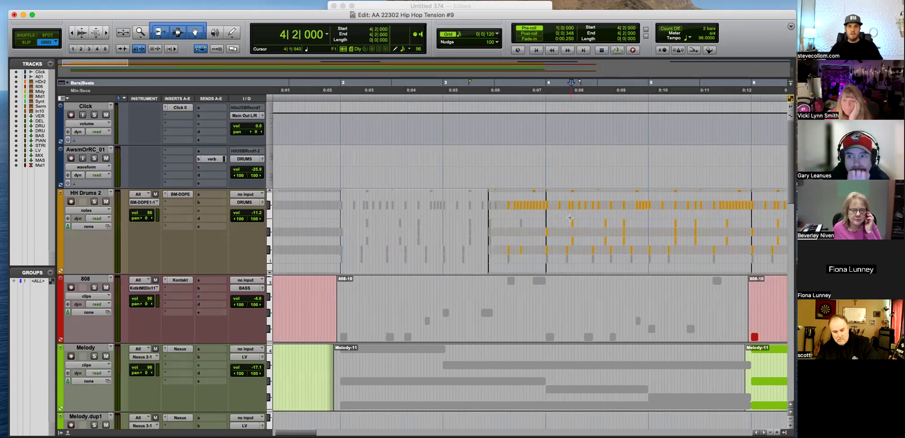
left_click_drag(539, 232, 580, 251)
key("space")
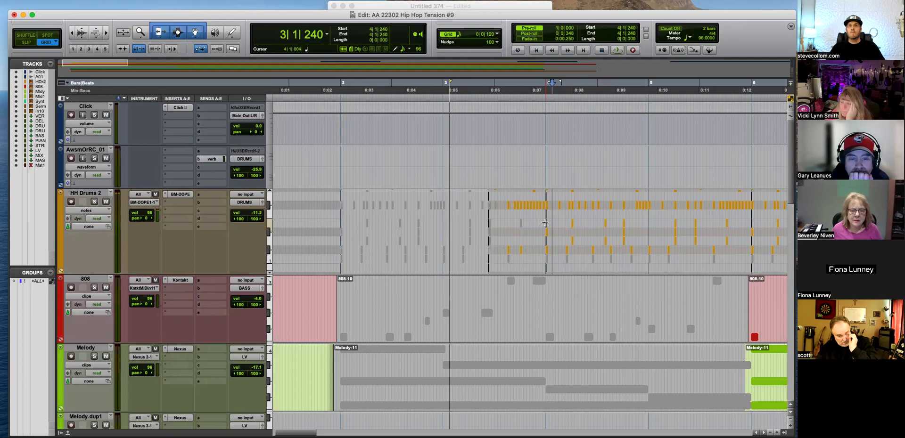
left_click_drag(557, 200, 728, 208)
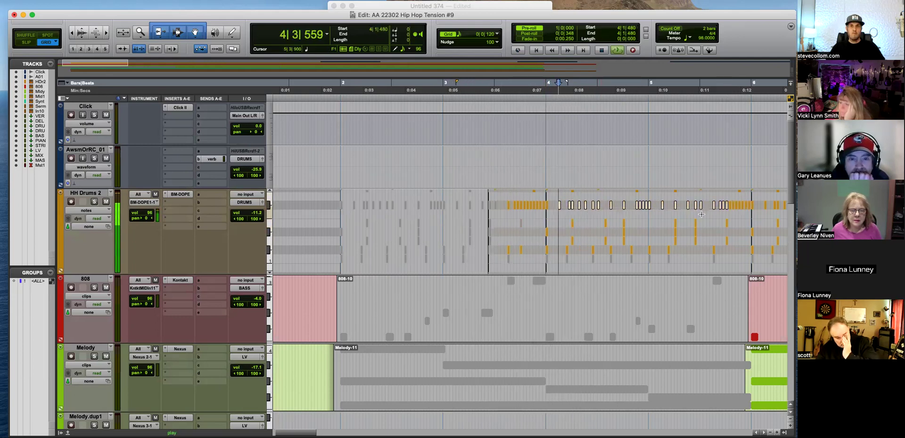
Audition the low drum note at bar 4, and mute the two layered snare rows across bars 4 and 5
left_click(547, 232)
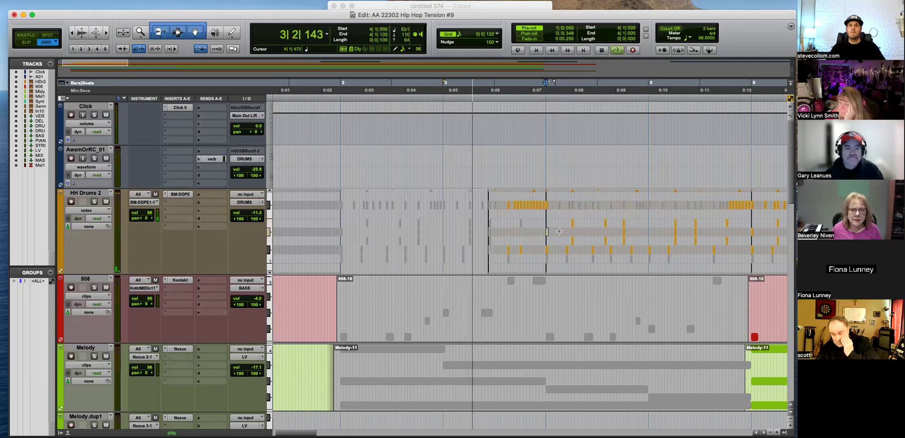
left_click_drag(559, 235, 736, 241)
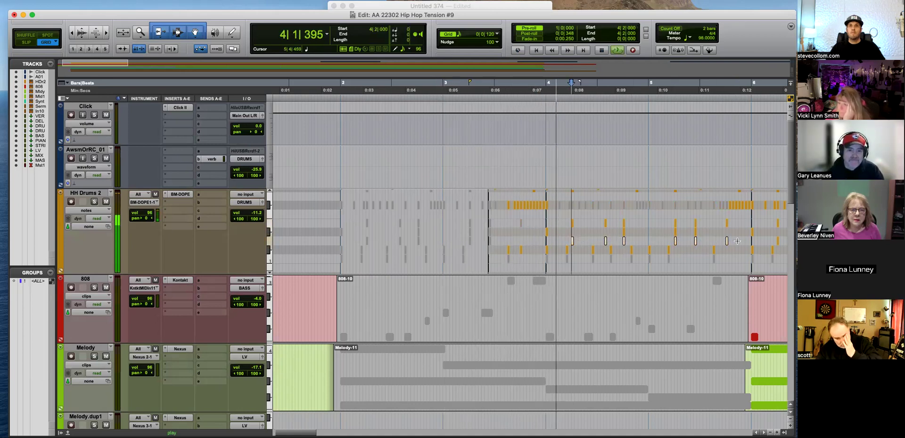
left_click_drag(562, 220, 737, 223)
left_click(562, 229)
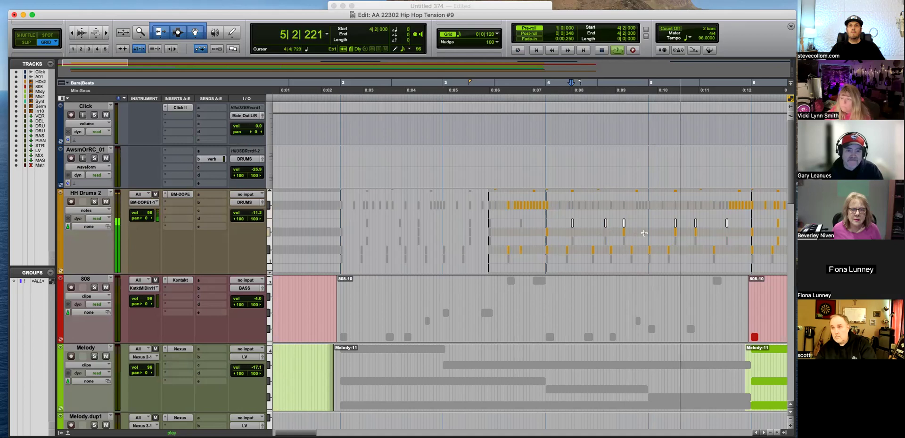
Play from 1|4|720 to review the thinned-out drum build into bar 6, checking the AwsmOrRC_01 clip at bar 36
key("super+bracketleft")
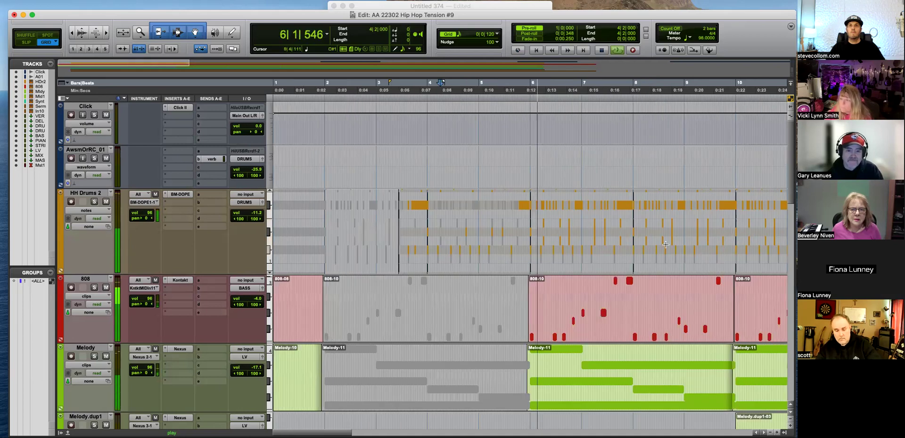
left_click(523, 196)
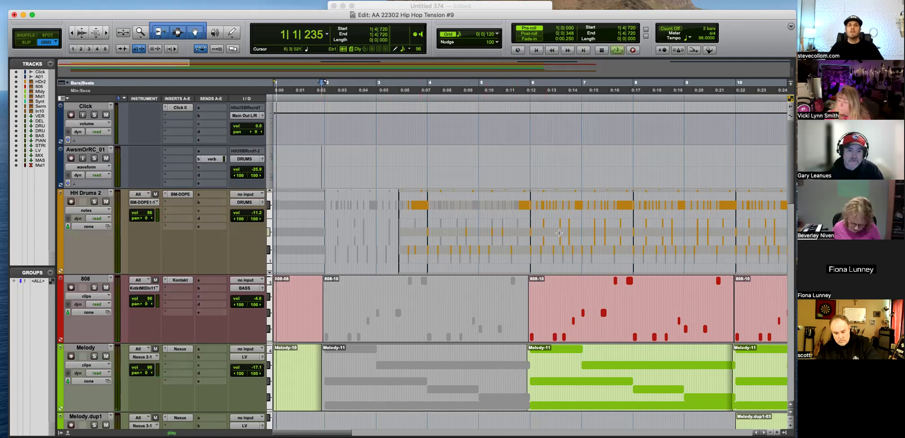
key("super+bracketleft")
key("super+bracketleft")
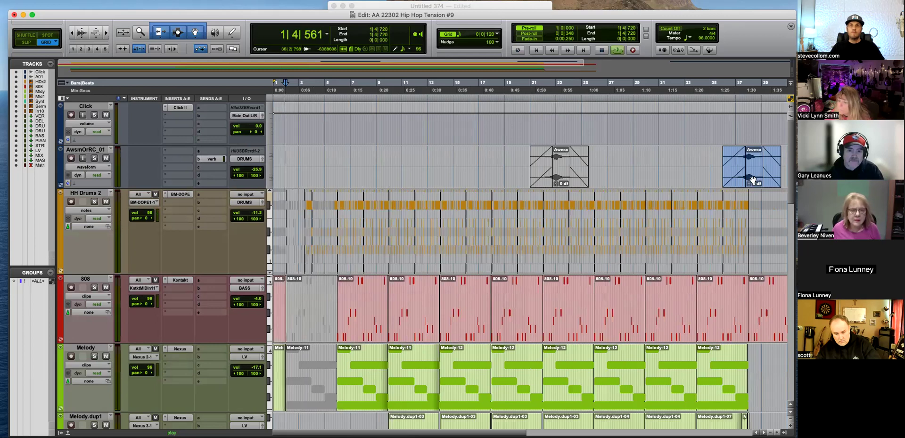
left_click(750, 183)
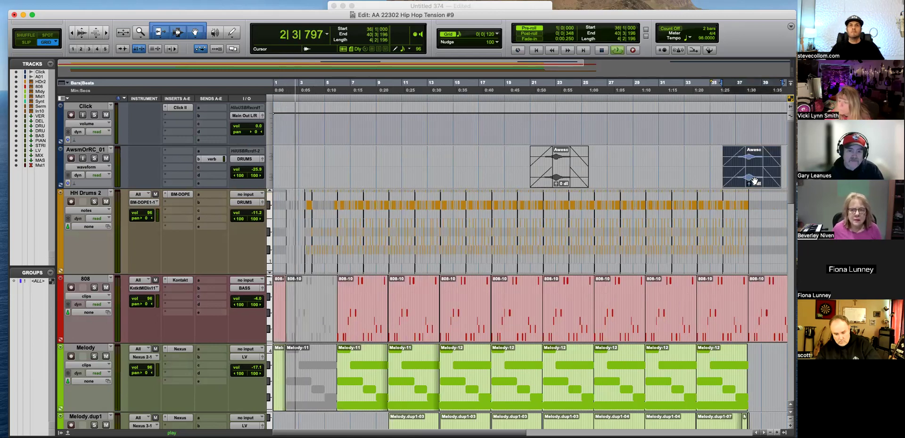
key("super+bracketright")
key("super+bracketright")
key("super+bracketright")
key("super+bracketright")
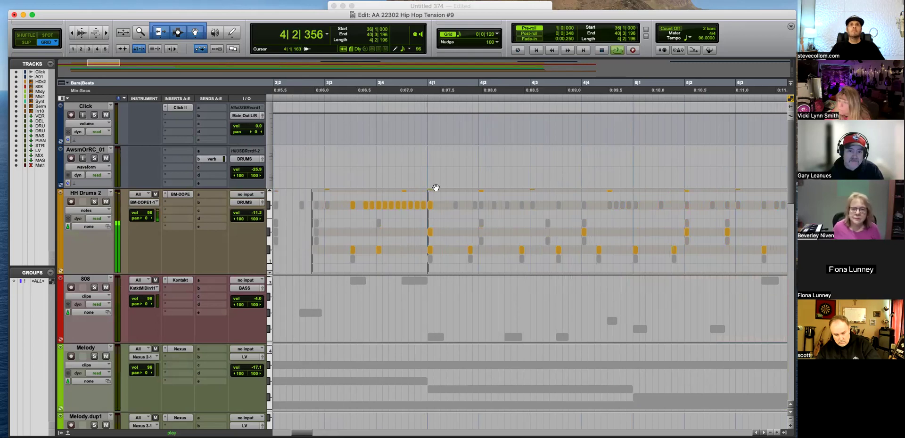
key("super+bracketleft")
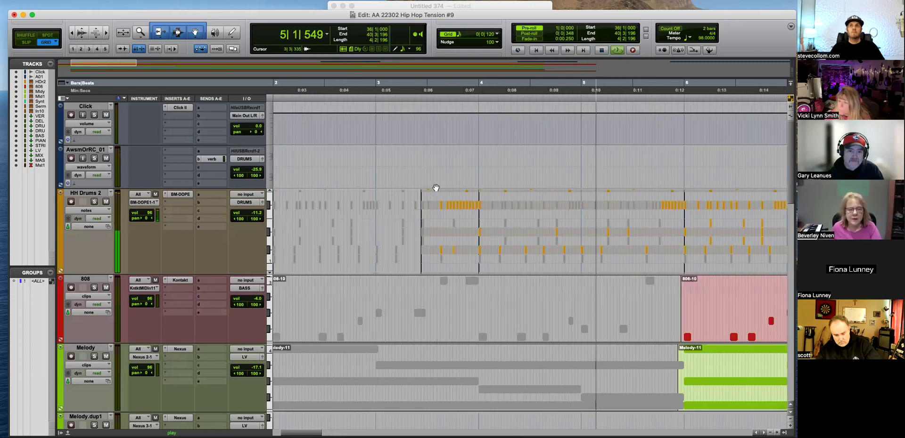
key("super+bracketright")
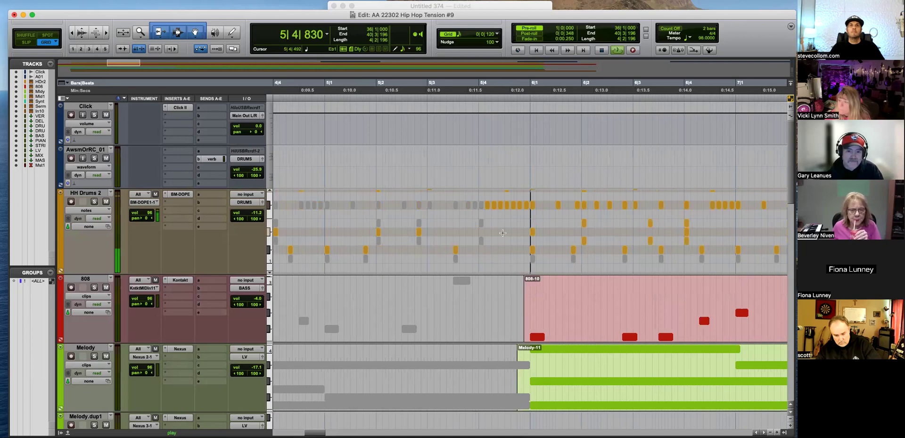
Unmute the two layered HH Drums 2 notes at 5|4 and place a copy of the upper one at 5|3|480
key("space")
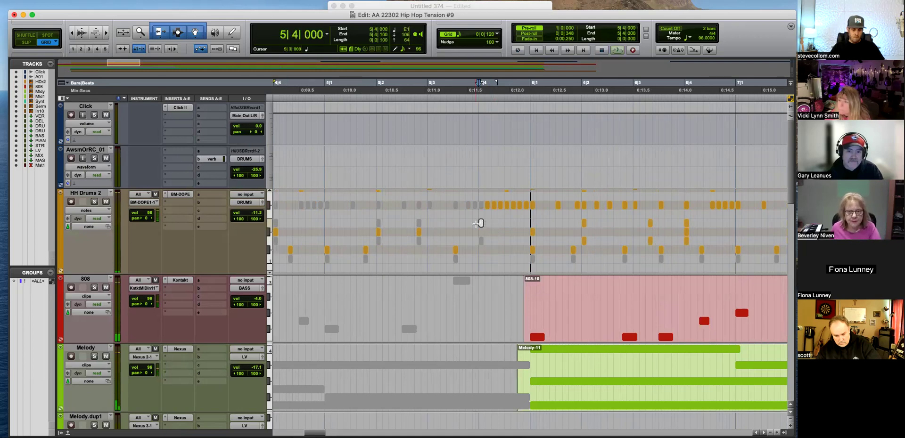
left_click(481, 240)
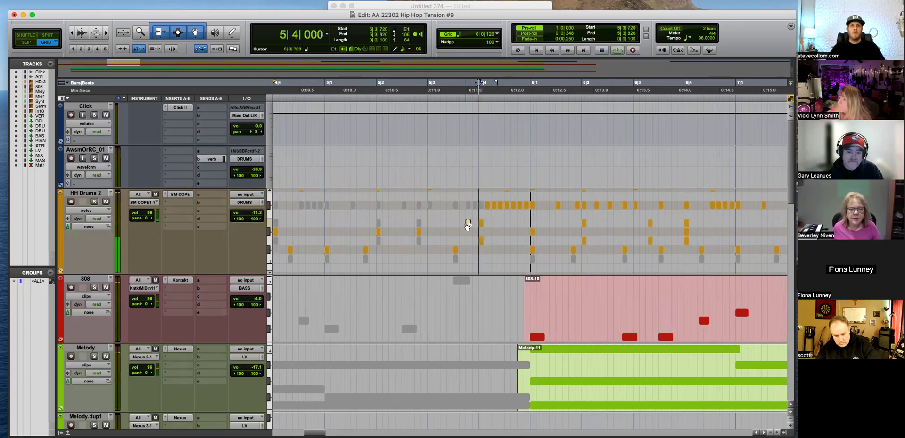
key("space")
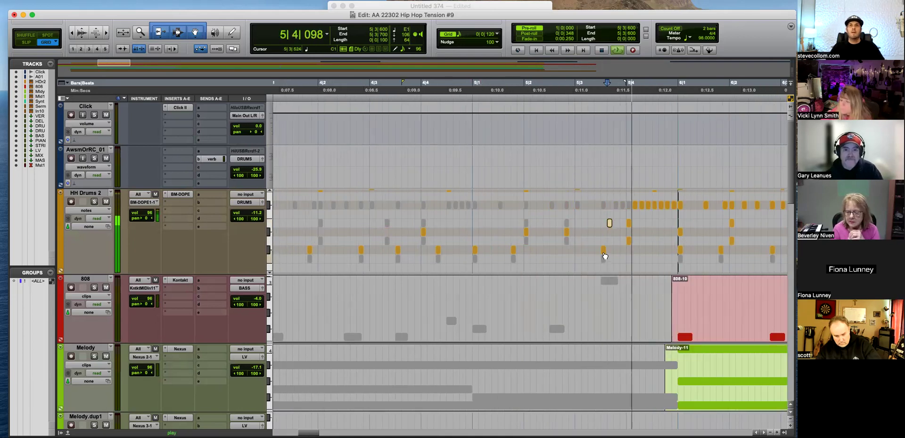
key("space")
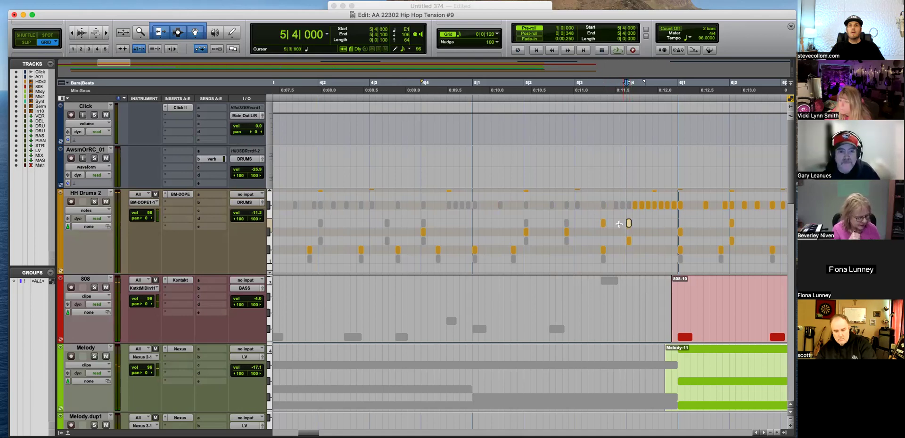
Add fill notes at 5|3|720 and 5|3|840 in the same row, delete the one at 5|4|000, and play the fill
key("space")
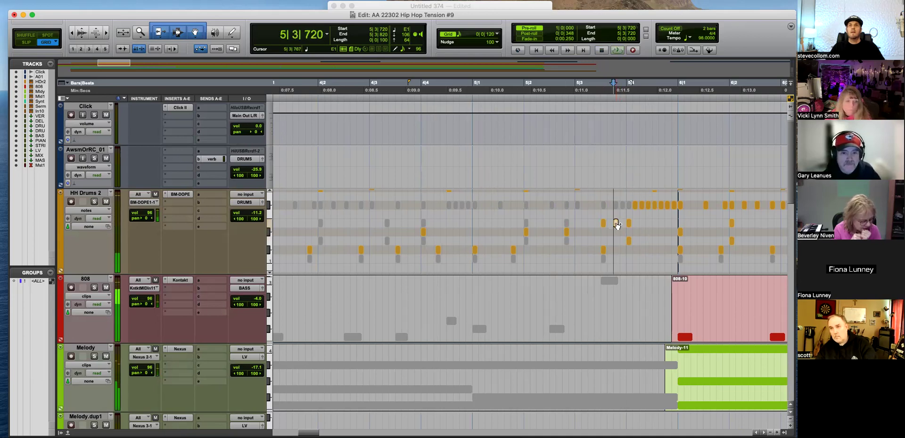
key("space")
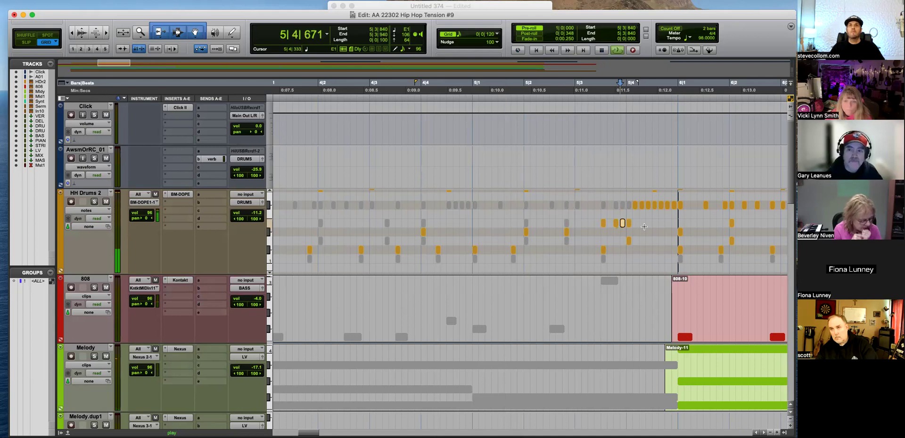
left_click(629, 224)
key("space")
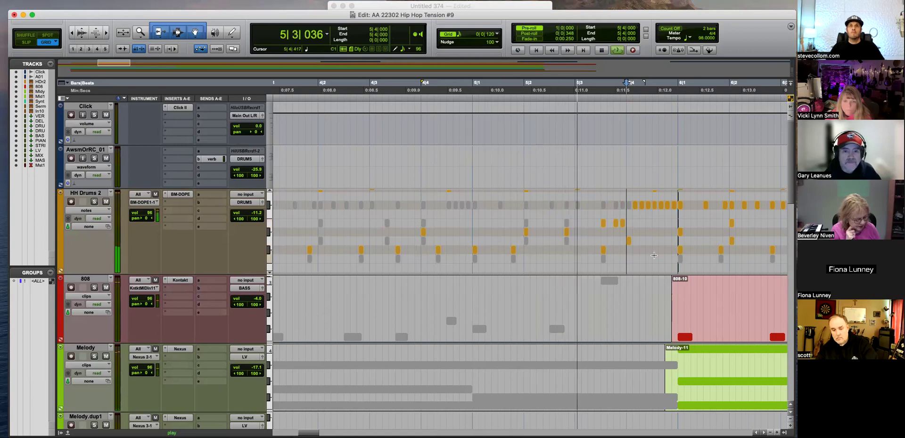
Delete the fill note at 5|3|720 and play the shortened fill
key("space")
key("Delete")
key("space")
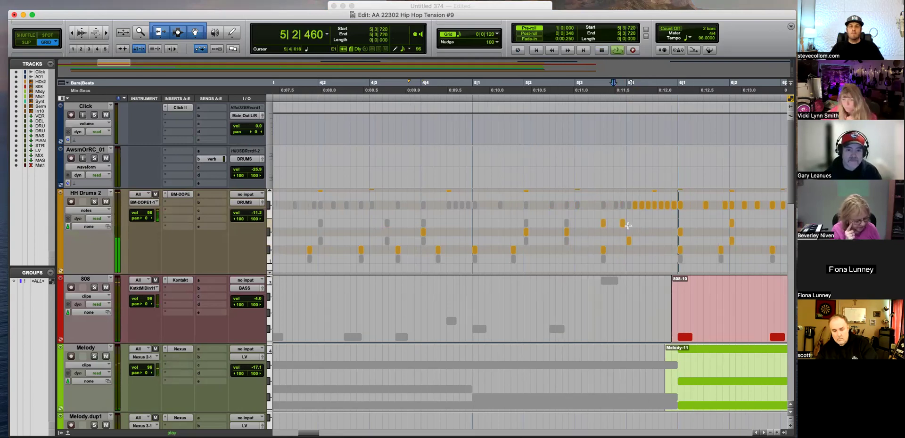
Stop playback, put the fill note back at 5|3|720, and play the fill again
key("space")
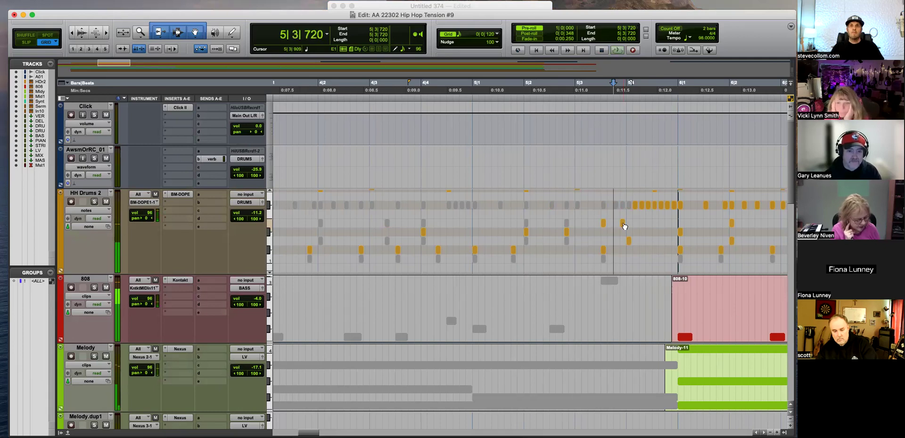
left_click(622, 224)
key("space")
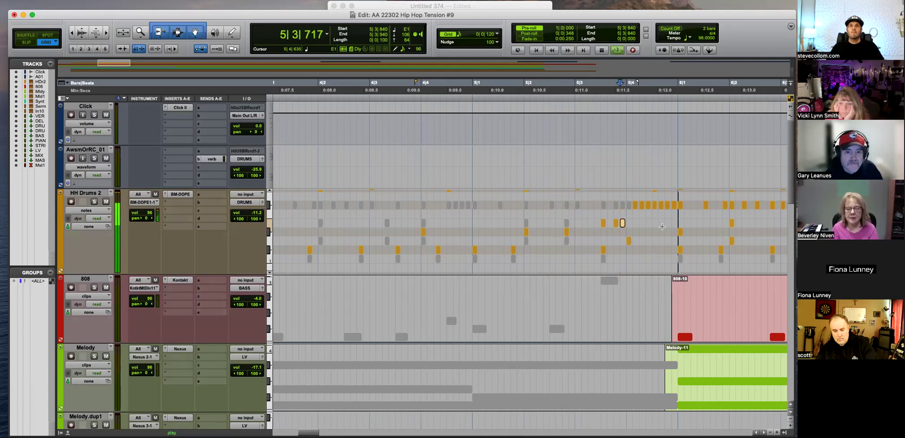
Move the fill note at 5|3|840 to 5|4|000 in the same row and play the fill
key("space")
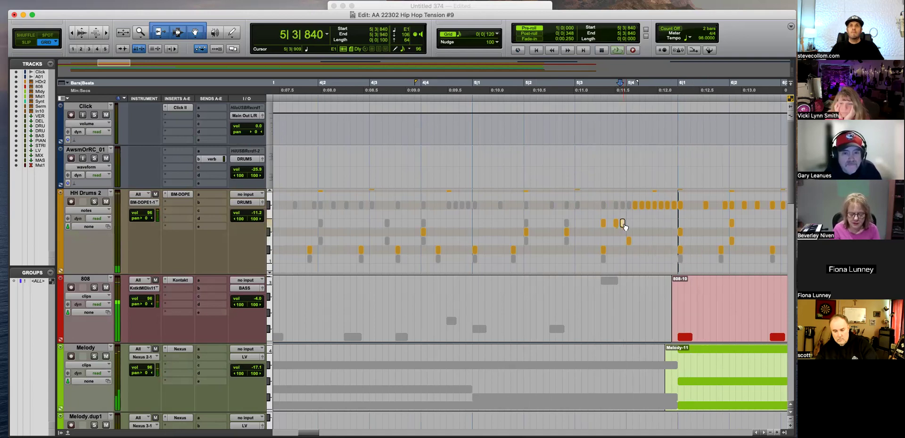
key("space")
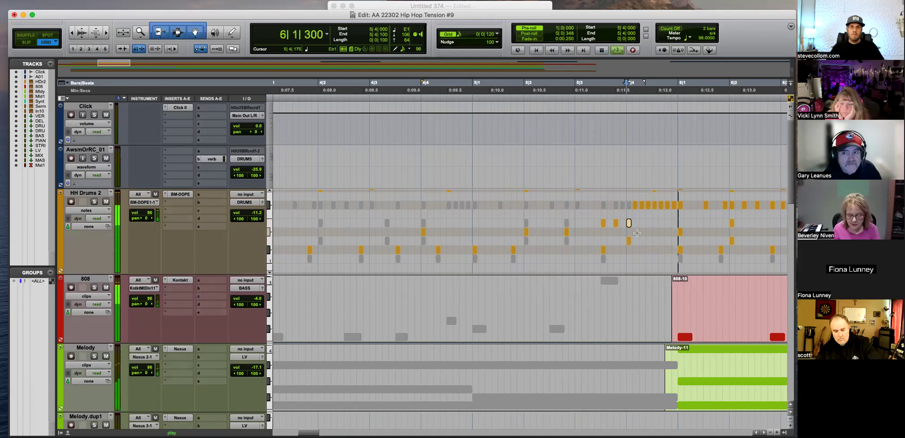
key("super+bracketleft")
key("super+bracketleft")
key("space")
Mute the three fill notes before bar 6 and unmute the first one at 5|3|480
key("super+bracketright")
key("super+bracketright")
left_click_drag(544, 219, 501, 223)
left_click(487, 224)
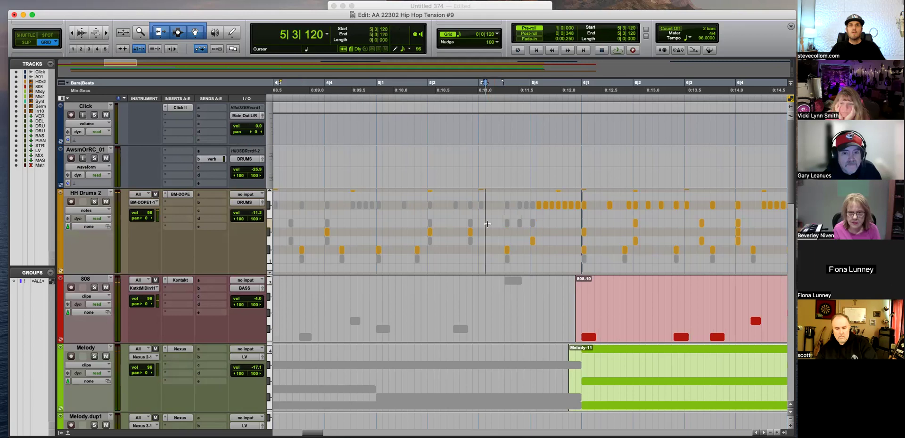
left_click(505, 224)
left_click(450, 193)
Place a copy of the reverse cymbal clip from the end of the cue at 3|4|720 on the AwsmOrRC_01 track
key("r")
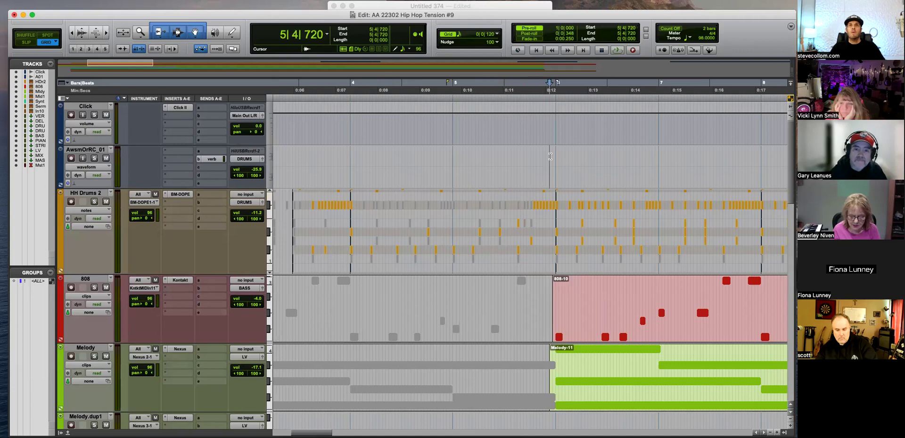
key("r")
key("r")
key("r")
left_click_drag(754, 180, 343, 170)
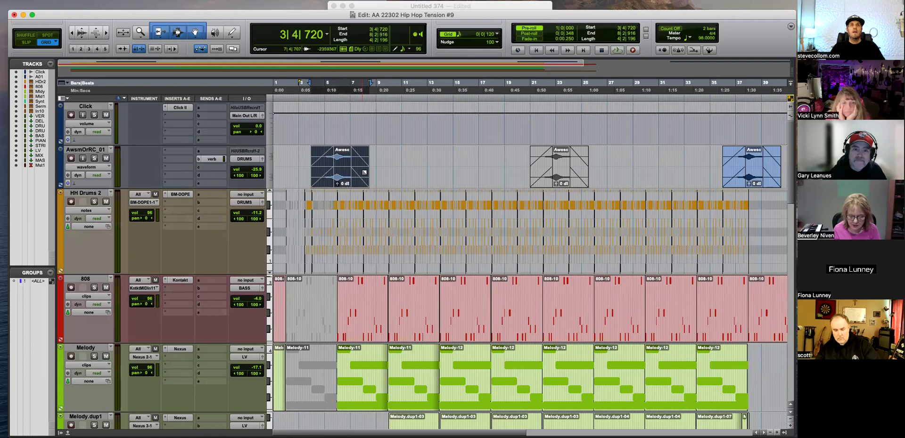
key("t")
key("t")
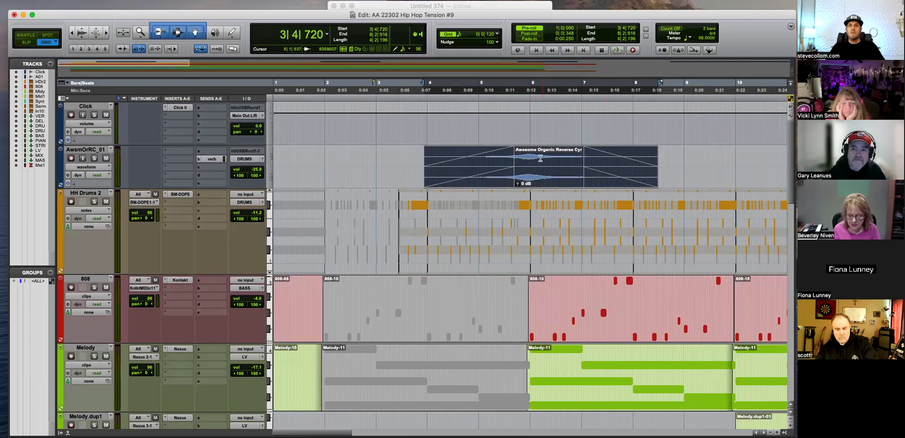
Shift the copied cymbal clip slightly later in Slip mode so its peak meets bar 6, and return to Grid mode
left_click(529, 170)
key("t")
key("t")
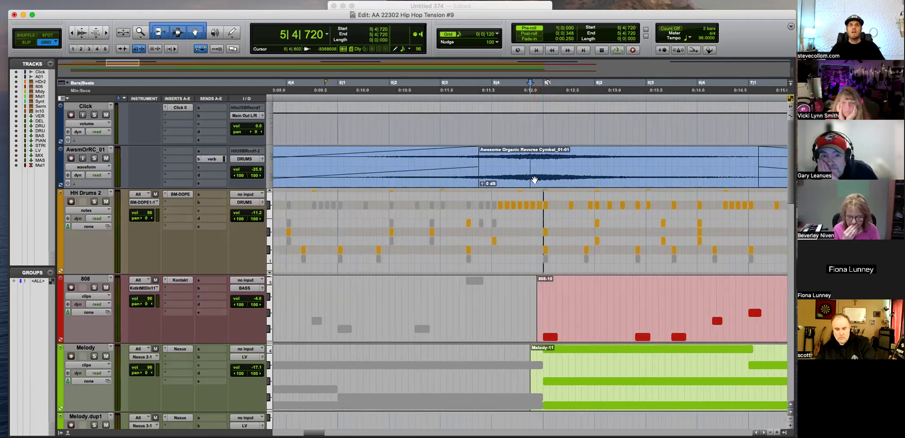
key("F2")
left_click_drag(534, 180, 553, 183)
key("super+alt+bracketright")
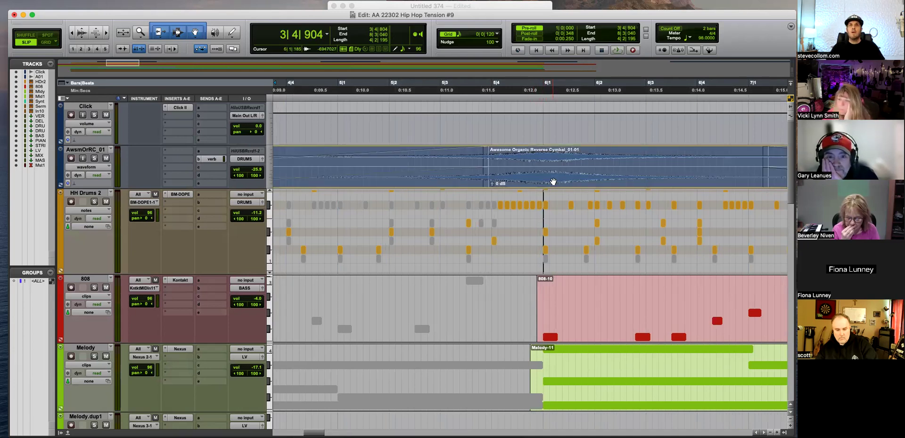
left_click(542, 121)
left_click(544, 162)
key("F4")
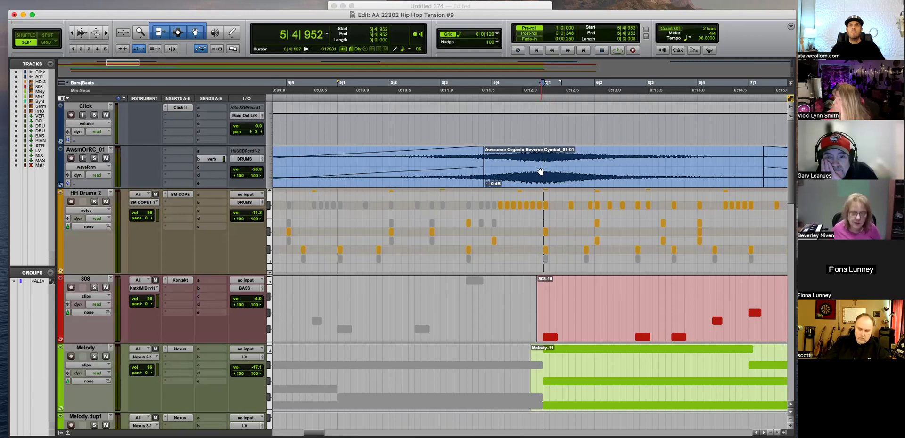
Delete the start of the copied reverse cymbal clip so it begins at bar 4
scroll(468, 168, "right", 2)
key("r")
left_click_drag(308, 156, 320, 157)
key("Delete")
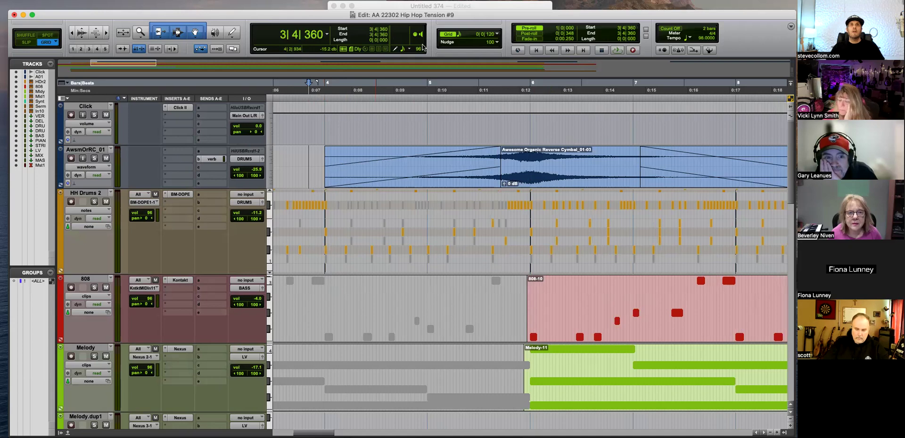
key("r")
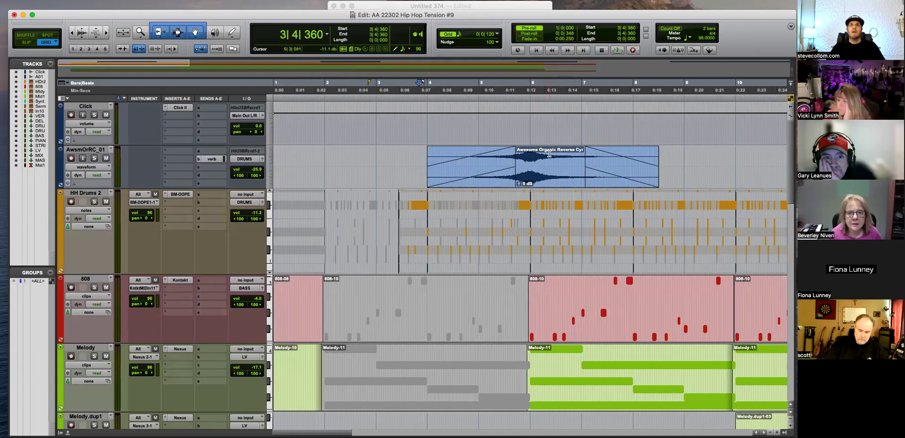
Place a copy of the trimmed reverse cymbal clip at 21|1|720 over the muted one
key("r")
key("r")
key("super+d")
left_click_drag(396, 180, 535, 179)
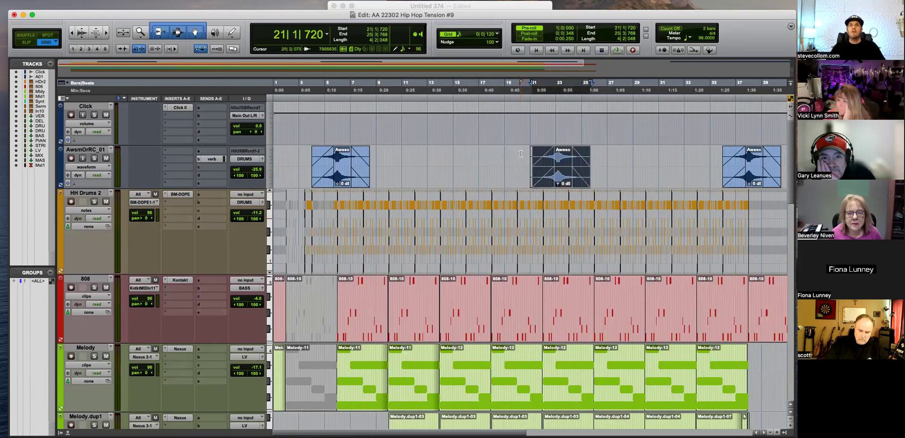
Play the cymbal swell from 5|1|720 and raise the AwsmOrRC_01 track volume to -17.8
left_click(329, 124)
key("t")
key("t")
key("t")
key("space")
key("r")
left_click_drag(257, 169, 257, 165)
key("r")
key("t")
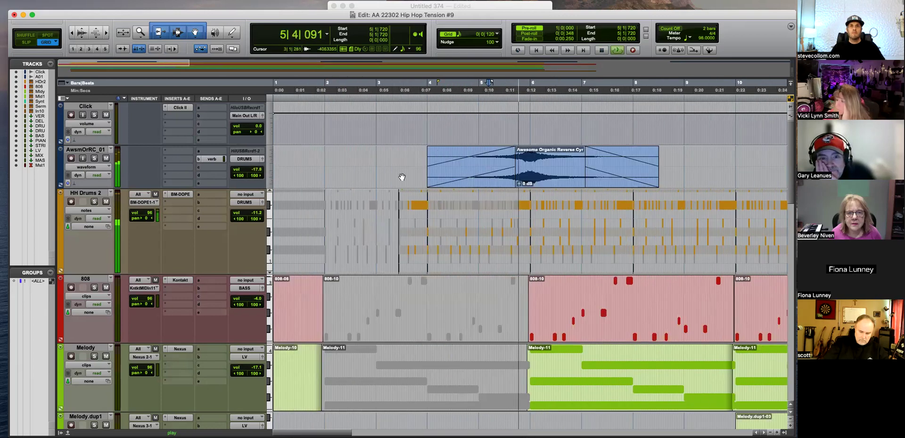
key("space")
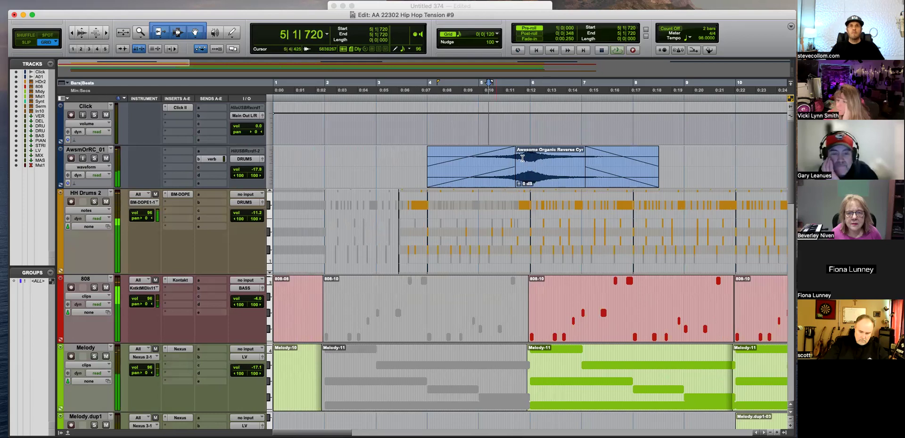
Separate the reverse cymbal clip at bar 6 and move its first part one beat earlier to start at 3|4|000
left_click(526, 160)
key("t")
key("t")
left_click(554, 160)
key("b")
left_click_drag(548, 179, 493, 178)
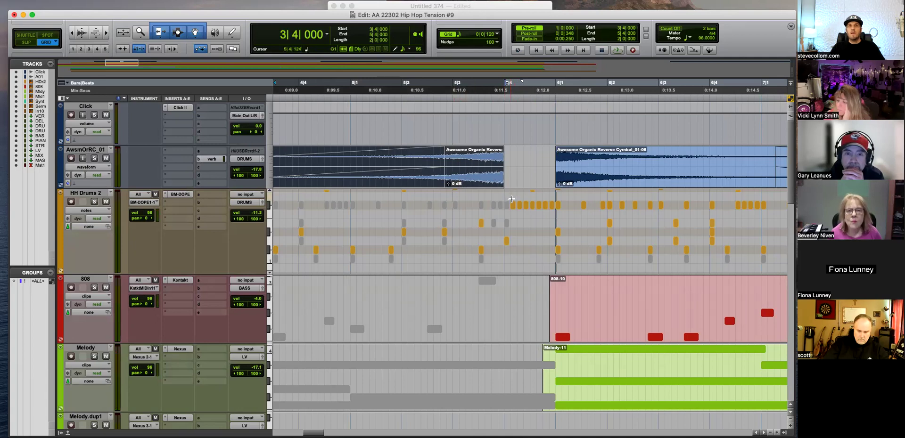
Select the hi-hat roll notes from 5|4|120 to bar 6 and play the intro from 3|4|000
left_click_drag(511, 205, 558, 206)
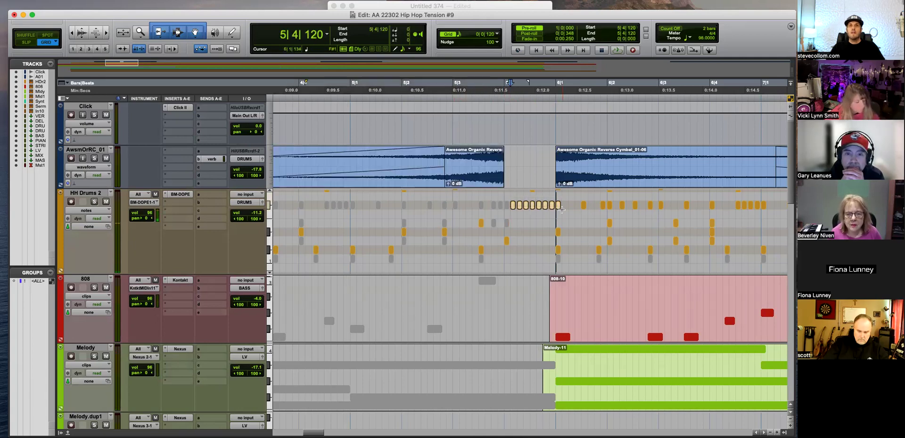
key("super+bracketleft")
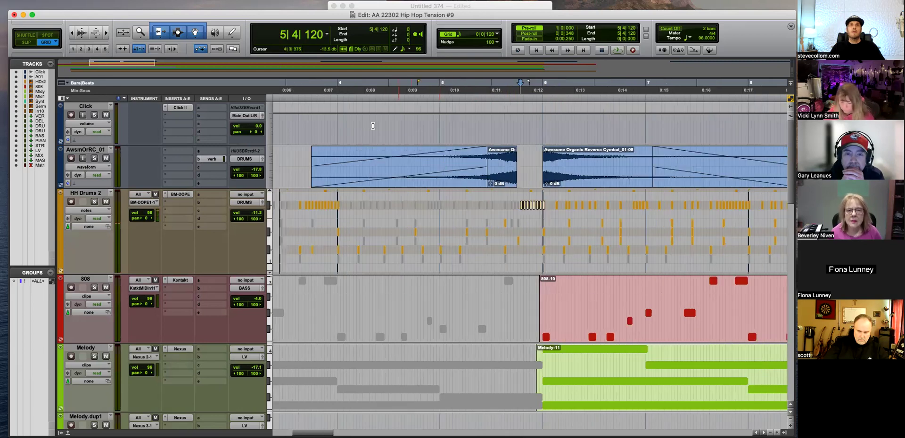
left_click(311, 126)
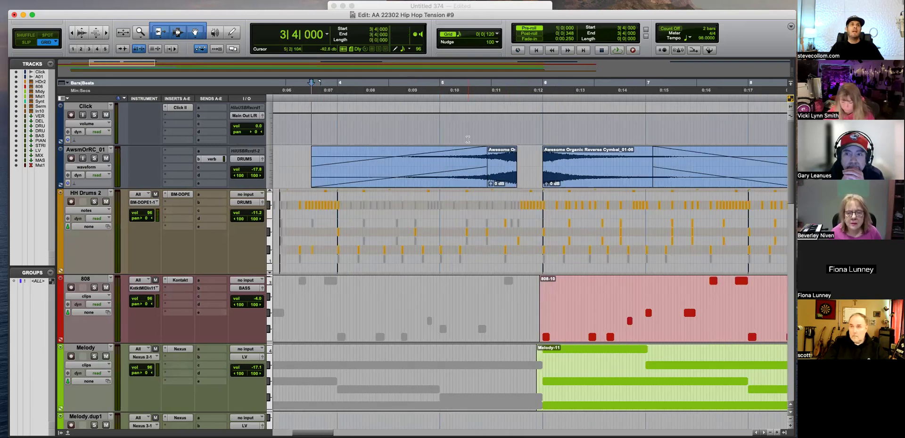
key("space")
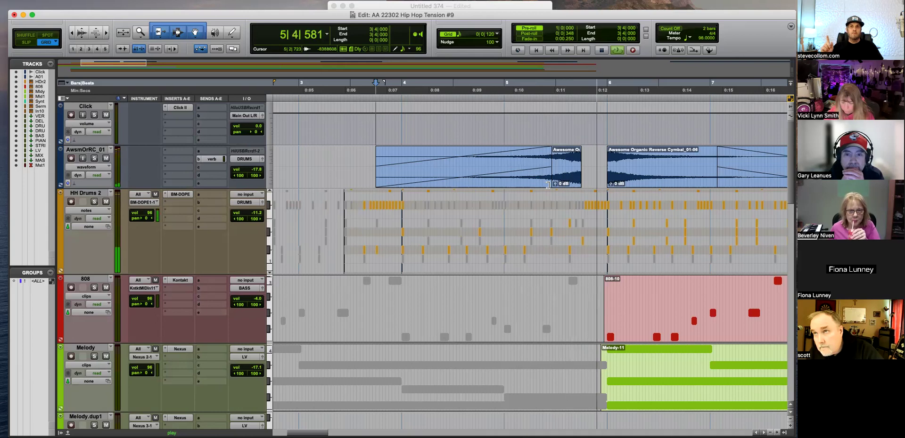
Select the cymbal's first part and lower the AwsmOrRC_01 track volume to -22.8
left_click(570, 181)
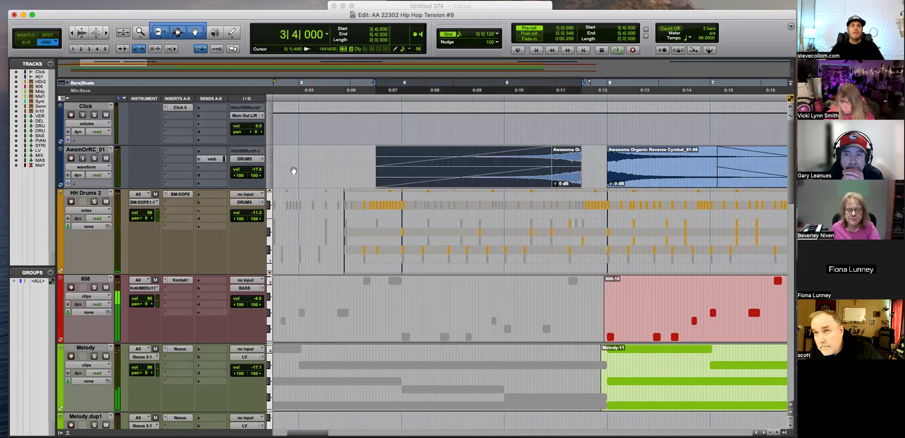
left_click(255, 171)
left_click_drag(255, 170, 257, 173)
Trim the first cymbal part to start at bar 4, curve its fade-in, and play from 5|1|120
left_click_drag(380, 169, 401, 171)
left_click_drag(479, 170, 489, 176)
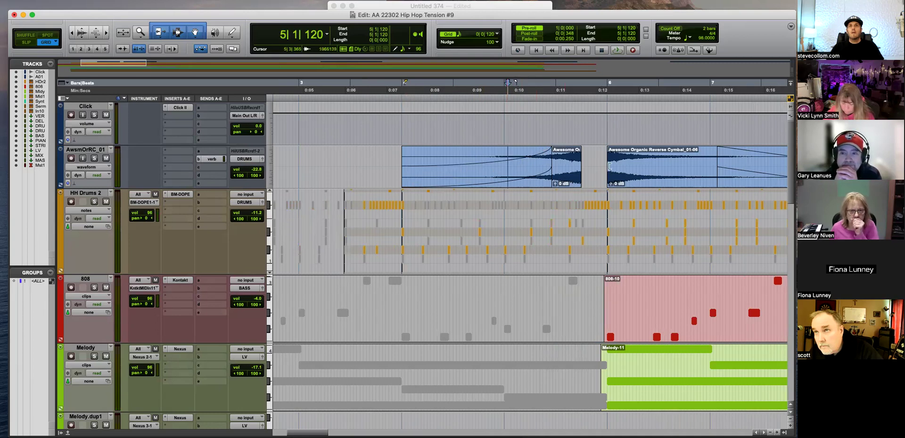
key("space")
key("super+bracketright")
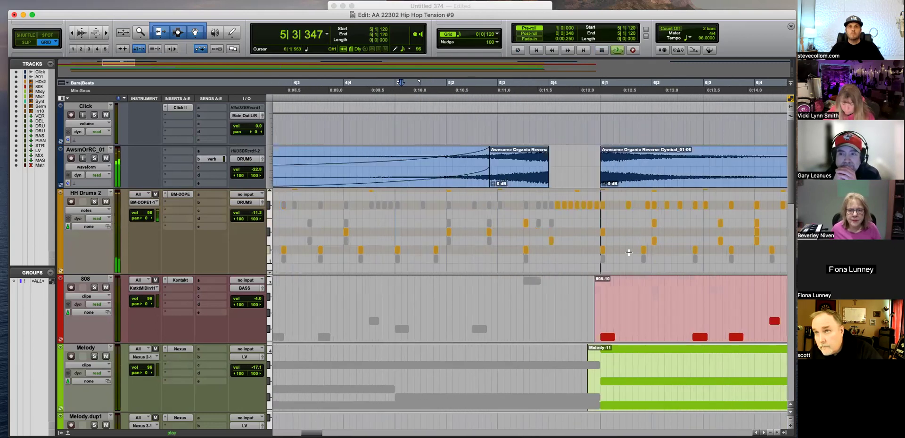
Mute the remaining lower HH Drums 2 note at 5|4|000 and play the transition
left_click(568, 241)
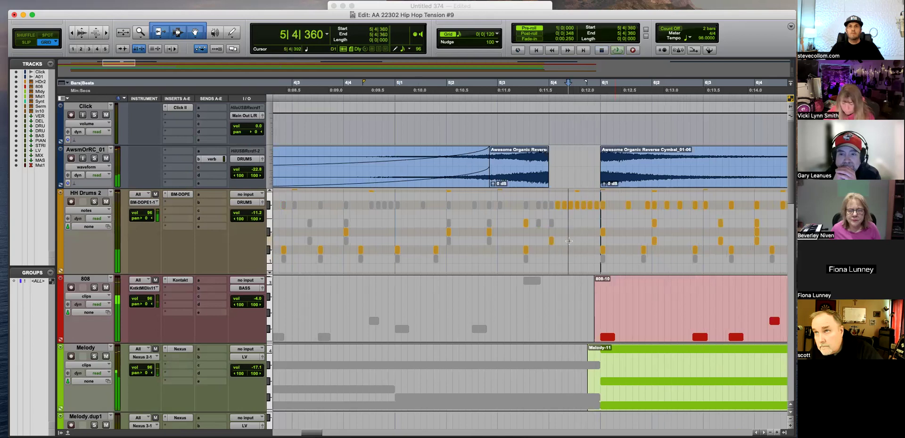
key("space")
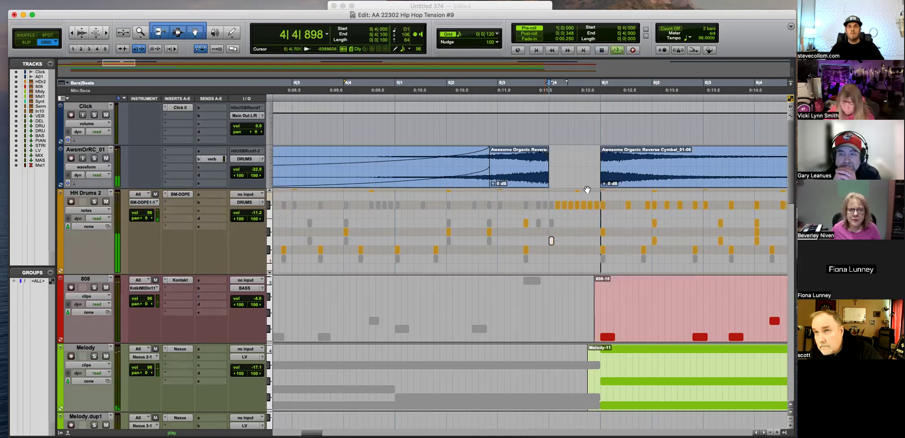
key("super+bracketleft")
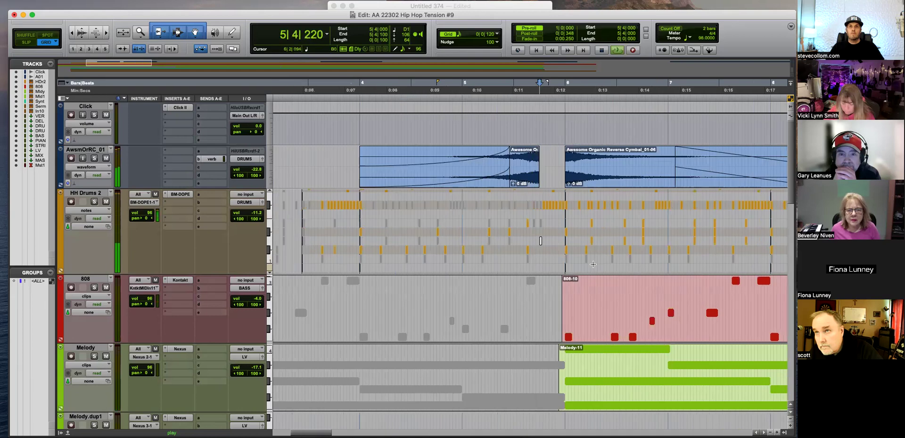
Separate the end of the Synths clip before bar 6 at 5|3|840, mute that piece, and play the transition
key("super+bracketleft")
scroll(592, 265, "down", 3)
key("space")
left_click(517, 363)
key("super+e")
scroll(531, 294, "down", 2)
left_click(523, 302)
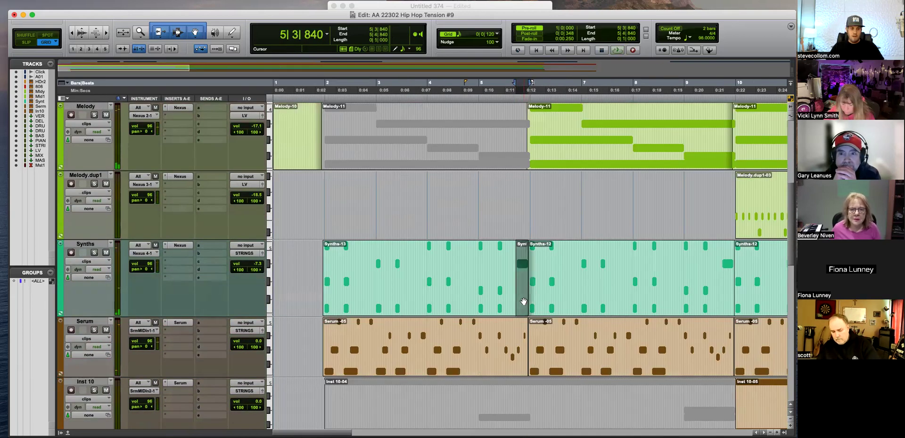
left_click(520, 235)
key("space")
key("super+bracketright")
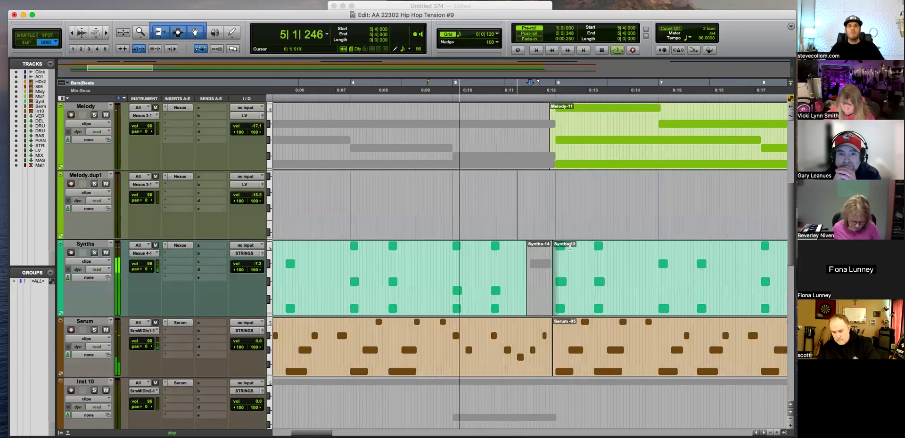
key("super+bracketleft")
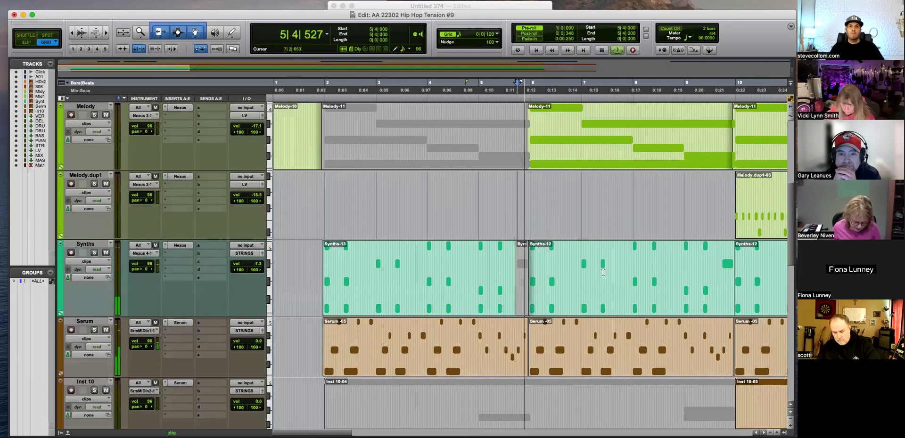
Separate the end of the Serum clip before bar 6 at 5|3|360, mute that piece, and play the transition
scroll(533, 245, "down", 3)
key("space")
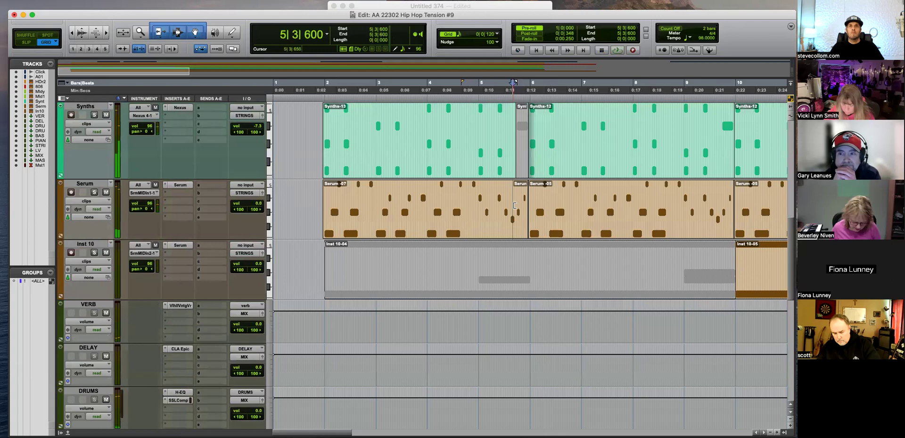
key("super+bracketright")
left_click(542, 218)
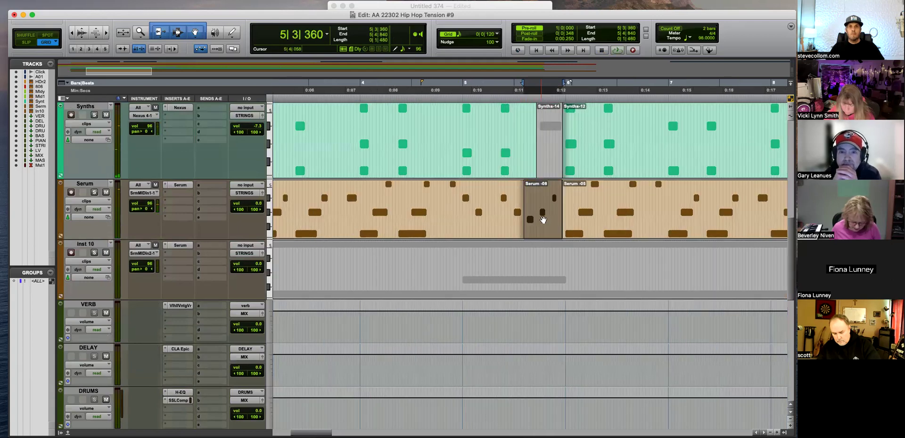
left_click(534, 207)
key("super+m")
key("space")
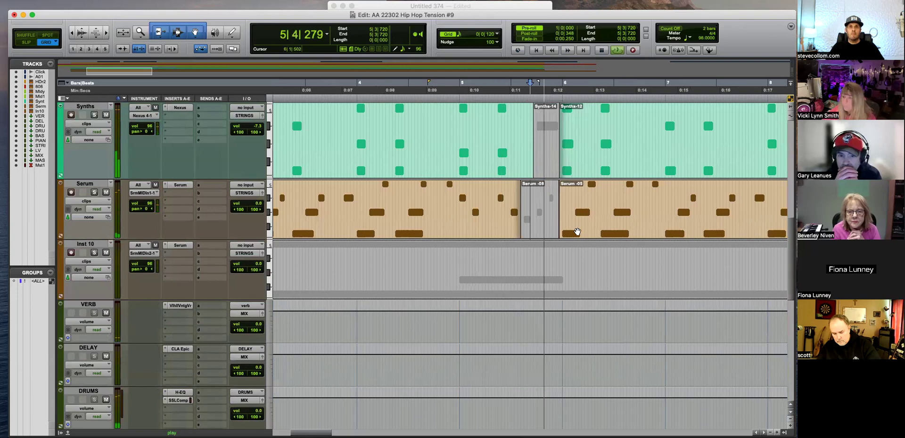
Play the full transition into bar 6 and check the drum fill and cymbal against the other tracks
scroll(526, 214, "up", 5)
key("KP_Add")
scroll(563, 228, "up", 3)
key("super+bracketright")
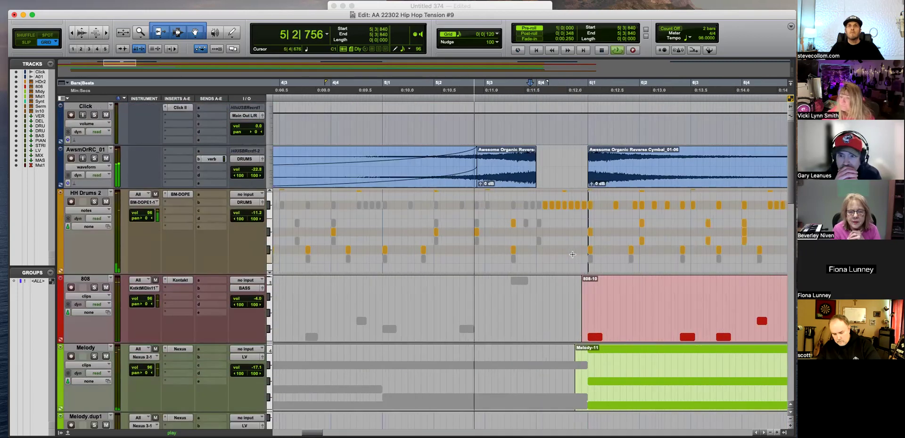
key("super+bracketleft")
key("super+bracketleft")
key("super+bracketleft")
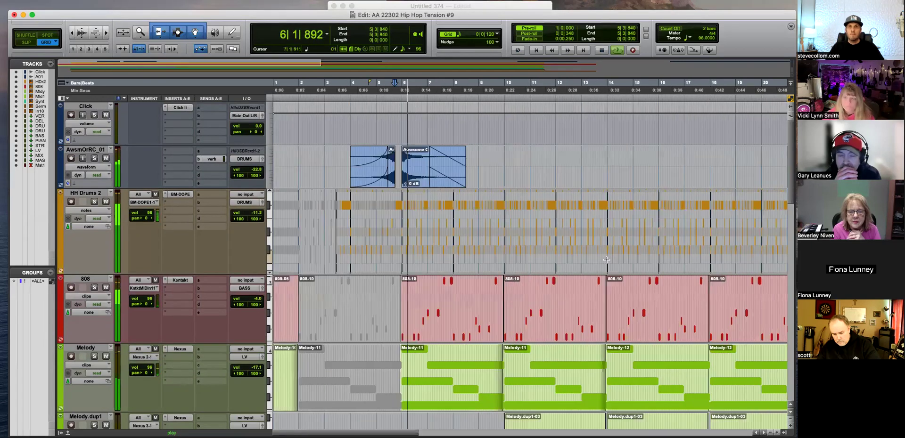
Mute the first Melody.dup1 clip, spanning bars 10 to 14, while the section plays
left_click(501, 207)
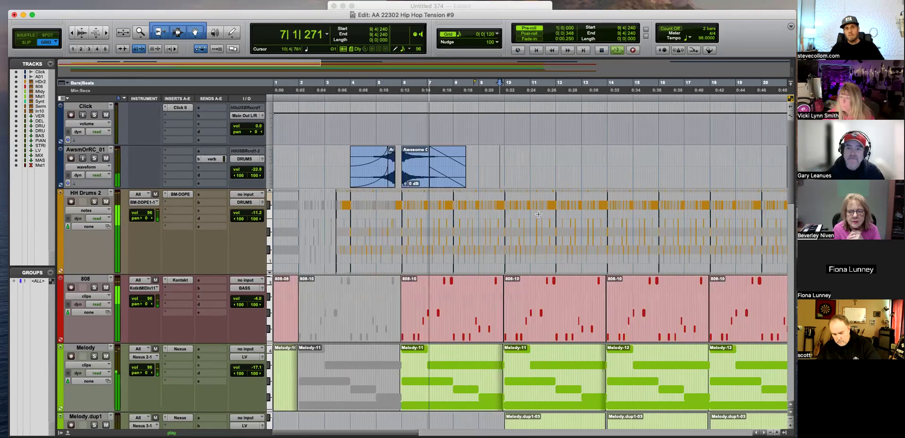
scroll(542, 226, "down", 2)
scroll(567, 247, "down", 2)
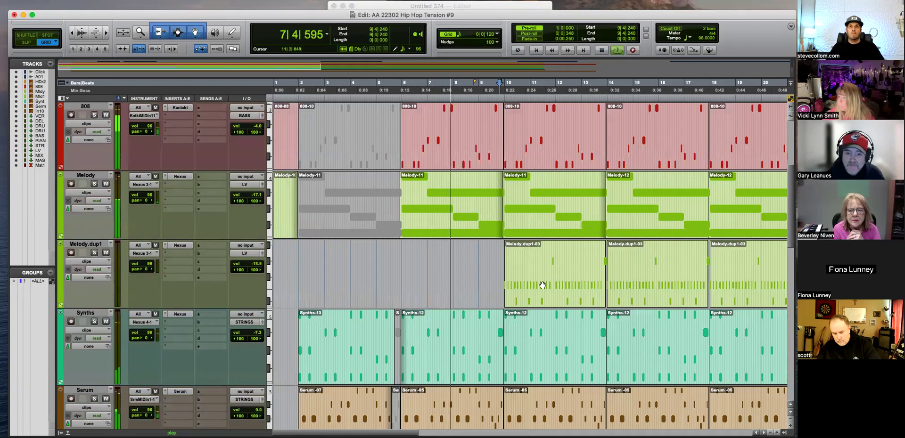
key("super+bracketright")
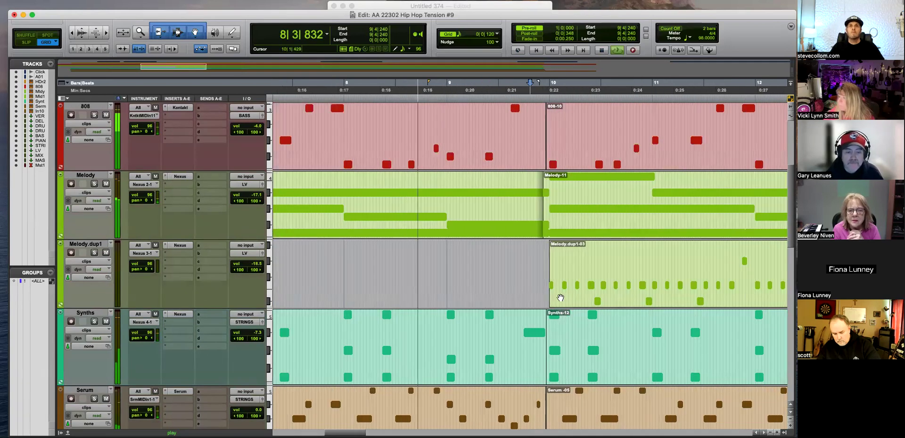
scroll(522, 293, "down", 2)
scroll(522, 293, "up", 2)
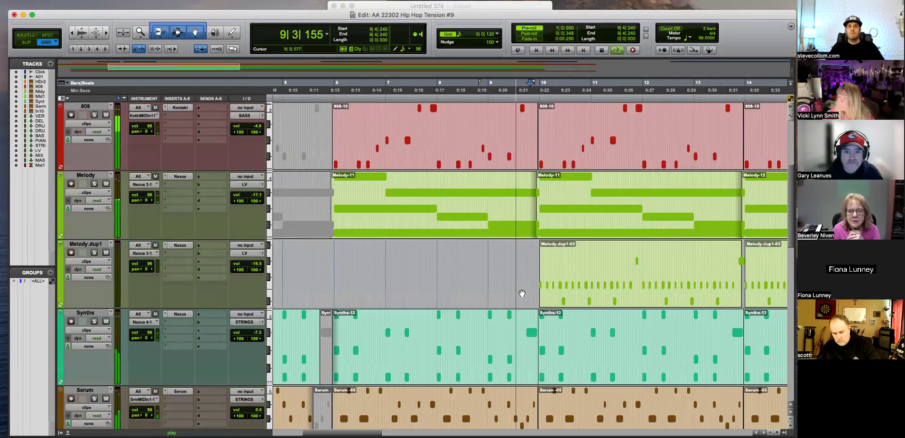
key("super+bracketleft")
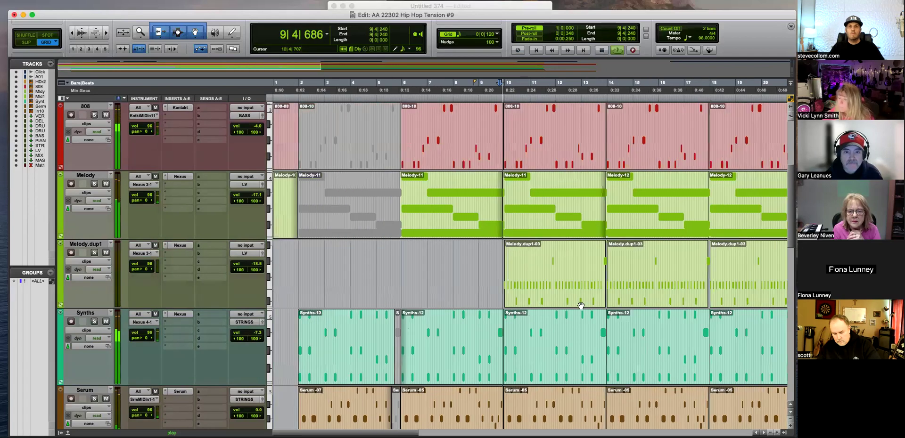
left_click(551, 298)
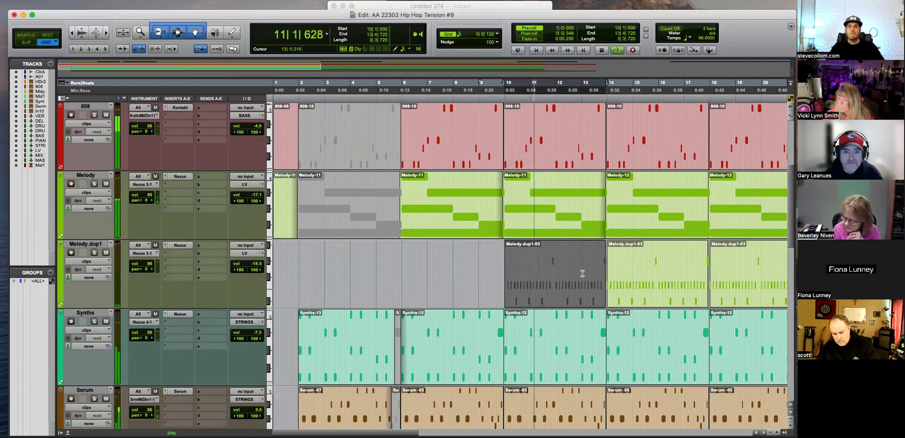
Play bars 10 to 14 and check how the arrangement sounds until the second melody enters at bar 14
scroll(582, 271, "down", 5)
scroll(582, 273, "up", 3)
key("super+bracketleft")
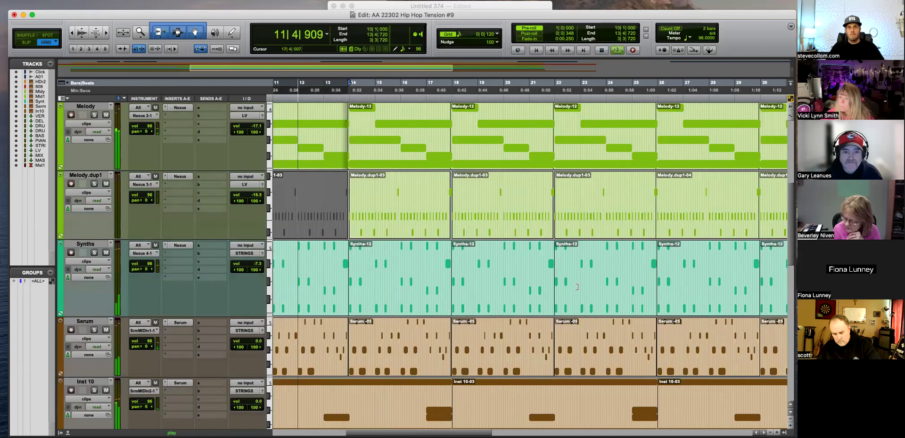
key("super+bracketright")
key("super+bracketright")
key("super+bracketleft")
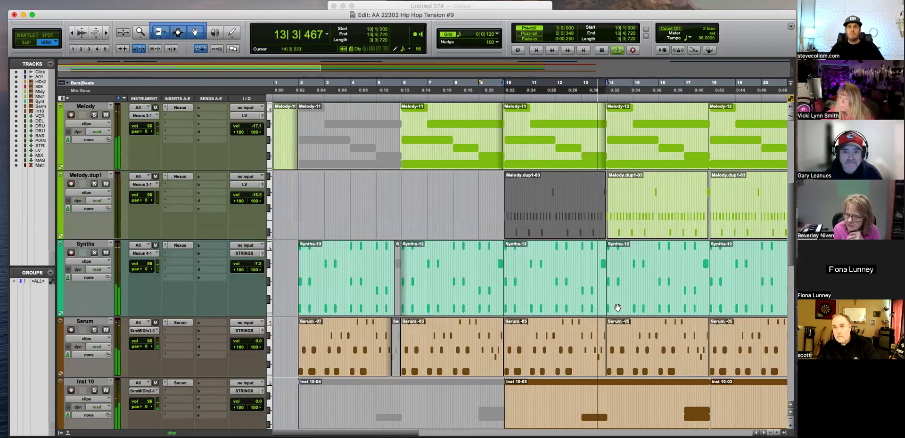
scroll(612, 307, "up", 2)
scroll(620, 307, "up", 2)
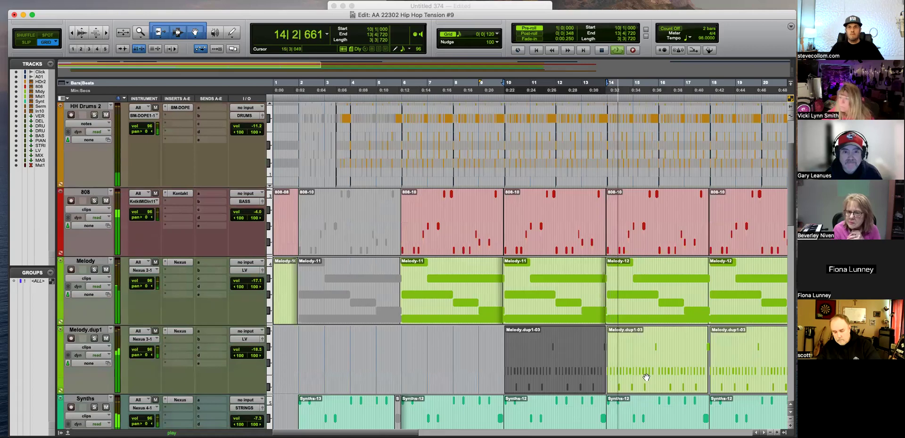
key("space")
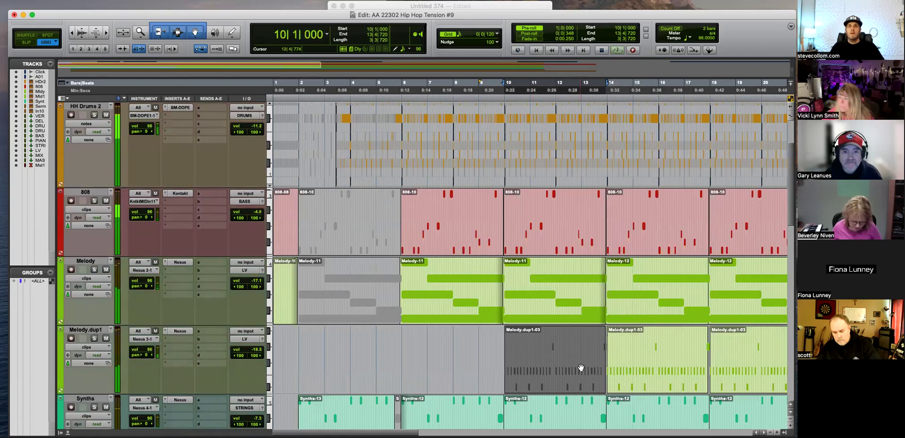
Examine the arrangement between bars 5 and 14, comparing where the drums, 808, melodies, synths and cymbal clips enter
left_click(398, 341)
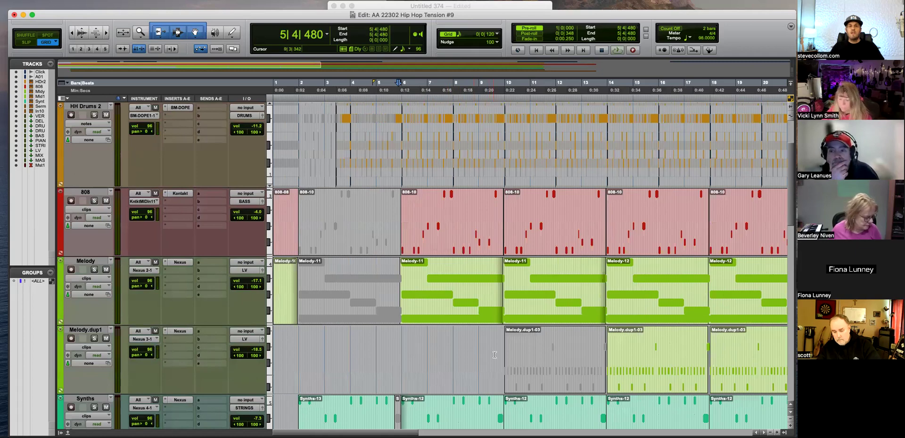
scroll(462, 366, "down", 3)
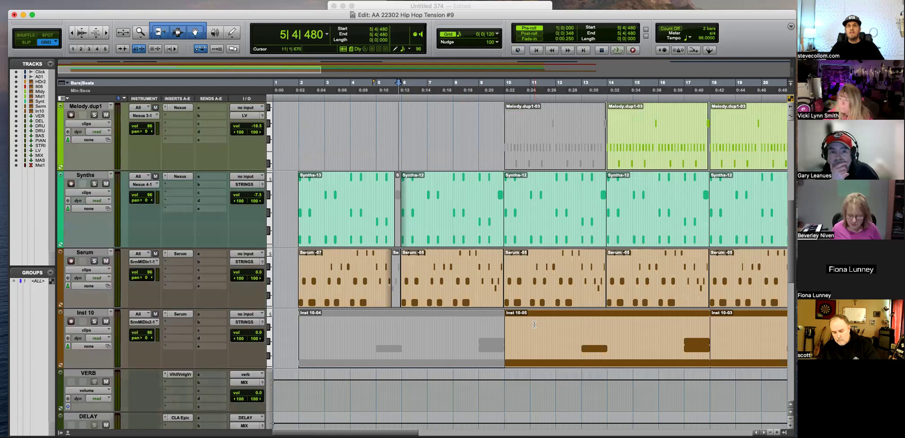
scroll(534, 327, "up", 2)
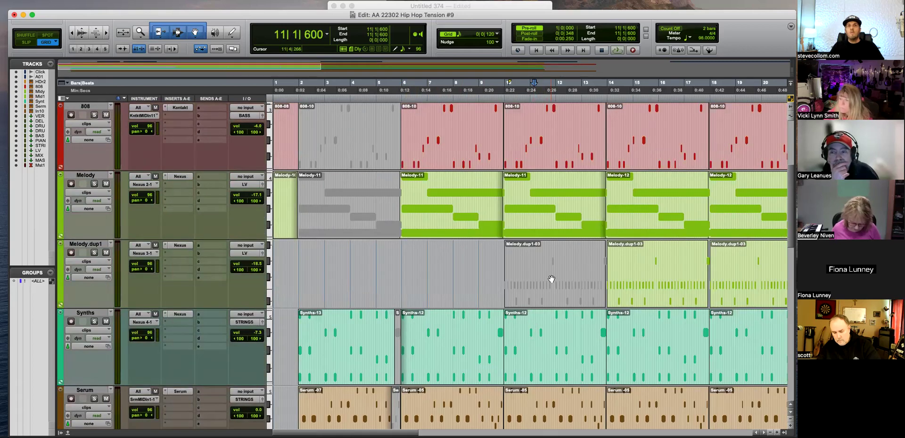
left_click(557, 291)
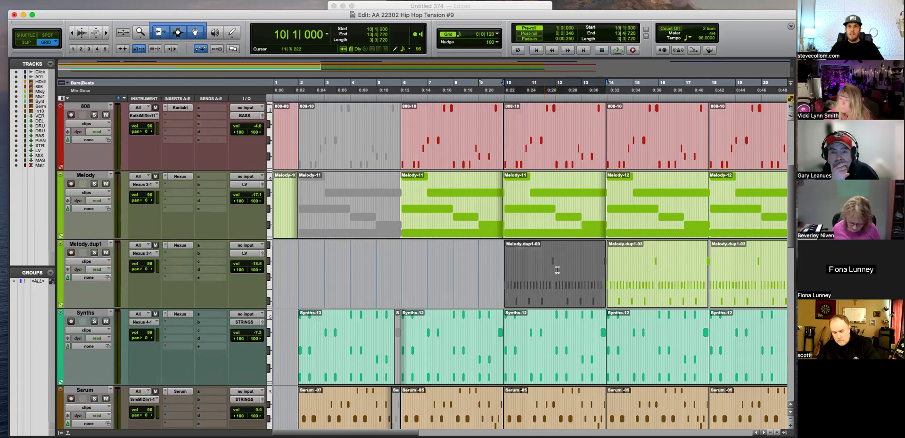
left_click(532, 262)
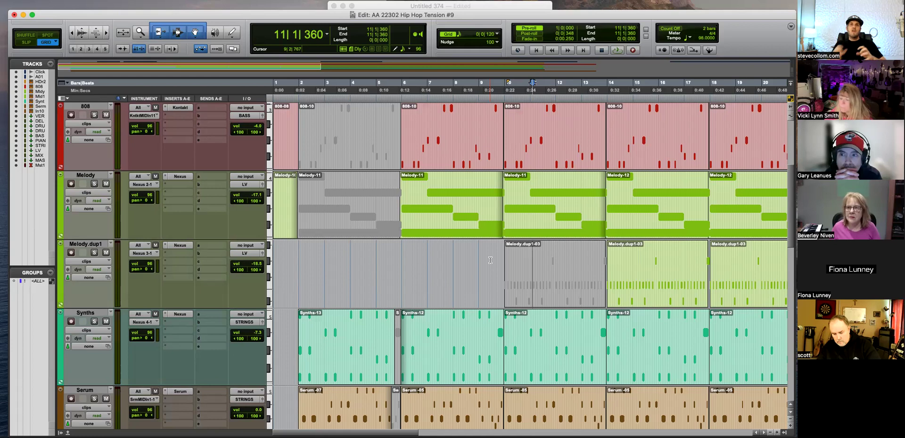
key("super+bracketleft")
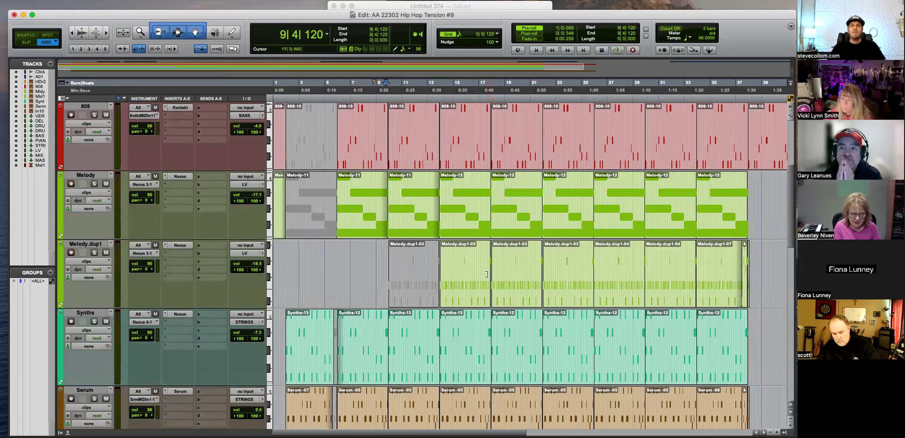
scroll(486, 274, "up", 3)
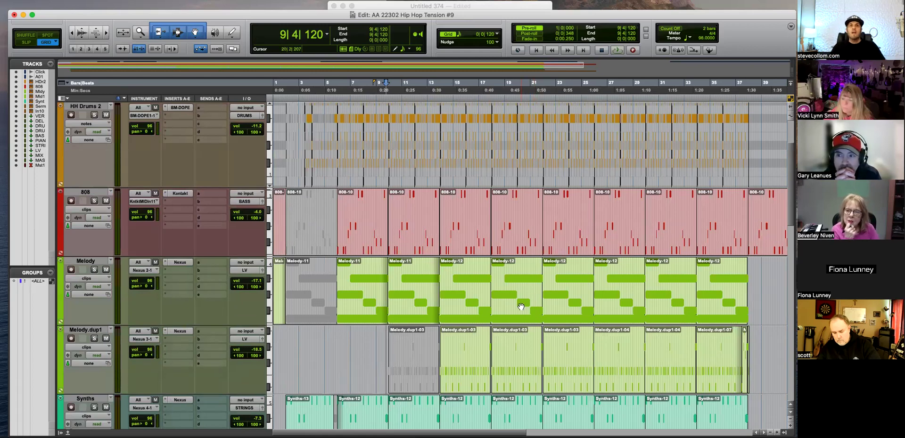
key("super+bracketright")
key("super+bracketright")
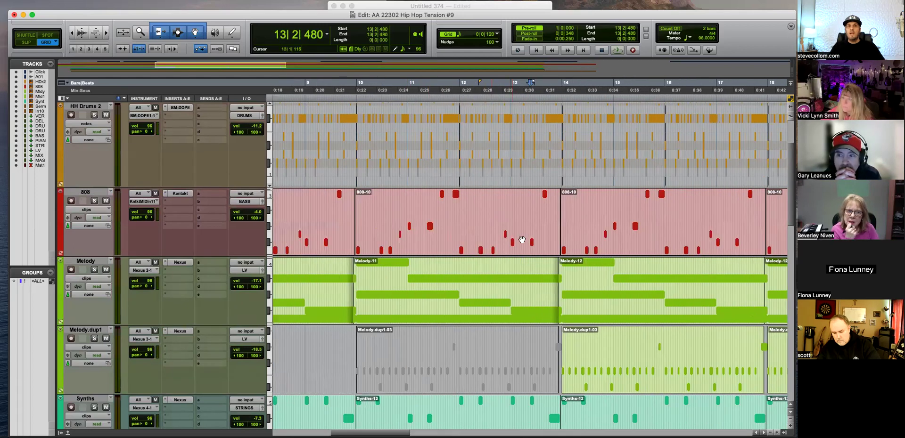
key("super+bracketleft")
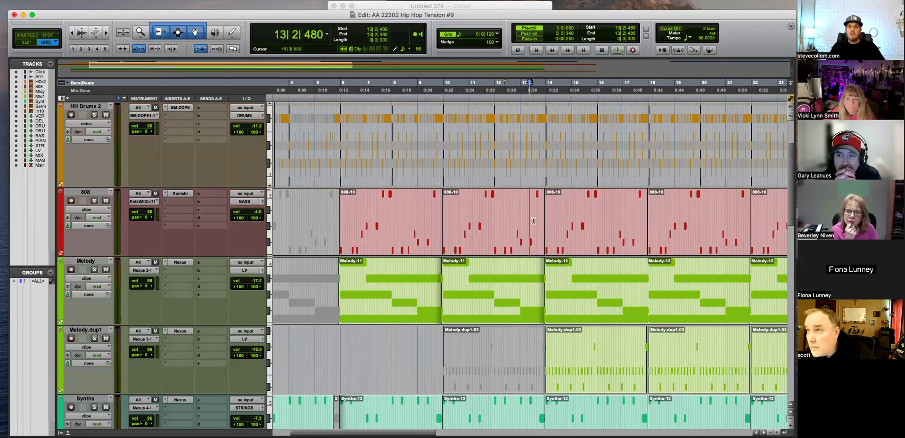
scroll(532, 221, "up", 2)
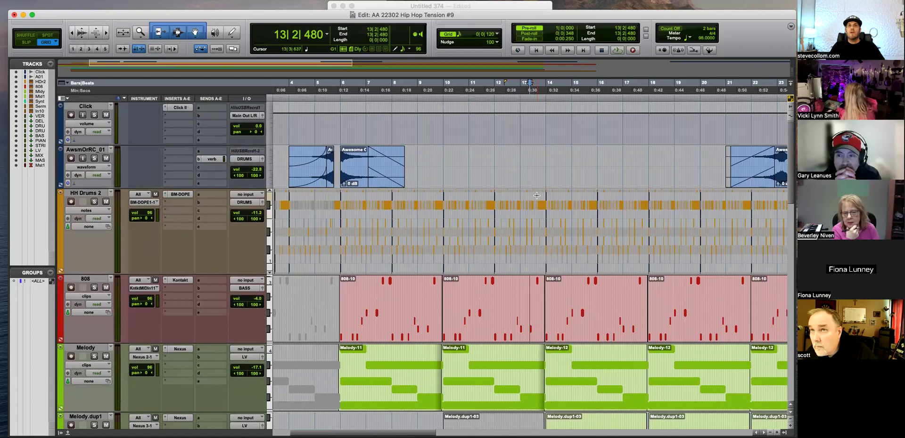
Move the eight HH Drums 2 hi-hat notes starting at 13|4|000 down to D1 and start playback
left_click(536, 195)
key("super+bracketright")
key("super+bracketright")
key("super+bracketright")
left_click_drag(534, 203, 561, 201)
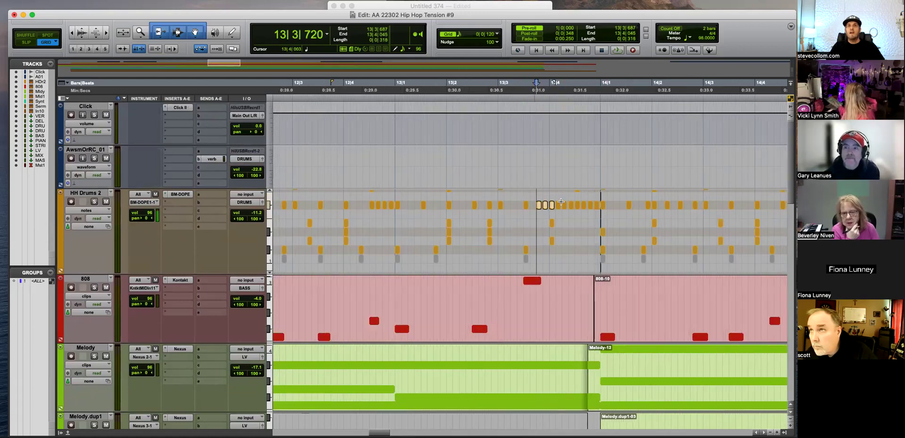
left_click(557, 203)
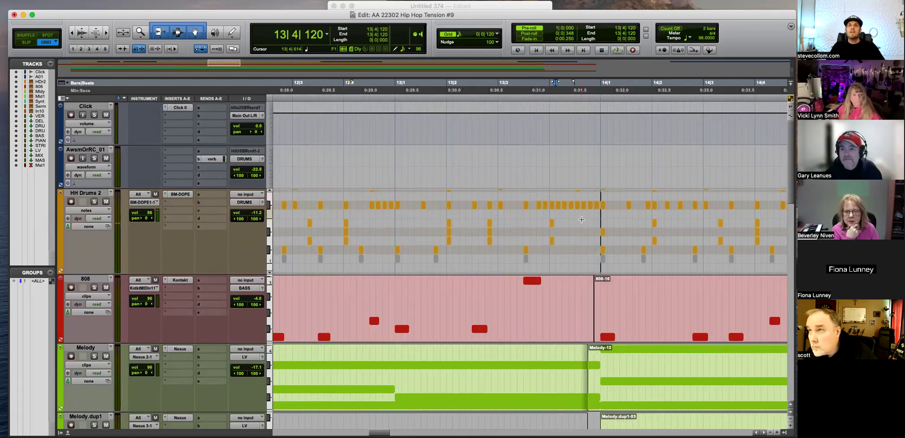
left_click_drag(606, 209, 566, 205)
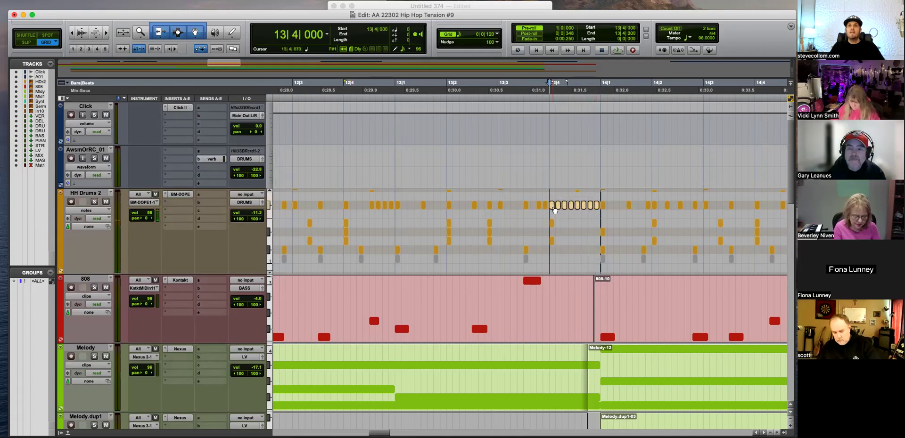
left_click(552, 242)
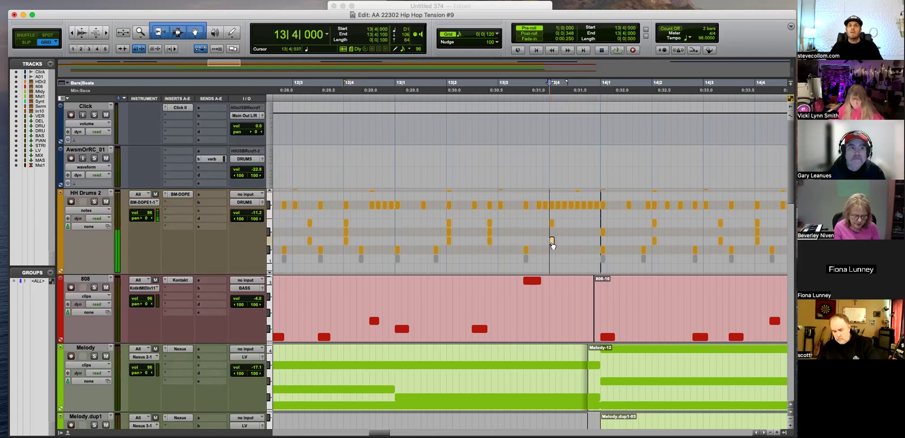
left_click_drag(557, 211, 556, 242)
left_click(545, 234)
key("space")
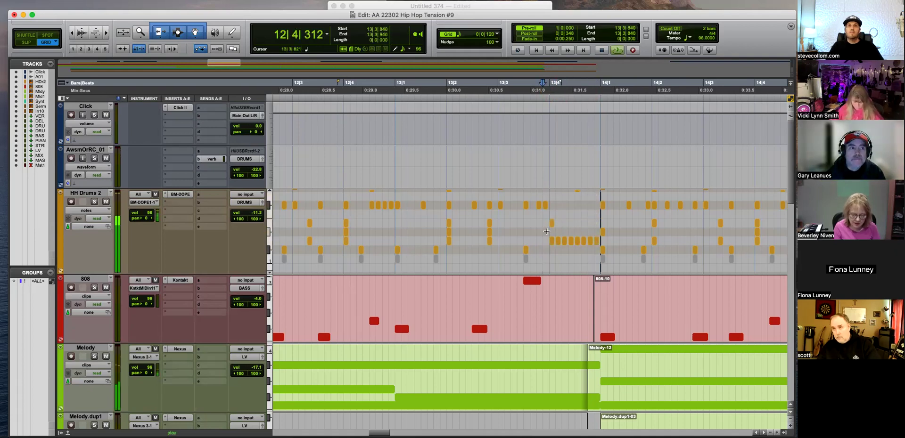
Listen to the D1 drum fill leading into bar 14
key("super+bracketright")
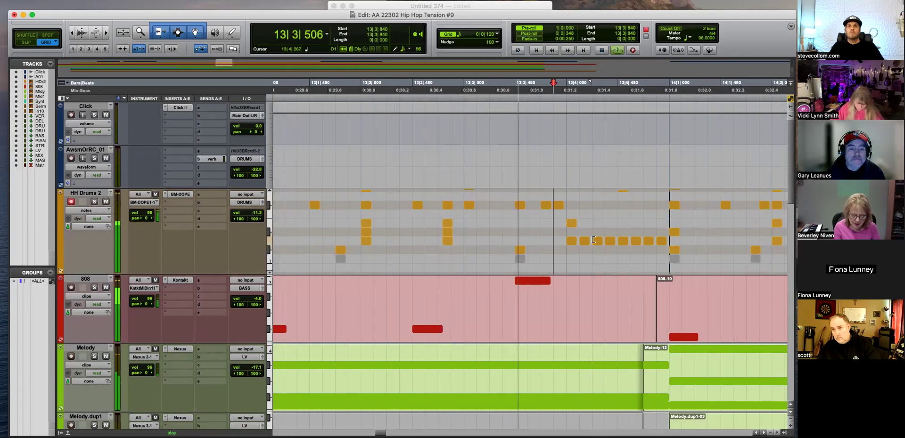
key("super+bracketleft")
key("space")
Raise the eight fill notes starting at 13|4|000 by one semitone and play the transition into bar 14
left_click_drag(610, 241, 541, 245)
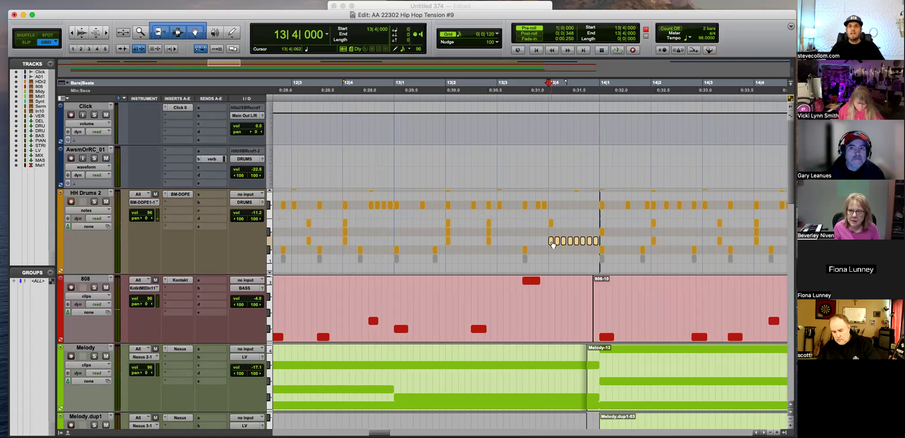
left_click_drag(553, 242, 575, 228)
key("space")
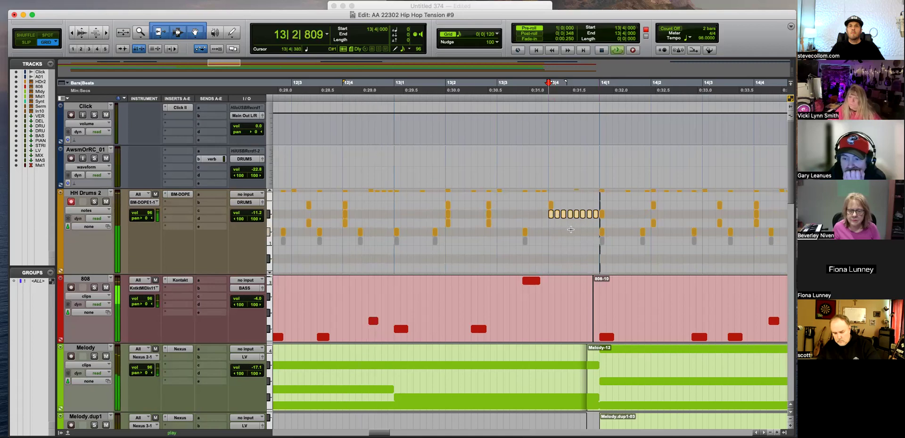
left_click(542, 215)
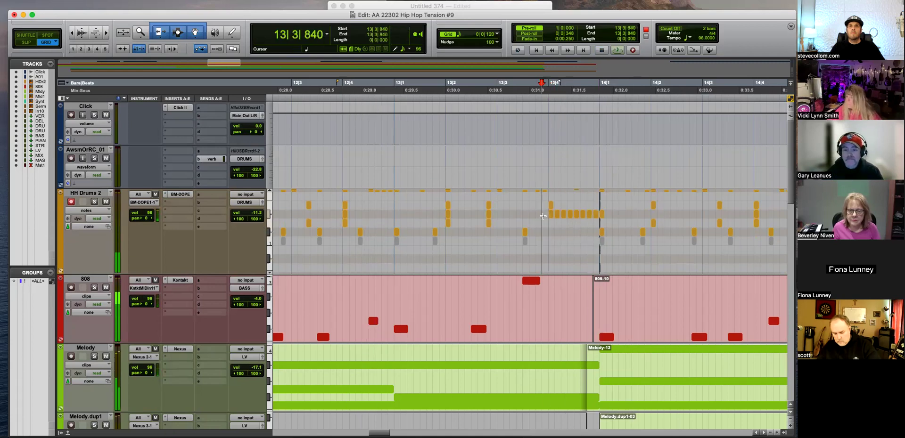
left_click(565, 223)
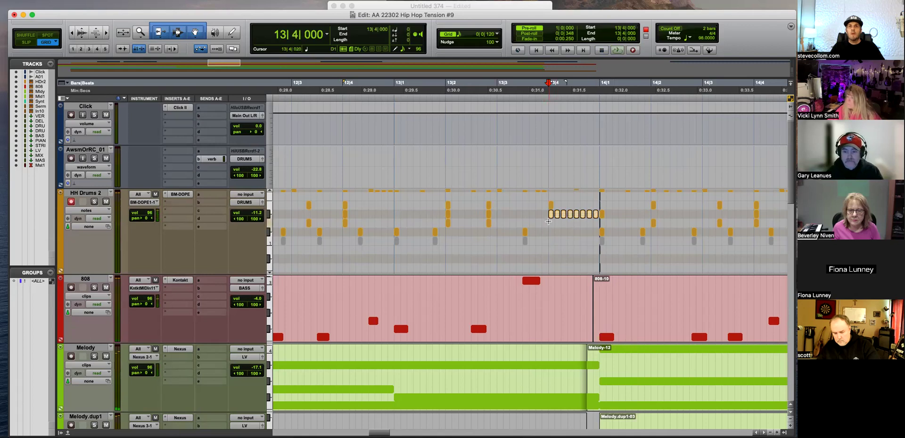
key("space")
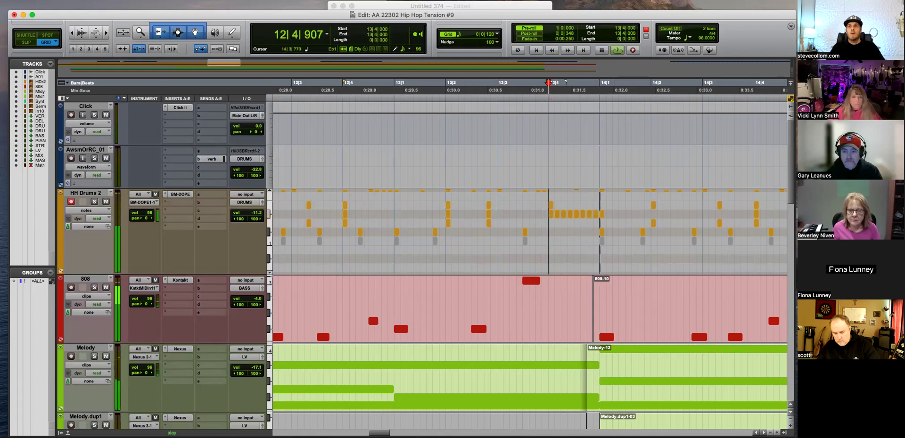
key("super+bracketleft")
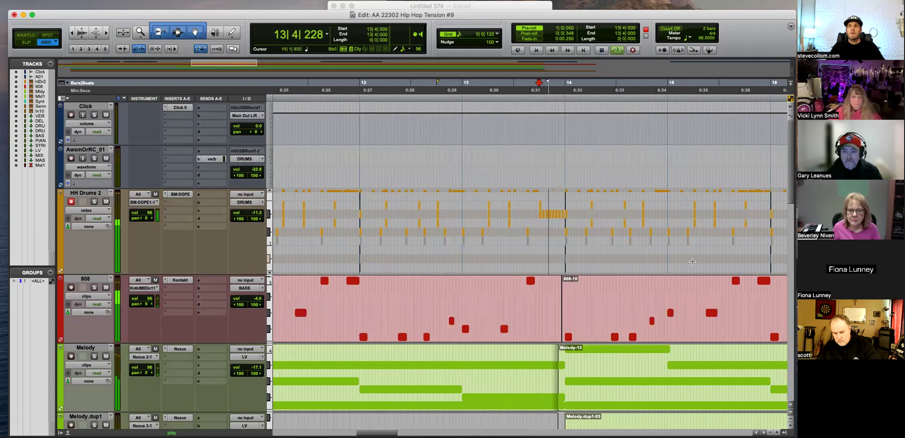
Layer extra notes one row higher over the second half of the HH Drums 2 fill, starting at 13|4|480
left_click_drag(546, 230, 542, 217)
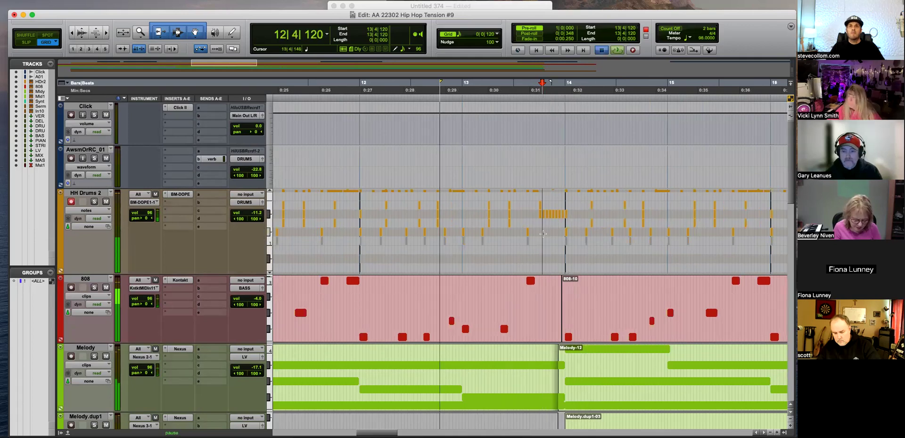
key("super+bracketright")
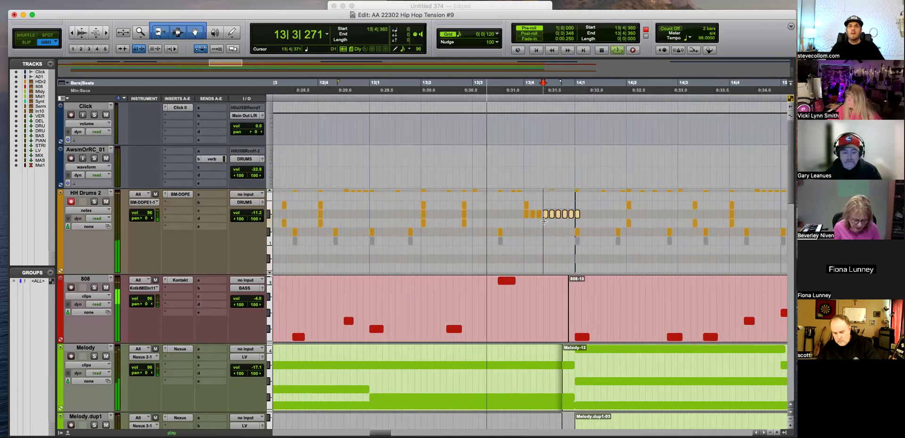
left_click_drag(584, 218, 564, 213)
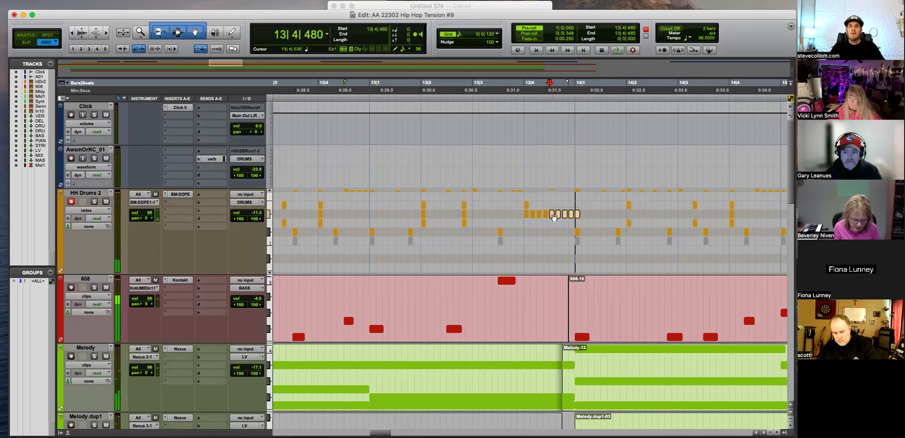
left_click(555, 208)
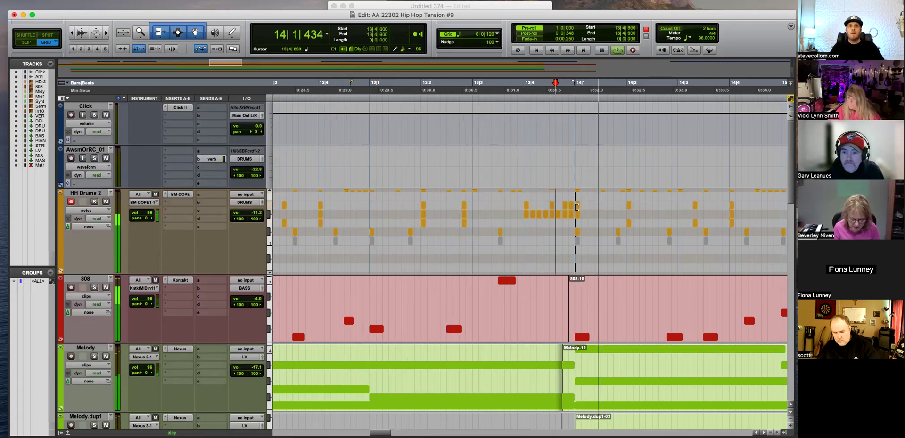
Remove the fill notes at 14|1|000 from the two fill rows and play the transition into bar 14
key("space")
left_click(577, 214)
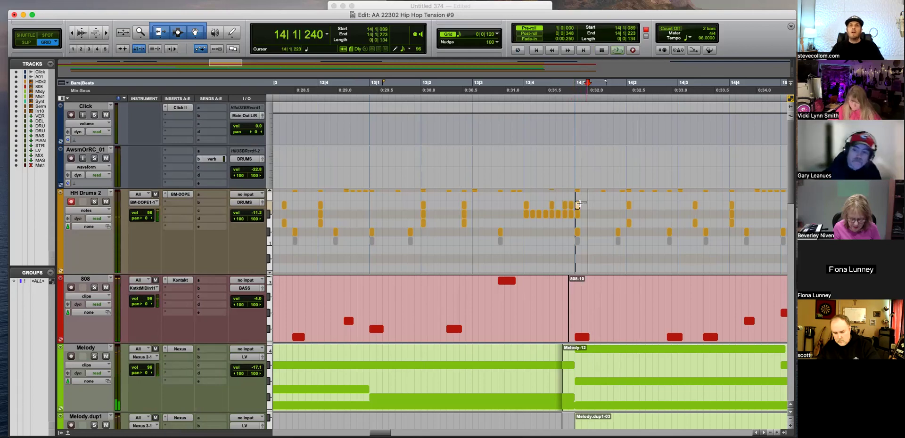
key("space")
left_click(578, 216)
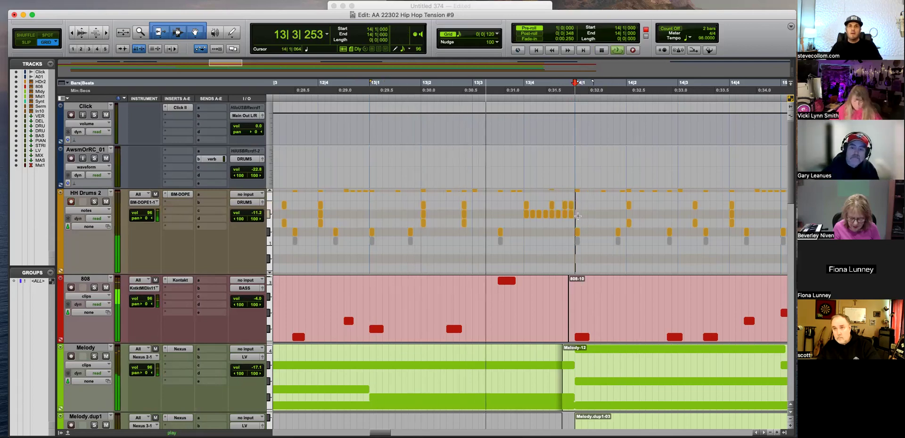
key("super+bracketleft")
key("super+bracketleft")
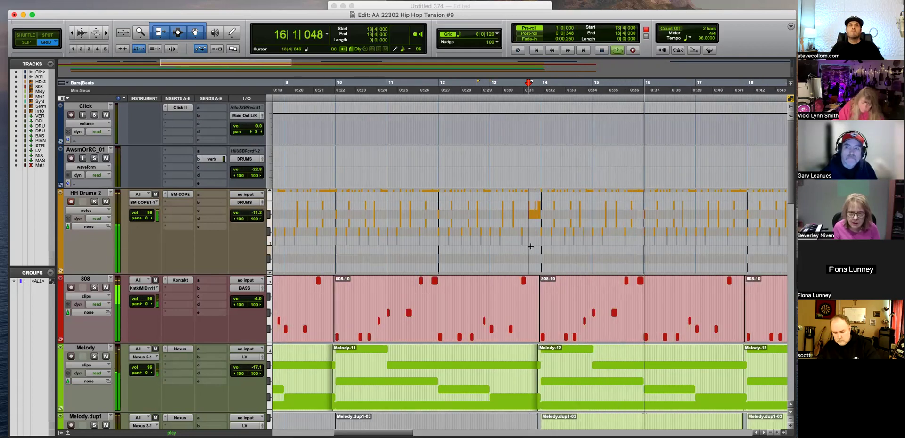
Mute the Melody, Melody.dup1, Synths and Serum clips from bar 22 to bar 26
key("super+bracketleft")
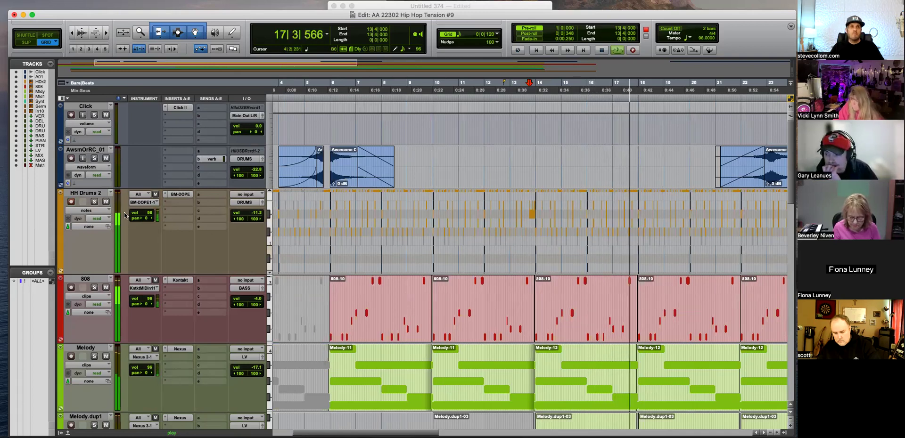
key("super+bracketleft")
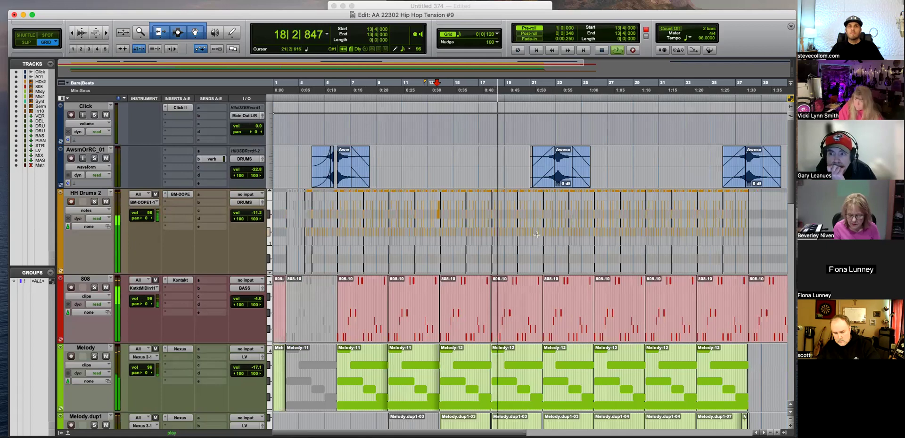
scroll(537, 234, "down", 3)
scroll(536, 234, "down", 3)
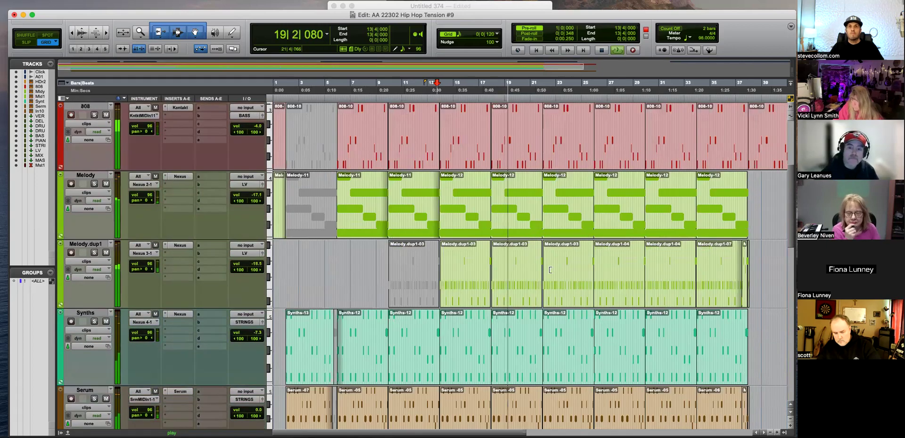
key("super+bracketright")
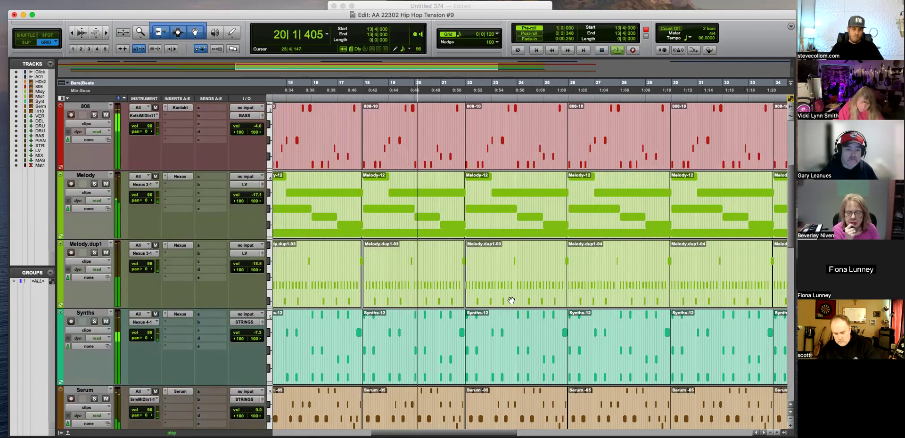
left_click(518, 283)
left_click_drag(497, 376, 516, 136)
scroll(519, 246, "down", 3)
scroll(518, 245, "down", 3)
left_click(504, 283, "shift")
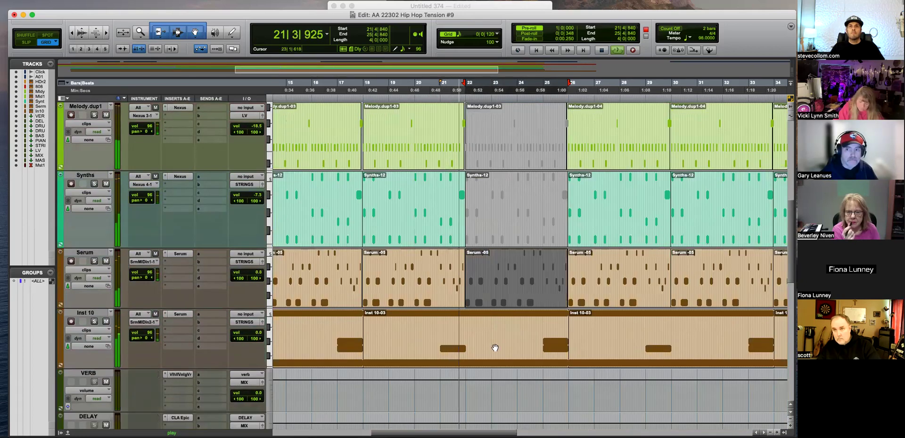
Show the Inst 10 track's notes and trim the two sustained notes from bar 18 to start at bar 22
left_click(466, 320)
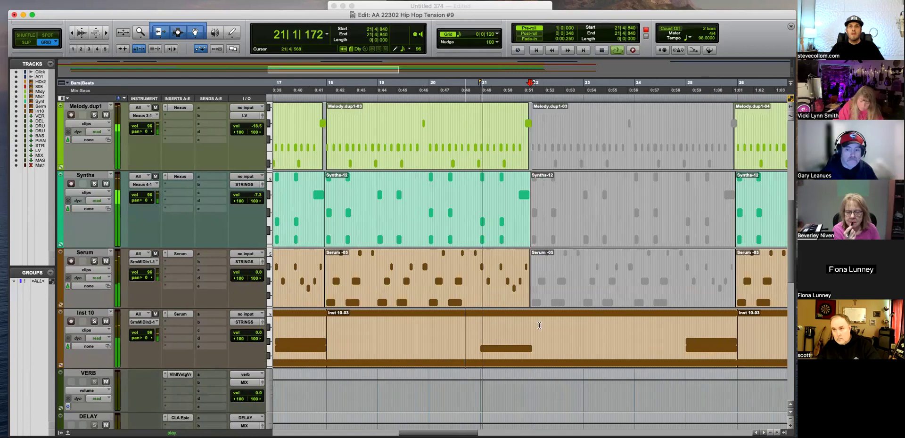
key("space")
key("ctrl+minus")
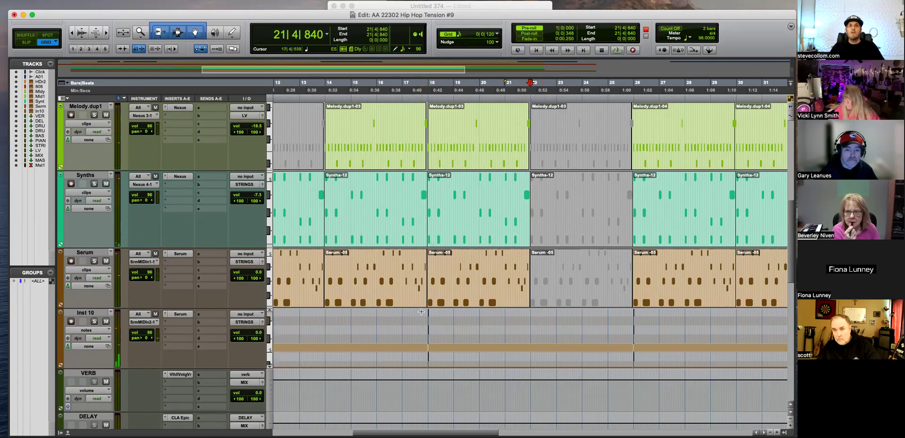
scroll(392, 312, "down", 3)
left_click_drag(210, 300, 210, 391)
left_click_drag(445, 283, 453, 352)
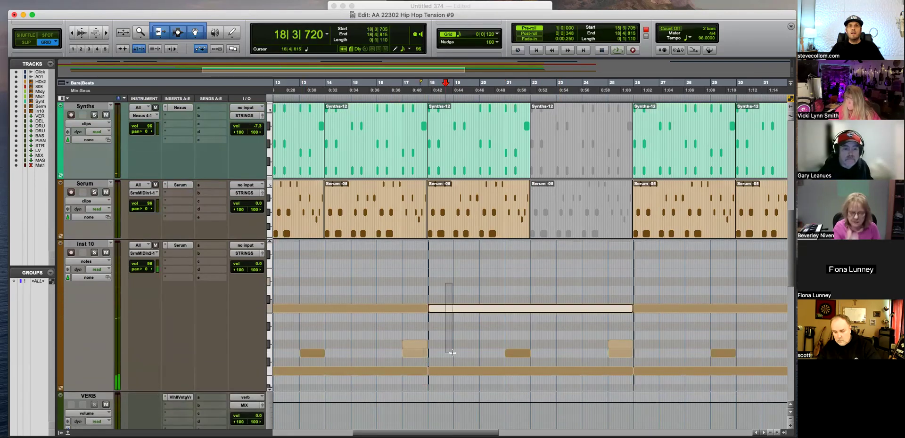
scroll(452, 352, "down", 2)
left_click(450, 353)
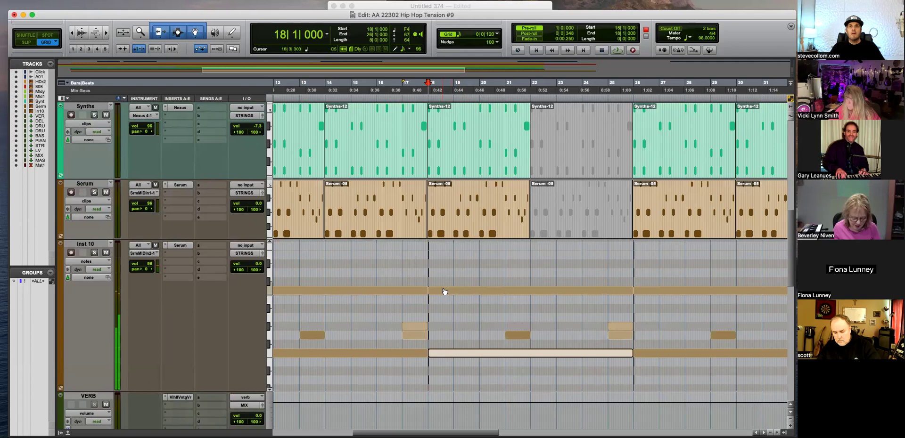
left_click(445, 292, "shift")
left_click_drag(429, 353, 491, 352)
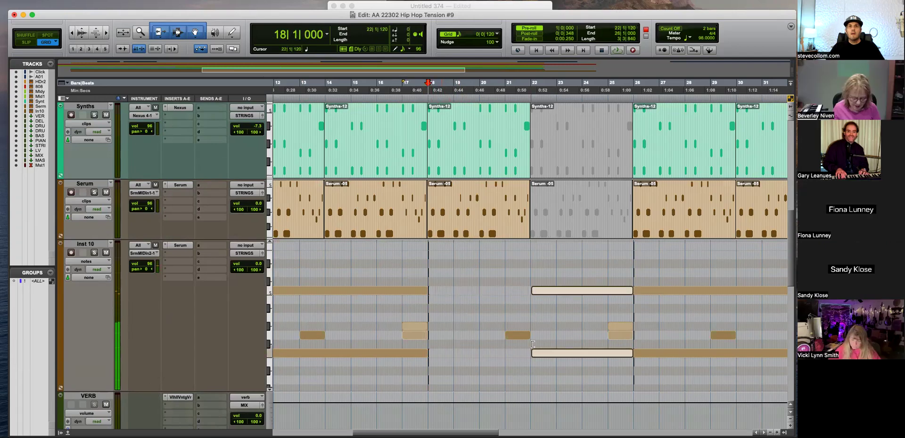
Delete the Inst 10 note in bar 21 and split the track's clip at 22|1|000
left_click(533, 344)
key("super+bracketright")
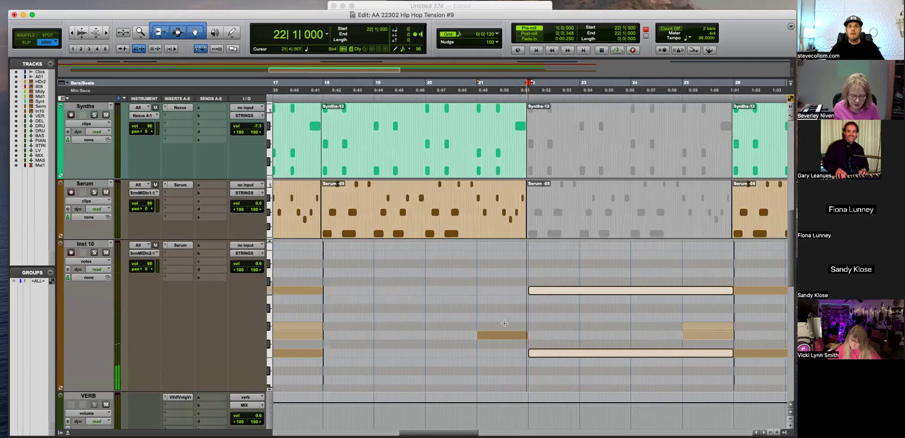
left_click(502, 335)
left_click(664, 274)
key("ctrl+minus")
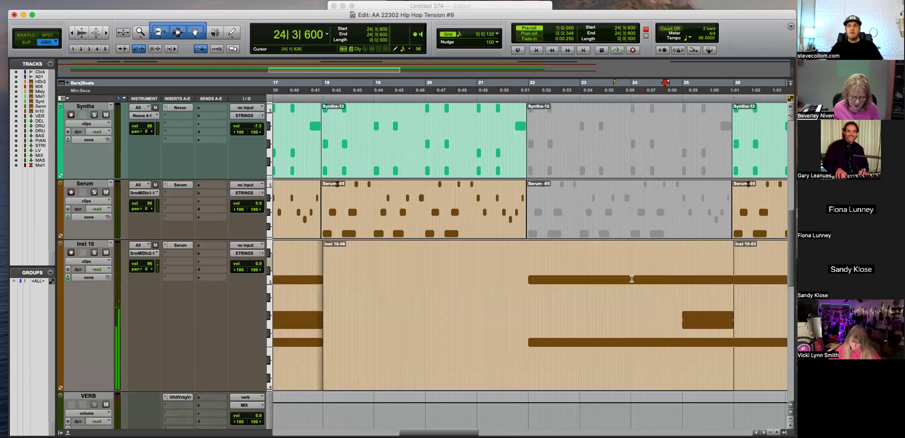
key("super+e")
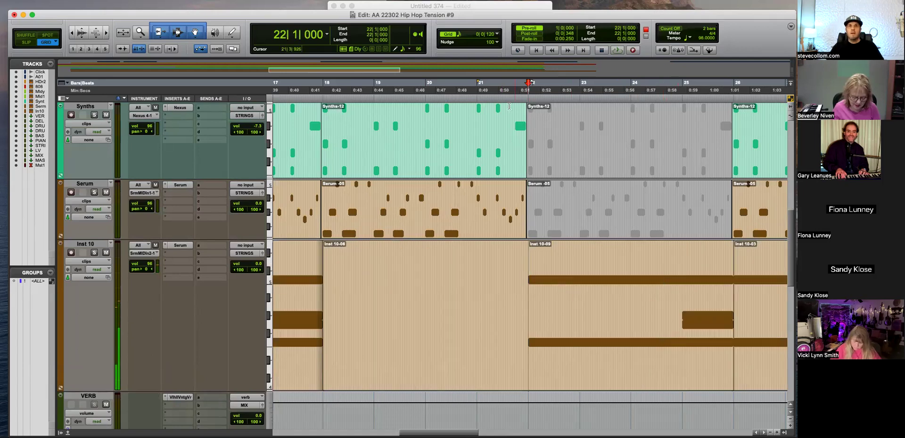
Set the grid to 0|0|480, extend the Inst 10 clip at bar 22 slightly earlier and move it back four bars over the empty clip
left_click(459, 36)
left_click(476, 14)
left_click(491, 355)
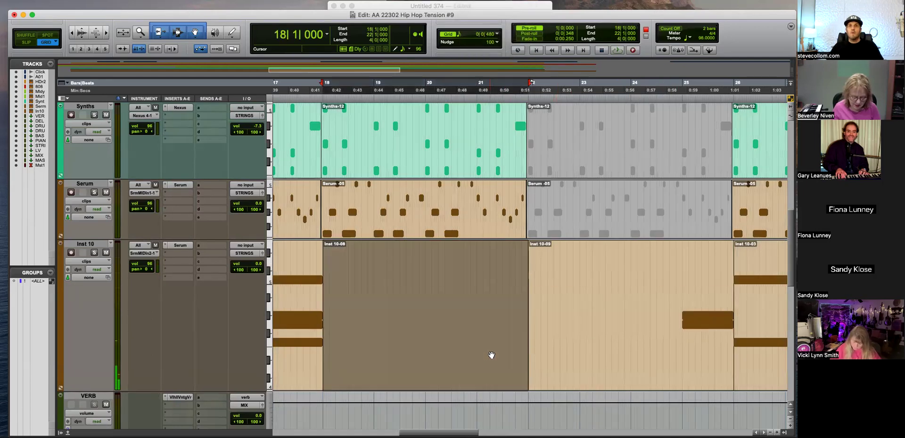
left_click(482, 291)
key("super+z")
left_click_drag(530, 299, 522, 300)
left_click_drag(623, 377, 417, 369)
left_click(386, 316)
key("space")
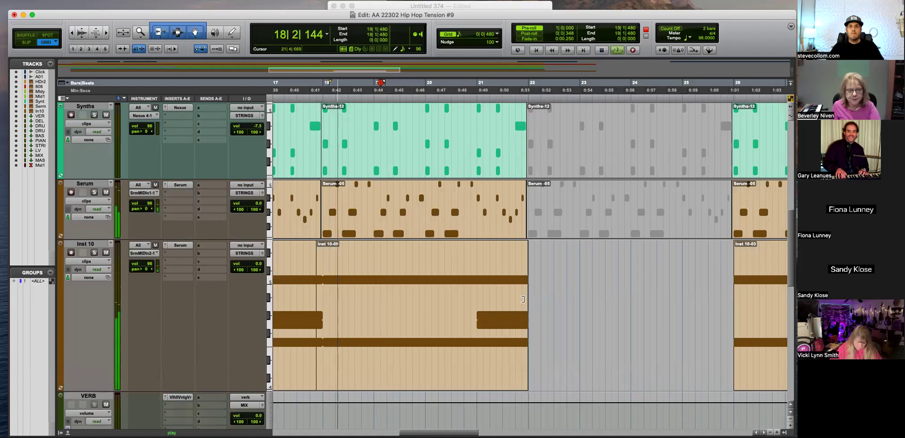
Mute the HH Drums 2 clips MIDI export-12 and MIDI export-13, covering bars 22 to 26
key("r")
scroll(564, 312, "left", 3)
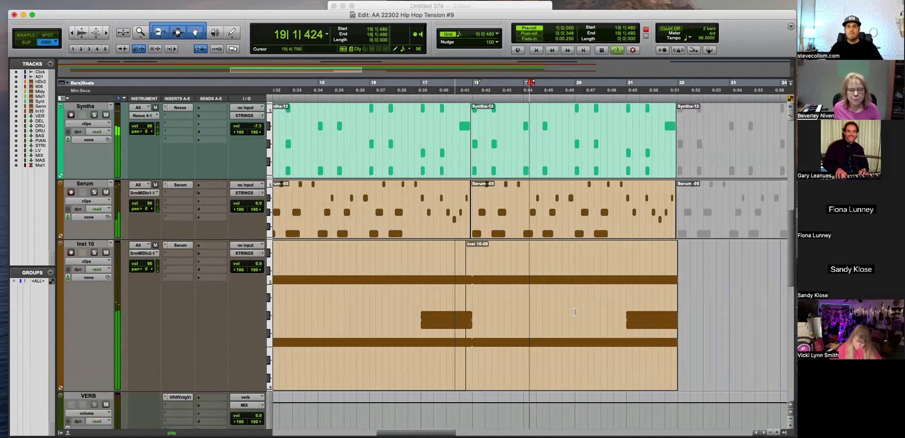
scroll(627, 316, "up", 10)
scroll(627, 317, "up", 6)
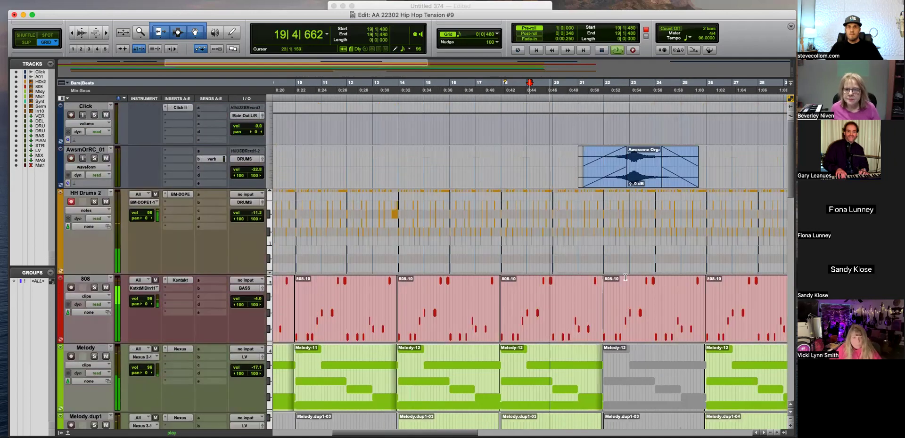
key("ctrl+minus")
left_click(627, 263)
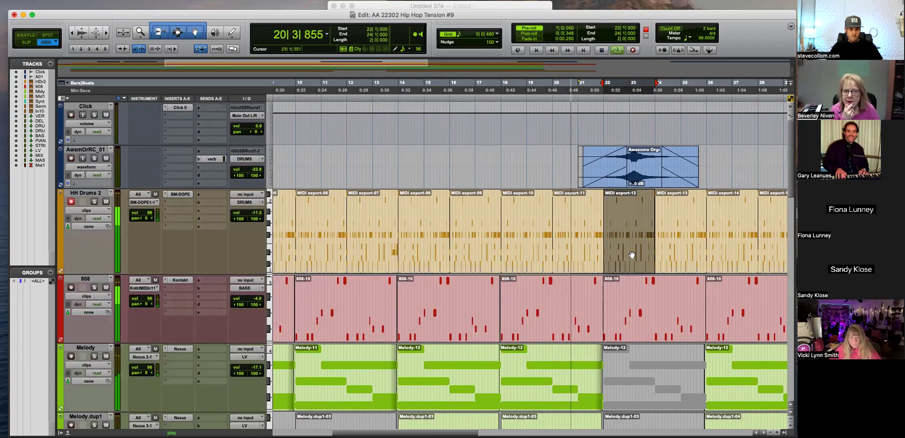
key("super+m")
left_click(679, 259)
key("super+m")
key("super+bracketright")
key("super+bracketright")
key("super+bracketleft")
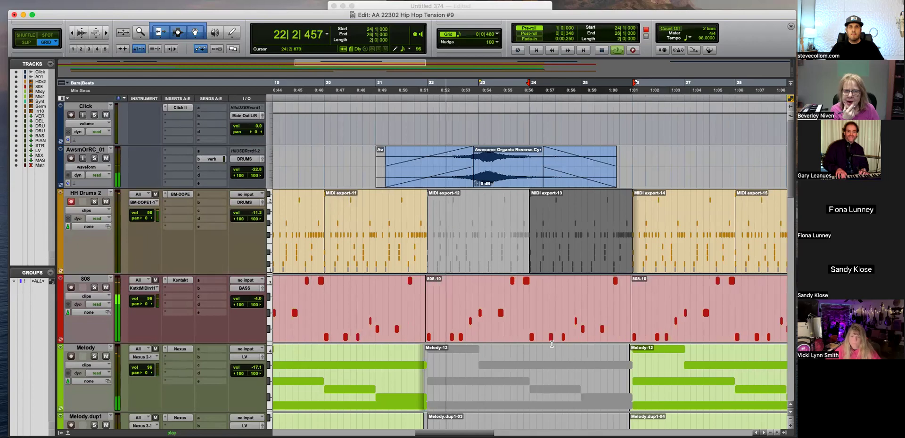
Stop playback and move the Awesome Organic Reverse Cymbal clips later so they swell from bar 24 into bar 26
key("space")
left_click_drag(508, 178, 654, 183)
left_click(347, 161)
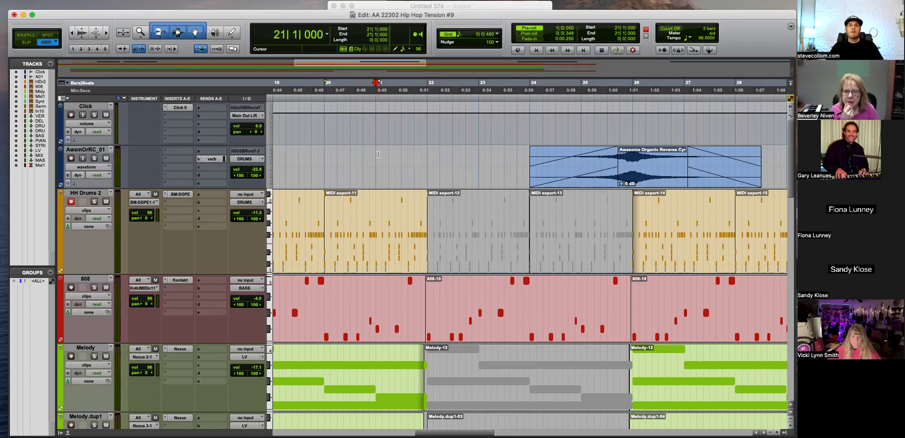
Copy the cymbal hit and its tail to 22|1|000 and shorten the copy to end at 24|1|480
left_click_drag(632, 158, 760, 158)
left_click_drag(610, 174, 450, 174)
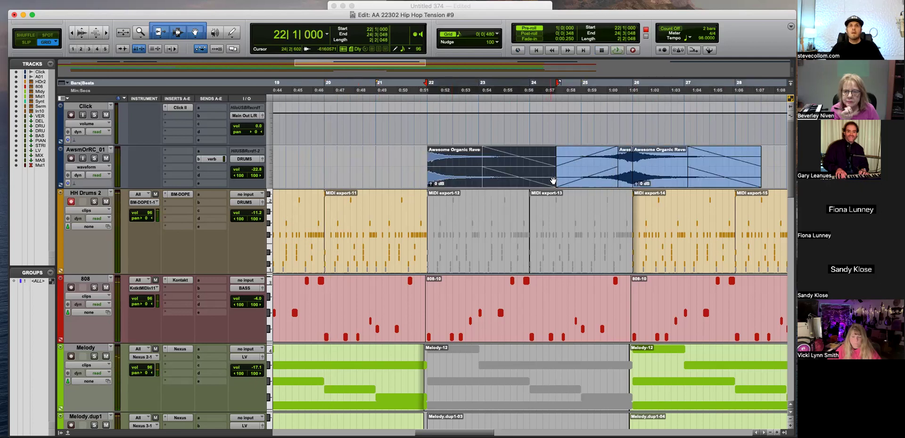
left_click_drag(549, 176, 535, 175)
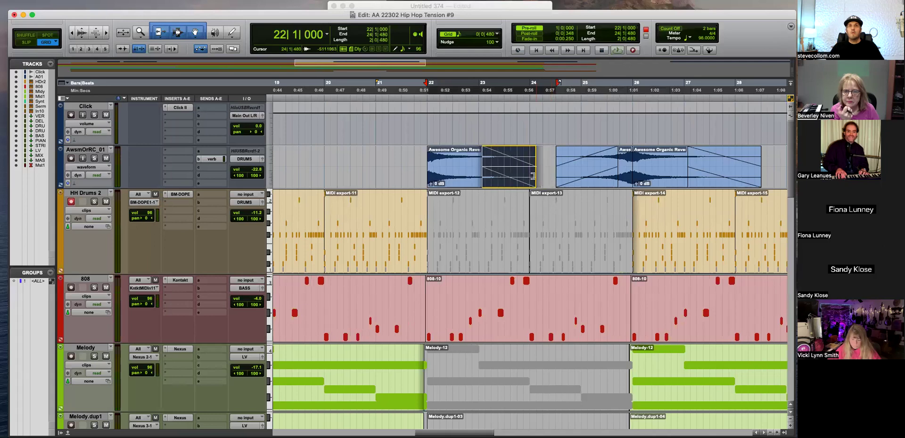
Play from 21|3|480 into the breakdown at bar 22 and examine which tracks drop out or continue until bar 26
left_click(410, 156)
key("space")
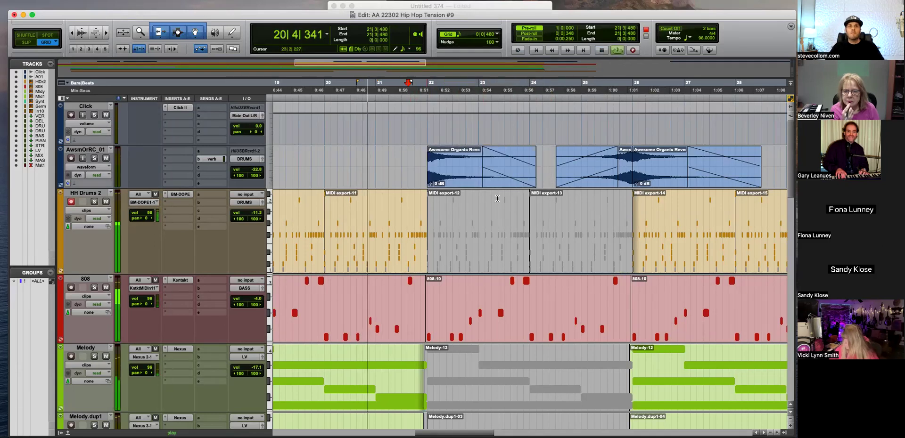
key("super+bracketright")
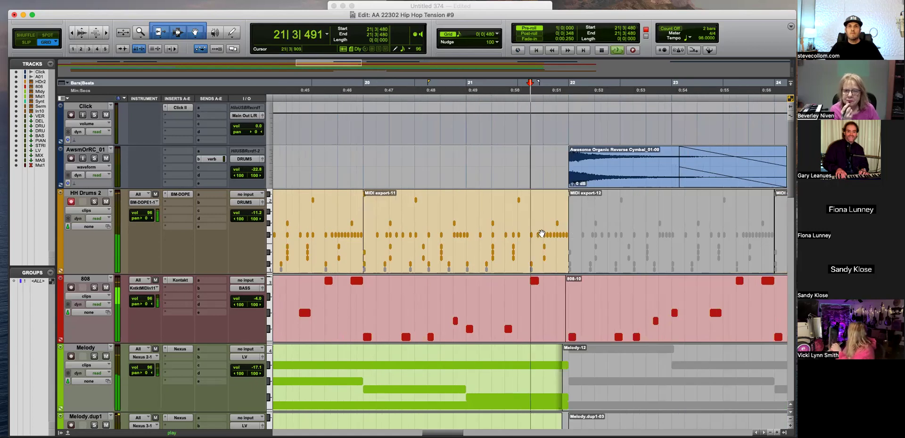
key("super+bracketleft")
key("super+bracketleft")
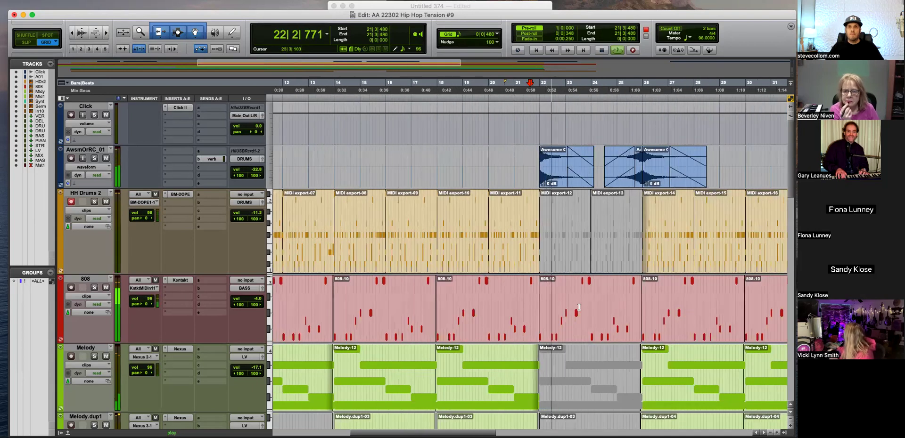
key("super+bracketright")
scroll(578, 307, "down", 2)
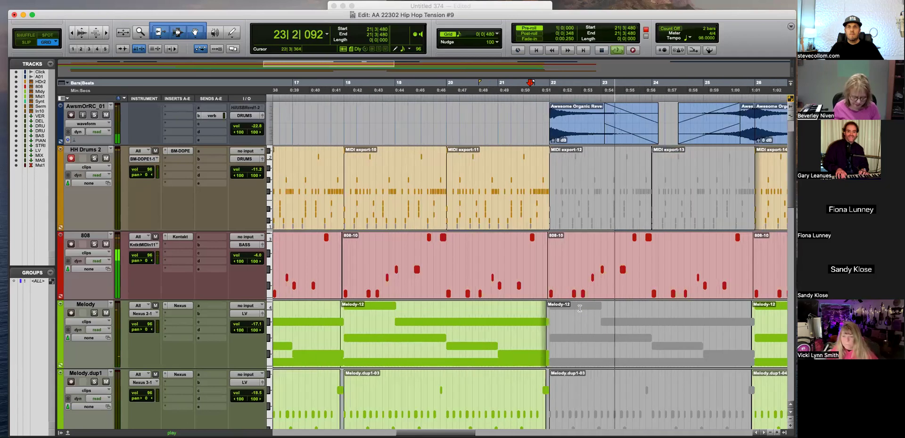
key("super+bracketleft")
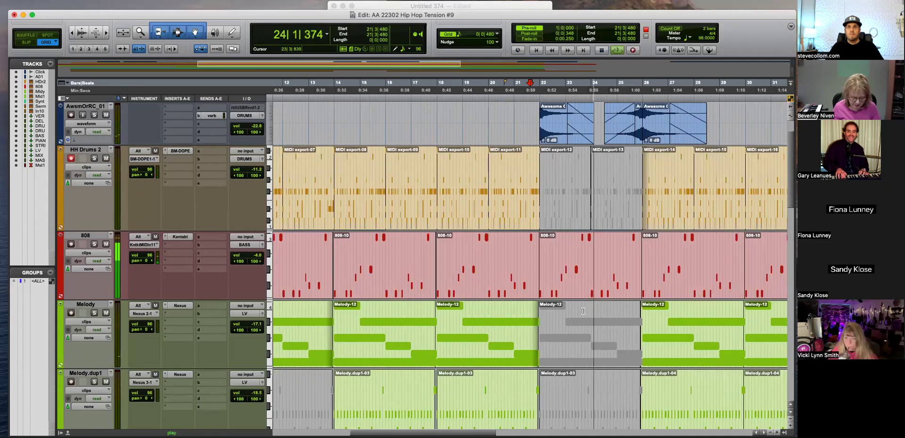
scroll(583, 311, "down", 4)
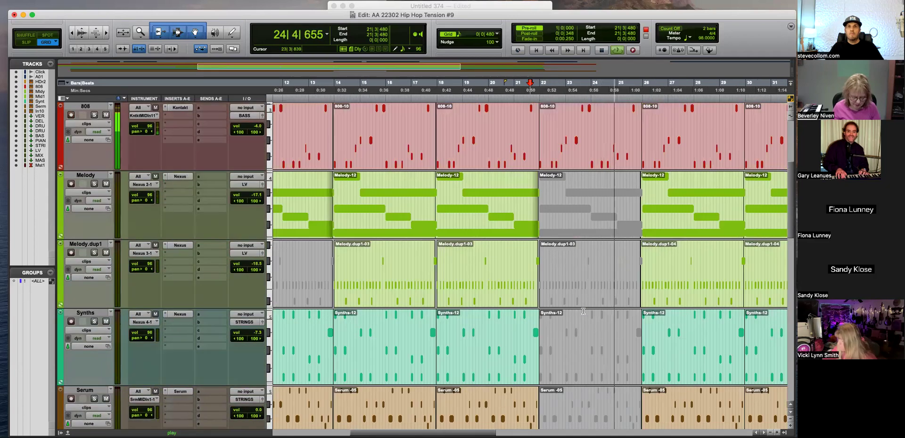
Move the reverse cymbal swell before bar 26 one beat earlier to end at 25|4|000, and trim its start to 24|4|000
scroll(583, 311, "up", 4)
key("super+bracketright")
key("super+bracketleft")
scroll(648, 157, "up", 2)
key("space")
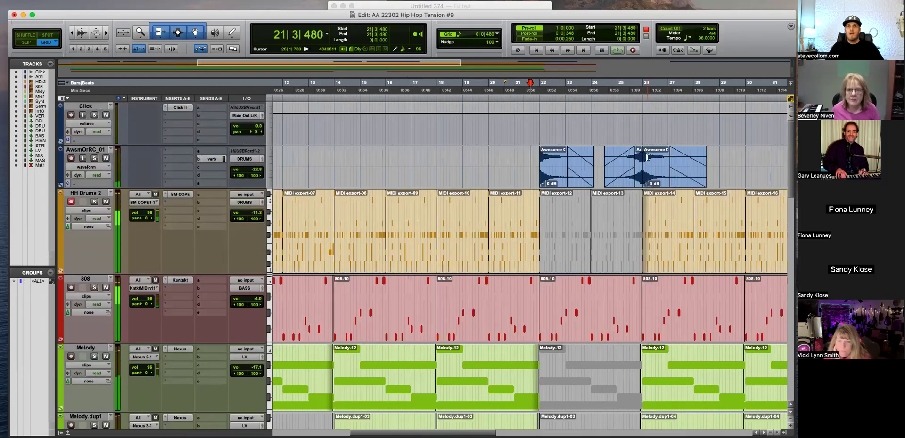
left_click(642, 126)
key("super+bracketright")
key("super+bracketright")
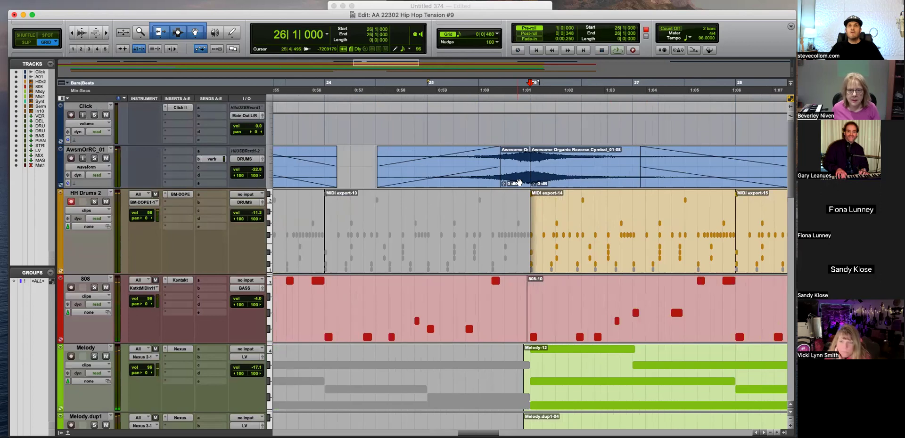
scroll(540, 183, "left", 3)
left_click_drag(529, 163, 623, 174)
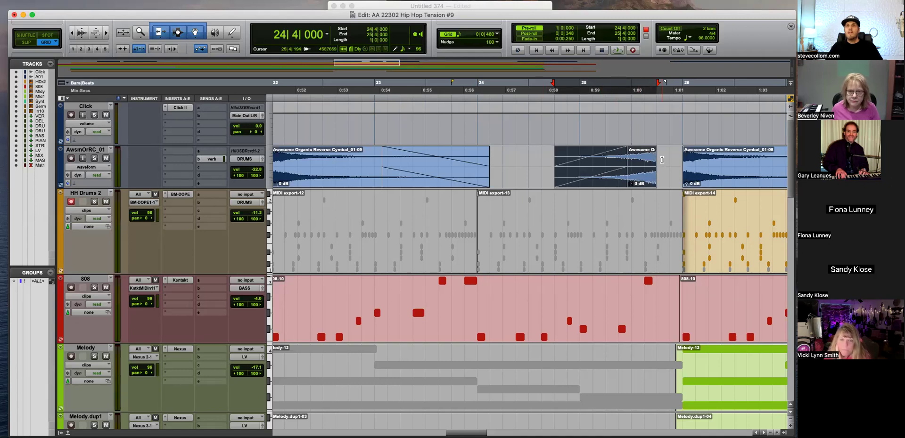
Mark the gap from 25|4|000 to 26|1|000 and play the transition into bar 26 from 24|4|000
left_click(663, 156)
key("super+bracketright")
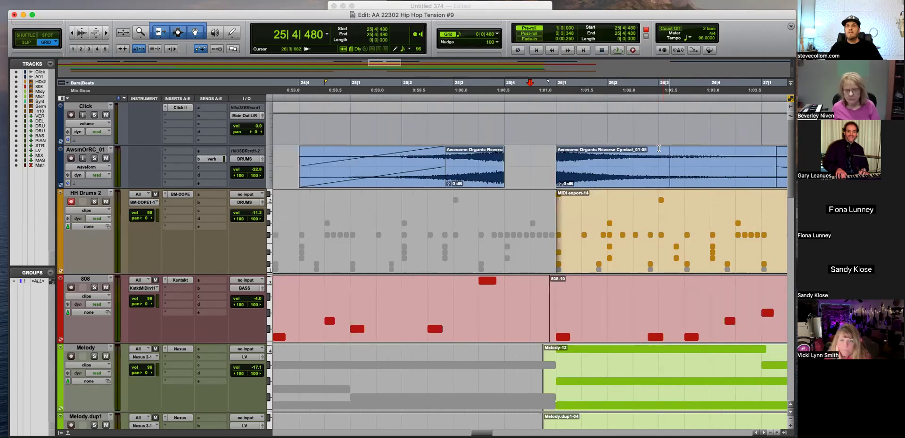
left_click_drag(507, 123, 556, 124)
key("super+bracketleft")
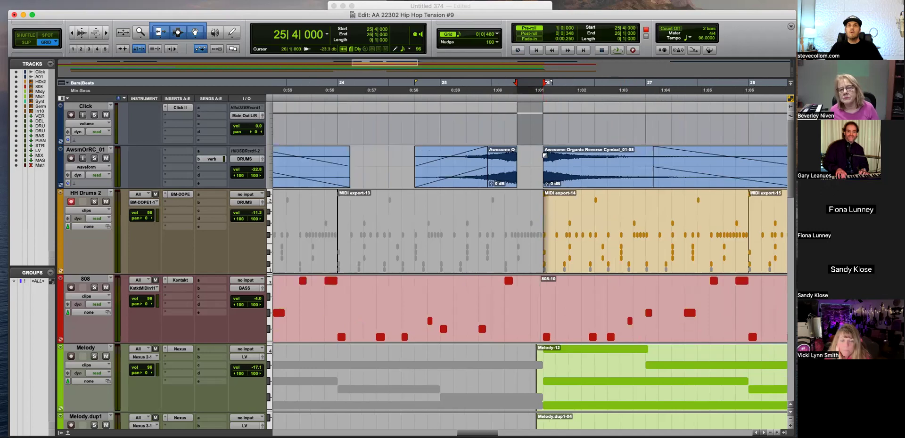
key("super+bracketleft")
left_click(472, 126)
key("space")
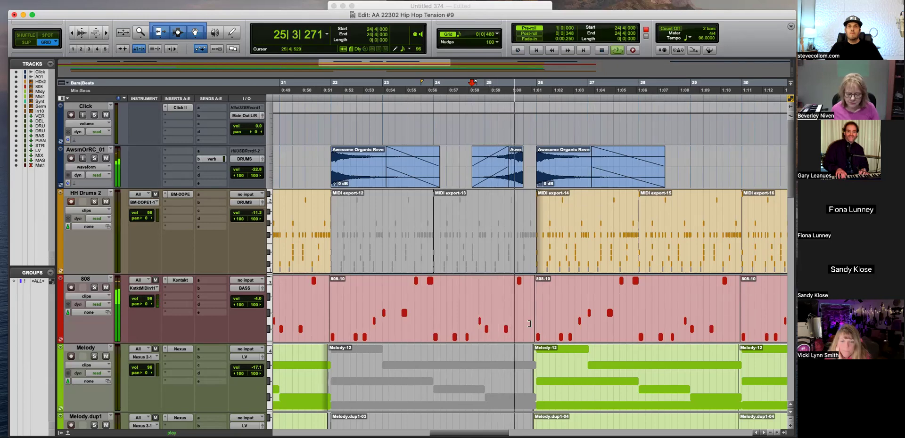
In Slip mode, delete the 808 part between about 25|3|284 and bar 26 to leave a bass gap
left_click(520, 289)
key("super+bracketright")
key("super+bracketright")
left_click_drag(530, 286, 574, 286)
key("F2")
left_click_drag(519, 291, 569, 293)
key("Delete")
left_click(580, 331)
key("Delete")
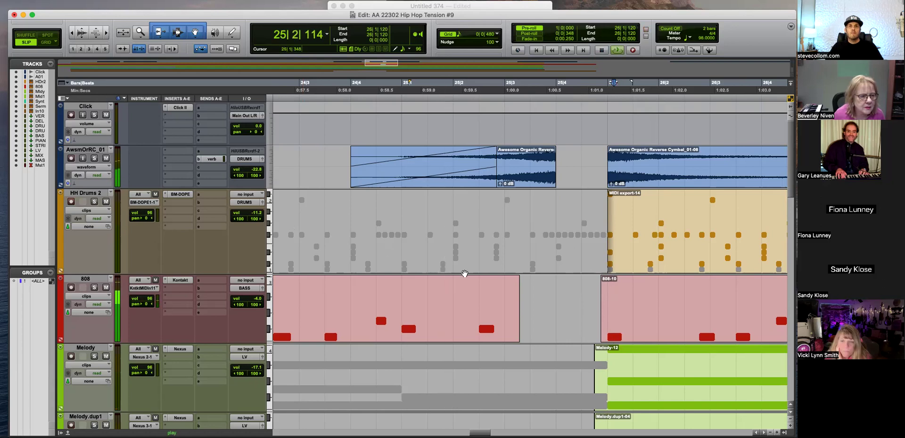
Examine the shortened 808 clip and the other tracks from the bar 22 breakdown through the ending at bar 38
key("super+bracketleft")
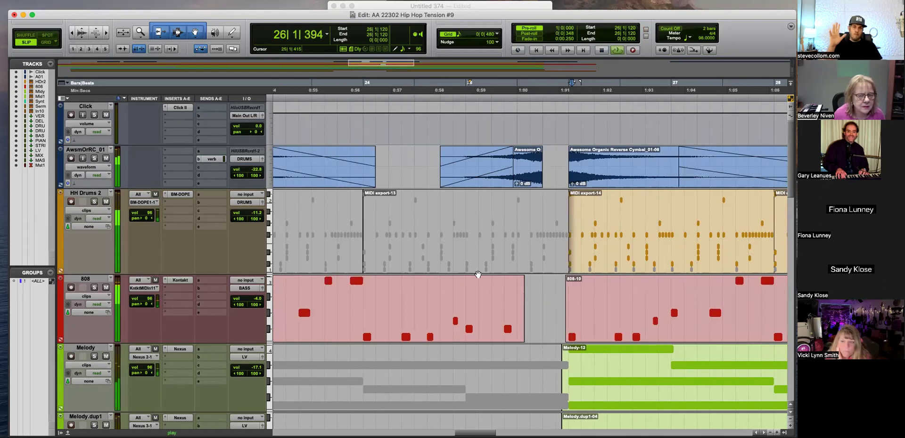
key("super+bracketleft")
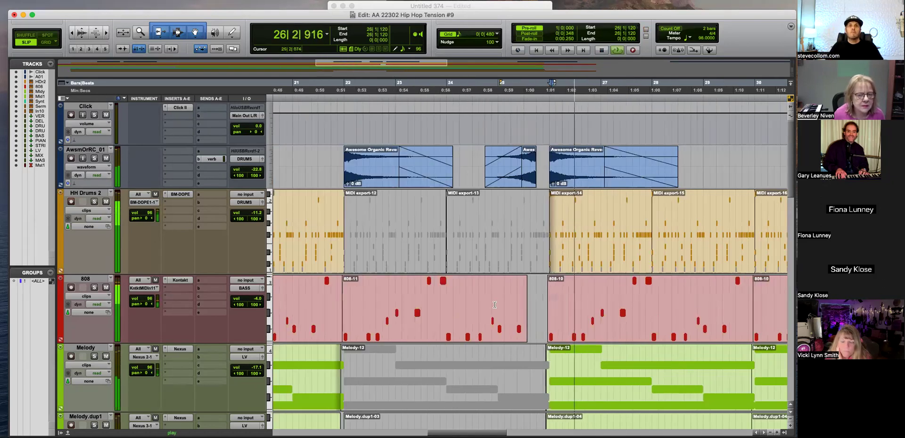
double_click(523, 300)
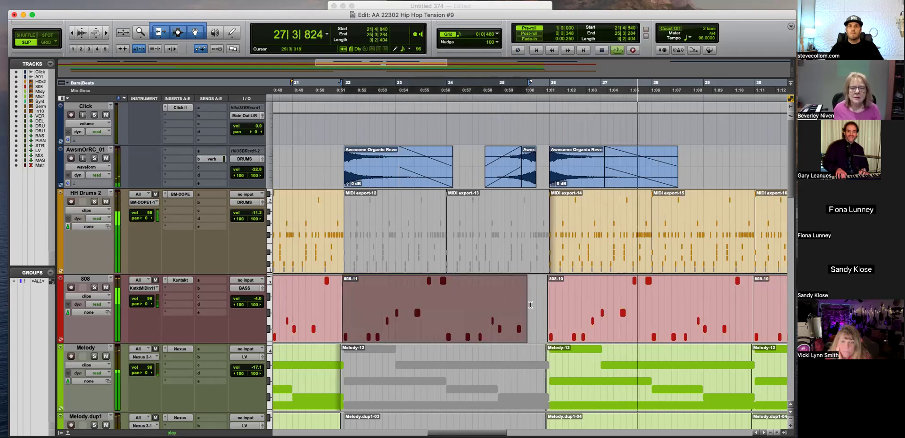
key("super+bracketleft")
scroll(604, 312, "down", 6)
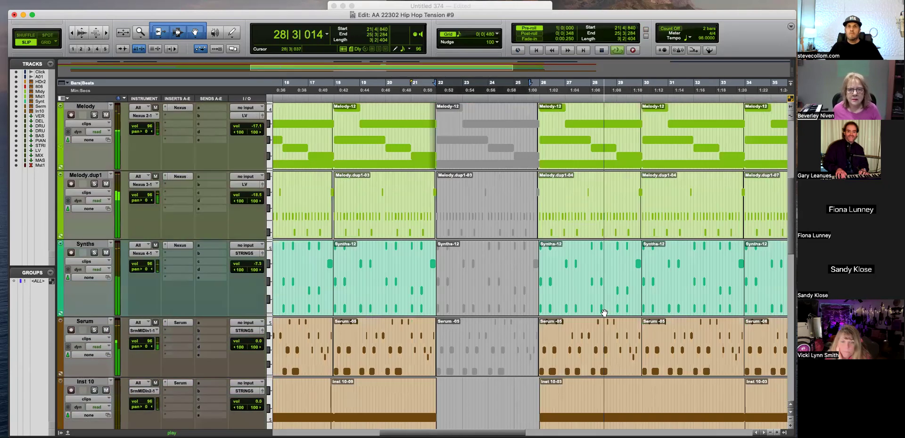
key("super+bracketleft")
scroll(604, 312, "down", 4)
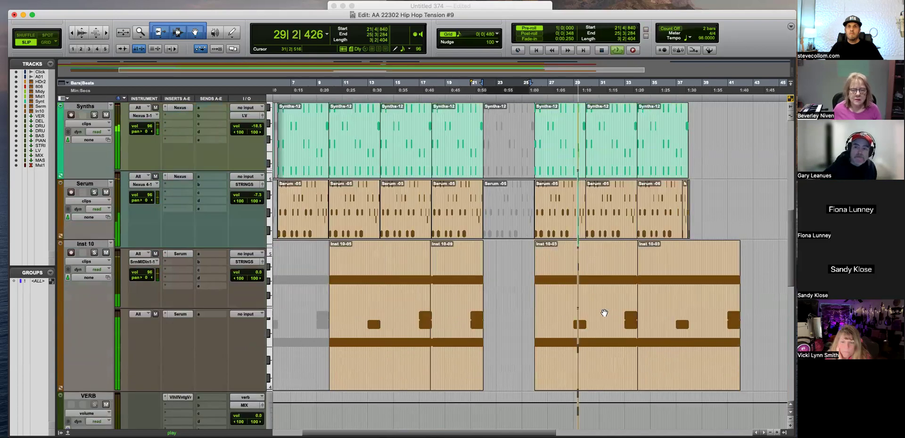
scroll(603, 313, "up", 10)
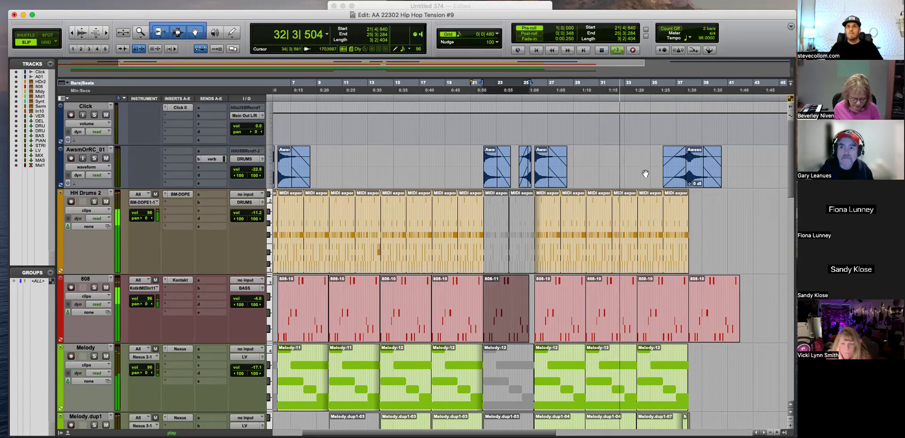
Delete the reverse cymbal clips around the ending and place a copy of the bar 26 cymbal hit near bar 38
left_click(541, 180)
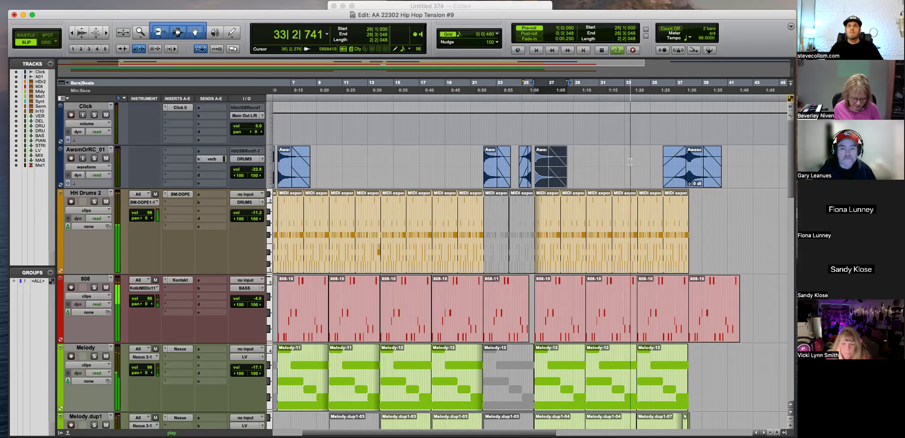
left_click_drag(697, 183, 684, 183)
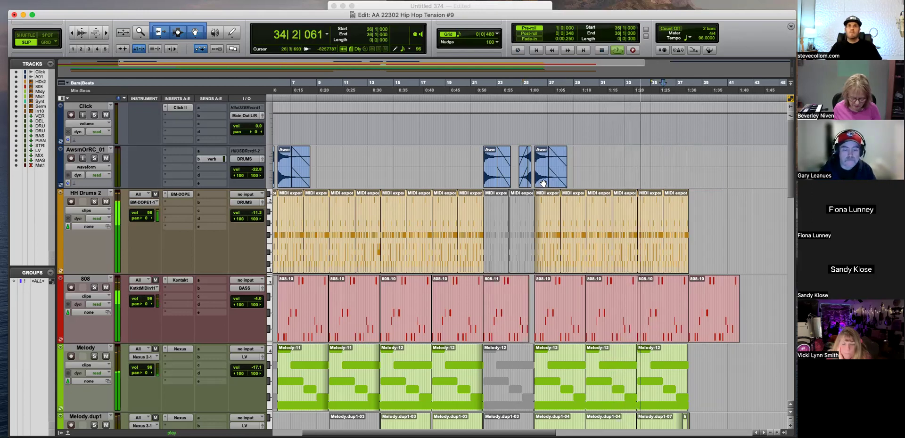
left_click_drag(539, 182, 691, 179)
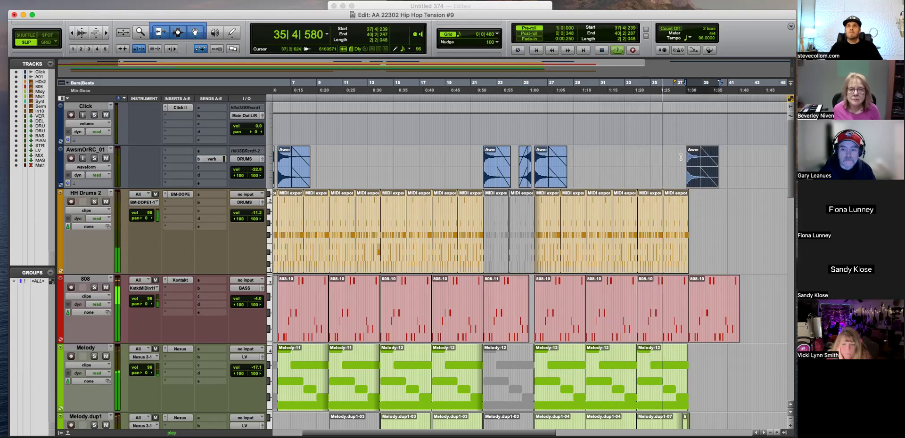
Align the copied cymbal to 38|1|000 in Grid mode and extend its start back to 34|1|480
key("super+bracketright")
key("super+bracketright")
left_click_drag(555, 185, 578, 183)
key("F4")
key("super+bracketleft")
key("super+bracketleft")
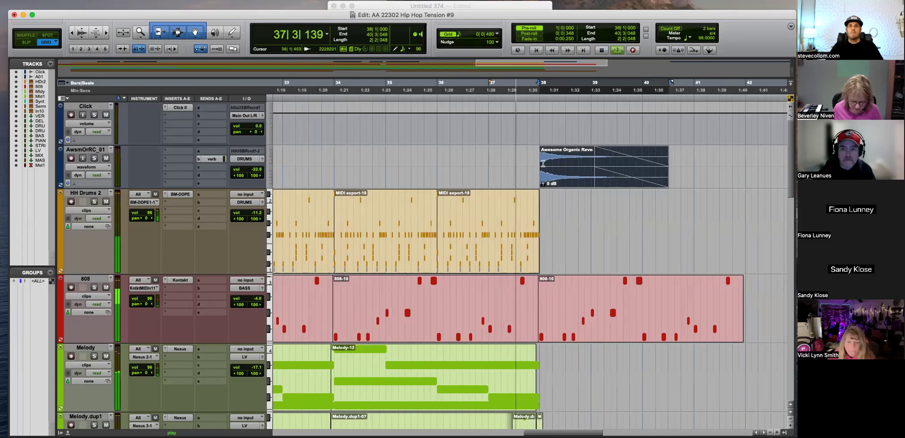
left_click_drag(453, 169, 436, 162)
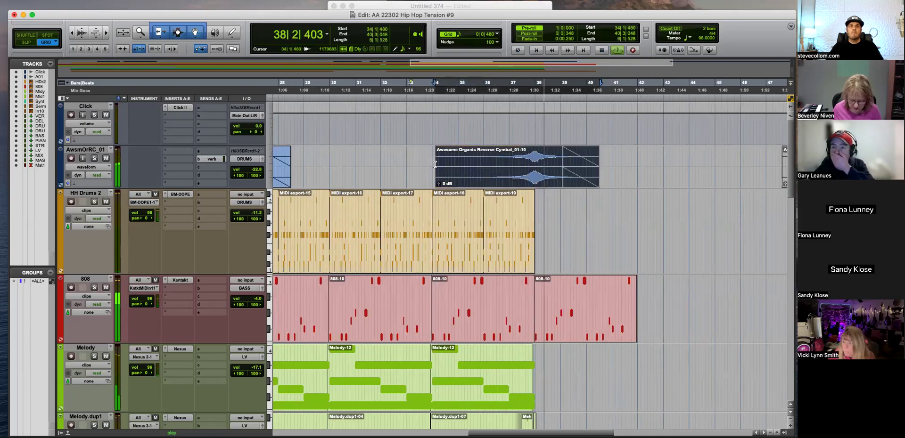
Delete the final 808 part after about 38|2|480 and trim the ending cymbal's start to 35|1|000
left_click_drag(543, 307, 704, 306)
key("Delete")
key("super+bracketright")
key("super+bracketright")
key("super+bracketleft")
key("super+bracketright")
key("super+bracketleft")
key("super+bracketleft")
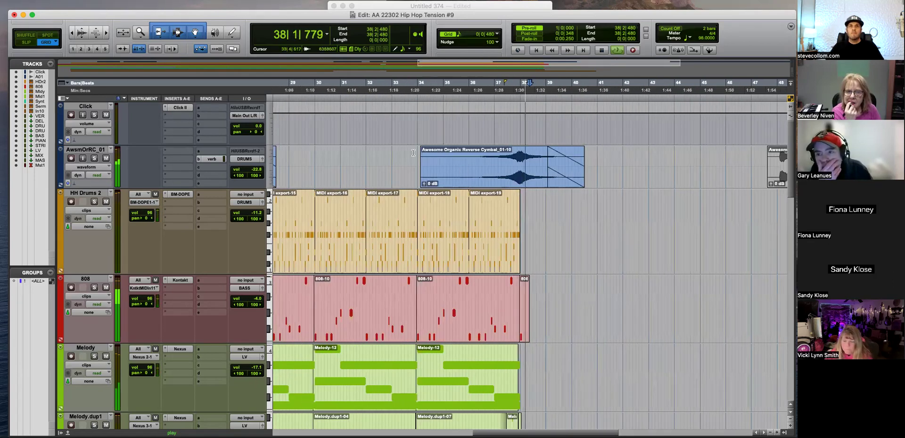
left_click(442, 159)
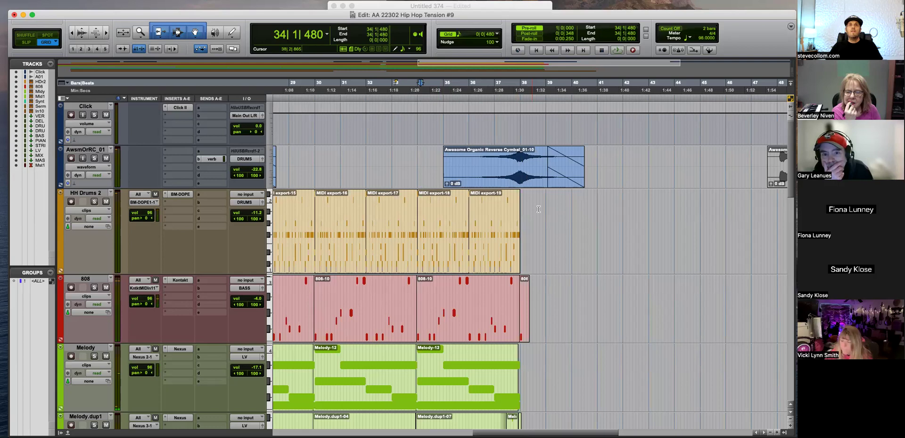
Examine the short fill clips on the Melody.dup1 and Serum tracks leading into bar 38
scroll(538, 214, "down", 5)
left_click(503, 188)
key("super+bracketright")
key("super+bracketright")
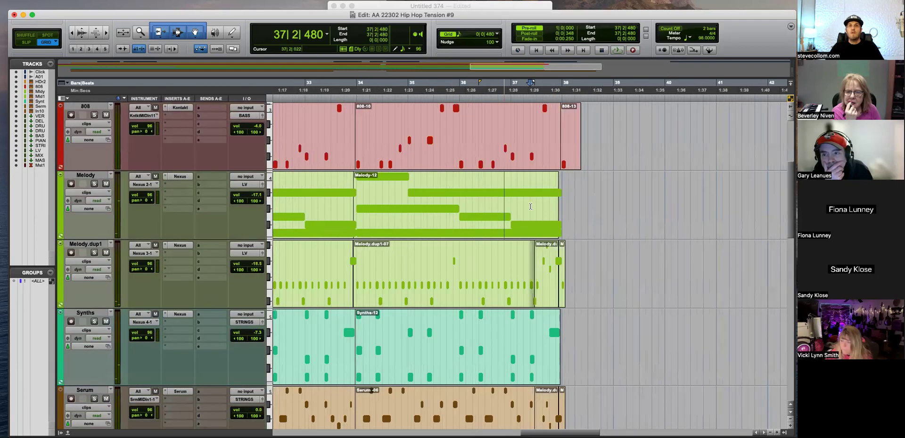
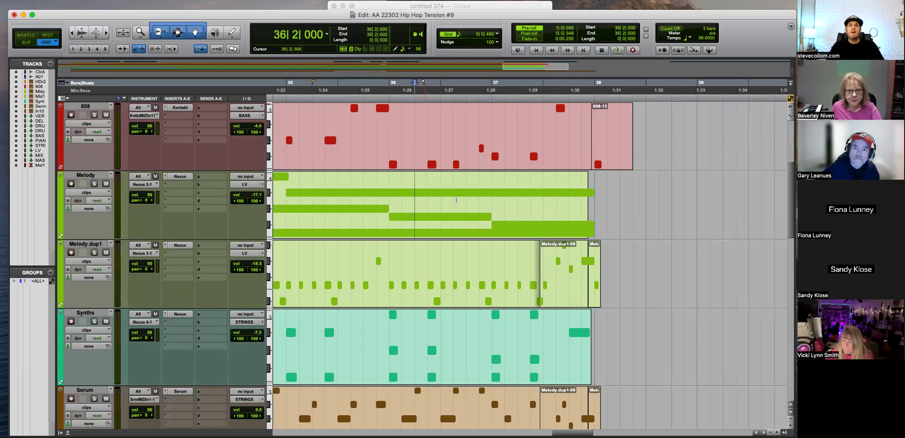
left_click(506, 189)
scroll(566, 229, "down", 3)
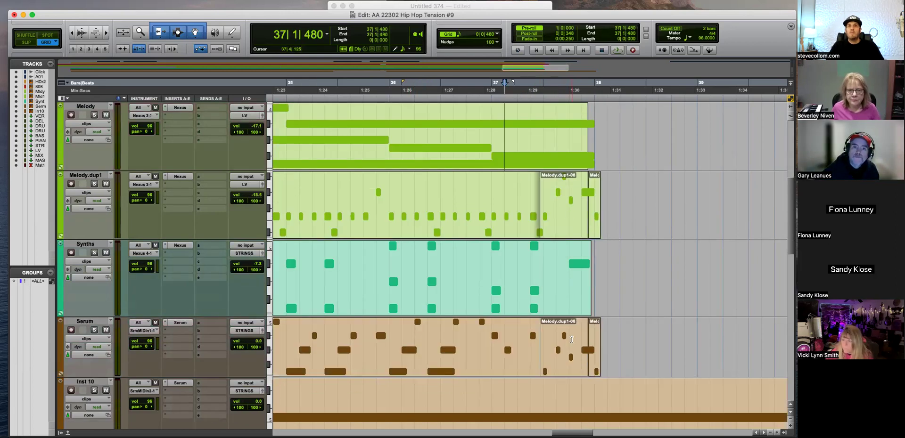
scroll(565, 362, "down", 3)
scroll(567, 357, "up", 3)
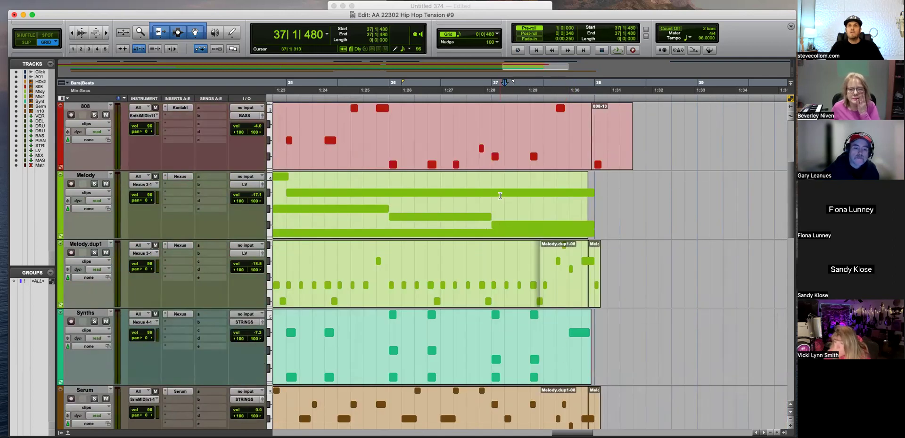
Solo the Melody.dup1 track and play its ending fill from 37|1|480
left_click(95, 252)
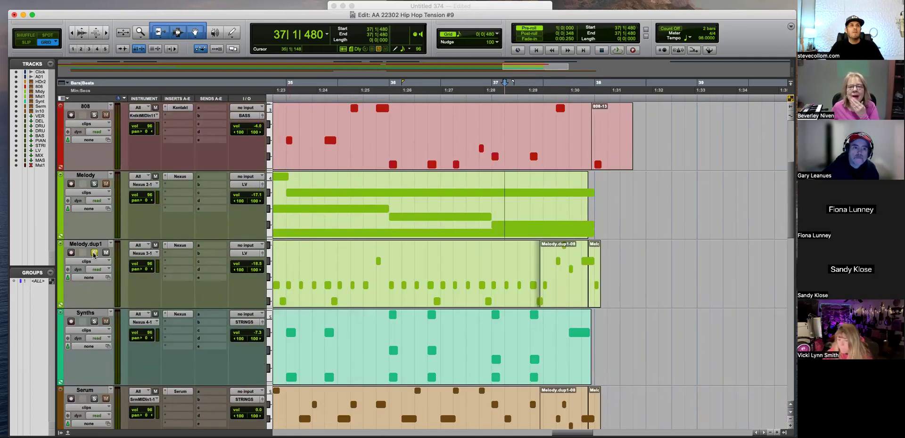
key("space")
scroll(267, 350, "down", 1)
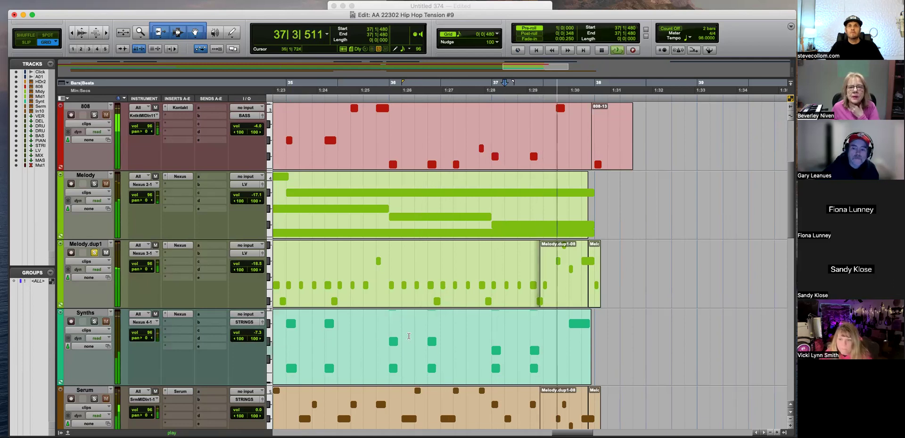
key("space")
scroll(454, 340, "down", 2)
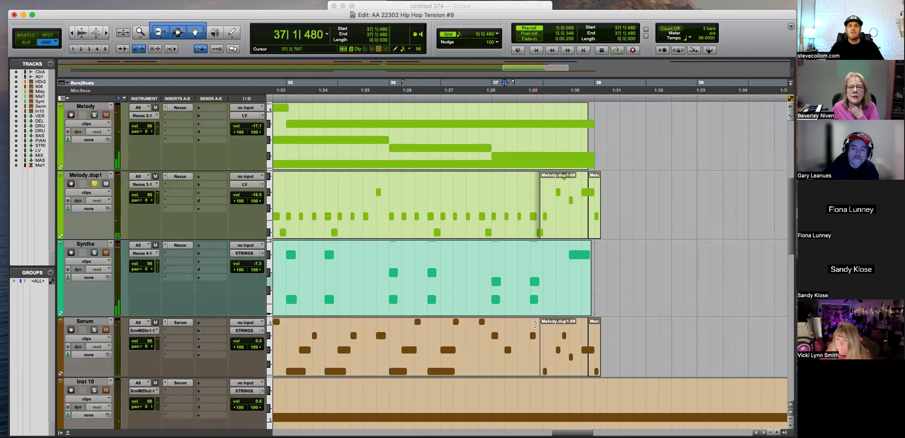
Solo the Serum track as well and play the doubled ending fill from 37|2|000
left_click(534, 324)
key("super+z")
left_click(520, 298)
left_click(94, 330)
key("space")
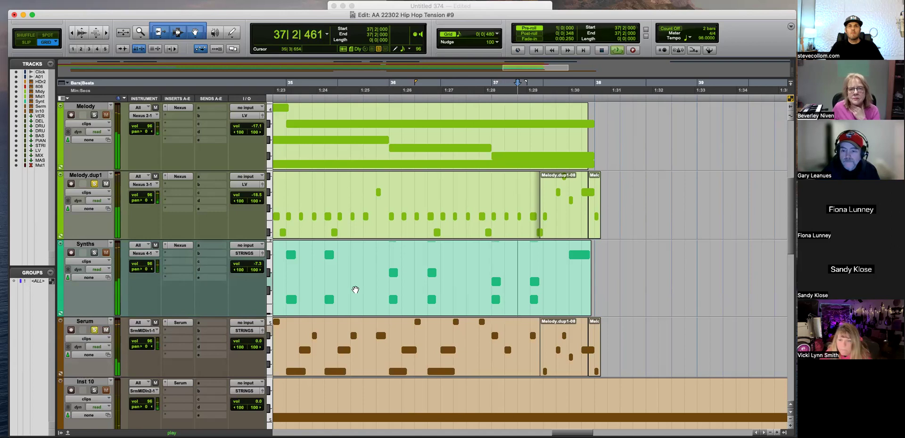
key("space")
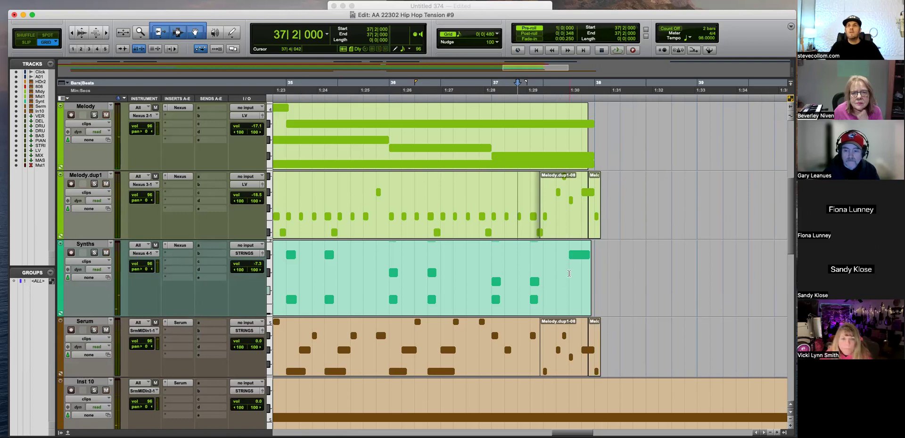
Play the ending with all tracks around 37|2|000 and examine how the parts stop after bar 38
scroll(569, 273, "up", 2)
scroll(569, 273, "up", 2)
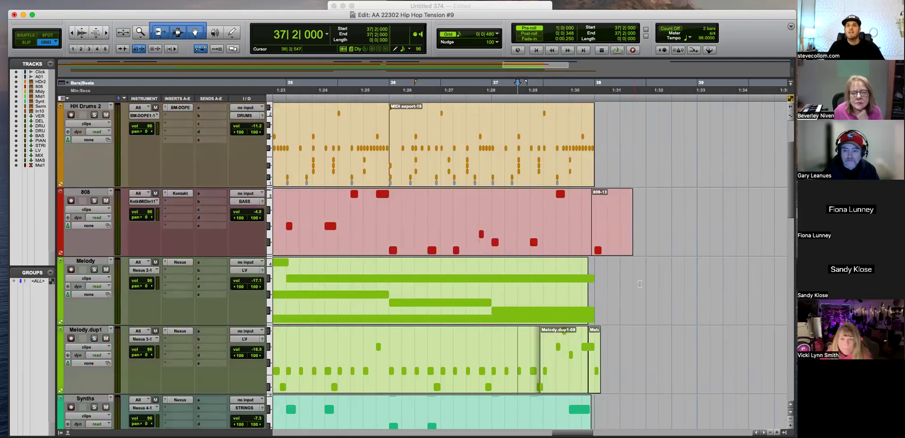
key("space")
key("super+bracketleft")
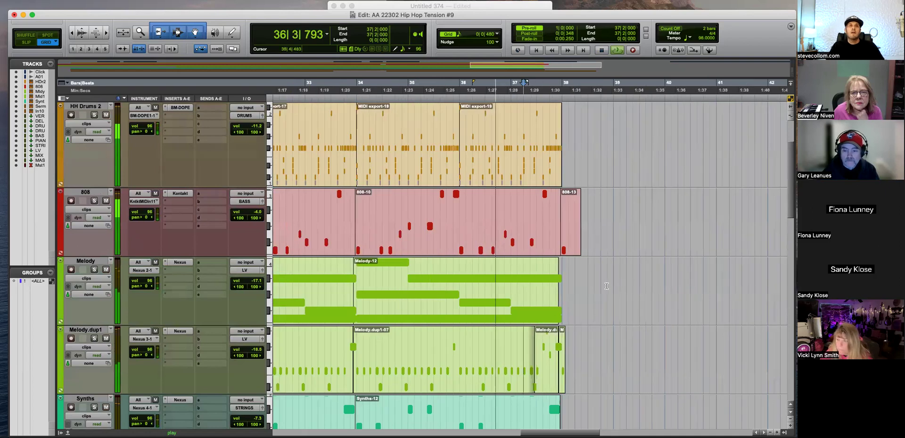
key("super+bracketright")
key("super+bracketright")
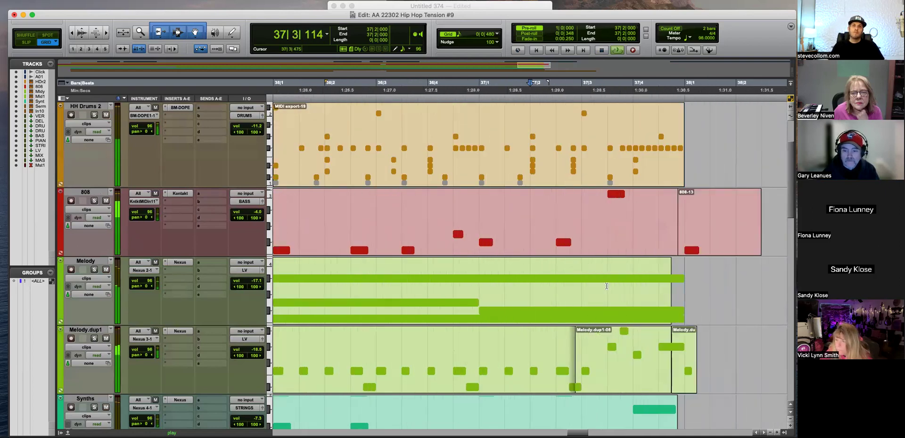
key("super+bracketleft")
key("super+bracketleft")
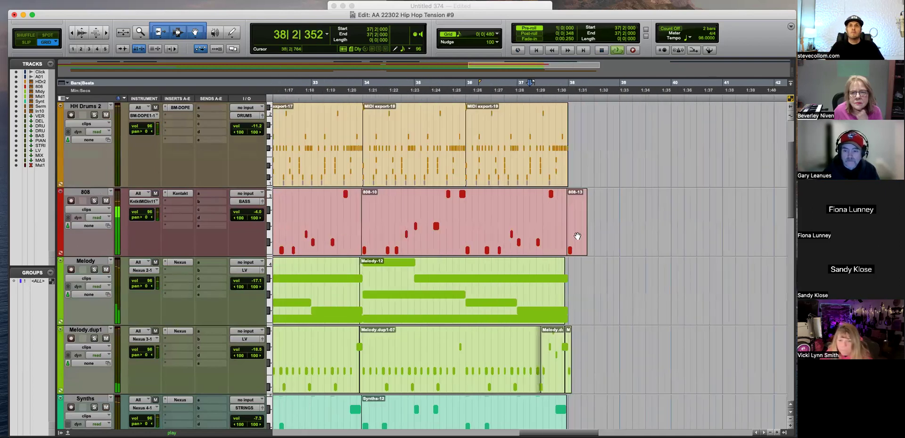
key("space")
Play the ending around 37|4|480 and check the reverse cymbal's swell against the other parts into bar 38
scroll(550, 210, "up", 3)
left_click(551, 209)
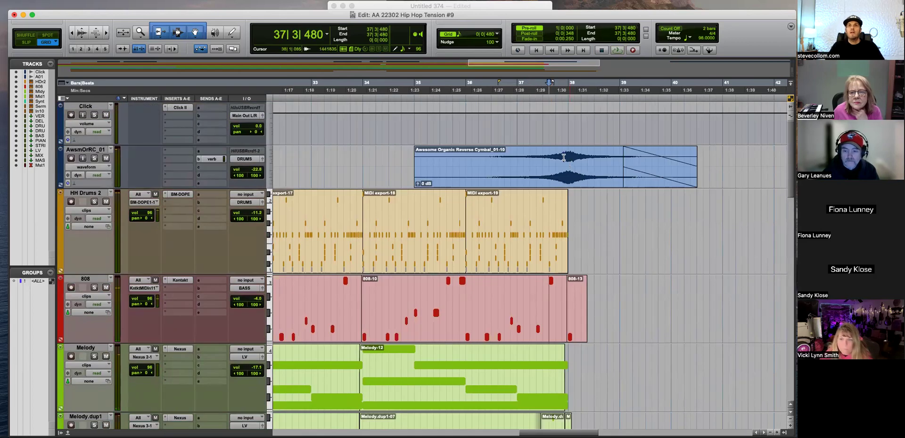
key("space")
key("super+bracketright")
key("super+bracketright")
key("super+bracketleft")
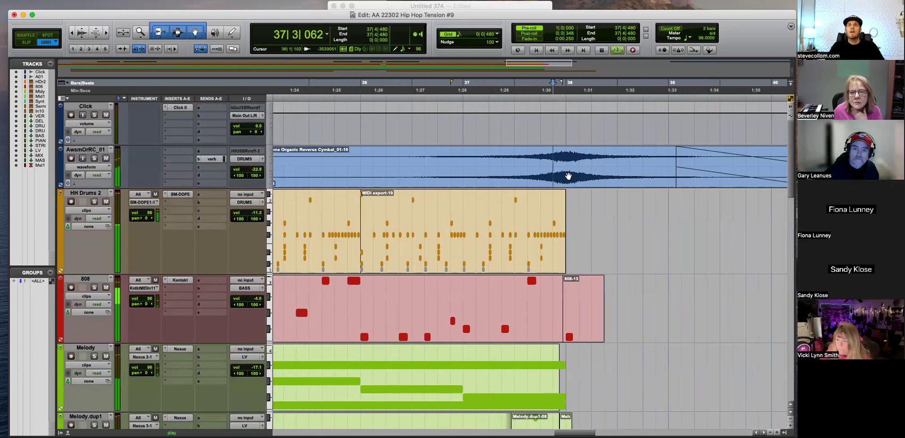
key("super+bracketleft")
key("super+bracketleft")
key("super+bracketleft")
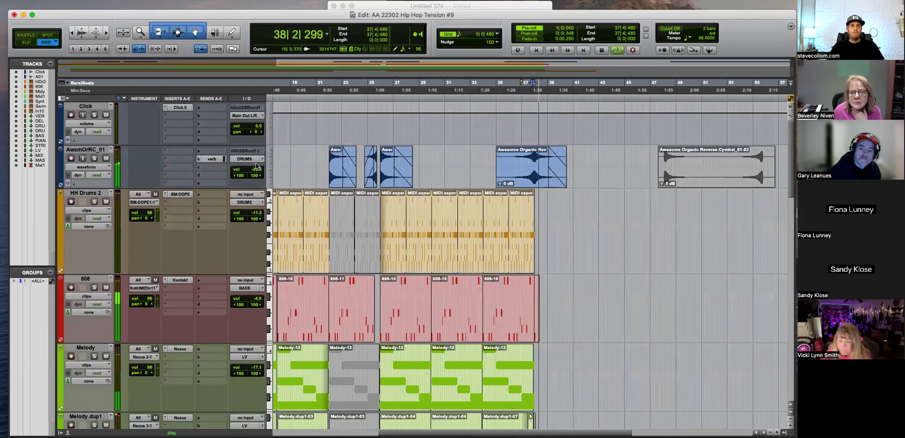
Copy the Inst 10 clip from just before the breakdown to bar 34 and delete the leftover clip after bar 38
scroll(527, 277, "down", 10)
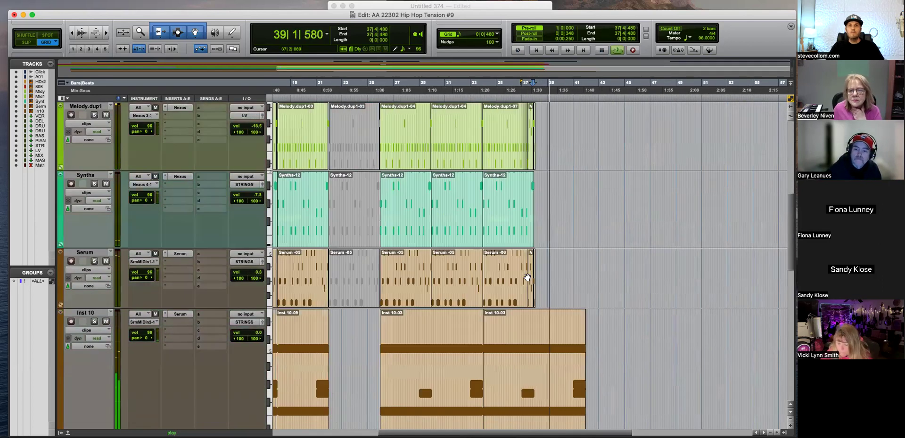
scroll(526, 277, "down", 5)
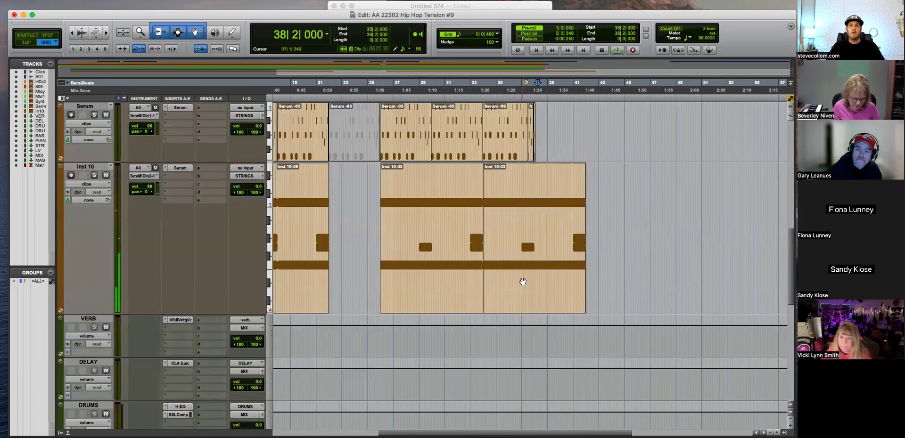
key("super+bracketleft")
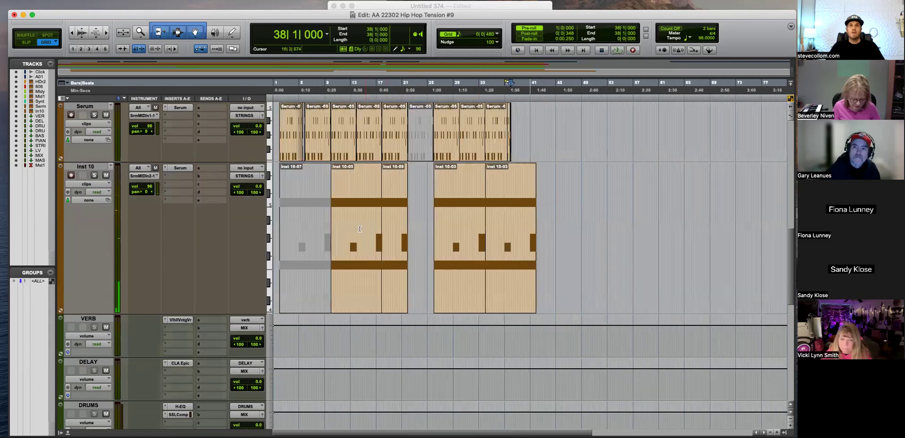
left_click_drag(388, 266, 535, 228)
key("super+bracketright")
key("super+bracketright")
key("super+bracketright")
key("super+bracketright")
key("super+bracketleft")
key("super+bracketleft")
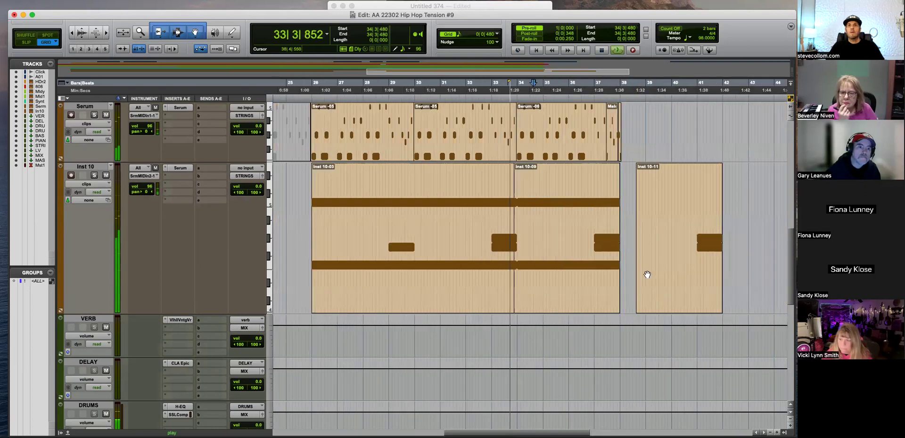
left_click(636, 264)
Play the trimmed Inst 10 ending around 38|2|000
left_click(599, 221)
key("space")
double_click(616, 187)
left_click(626, 192)
key("space")
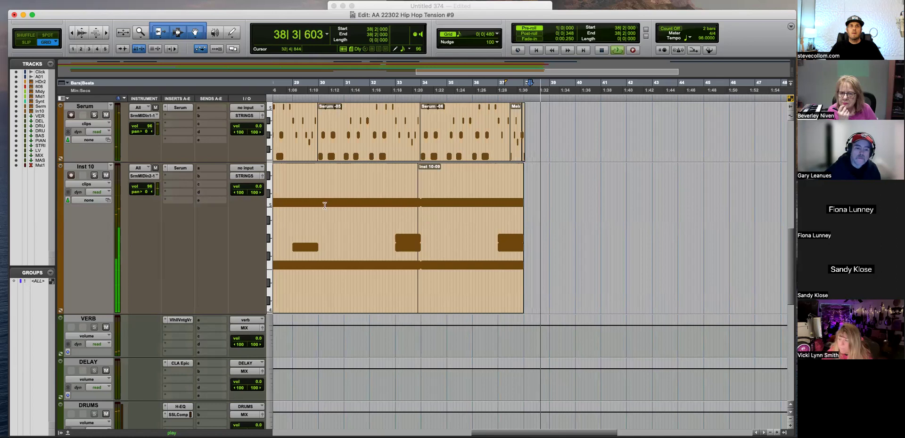
Show Inst 10 as notes and extend its final low sustained note past bar 38 to about bar 39
left_click(468, 215)
left_click(468, 214)
key("ctrl+super+minus")
left_click(440, 275)
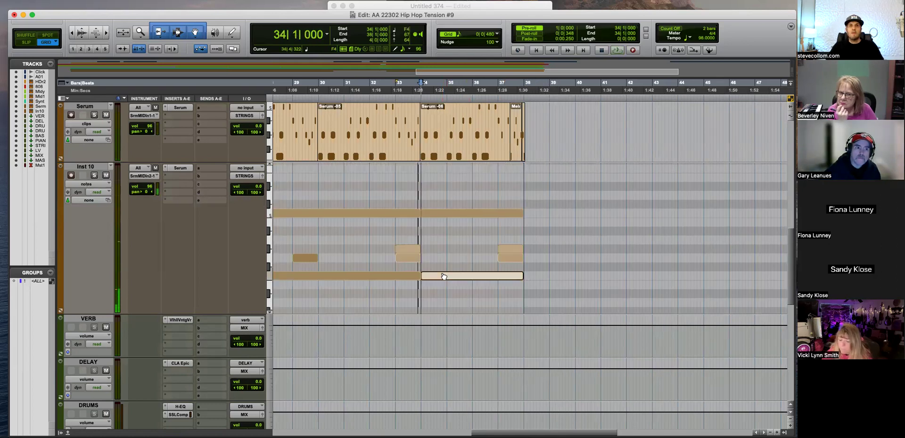
key("super+d")
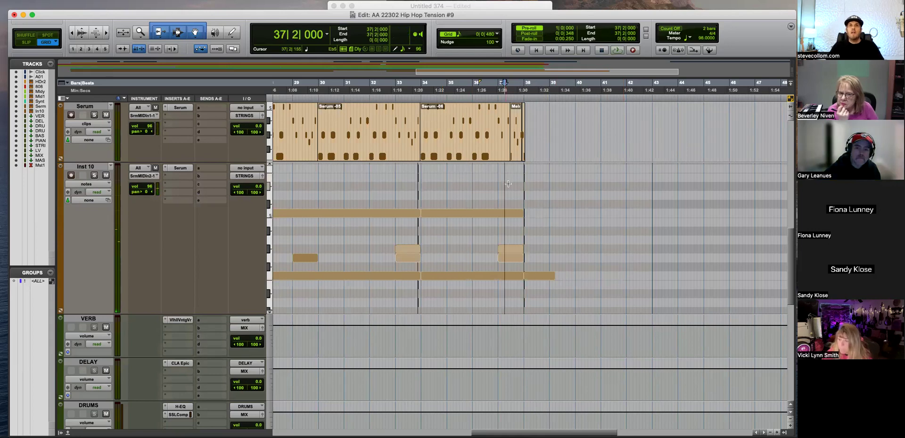
Play the ending from 37|2|000 and 37|1|480 to check the extended Inst 10 note
key("space")
key("super+bracketright")
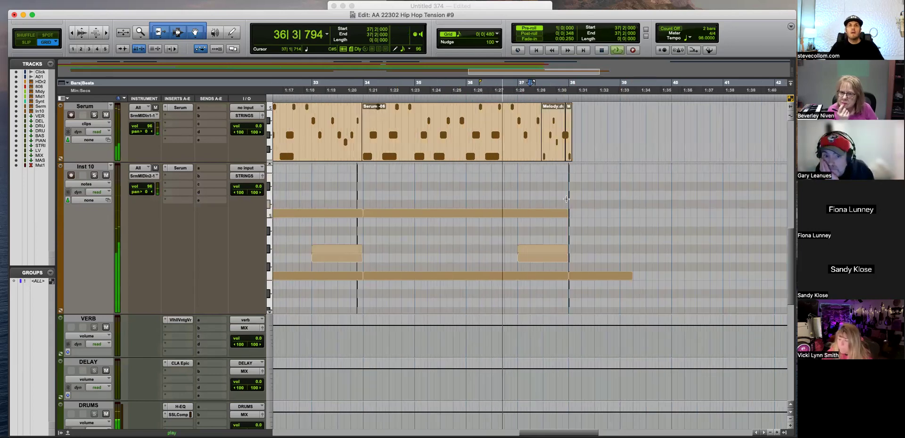
scroll(588, 262, "up", 3)
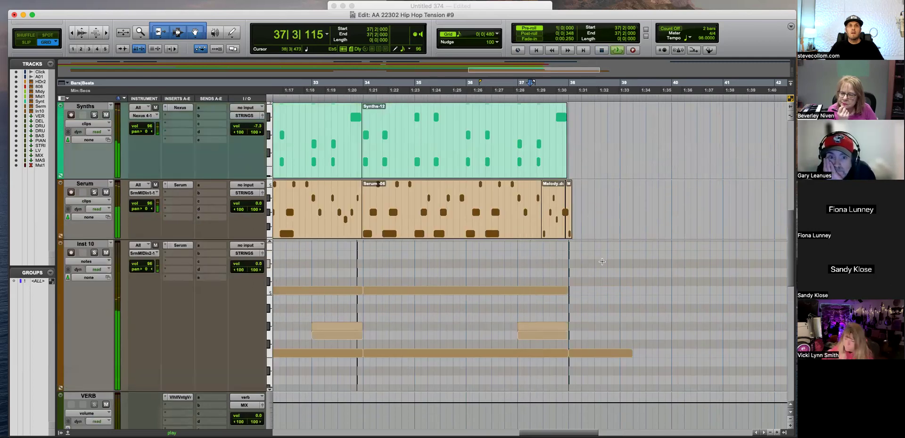
key("super+bracketleft")
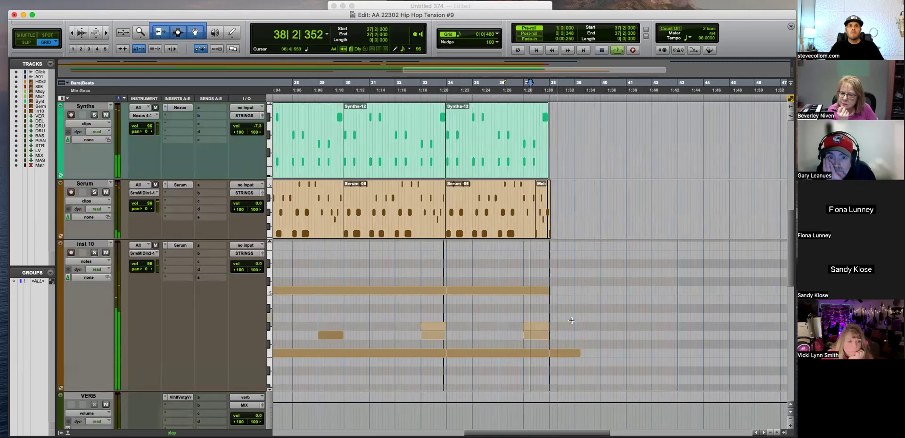
left_click(529, 266)
key("space")
key("super+bracketleft")
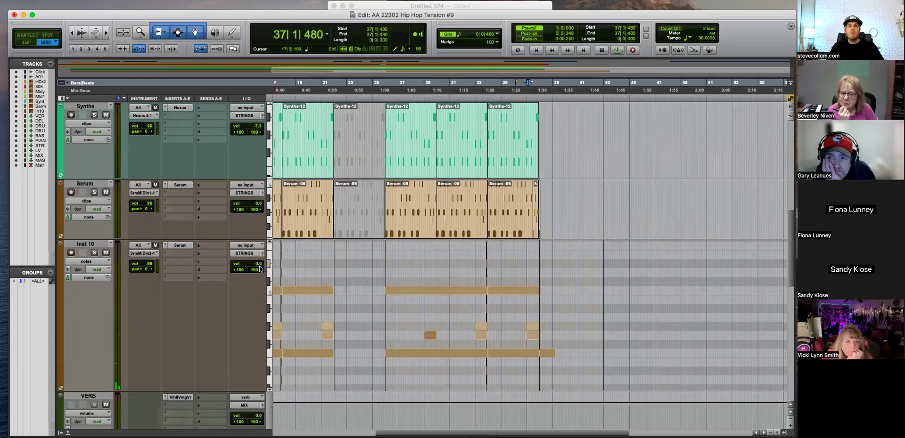
Lower the Inst 10 track volume to -5.9 dB
left_click(543, 303)
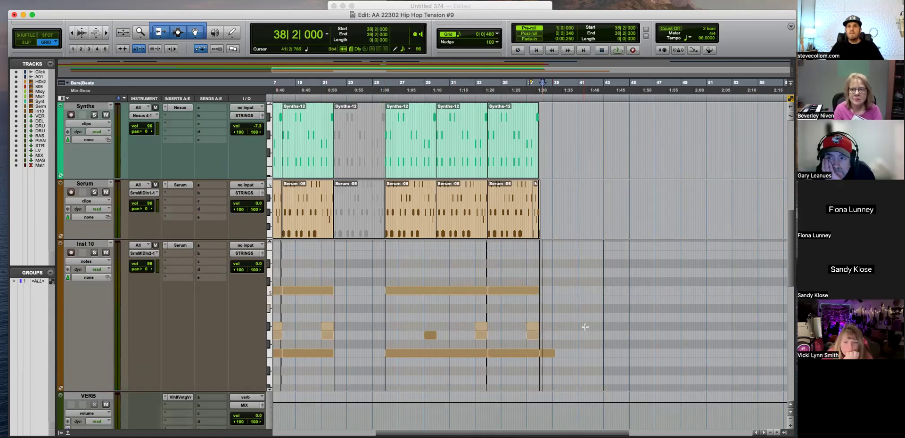
key("super+bracketleft")
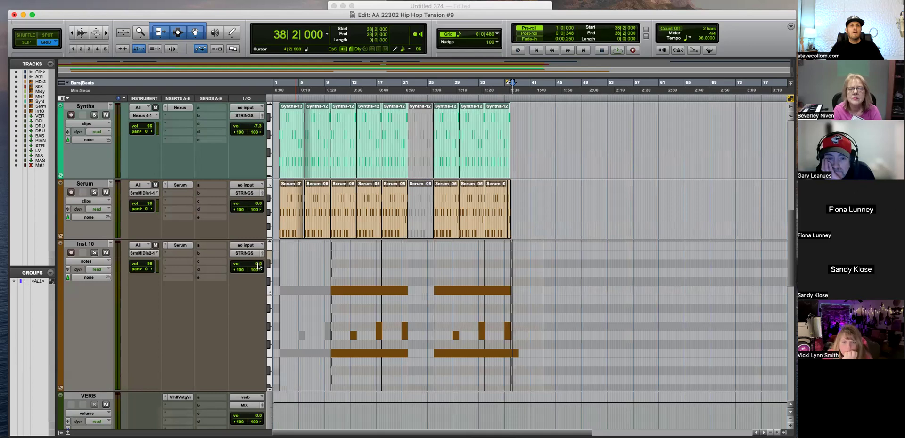
left_click_drag(254, 263, 258, 270)
scroll(385, 280, "up", 5)
scroll(385, 280, "up", 5)
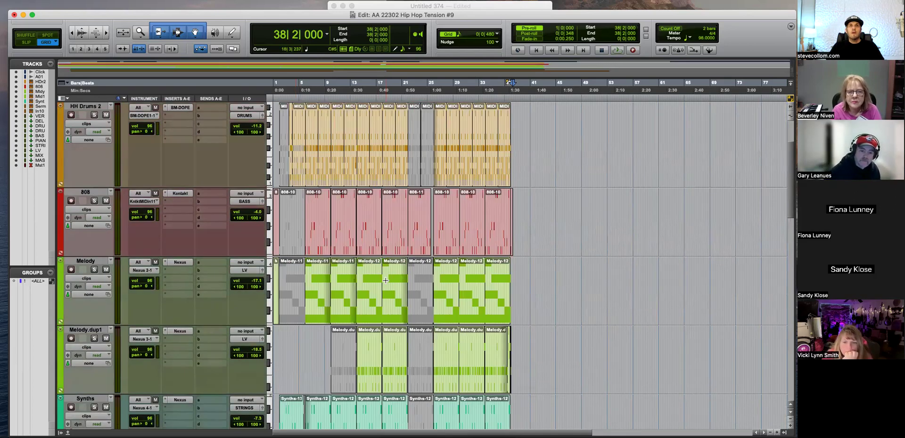
scroll(385, 280, "down", 1)
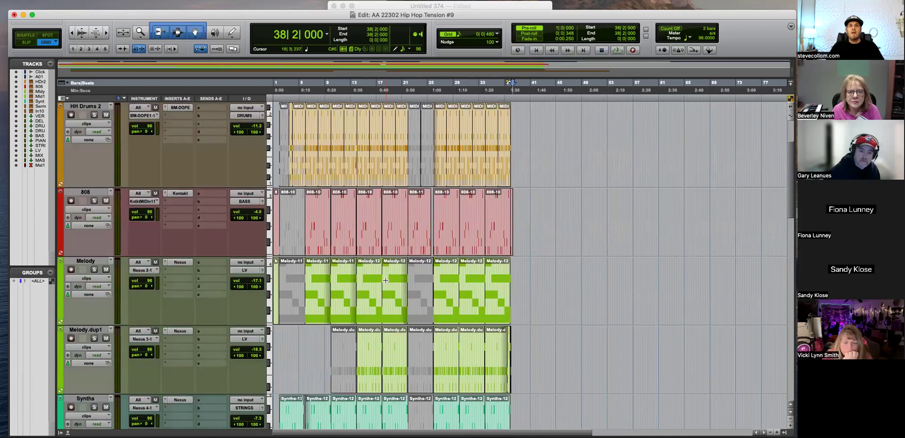
scroll(385, 280, "down", 3)
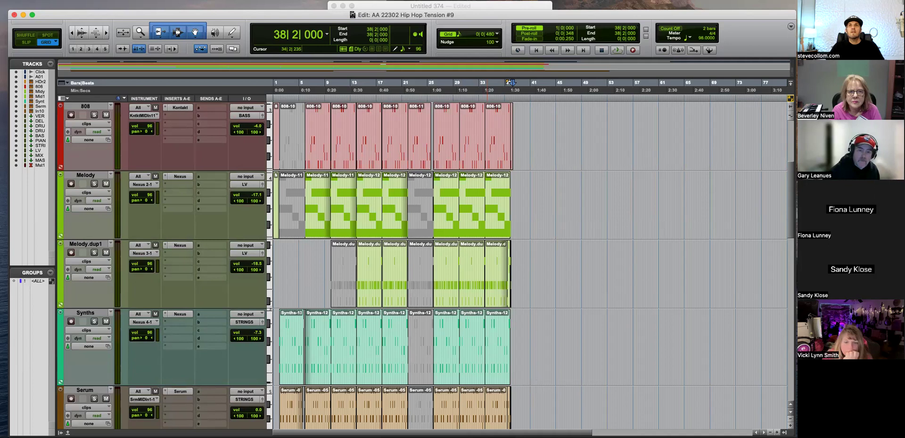
left_click_drag(502, 15, 499, 14)
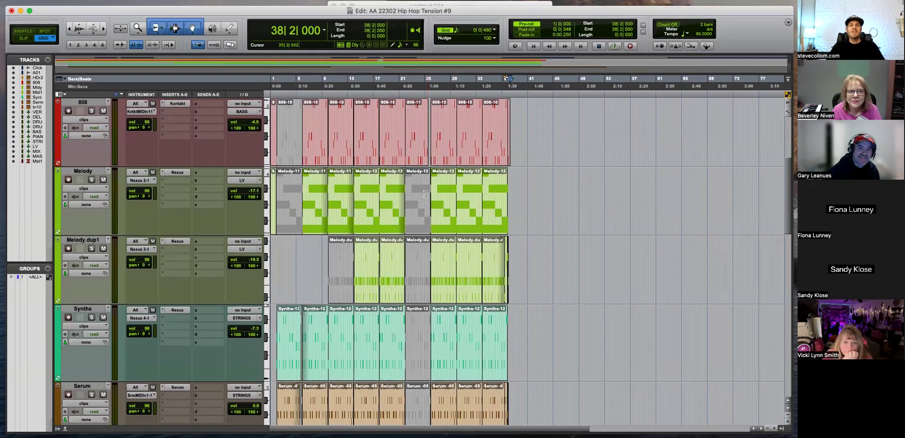
Examine the muted clips across the tracks in the breakdown from bar 22 to 26, including the Synths clip
left_click(421, 194)
scroll(422, 198, "down", 3)
scroll(422, 205, "up", 8)
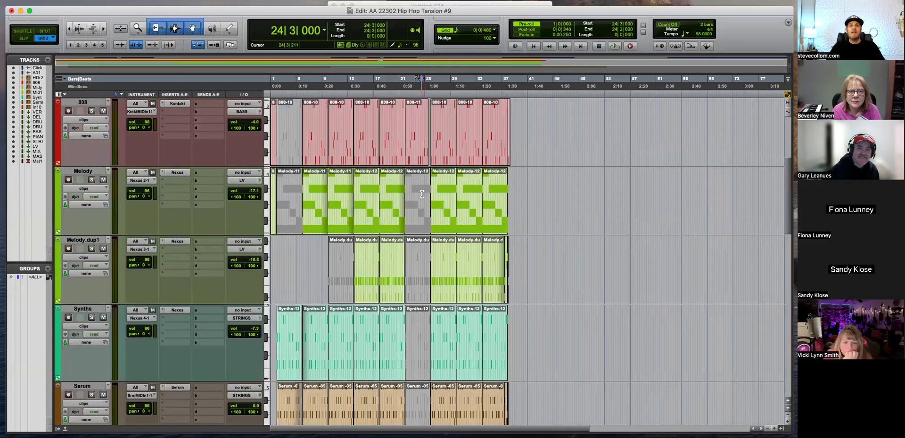
key("super+bracketright")
key("super+bracketright")
scroll(471, 259, "down", 1)
scroll(505, 296, "up", 1)
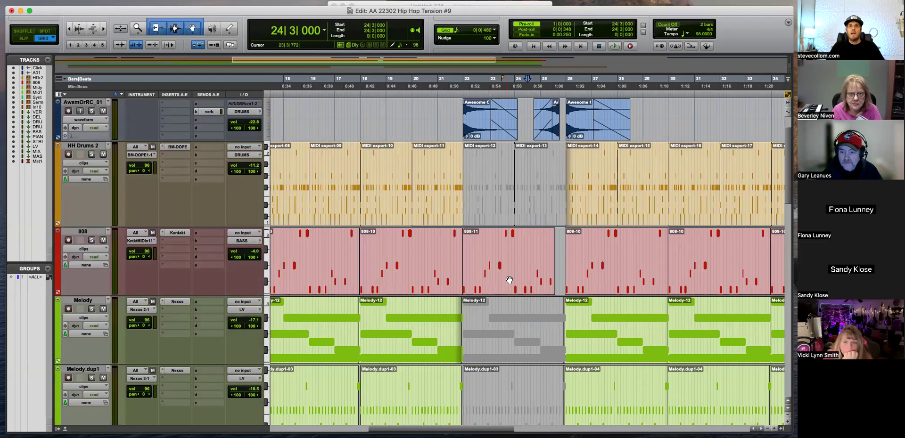
scroll(509, 280, "down", 5)
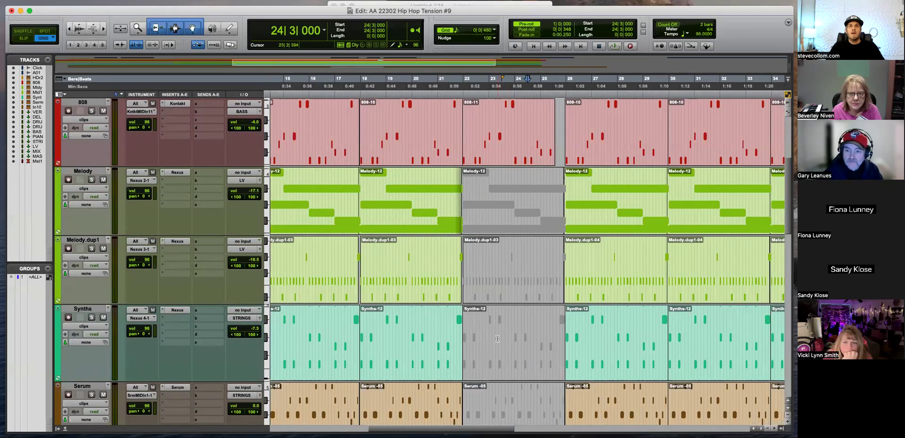
scroll(502, 288, "down", 2)
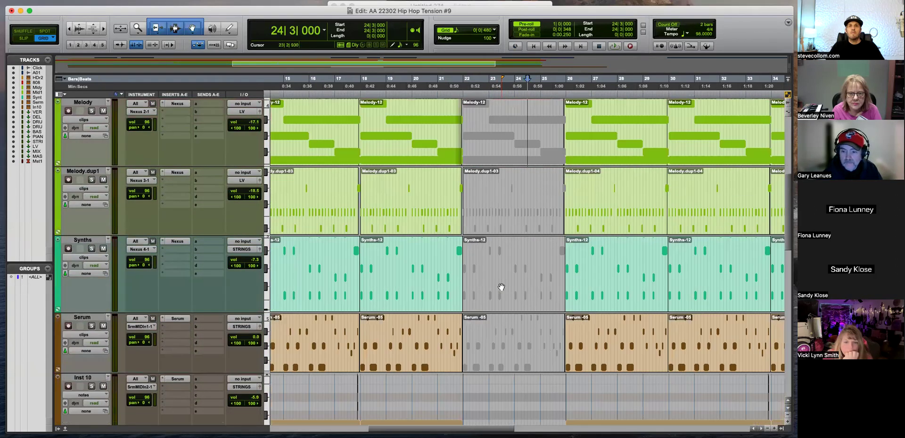
scroll(501, 287, "up", 1)
left_click(448, 118)
scroll(500, 303, "down", 1)
left_click(499, 289)
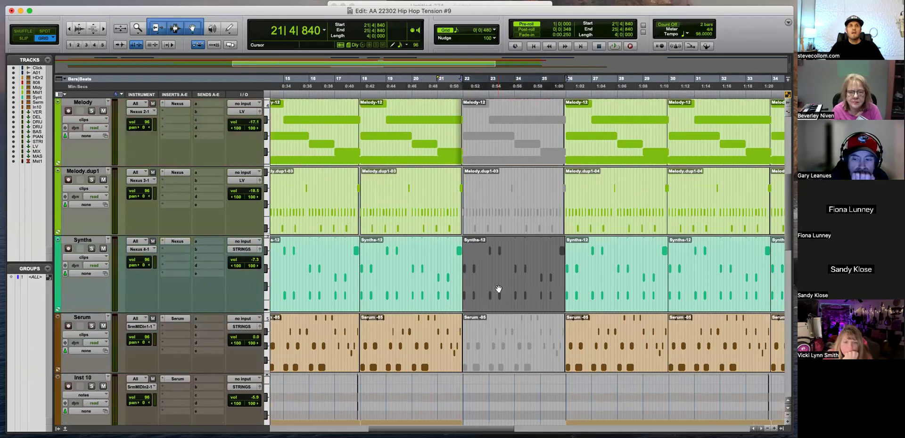
Create one new stereo audio track below Synths and route its output to the LV bus
left_click(92, 241)
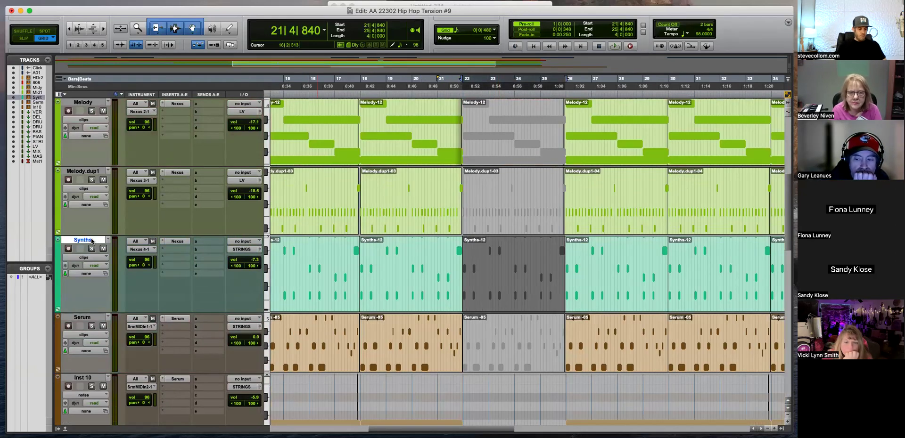
key("super+shift+n")
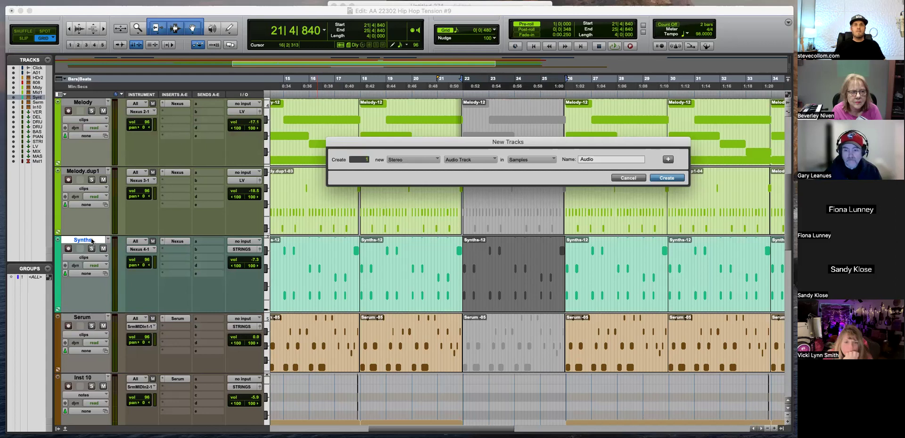
key("Return")
left_click(257, 328)
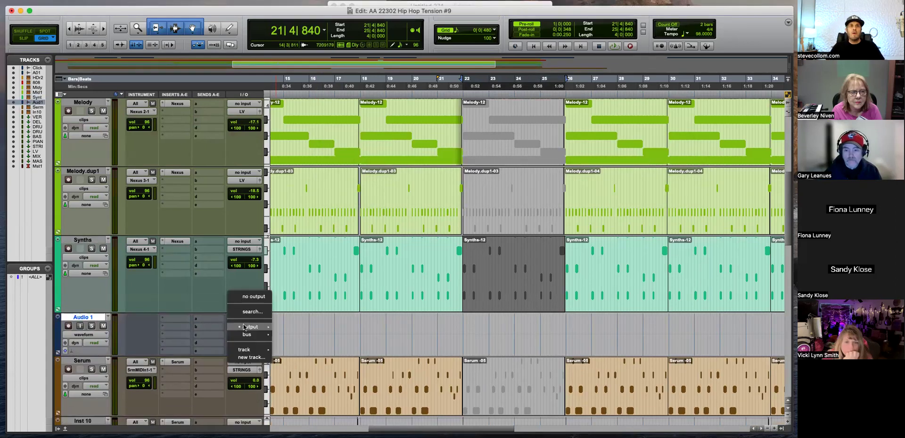
mouse_move(247, 334)
key("Escape")
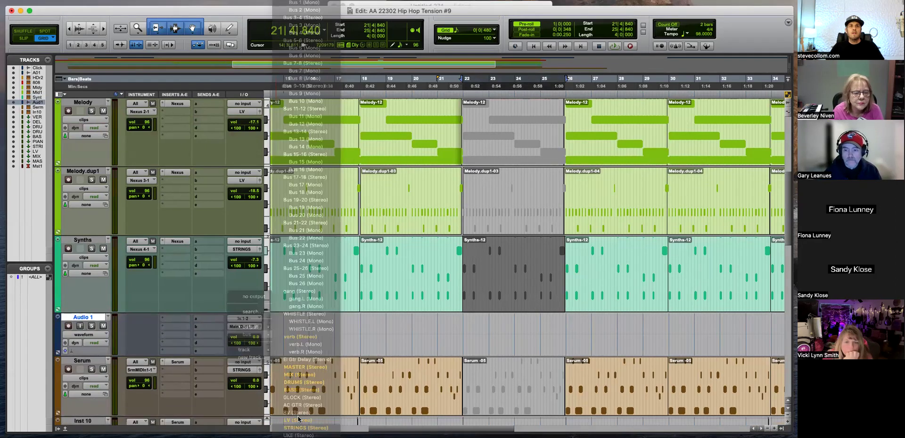
Unmute the Synths and Serum clips in the breakdown from bar 22 to 26
left_click(505, 294)
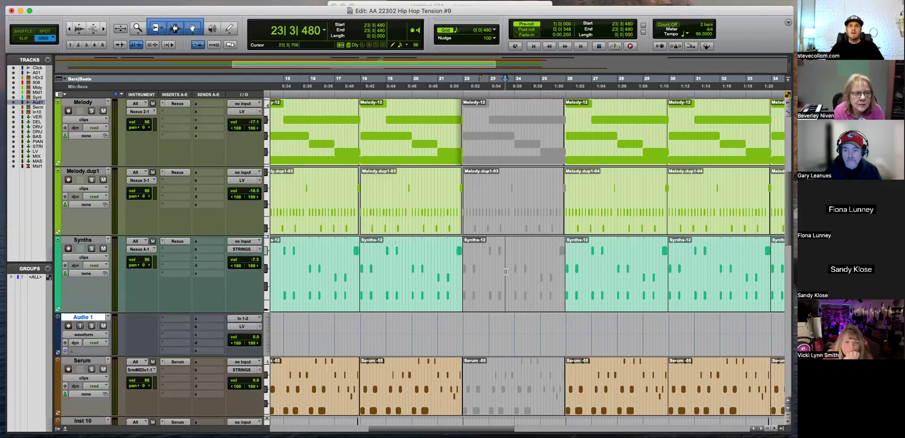
left_click(500, 295)
scroll(501, 299, "up", 1)
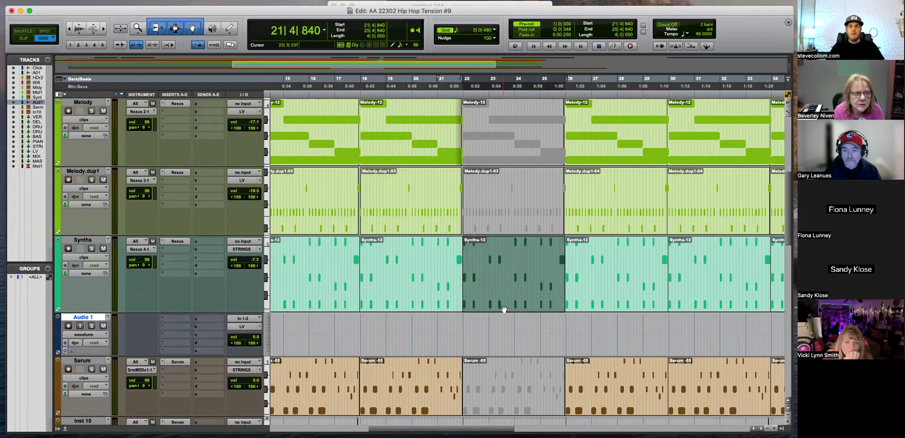
scroll(504, 309, "down", 3)
left_click(505, 339)
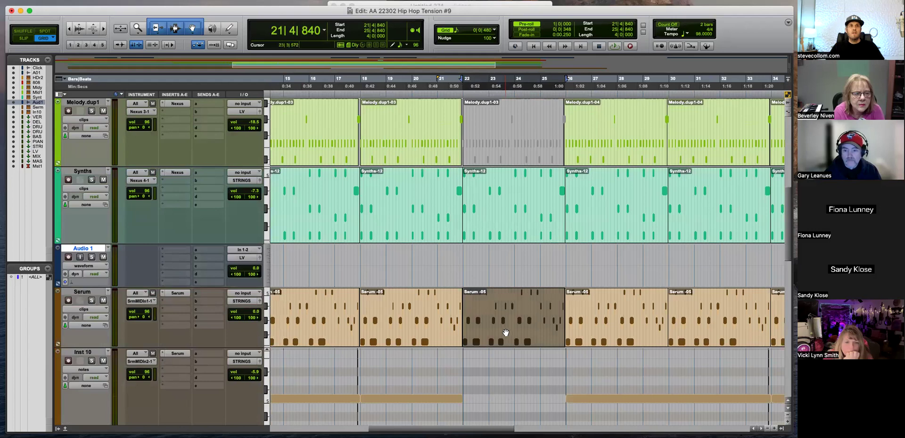
Play the Synths and Serum parts in the breakdown from around 23|3|000
left_click(502, 309)
left_click(91, 302)
key("space")
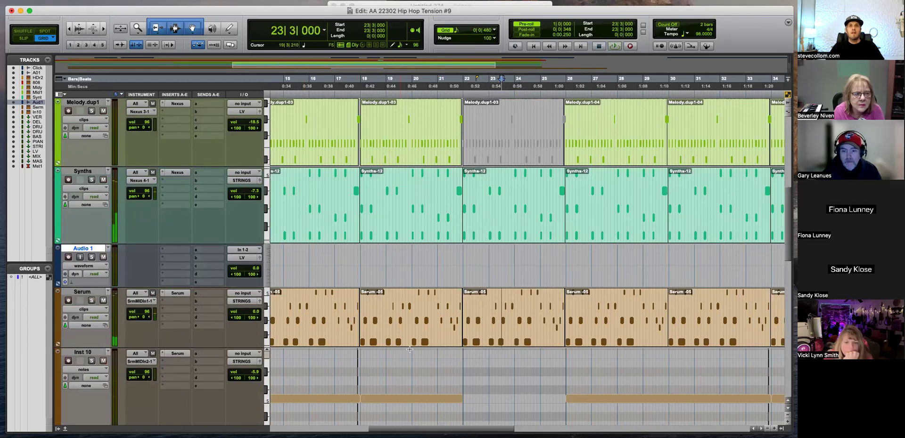
Duplicate the Audio 1 track once, inserting the copy after the original
key("alt+shift+d")
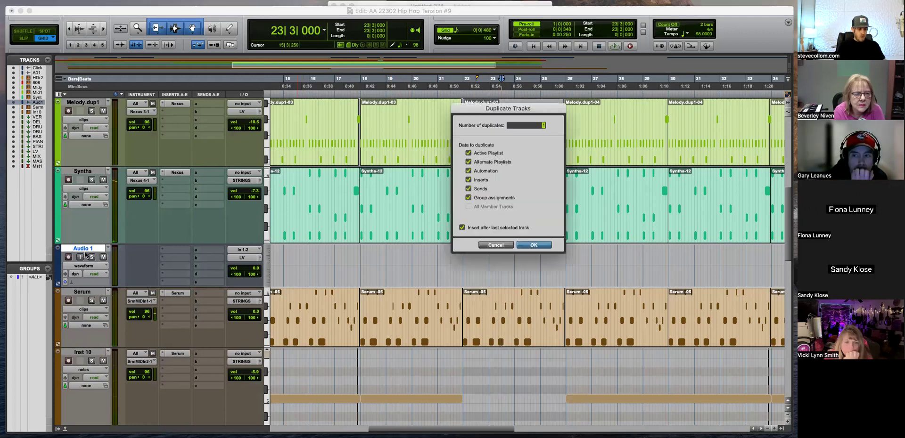
key("Return")
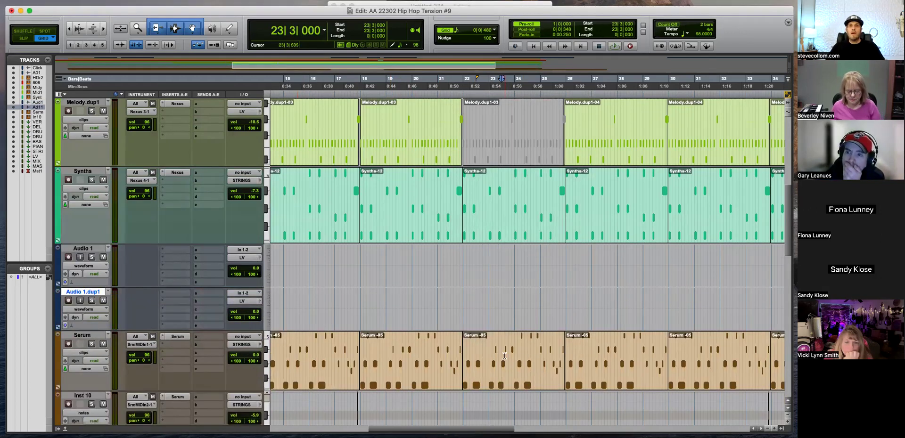
Render the Synths and Serum clips from bar 22 to 26 as audio onto Audio 1 and Audio 1.dup1
left_click(506, 238)
key("alt+shift+3")
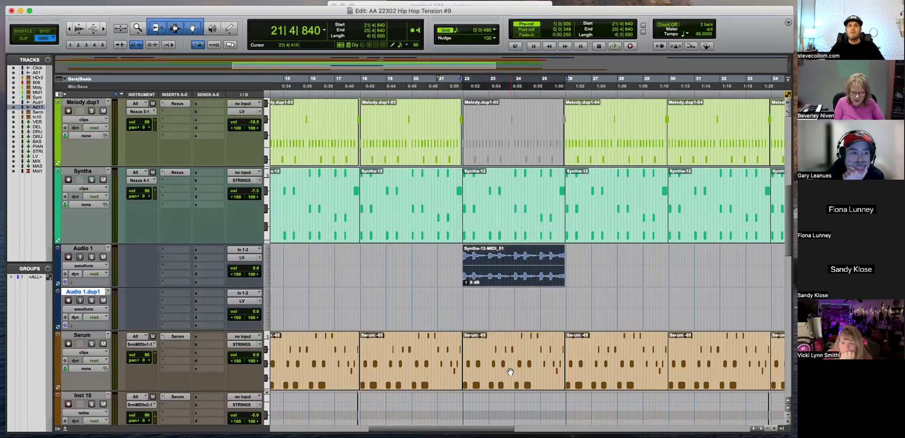
left_click(510, 372)
key("alt+shift+3")
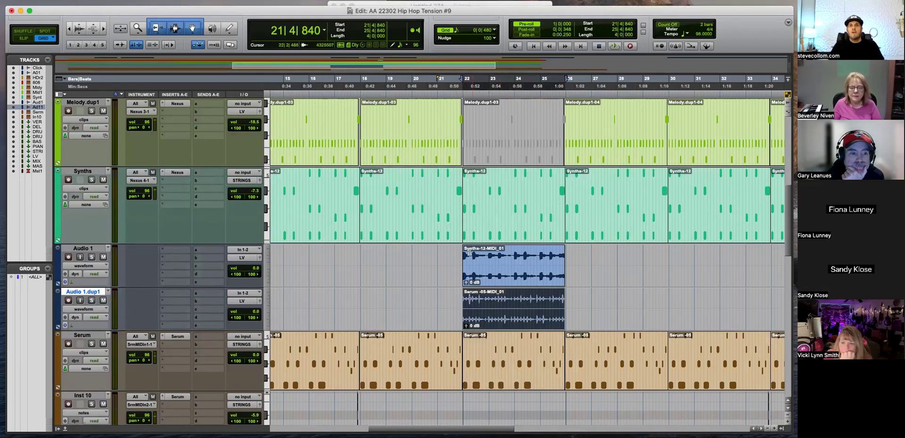
Open the AudioSuite Reverse processor clear of the new audio clips and select both clips on Audio 1 and Audio 1.dup1 for processing
left_click(499, 282)
left_click(505, 315, "shift")
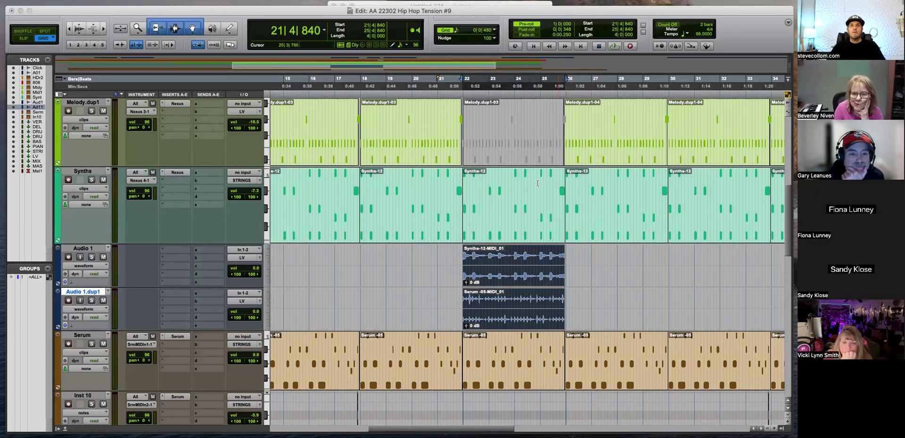
left_click(509, 265)
left_click(509, 276)
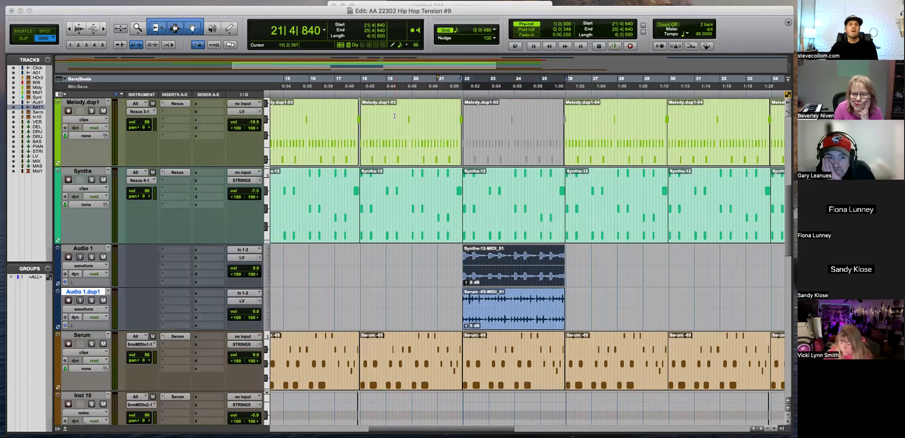
left_click_drag(205, 12, 217, 196)
left_click_drag(441, 198, 427, 9)
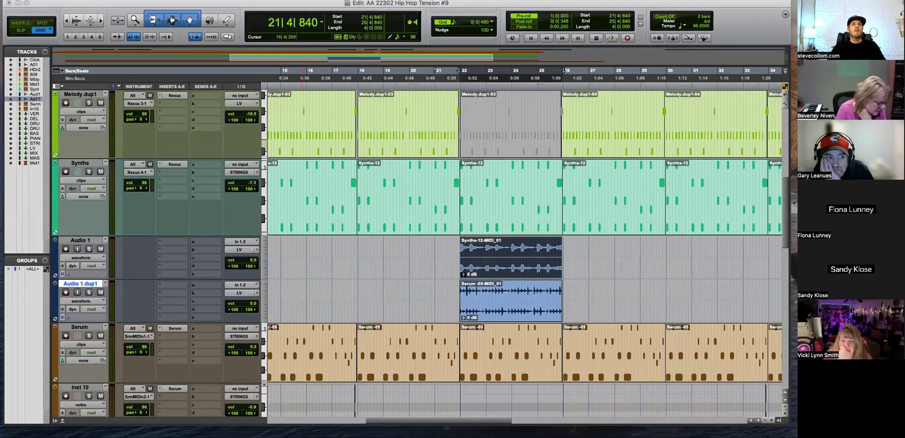
left_click(142, 0)
mouse_move(172, 115)
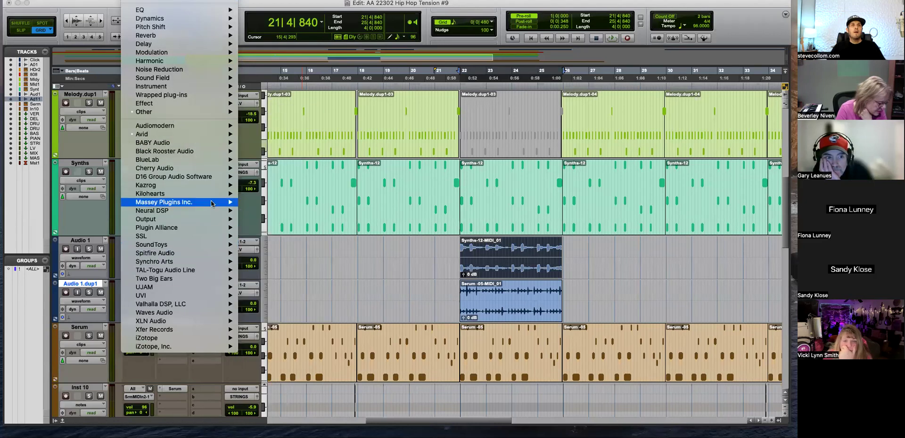
left_click(267, 290)
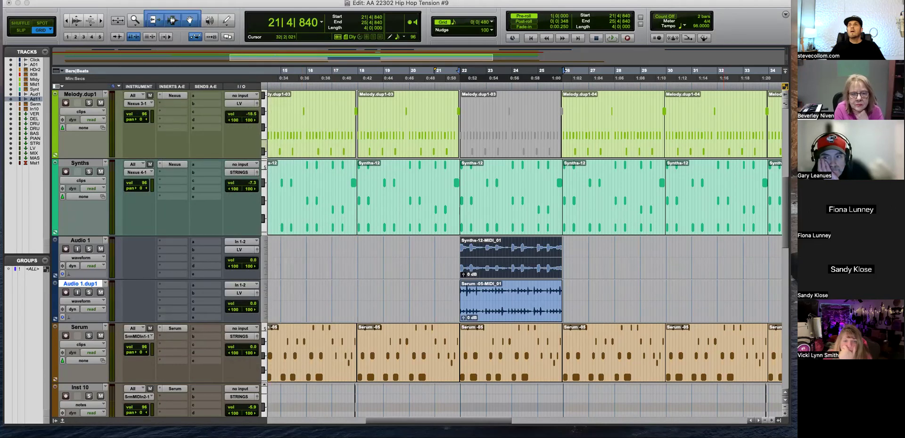
mouse_move(613, 159)
left_mouse_down()
mouse_move(615, 185)
mouse_move(627, 164)
left_mouse_up()
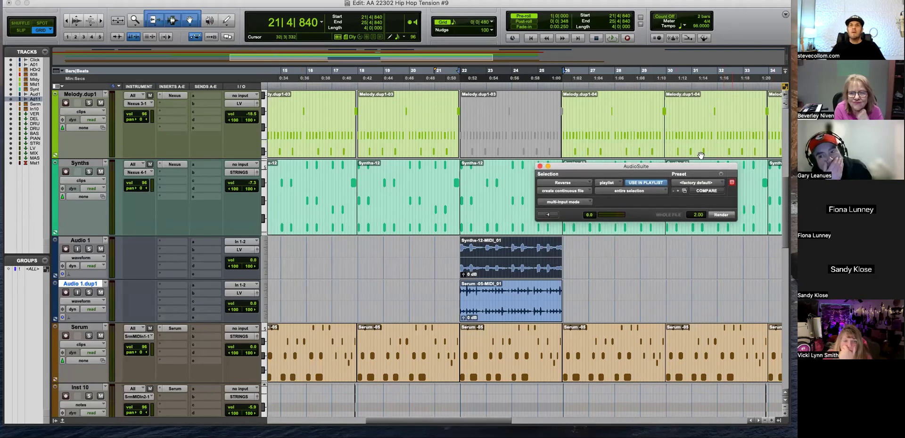
left_click_drag(698, 167, 695, 154)
left_click(518, 271)
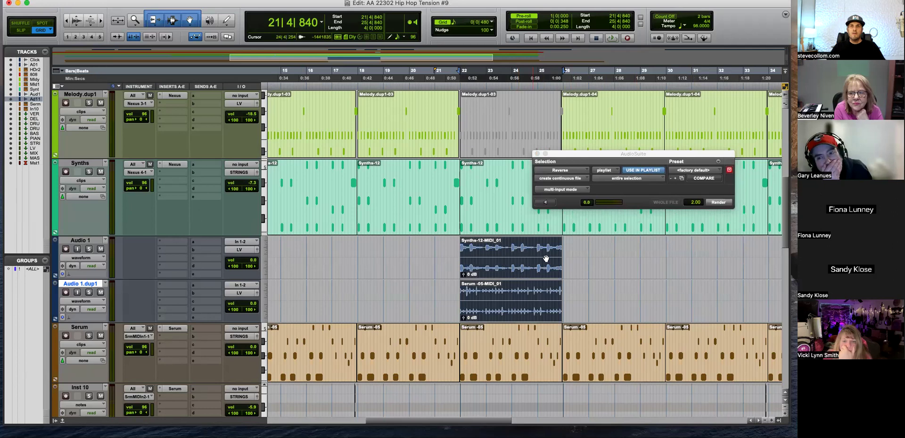
Render the Reverse effect on the Synths and Serum audio clips at bar 22, and close the AudioSuite window
left_click(718, 202)
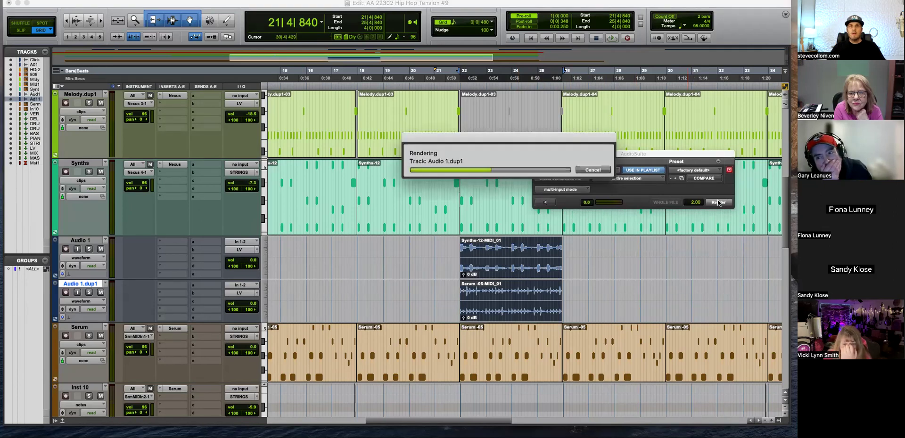
left_click(449, 261)
left_click(537, 154)
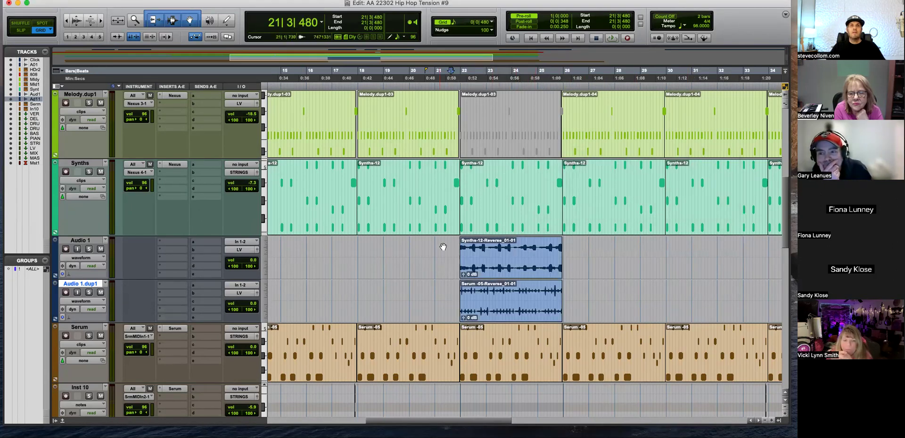
Mute the Synths and Serum MIDI clips at bar 22 and play the section with the reversed audio
left_click(473, 228)
key("super+m")
key("space")
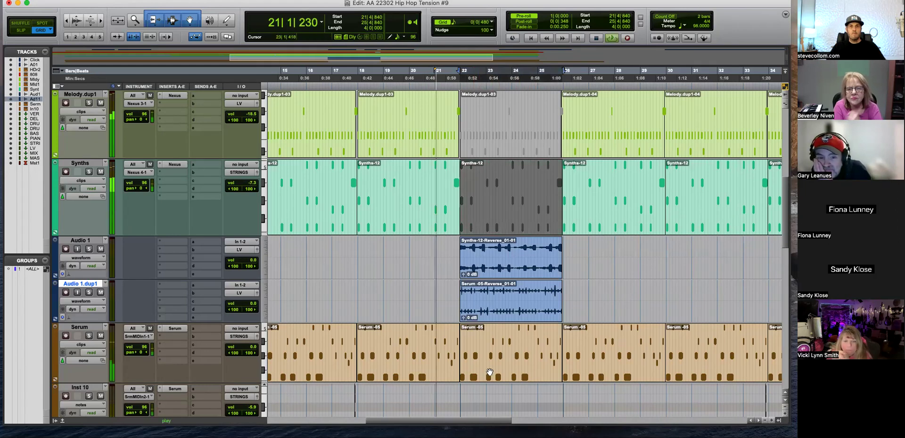
left_click(493, 368)
scroll(556, 325, "left", 3)
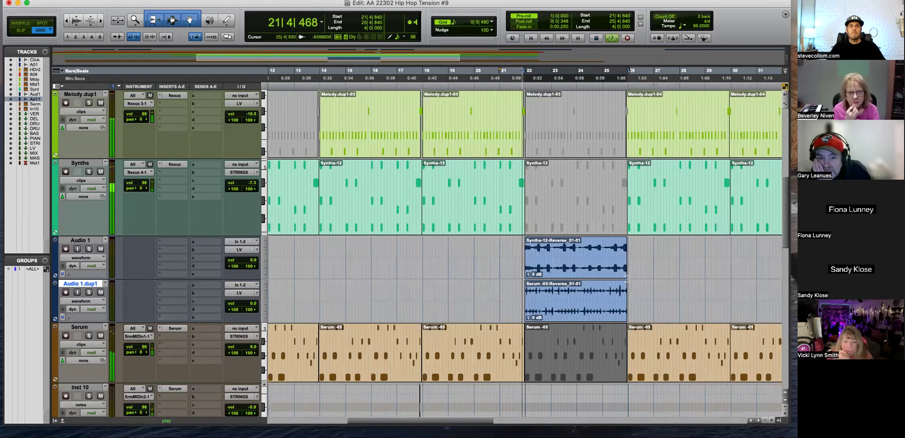
key("super+bracketright")
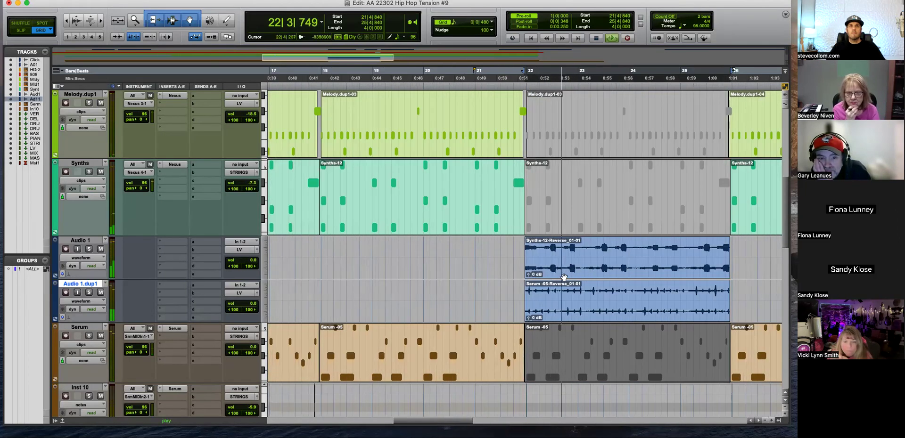
key("F4")
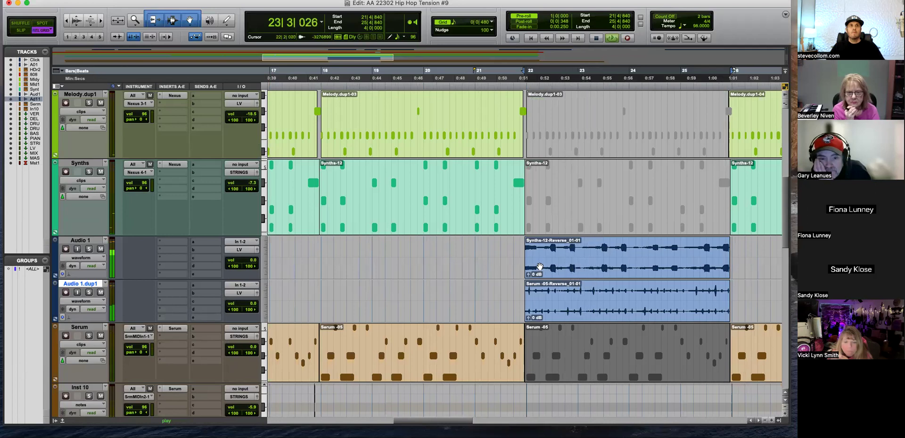
key("F4")
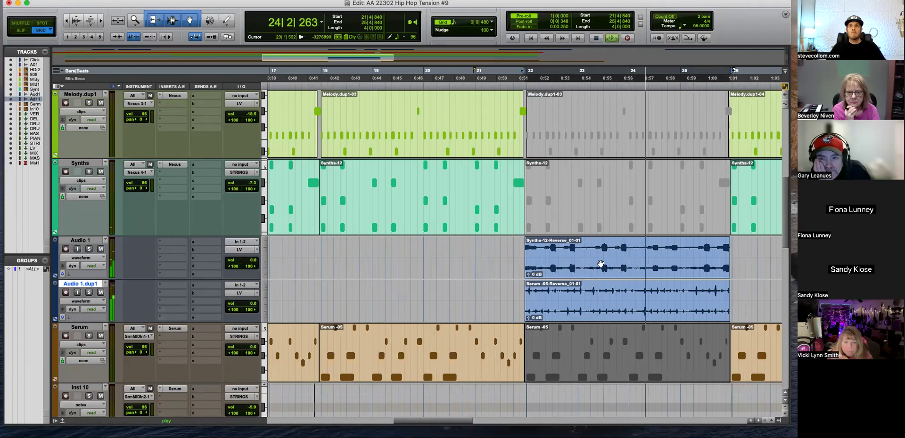
key("space")
Move the reversed Synths clip on Audio 1 earlier to about 21|4, using Slip mode
left_click(524, 259)
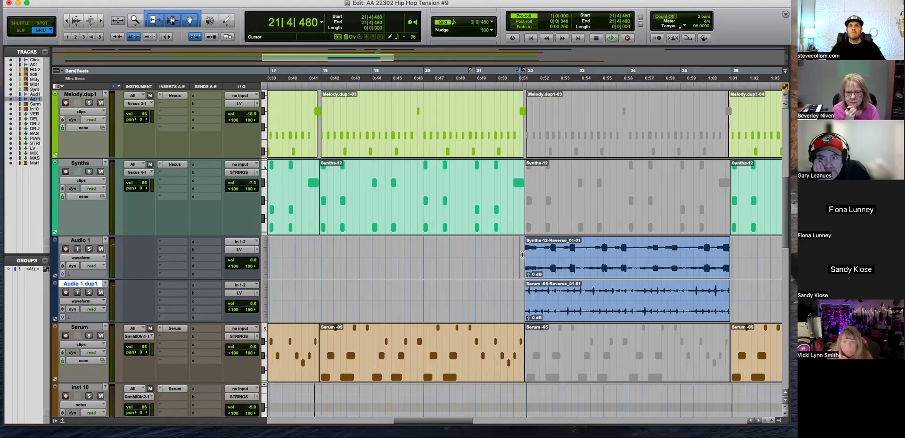
key("super+bracketright")
key("super+bracketright")
mouse_move(641, 273)
left_mouse_down()
mouse_move(656, 270)
mouse_move(626, 264)
left_mouse_up()
key("F2")
left_click(597, 245)
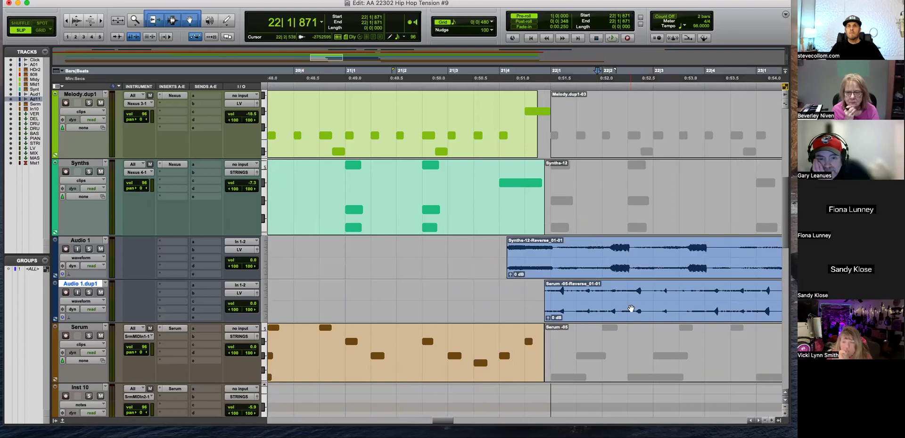
Mute the reversed Serum clip and move the reversed Synths clip to just after 22|1 during playback
left_click(607, 307)
left_click(483, 257)
key("space")
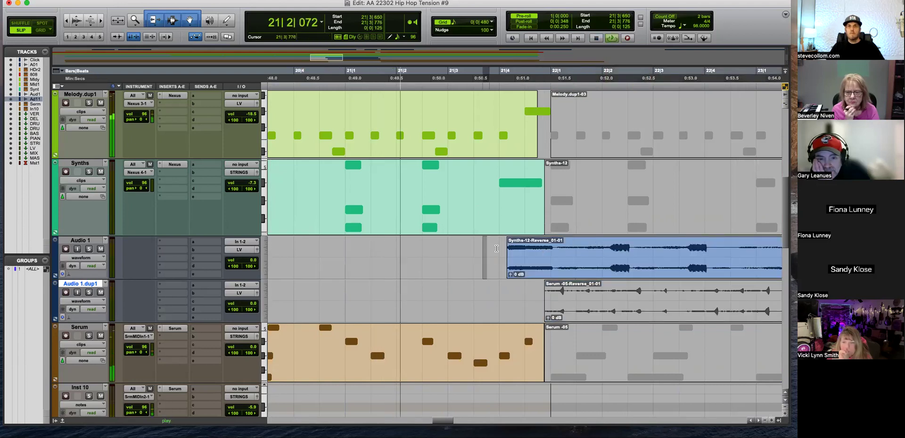
left_click_drag(529, 266, 575, 267)
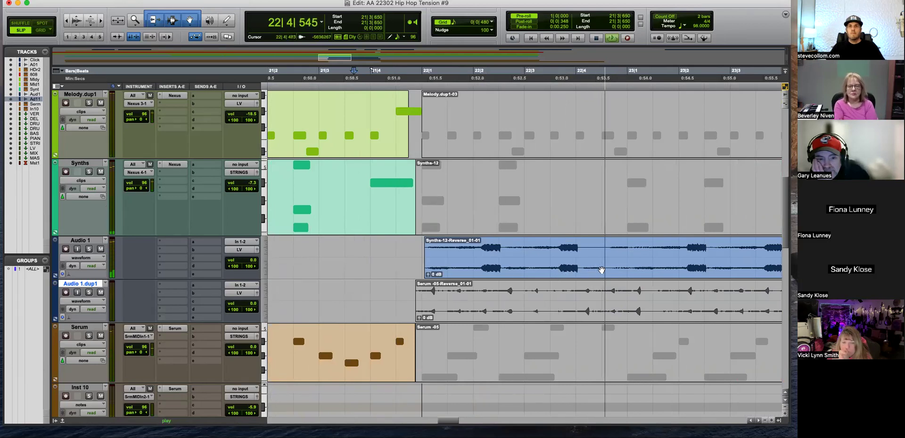
key("super+bracketleft")
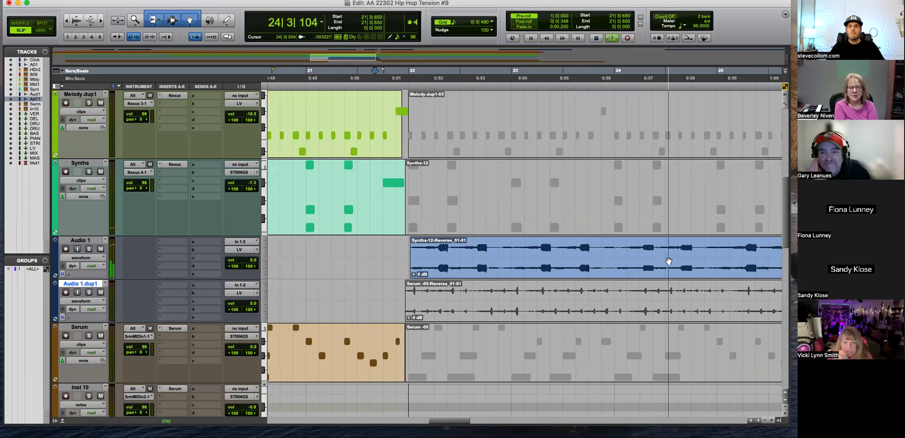
key("super+bracketleft")
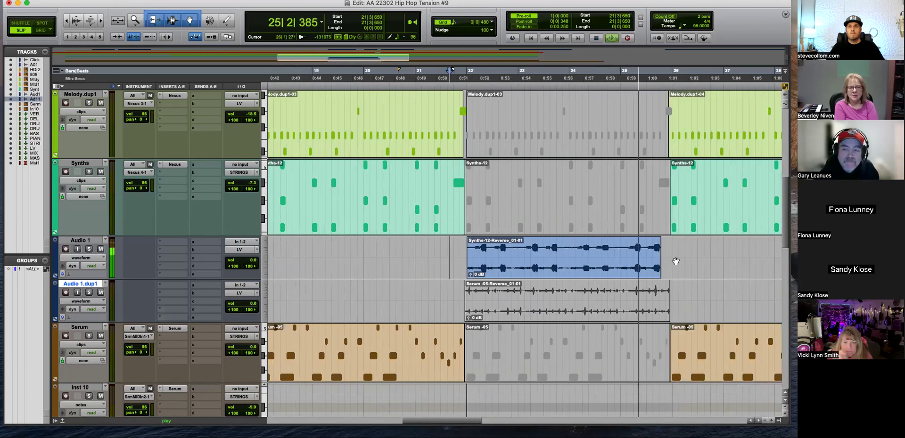
Shift the reversed Synths clip slightly later into bar 22 and play through the transition
left_click(464, 254)
key("super+bracketright")
key("super+bracketright")
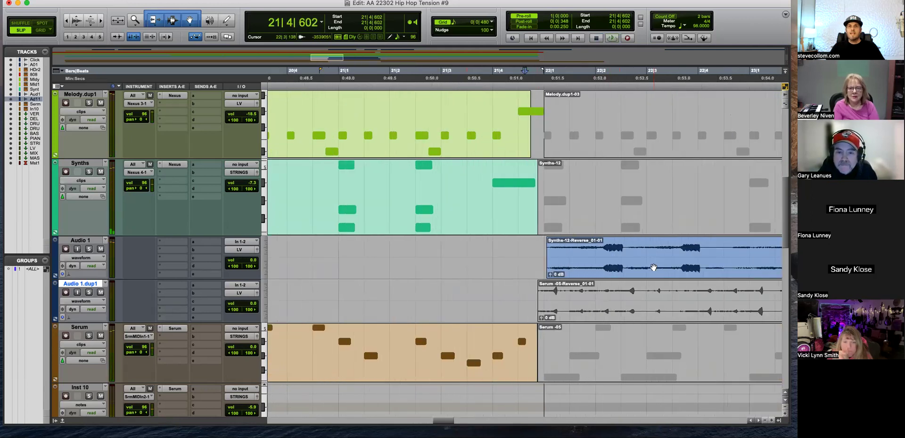
left_click(664, 255)
key("super+bracketleft")
key("space")
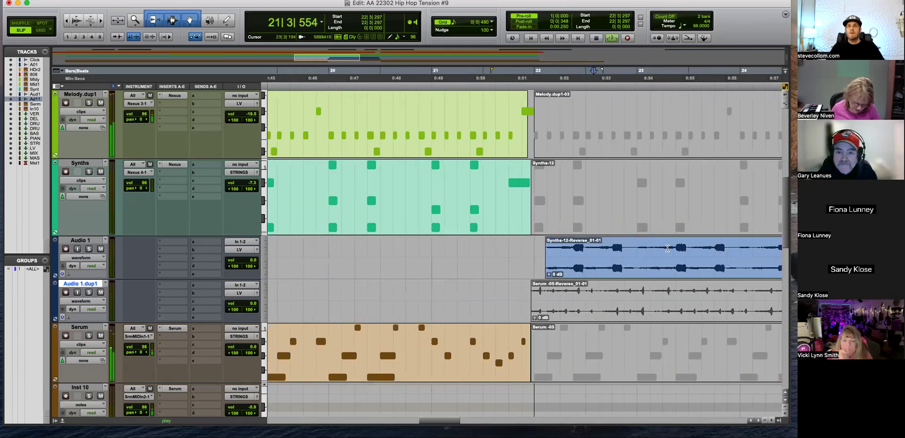
key("super+bracketleft")
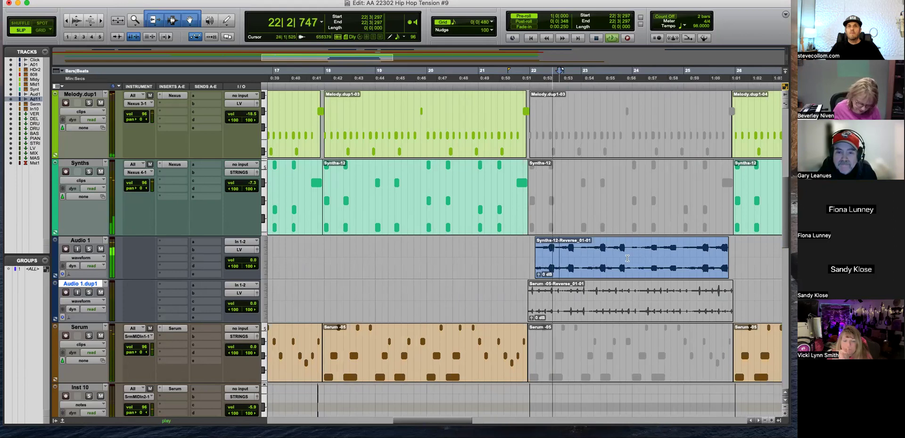
Extend the beginning of the reversed Synths clip into bar 21 and move the clip earlier to start at 21|2|448
left_click(546, 272)
key("space")
left_click(549, 266)
key("super+bracketright")
key("space")
key("super+bracketright")
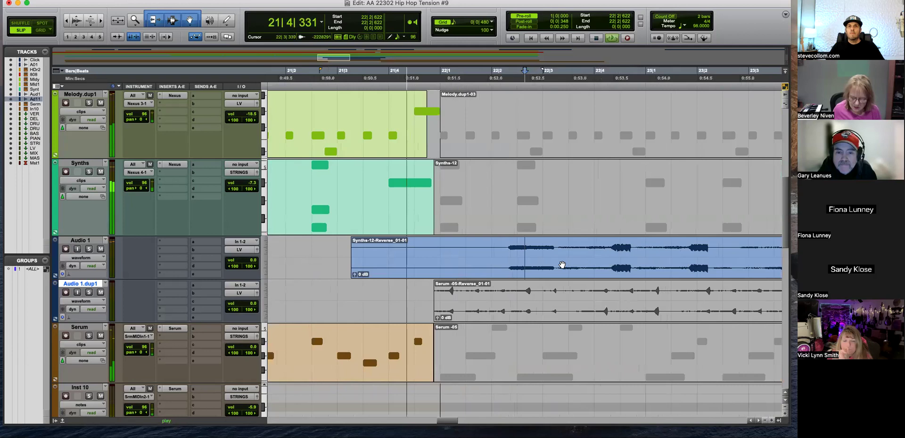
left_click_drag(556, 264, 524, 273)
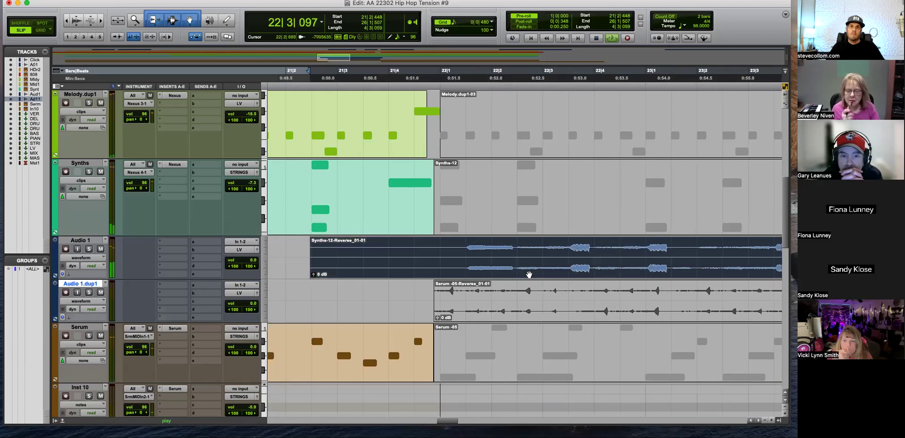
Audition the reversed Synths clip and move it slightly earlier so its audible part lines up with bar 22
key("r")
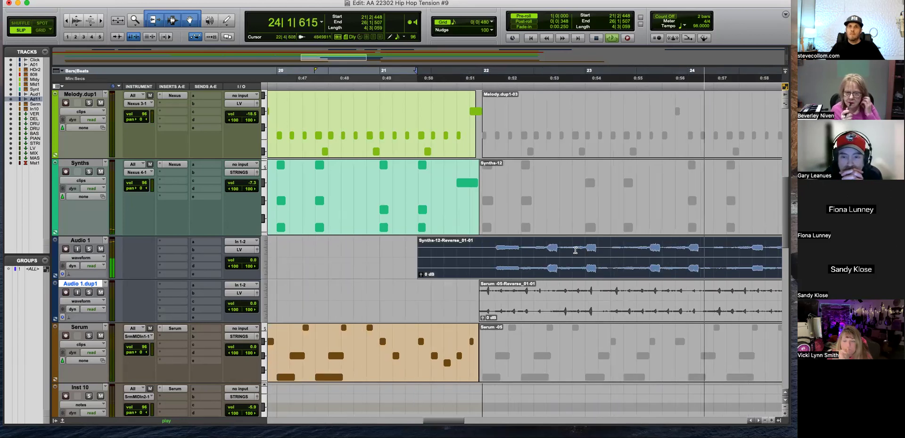
key("r")
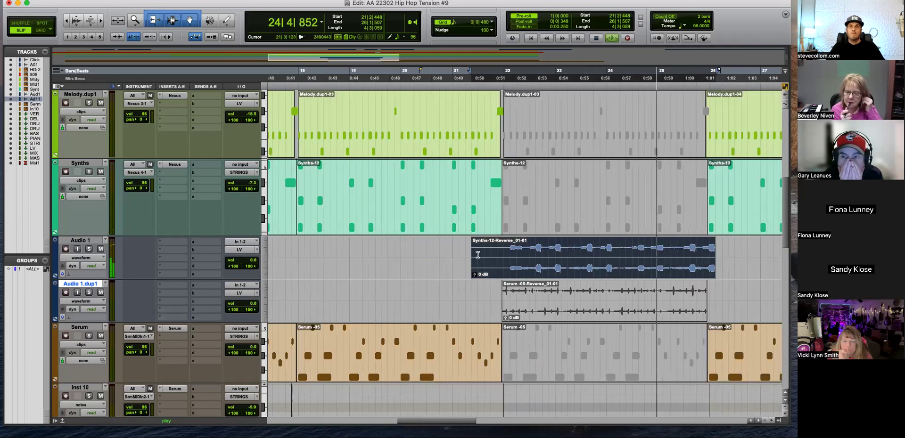
key("r")
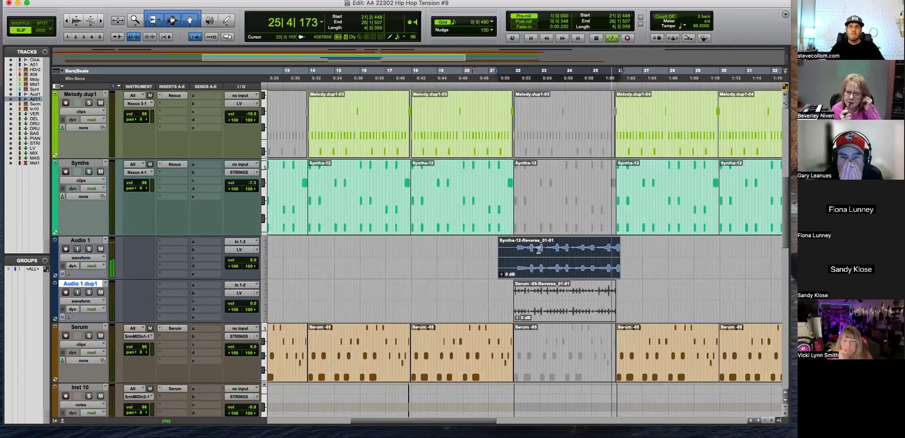
left_click(520, 252)
key("t")
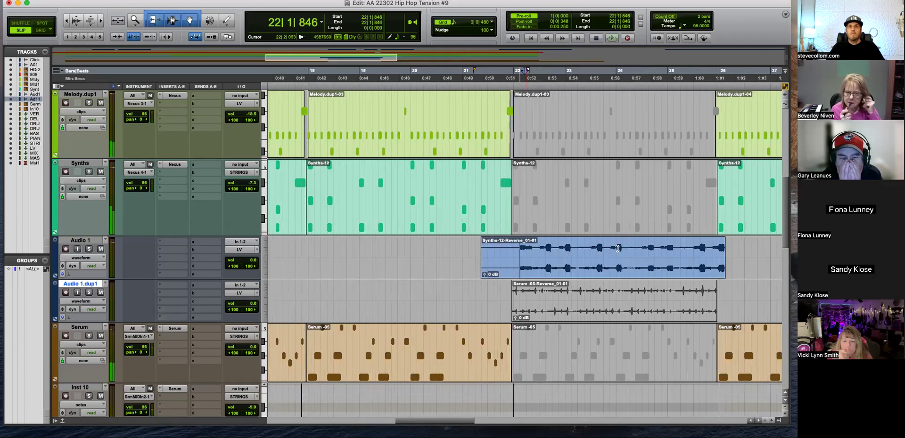
key("t")
left_click_drag(606, 262, 596, 270)
left_click(527, 252)
key("r")
Insert the Waves H-Delay (stereo) multichannel plug-in on the Audio 1 track
left_click(167, 249)
mouse_move(193, 250)
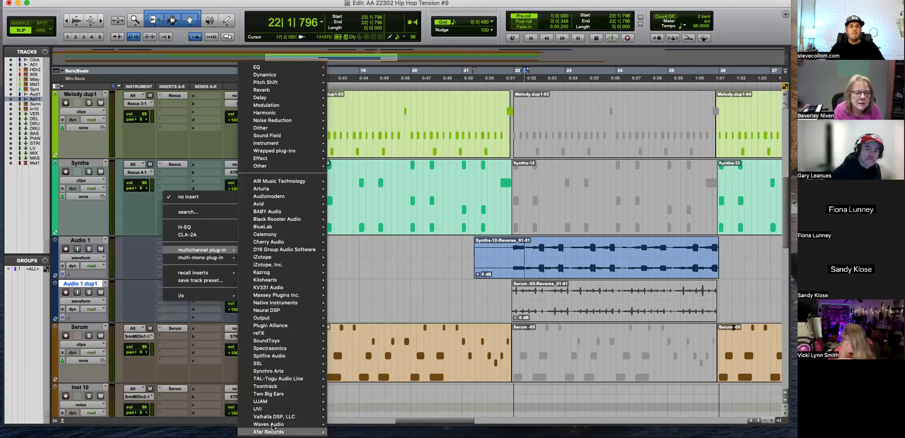
mouse_move(269, 424)
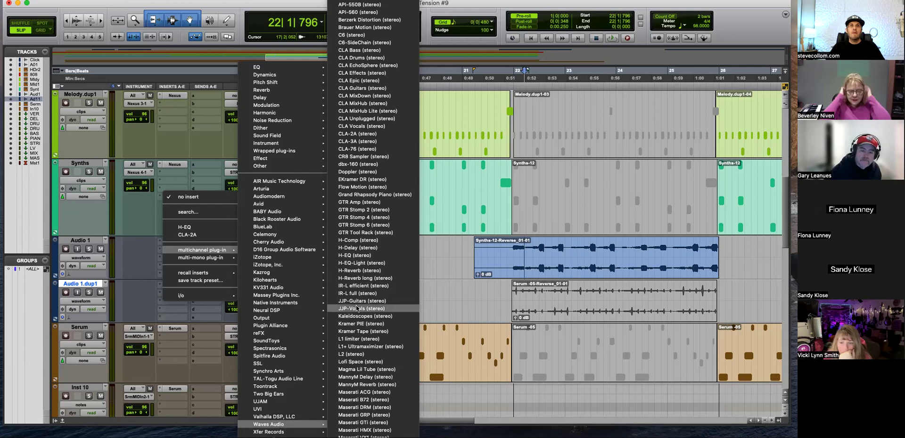
left_click(354, 248)
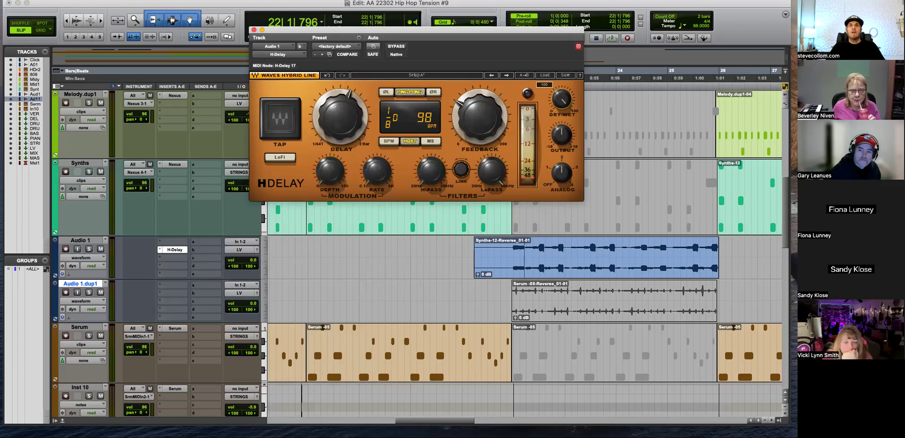
Delete the quiet portion of the reversed Synths clip that precedes bar 22
left_click(457, 249)
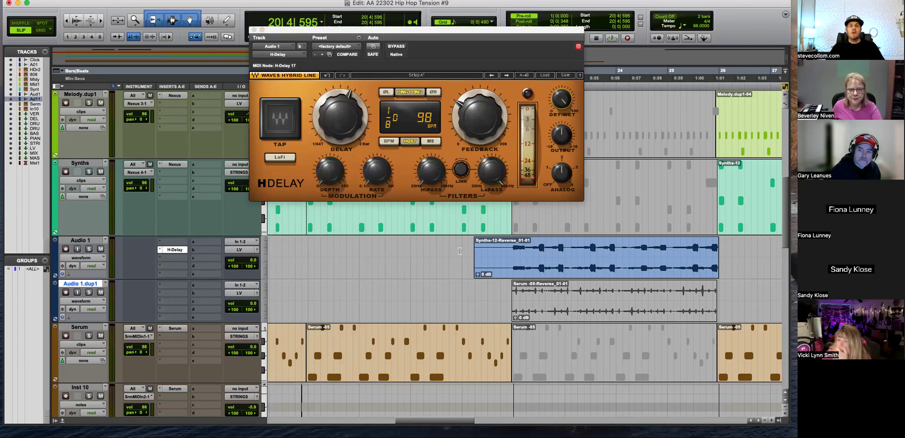
left_click_drag(458, 249, 510, 249)
key("Delete")
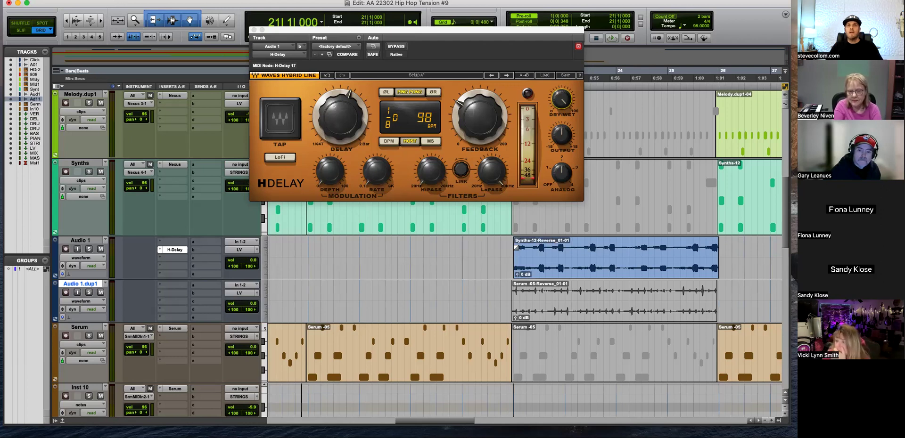
Extend the reversed Synths clip slightly before bar 22 with a short fade-in in Slip mode, and play it
key("F2")
left_click_drag(514, 253, 513, 243)
left_click(492, 244)
key("space")
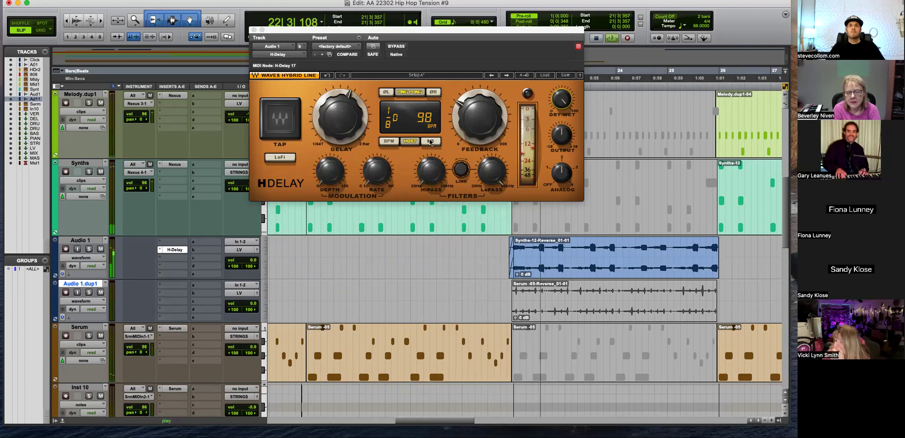
Turn off H-Delay's ping-pong mode, set its timing to BPM, and replay the transition into bar 22
left_click(413, 96)
left_click(389, 141)
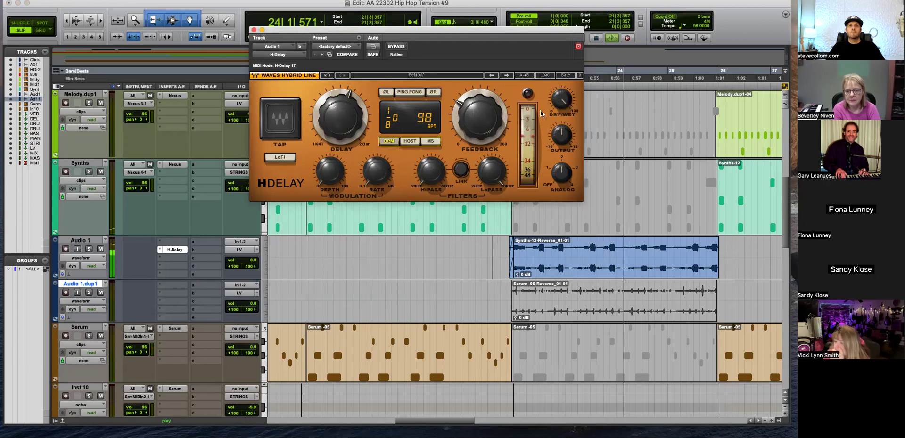
mouse_move(561, 100)
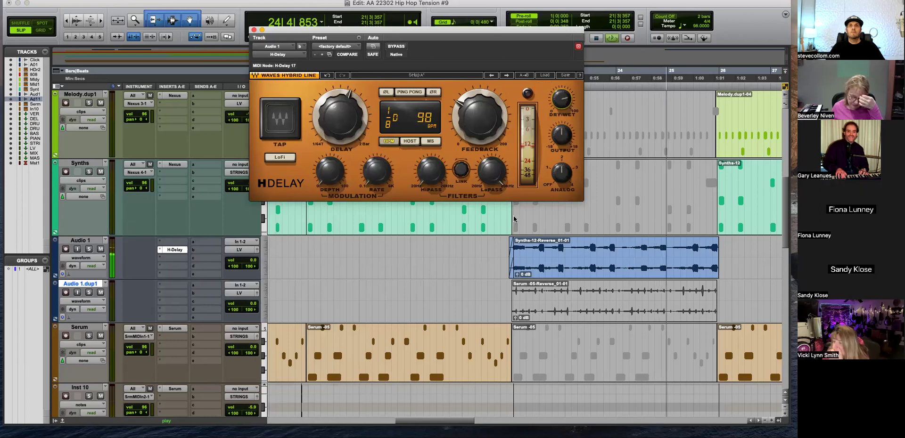
left_click(501, 245)
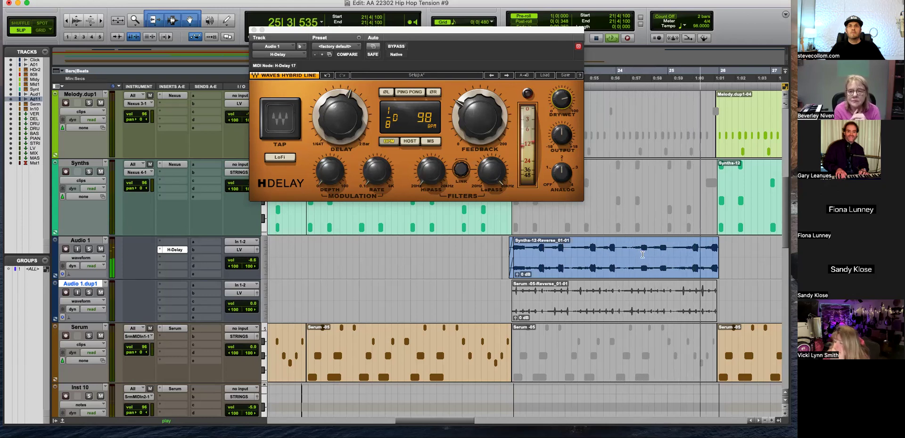
key("space")
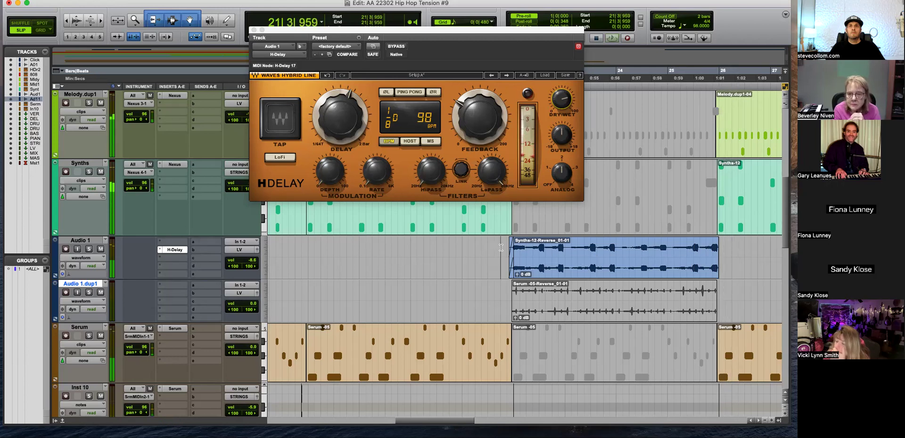
Unmute the reversed Serum clip and copy H-Delay from Audio 1 to Audio 1.dup1 during playback
left_click(538, 321)
left_click(504, 287)
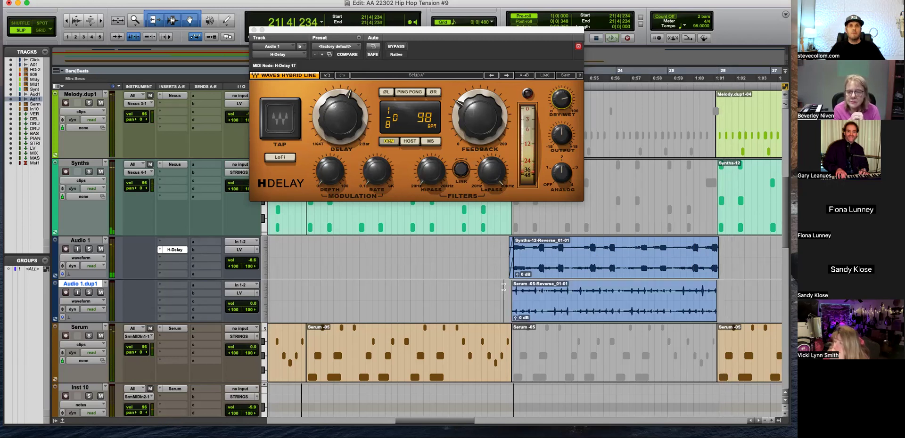
key("space")
left_click_drag(173, 250, 170, 295)
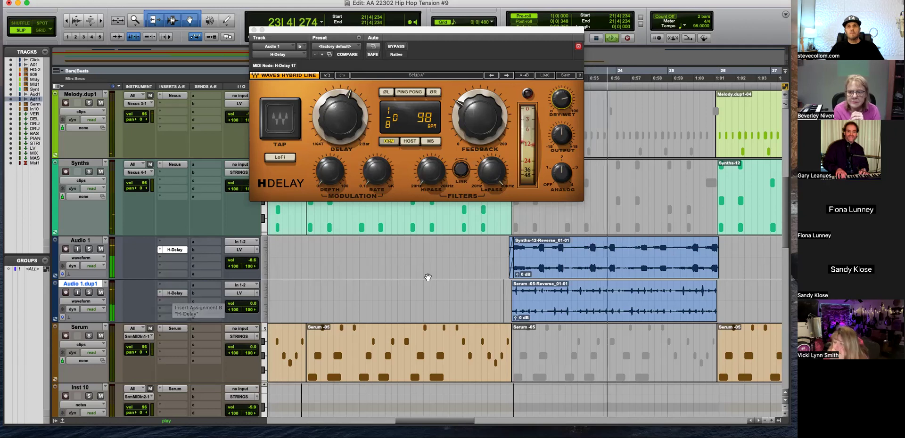
key("super+bracketleft")
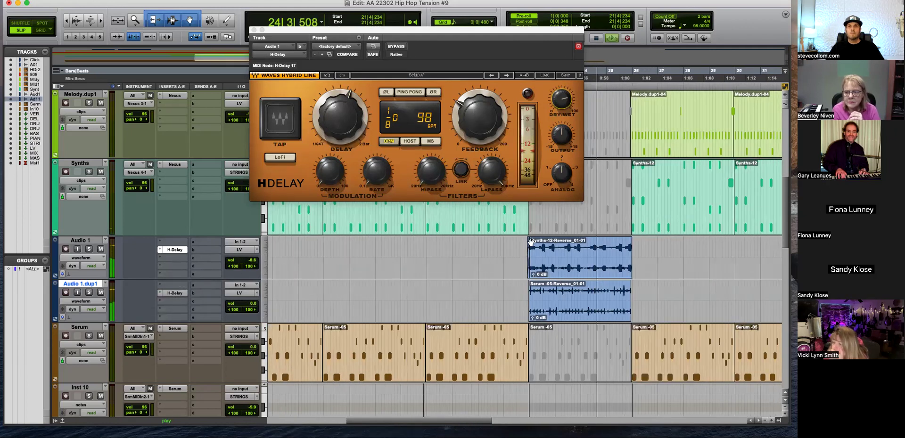
Mute the Audio 1 track and replay the transition into bar 22
left_click(175, 249)
left_click(101, 249)
key("space")
scroll(537, 235, "up", 3)
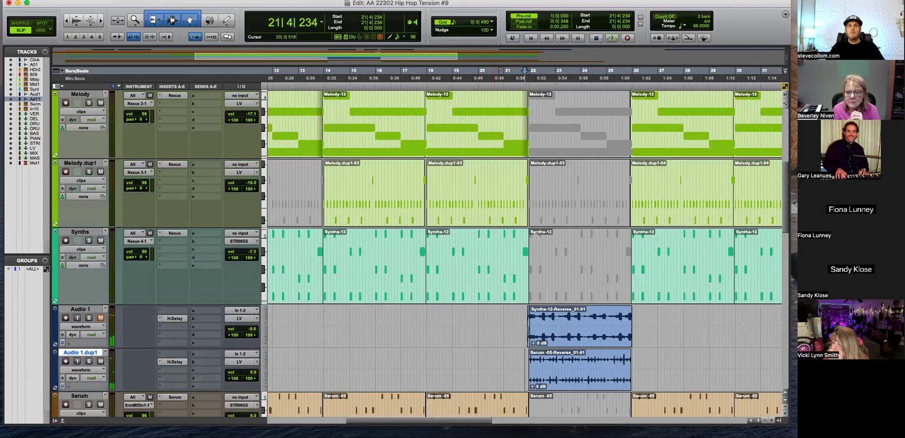
scroll(567, 154, "up", 3)
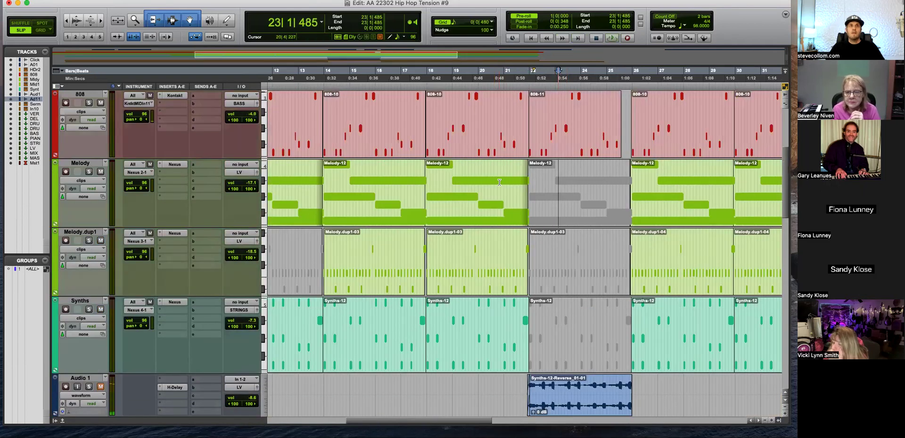
Duplicate Audio 1 with its inserts and move the original, cleared of its reversed clip, directly below the Melody track
left_click(551, 215)
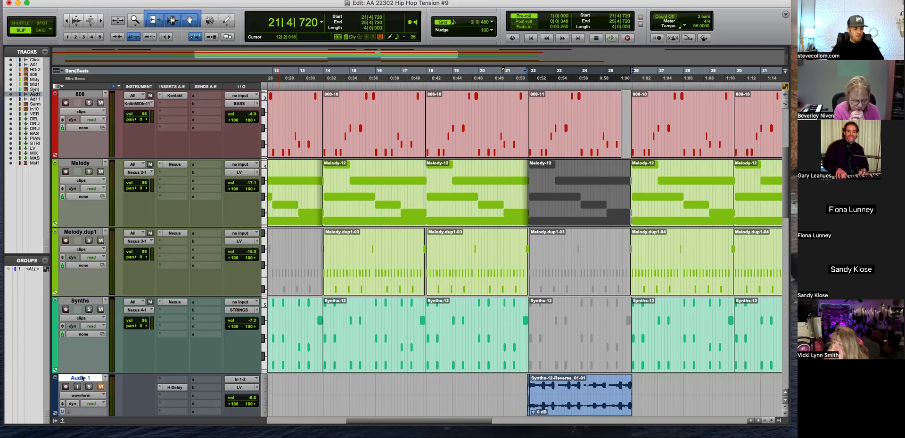
key("alt+shift+d")
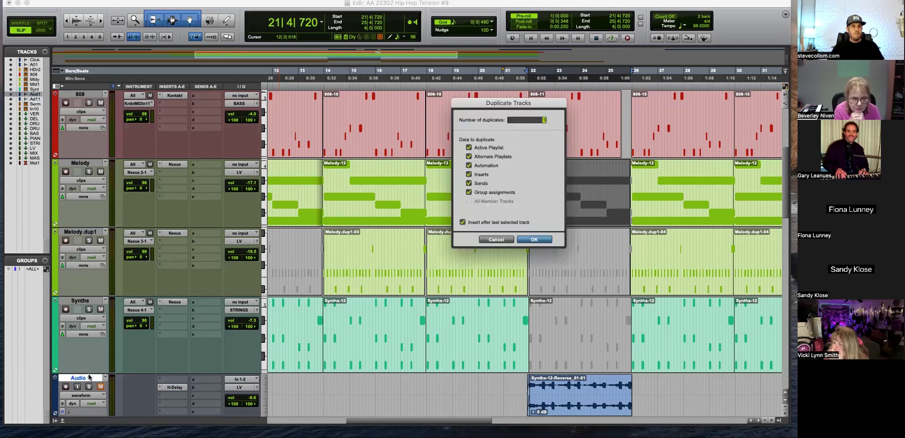
left_click(532, 239)
scroll(581, 257, "down", 1)
key("Delete")
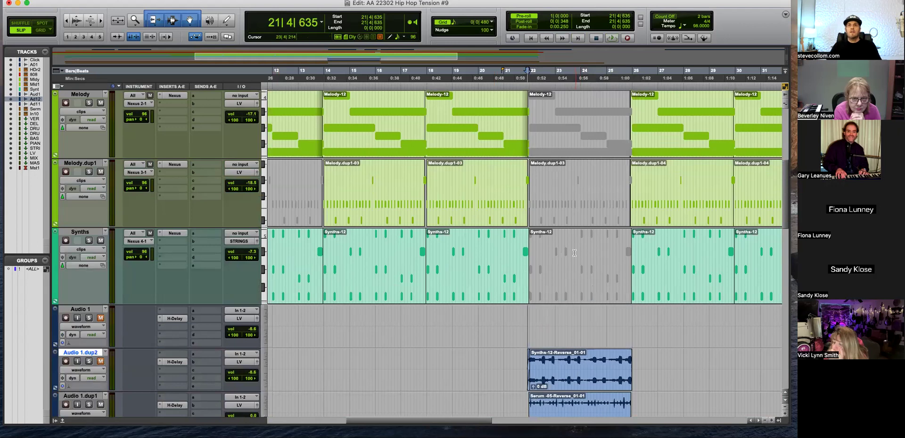
left_click_drag(82, 305, 83, 161)
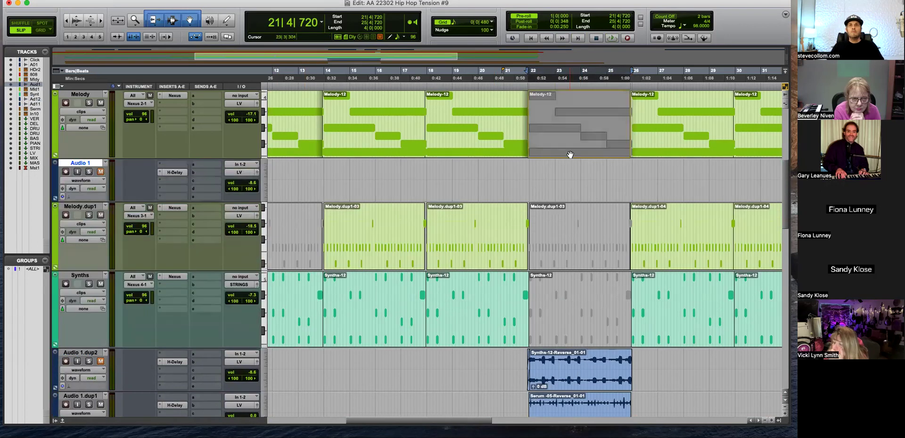
Unmute the Melody clip at bar 22, render it as audio at the same position on Audio 1, and play the transition
left_click(576, 116)
key("super+bracketright")
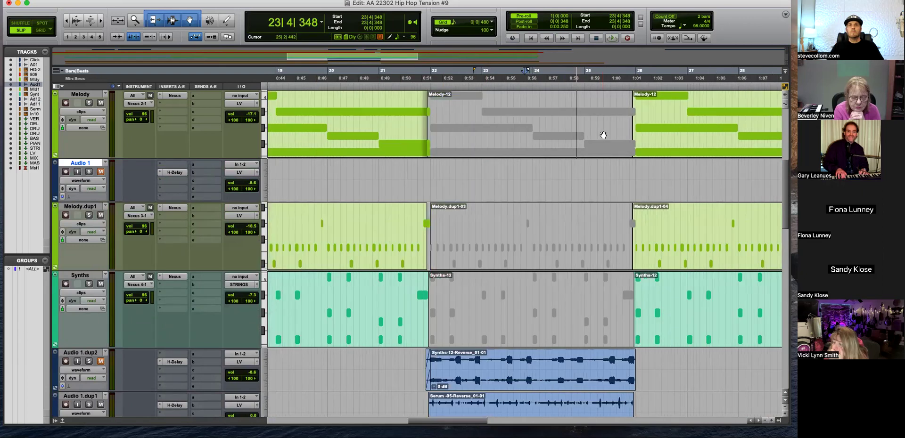
left_click(569, 138)
key("super+m")
key("alt+shift+3")
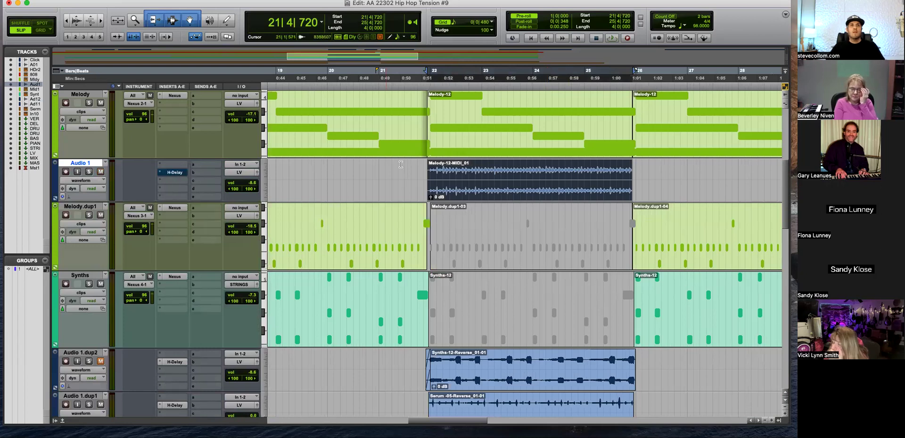
left_click(417, 168)
key("space")
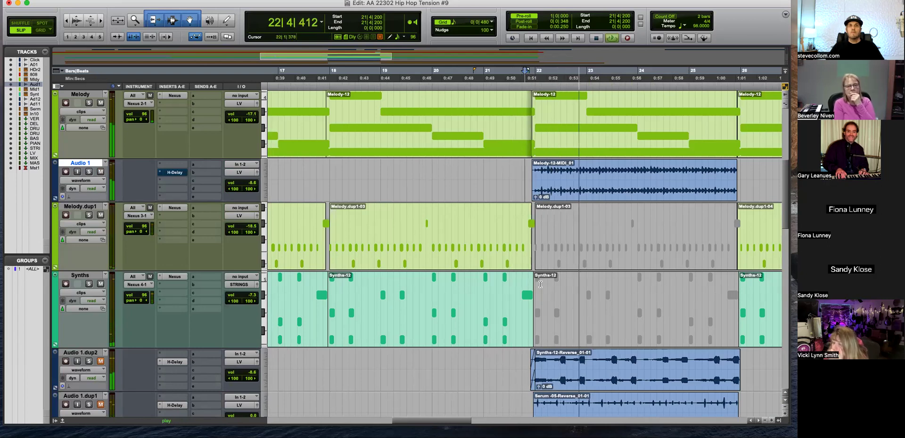
key("super+bracketleft")
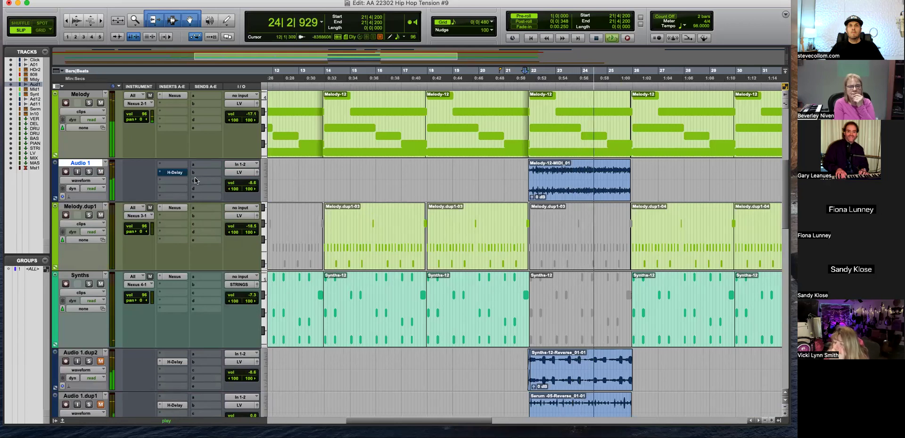
key("space")
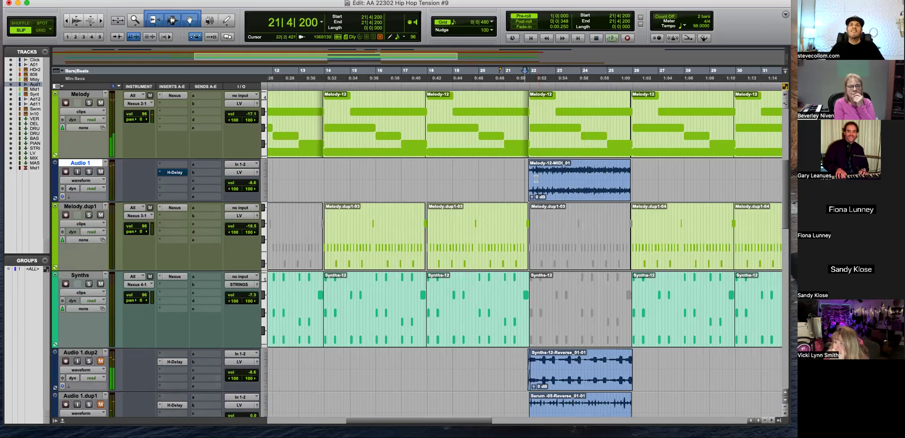
left_click(536, 179)
key("super+bracketright")
key("super+bracketright")
key("super+bracketright")
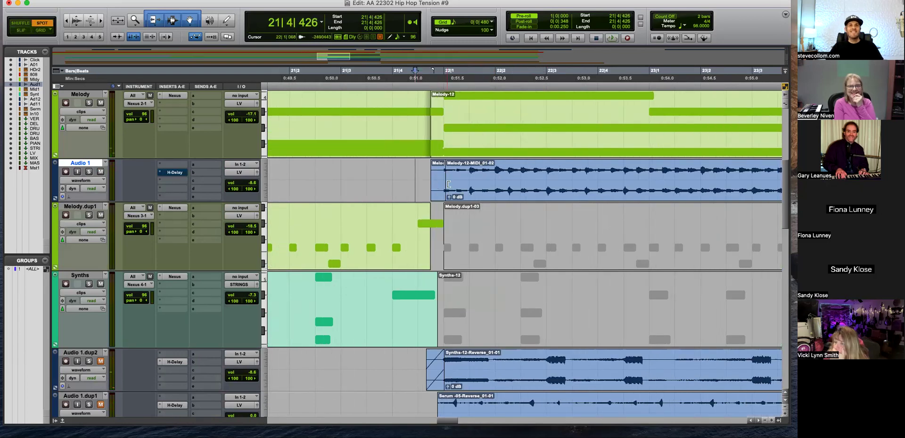
left_click(478, 197)
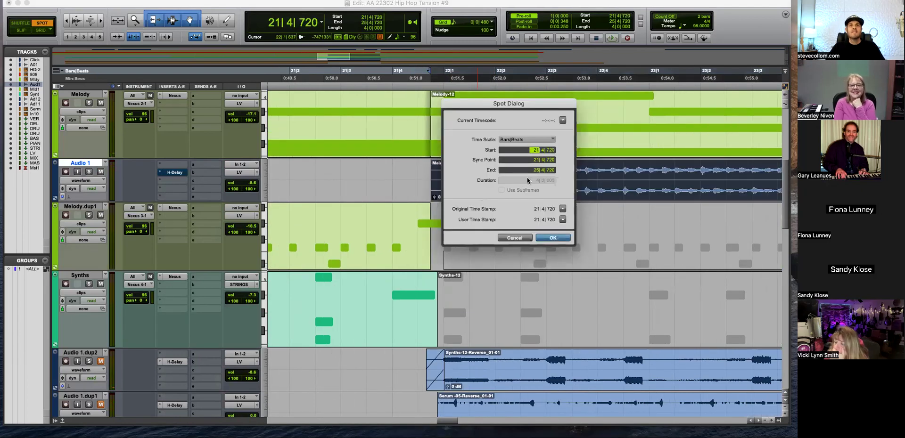
left_click(526, 236)
key("super+bracketleft")
key("super+bracketleft")
key("super+bracketleft")
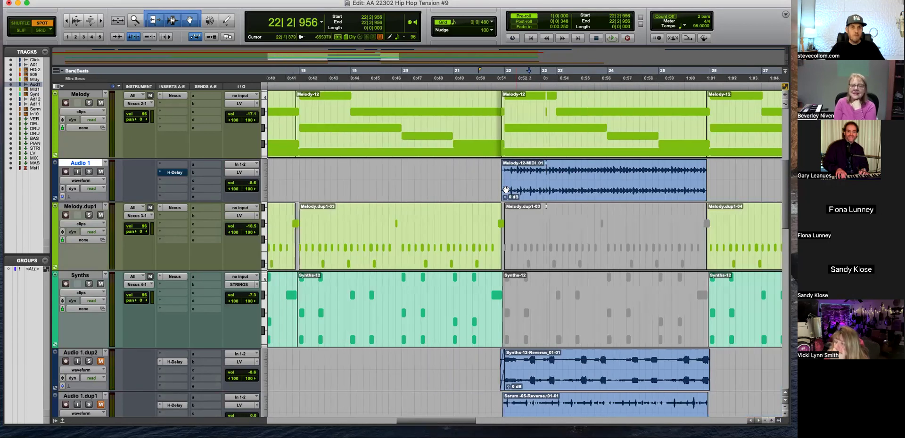
Reverse the rendered Melody clip on Audio 1 in place with AudioSuite Reverse in Grid mode, and play the transition
left_click(539, 193)
left_click(517, 237)
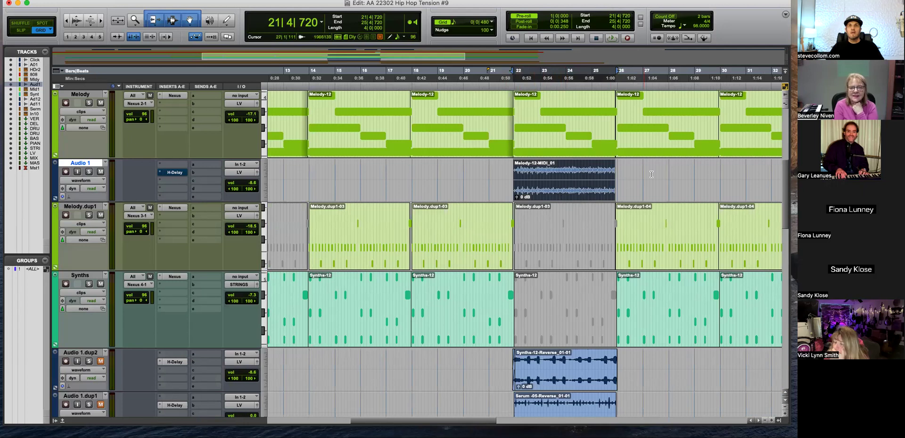
key("alt+shift+r")
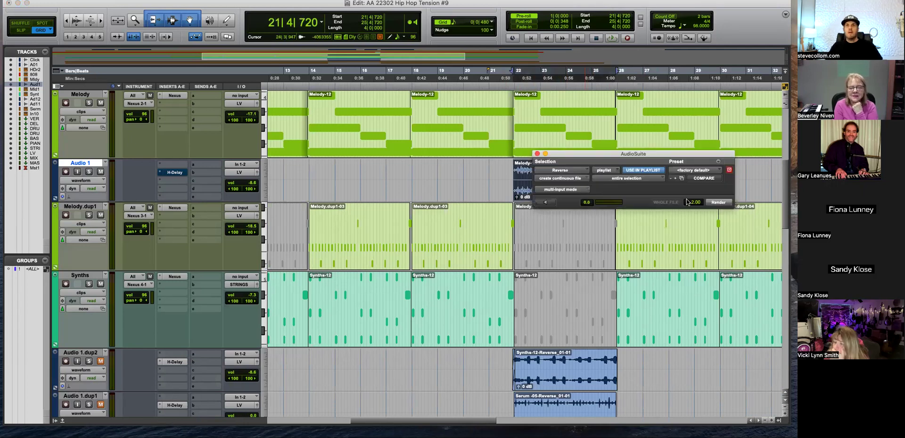
key("space")
left_click(537, 153)
key("super+bracketright")
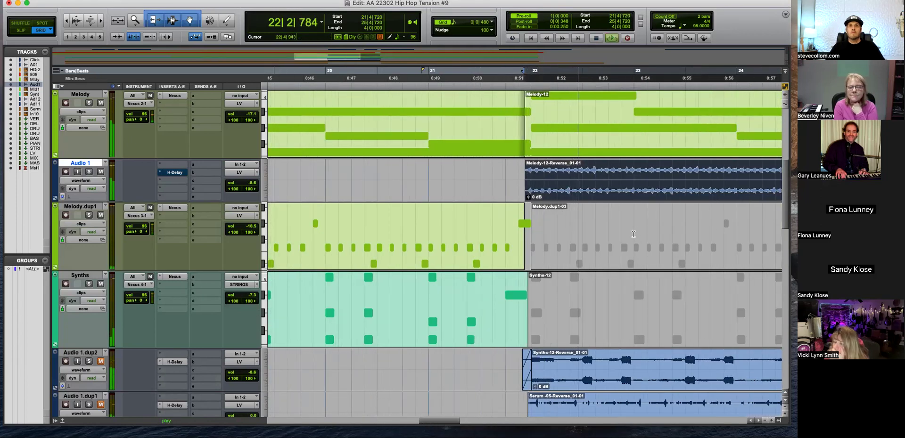
key("super+bracketleft")
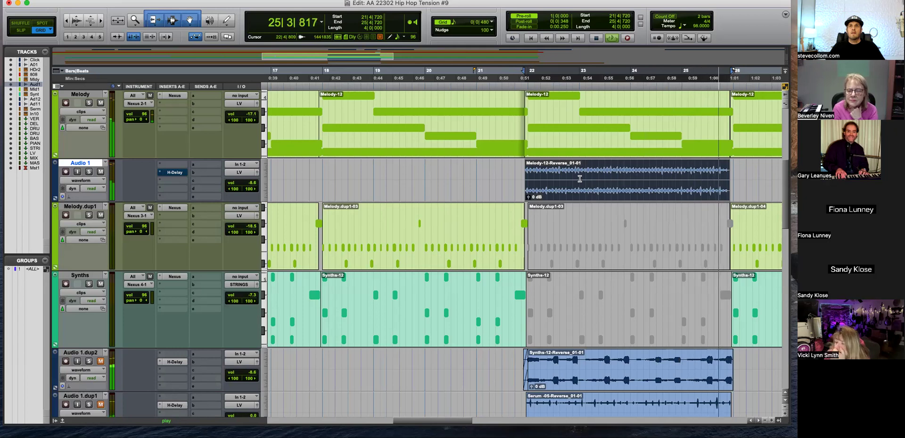
Add a short fade-in at the start of the reversed Melody clip on Audio 1 in Slip mode
left_click(522, 171)
key("super+bracketright")
key("super+bracketright")
key("super+bracketright")
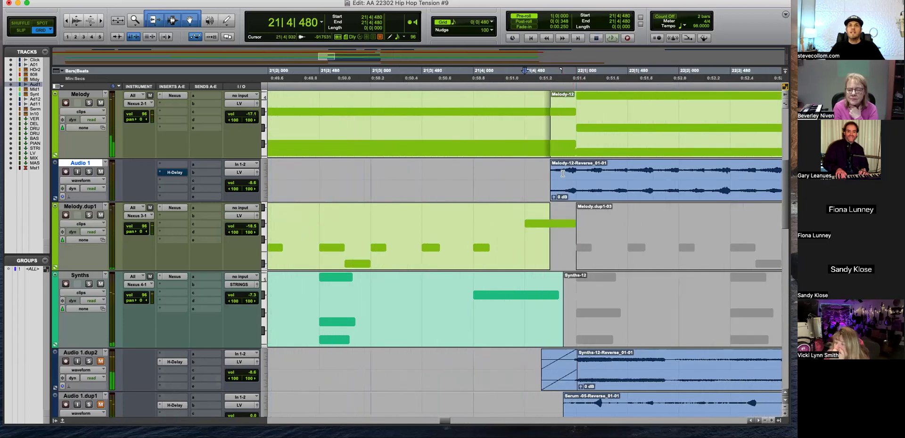
left_click_drag(552, 164, 578, 165)
left_click(531, 176)
Move the Audio 1 track down so it sits directly above Audio 1.dup2
key("r")
key("r")
key("r")
left_click_drag(82, 163, 85, 349)
scroll(398, 302, "down", 3)
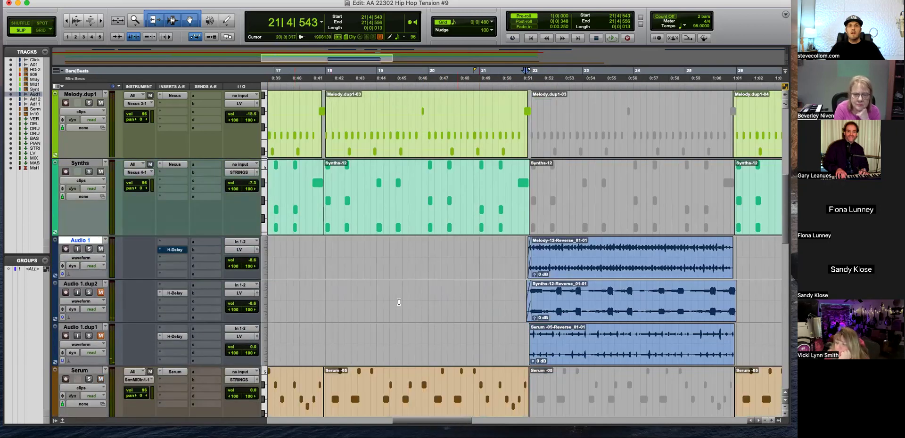
Lower the volume of Audio 1.dup1 and insert ValhallaVintageVerb on it with the mix at 76.8 %
left_click_drag(253, 347, 253, 361)
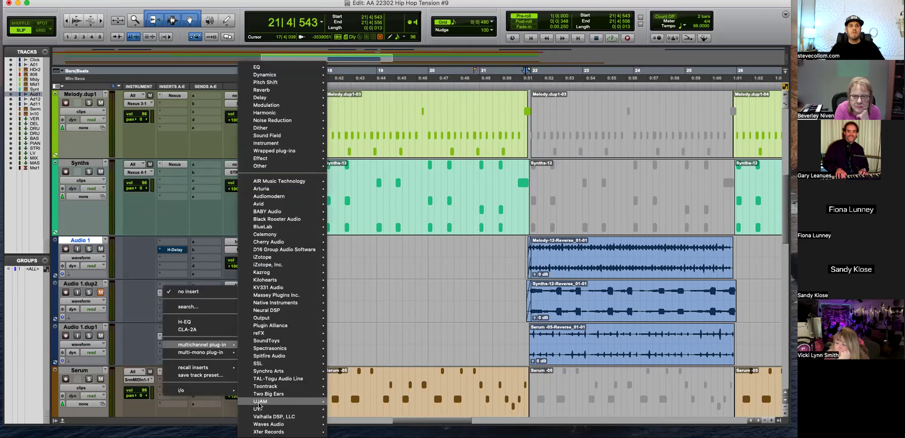
mouse_move(292, 417)
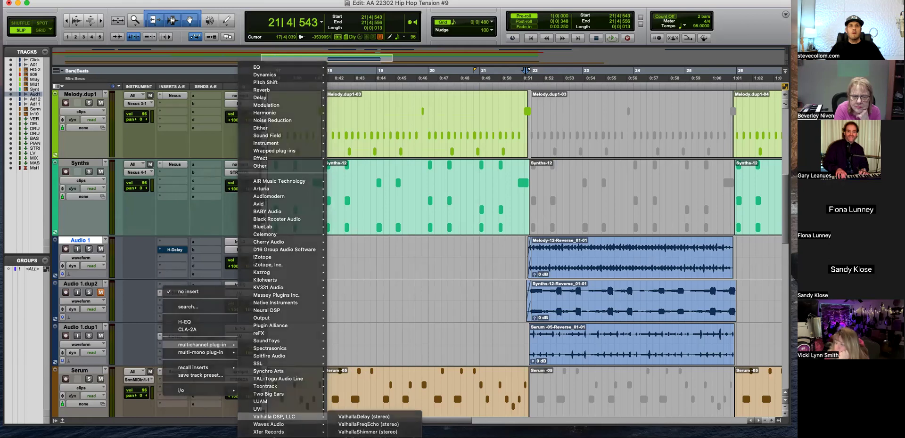
left_click(368, 434)
key("space")
left_click_drag(278, 127, 277, 139)
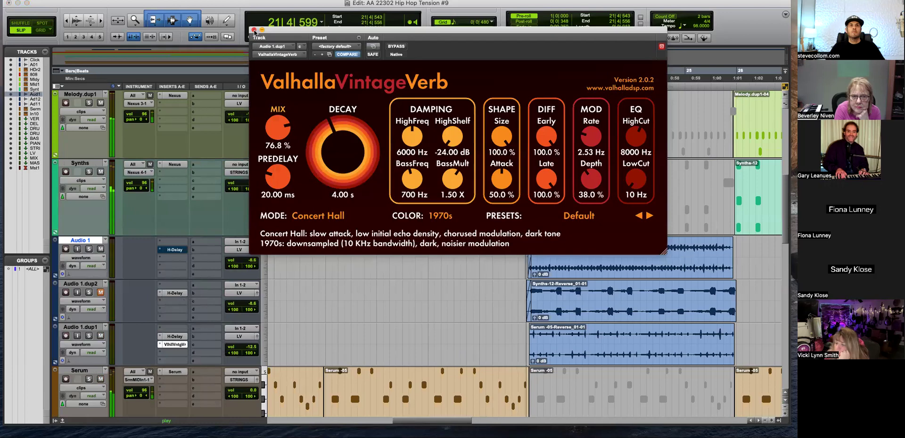
left_click(553, 336)
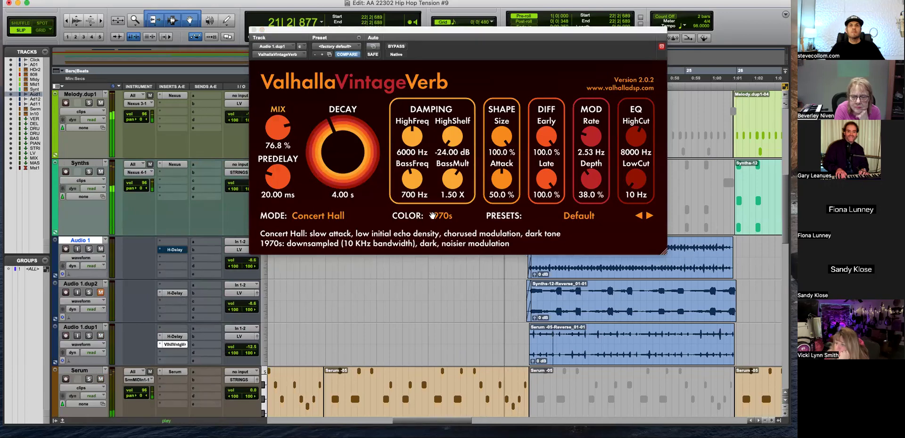
left_click(254, 29)
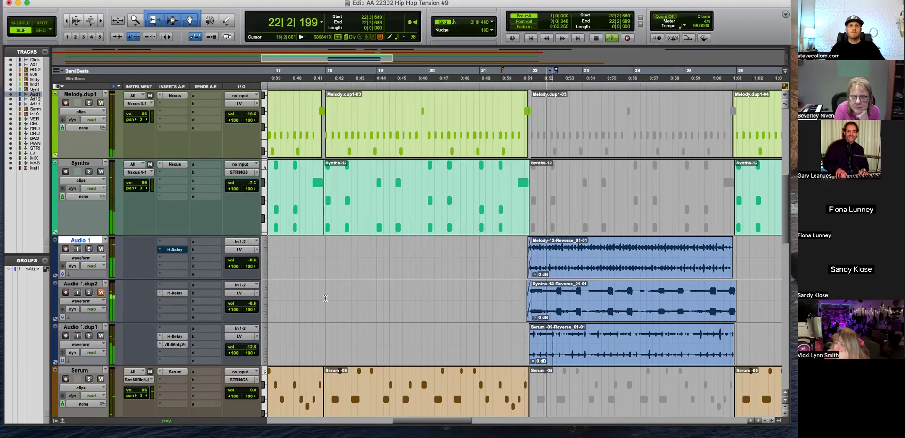
Lower the volume of Audio 1.dup1 to -24.8 while playing the transition
left_click_drag(246, 347, 252, 358)
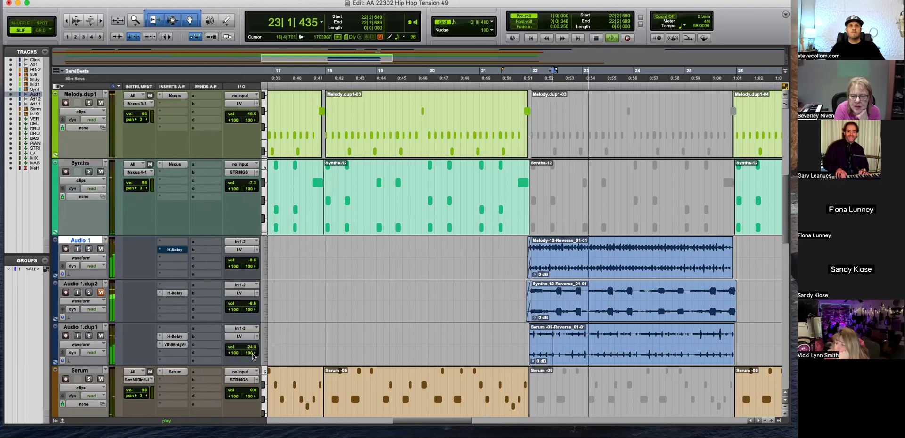
key("super+bracketleft")
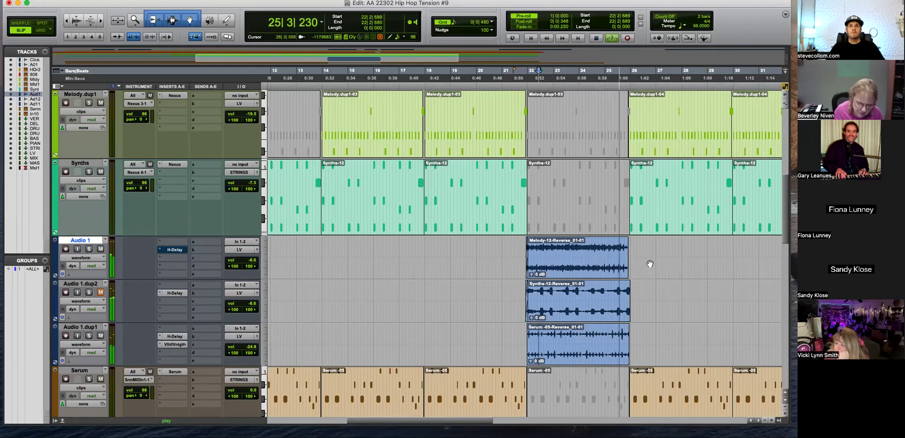
key("space")
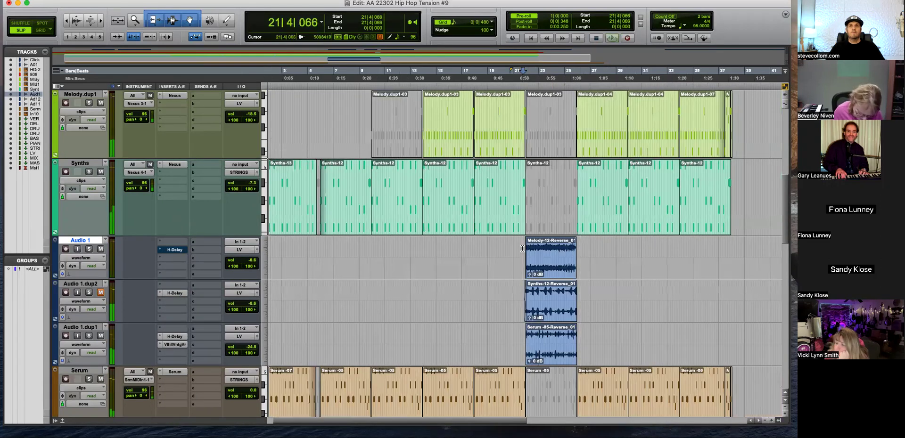
Copy ValhallaVintageVerb from Audio 1.dup1 to Audio 1, leaving one empty insert slot between it and H-Delay
key("super+bracketright")
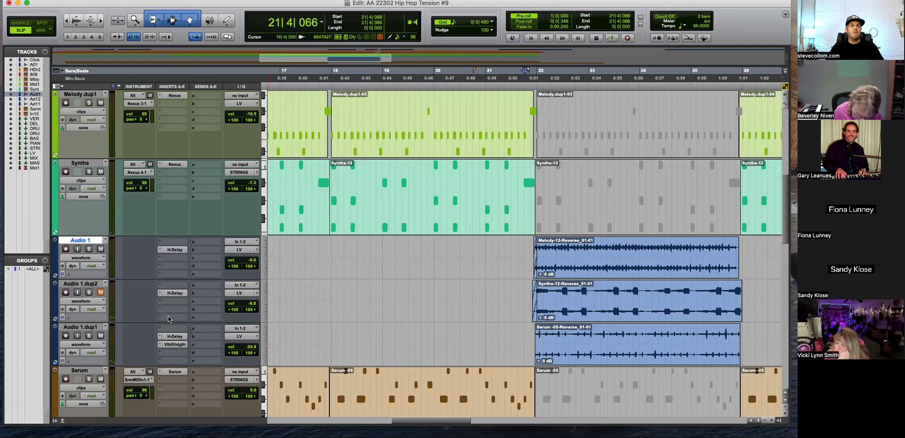
left_click(174, 258)
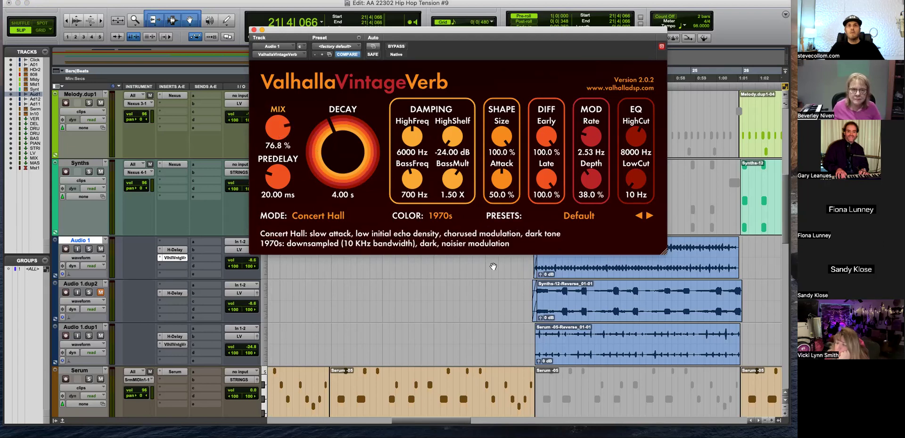
left_click_drag(532, 37, 419, 20)
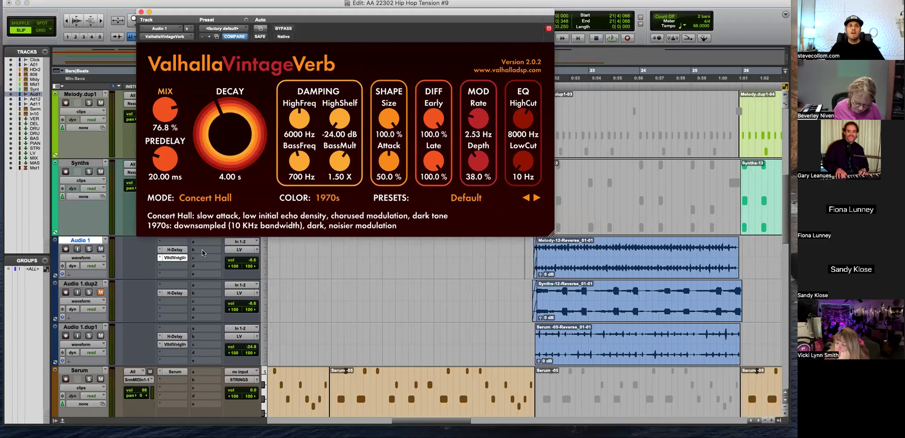
left_click(177, 259)
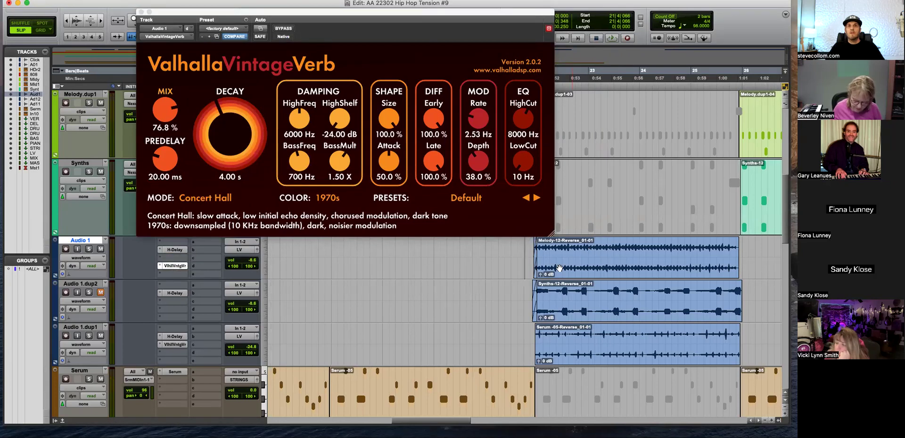
Enable automation of the Mix parameter for ValhallaVintageVerb on Audio 1
left_click(260, 31)
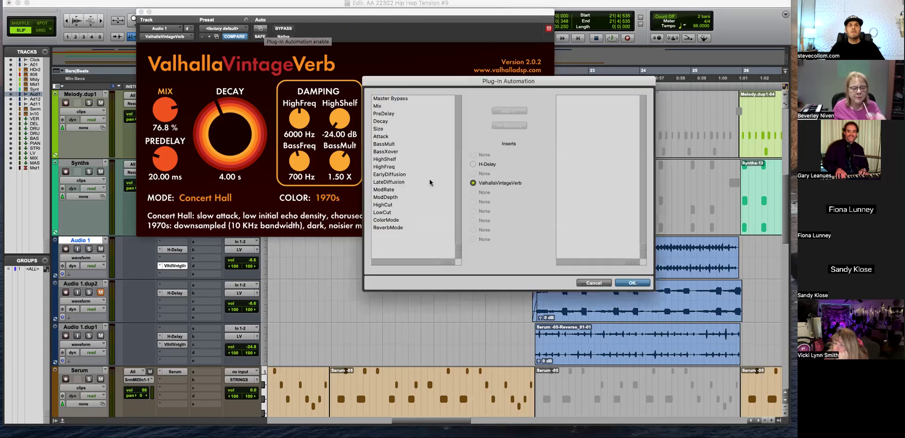
left_click(384, 108)
left_click(516, 111)
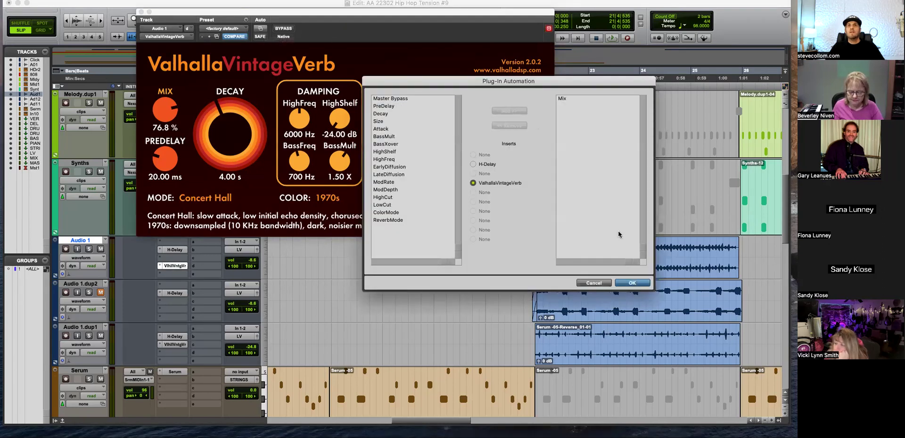
left_click(631, 283)
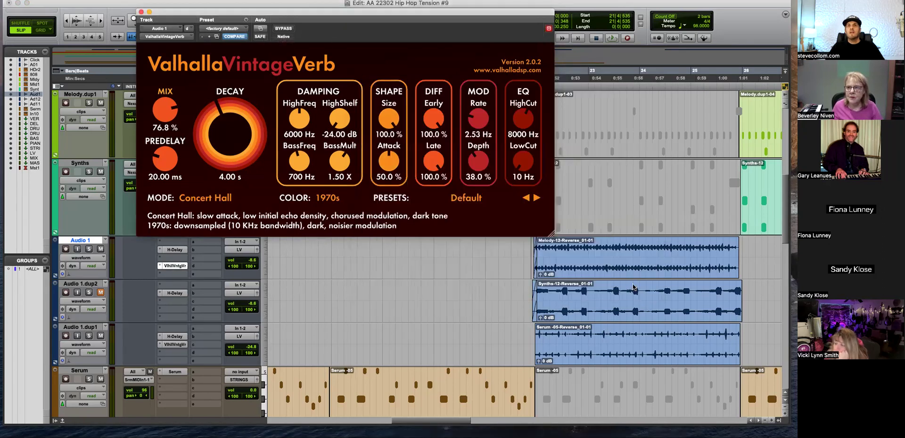
Display the ValhallaVintageVerb Mix automation on the Audio 1 track instead of its waveform
left_click(531, 252)
left_click(69, 273)
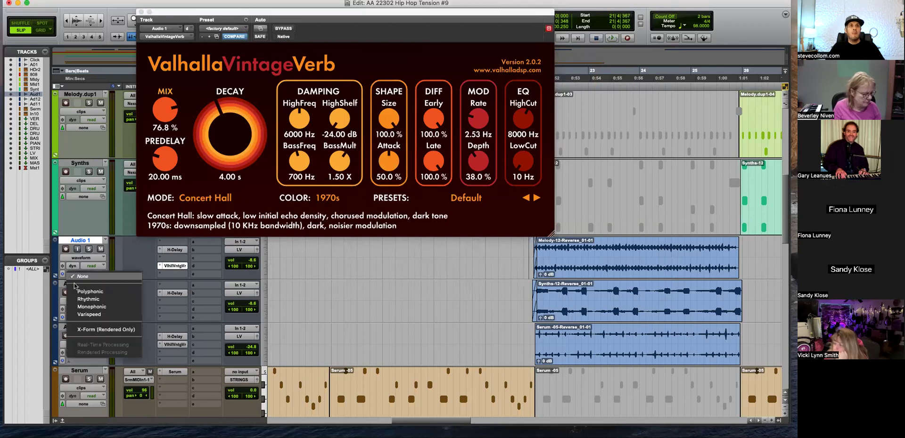
left_click(111, 261)
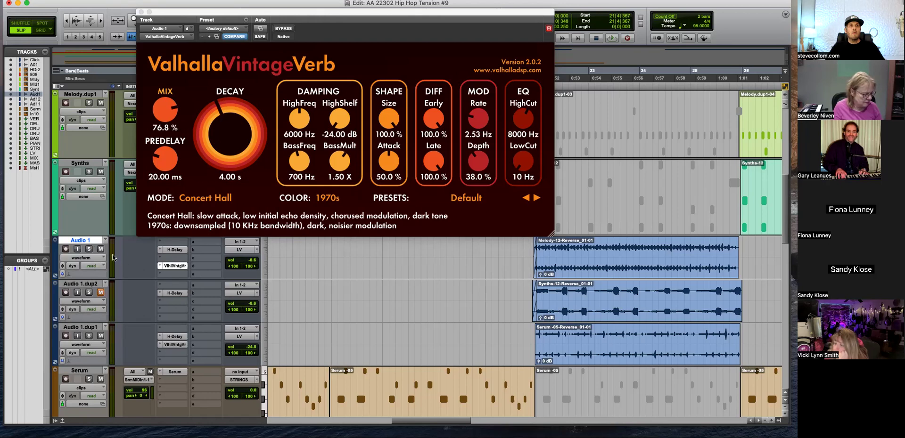
left_click(105, 242)
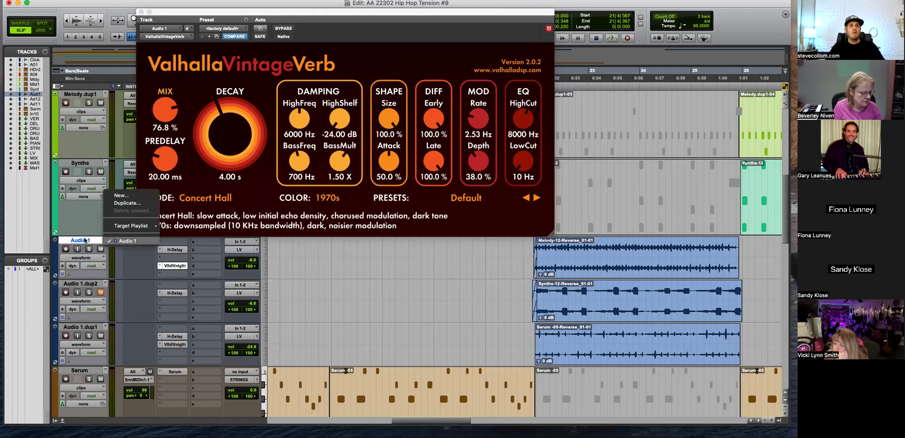
left_click(81, 258)
left_click(81, 258)
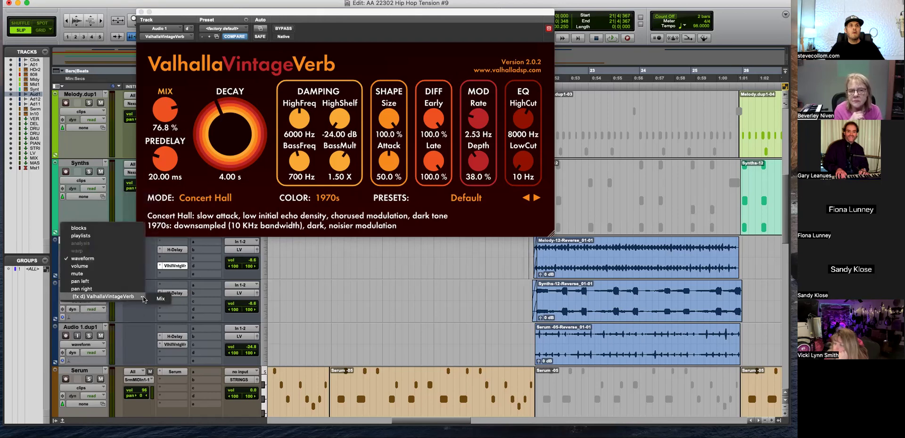
left_click(160, 299)
Lower the reverb Mix automation across the reversed Melody clip on Audio 1 and start playback from 21|3|123
left_click_drag(526, 265, 627, 263)
left_click(512, 255)
key("space")
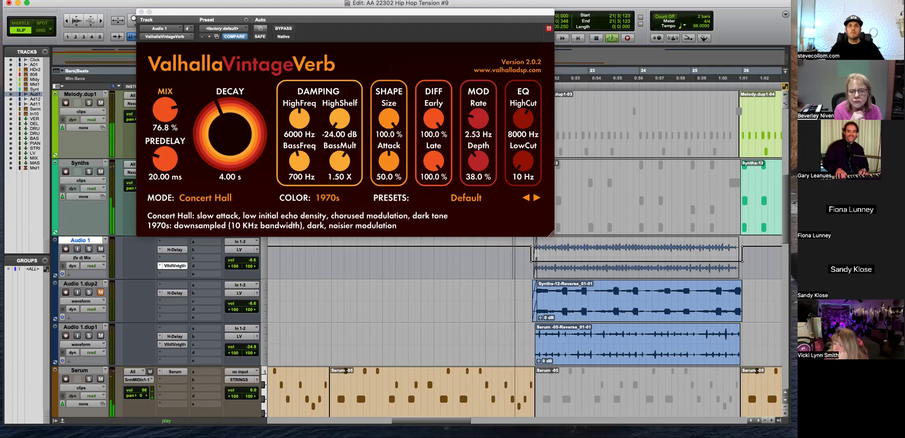
Reshape the Audio 1 Mix automation into a ramp rising from its minimum just before bar 22 up to bar 26
left_click_drag(704, 262, 706, 272)
left_click(739, 269, "alt")
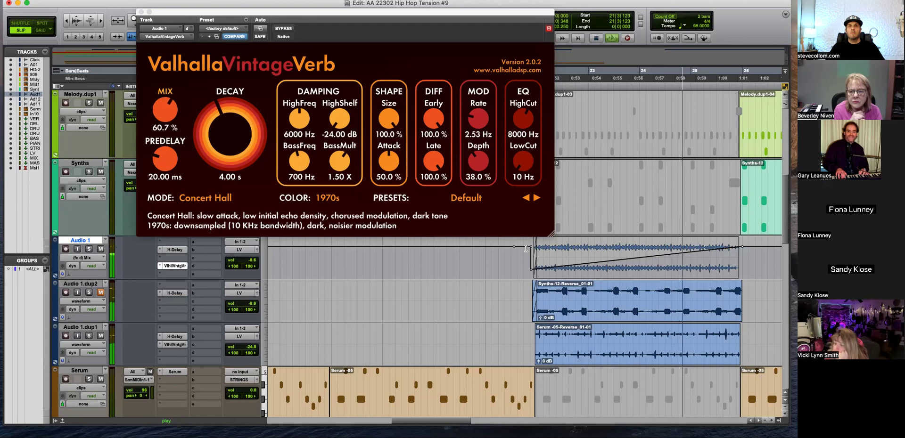
left_click_drag(526, 248, 518, 278)
key("super+bracketleft")
key("super+bracketleft")
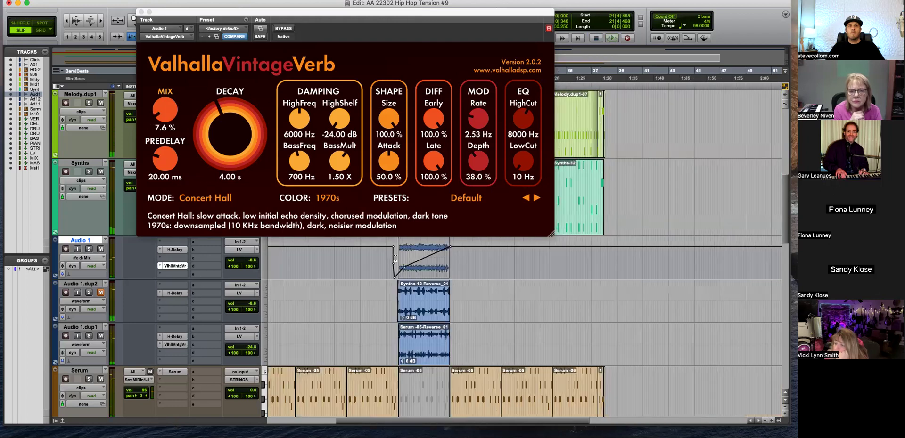
left_click(390, 264)
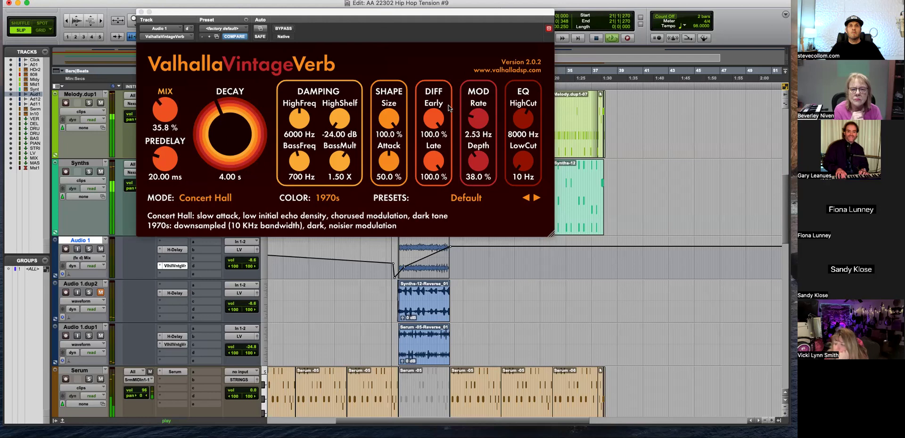
Listen to the transition with the automated reverb through bar 26 and close the ValhallaVintageVerb window
key("super+bracketright")
key("super+bracketleft")
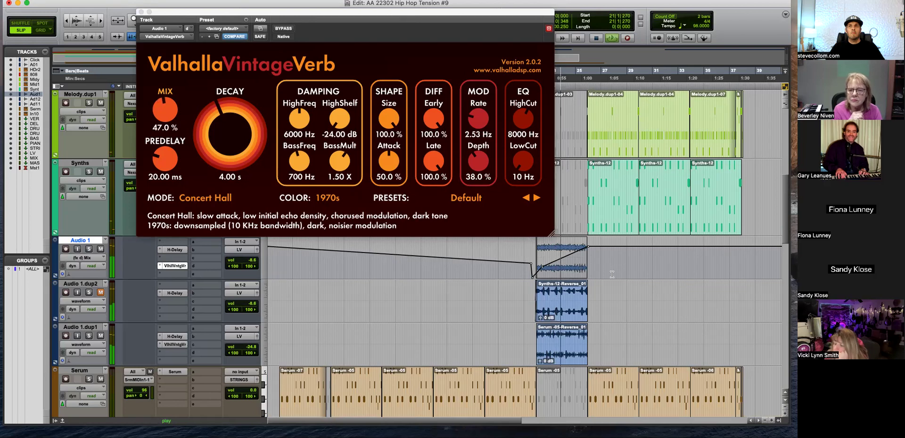
key("super+bracketright")
key("super+bracketleft")
key("super+bracketright")
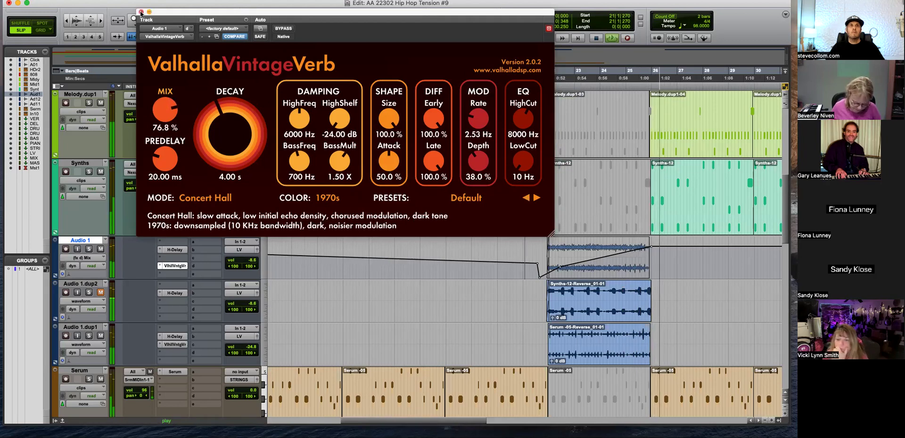
key("super+w")
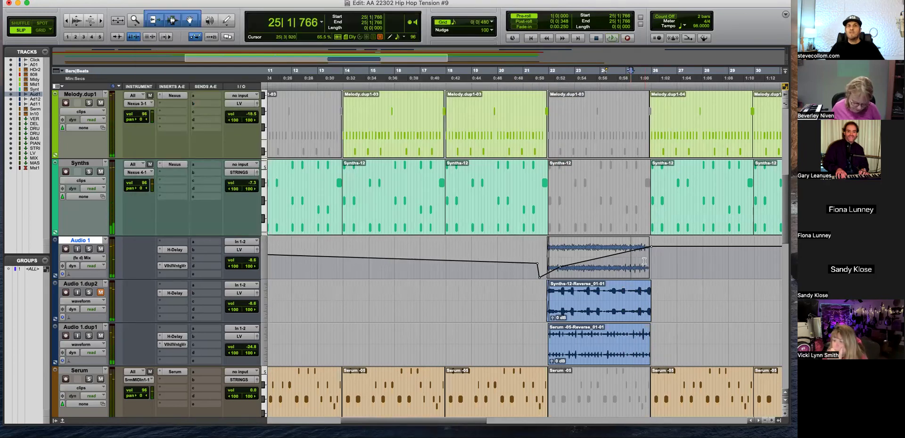
Examine the drum, 808, melody and reversed audio tracks around the end of the transition near bar 26
scroll(644, 261, "up", 10)
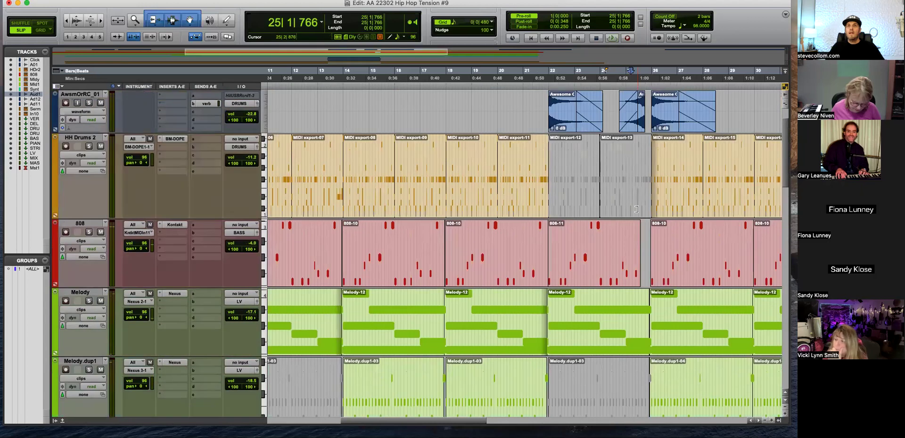
scroll(636, 209, "up", 2)
left_click(634, 286)
key("super+]")
key("super+]")
left_click_drag(553, 291, 523, 291)
scroll(555, 302, "down", 10)
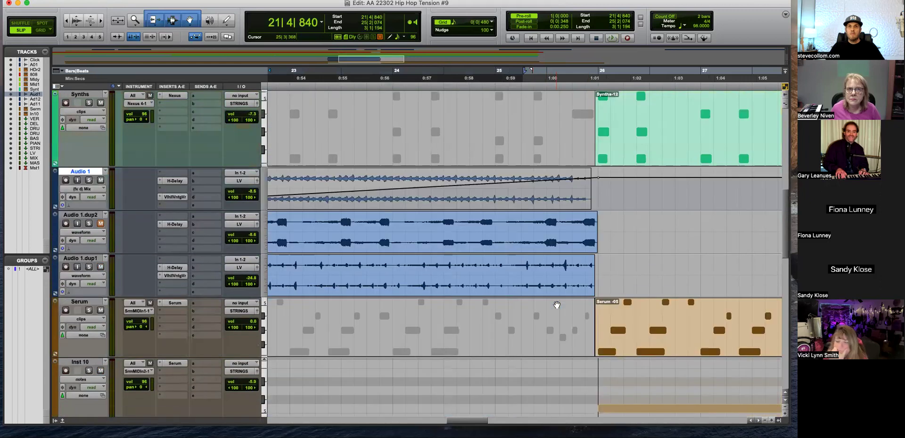
left_click(555, 306)
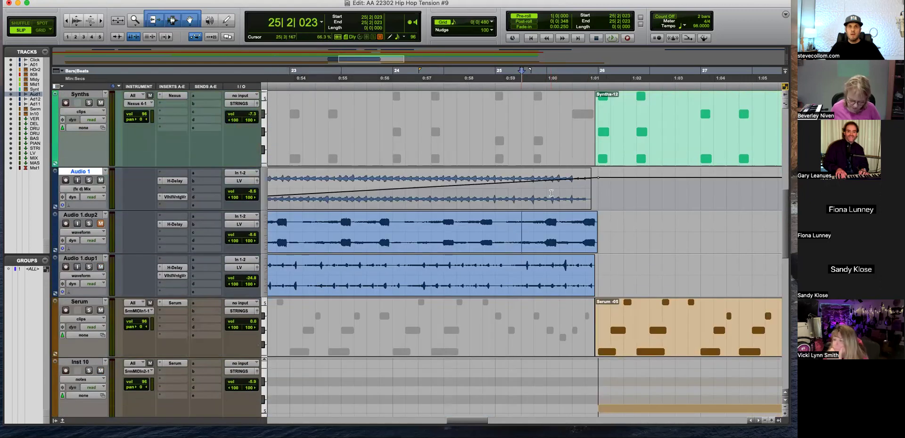
Show the volume automation on Audio 1 and, in Grid mode, drop it to silence from 25|3|480 to 26|1|000
left_click(93, 197)
left_click(192, 171)
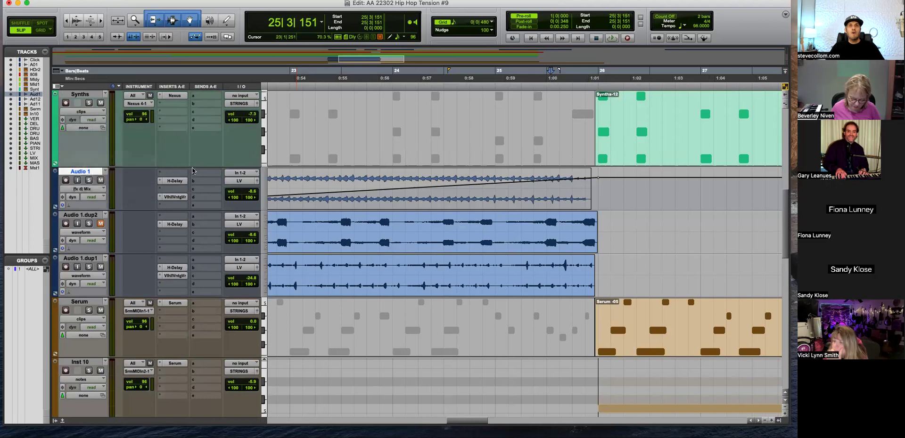
key("ctrl+super+Left")
left_click_drag(595, 194, 575, 205)
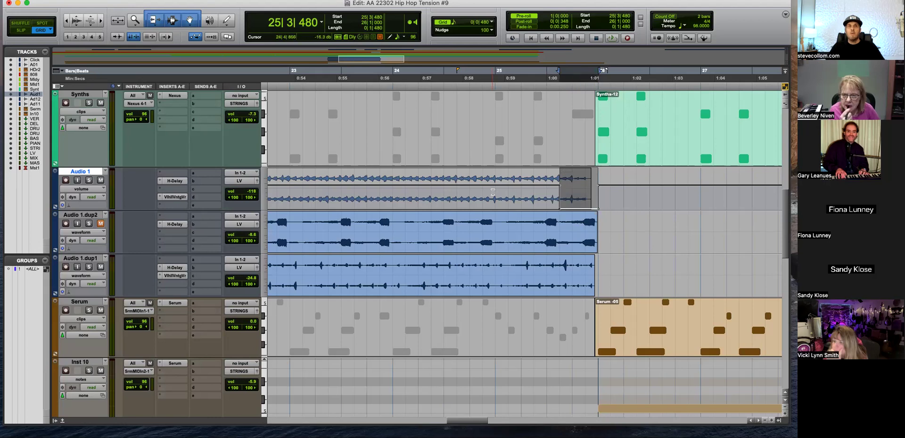
Play the end of the transition from 24|4|480 to hear the Audio 1 volume cut
left_click(485, 193)
key("space")
scroll(535, 199, "up", 10)
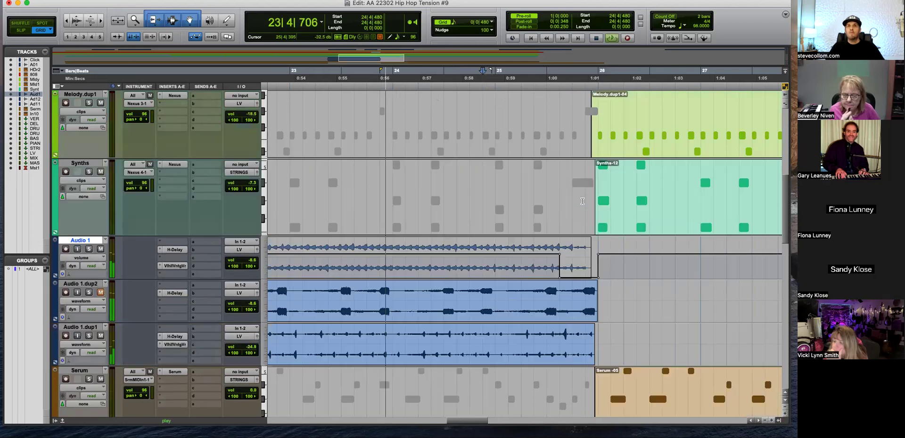
scroll(585, 205, "down", 10)
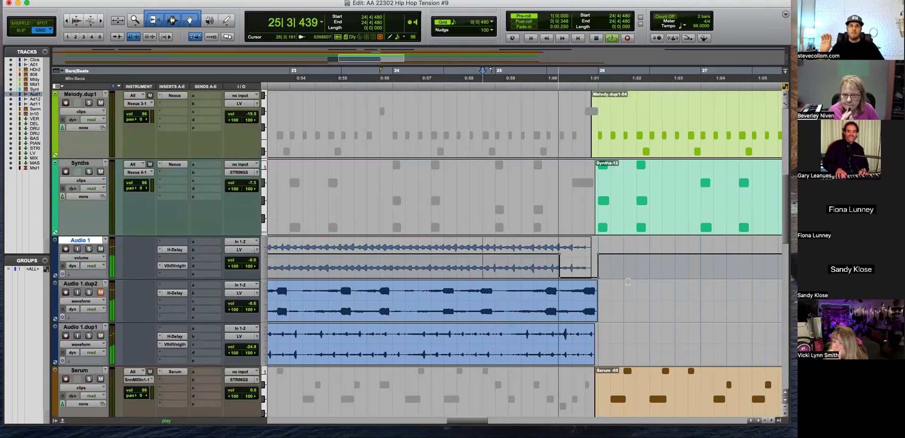
key("space")
Trim the end of the reversed Serum clip on Audio 1.dup1 back to 25|3|480 and play the result
left_click_drag(594, 344, 559, 344)
key("space")
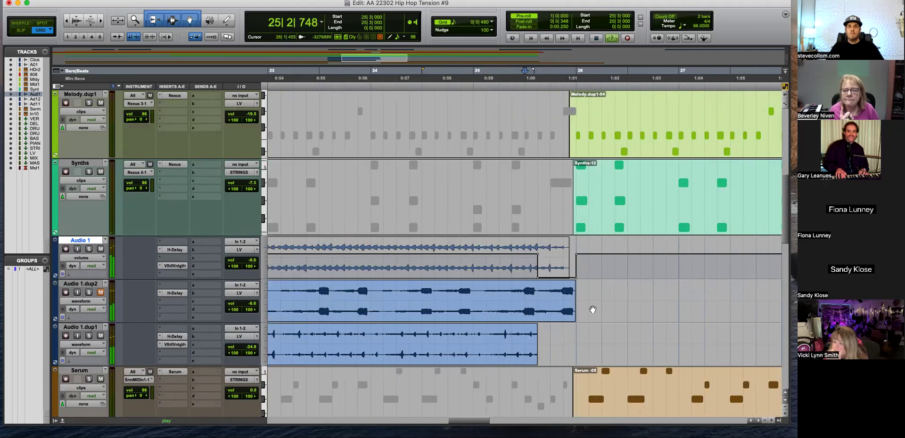
key("space")
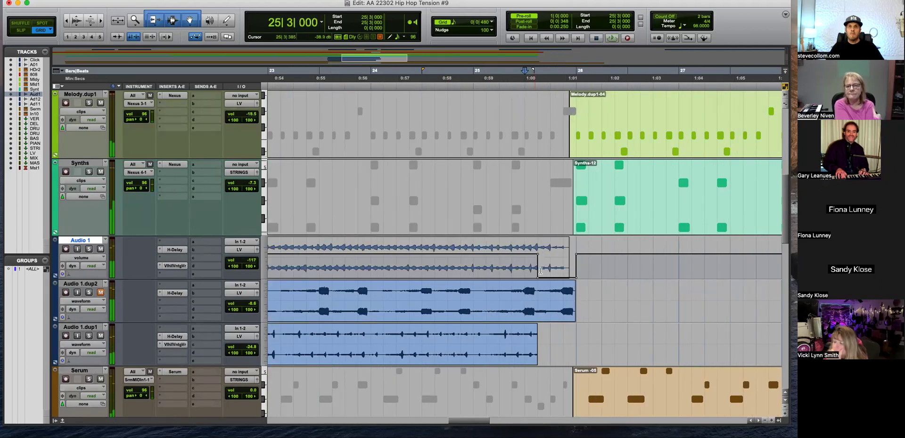
Undo the Audio 1.dup1 clip trim and the Audio 1 volume cut
left_click(550, 268)
left_click(556, 270)
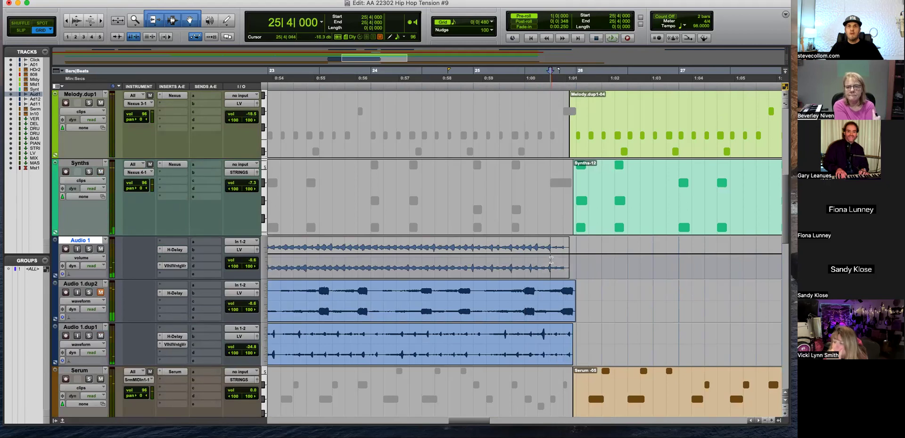
Drop the Audio 1 volume to silence from 25|4|000 to bar 26 and trim the Audio 1.dup1 clip's end to 25|4|000
key("super+bracketright")
left_click_drag(526, 260, 547, 278)
left_click_drag(573, 341, 517, 335)
Play the end of the transition from 25|3|480 into bar 26 to check the shorter silence
left_click(498, 334)
key("space")
scroll(539, 294, "down", 5)
scroll(539, 294, "up", 5)
key("r")
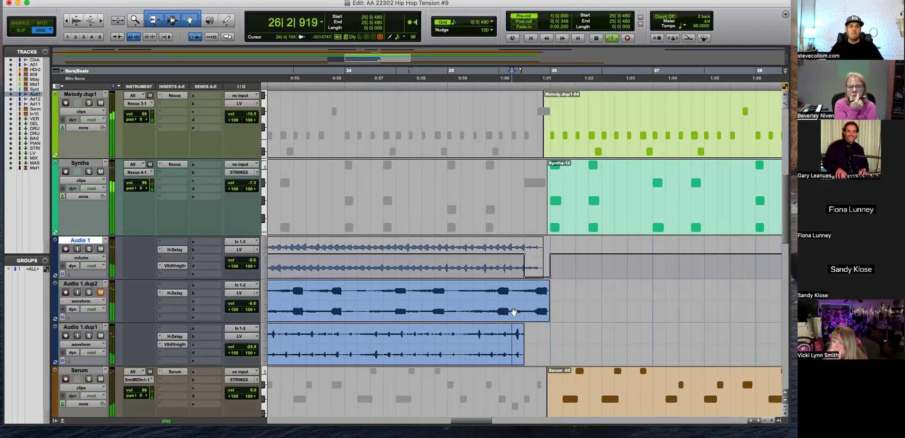
key("space")
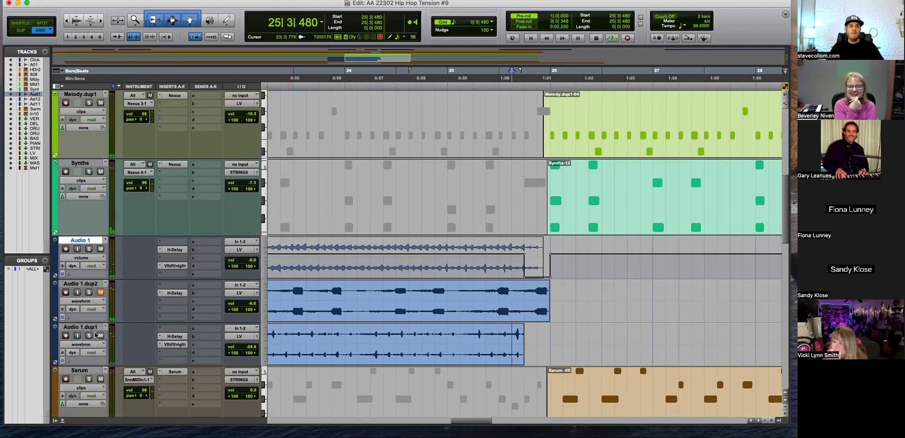
Show the volume automation on Audio 1.dup1 and drop it to silence from 25|4|000 to 26|1|000
left_click(87, 345)
left_click(80, 353)
left_click_drag(547, 345, 537, 393)
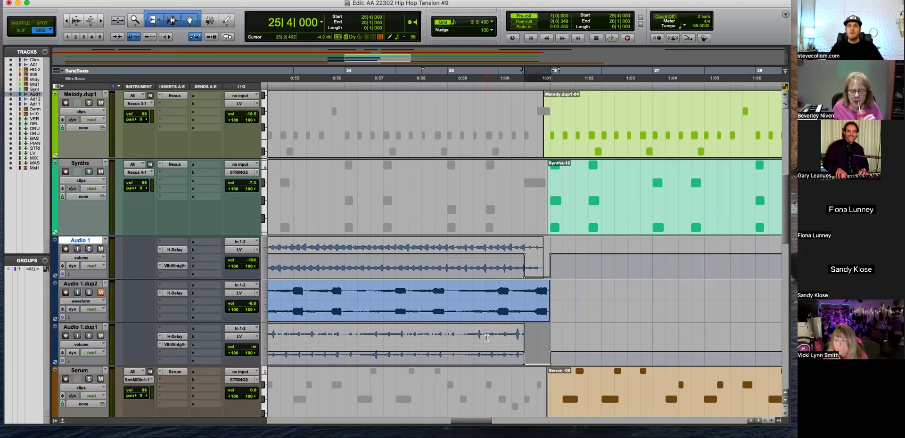
Play from 25|2|480 to hear both reversed tracks cut out before bar 26
left_click(486, 338)
scroll(535, 338, "left", 2)
key("space")
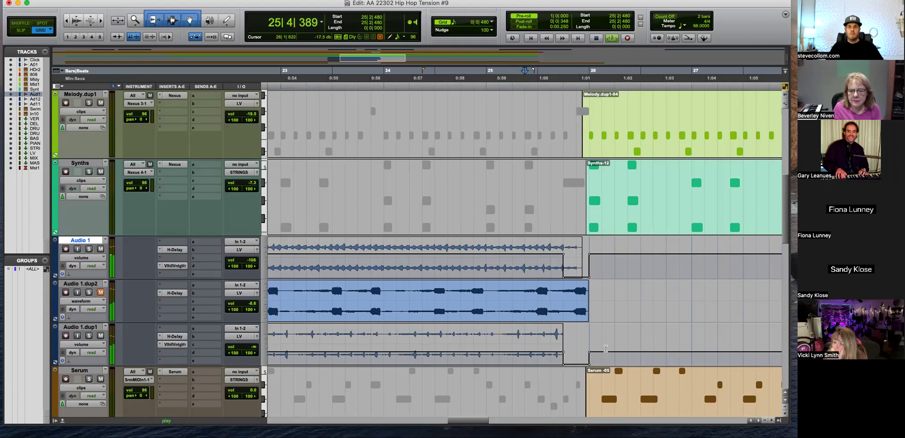
key("space")
Mute the Melody-12 clip that starts at bar 22 on the Melody track
scroll(571, 300, "up", 5)
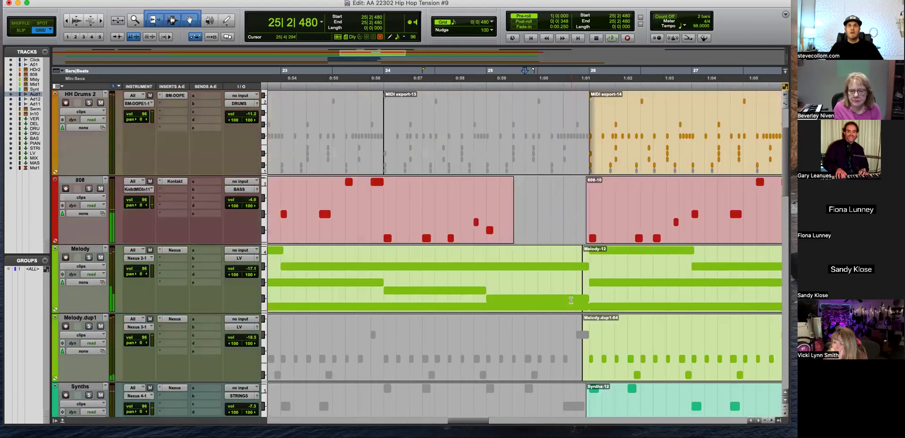
key("super+bracketleft")
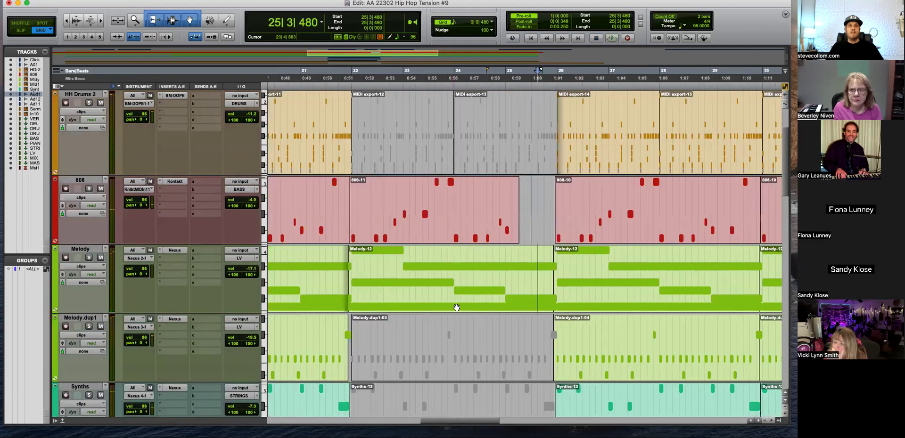
left_click(460, 303)
Play from 25|2|480 into bar 27 without the Melody clip at bar 22, and unmute that clip
left_click(525, 257)
key("space")
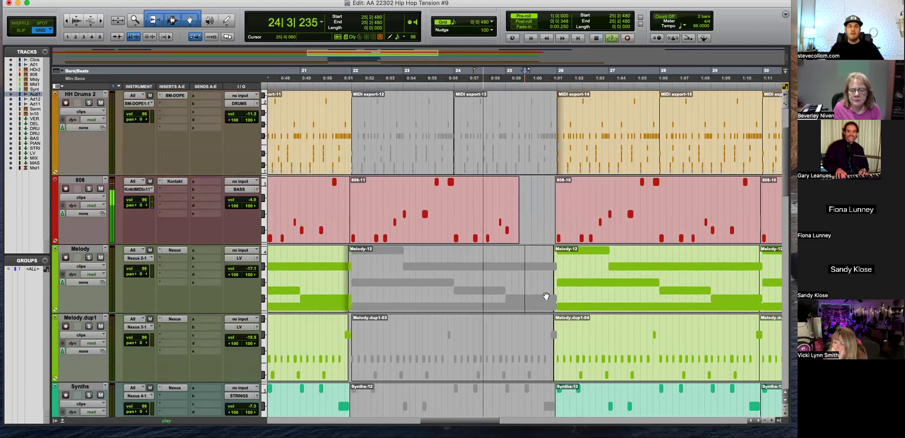
scroll(524, 257, "down", 3)
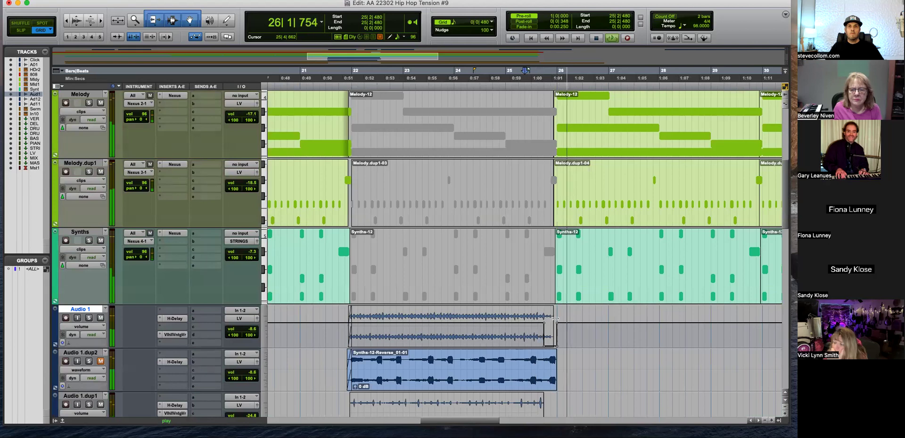
scroll(574, 333, "up", 5)
scroll(565, 306, "down", 2)
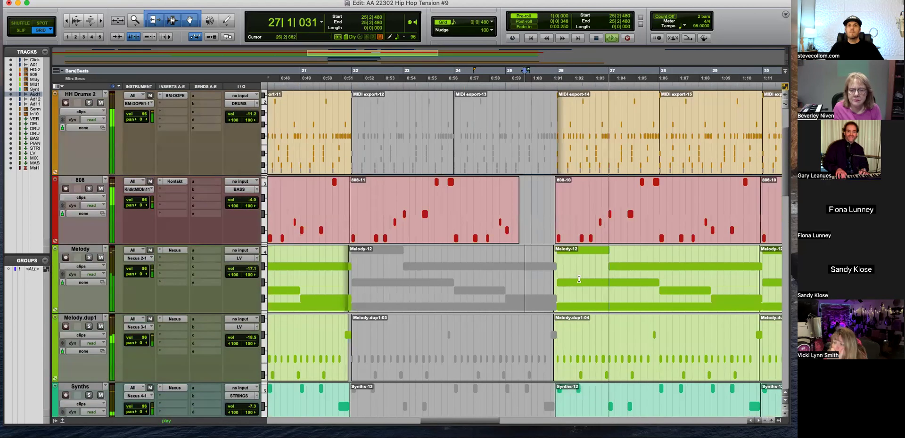
scroll(546, 283, "down", 2)
scroll(544, 276, "down", 2)
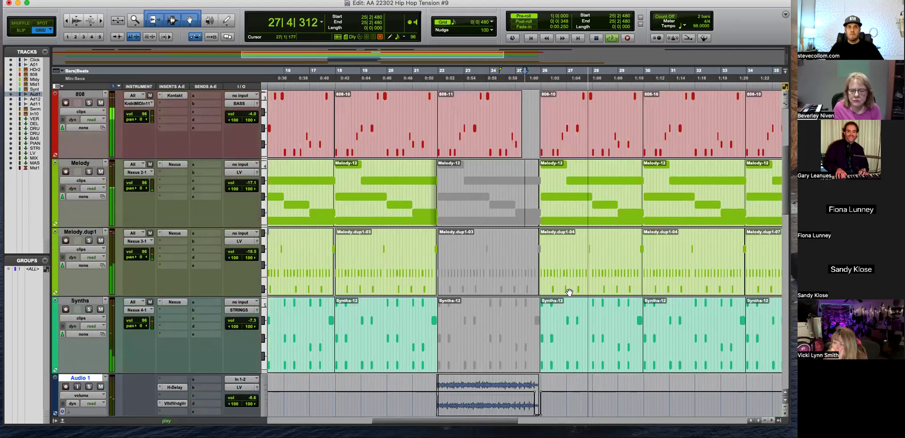
key("space")
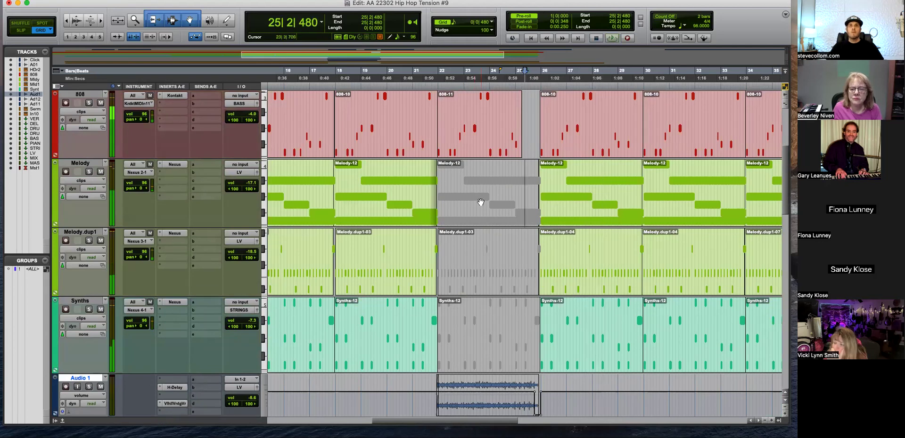
left_click(480, 209)
Show the audio volume automation on the Melody track and fade it down from bar 22 to bar 26
left_click(424, 178)
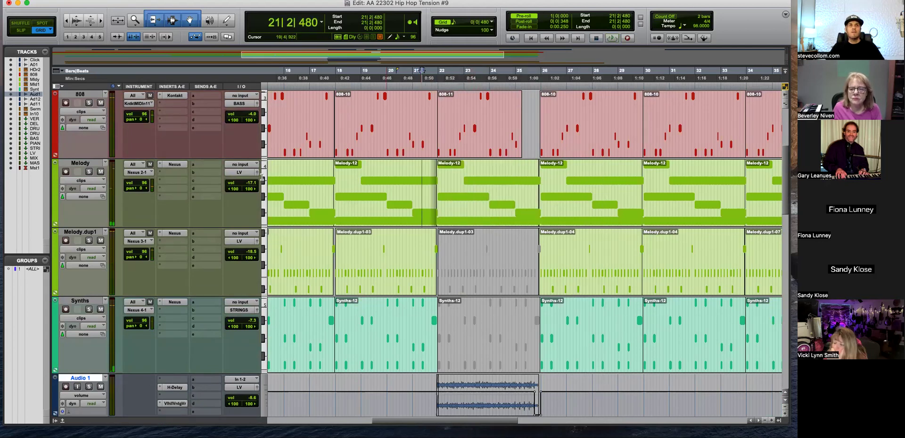
left_click(75, 181)
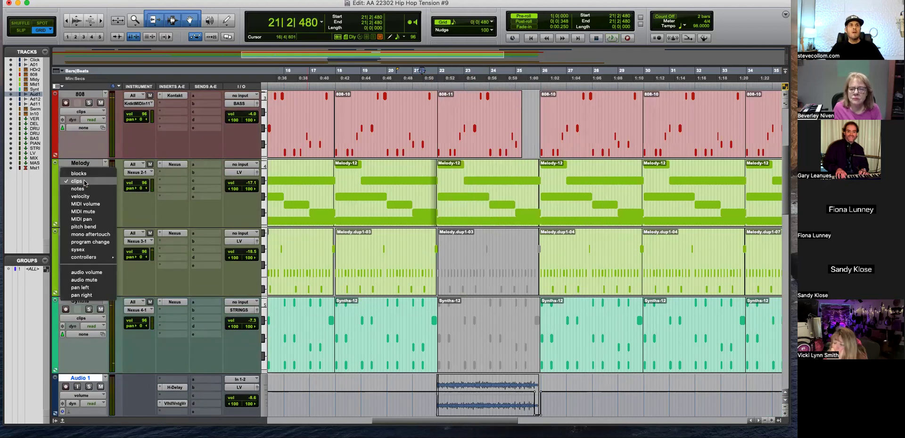
left_click(88, 273)
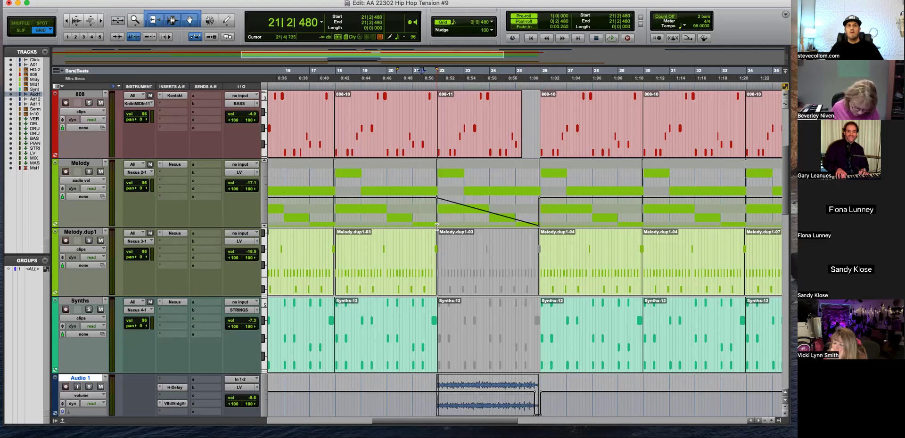
Play from bar 20 into bar 25 and bend the Melody track's volume fade with an added breakpoint just after bar 24
key("space")
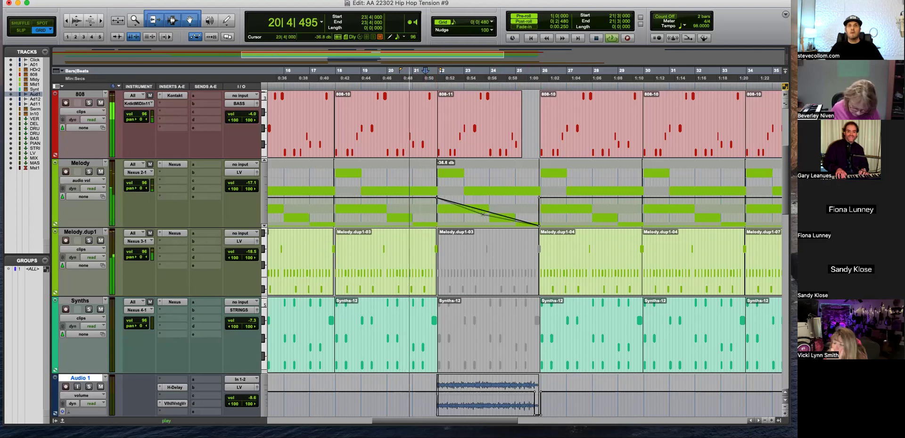
left_click_drag(492, 220, 495, 220)
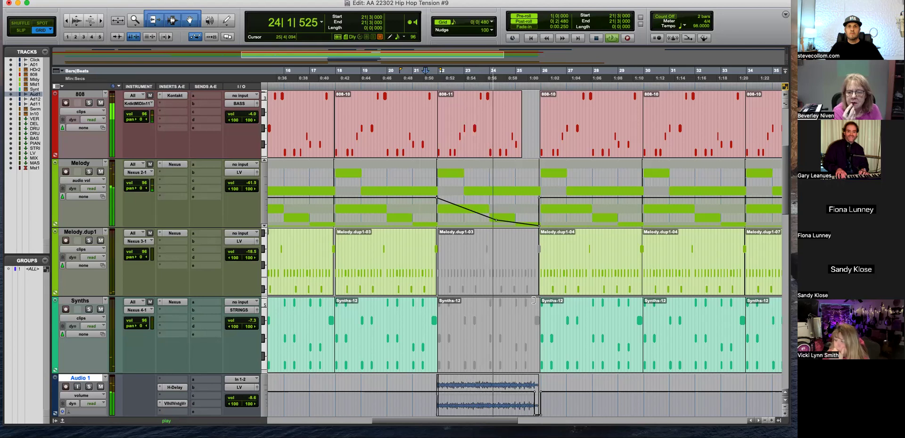
scroll(533, 301, "down", 3)
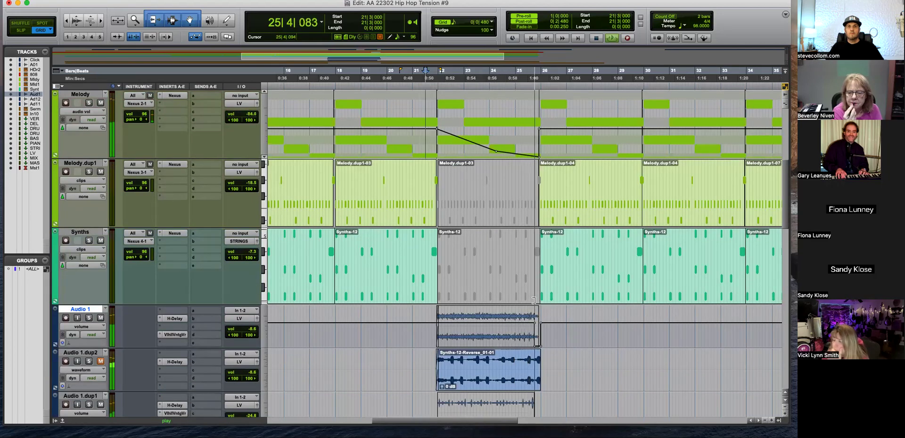
scroll(535, 250, "up", 3)
Move the breakpoint where the Melody track's volume comes back up to 26|1|000
left_click(536, 203)
key("bracketright")
key("bracketright")
key("bracketright")
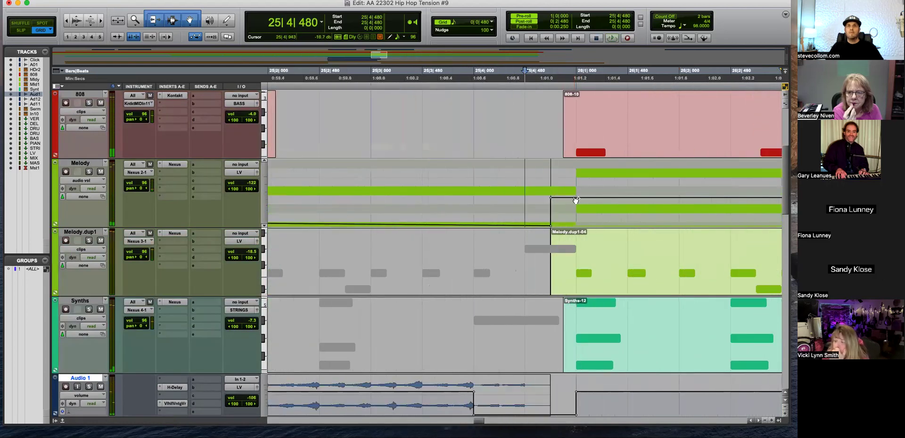
left_click_drag(552, 200, 576, 201)
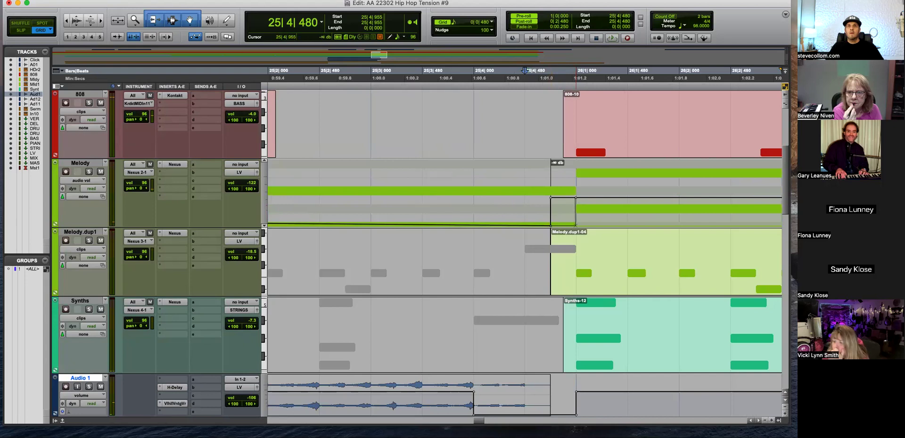
Play through the end of the transition into bar 30 and check the tracks around bar 26
left_click(475, 201)
key("super+bracketleft")
key("super+bracketleft")
key("super+bracketleft")
key("super+bracketleft")
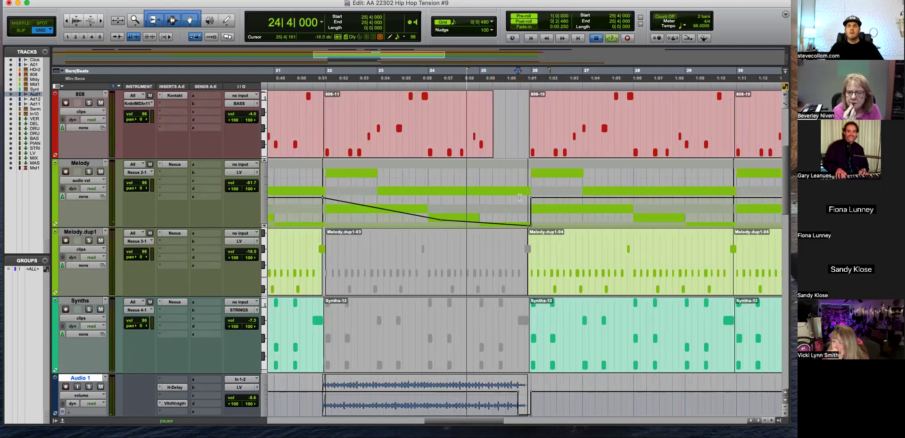
scroll(553, 241, "down", 5)
key("space")
scroll(554, 241, "down", 5)
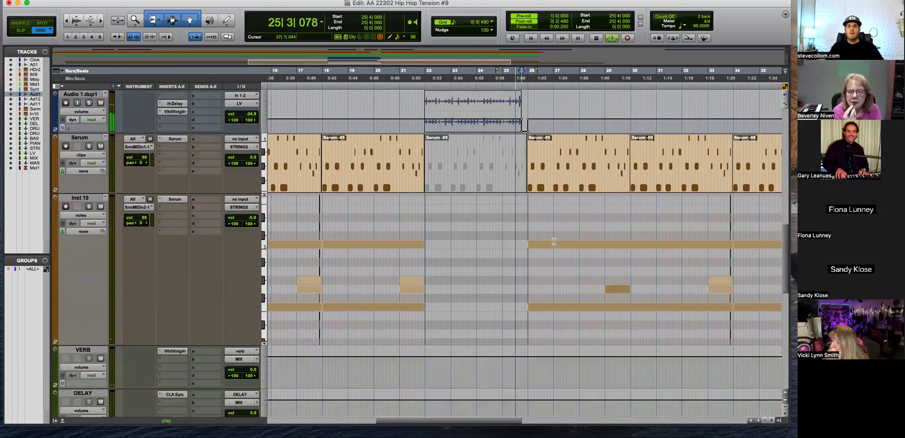
key("super+bracketleft")
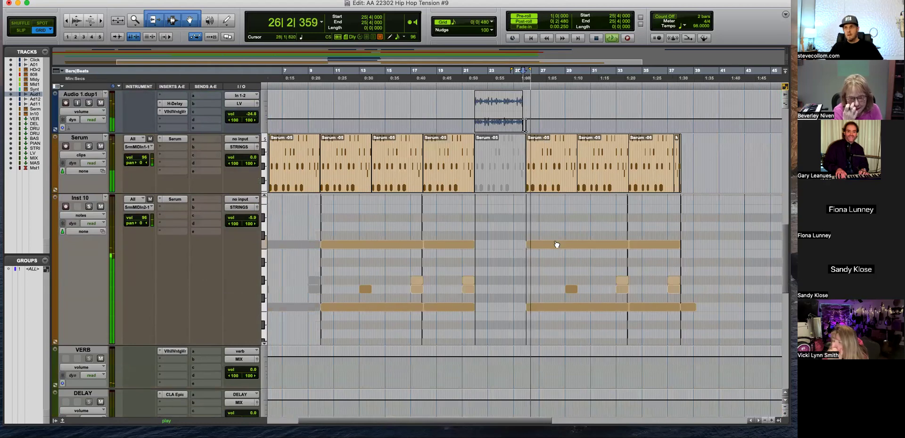
scroll(556, 244, "up", 5)
scroll(556, 244, "up", 10)
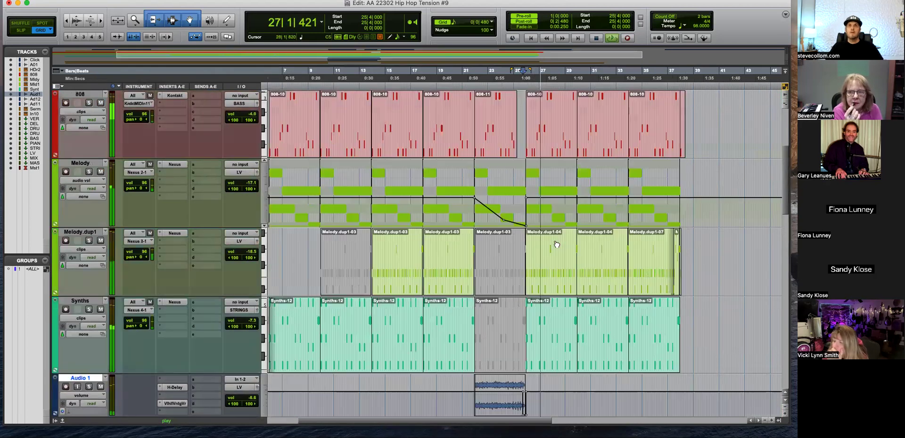
scroll(556, 244, "up", 2)
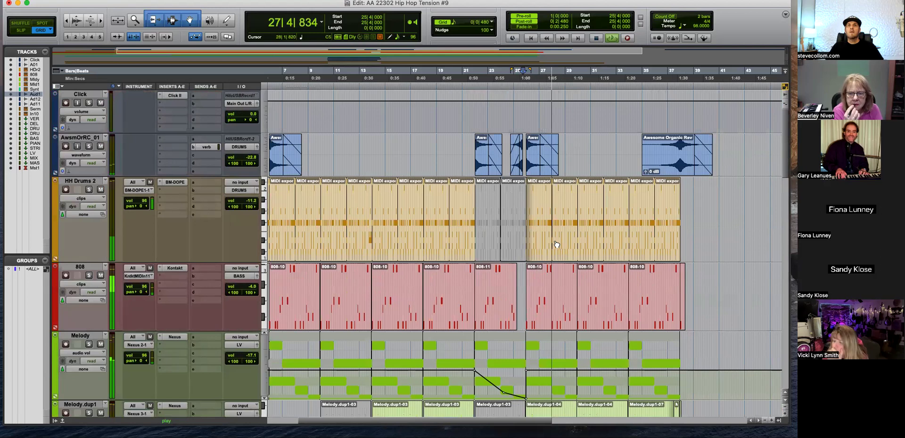
scroll(556, 245, "down", 4)
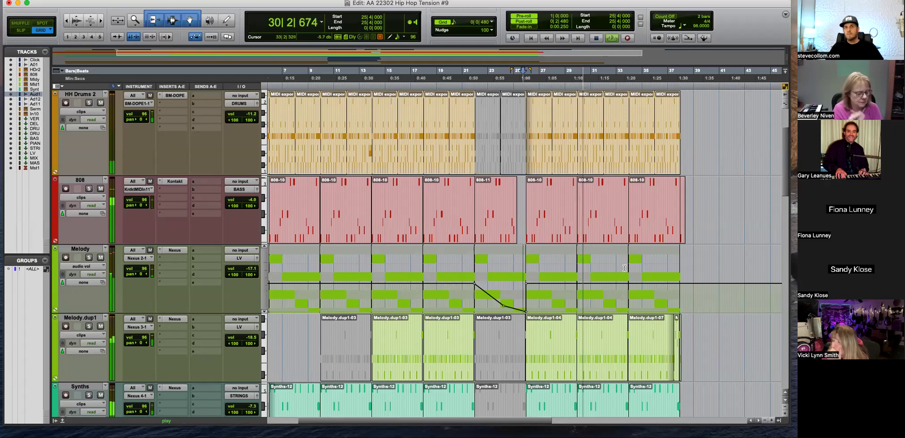
Lower the Inst 10 track's volume to -12.5 dB during playback
key("super+bracketright")
key("super+bracketleft")
scroll(479, 309, "down", 10)
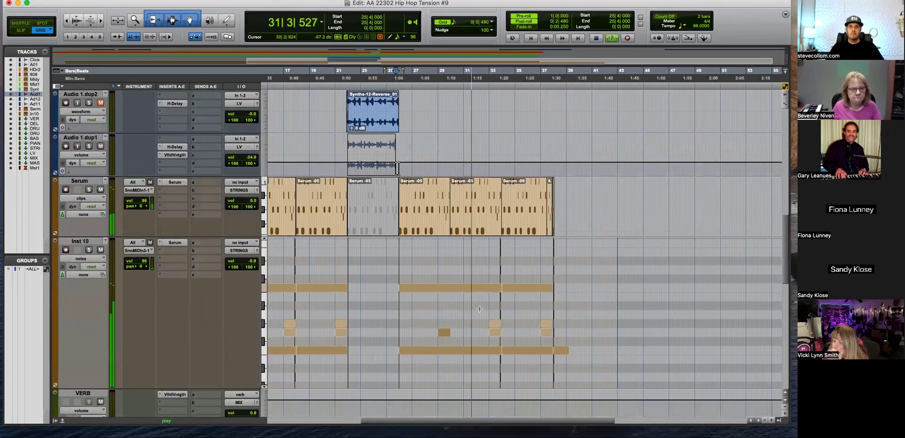
left_click_drag(251, 261, 252, 267)
scroll(522, 284, "up", 5)
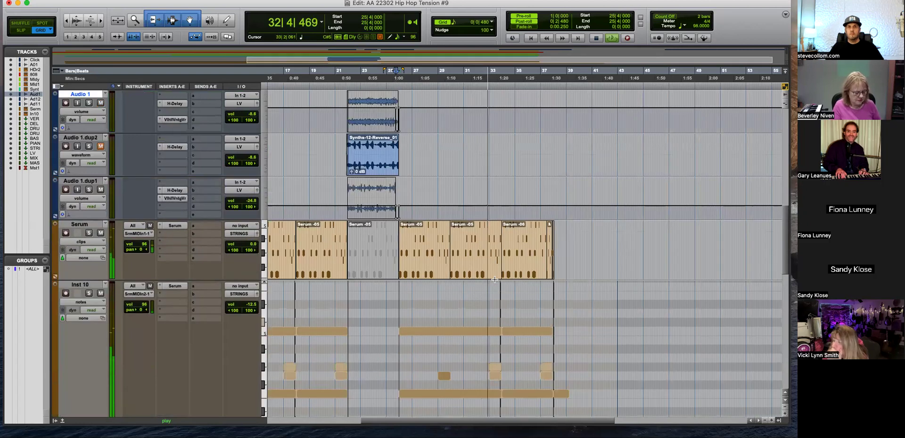
Play on past bar 35 and place the edit cursor at 33|4|480
key("super+bracketright")
key("super+bracketleft")
scroll(471, 289, "up", 5)
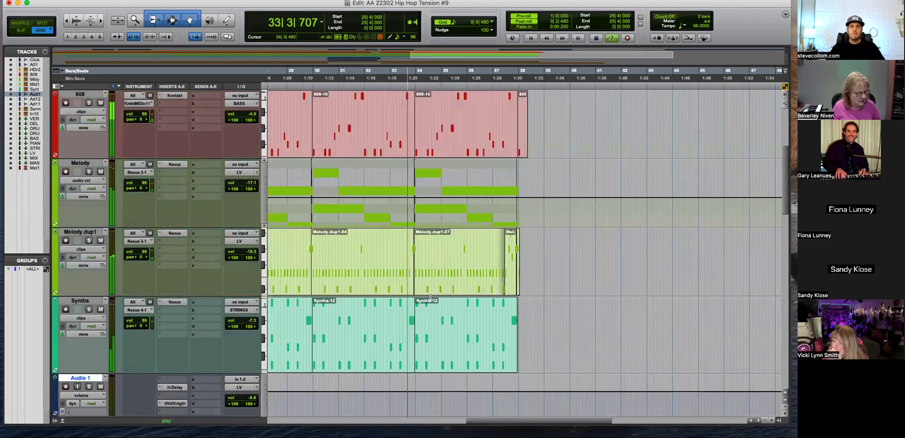
scroll(438, 302, "down", 3)
scroll(451, 310, "up", 4)
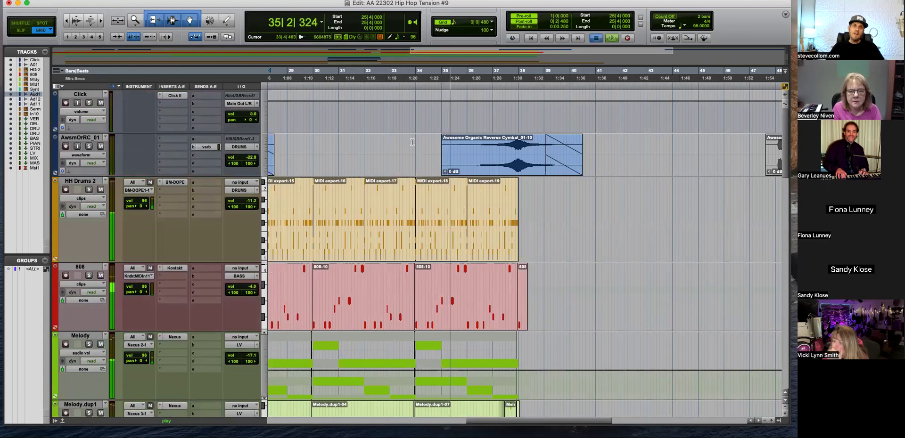
left_click(416, 295)
key("super+bracketright")
key("super+bracketleft")
scroll(532, 299, "down", 2)
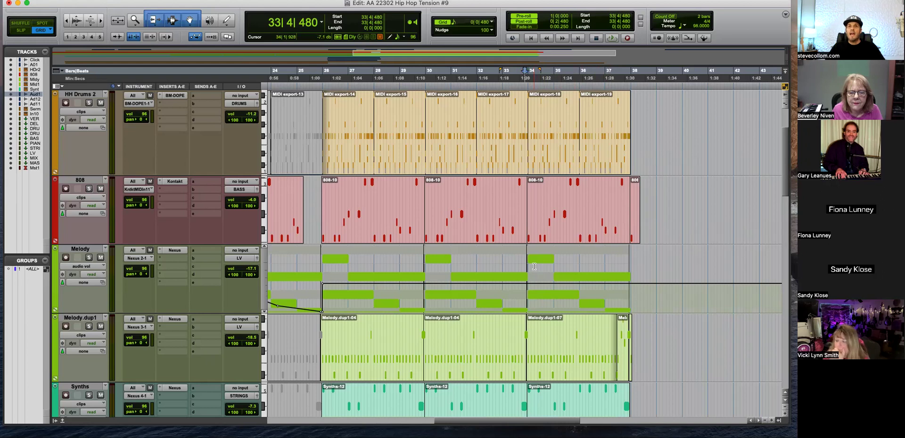
Increase the height of the HH Drums 2 track and show its MIDI notes around bar 34
scroll(534, 267, "up", 4)
left_click(537, 195)
key("super+bracketright")
key("super+bracketright")
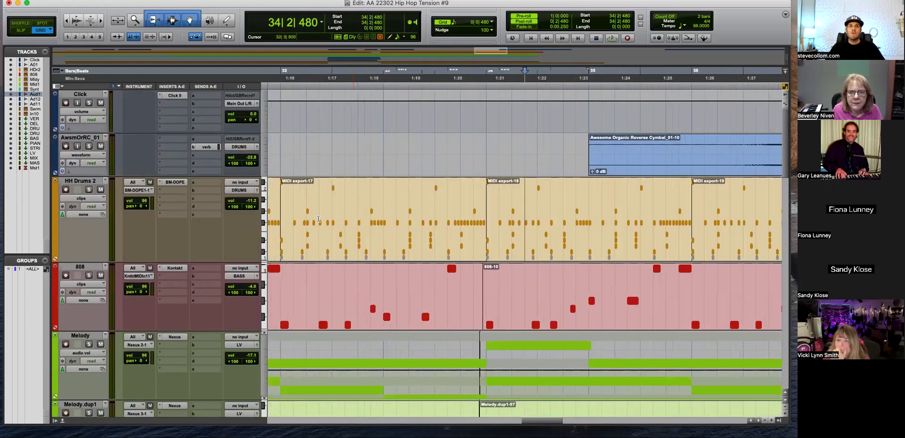
left_click_drag(210, 261, 210, 337)
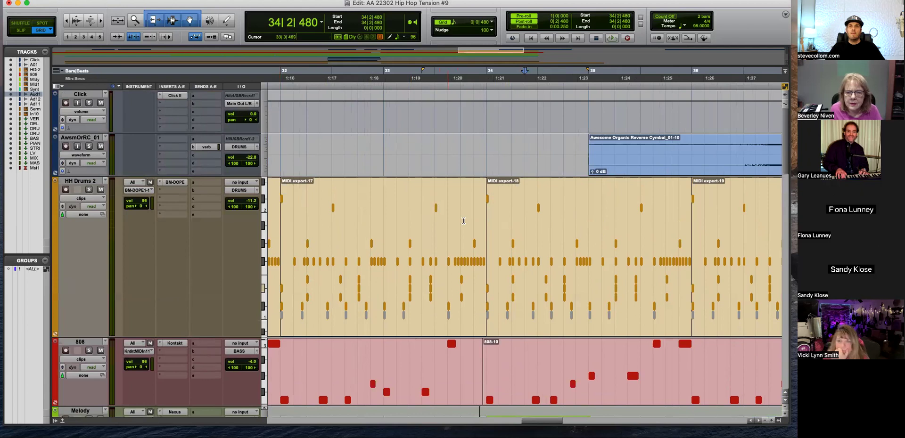
left_click(505, 217)
key("ctrl+minus")
key("super+bracketright")
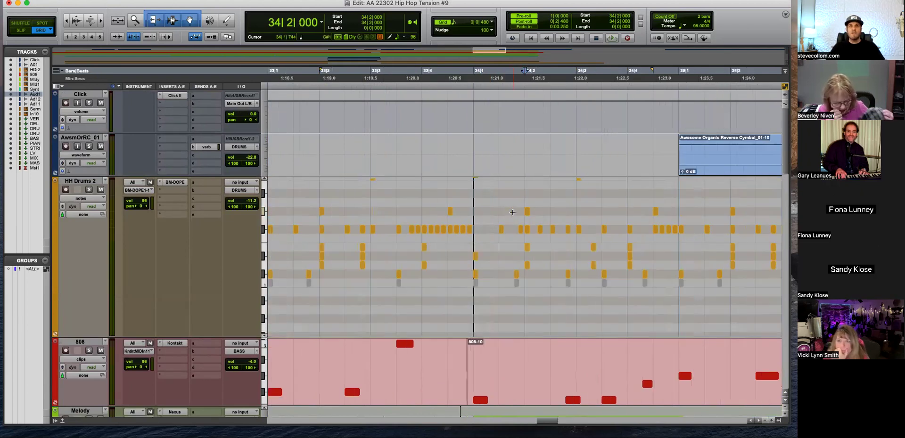
Examine the pitch range of the HH Drums 2 track around 34|1|480 for further drum sounds
left_click(501, 193)
left_click_drag(503, 197, 504, 244)
left_click(502, 204)
key("super+bracketleft")
key("super+bracketleft")
key("super+bracketleft")
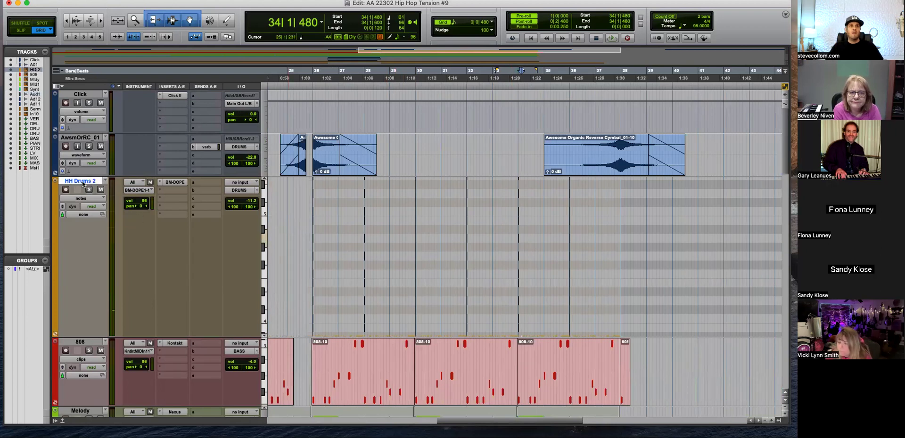
Duplicate the HH Drums 2 track
scroll(92, 307, "down", 4)
left_click(94, 324)
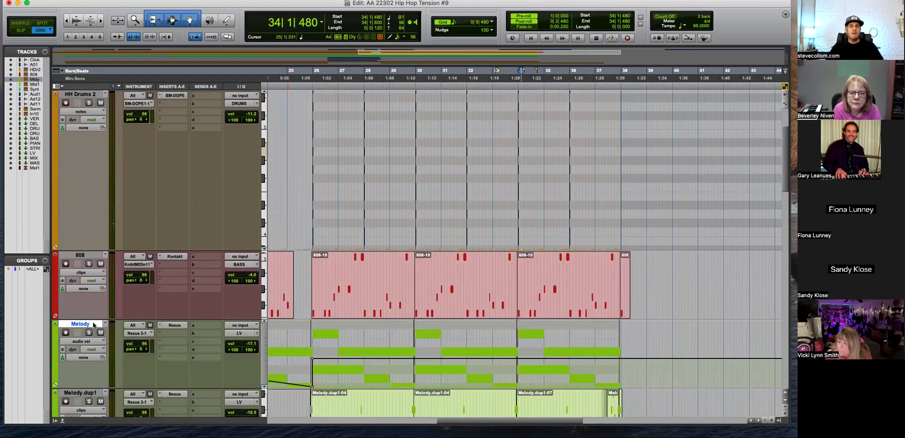
scroll(96, 234, "up", 4)
left_click(81, 182)
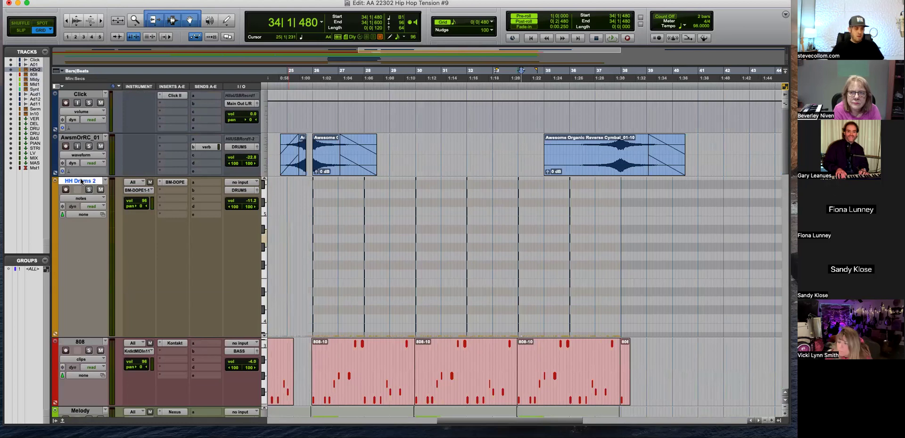
key("alt+shift+d")
key("Return")
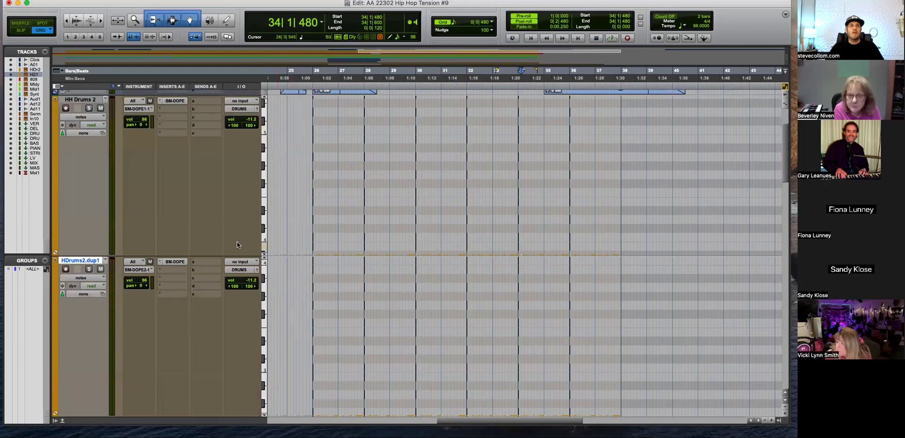
Reduce the height of both drum tracks and clear all clips from the duplicated drum track
left_click_drag(210, 255, 213, 183)
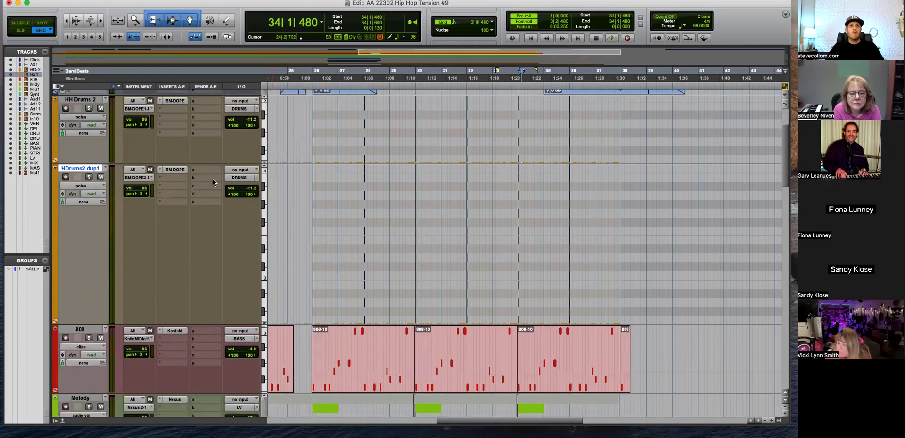
left_click_drag(205, 324, 203, 216)
left_click(289, 188)
left_click(455, 192)
key("ctrl+minus")
left_click_drag(669, 189, 237, 191)
key("Return")
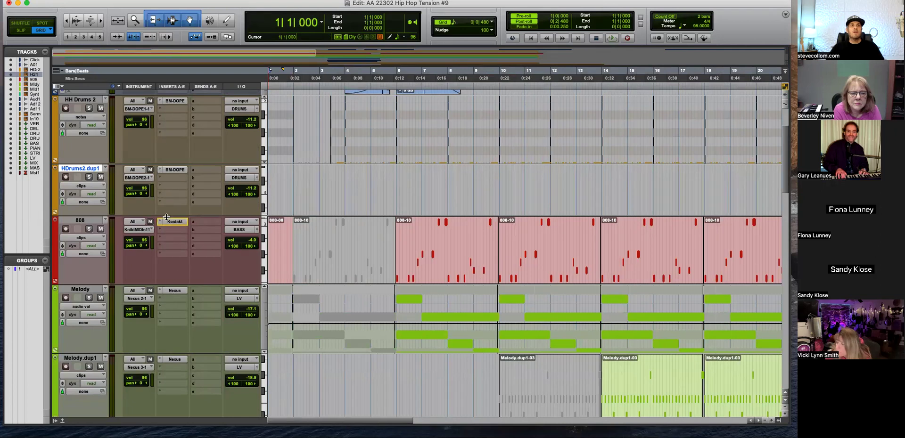
Replace BM-DOPE on the duplicated drum track with Nexus and load the All Hiphop Drums preset from the Hip Hop folder's Drums category
left_click_drag(175, 170, 176, 171)
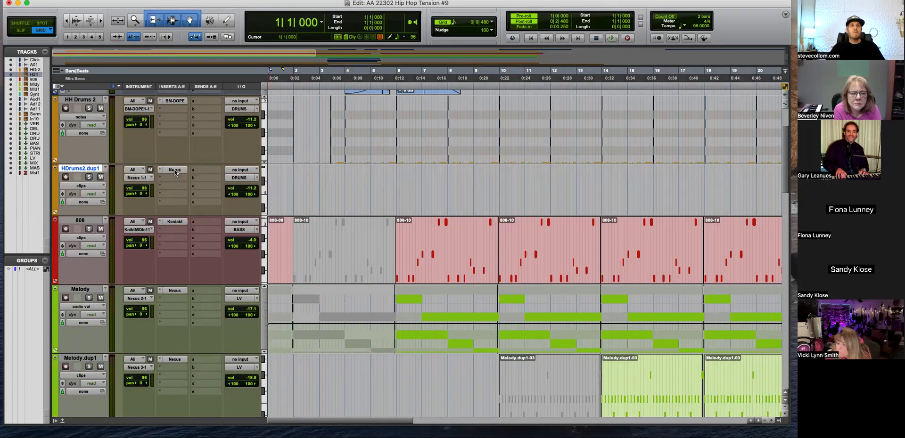
left_click(175, 171)
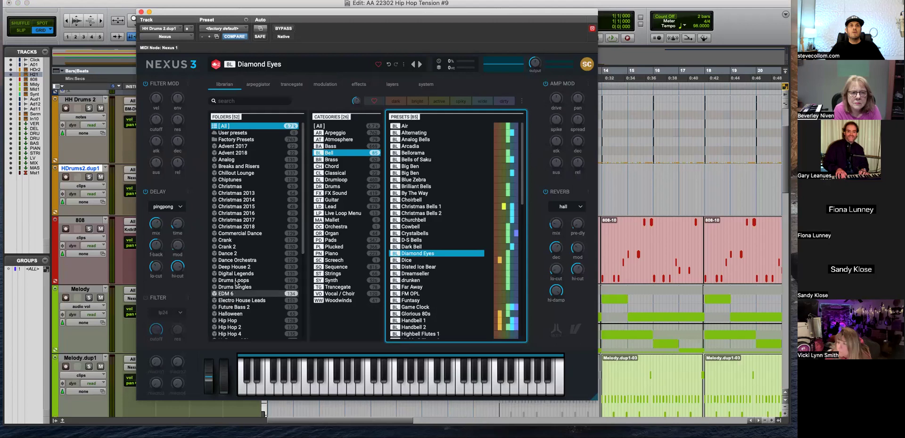
left_click(239, 322)
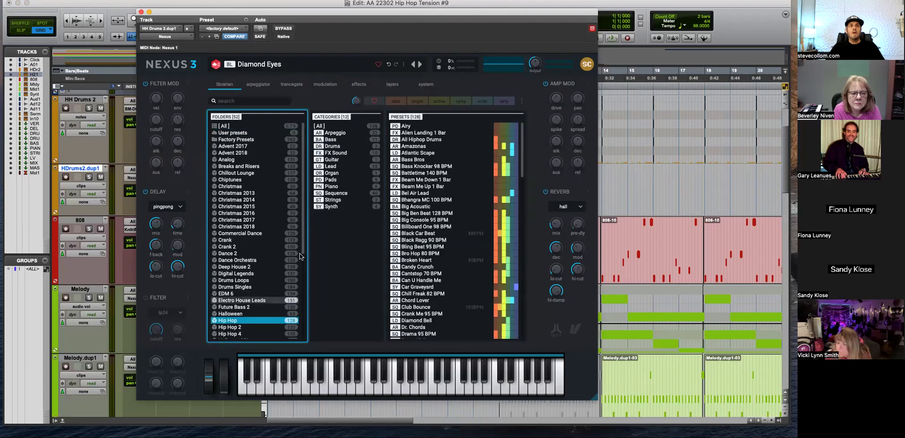
left_click(338, 146)
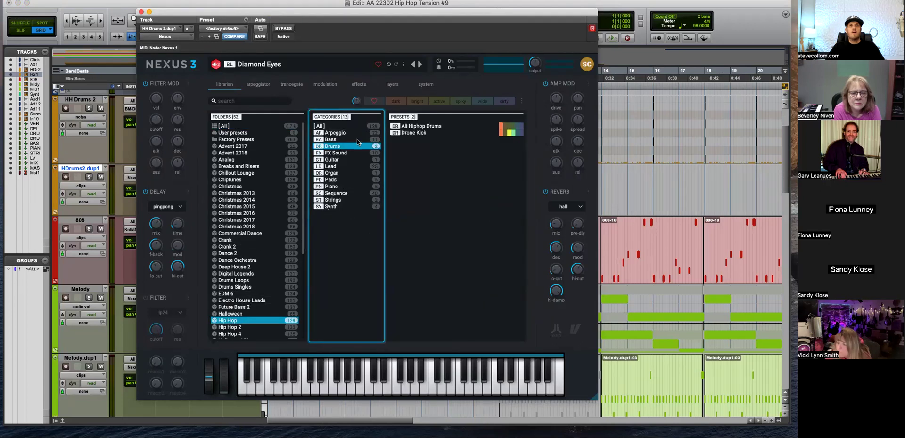
left_click(413, 128)
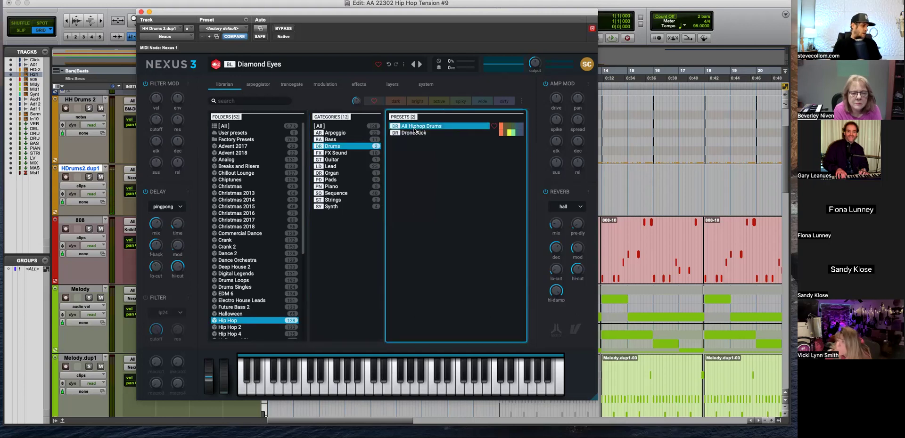
double_click(413, 129)
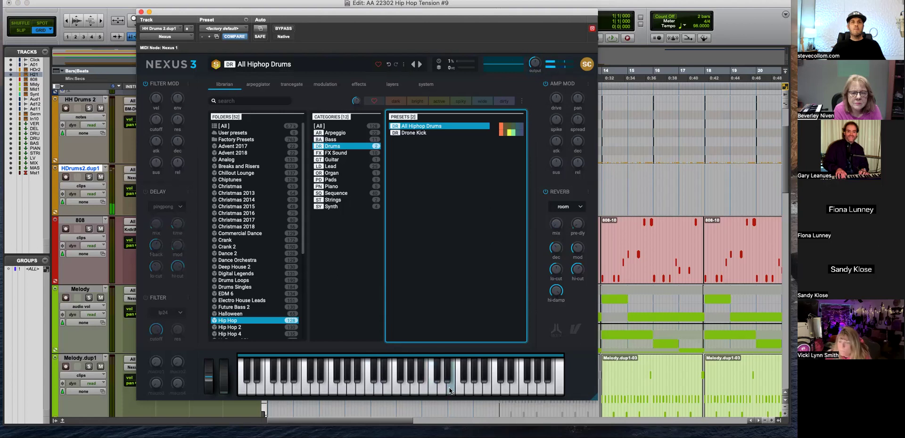
Audition several high-pitched sounds of the All Hiphop Drums preset on the Nexus keyboard
left_click(496, 380)
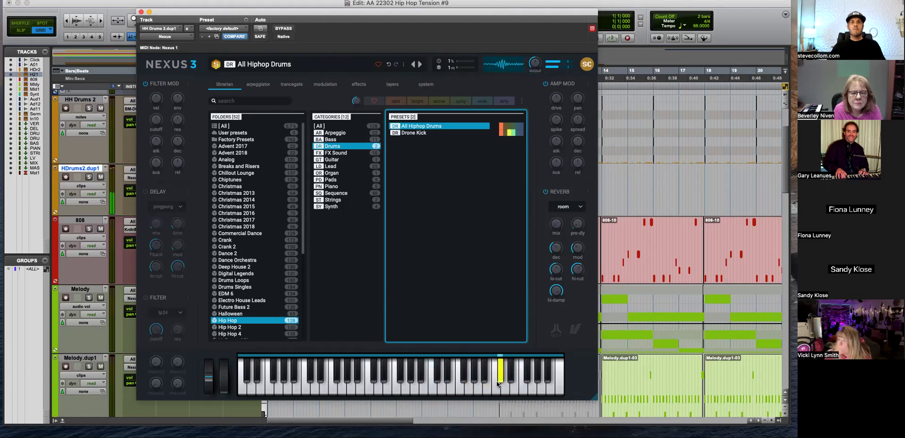
left_click(487, 381)
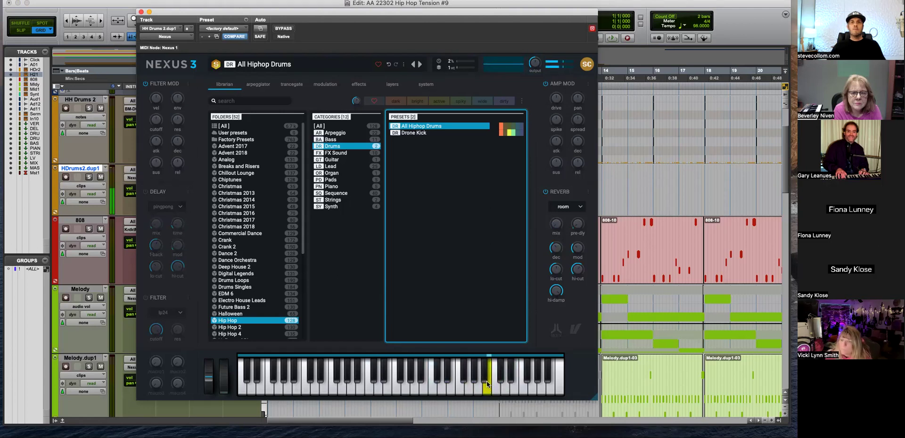
left_click(547, 380)
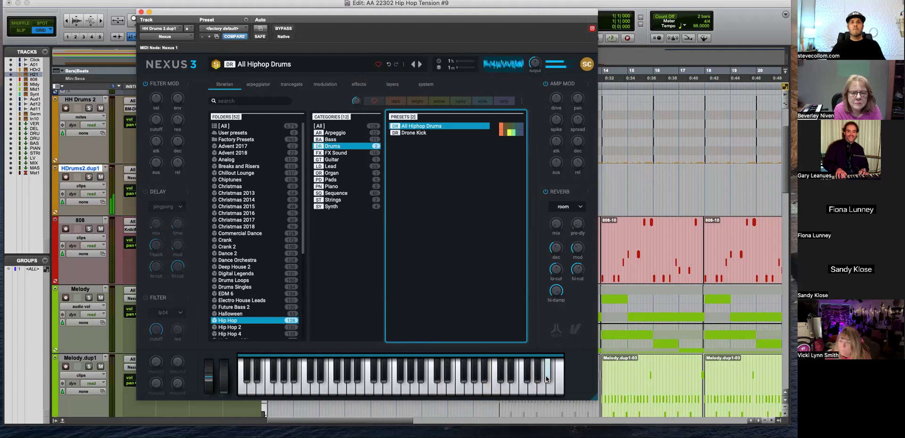
left_click(539, 378)
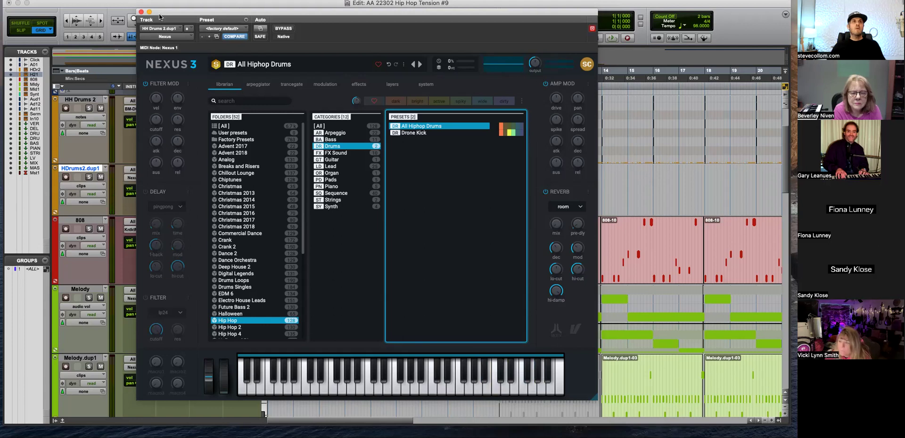
Close the Nexus window and place the edit cursor at 33|4|000 on the duplicated drum track
left_click(141, 12)
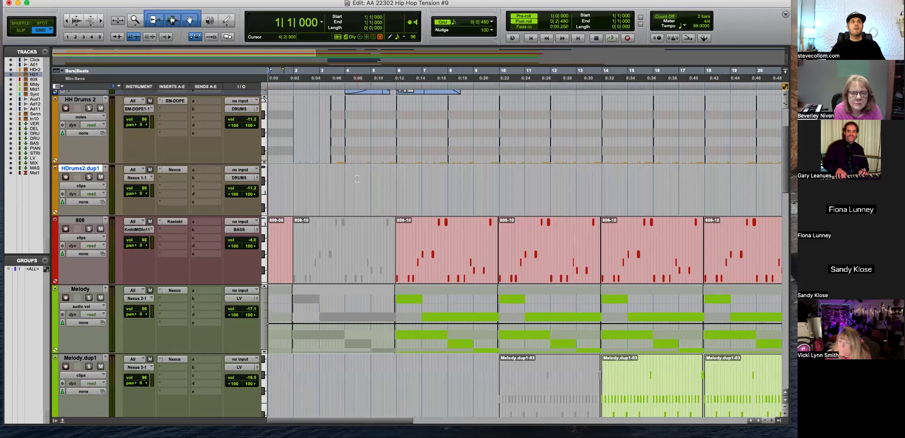
scroll(358, 174, "up", 2)
left_click(290, 213)
key("super+bracketleft")
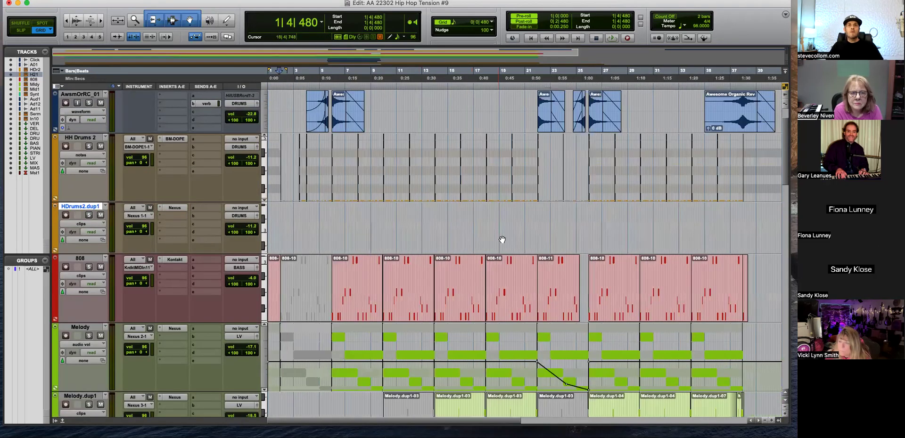
key("super+bracketleft")
left_click(469, 211)
key("super+bracketright")
key("super+bracketright")
key("super+bracketright")
key("super+bracketright")
left_click(599, 219)
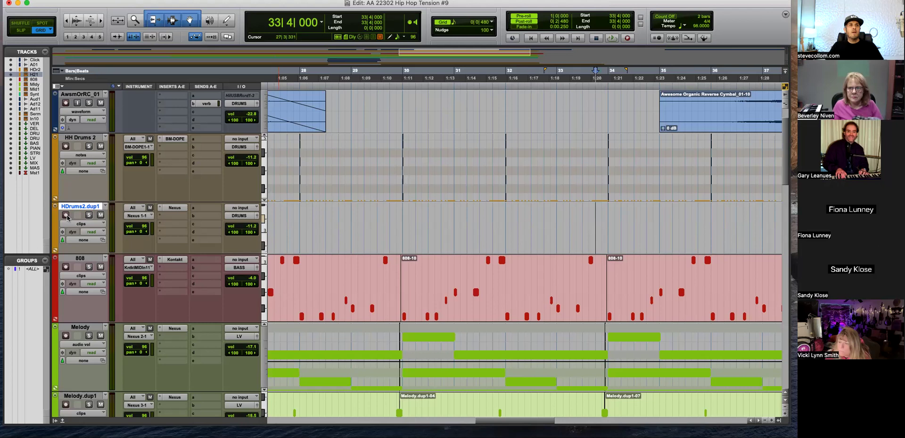
Record-enable the duplicated drum track and play the lead-in to bar 34 with the cursor at 33|4|480
key("super+bracketleft")
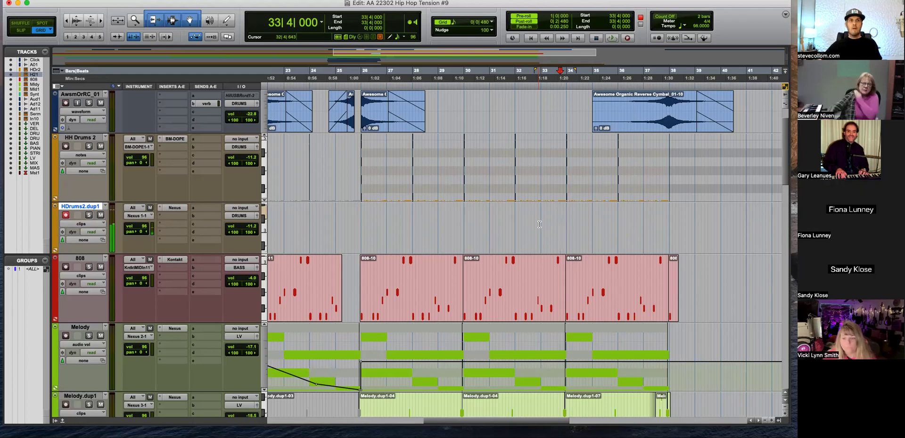
left_click(561, 220)
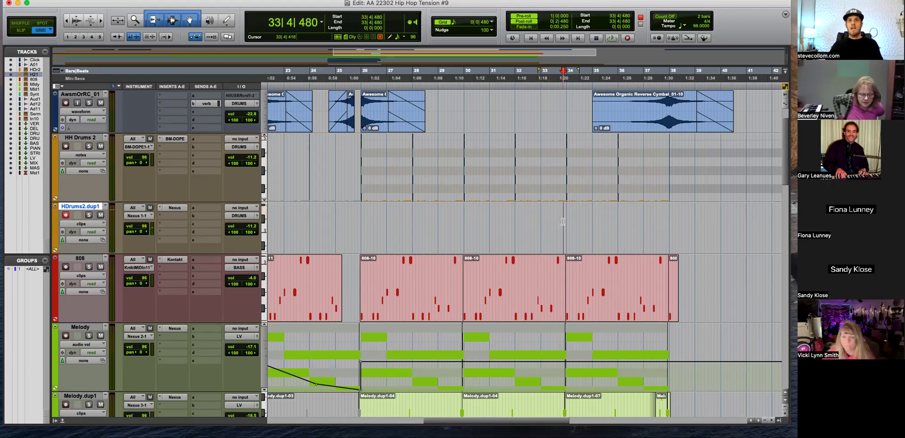
key("super+bracketright")
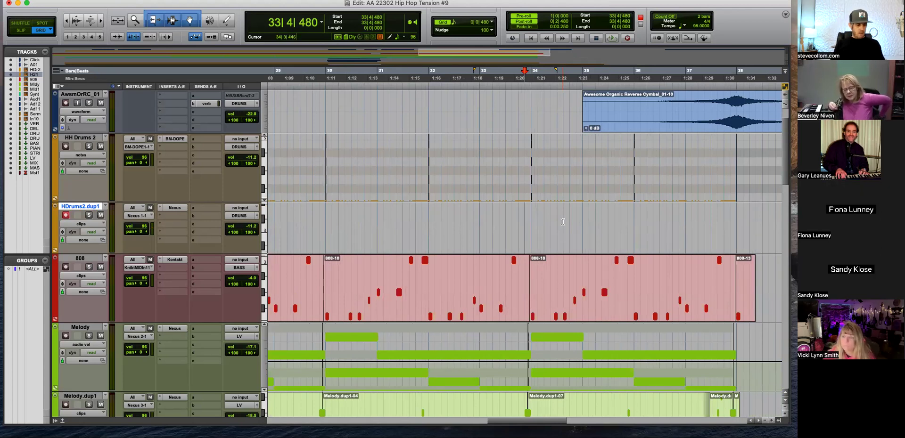
key("space")
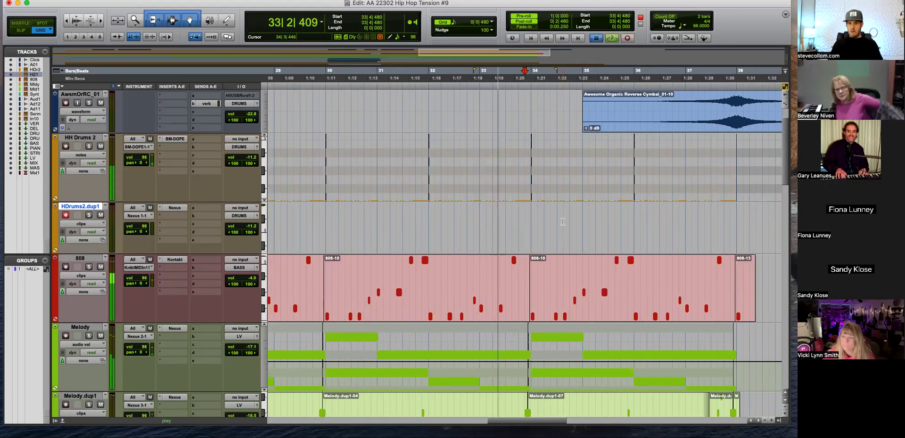
Show the duplicated drum track's notes, set the start to 34|1|000 and record a pattern of repeated high hits
left_click(536, 221)
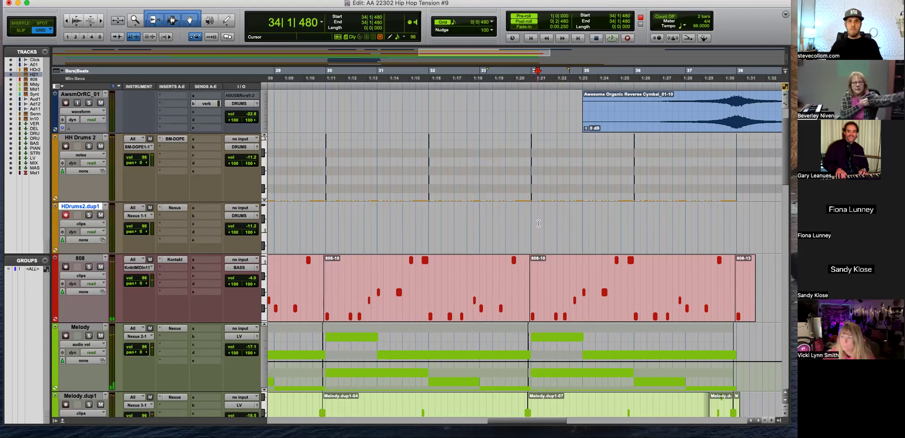
key("ctrl+minus")
left_click(534, 231)
key("ctrl+bracketright")
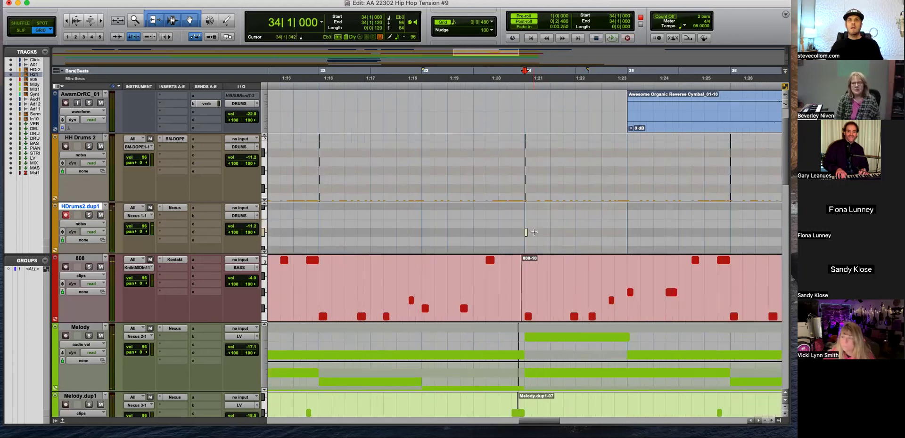
left_click_drag(527, 235, 526, 219)
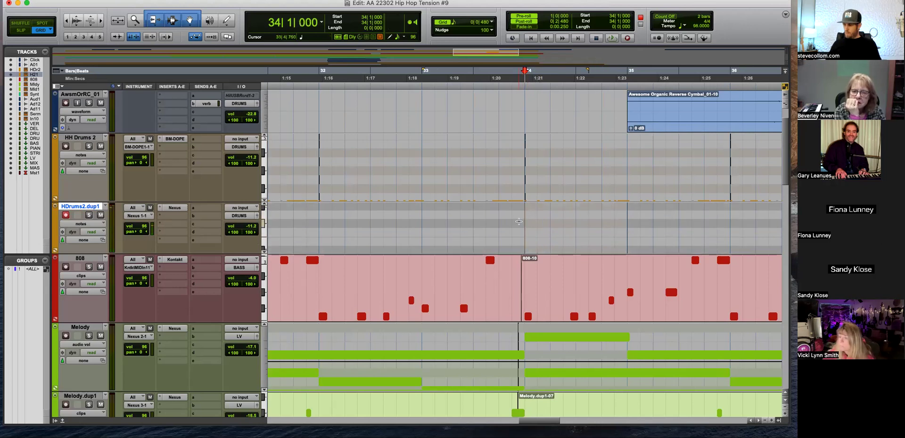
key("space")
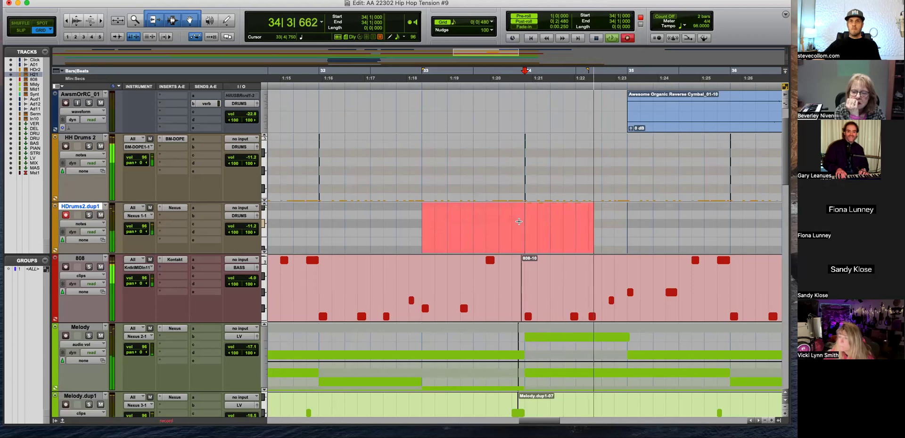
key("space")
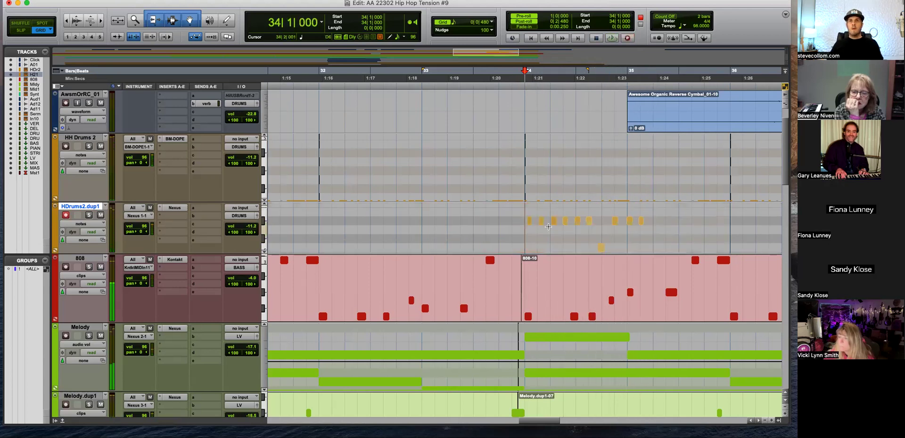
Trim the newly recorded hits to bar 34 and quantize them to 1/16 notes
left_click(678, 221)
left_click_drag(656, 220, 551, 226)
key("super+bracketright")
mouse_move(680, 215)
left_mouse_down()
mouse_move(549, 238)
mouse_move(547, 247)
left_mouse_up()
key("alt+0")
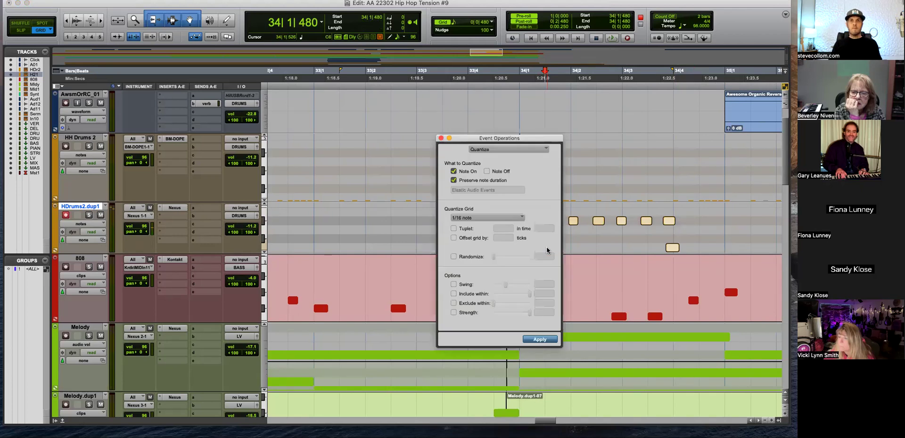
key("Return")
Audition the quantized hits and thin the high ones to evenly spaced offbeats, placing one at 34|3|480
left_click(609, 204)
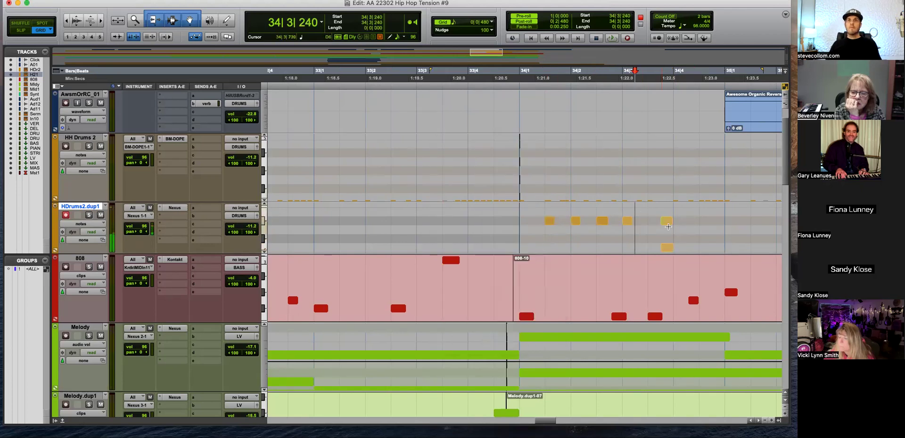
key("space")
key("super+bracketleft")
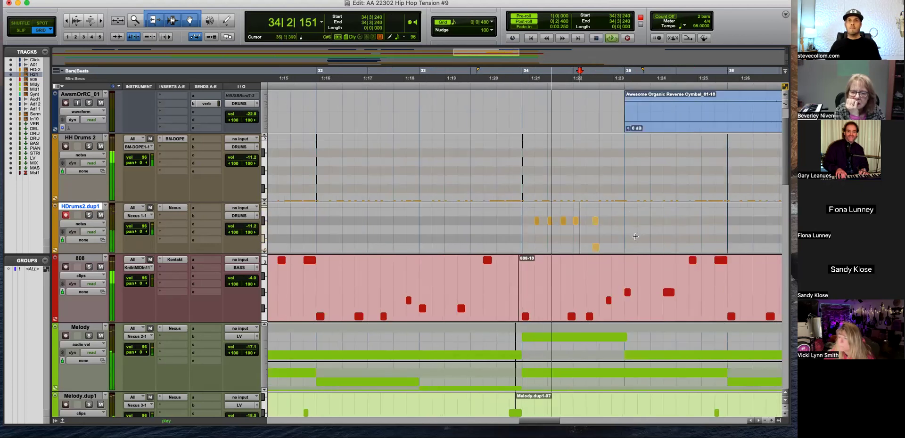
key("space")
key("super+bracketright")
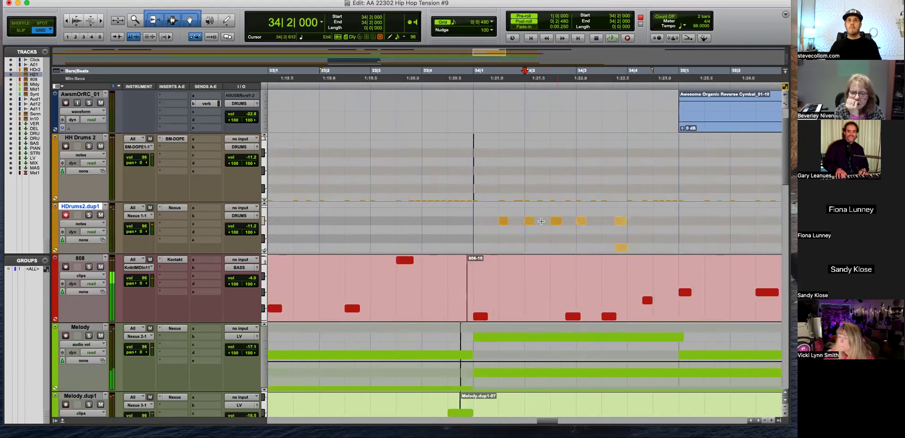
key("space")
left_click(581, 221, "alt")
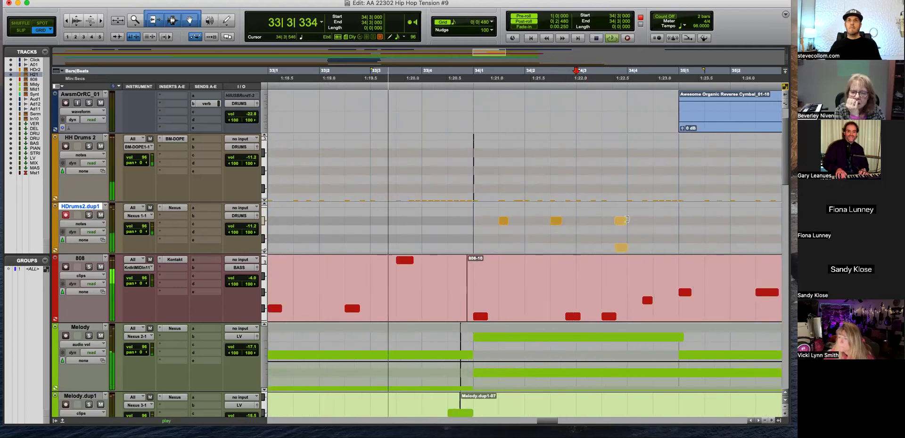
left_click(620, 220, "alt")
left_click(605, 220)
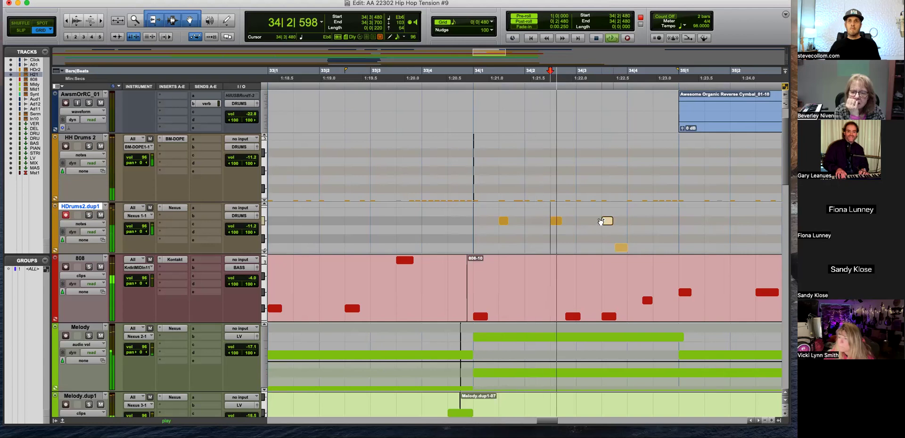
Select the offbeat high hits and duplicate the pattern repeatedly through the end of bar 37
left_click_drag(609, 223, 504, 222)
key("super+bracketleft")
key("super+d")
key("space")
key("super+bracketleft")
key("super+d")
key("super+d")
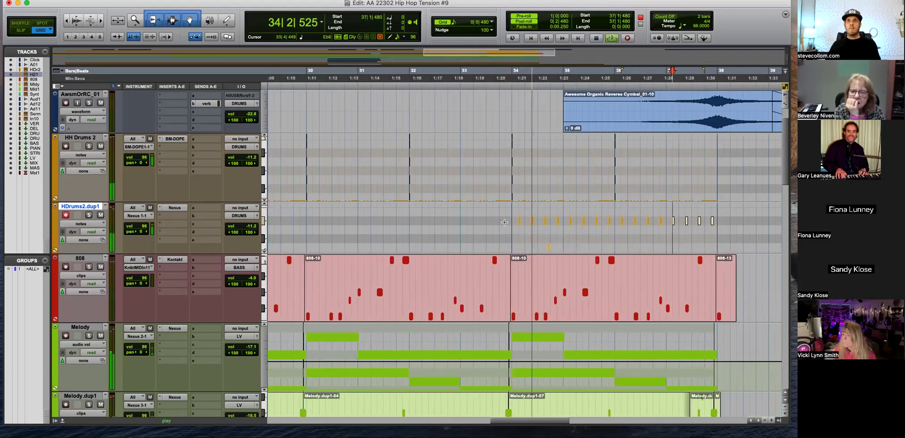
key("super+bracketright")
Move the low hit on the duplicated drum track to 36|1|000
key("super+bracketleft")
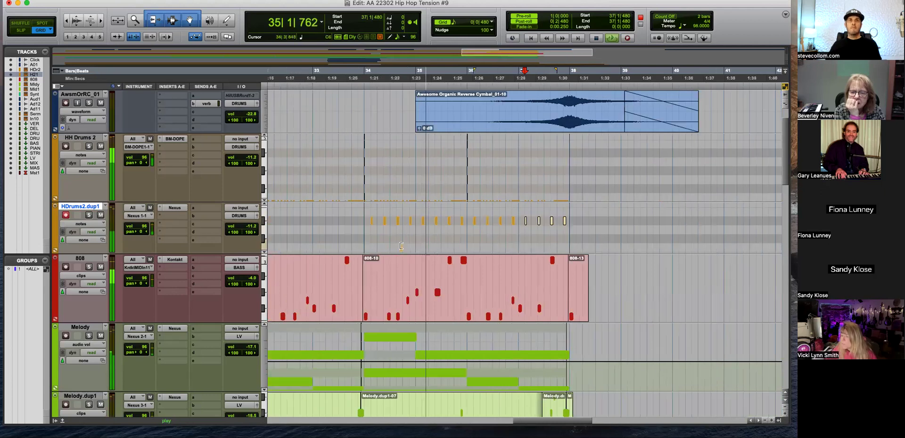
key("space")
left_click(401, 249)
left_click_drag(401, 248, 468, 249)
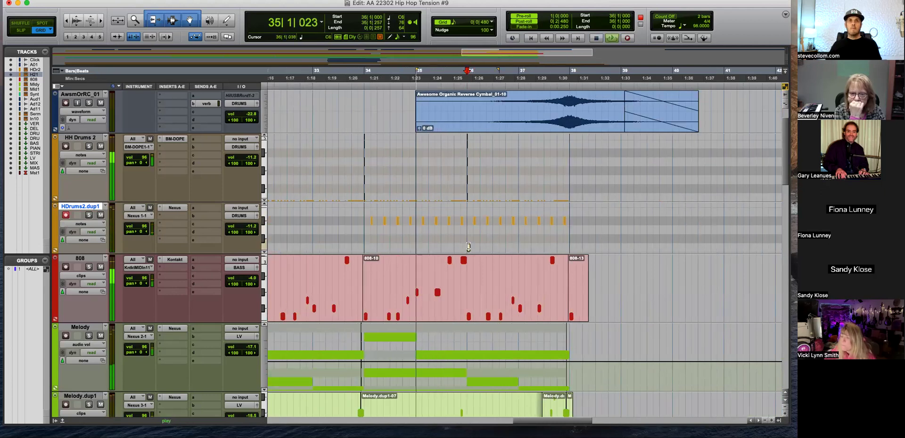
key("super+bracketright")
Set the grid to 1/16 note and move the low hit earlier to 35|4|480, checking its timing by playback
left_click(479, 22)
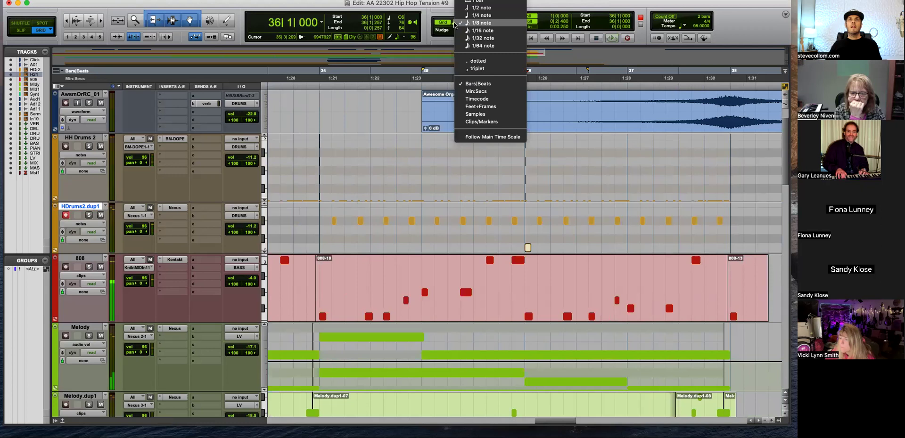
left_click(481, 30)
left_click_drag(527, 251, 522, 252)
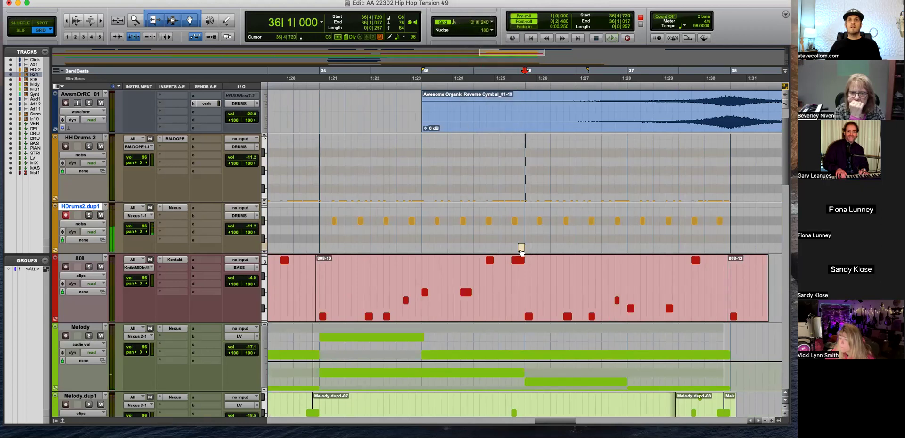
key("space")
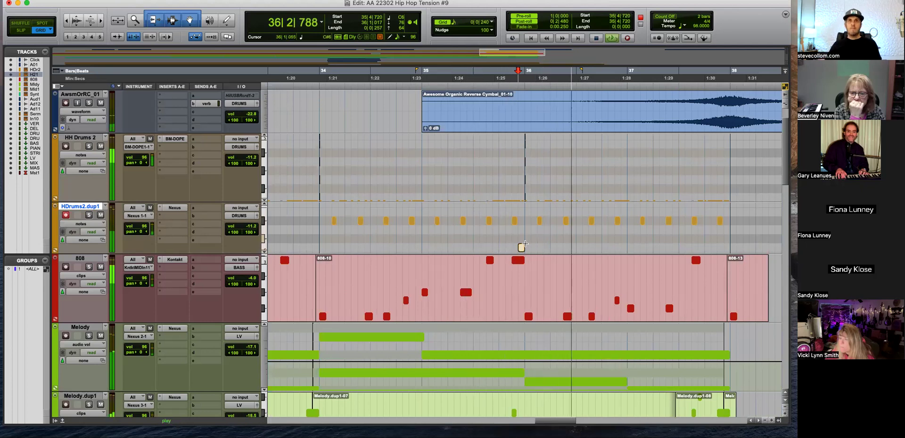
key("space")
left_click_drag(524, 245, 517, 245)
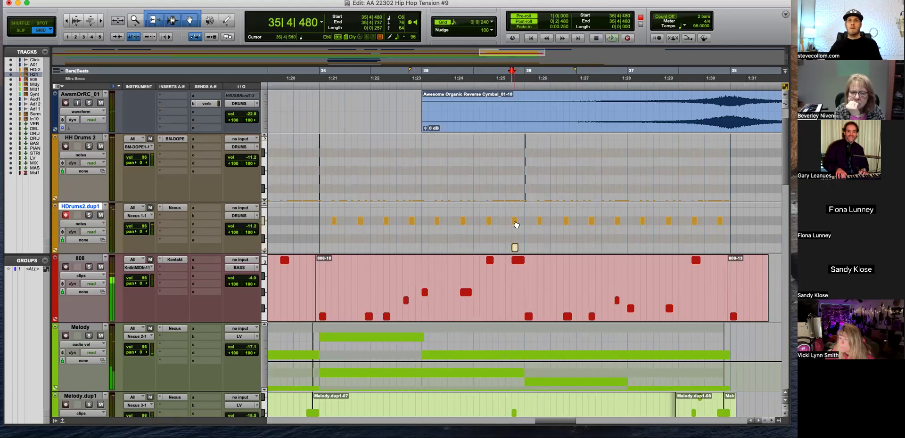
Copy the low hit to 37|4|480 and remove the high hits at 35|4|480 and 37|4|480
key("space")
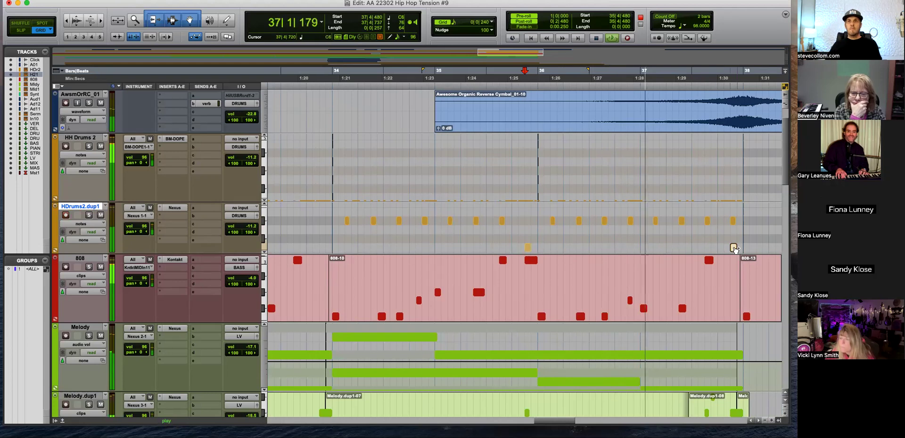
left_click_drag(732, 220, 734, 247)
key("super+bracketleft")
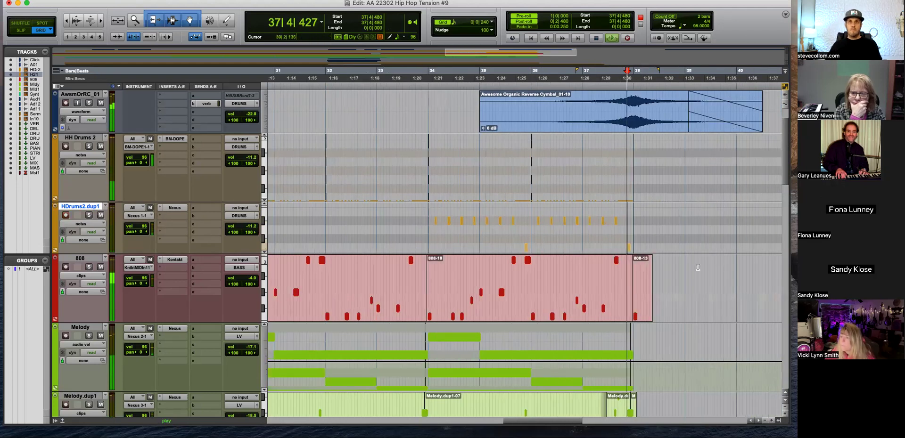
Play the section from 29|4|720 and lower the duplicated drum track's volume to -15.8 dB
key("space")
key("super+bracketleft")
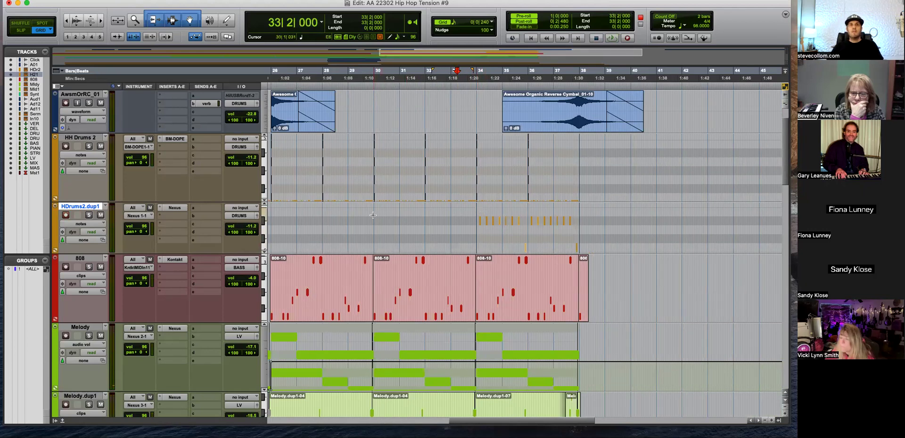
key("space")
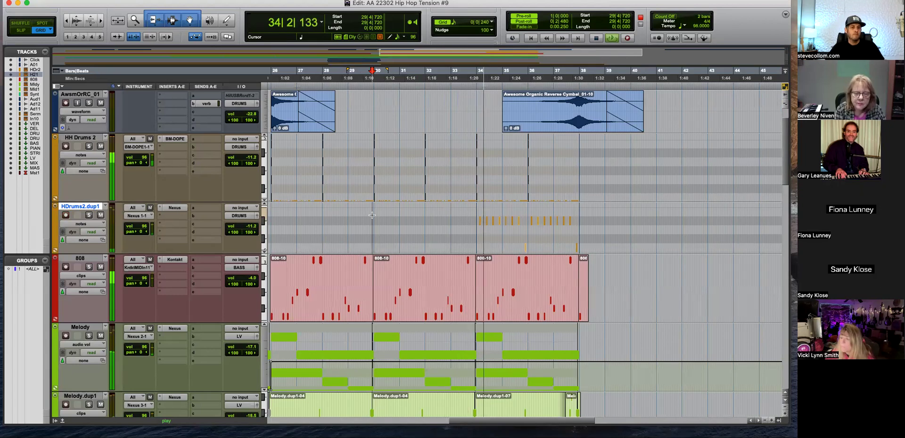
left_click_drag(256, 230, 256, 239)
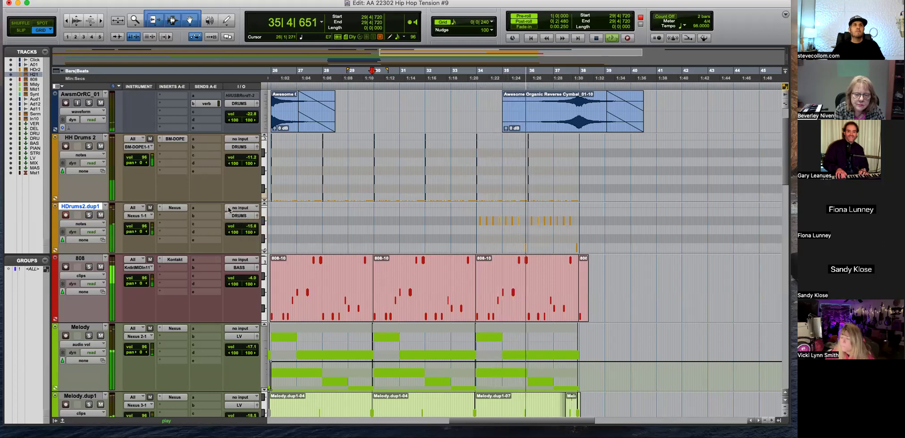
Add a verb send to the duplicated drum track and set its level to about -12.8 dB during playback
scroll(203, 311, "down", 2)
scroll(208, 301, "up", 2)
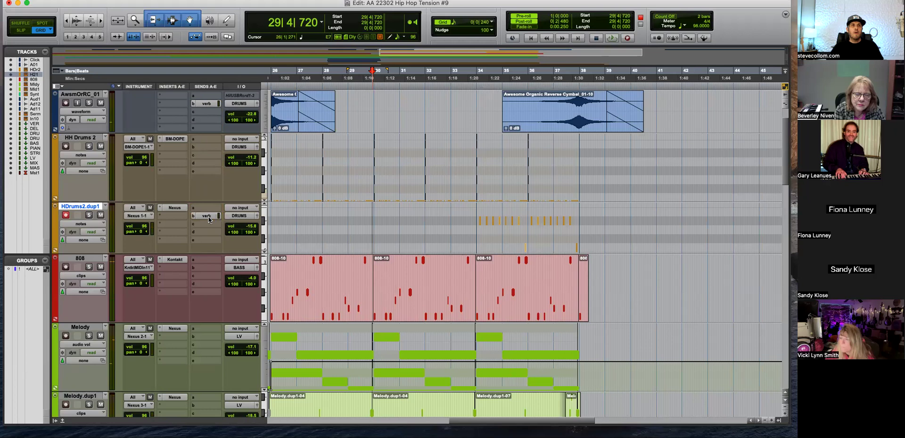
left_click(206, 215)
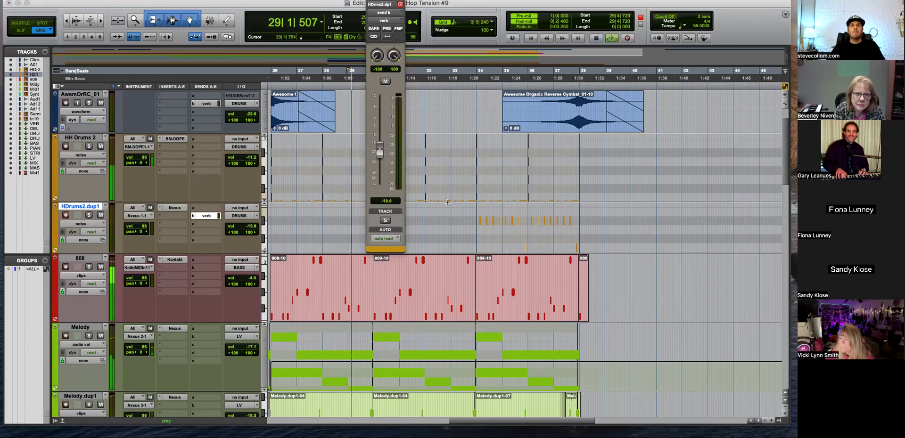
left_click(476, 185)
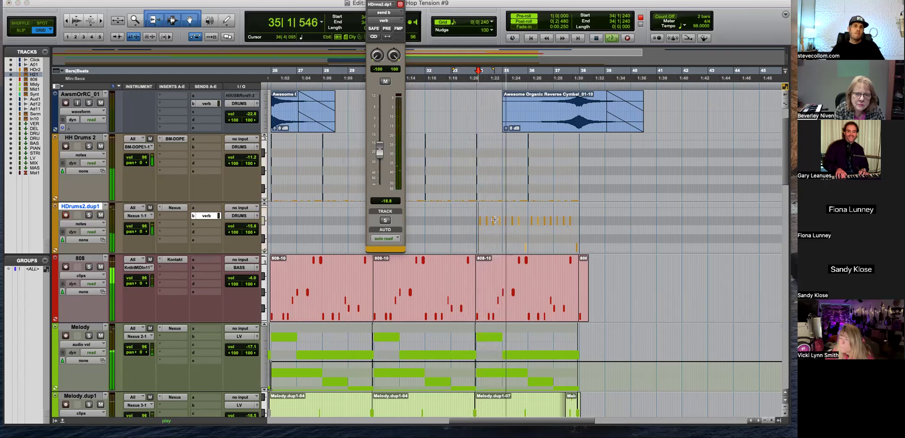
left_click_drag(380, 153, 380, 141)
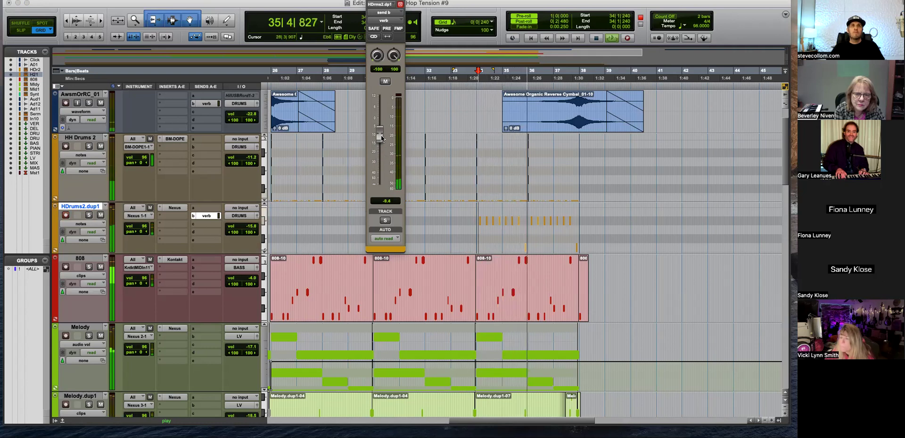
key("space")
Insert ValhallaVintageVerb on the HDrums2.dup1 track and set its predelay to 0 ms, checking the sound by playback
left_click(185, 215)
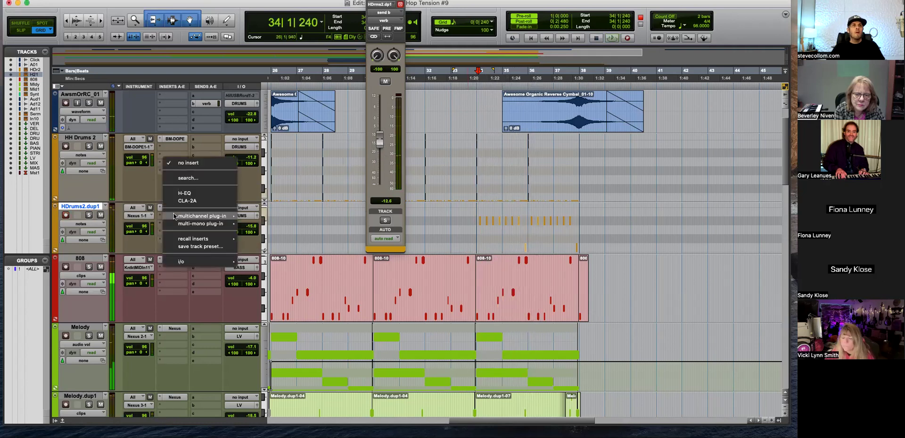
mouse_move(189, 216)
mouse_move(283, 417)
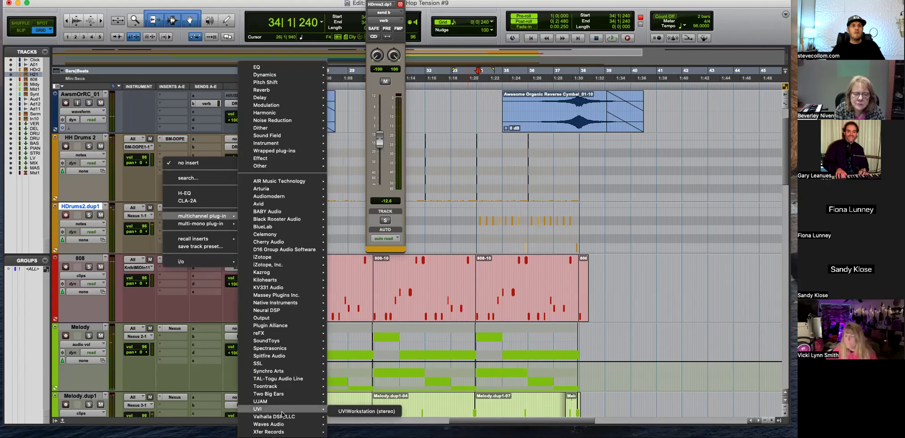
left_click(363, 436)
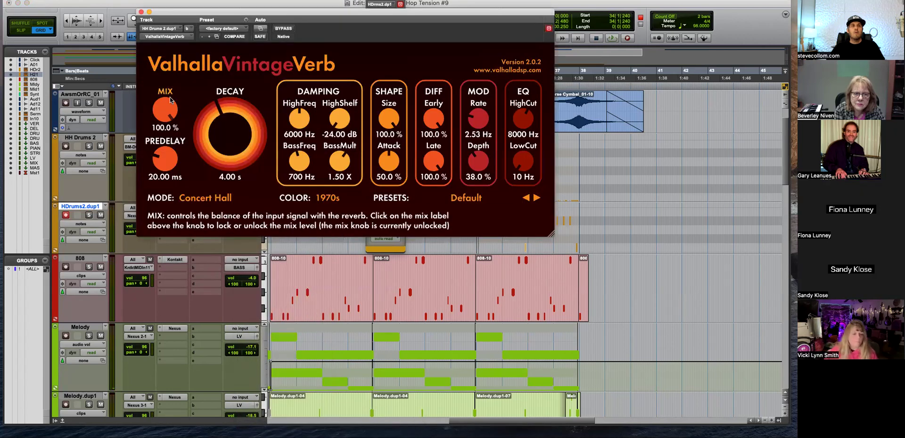
left_click_drag(165, 161, 165, 193)
key("space")
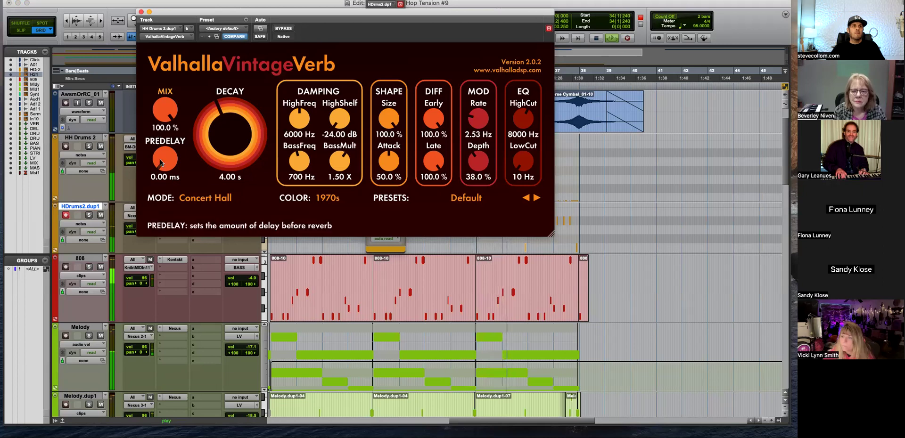
left_click(141, 12)
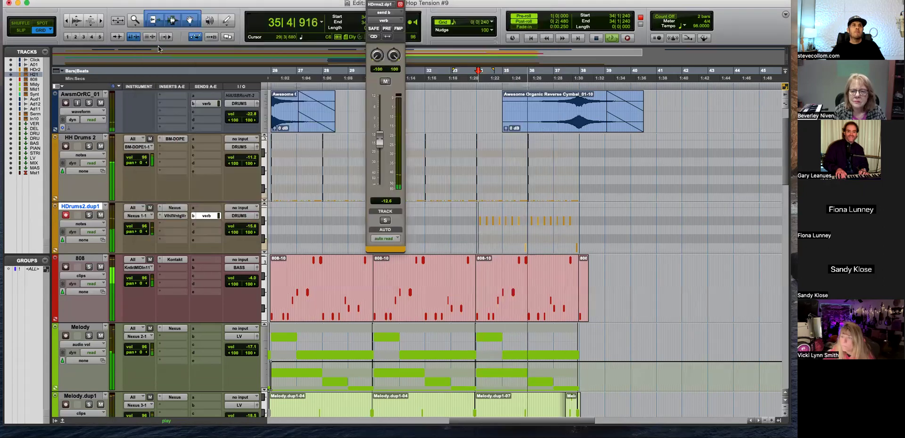
Lower the HDrums2.dup1 verb send to about -19 dB and close its send window
left_click_drag(379, 141, 379, 153)
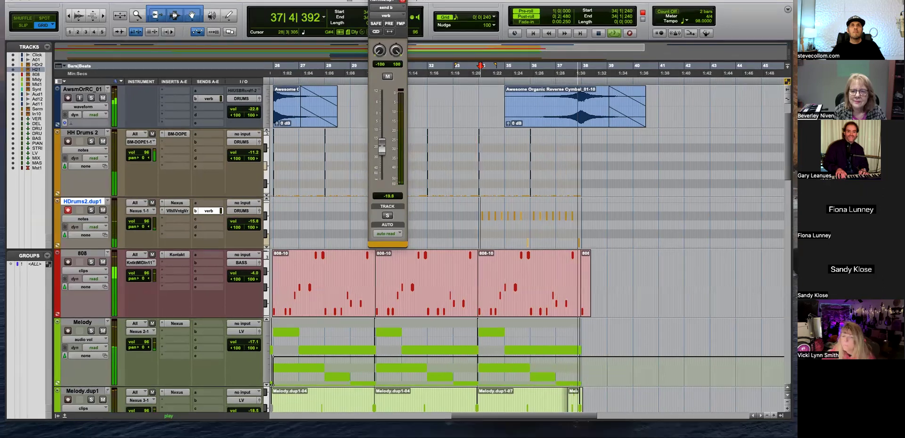
left_click_drag(395, 1, 362, 32)
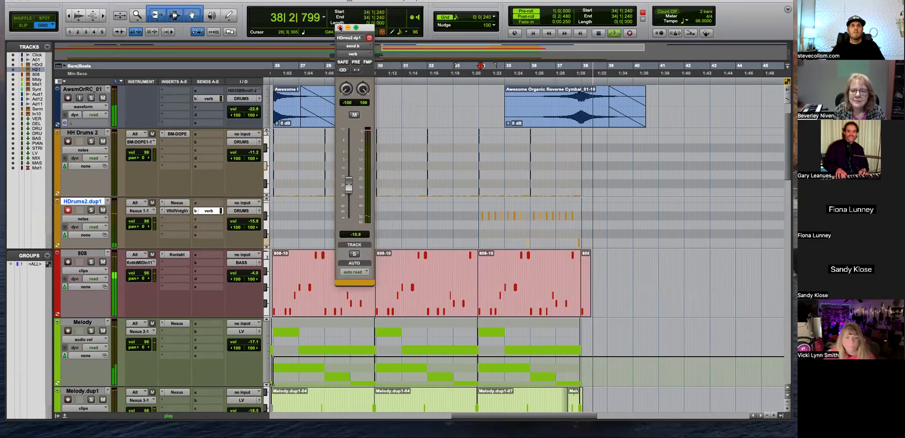
left_click(340, 28)
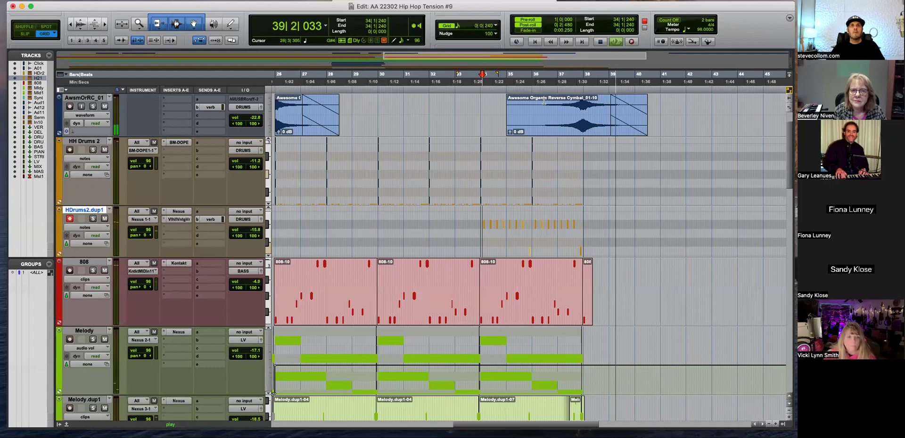
Play the arrangement from 25|4|240 and turn down the DRUMS bus volume slightly
key("space")
left_click(473, 212)
key("r")
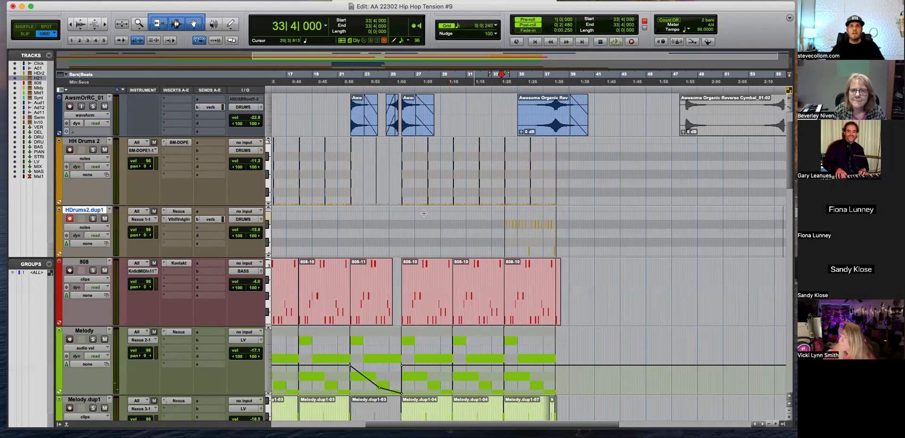
key("space")
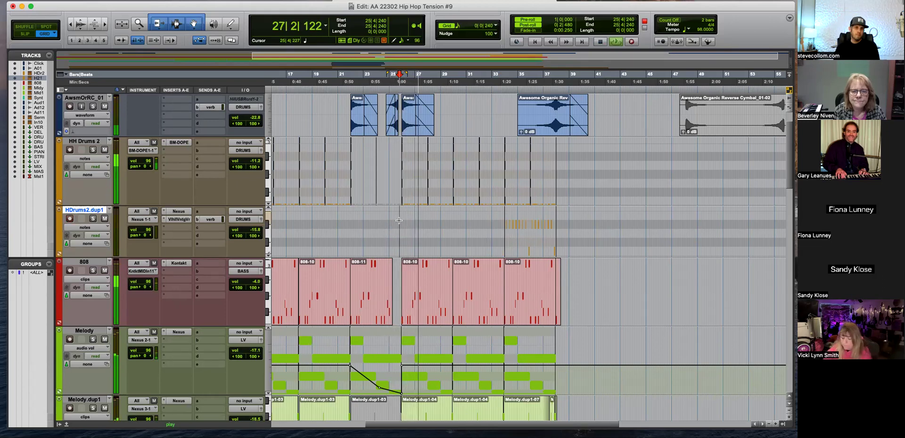
scroll(464, 314, "down", 3)
key("super+bracketleft")
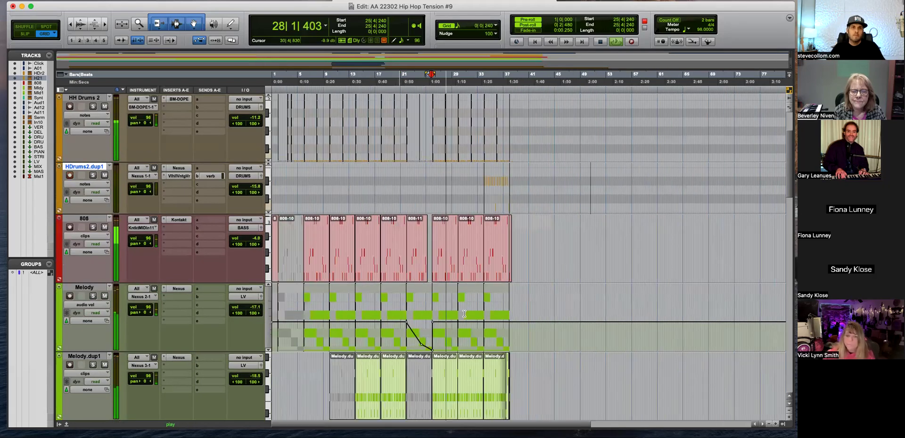
key("super+bracketright")
scroll(598, 351, "down", 3)
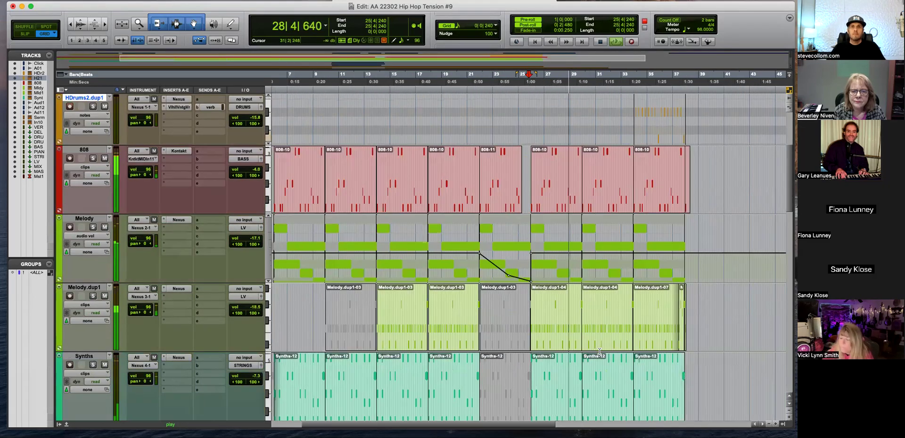
scroll(594, 347, "up", 5)
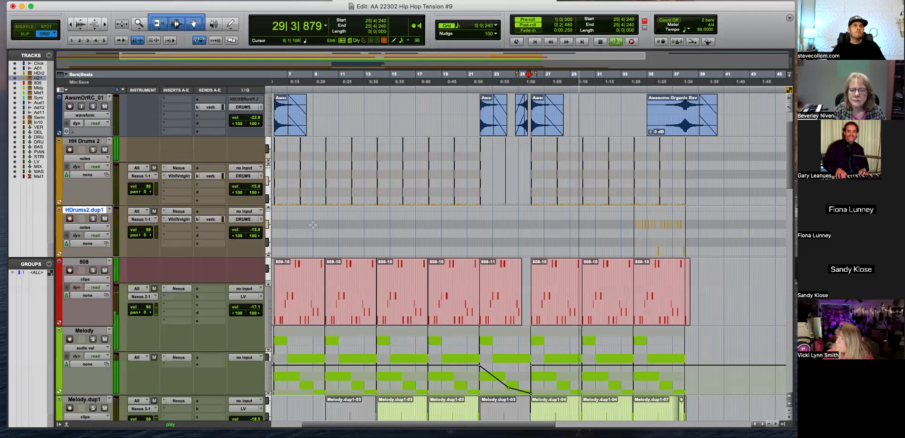
scroll(312, 224, "down", 15)
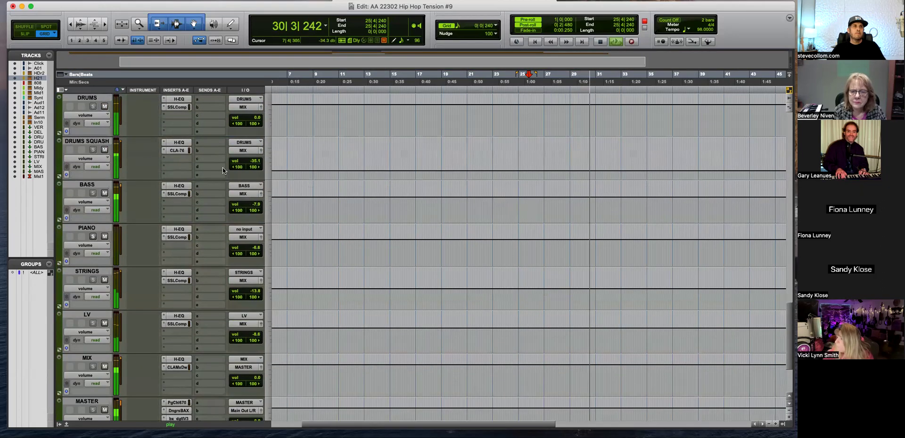
left_click_drag(261, 119, 258, 123)
Listen through bars 32 to 37 and review the drum, bass, melody and synth tracks around the new pattern
scroll(422, 230, "up", 15)
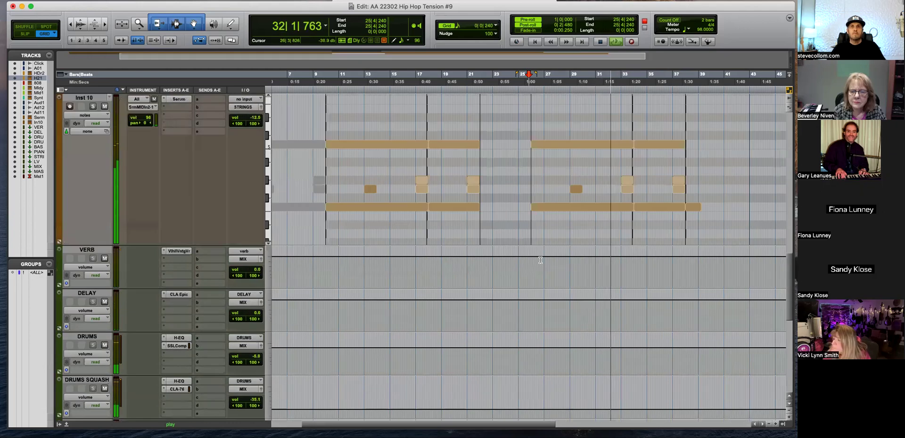
key("super+bracketright")
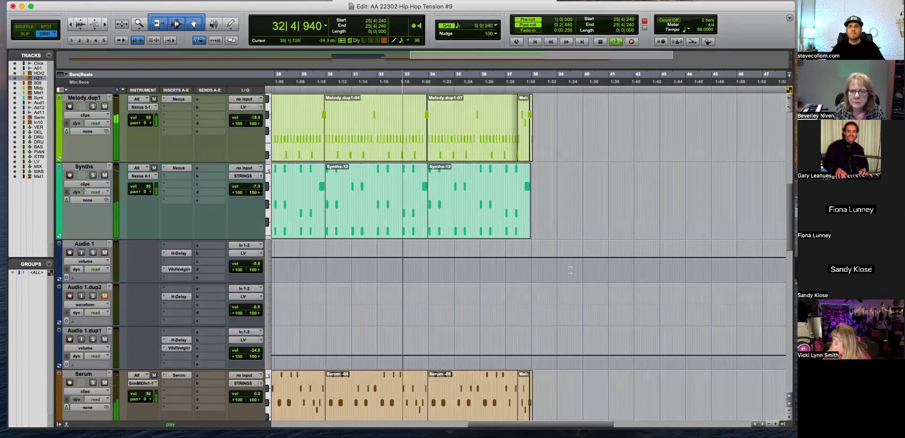
scroll(484, 311, "up", 5)
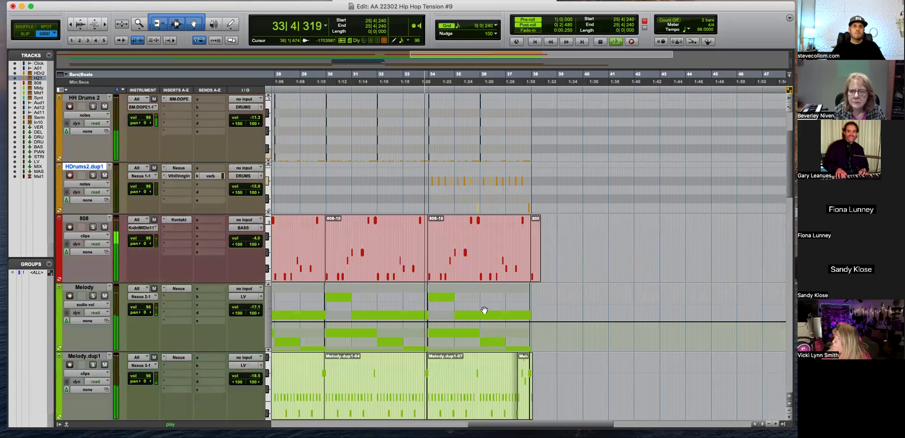
scroll(484, 311, "up", 1)
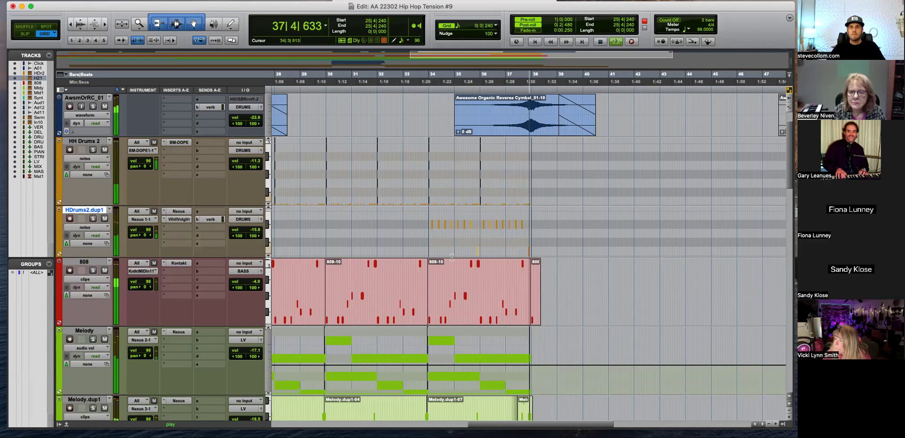
left_click(422, 110)
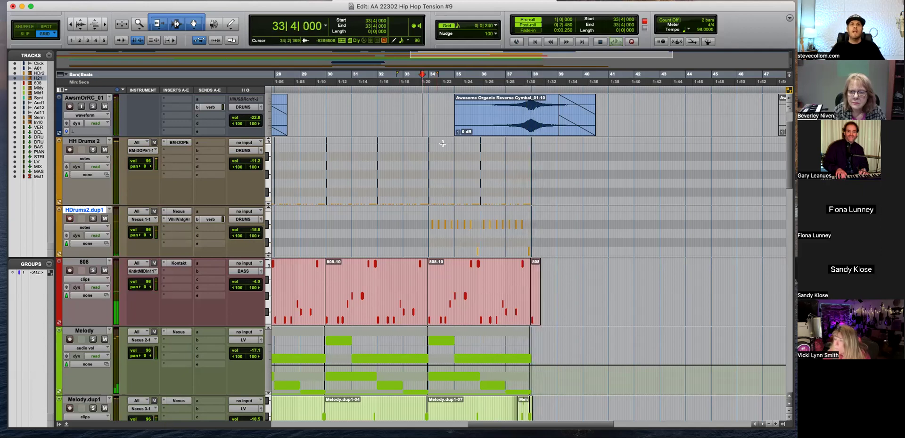
key("super+bracketright")
key("super+bracketleft")
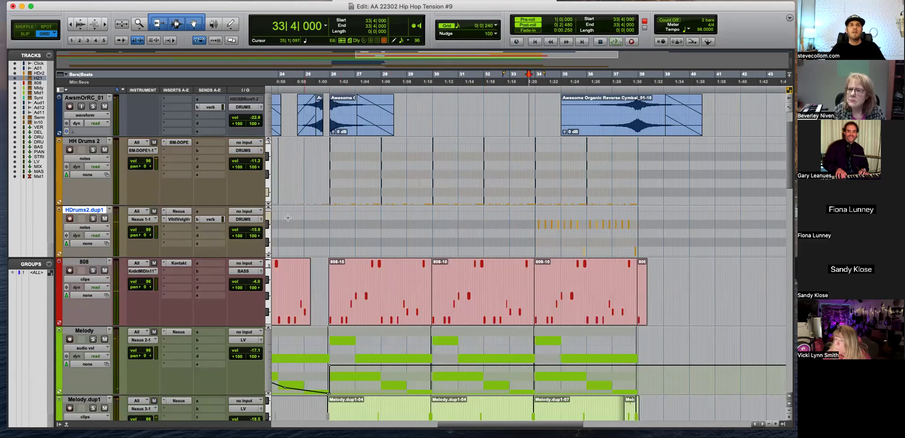
scroll(427, 273, "down", 5)
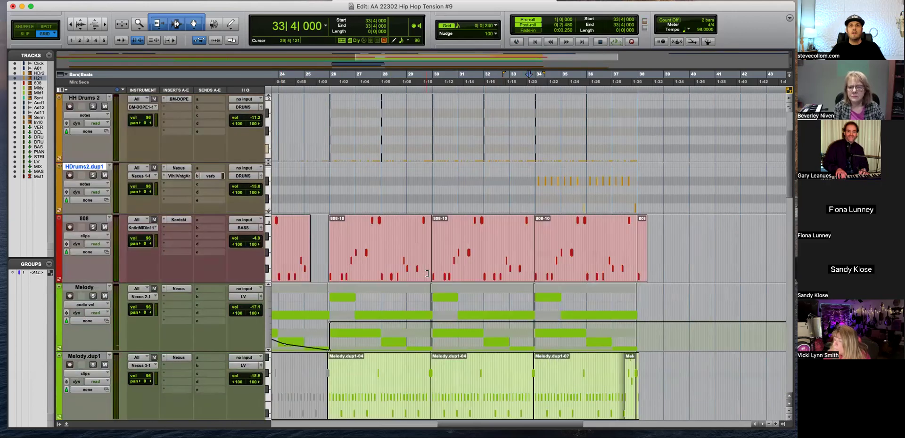
Solo the Melody.dup1 track and play it around 31|2|000 to check its part
left_click(468, 329)
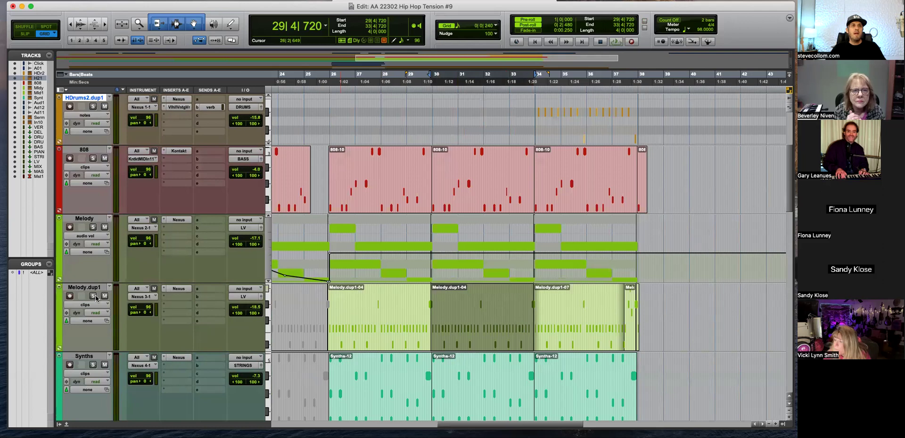
left_click(463, 315)
key("space")
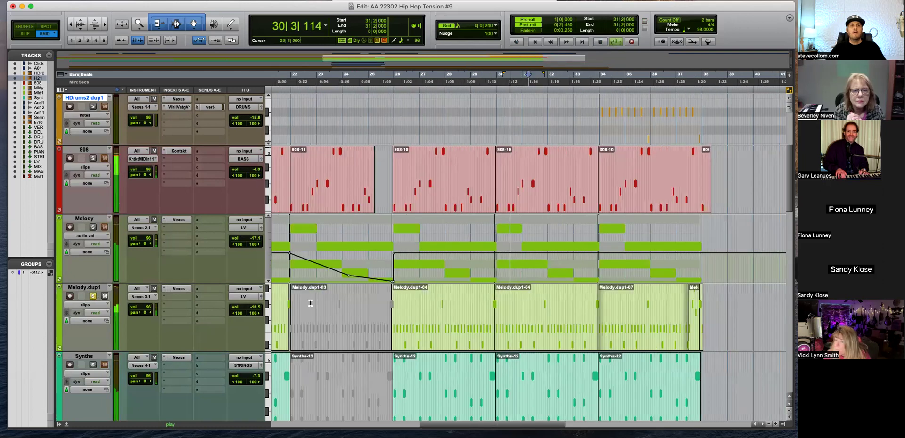
Duplicate the Melody.dup1 track once with its playlists, automation, inserts and sends
left_click(92, 288)
key("alt+shift+d")
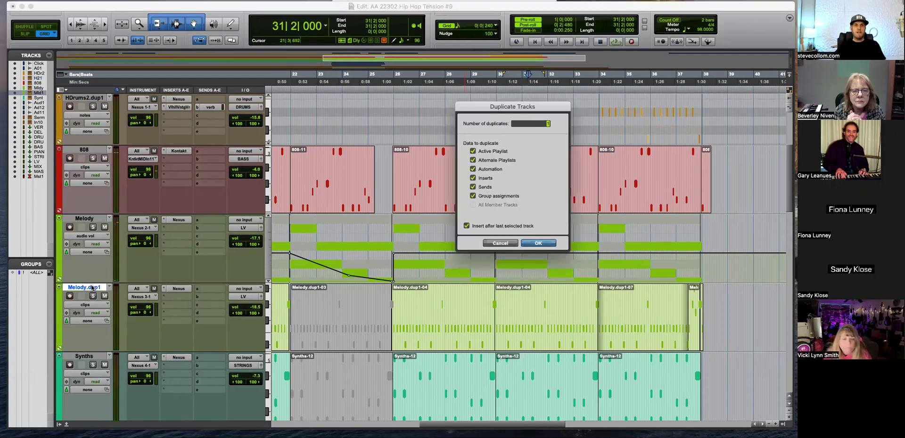
key("Return")
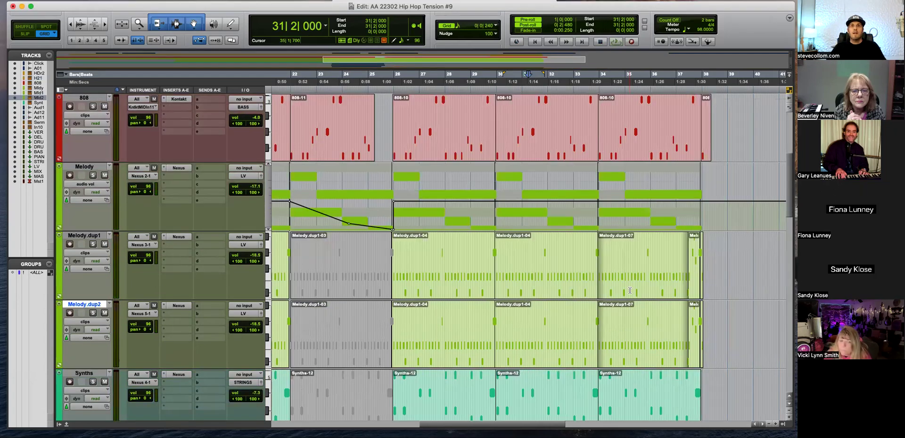
Delete all Melody.dup2 clips before the one starting at 29|4|720
key("r")
key("r")
left_click_drag(312, 318, 429, 317)
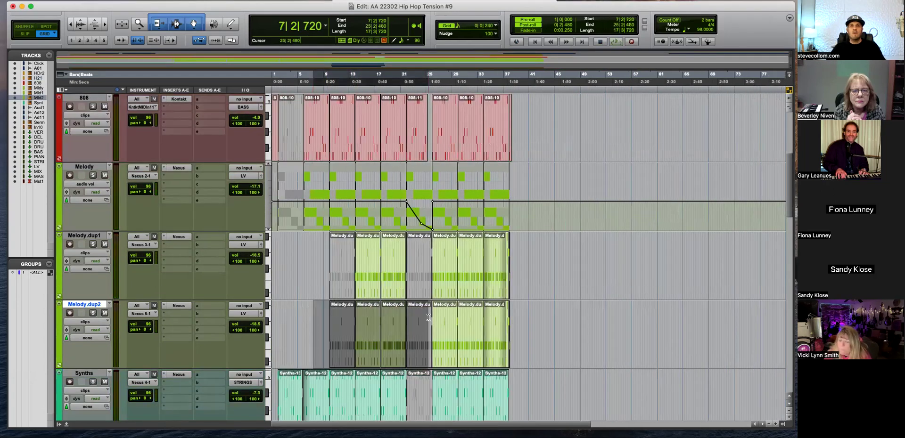
key("Delete")
double_click(445, 329)
key("Delete")
key("t")
key("t")
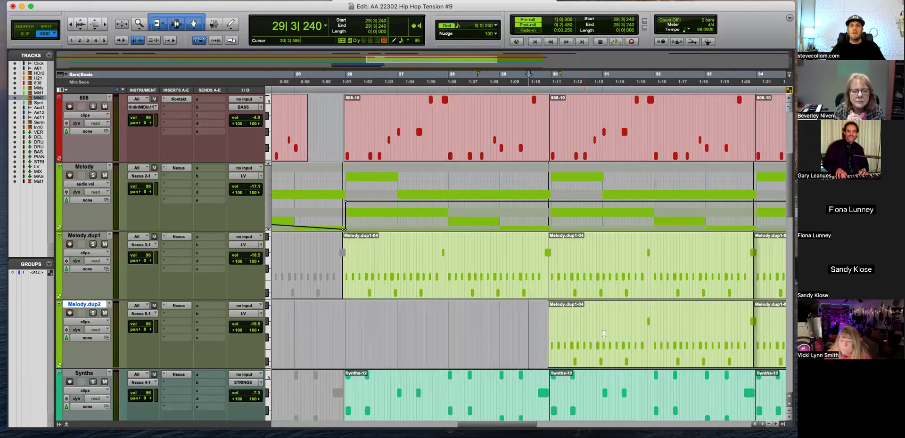
Select the first remaining Melody.dup2 clip, open the track's Nexus instrument and filter its presets to dark Lead sounds
left_click(594, 349)
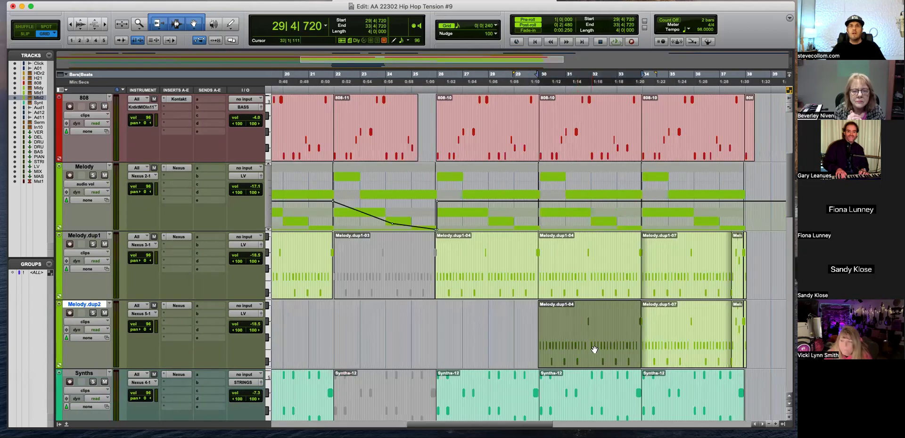
left_click(176, 305)
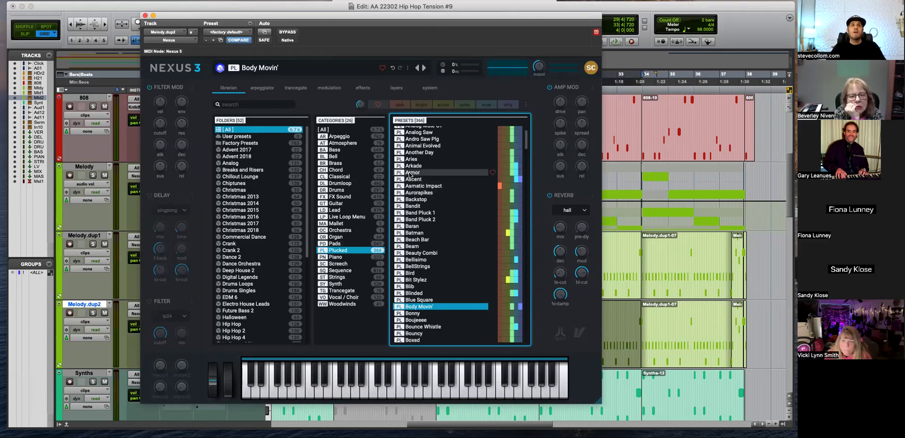
left_click(335, 211)
scroll(408, 212, "down", 10)
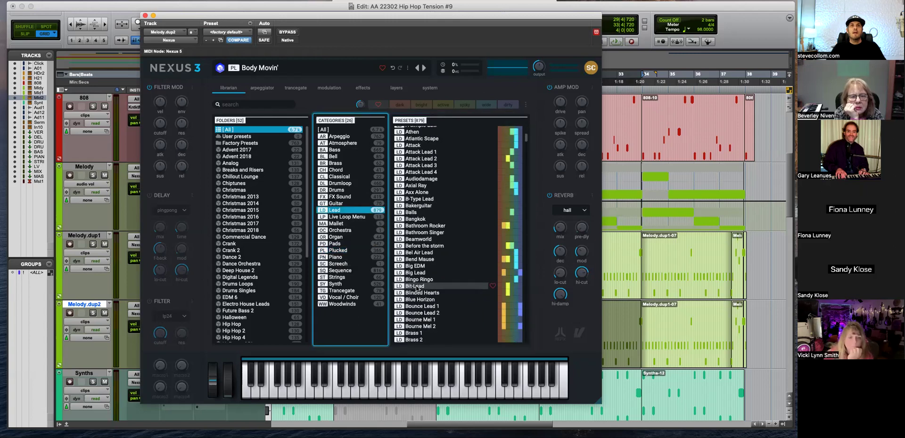
left_click(400, 104)
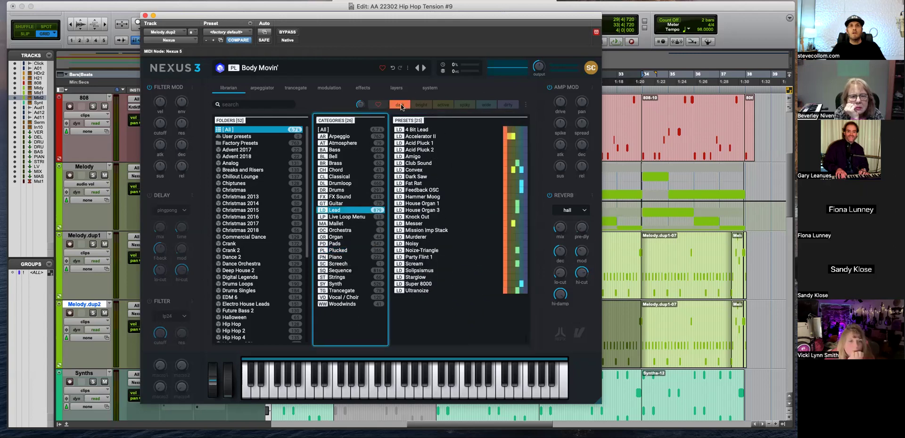
Audition the dark Lead presets on Melody.dup2 from Ultranoize up to Noisy
left_click(416, 291)
left_click(417, 284)
left_click(419, 273)
left_click(419, 278)
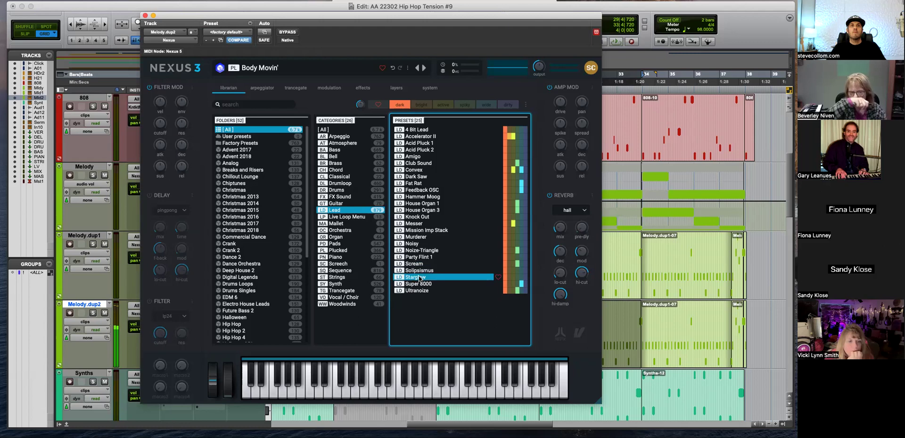
left_click(421, 252)
key("Up")
key("Up")
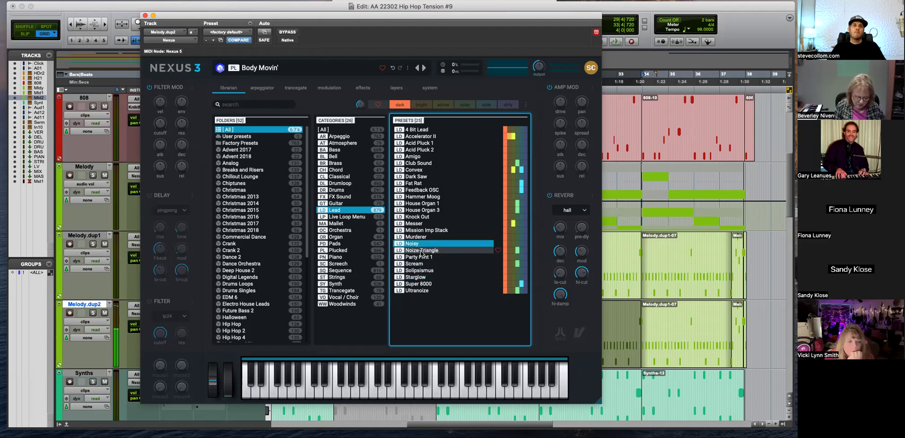
Audition further up the dark Lead presets, settle on Feedback OSC and close the Nexus instrument
key("Up")
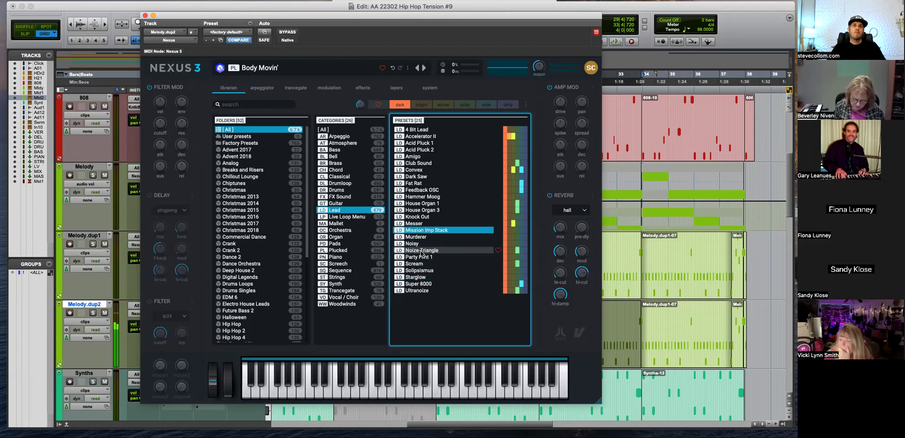
key("Up")
key("Up")
key("Up")
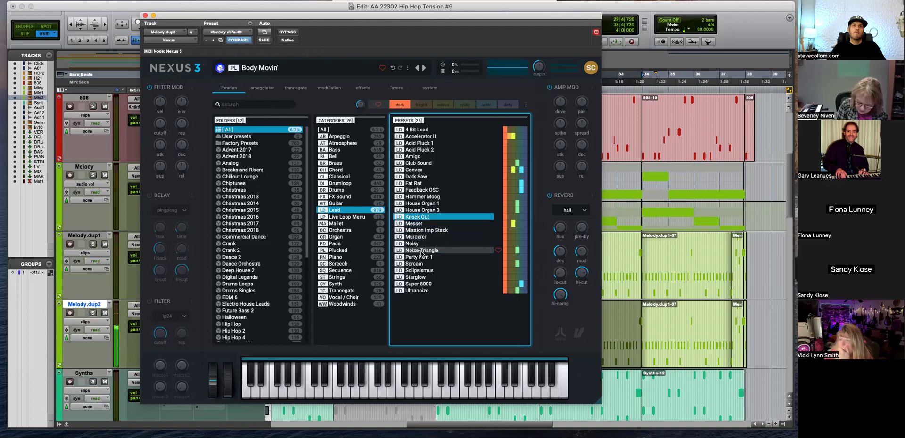
key("Up")
key("Up")
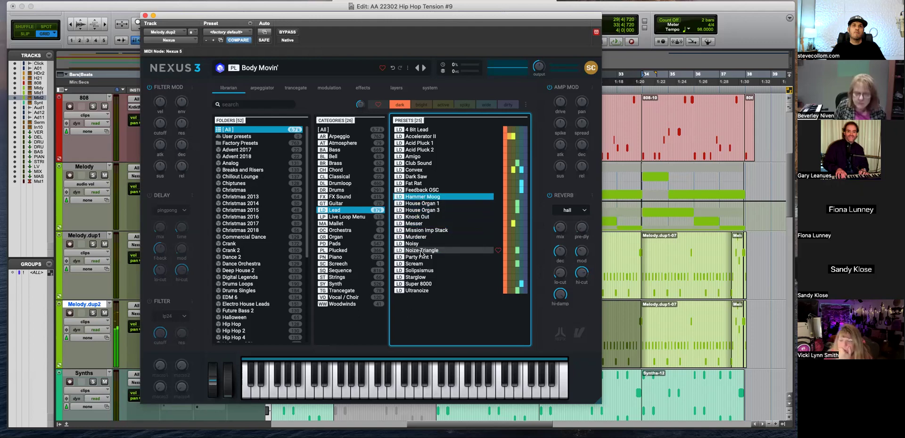
key("Up")
key("Up")
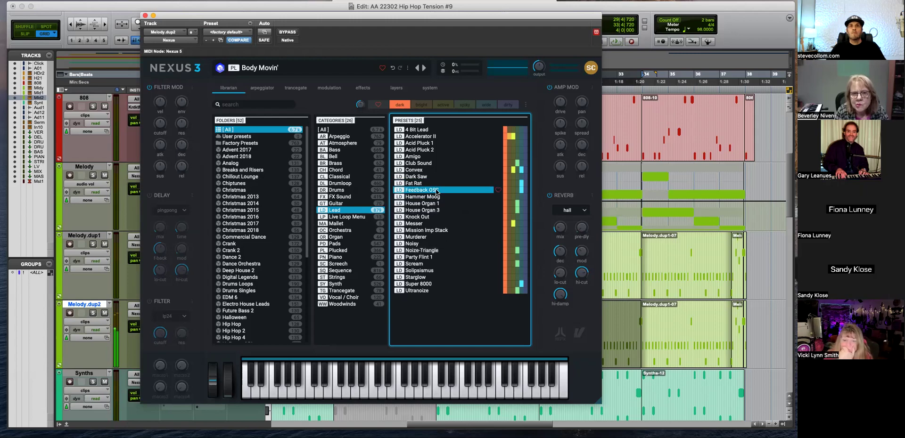
left_click(145, 16)
Play the section around bar 30 and solo Melody.dup2 with Melody.dup1 to compare them, then clear the solos
left_click(534, 318)
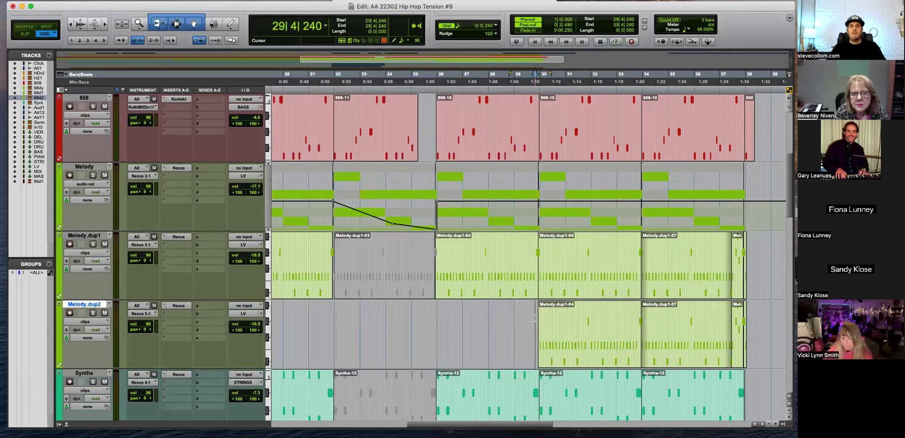
left_click(562, 331)
key("super+bracketright")
key("space")
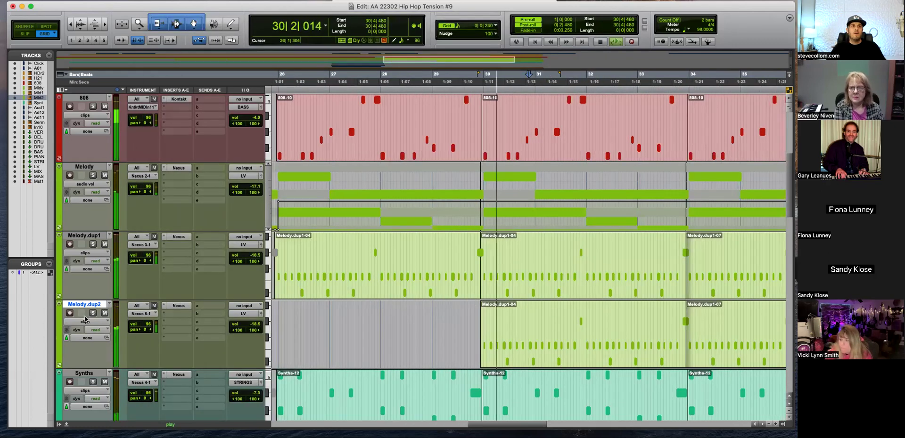
left_click(93, 313)
left_click(92, 245)
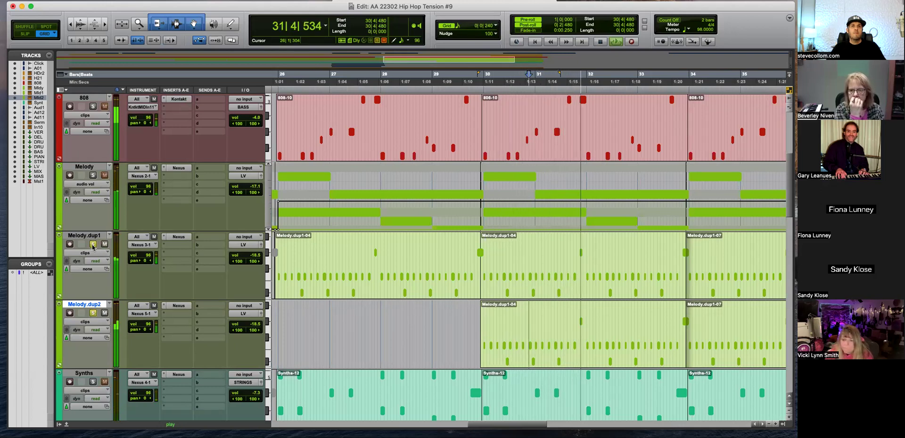
left_click(93, 314)
Play the full mix from 26|1|240 into bar 34 to check how Melody.dup2 enters
key("r")
key("r")
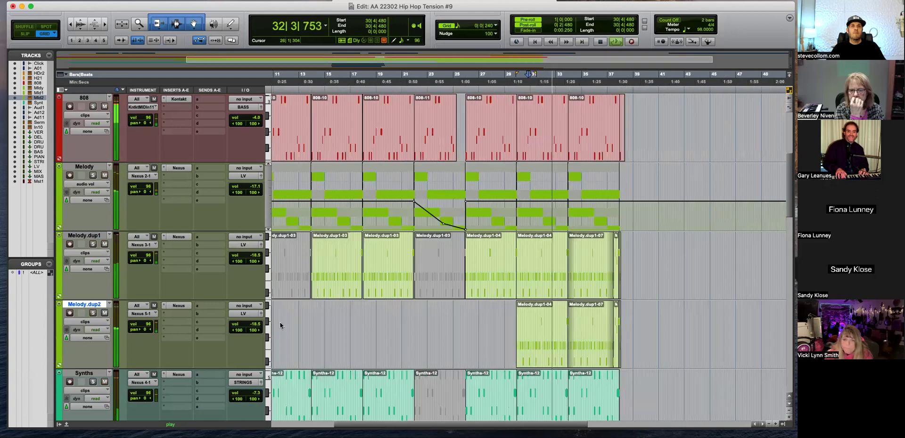
left_click(466, 314)
key("t")
key("t")
key("space")
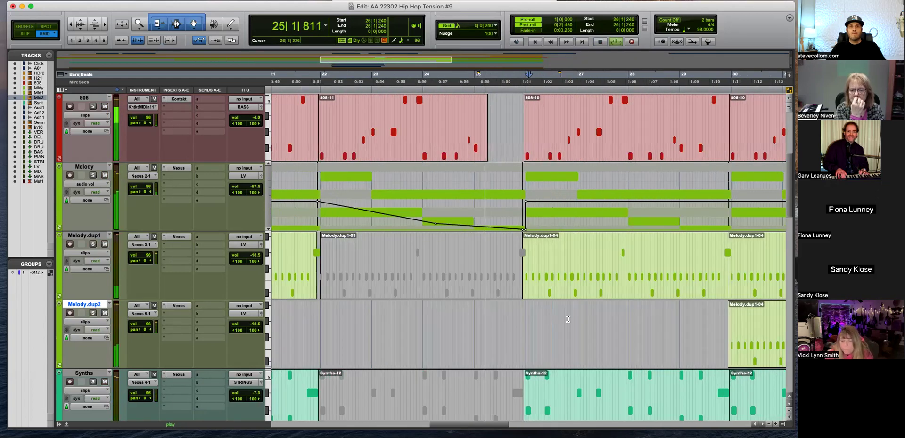
key("r")
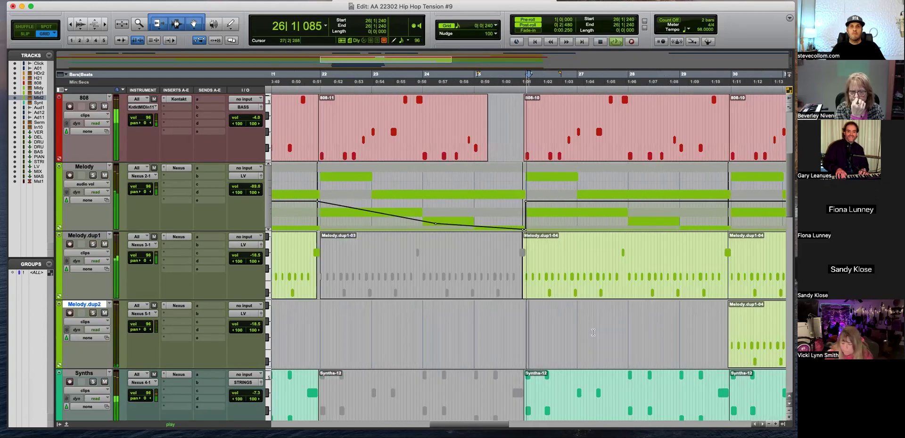
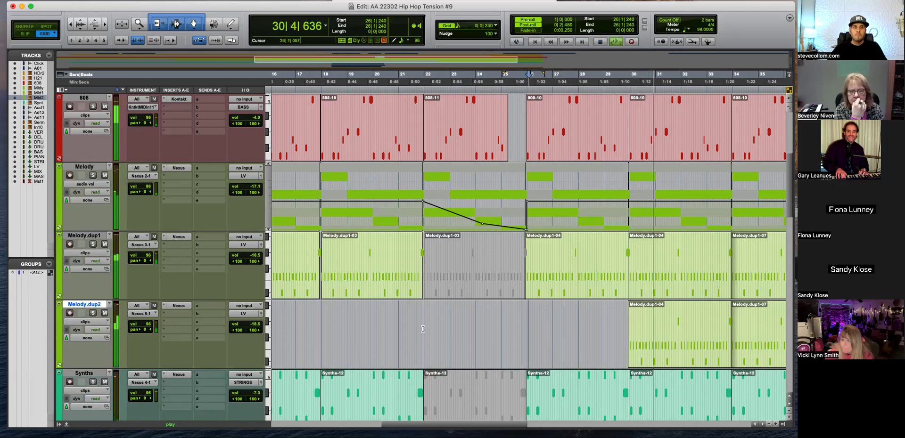
key("t")
key("t")
key("r")
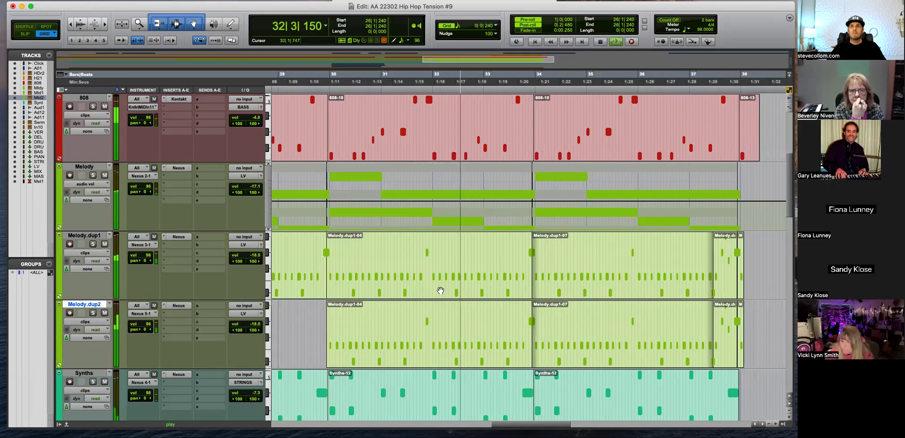
key("t")
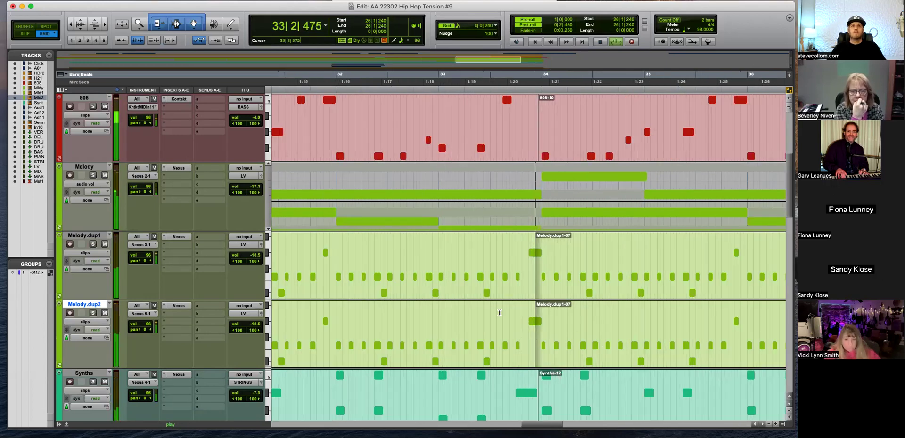
key("r")
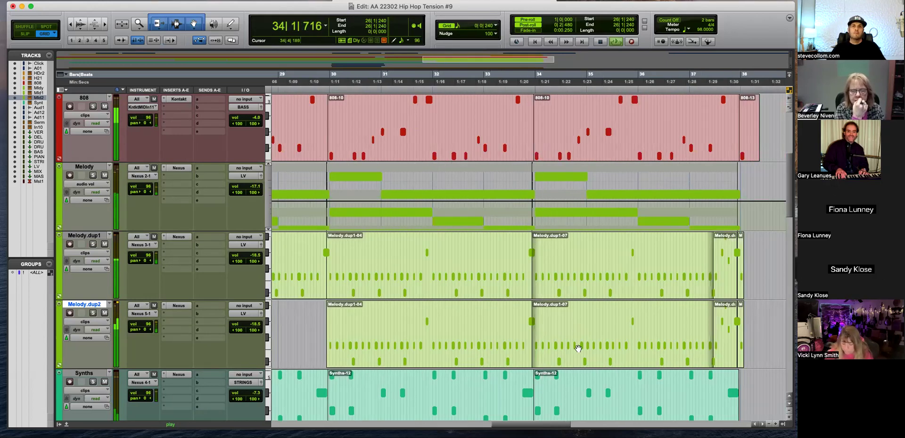
Transpose the Melody.dup2 clip starting at 33|4|720 up by 1 octave, and close Event Operations
left_click(590, 358)
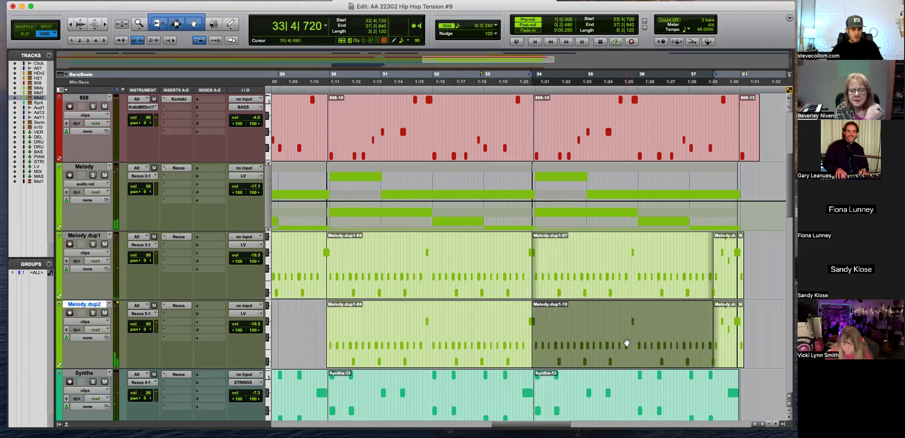
key("alt+t")
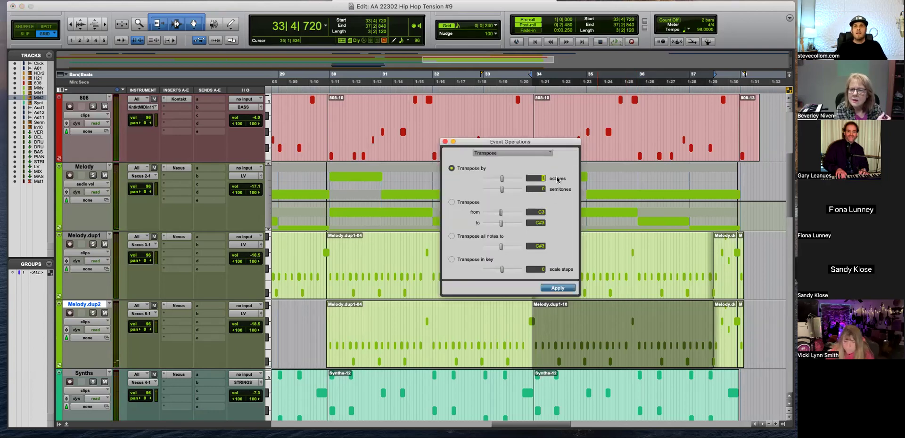
left_click(558, 288)
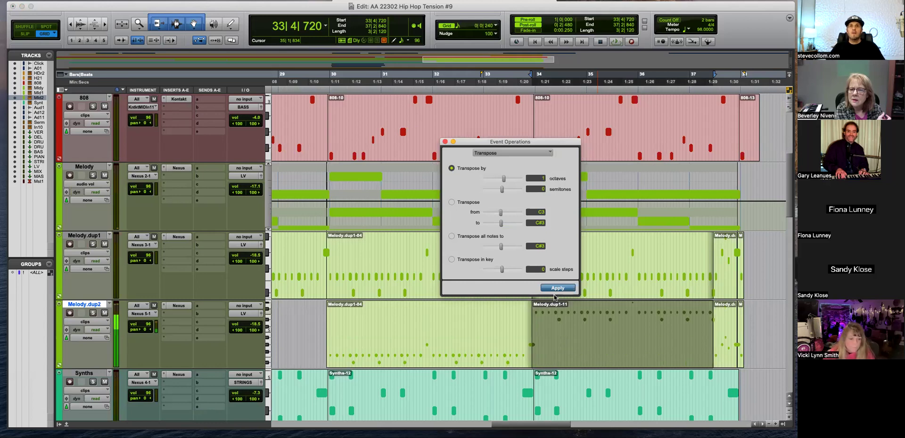
key("space")
left_click(445, 142)
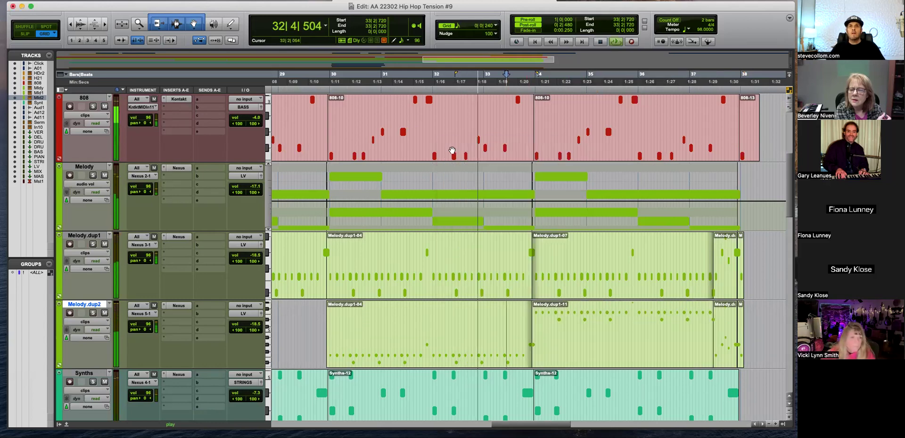
Play on from 33|2|720 to the end of the arrangement to check the transposed Melody.dup2 clip
key("r")
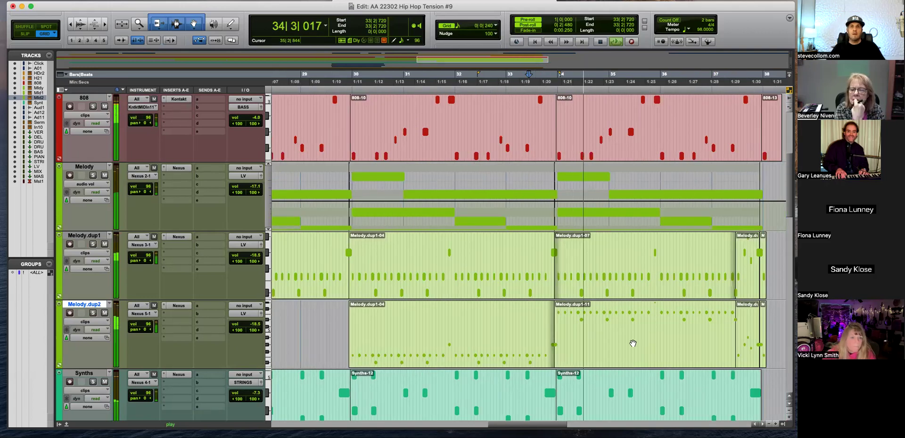
key("r")
key("t")
key("r")
key("t")
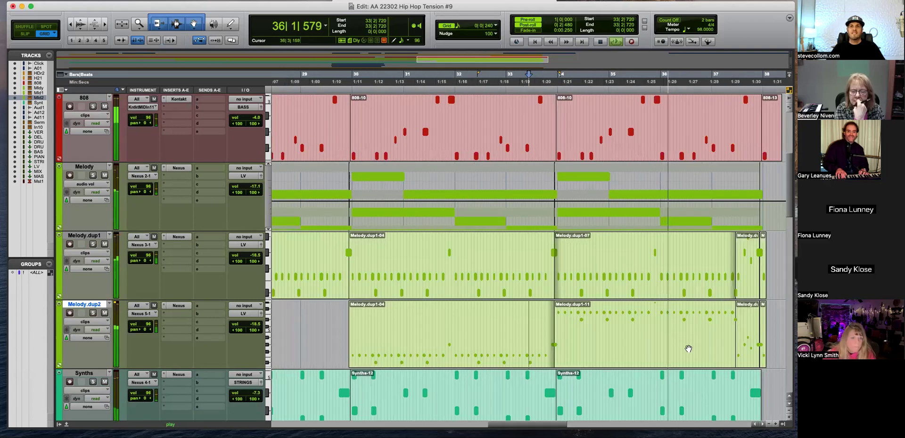
scroll(584, 339, "right", 5)
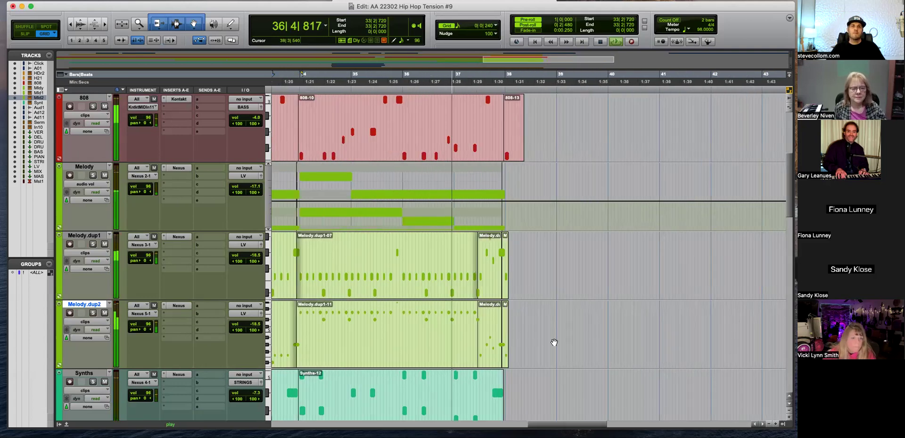
key("r")
key("t")
key("r")
key("r")
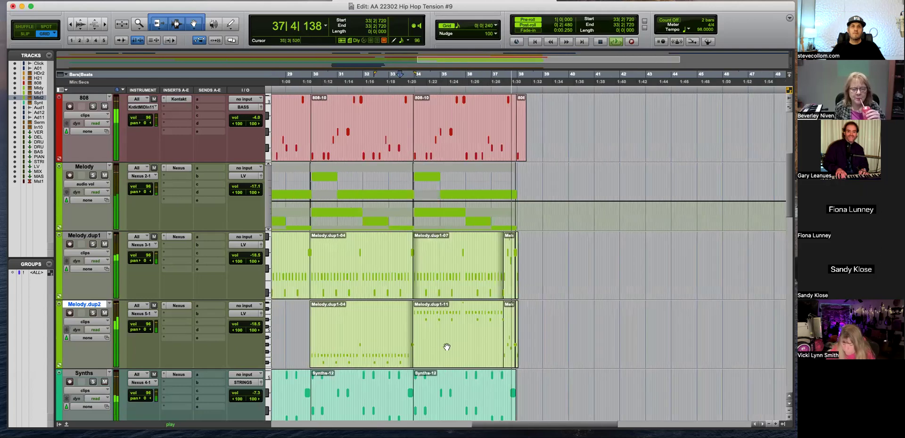
Lower the Melody.dup2 track volume to about -21.8 dB and play from 27|4|240 to check the balance
key("space")
left_click(398, 321)
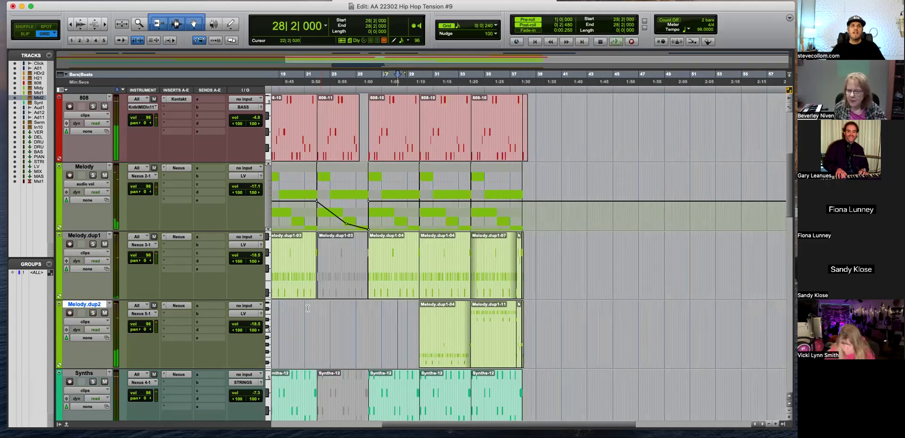
left_click(257, 326)
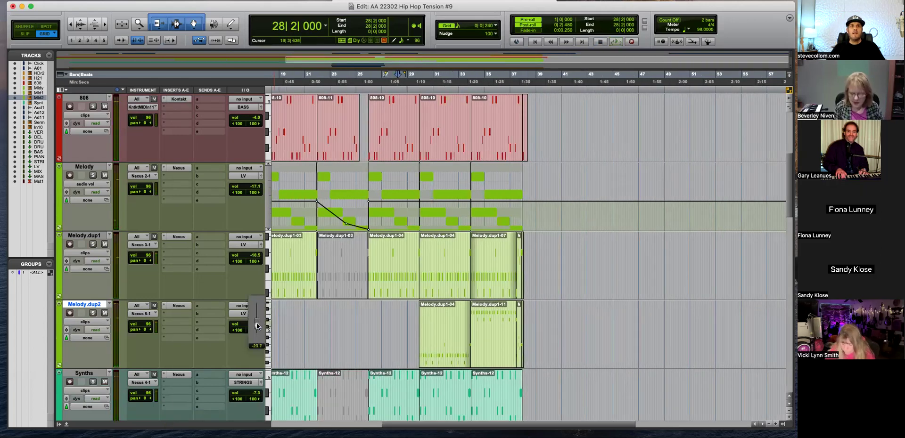
left_click_drag(257, 325, 259, 327)
key("super+bracketleft")
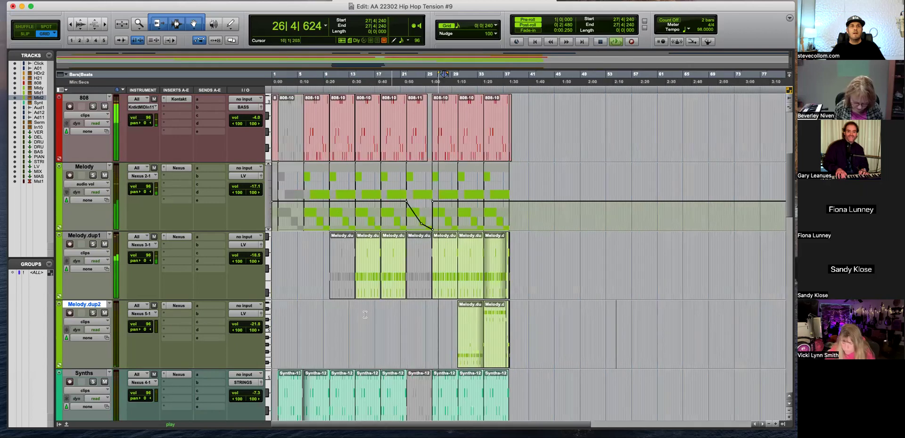
Review the whole arrangement across the drum, 808, melody and synth tracks for the next part to change
scroll(377, 316, "up", 2)
scroll(364, 315, "down", 5)
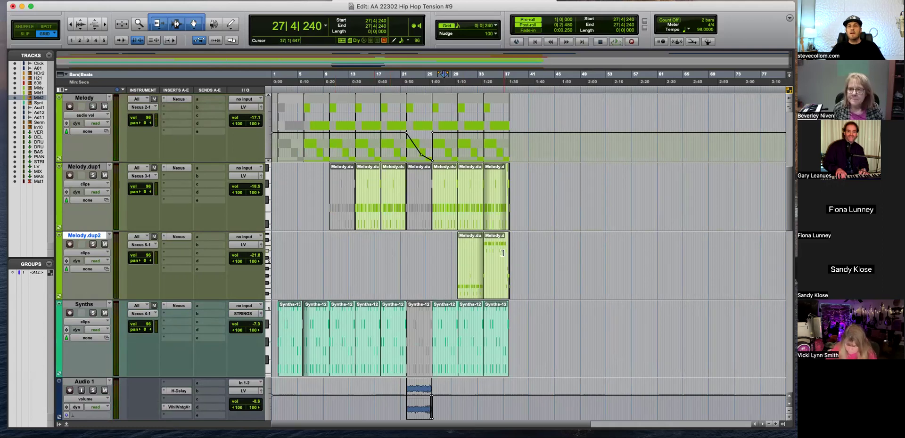
scroll(358, 253, "up", 5)
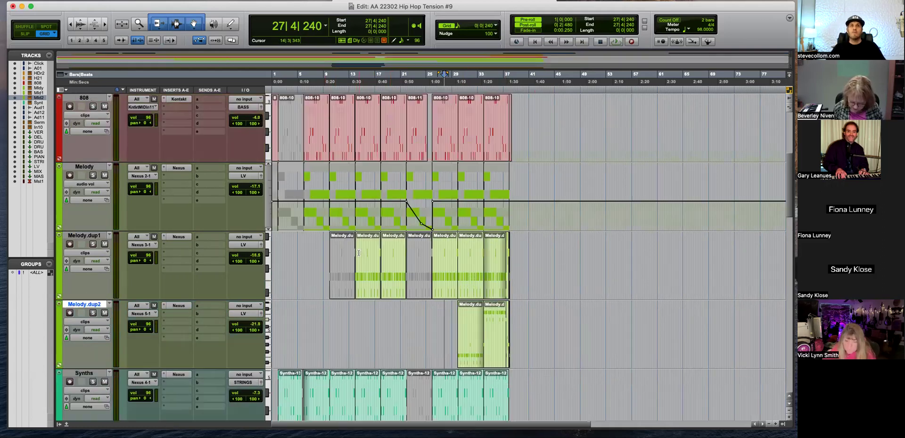
scroll(363, 266, "up", 2)
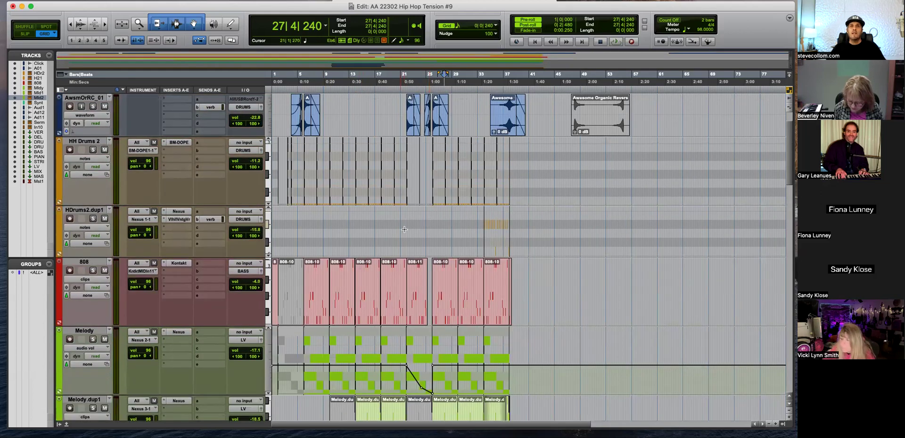
key("super+bracketright")
key("super+bracketright")
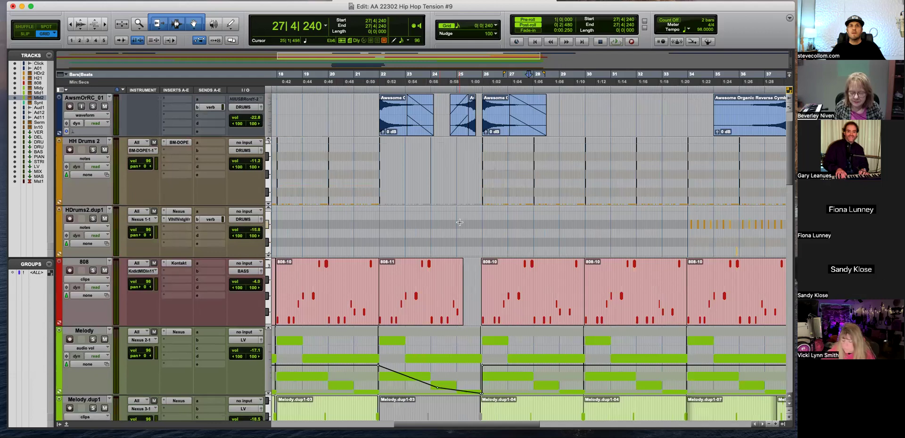
key("super+bracketleft")
key("super+bracketleft")
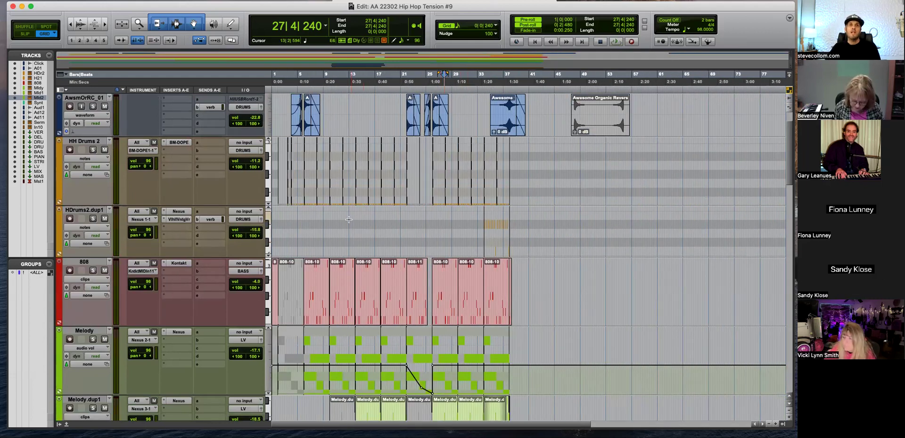
key("super+bracketright")
key("super+bracketright")
key("super+bracketleft")
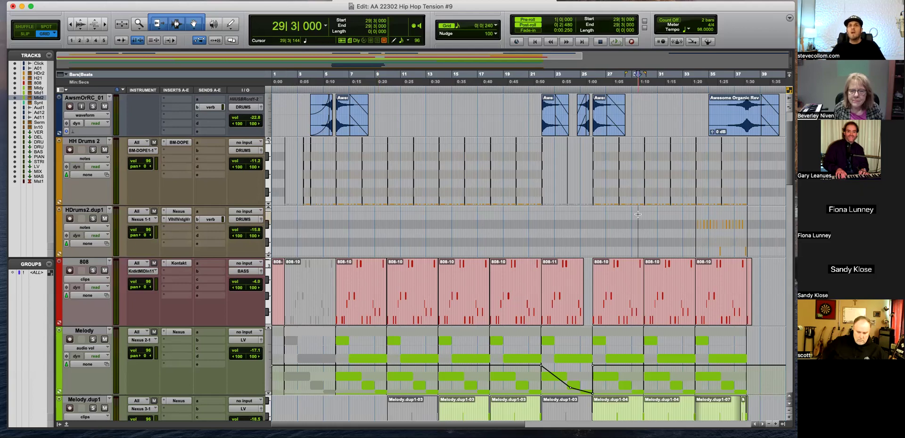
Enlarge the HH Drums 2 track's height around bars 25 to 34 for a closer look at its notes
key("super+bracketright")
key("super+bracketright")
left_click(560, 222)
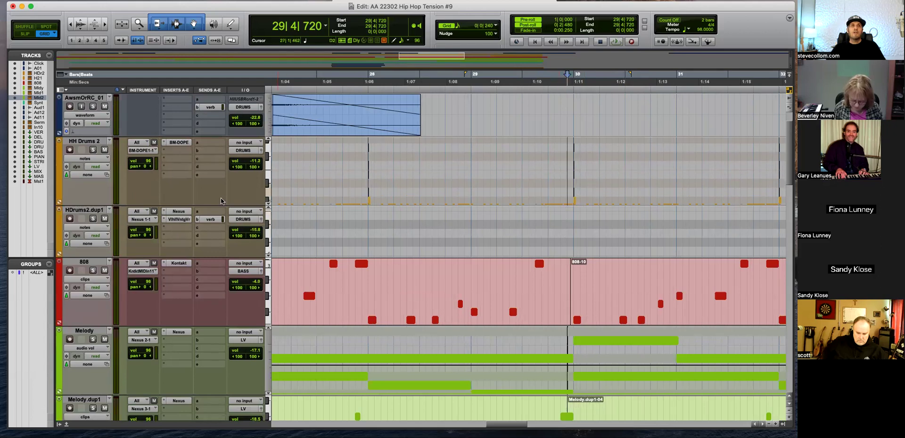
key("ctrl+Up")
key("super+bracketleft")
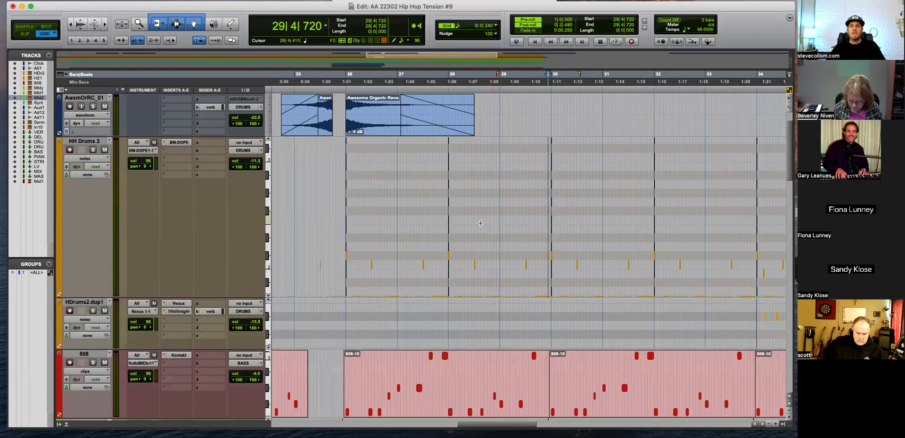
Play from 25|4|720 through bar 29 to check where the HH Drums 2 pattern needs a fill
key("space")
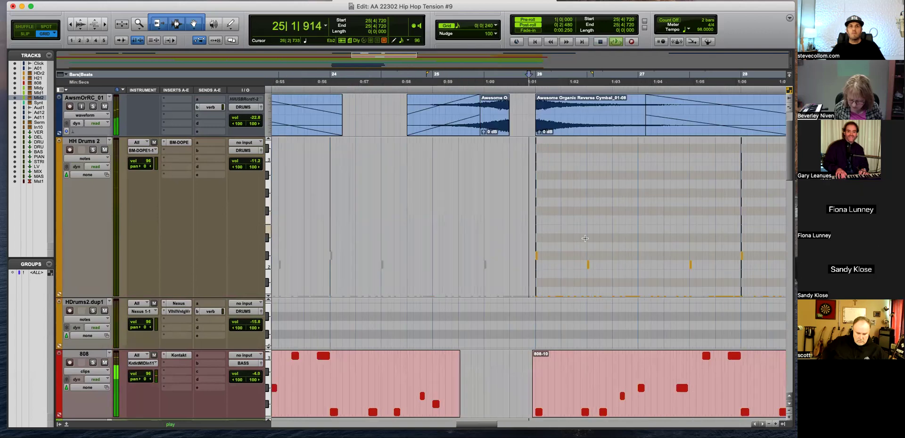
key("super+bracketleft")
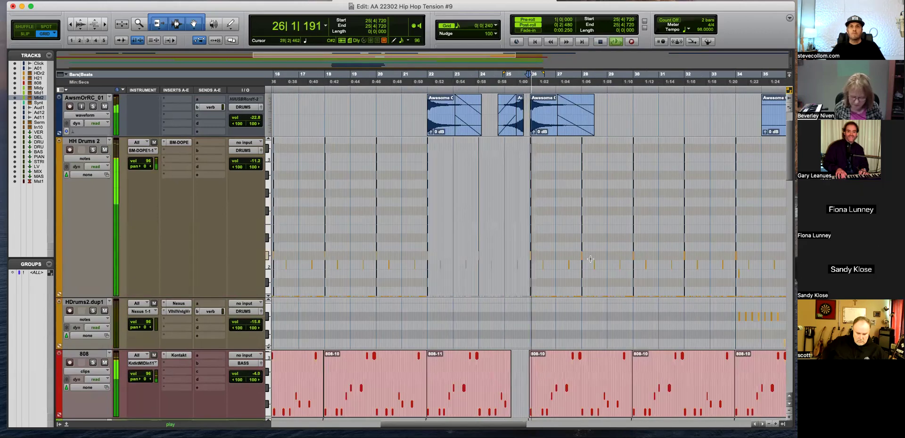
key("super+bracketright")
key("super+bracketright")
key("super+bracketleft")
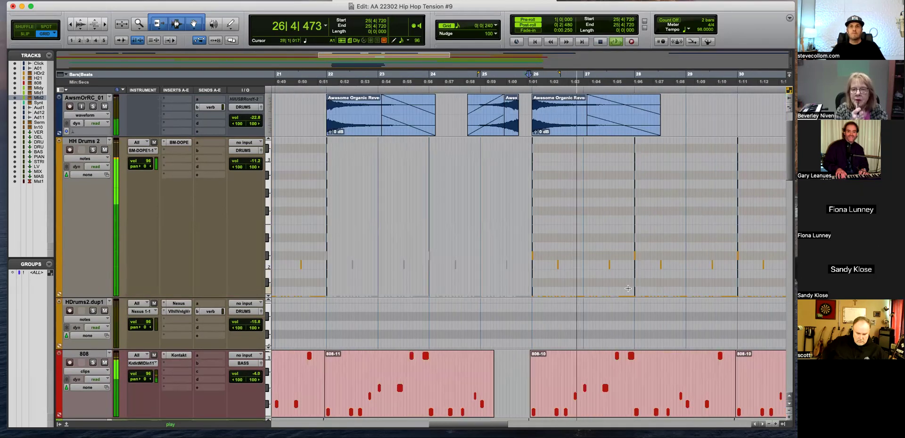
key("super+bracketright")
key("super+bracketleft")
key("super+bracketright")
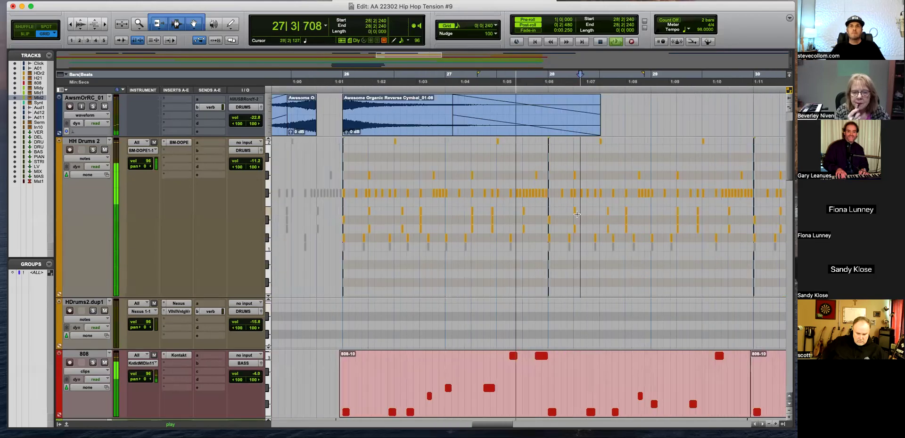
key("super+bracketleft")
key("super+bracketright")
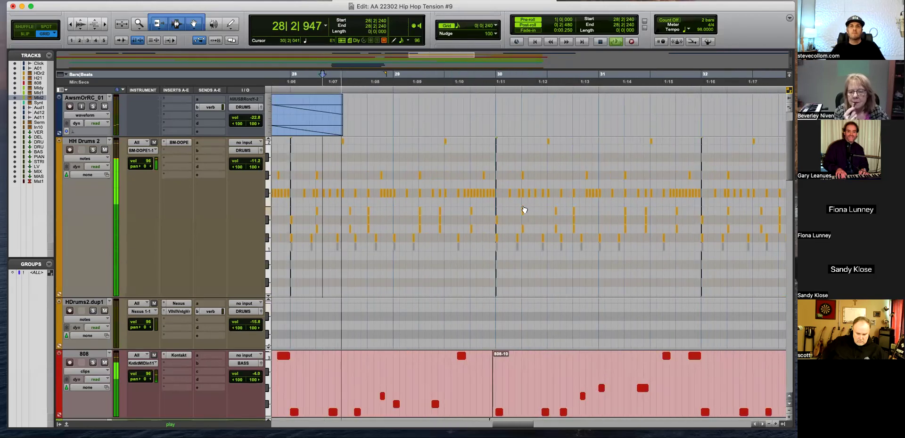
key("super+bracketright")
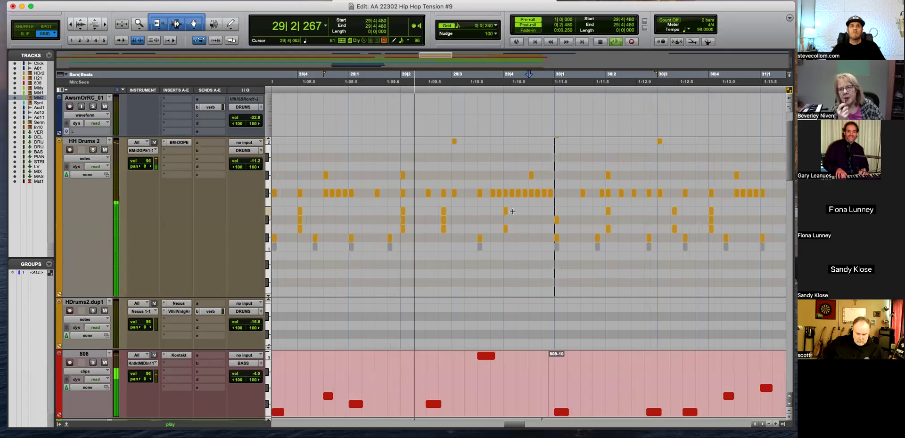
Copy the HH Drums 2 D1 hit at 29|4 to 29|4|480 and 29|4|720, with the grid at 1/16 note
left_click_drag(561, 190, 512, 196)
left_click(519, 215)
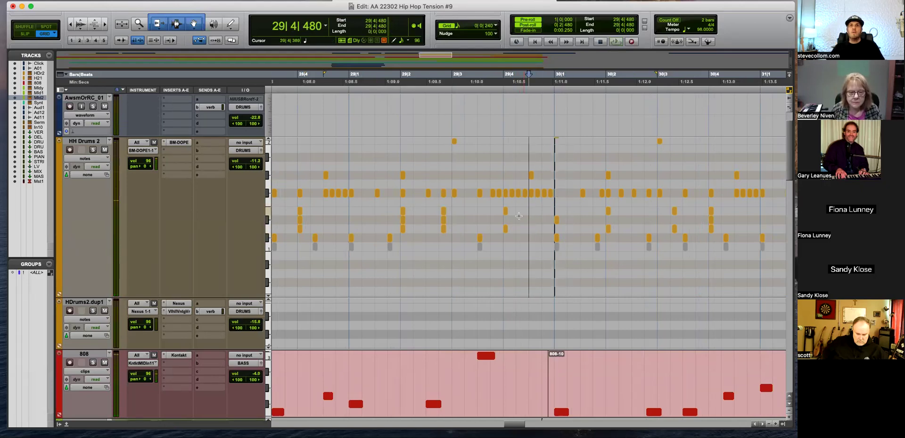
left_click(505, 230)
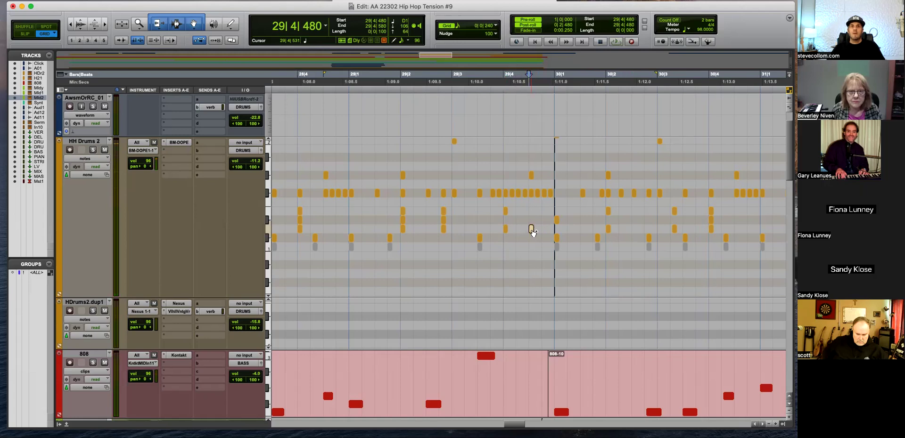
left_click(462, 31)
left_click(471, 35)
left_click(453, 27)
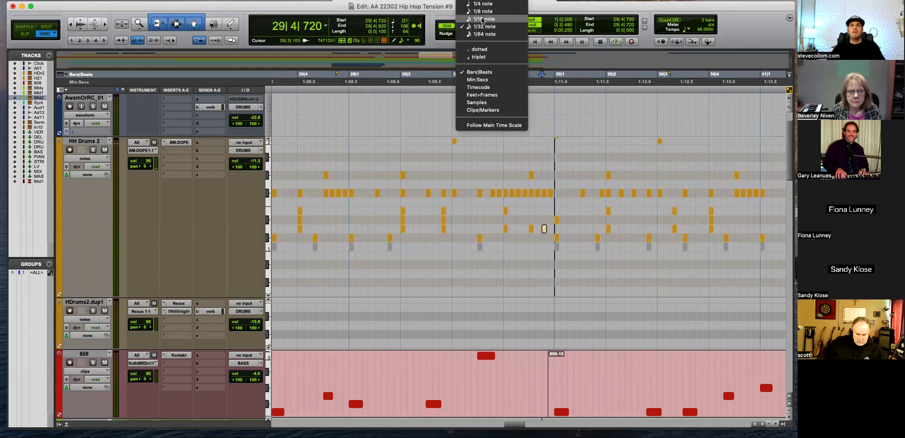
left_click(482, 19)
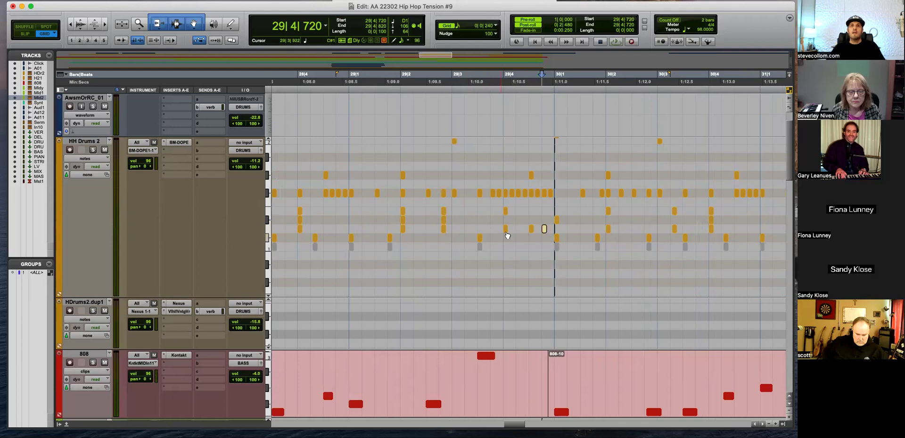
Play from 29|3|480 to check the added D1 hits before bar 30, and select both hits
left_click(480, 224)
key("space")
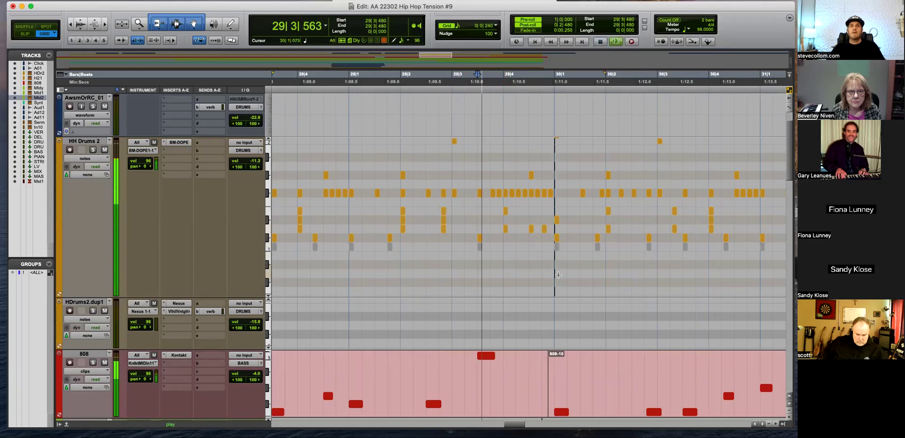
key("space")
left_click(528, 216)
left_click_drag(528, 217, 546, 234)
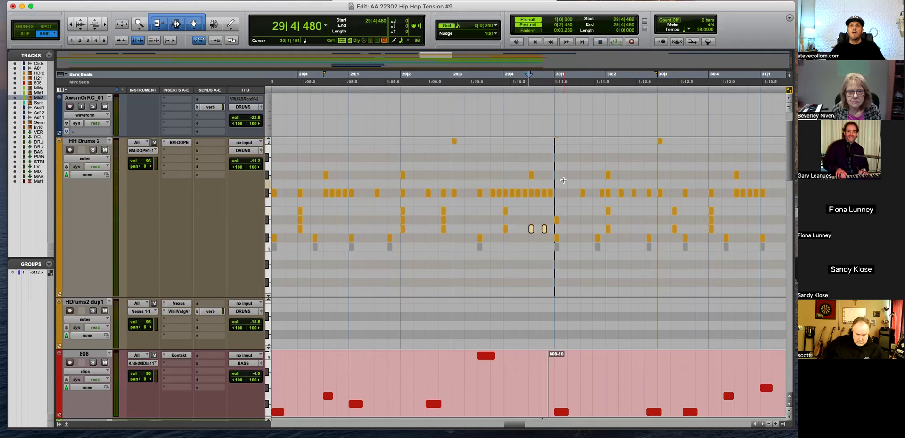
Copy the bar 26 Awesome Organic Reverse Cymbal clip to 30|1|000 with its clip gain at -11.3 dB
key("super+bracketleft")
key("super+bracketleft")
key("super+bracketleft")
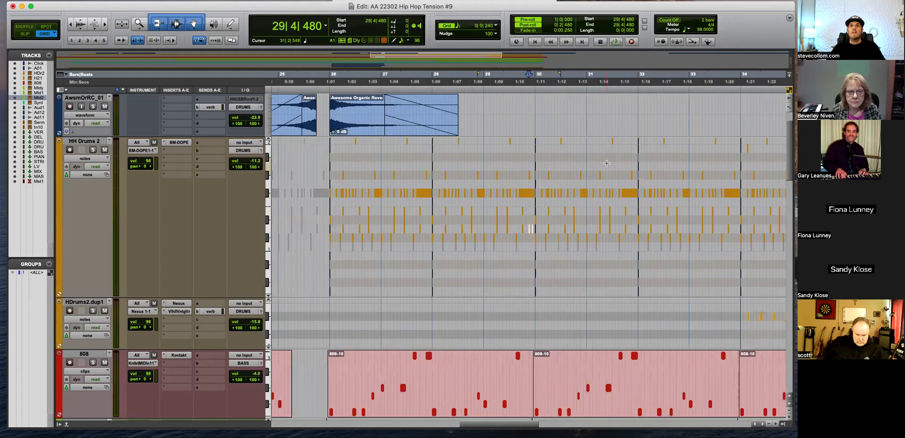
left_click_drag(439, 124, 532, 142)
Play from bar 30 to nearly bar 32 to check the quieter cymbal clip and the drum pattern
key("space")
key("super+bracketright")
key("super+bracketright")
key("super+bracketleft")
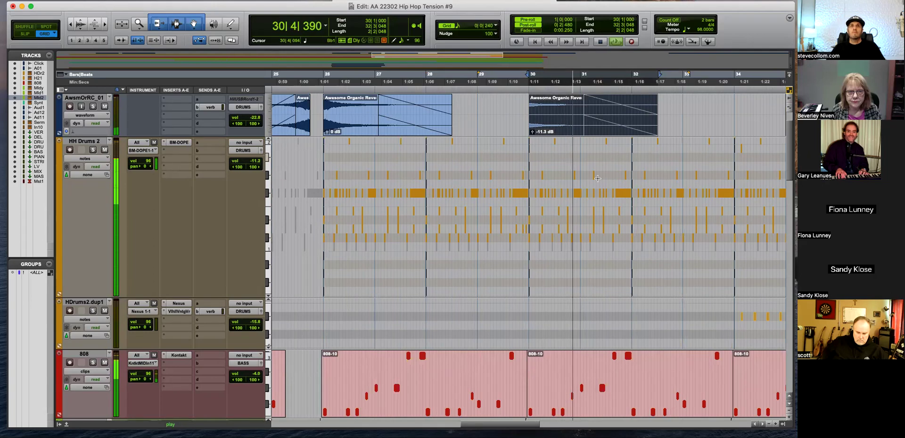
key("super+bracketright")
key("super+bracketright")
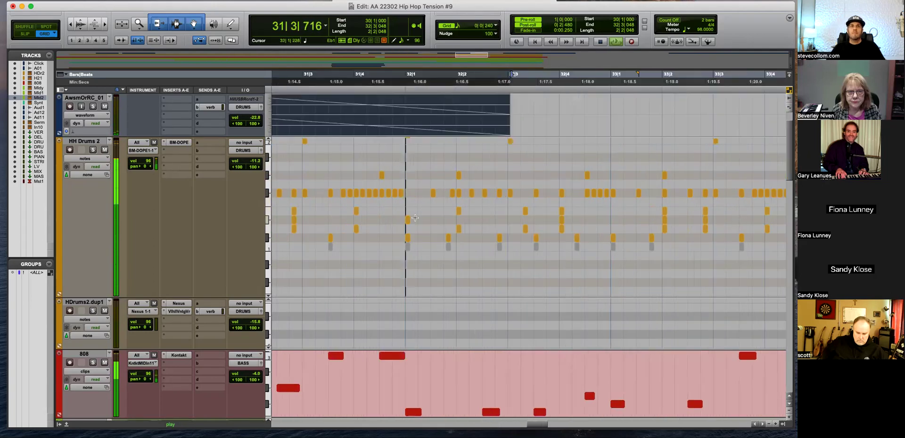
key("space")
Copy the eight hi-hat roll notes at 31|4 to the D1 row and the row just below the roll, and play them
left_click_drag(411, 191, 356, 193)
left_click(357, 197)
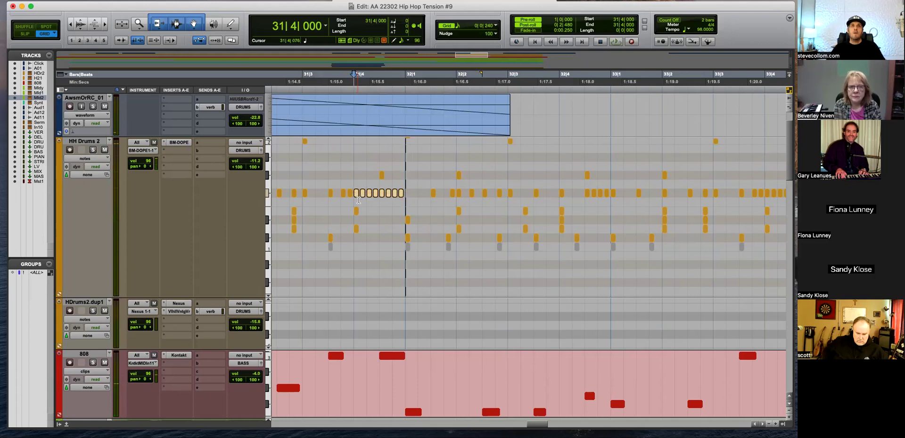
left_click(358, 227)
left_click(396, 193)
left_click_drag(397, 193, 357, 204)
key("space")
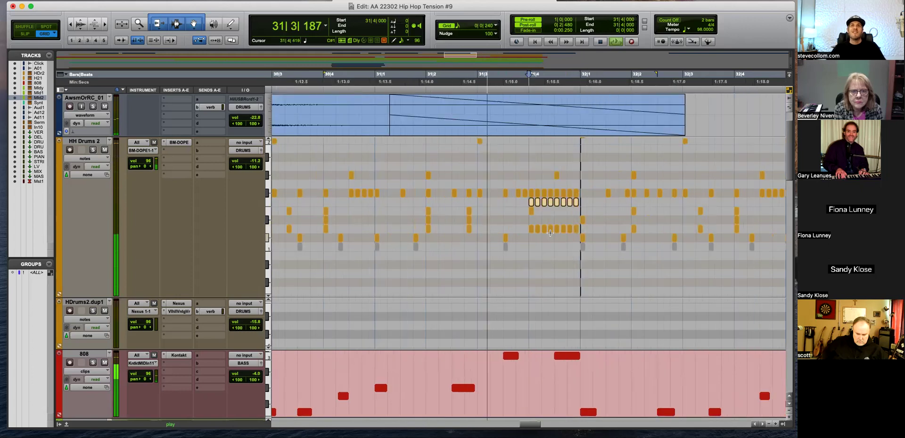
Delete the D1 hits at 31|4 in HH Drums 2 and play the remaining layered roll into beat 31|4
key("super+bracketleft")
key("space")
left_click_drag(523, 226, 561, 232)
key("Delete")
key("space")
key("super+bracketright")
key("super+bracketright")
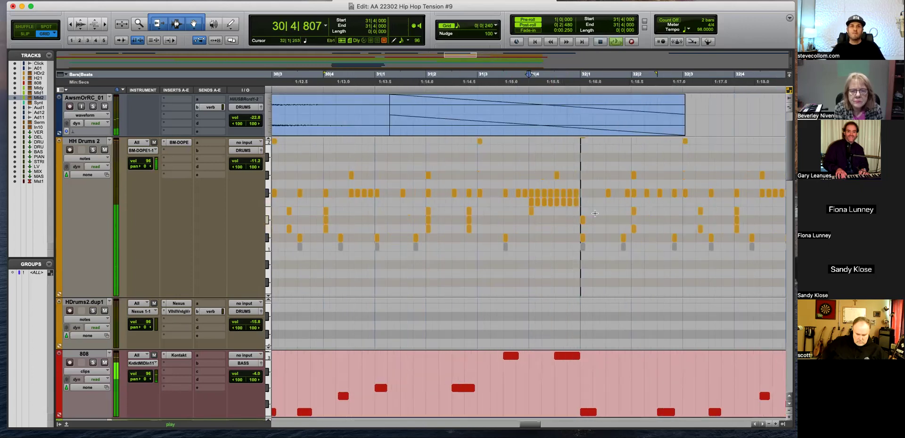
key("super+bracketleft")
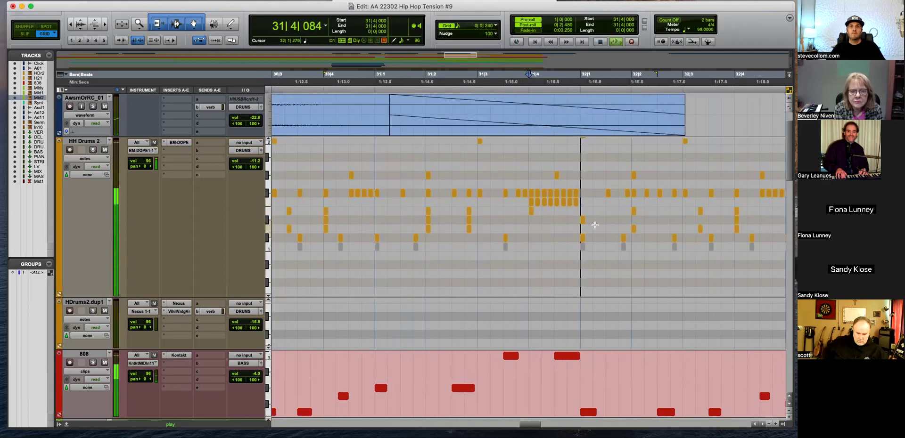
key("space")
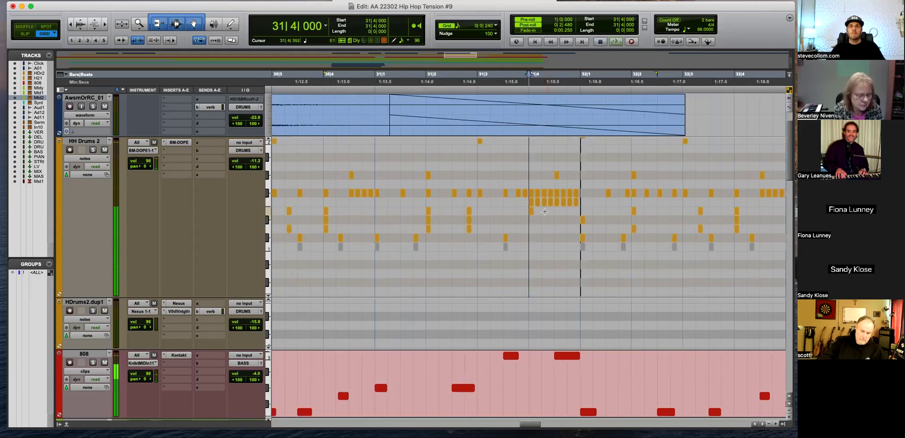
Delete the second, fourth and sixth hits of the lower roll at 31|4 and play the thinned fill
left_click(538, 202)
key("Delete")
left_click(551, 202)
left_click(563, 203)
left_click(575, 203)
key("space")
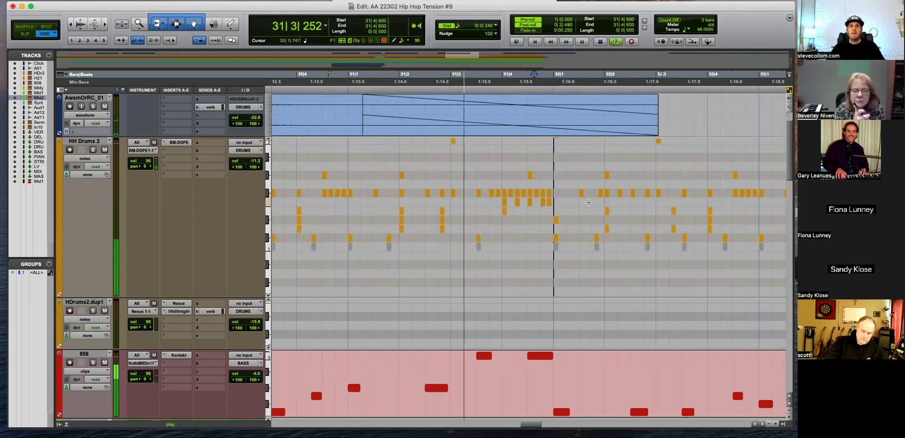
key("super+bracketleft")
key("space")
Trim the end of the bar 30 reverse cymbal clip to 32|1 and duplicate it to start there
scroll(567, 160, "up", 1)
left_click_drag(588, 172, 541, 172)
left_click(516, 159)
key("super+d")
Play from 31|4|720 to the end of bar 33 to check the duplicated cymbal and the fill
left_click(535, 163)
key("space")
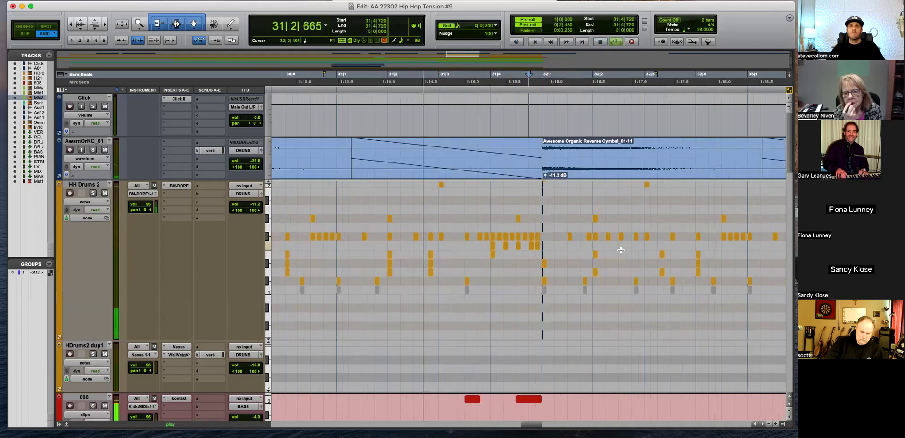
key("super+bracketleft")
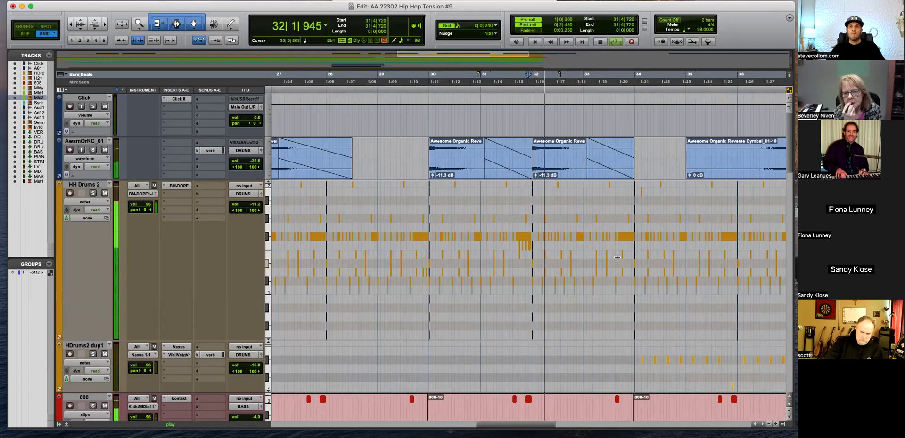
key("super+bracketright")
key("super+bracketright")
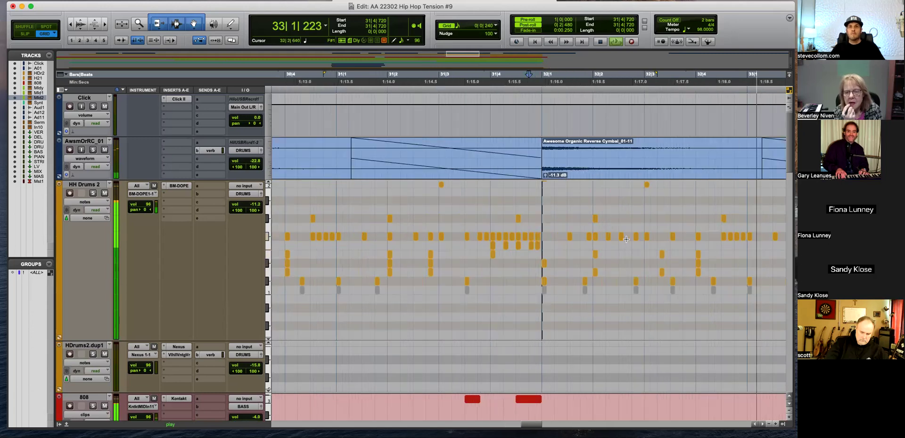
key("super+bracketleft")
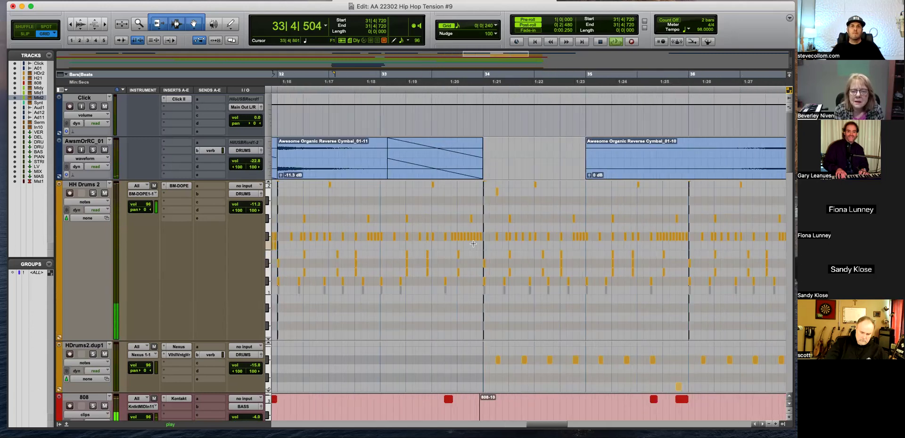
left_click(477, 221)
Duplicate the bar 32 reverse cymbal clip to 34|1|000
key("super+bracketleft")
left_click(480, 164)
key("super+d")
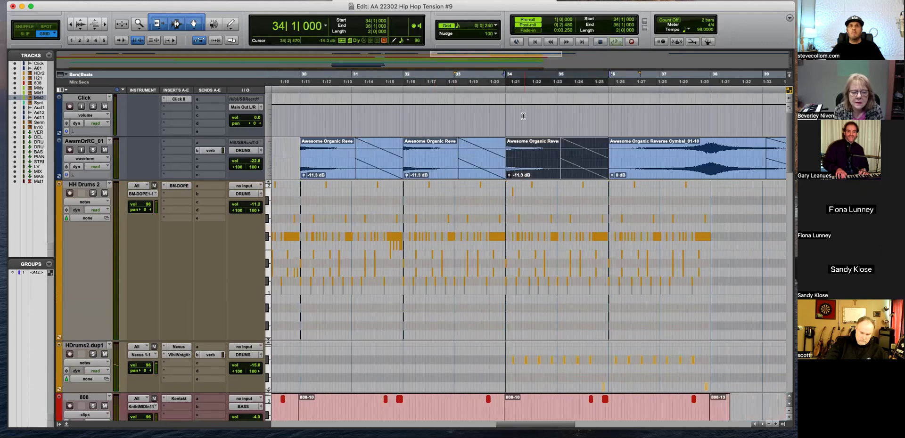
Copy the HH Drums 2 D1 hit at 33|4 to 33|4|480 and 33|4|720, and play the fill into bar 34
scroll(513, 157, "up", 2)
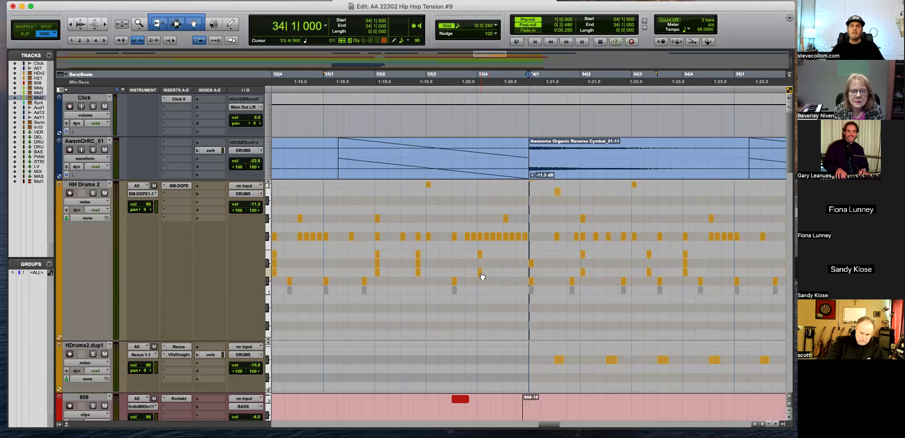
left_click(481, 273)
left_click(504, 272)
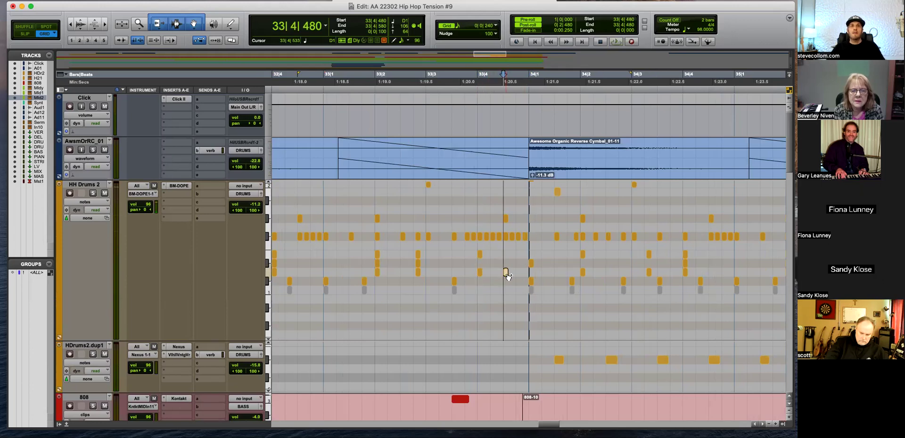
left_click(517, 272)
key("space")
mouse_move(524, 263)
left_mouse_down()
mouse_move(480, 264)
mouse_move(497, 281)
mouse_move(528, 243)
left_mouse_up()
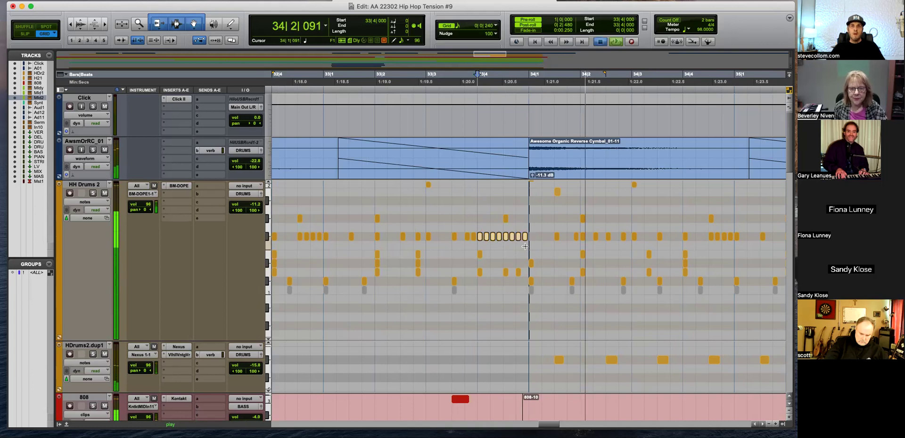
left_click(503, 238)
Add D1 hits at 33|3|240 and 33|3|720 in HH Drums 2 and play the extended fill
left_click(441, 237)
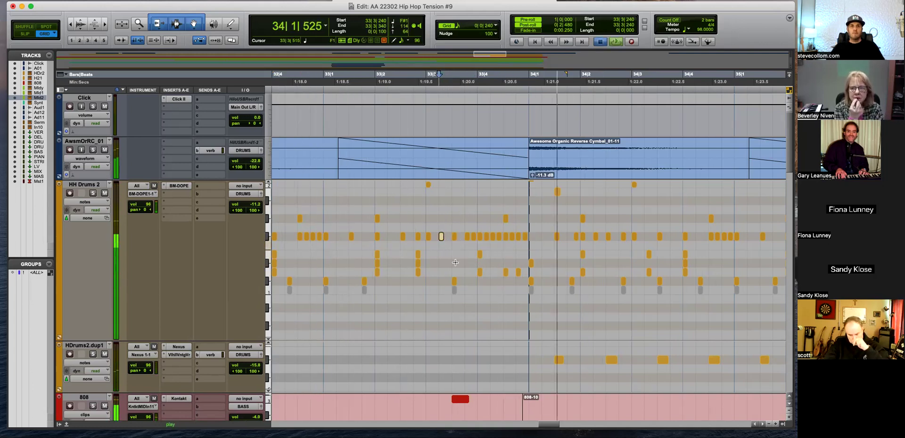
left_click(467, 272)
left_click_drag(467, 271, 441, 273)
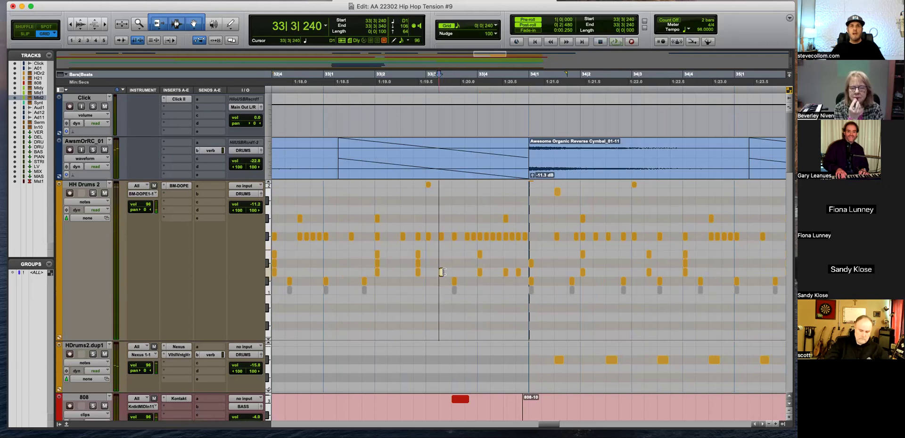
left_click(454, 272)
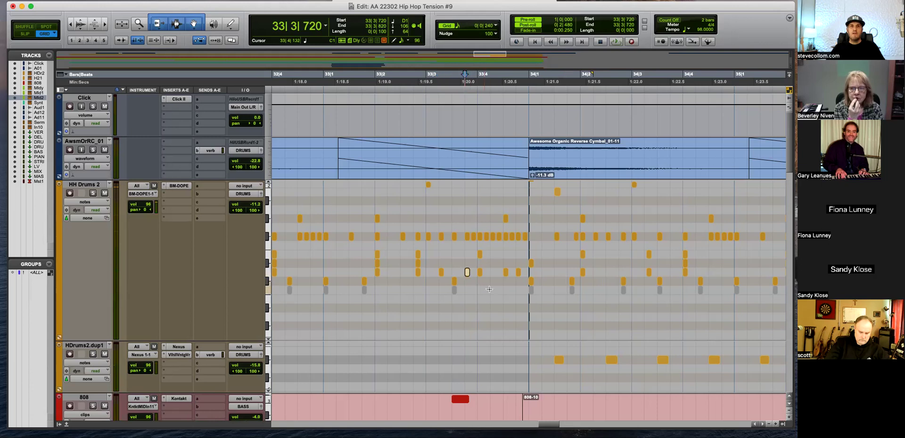
key("space")
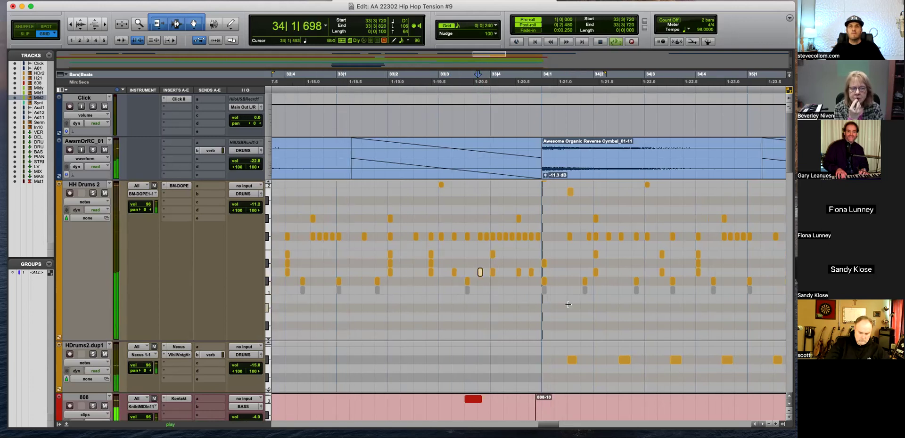
Add D1 hits in HH Drums 2 at 37|4|480, 37|4|720 and 37|3|480, and play the fill
key("r")
key("r")
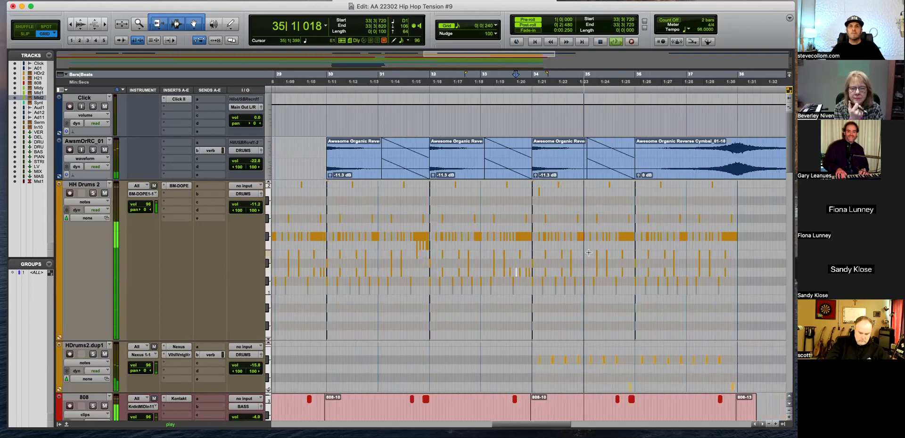
scroll(588, 253, "down", 3)
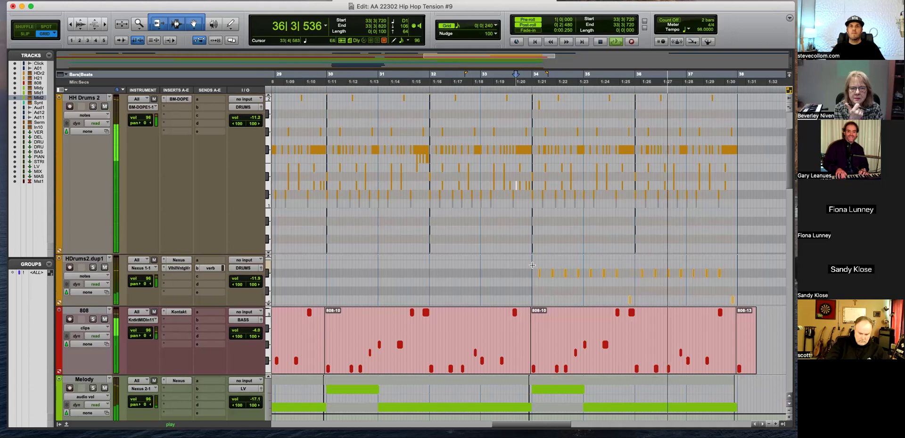
key("r")
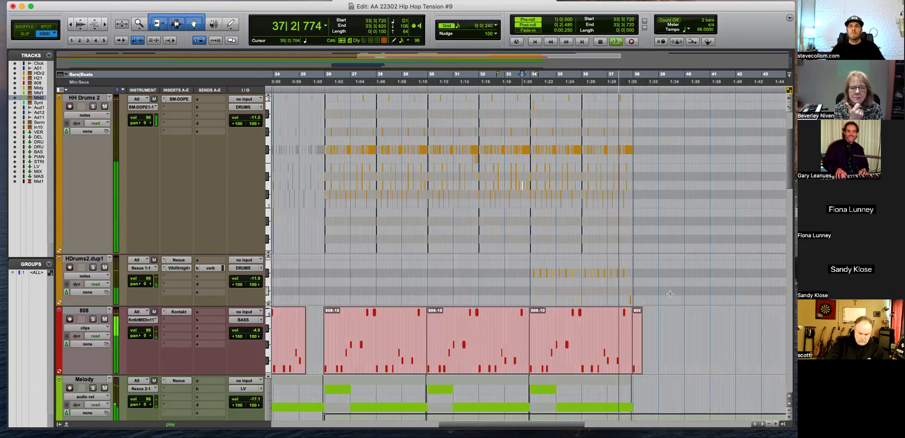
key("t")
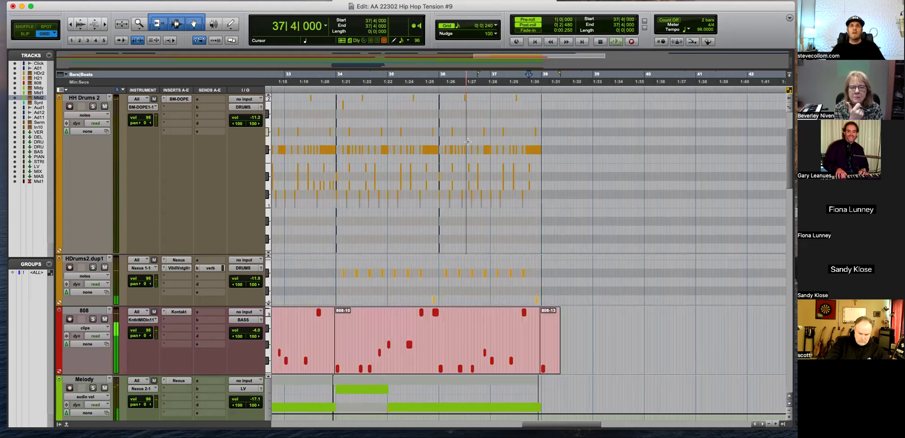
key("t")
key("t")
key("space")
key("space")
left_click(557, 186)
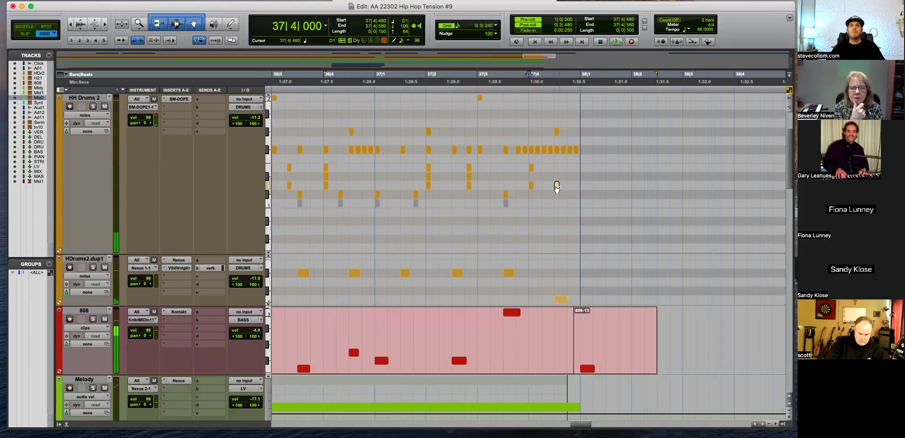
left_click_drag(557, 188, 505, 187)
key("space")
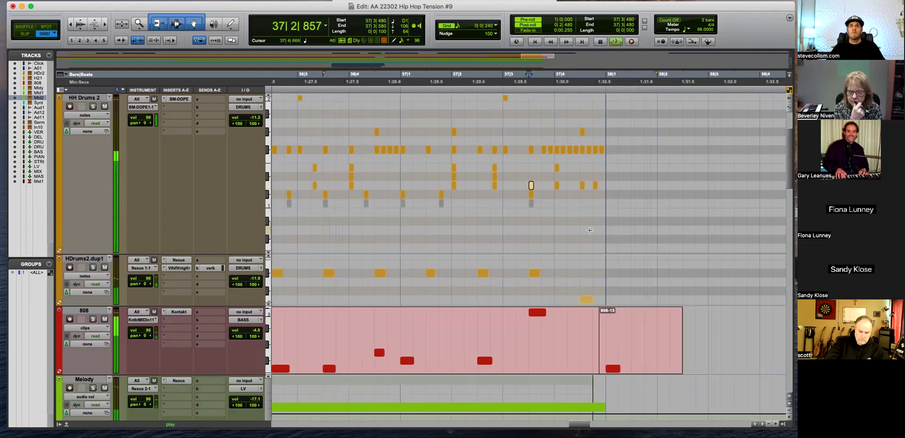
key("space")
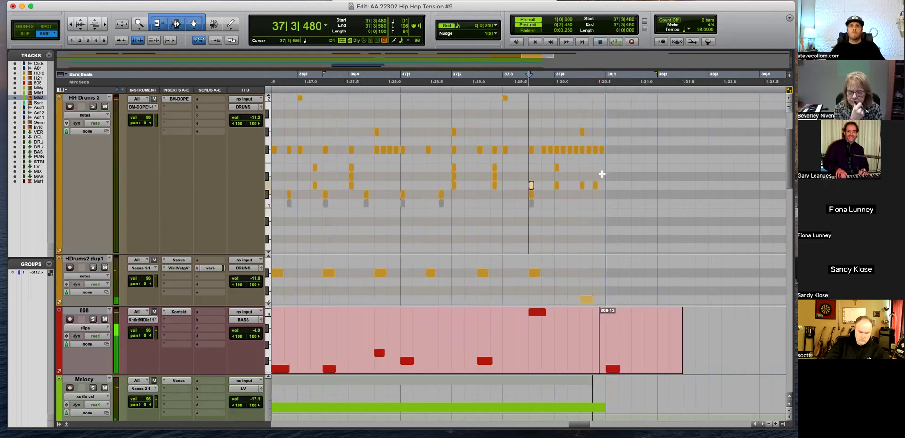
Add a C#1 hit at 38|1|000 in HH Drums 2 and play the ending through bar 39 across the tracks
left_click(610, 185)
left_click(608, 194)
key("space")
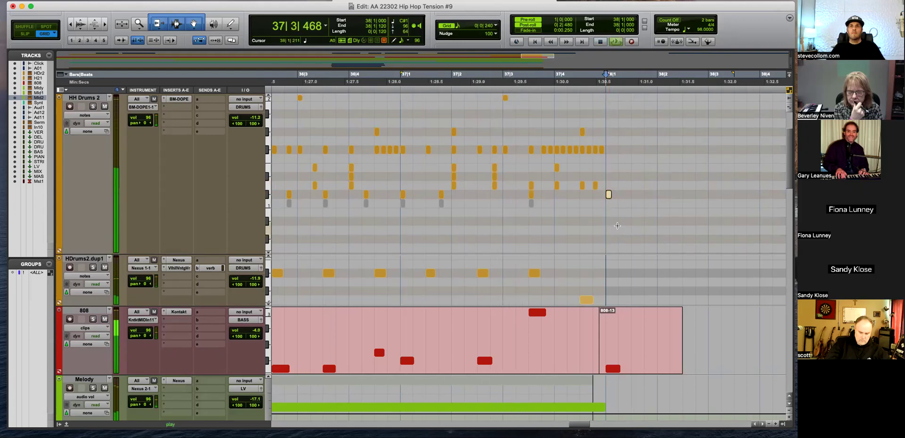
scroll(611, 256, "up", 4)
key("super+bracketleft")
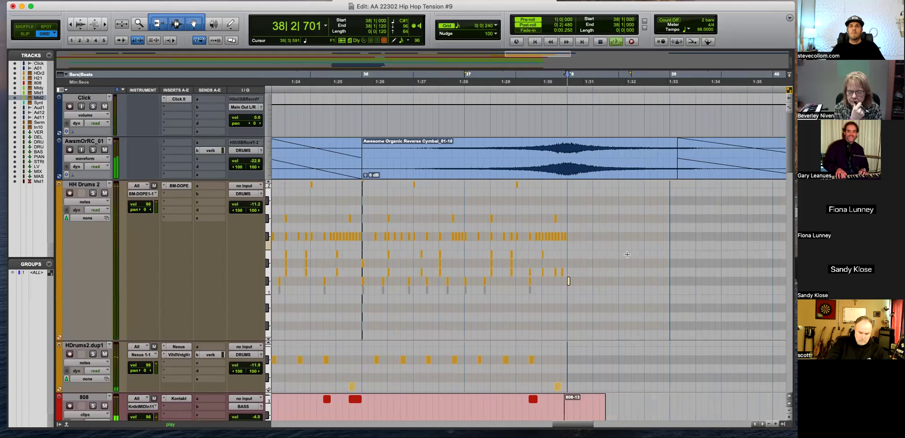
scroll(617, 259, "down", 2)
key("super+bracketleft")
key("super+bracketleft")
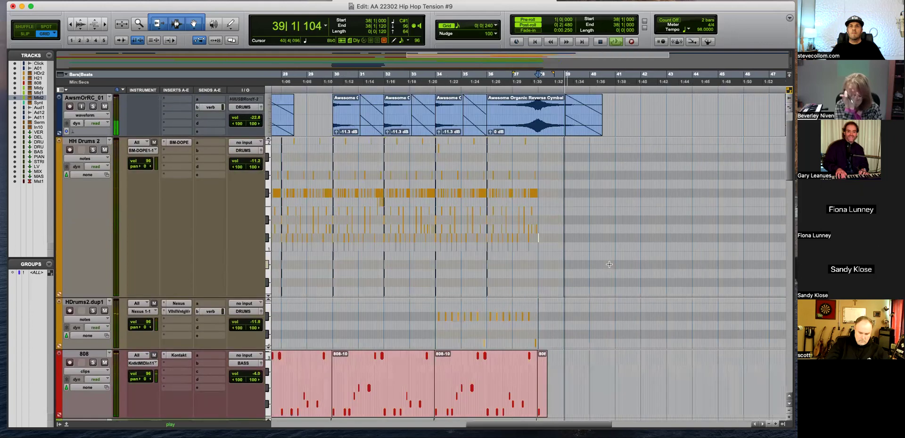
scroll(609, 264, "down", 10)
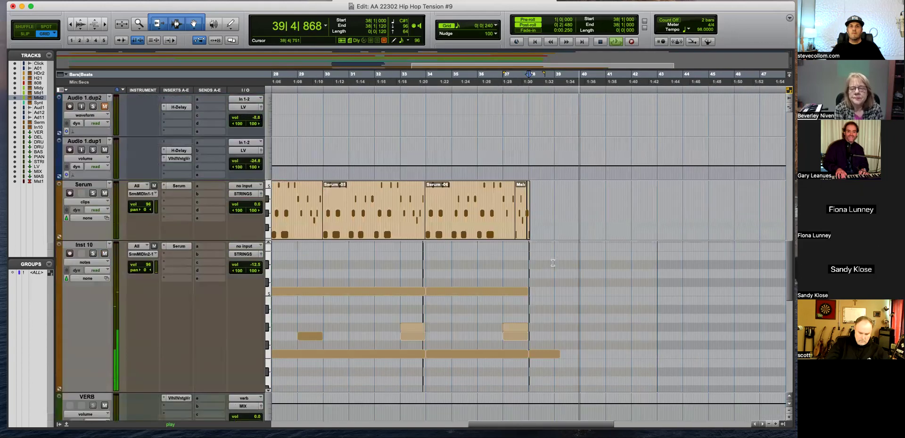
scroll(537, 263, "down", 1)
key("space")
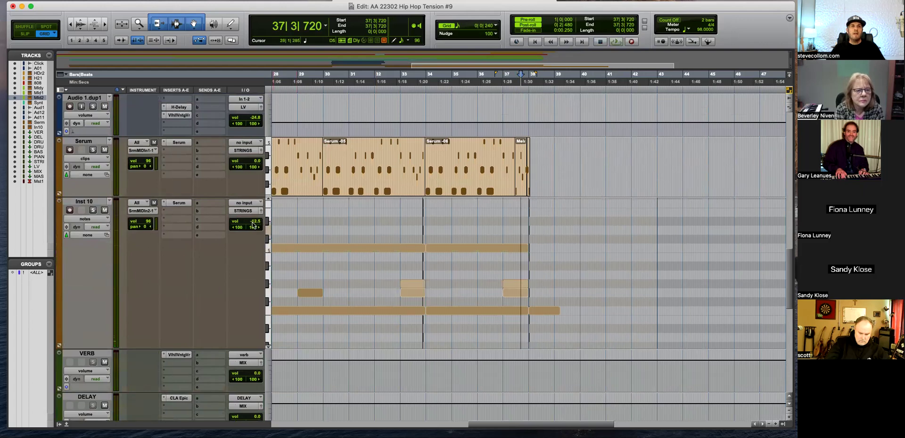
Display Inst 10's audio volume automation and draw a fade to silence from 38|1|000 to just before bar 40, removing the rising end breakpoint
scroll(518, 234, "down", 2)
scroll(517, 235, "up", 2)
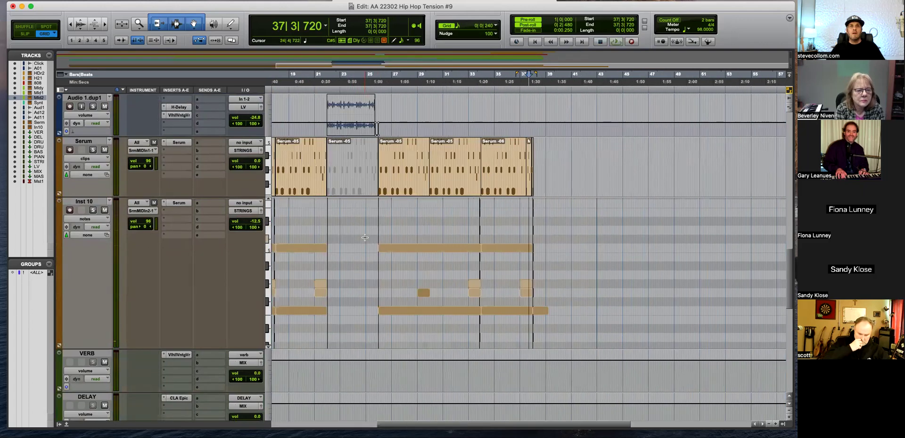
left_click(86, 219)
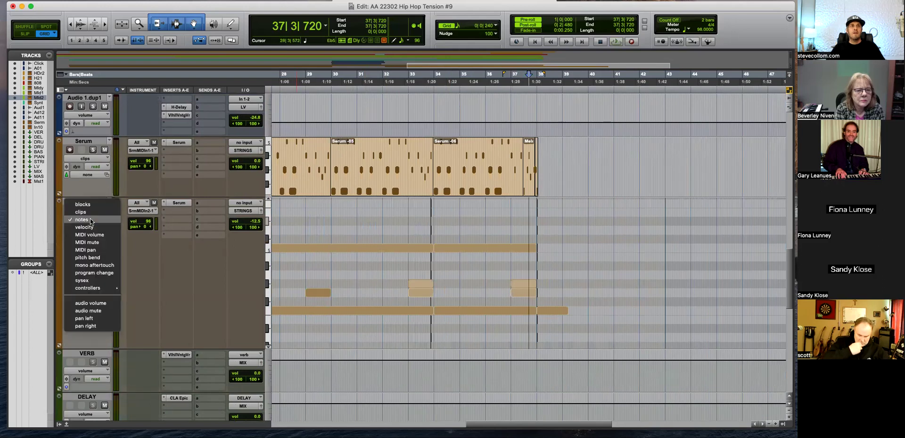
left_click(93, 304)
left_click_drag(537, 283, 585, 346)
left_click(586, 271)
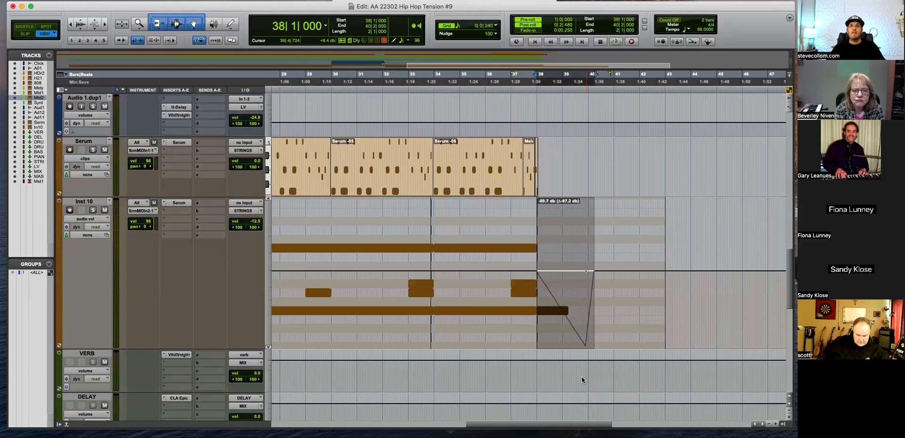
key("space")
left_click_drag(593, 274, 606, 278)
key("Delete")
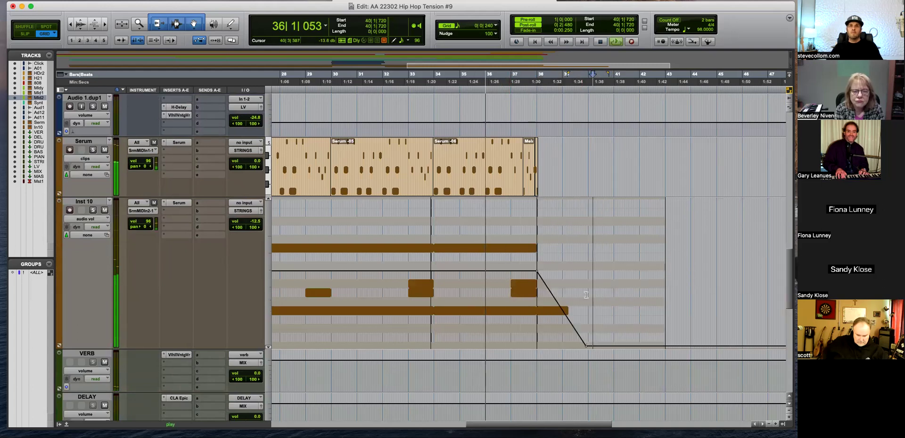
Add two breakpoints to the Inst 10 volume fade between bars 38 and 40 to shape it into a curve
key("t")
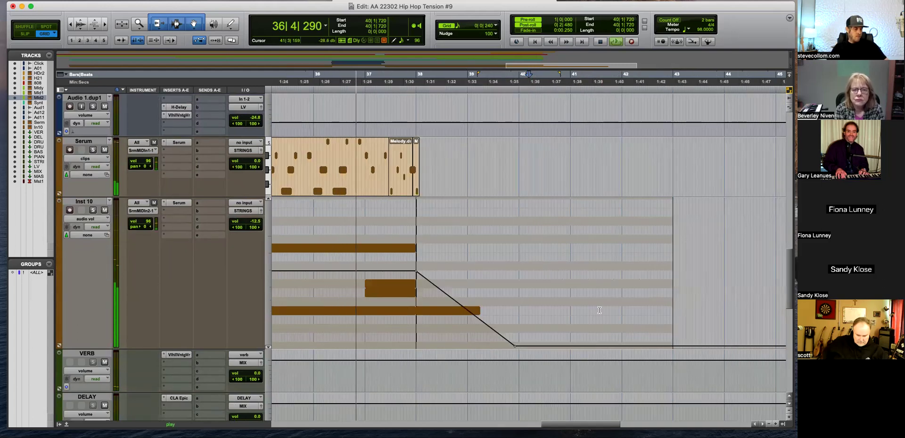
key("t")
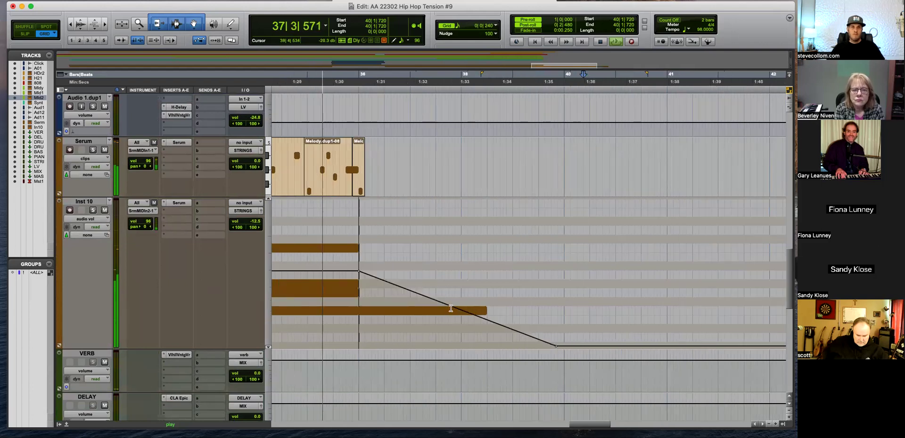
left_click_drag(471, 316, 506, 335)
left_click_drag(390, 284, 442, 303)
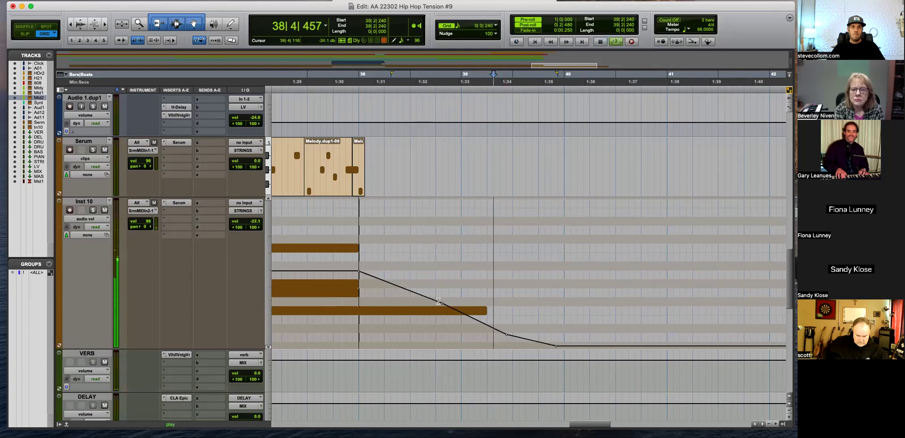
Extend the last reverse cymbal's fade-out back to bar 38 with a curved shape, and play the ending from 37|4|480
scroll(541, 342, "up", 15)
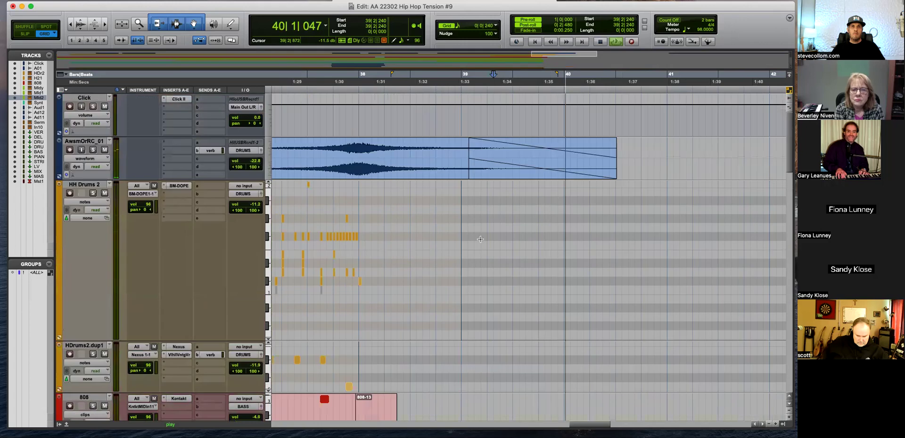
key("space")
left_click_drag(470, 170, 363, 168)
key("space")
key("space")
left_click(362, 153)
key("space")
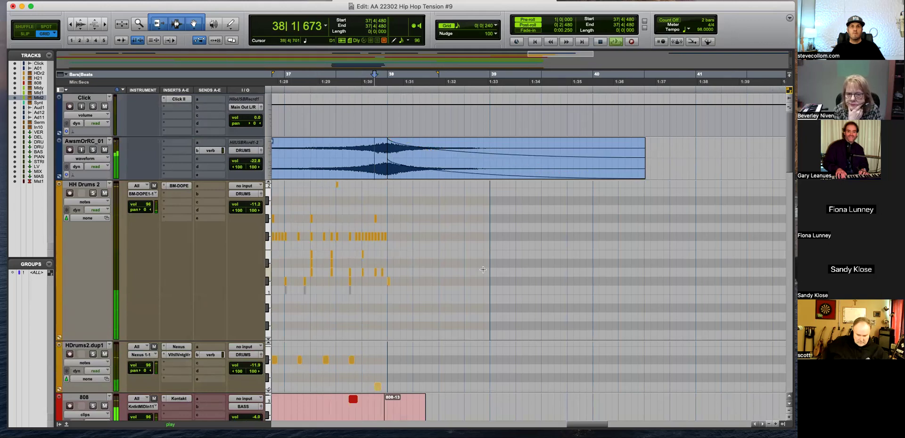
key("super+bracketleft")
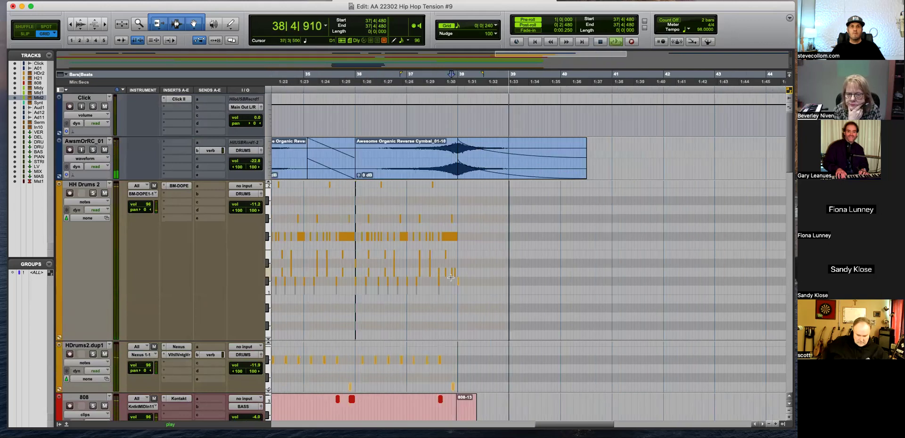
scroll(450, 278, "down", 15)
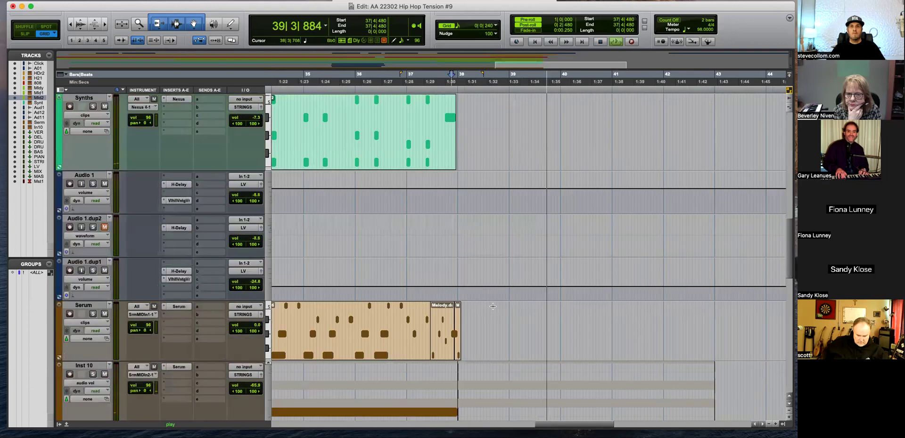
Return to the session start and delete the muted Audio 1.dup2 track along with its clip
key("super+bracketleft")
key("super+bracketleft")
key("super+bracketleft")
key("super+bracketleft")
key("Return")
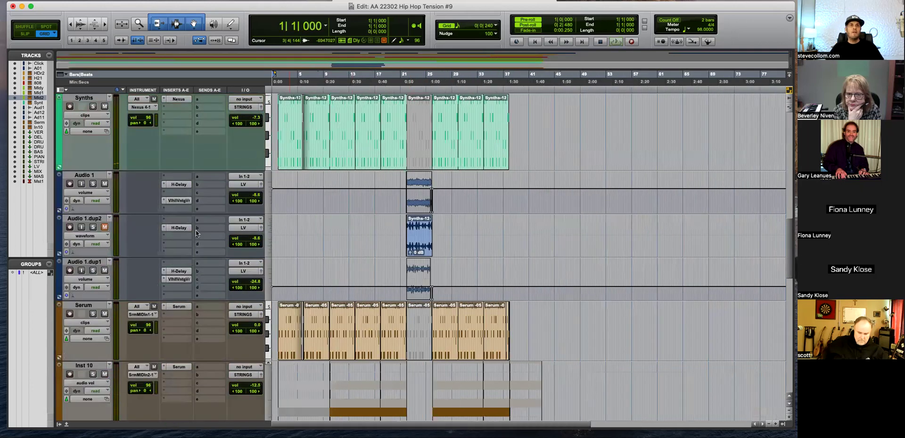
left_click(100, 219)
right_click(100, 220)
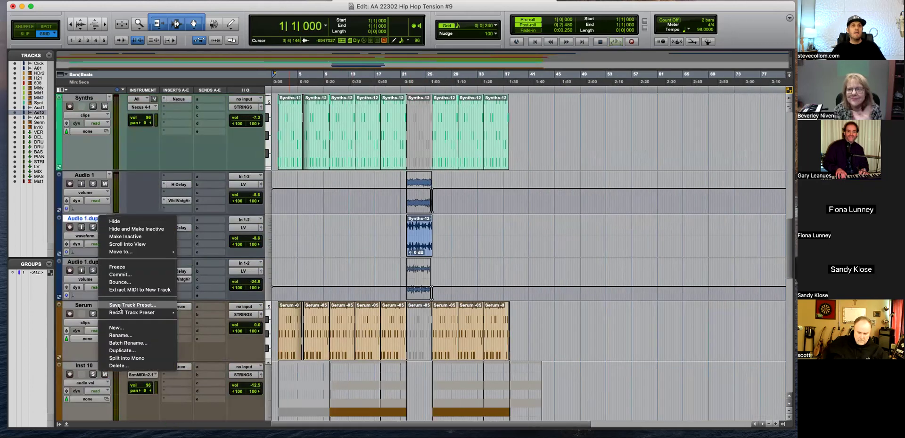
left_click(117, 367)
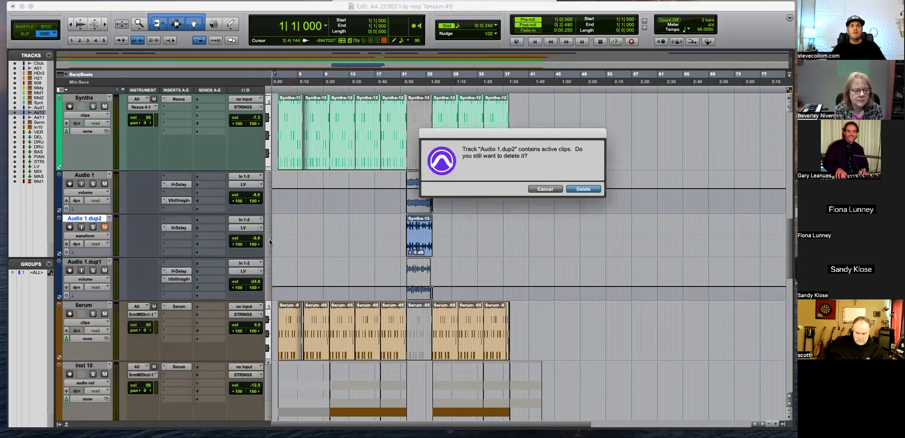
left_click(590, 189)
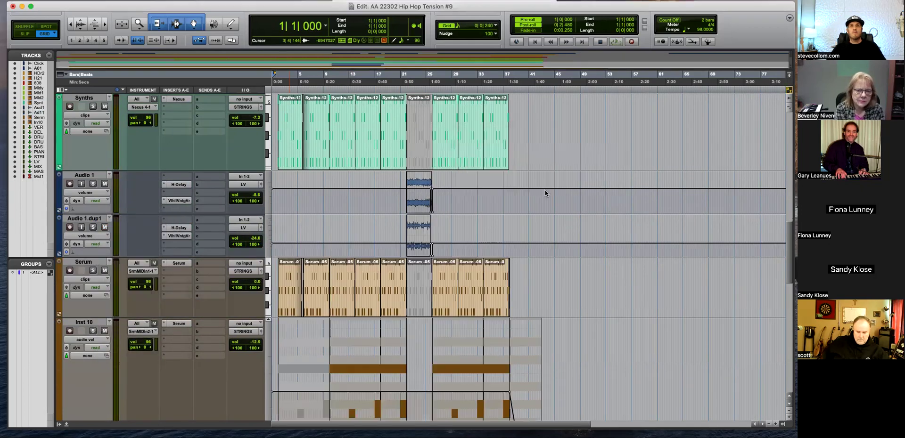
Select the Melody, Melody.dup1 and Melody.dup2 tracks together and review their output assignment
key("super+bracketleft")
key("super+bracketright")
key("super+bracketright")
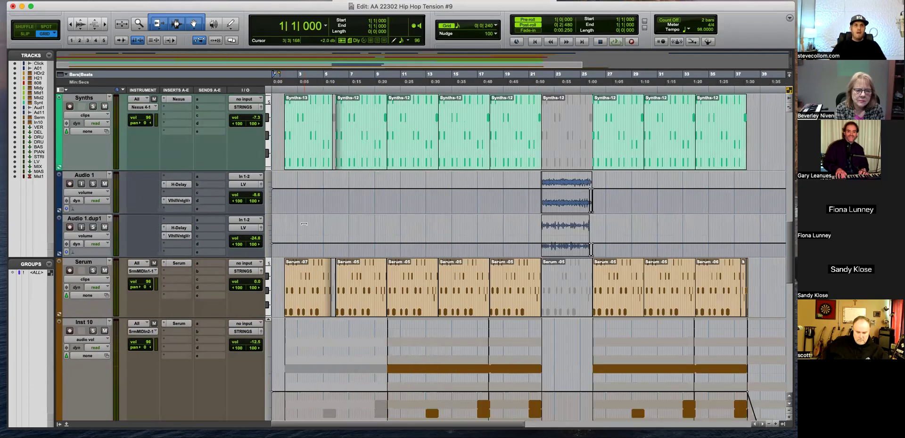
scroll(275, 224, "up", 10)
scroll(269, 219, "down", 5)
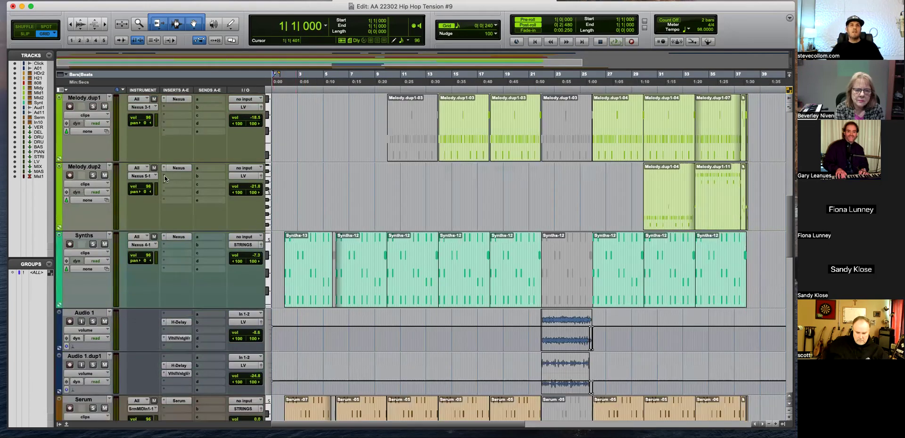
scroll(164, 178, "up", 2)
left_click(89, 168)
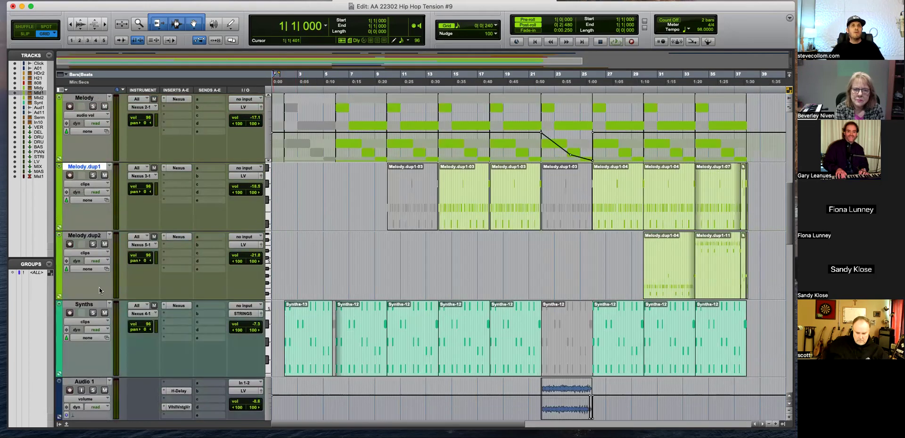
left_click(92, 100)
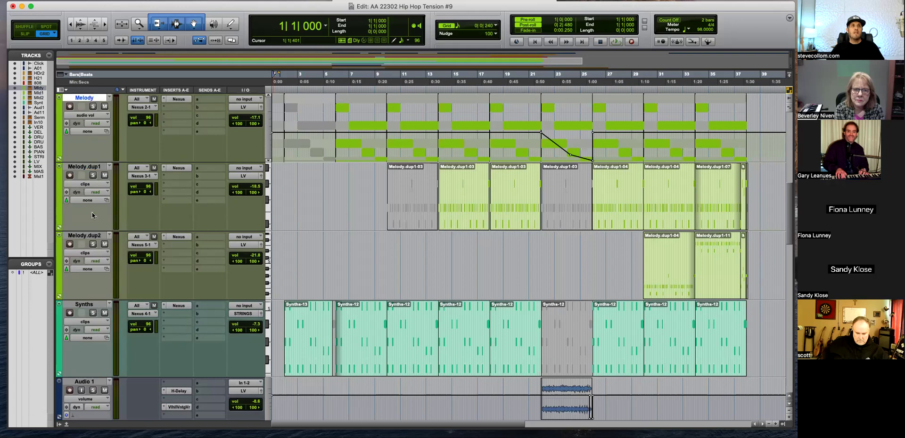
left_click(86, 304, "shift")
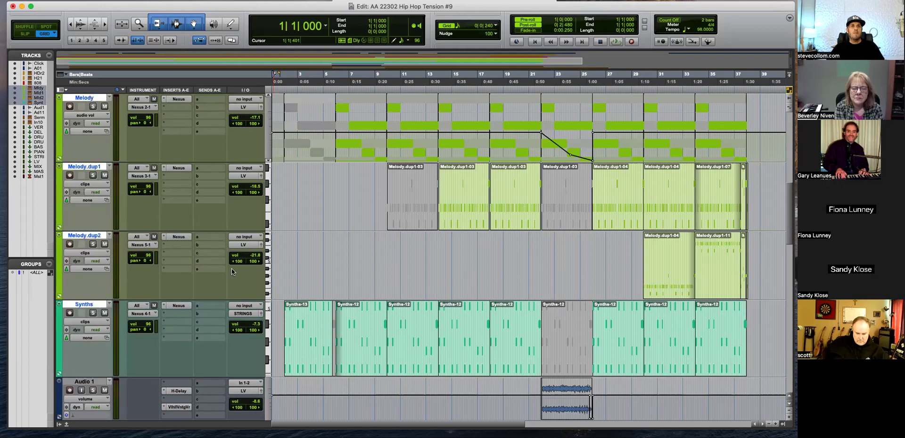
left_click(80, 302, "super")
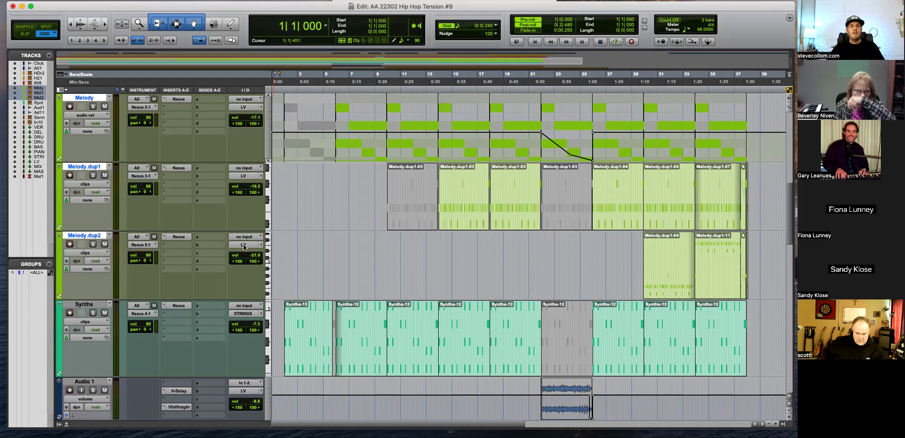
left_click(245, 245)
left_click(309, 211)
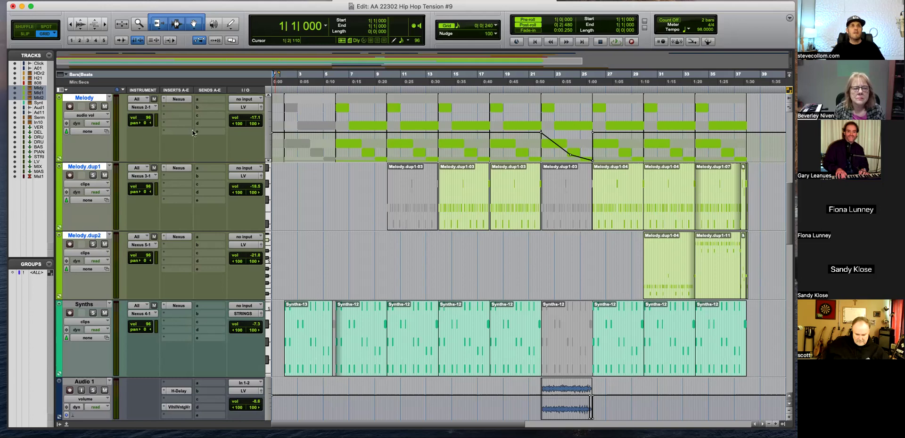
scroll(279, 236, "down", 3)
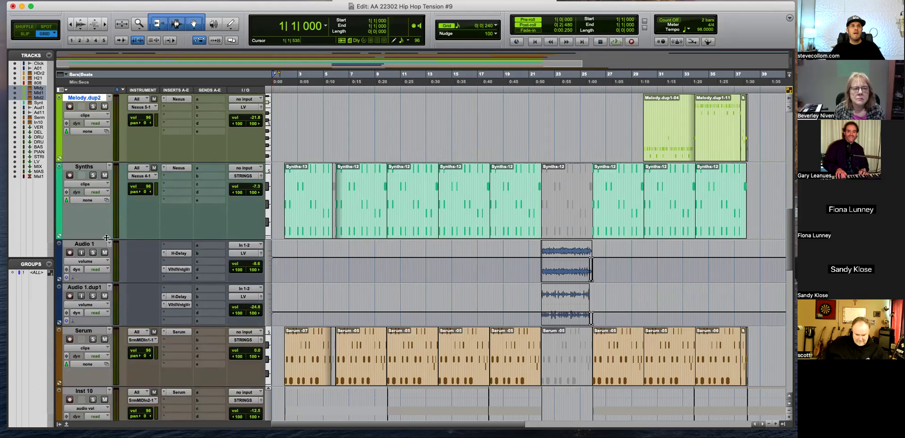
Move the Audio 1 and Audio 1.dup1 tracks above Synths, directly below Melody.dup2
left_click(85, 244)
left_click(84, 289, "shift")
left_click_drag(94, 243, 95, 167)
scroll(104, 121, "up", 2)
Color the Audio 1 and Audio 1.dup1 tracks the same lime green as Melody.dup2
left_click(85, 167, "shift")
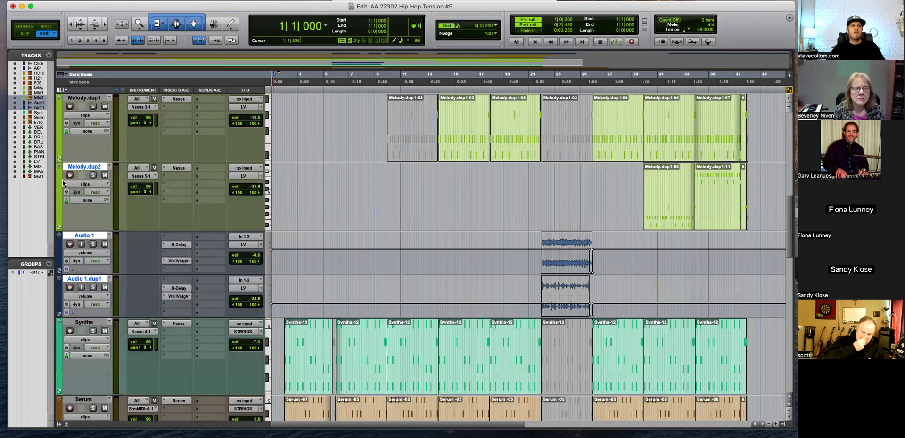
double_click(60, 185)
left_click(184, 218)
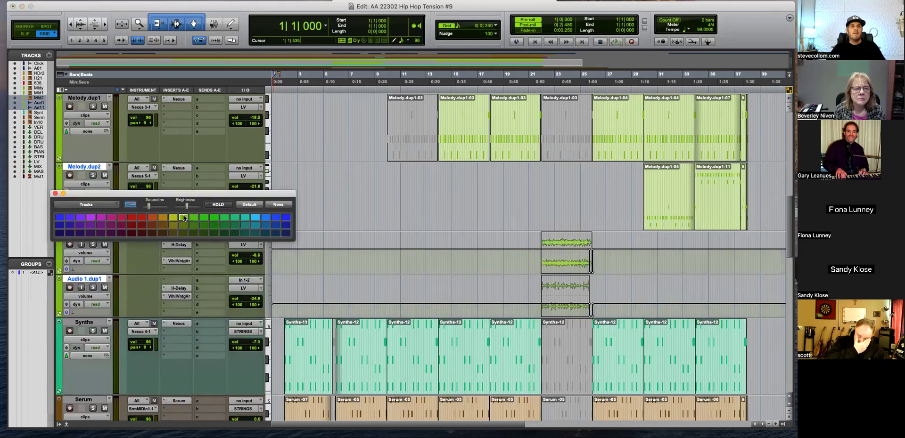
left_click(55, 193)
scroll(193, 243, "down", 3)
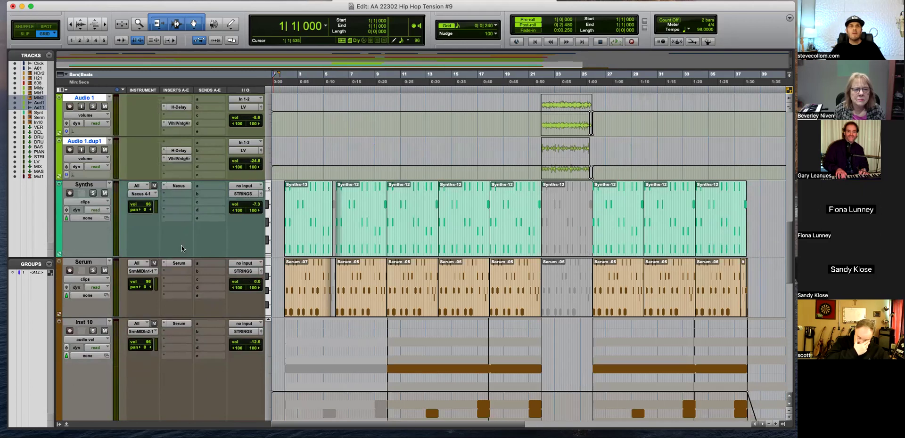
Play the session's opening bars to audition the Synths and Serum tracks, briefly soloing Serum
left_click(86, 185)
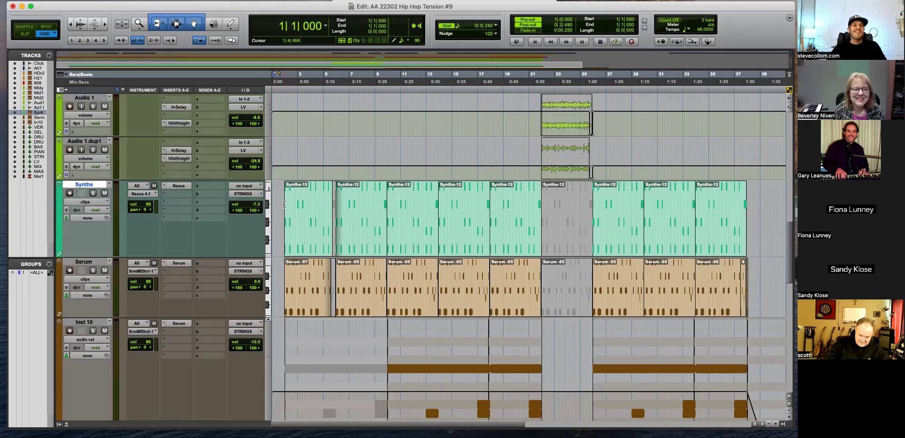
left_click(280, 205)
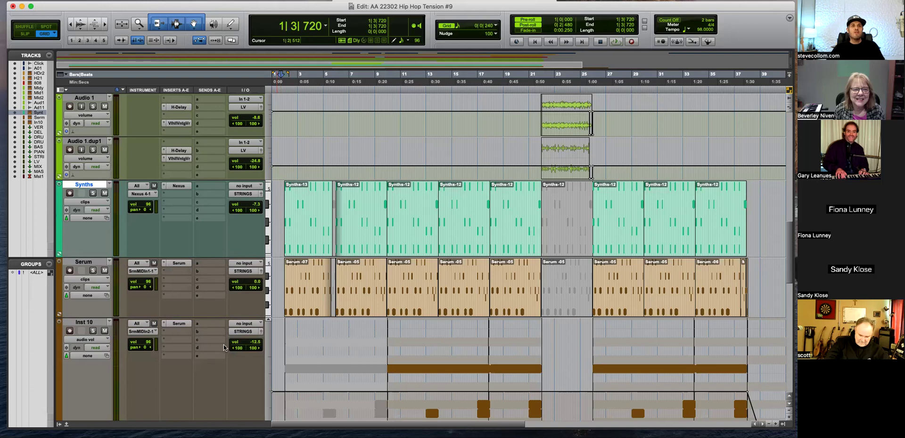
scroll(224, 347, "down", 1)
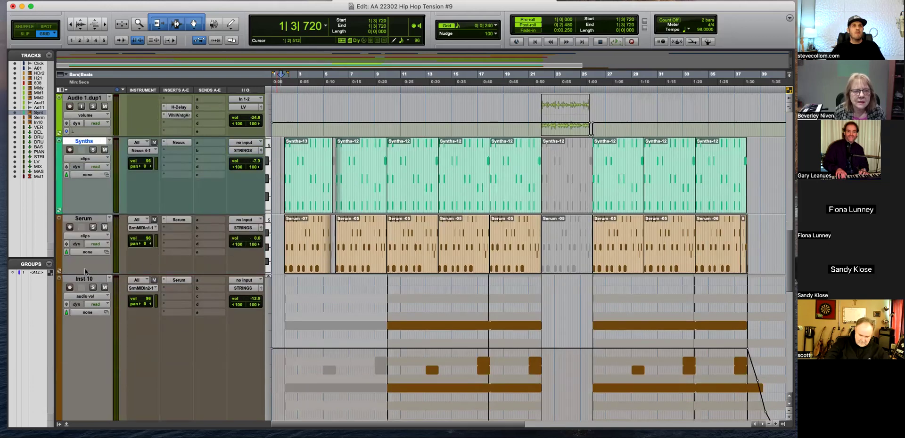
key("space")
left_click(93, 228)
left_click(92, 227)
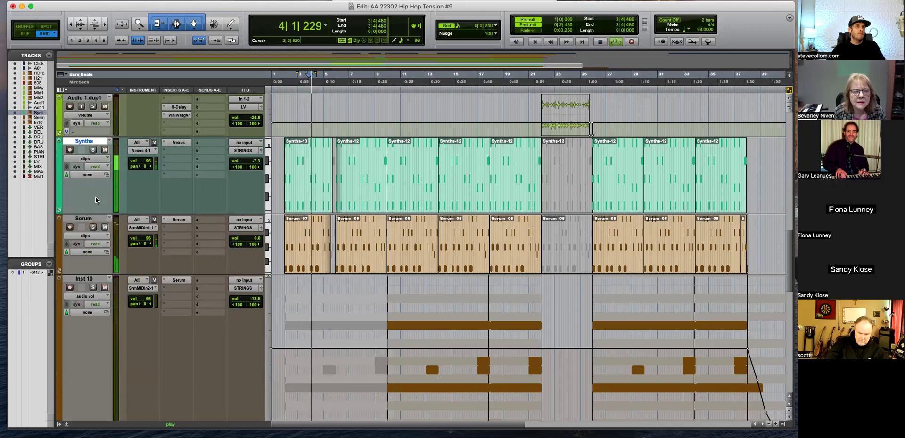
key("space")
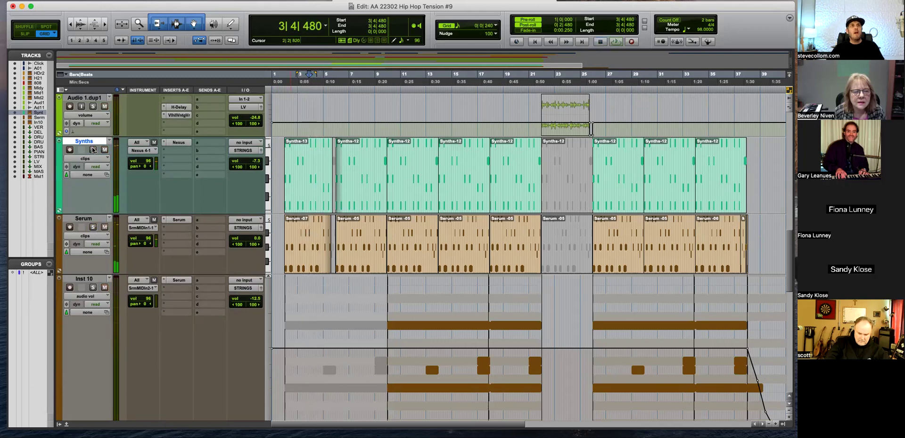
Select the Synths, Serum and Inst 10 tracks together and color them all olive yellow
left_click(85, 279, "shift")
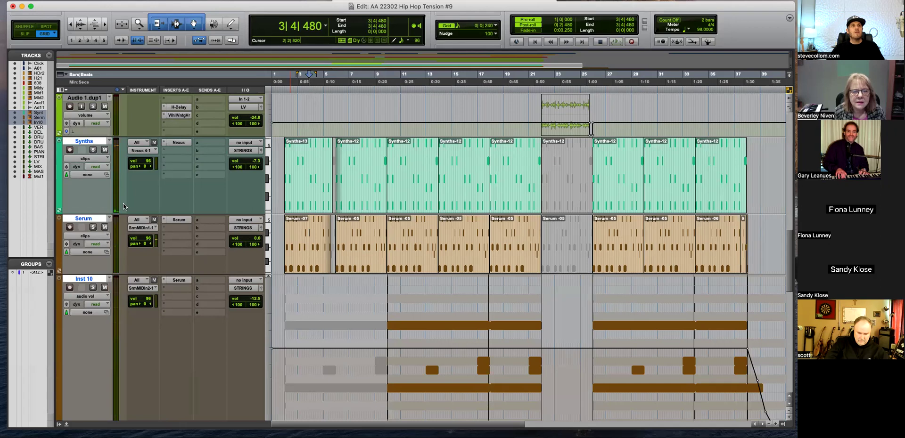
scroll(75, 142, "down", 3)
scroll(89, 149, "up", 3)
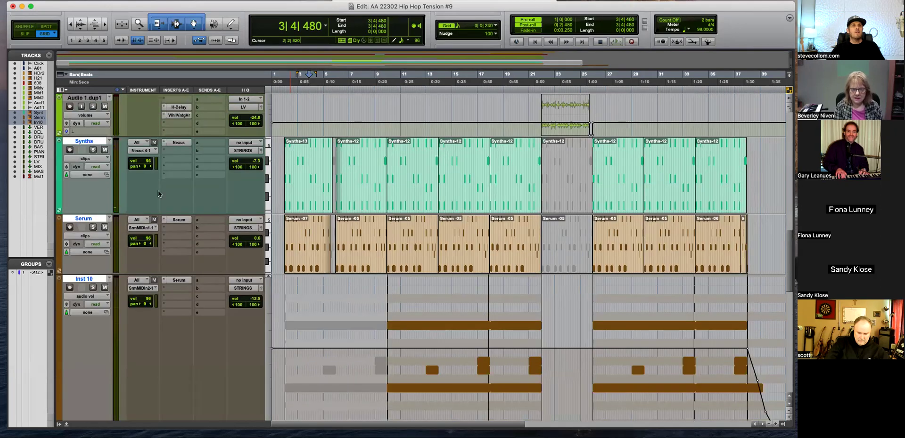
double_click(60, 163)
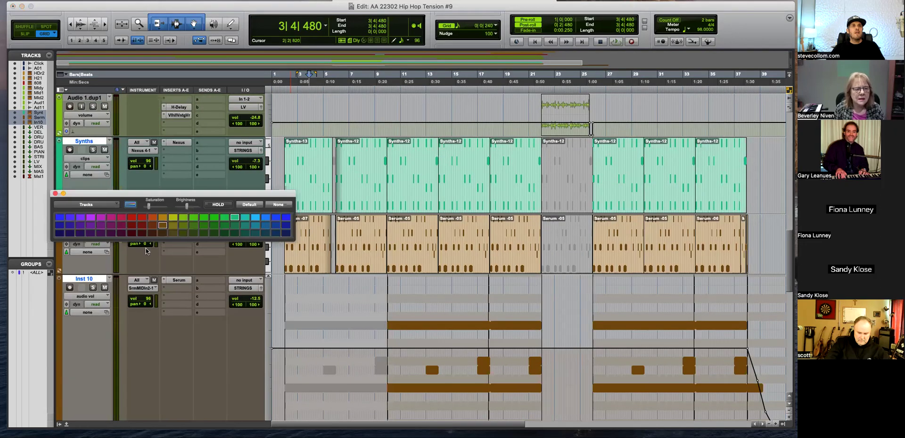
left_click(234, 219)
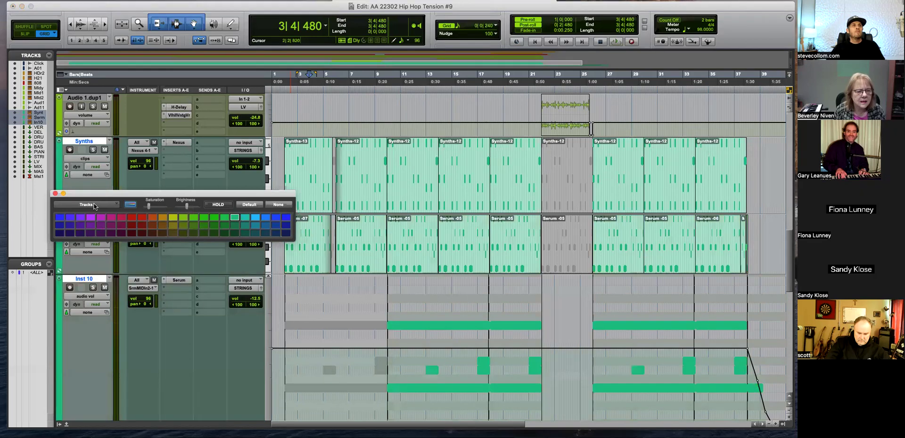
left_click(172, 227)
left_click(55, 193)
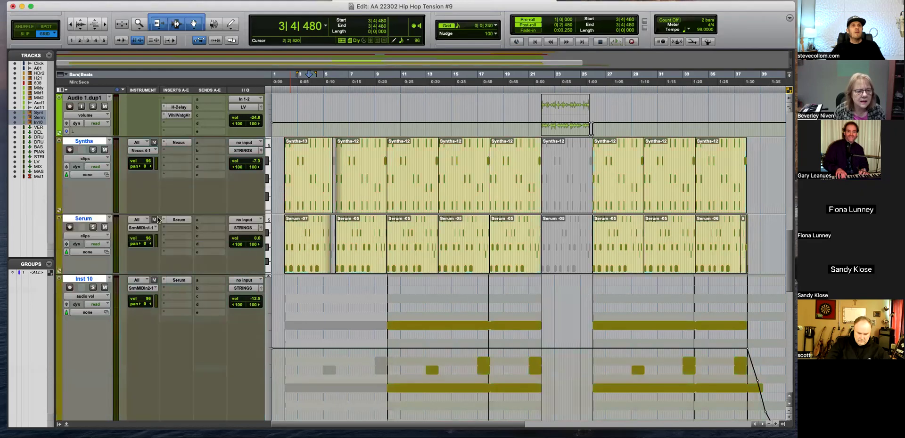
Set the height of the Synths, Serum and Inst 10 tracks to medium
left_click(60, 218)
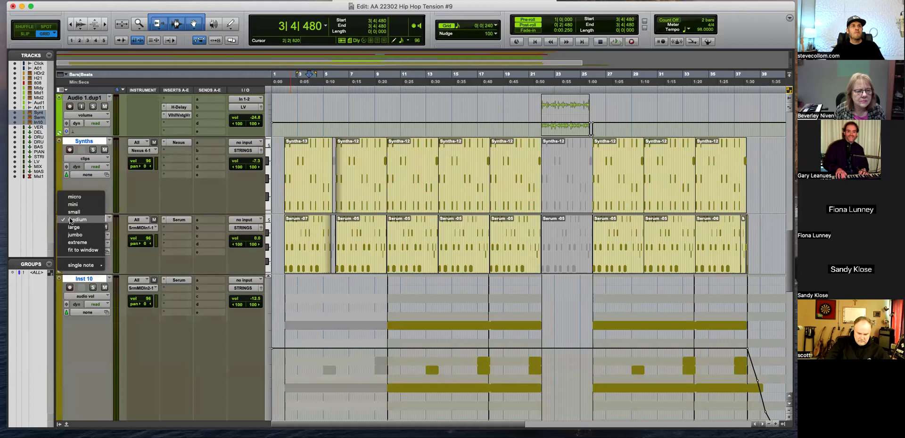
left_click(73, 221)
scroll(326, 253, "up", 5)
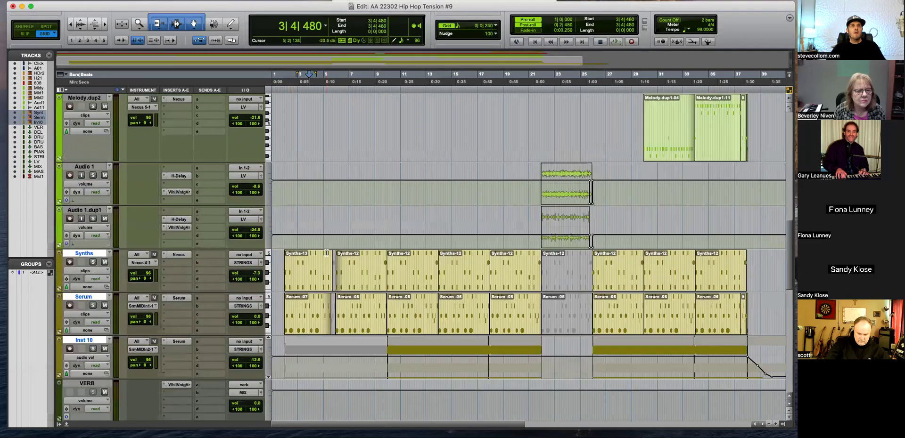
Set every track in the session, including 808 and the Melody tracks, to medium height
left_click(92, 207)
scroll(93, 205, "up", 9)
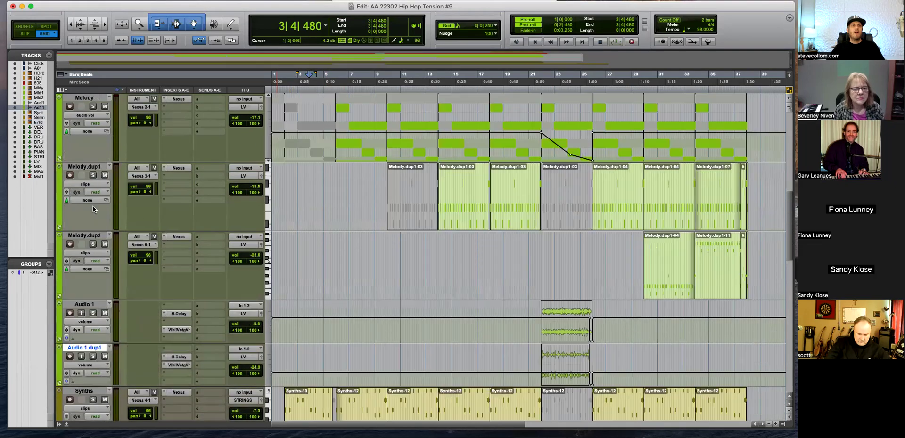
left_click(81, 167, "shift")
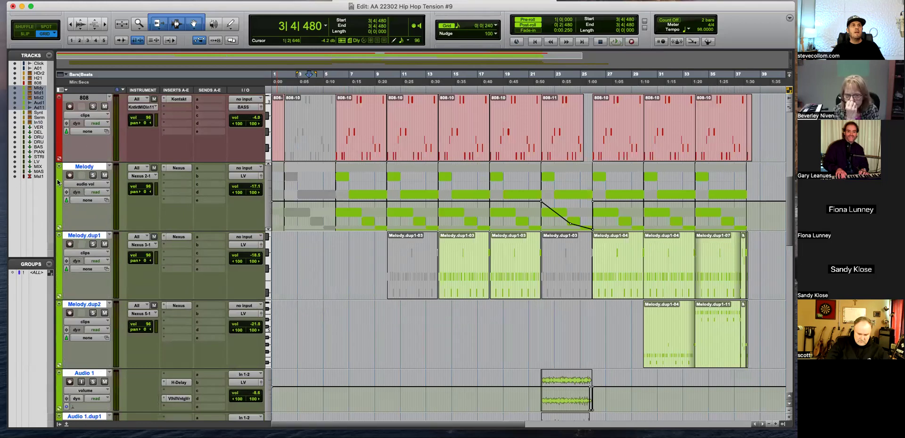
left_click(62, 168)
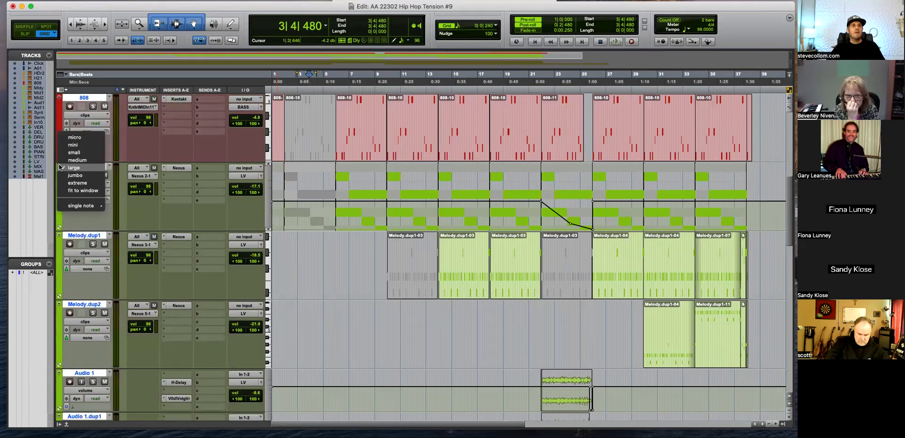
left_click(80, 162)
Select the tracks from Melody through Audio 1.dup1 and move the group below Inst 10, directly above VERB
left_click(84, 145)
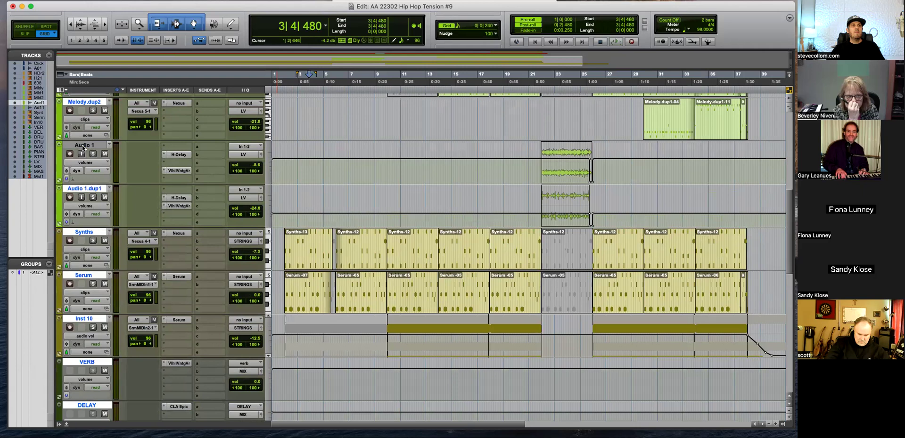
left_click(80, 189)
scroll(83, 182, "up", 4)
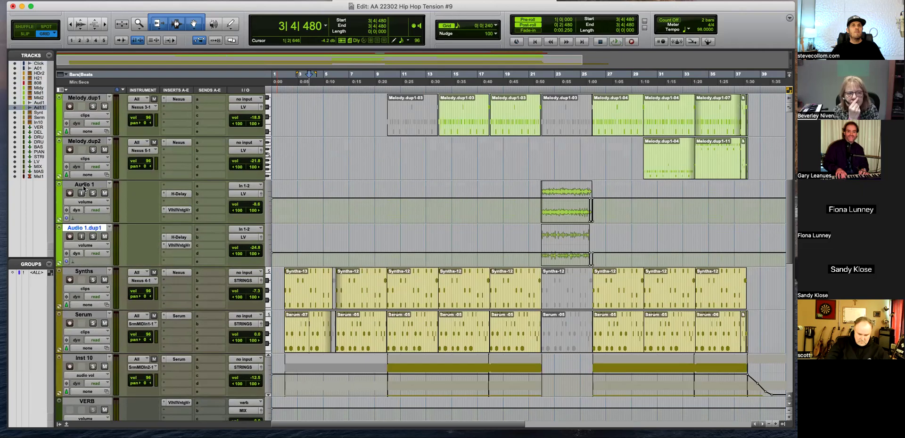
scroll(81, 142, "up", 1)
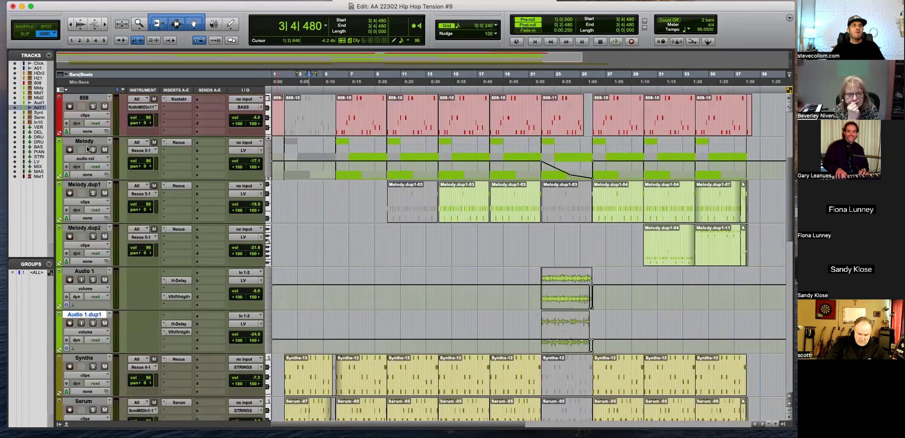
left_click(86, 146, "shift")
left_click_drag(86, 146, 107, 268)
left_click_drag(261, 258, 262, 258)
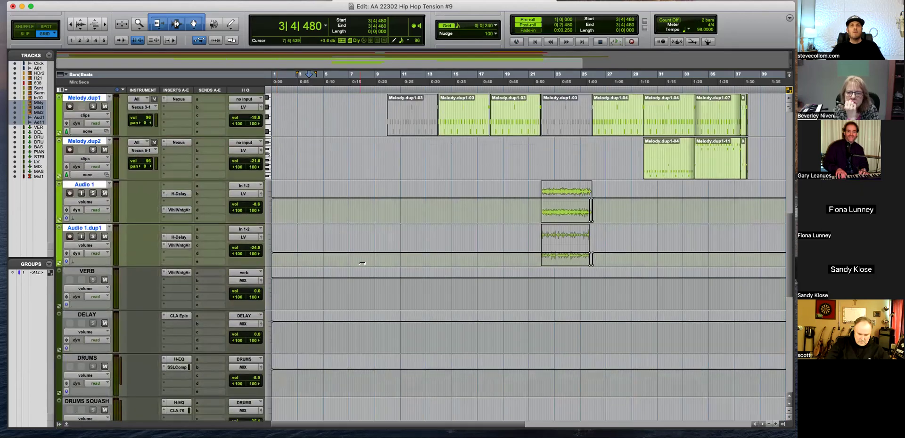
Switch the HH Drums 2 and HDrums2.dup1 tracks from notes view to clips view
scroll(362, 263, "up", 8)
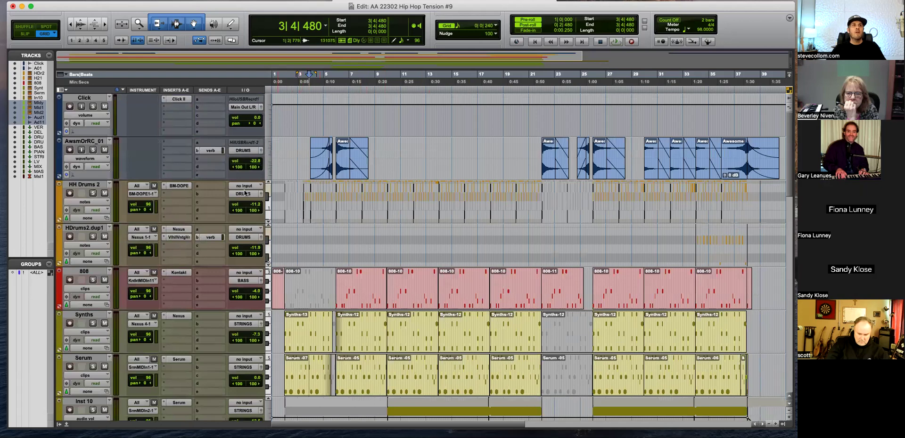
left_click(289, 197)
key("ctrl+minus")
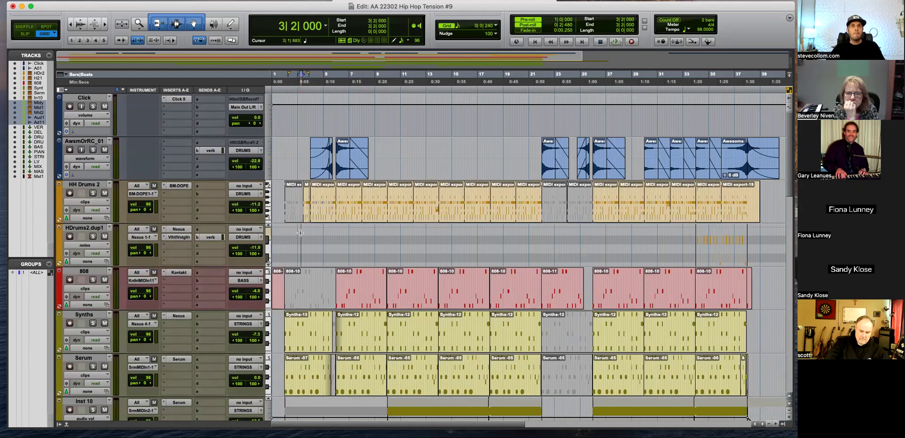
key("ctrl+minus")
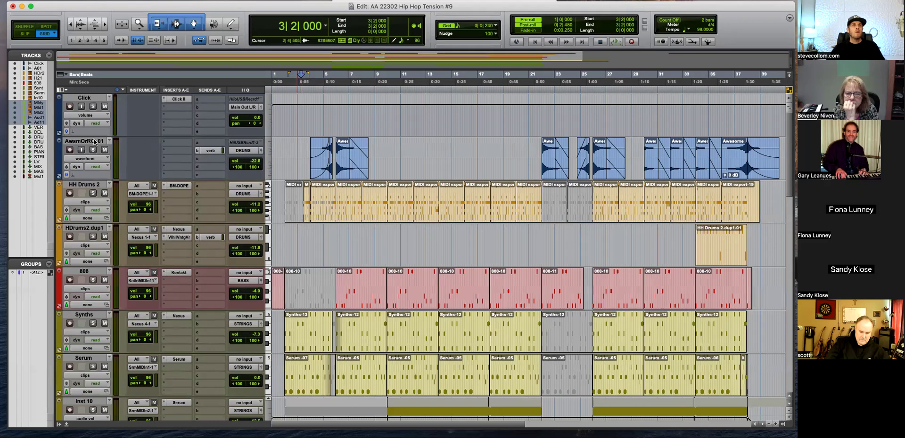
Select the AwsmOrRC_01, HH Drums 2 and HDrums2.dup1 tracks together and color them blue
left_click(94, 142)
left_click(85, 229, "shift")
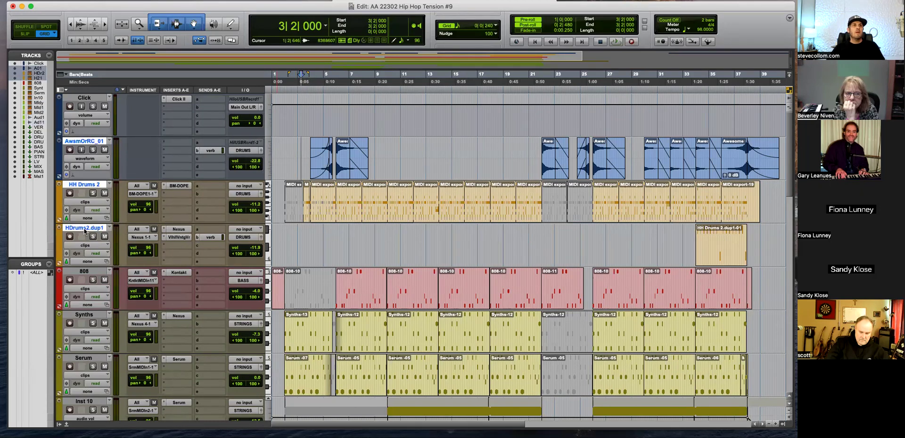
double_click(59, 200)
left_click(285, 217)
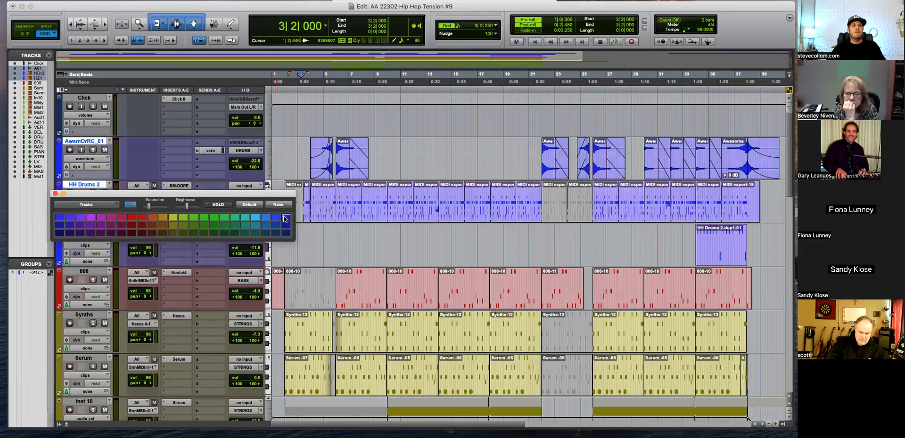
left_click(55, 194)
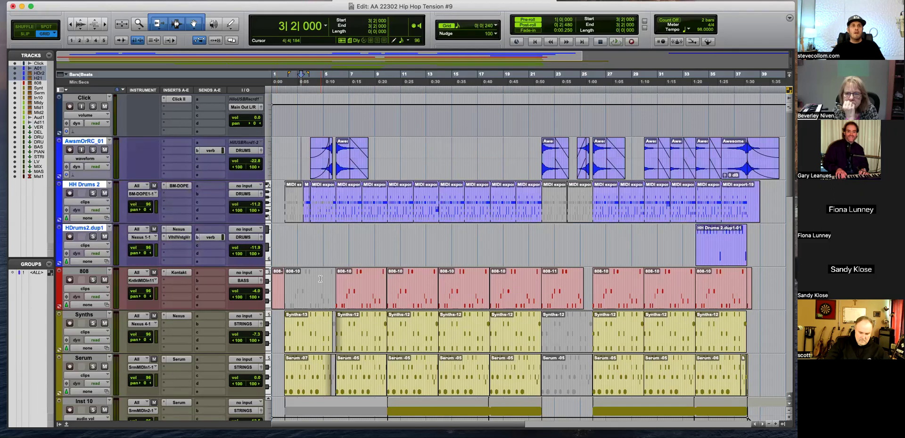
Review the colored track groups and their output assignments, then select the AwsmOrRC_01 track
scroll(158, 283, "down", 2)
scroll(192, 296, "down", 2)
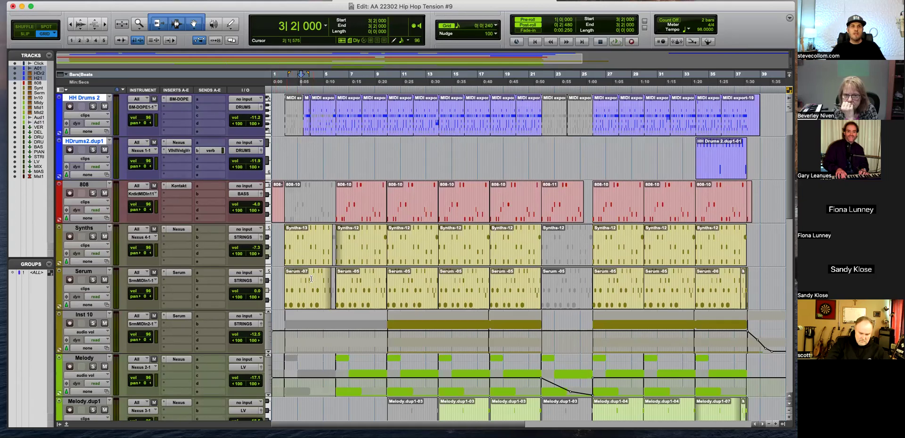
scroll(327, 278, "down", 4)
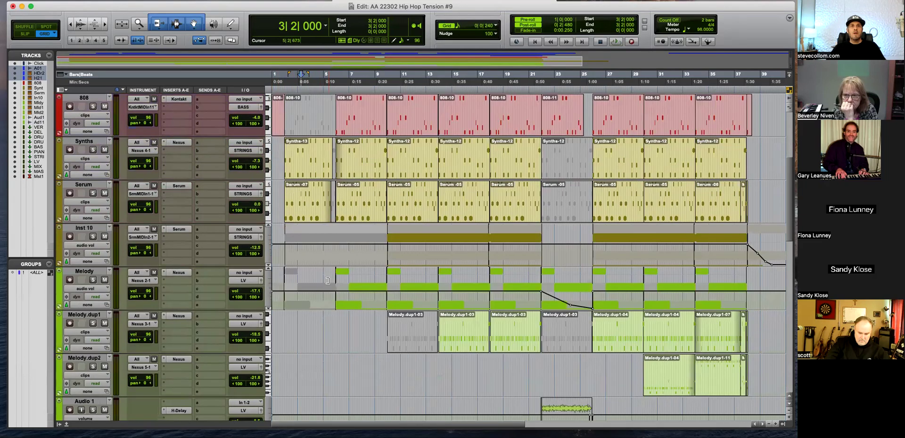
scroll(327, 340, "down", 2)
scroll(325, 339, "up", 10)
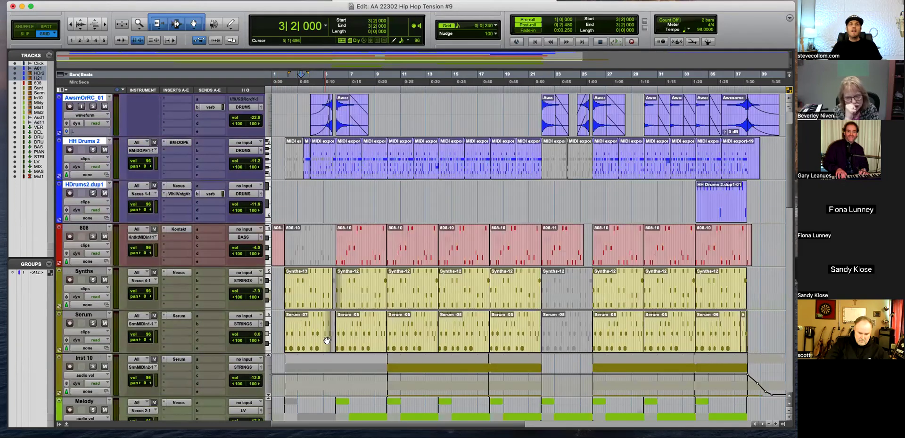
left_click(88, 141)
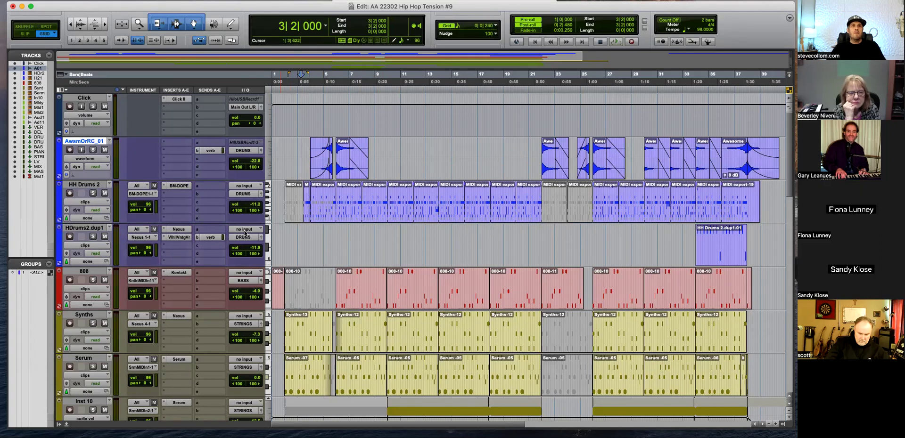
Select the DRUMS aux track and open its H-EQ insert
scroll(298, 246, "down", 12)
scroll(297, 246, "down", 8)
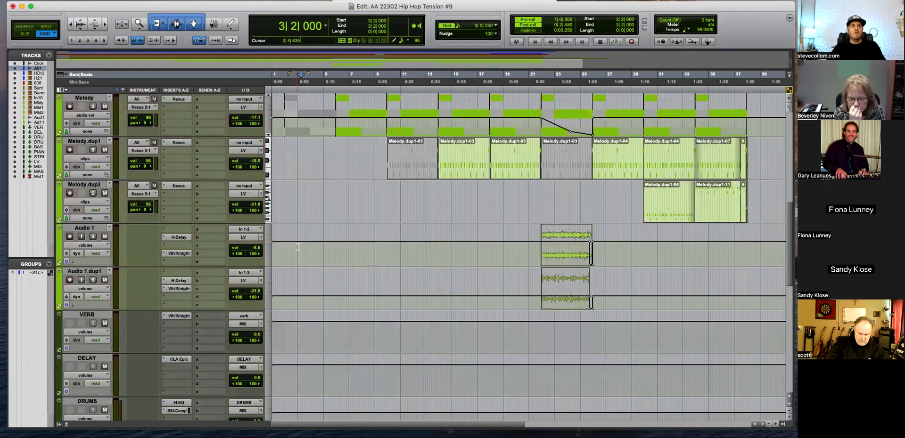
left_click(87, 314)
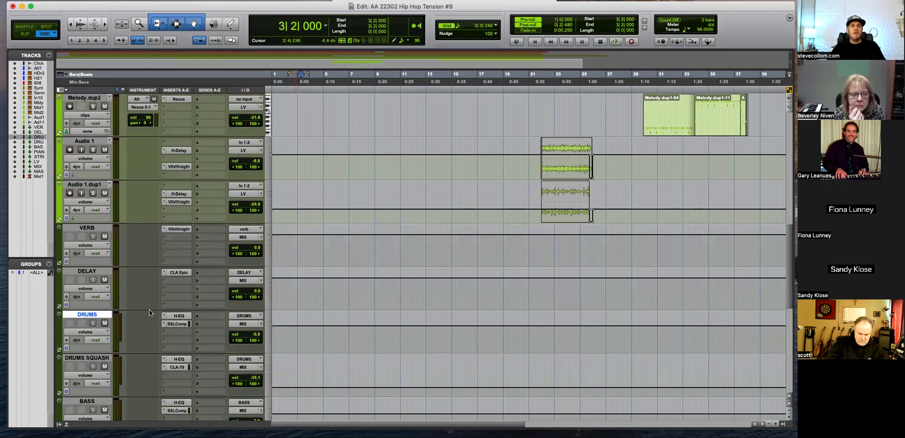
scroll(148, 310, "down", 2)
left_click(180, 273)
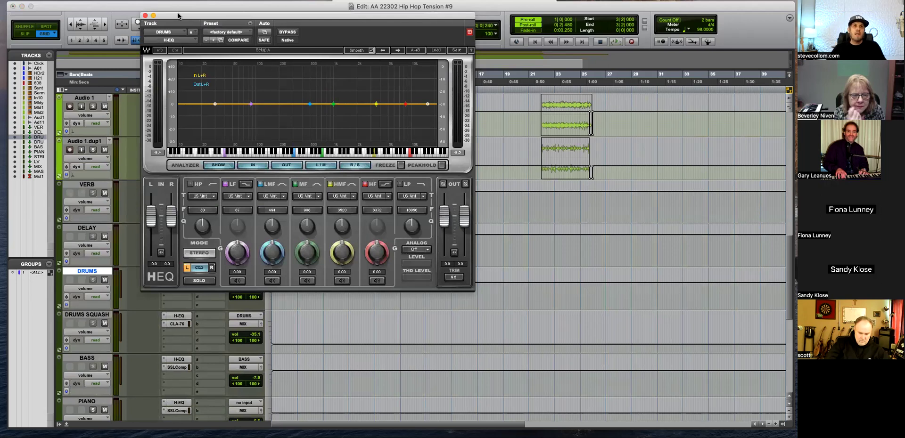
Close the H-EQ on the DRUMS track, then inspect its SSLComp insert and close it
left_click_drag(177, 14, 217, 101)
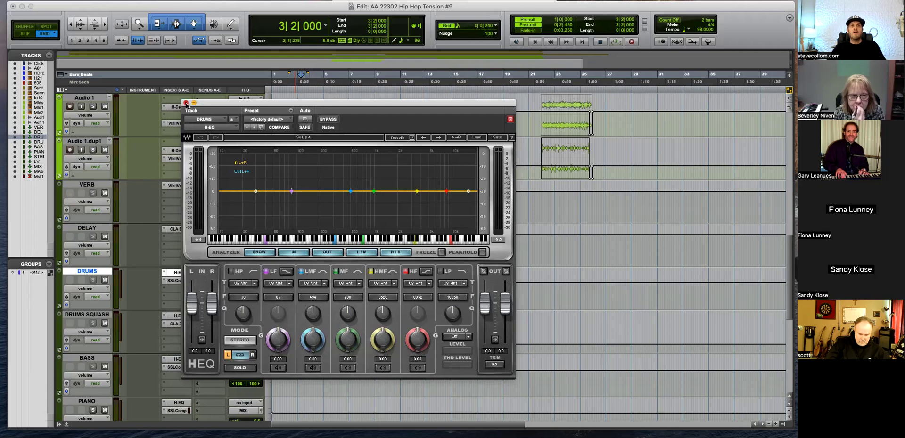
left_click(185, 102)
left_click(177, 280)
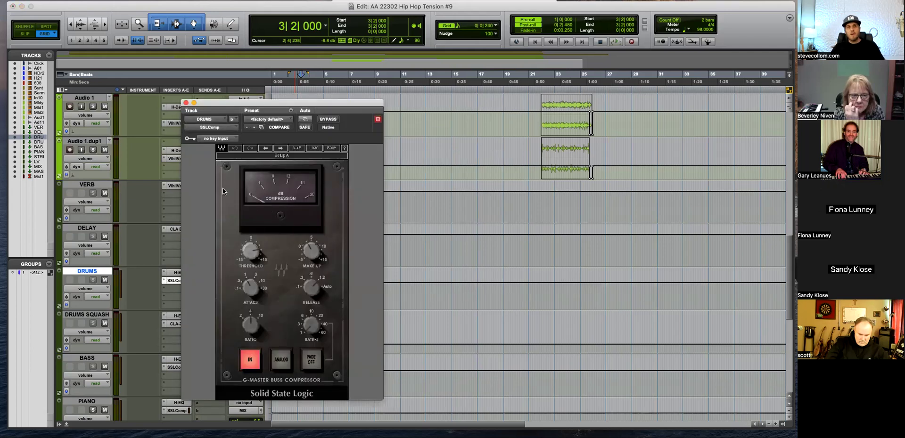
left_click_drag(214, 101, 328, 90)
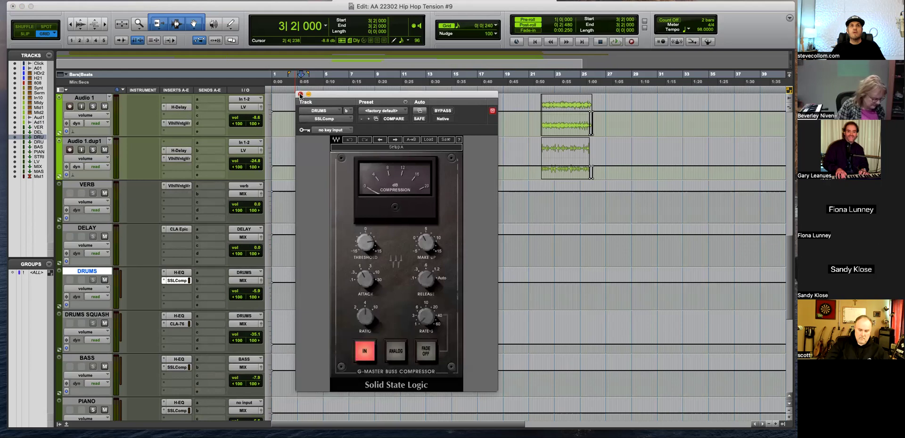
left_click(300, 95)
Open the CLA-76 compressor insert on the DRUMS SQUASH track and examine its settings
scroll(182, 261, "down", 1)
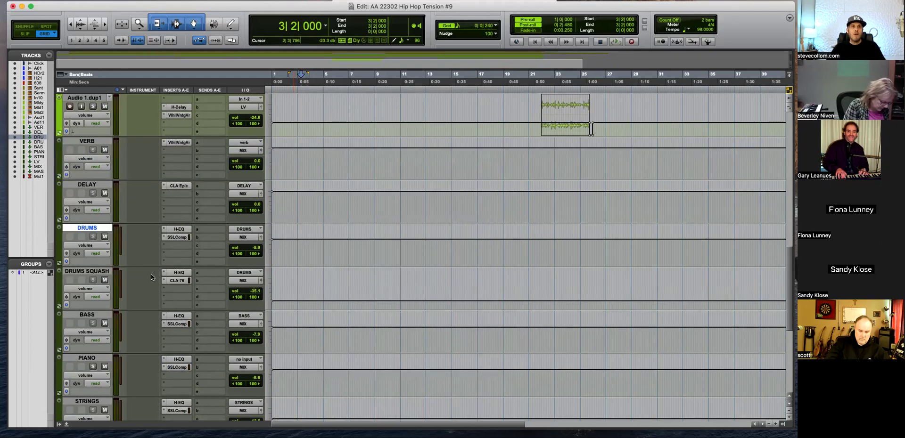
left_click(178, 281)
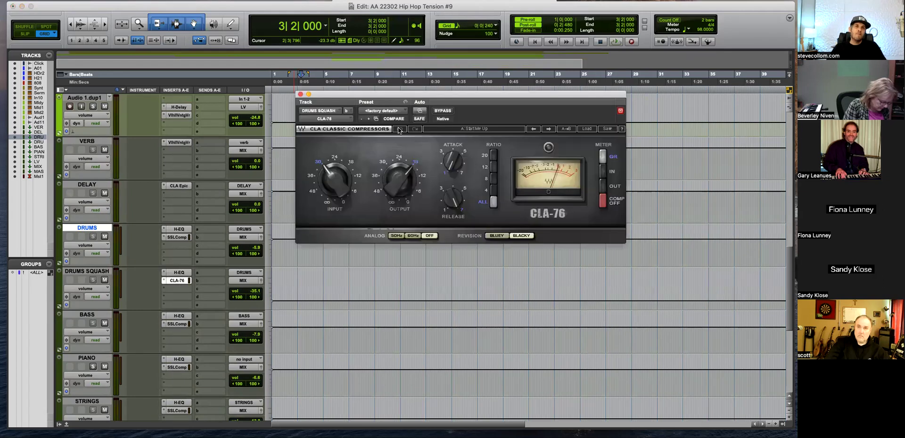
left_click_drag(411, 93, 433, 102)
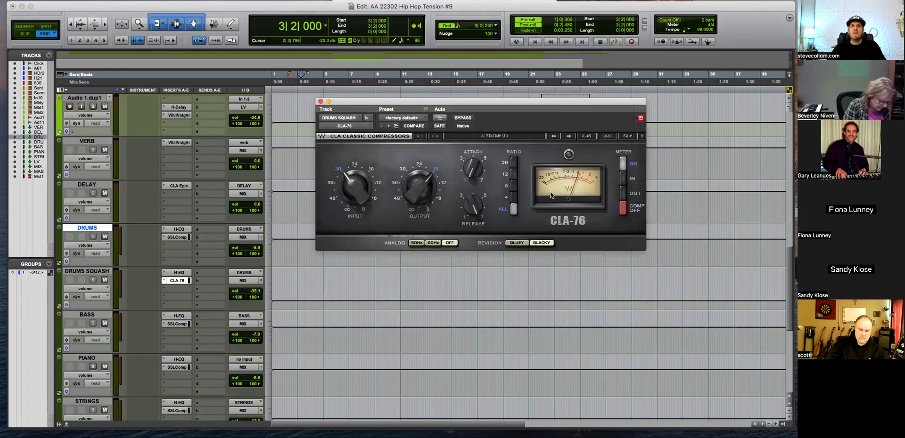
Set the DRUMS SQUASH track's CLA-76 compressor ratio to ALL and close the plug-in
left_click(514, 209)
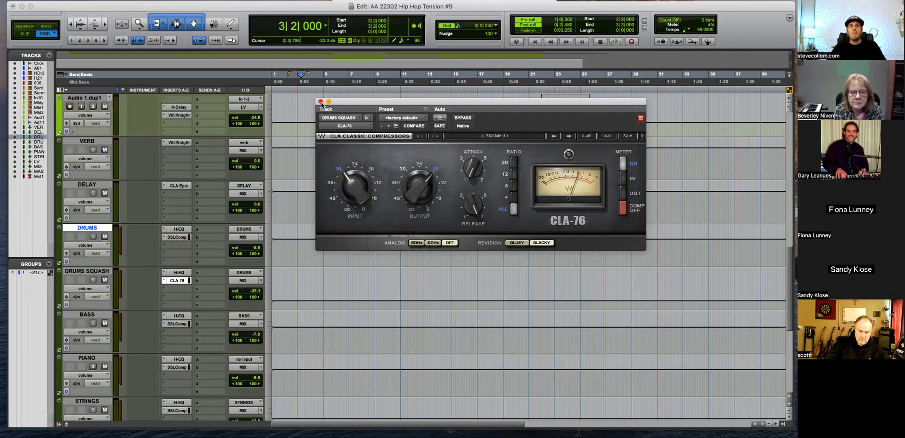
left_click(320, 102)
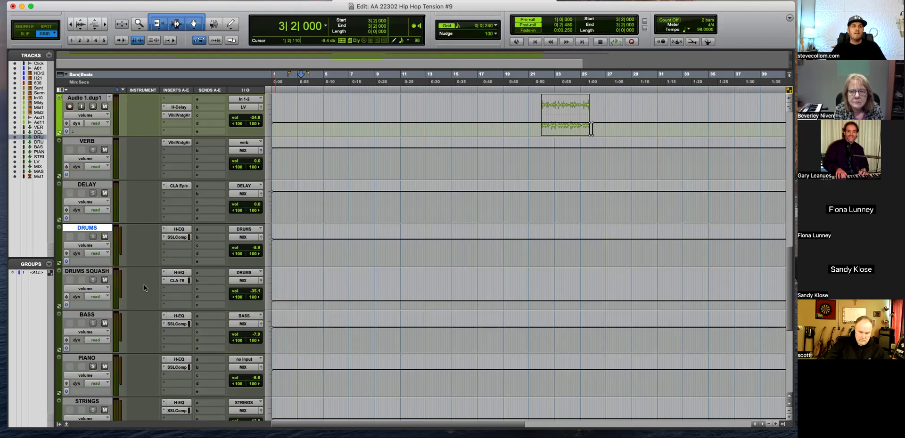
Hide the PIANO track from the session
scroll(134, 306, "down", 1)
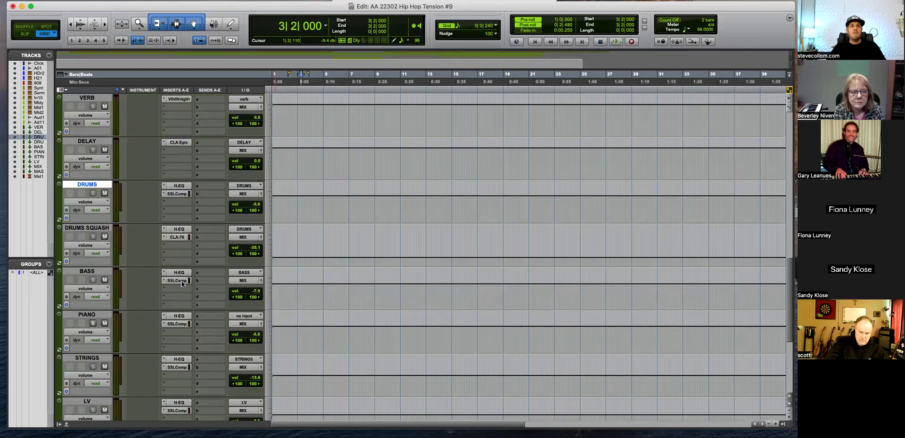
left_click(92, 315)
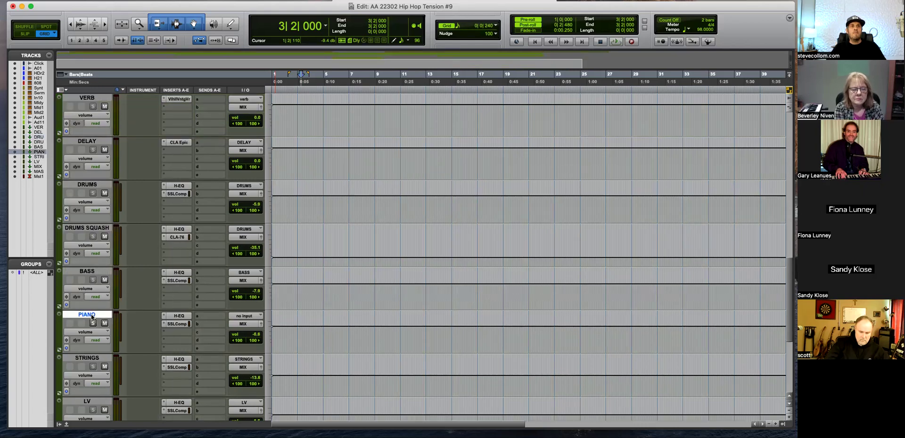
right_click(91, 315)
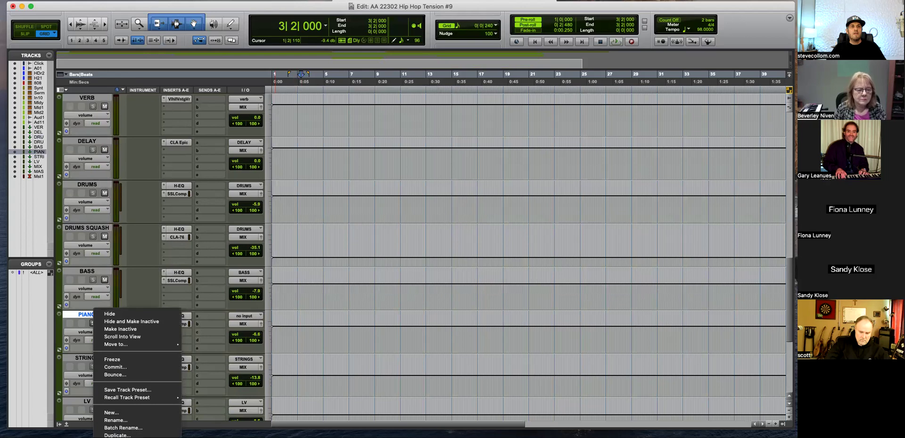
left_click(109, 314)
Open the STRINGS track's H-EQ and set its high-pass frequency to 199 Hz
scroll(140, 302, "down", 1)
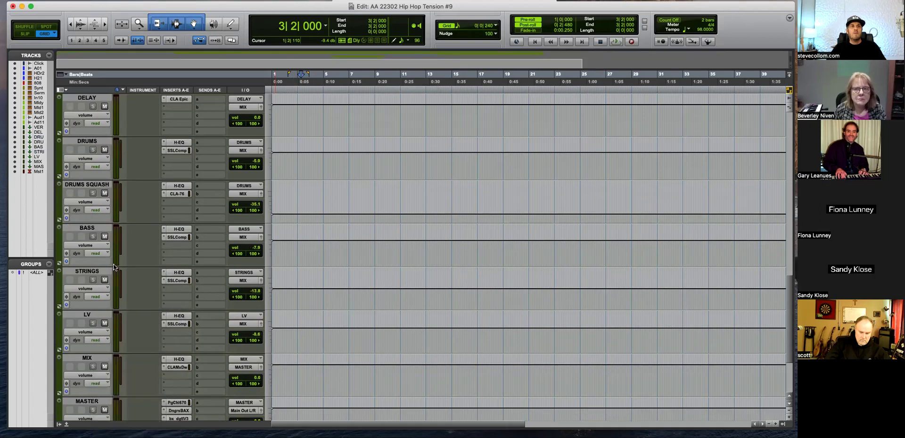
left_click(179, 273)
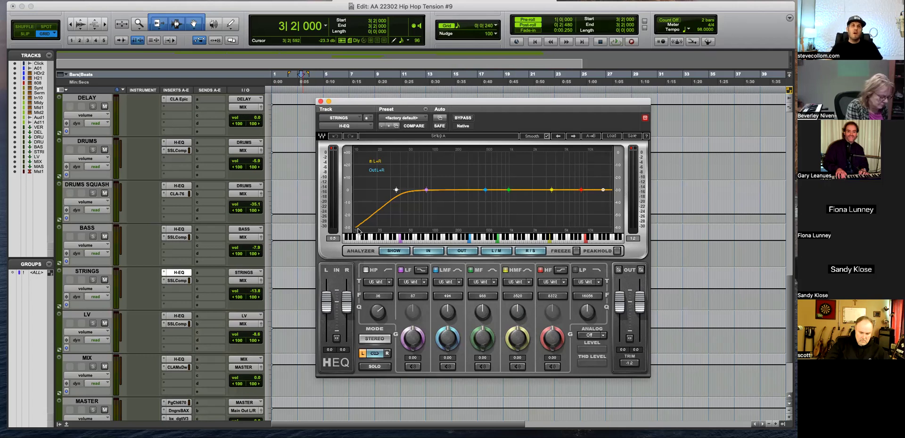
left_click(378, 296)
type("199")
key("Return")
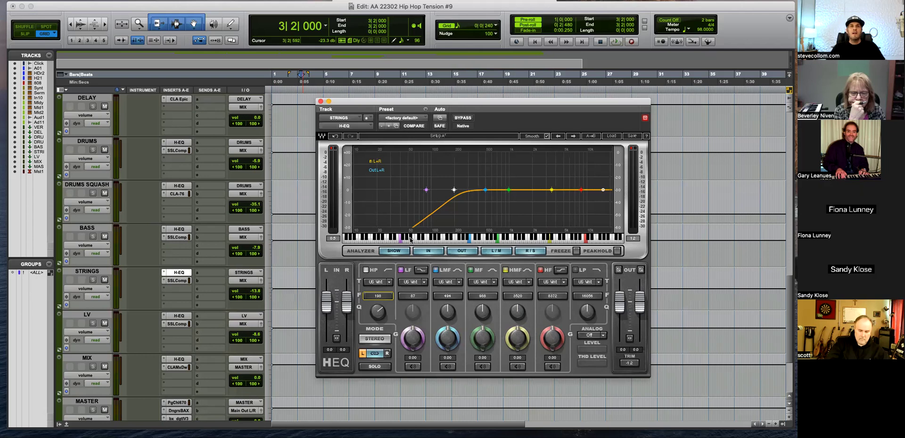
Lower the STRINGS EQ's high-pass to 16 Hz, move the low band to about 61 Hz, and cut low-mids at about 157 Hz
left_click_drag(453, 189, 369, 190)
left_click(426, 190)
left_click_drag(426, 190, 414, 189)
left_click_drag(485, 189, 446, 193)
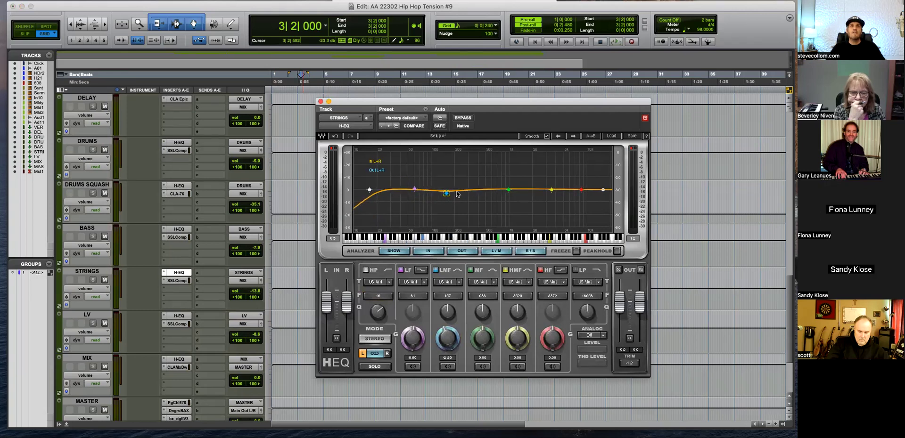
Disable the STRINGS EQ's low-mid band, raise the high-pass frequency to about 110 Hz, and close the plug-in
left_click(435, 270)
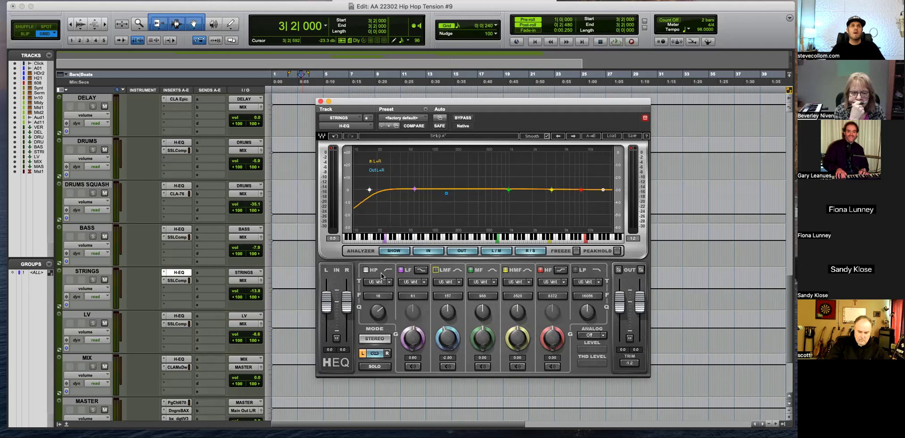
left_click(365, 270)
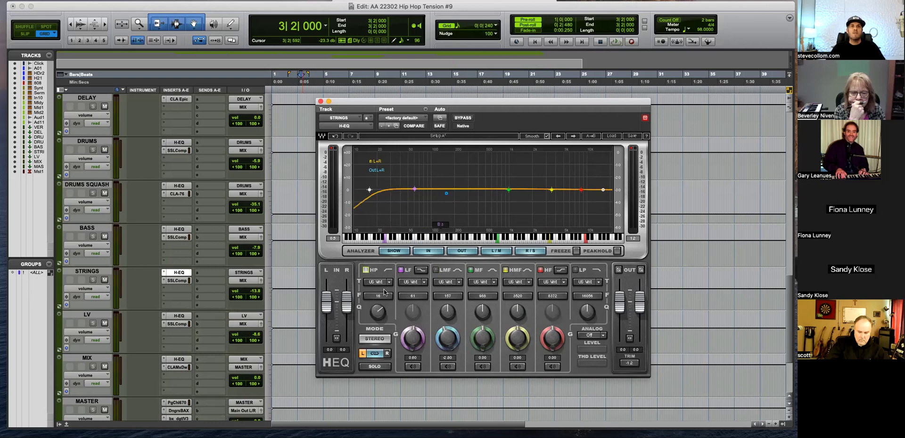
left_click_drag(384, 292, 349, 179)
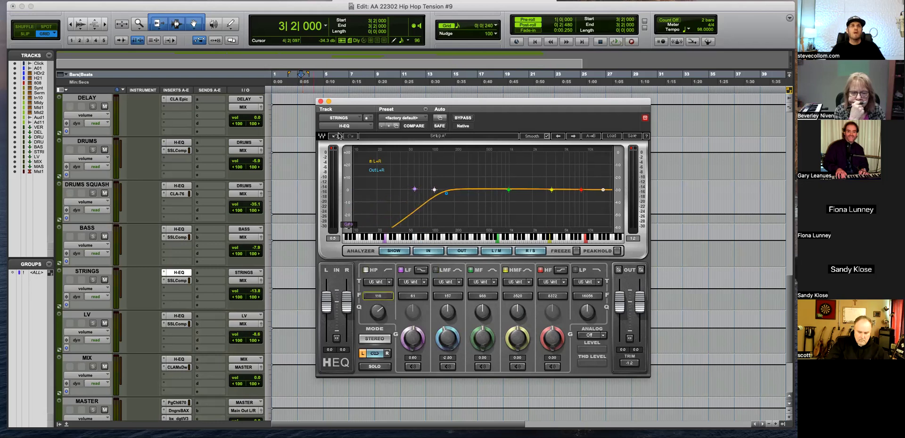
left_click(320, 102)
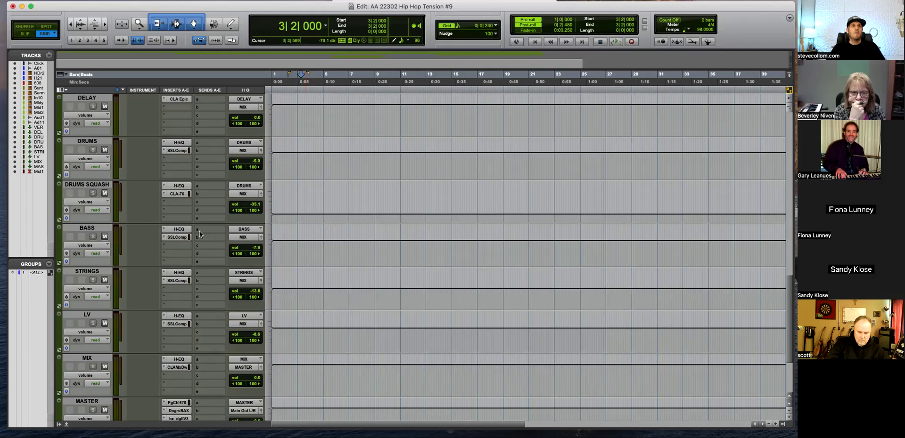
Review the LV track's H-EQ and SSLComp plug-ins, and close the plug-in window
left_click(179, 316)
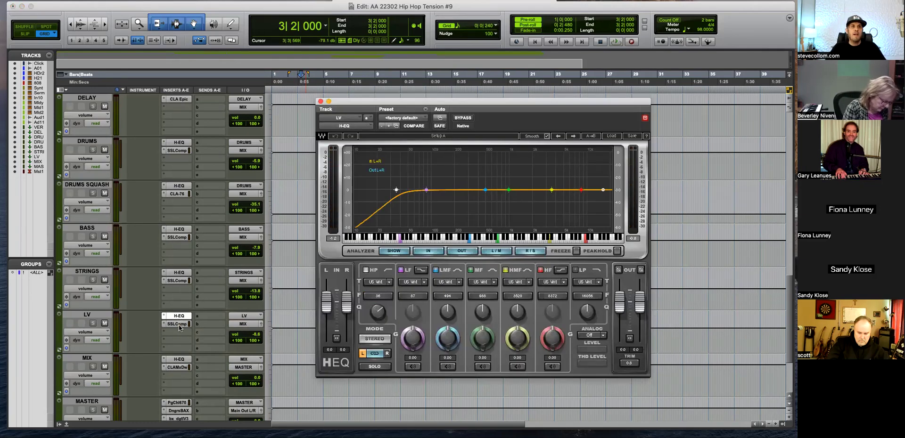
left_click(179, 325)
left_click(319, 100)
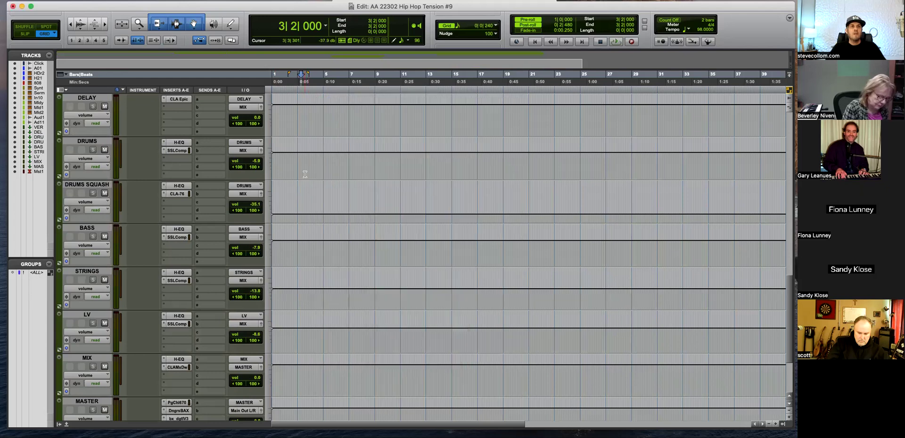
Recolor all the bus tracks from VERB through LV a brighter green
scroll(304, 174, "down", 3)
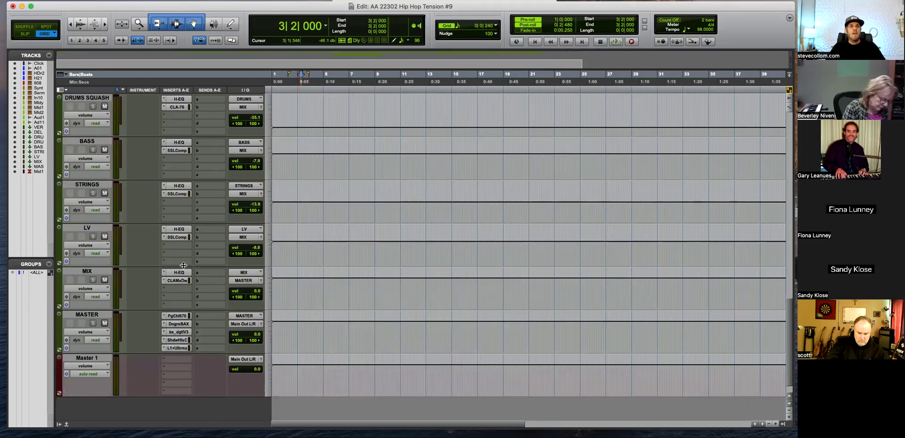
left_click(92, 230)
scroll(91, 230, "up", 5)
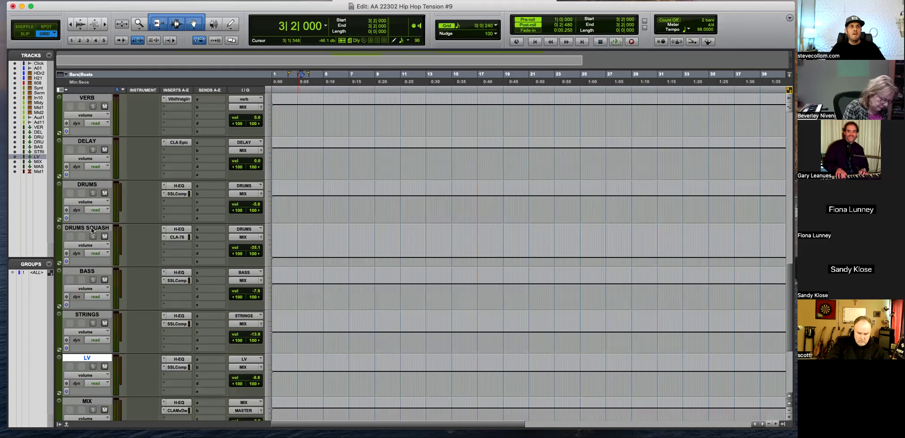
left_click(85, 141, "shift")
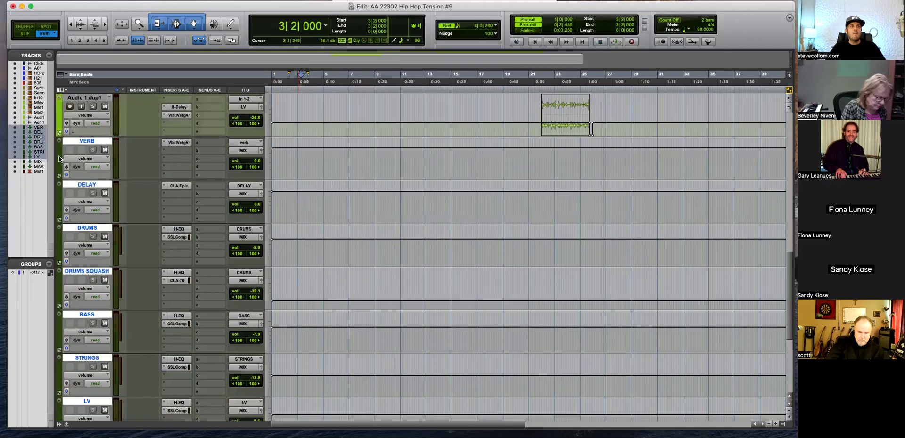
double_click(60, 154)
left_click(203, 226)
key("super+w")
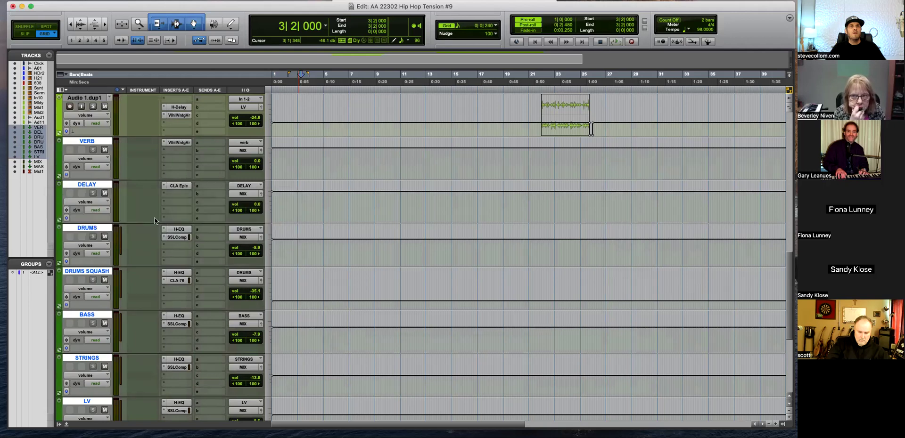
Examine the MIX track's H-EQ and CLA MixDown plug-ins, including the Glue mode switch, and close them
scroll(156, 212, "down", 3)
scroll(136, 297, "down", 1)
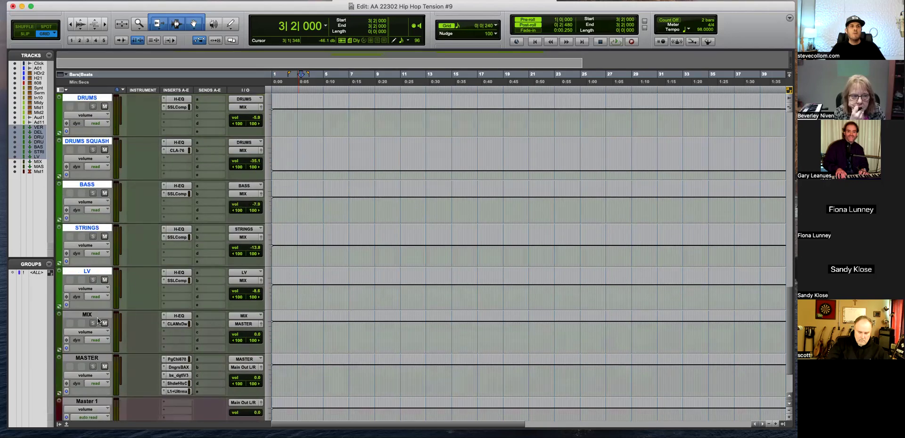
left_click(176, 317)
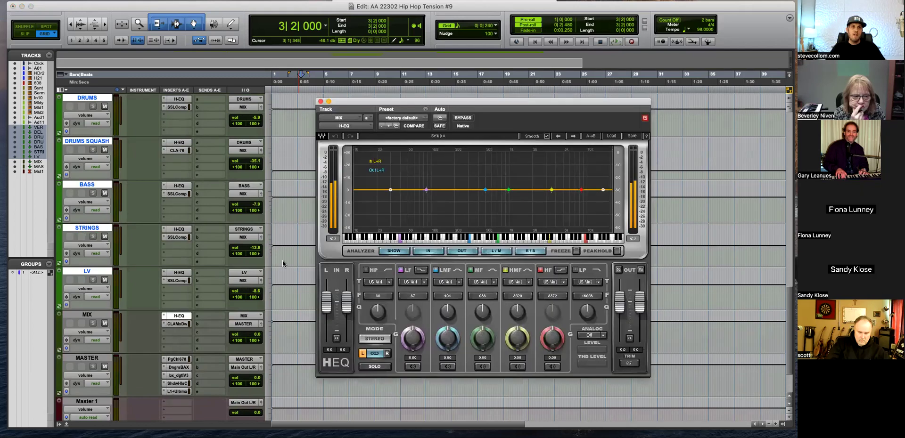
left_click(320, 101)
left_click(179, 324)
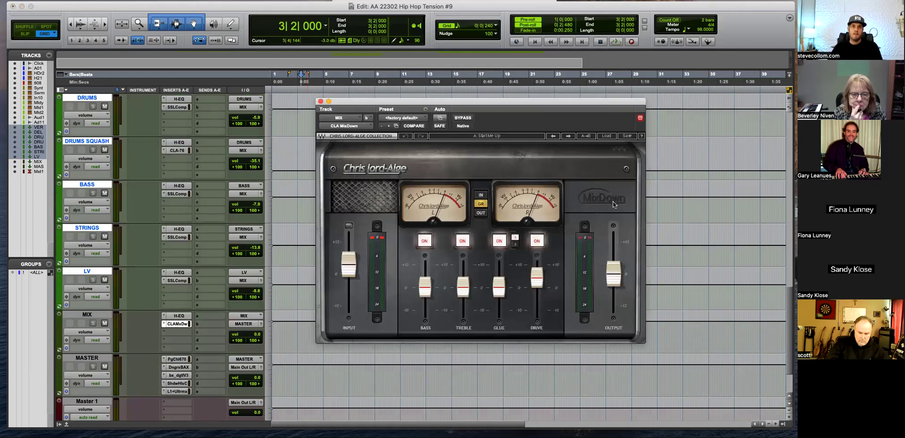
left_click(515, 245)
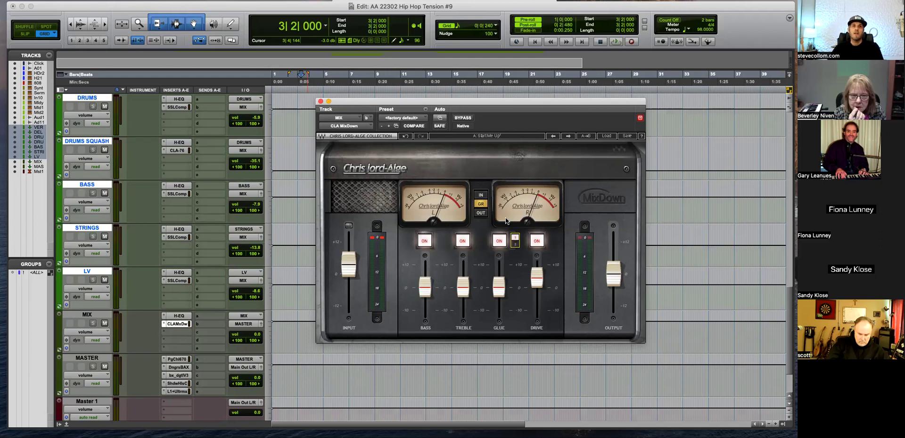
left_click(320, 101)
Review the PuigChild 670 compressor and Dangerous BAX EQ on the MASTER track
scroll(214, 313, "down", 3)
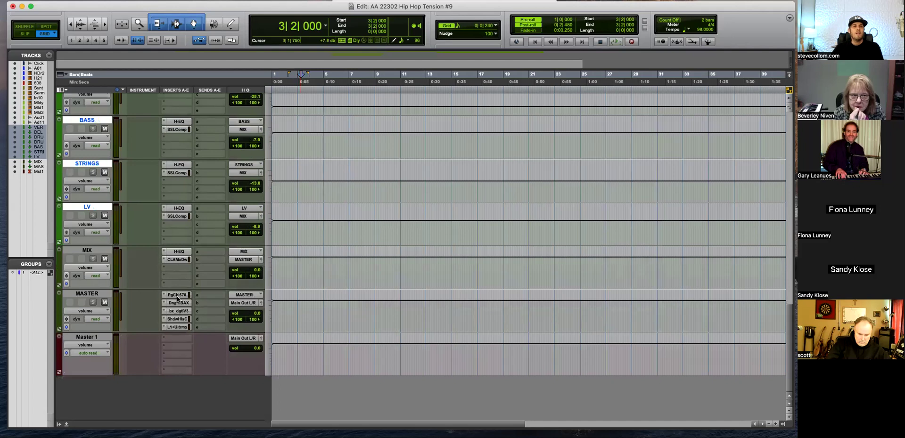
left_click(175, 295)
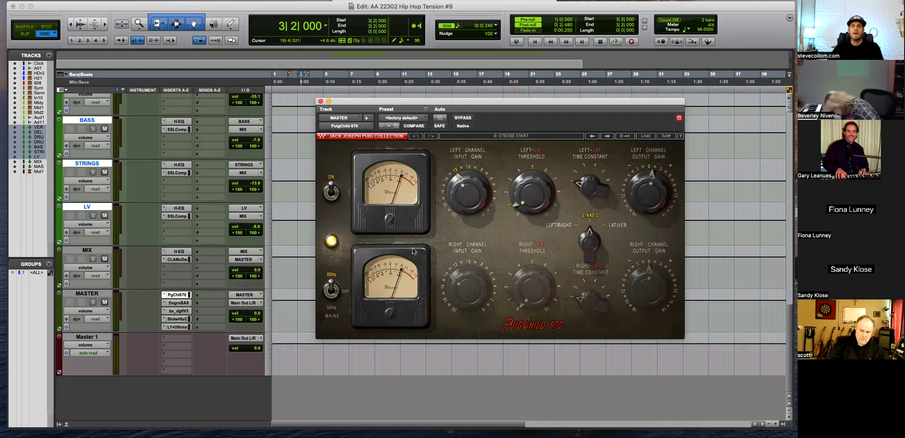
left_click(178, 303)
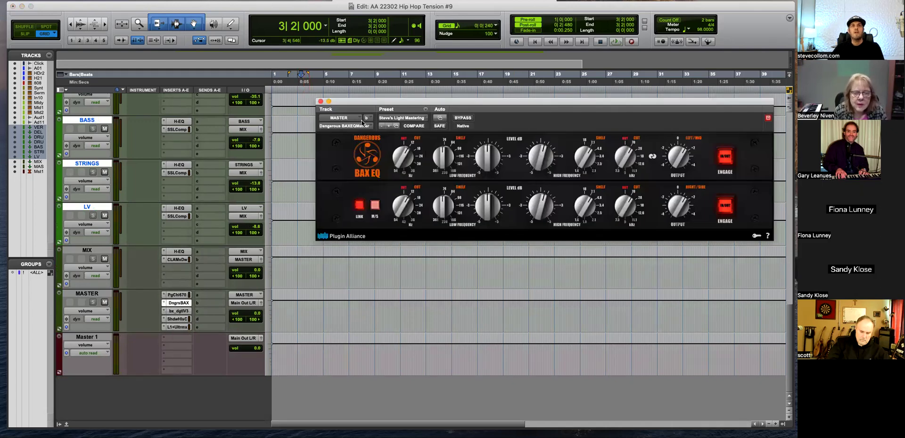
left_click(320, 102)
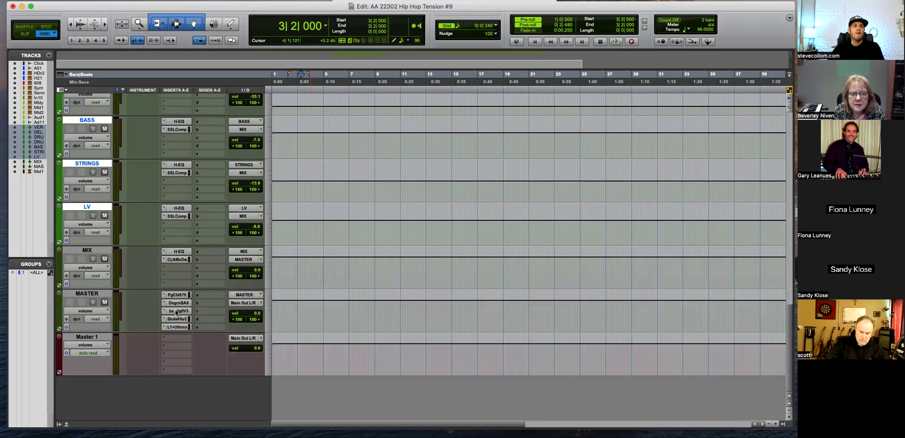
Replace the bx_digital V3 equalizer on the MASTER track with the stereo AMEK EQ 200
left_click(177, 311)
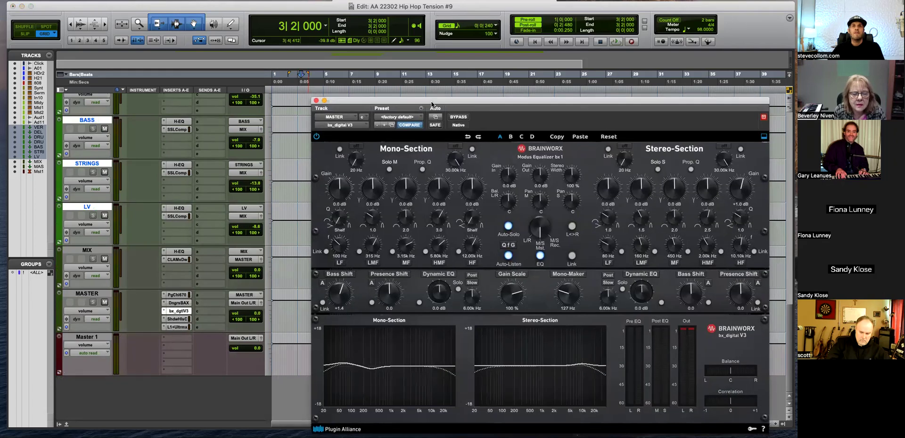
left_click_drag(436, 104, 408, 66)
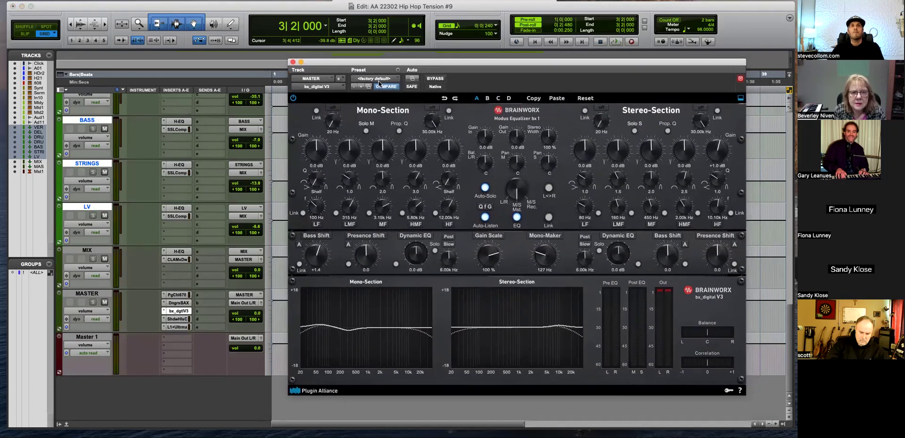
left_click(320, 87)
mouse_move(330, 87)
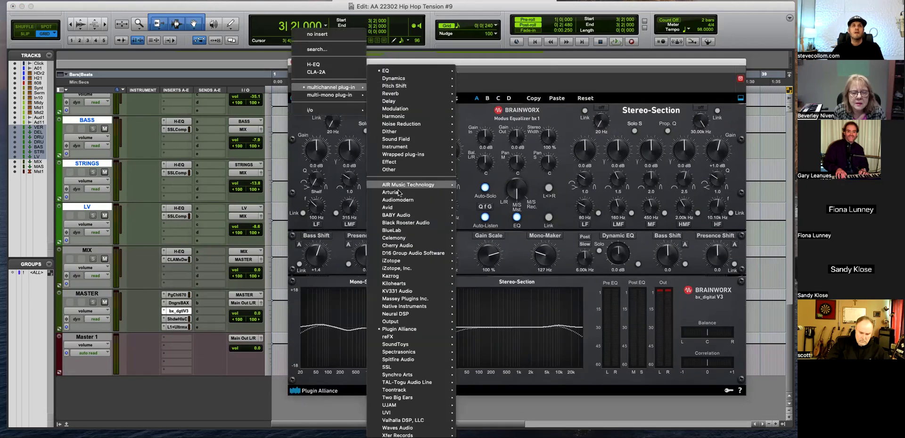
mouse_move(414, 329)
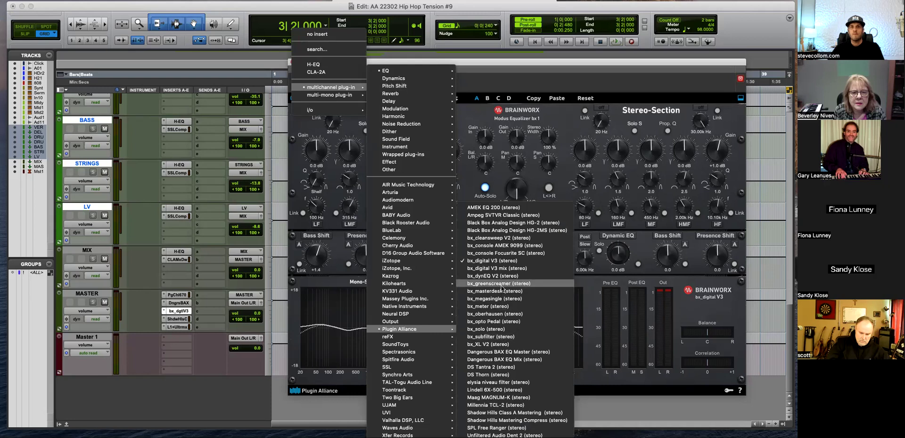
left_click(496, 170)
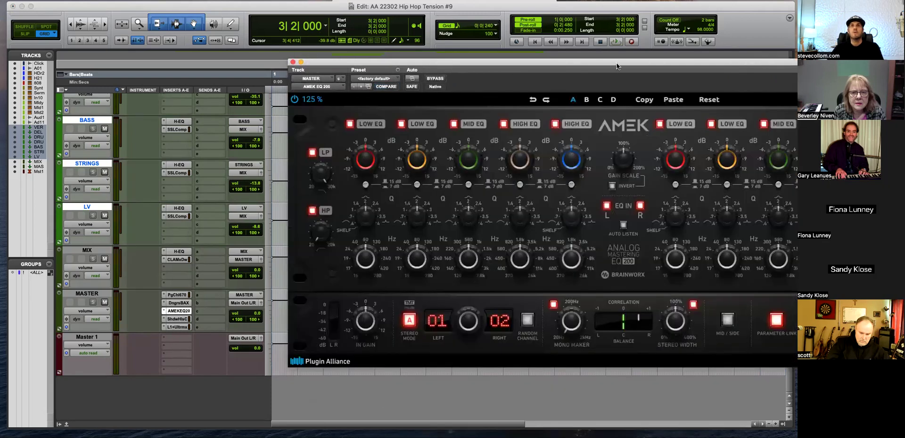
Load the custom Start preset in the AMEK EQ 200 and check the side channel's top high-band gain
left_click_drag(616, 66, 416, 87)
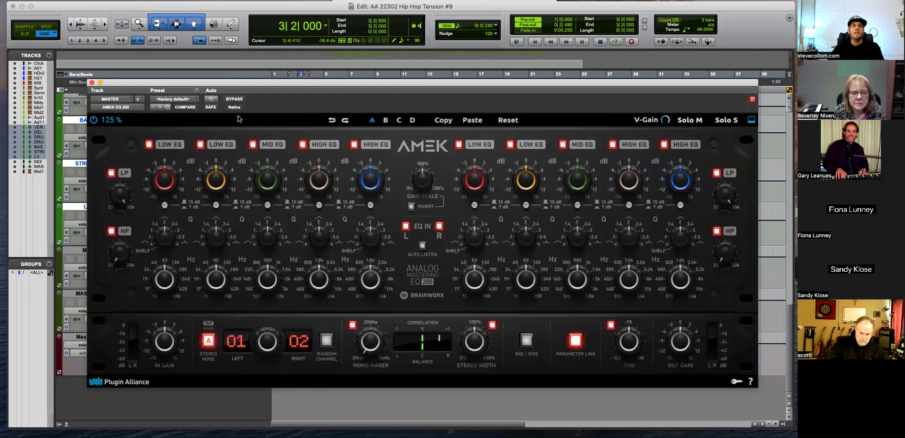
left_click(182, 101)
left_click(176, 84)
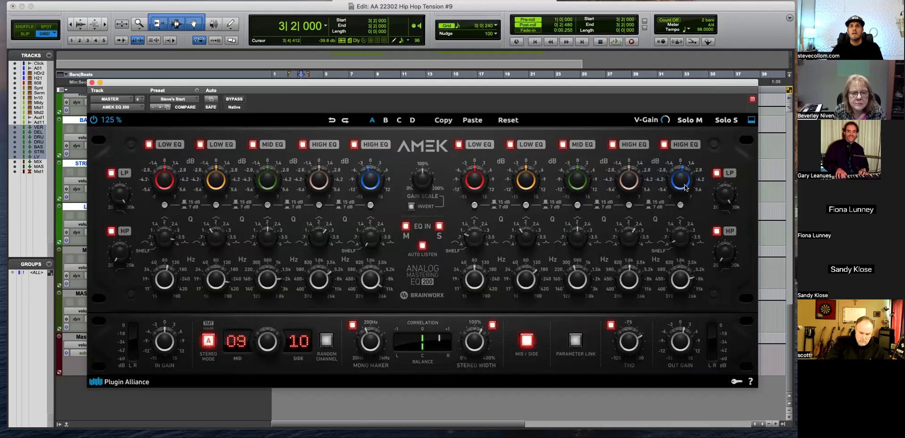
mouse_move(681, 183)
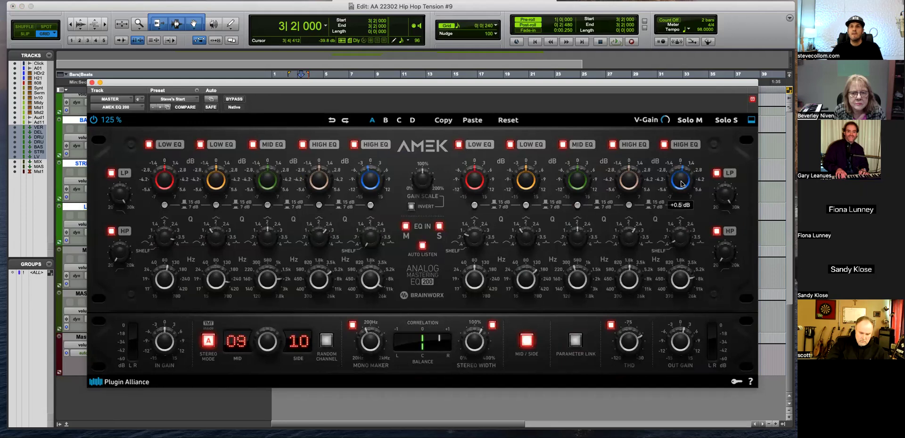
Check the AMEK EQ 200's side high-band frequency and mono maker setting on the MASTER track, and close it
mouse_move(683, 284)
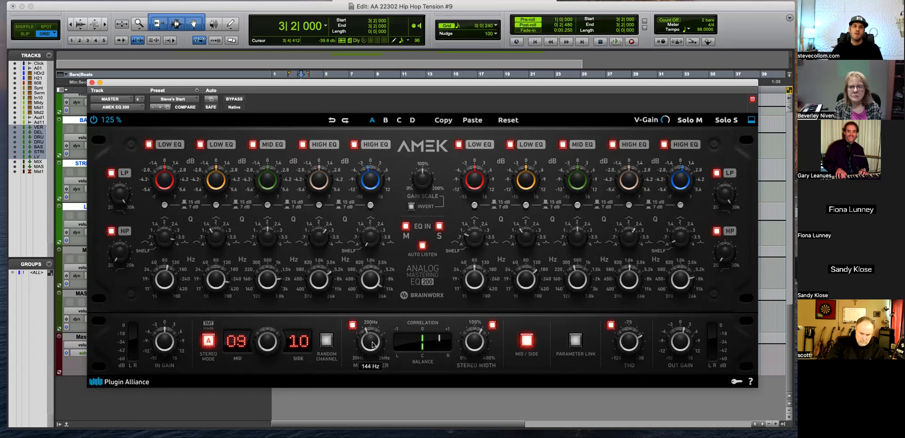
scroll(372, 342, "down", 2)
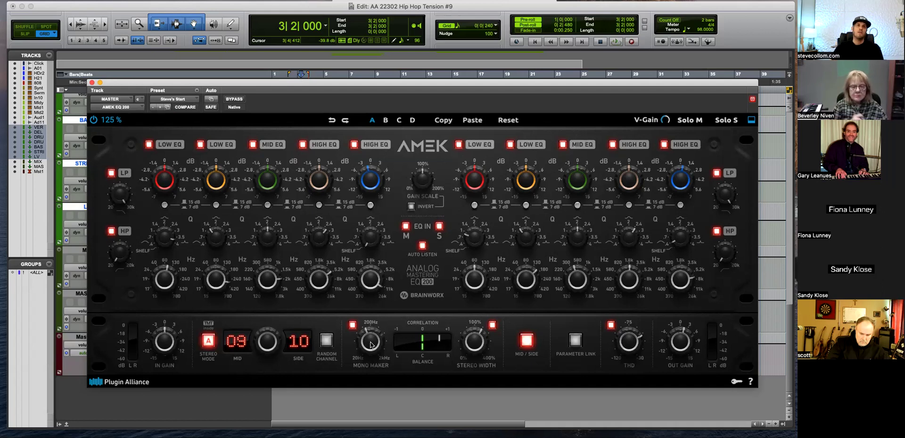
left_click(91, 83)
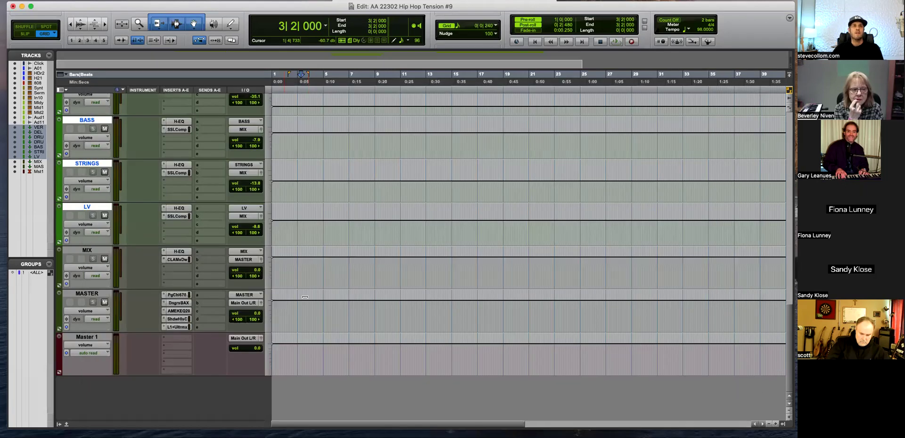
Review the Shadow Hills mastering compressor and the L1 Ultramaximizer on the MASTER track, closing each one
left_click(177, 321)
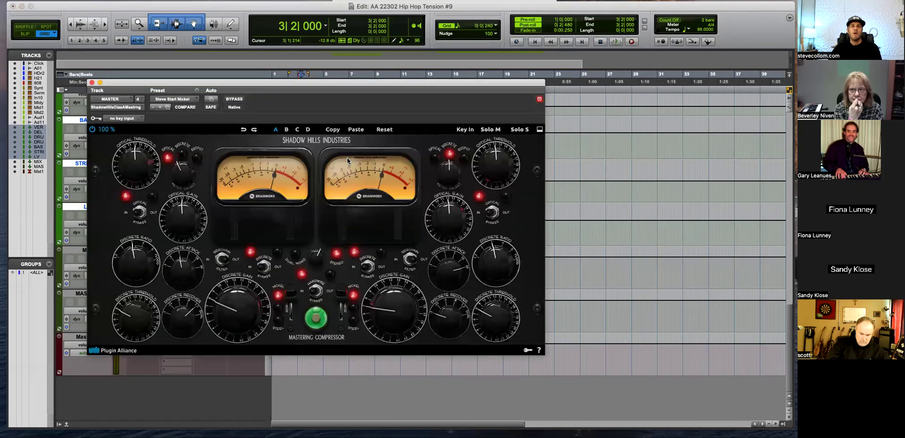
left_click_drag(341, 82, 422, 75)
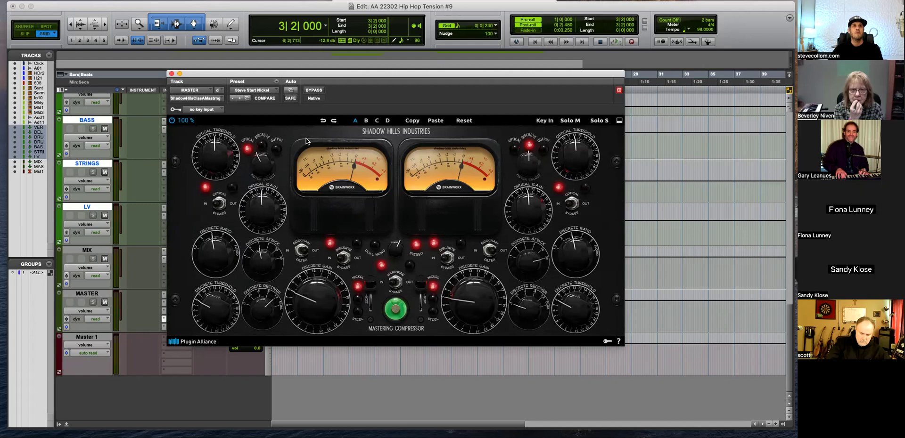
left_click(172, 74)
left_click(177, 327)
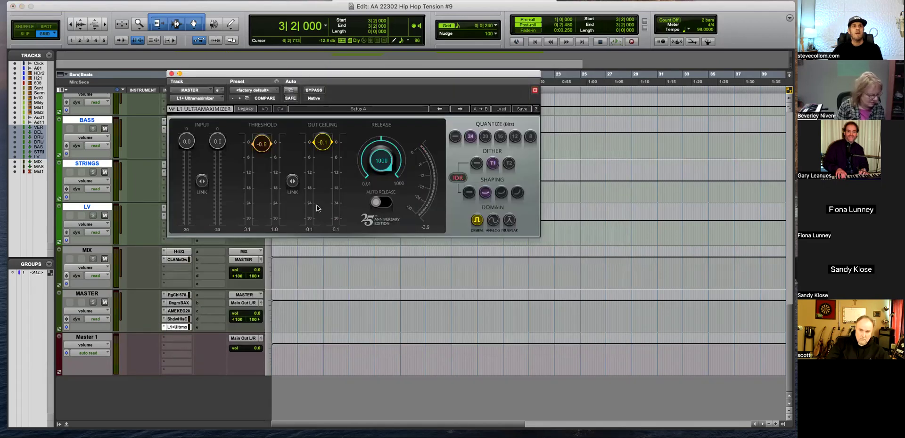
left_click(171, 74)
Play the session from the beginning at a closer zoom and set the Synths track's volume to -11.9 dB
scroll(323, 295, "up", 10)
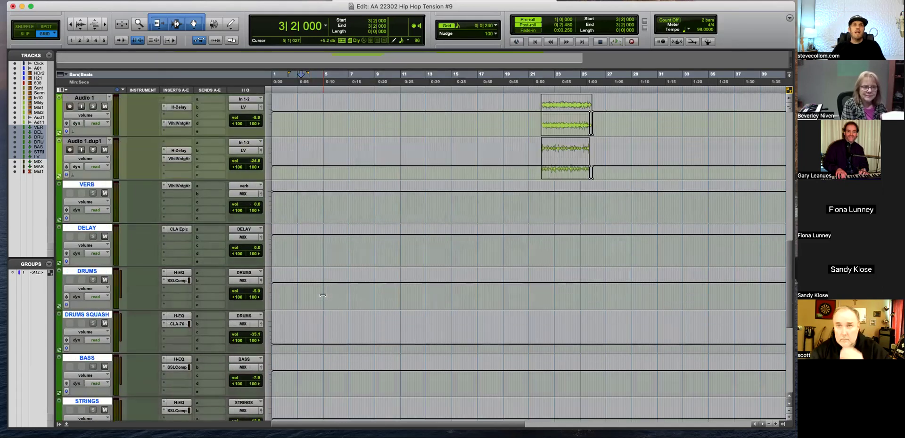
scroll(323, 296, "up", 15)
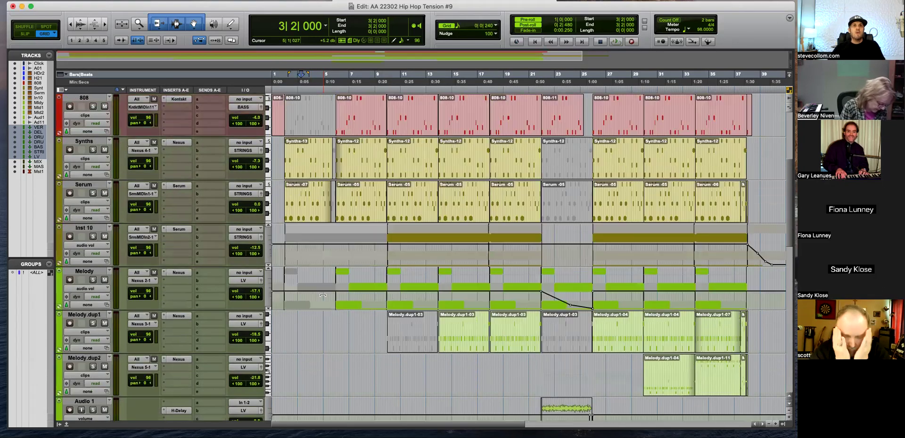
key("Return")
key("super+bracketright")
key("space")
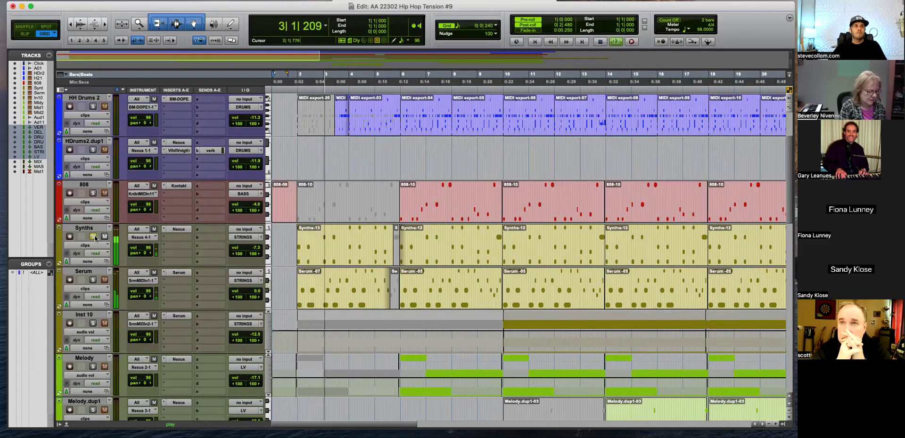
left_click_drag(254, 248, 258, 251)
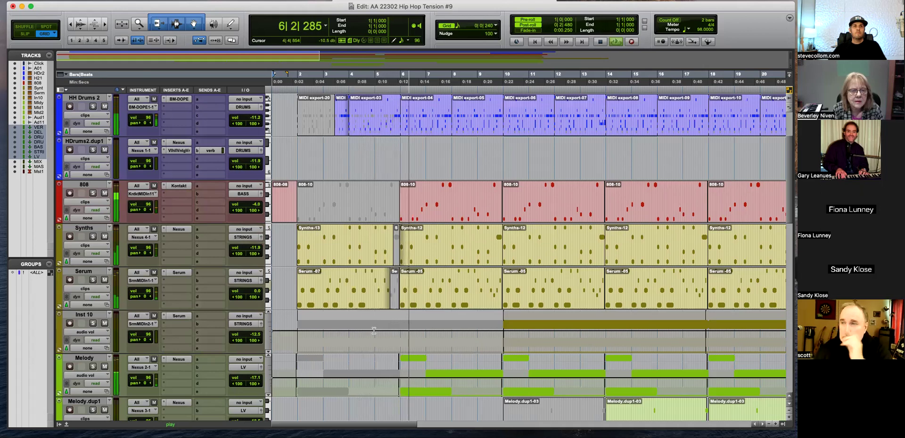
Set the LV bus track's volume to -11.2 dB while the session plays
scroll(374, 331, "down", 2)
scroll(373, 331, "down", 10)
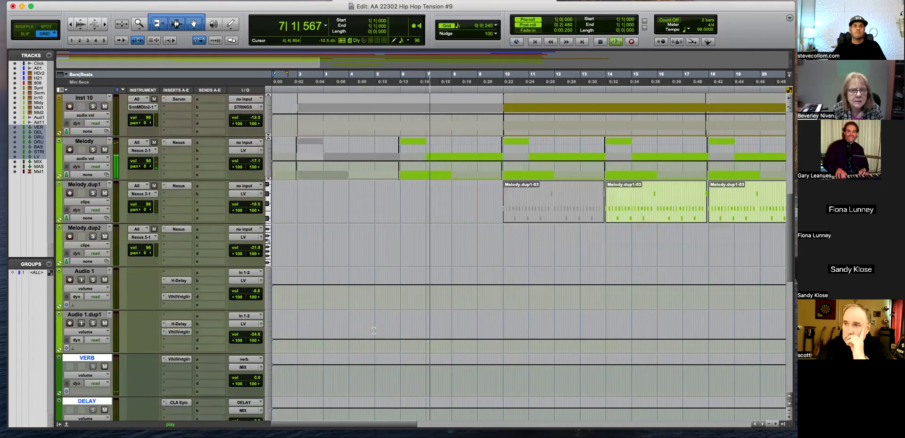
scroll(104, 247, "up", 7)
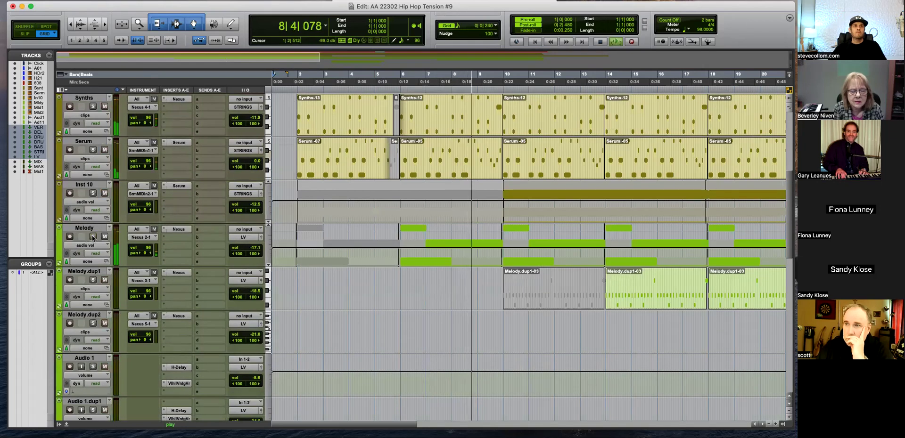
scroll(303, 308, "down", 5)
scroll(302, 309, "down", 5)
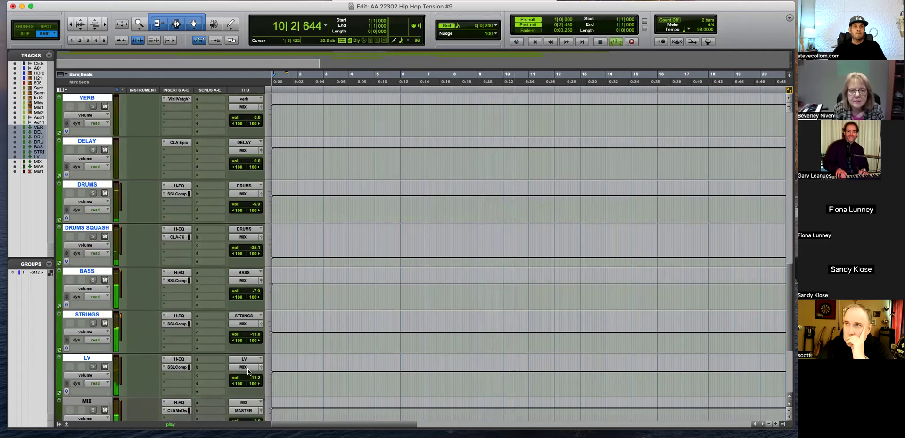
Zoom the timeline out, set the playback start to 6|4|240 and leave only the LV track selected
scroll(313, 337, "up", 10)
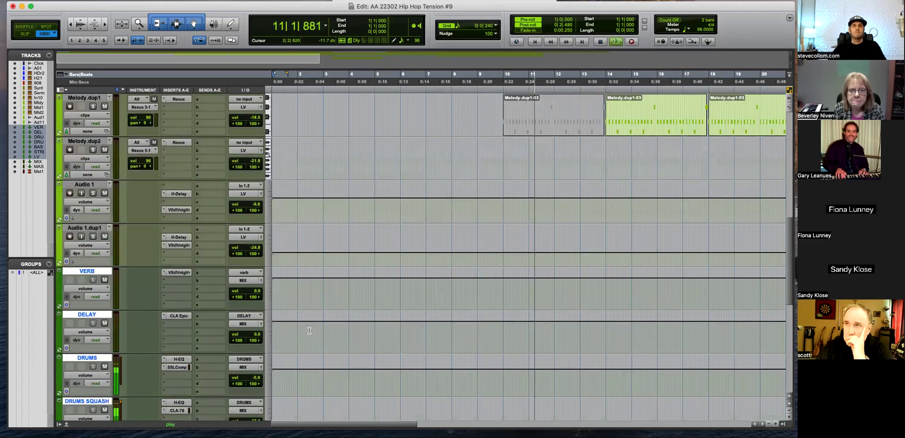
key("super+bracketleft")
scroll(325, 316, "down", 4)
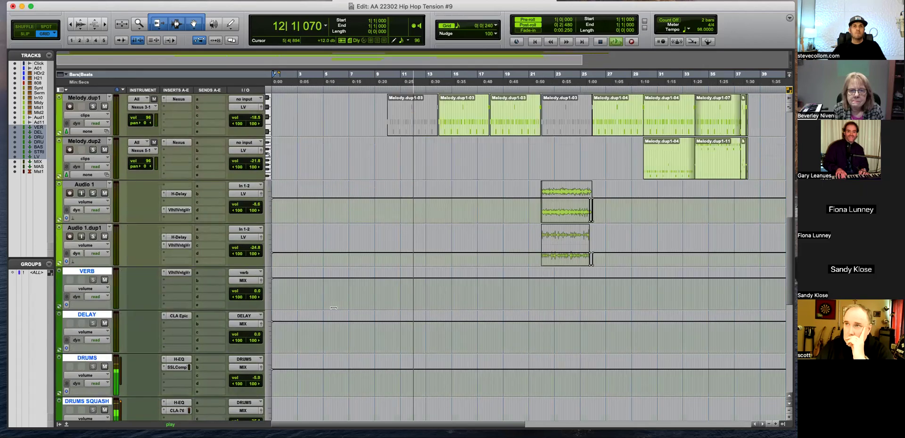
left_click(346, 211)
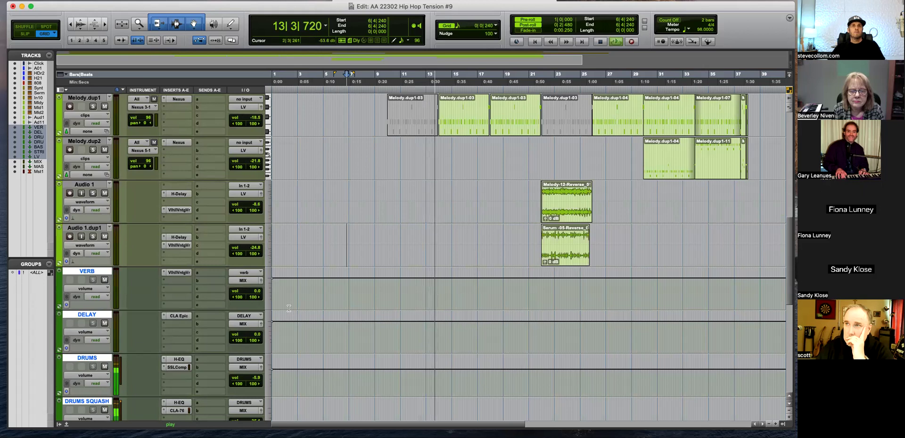
scroll(289, 308, "down", 6)
left_click(98, 314, "super")
left_click(98, 314)
scroll(141, 302, "up", 1)
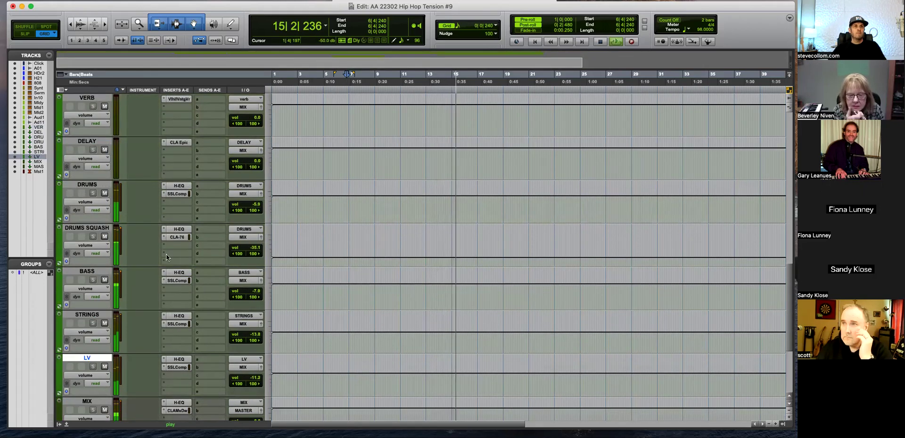
Check the DRUMS bus's H-EQ, raise the high-pass frequency in the STRINGS bus's H-EQ to about 160 Hz, and stop playback
left_click(179, 188)
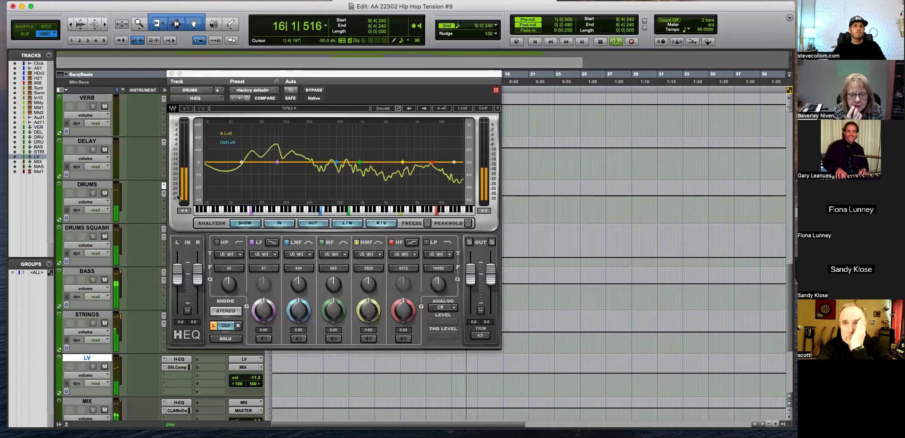
left_click(172, 74)
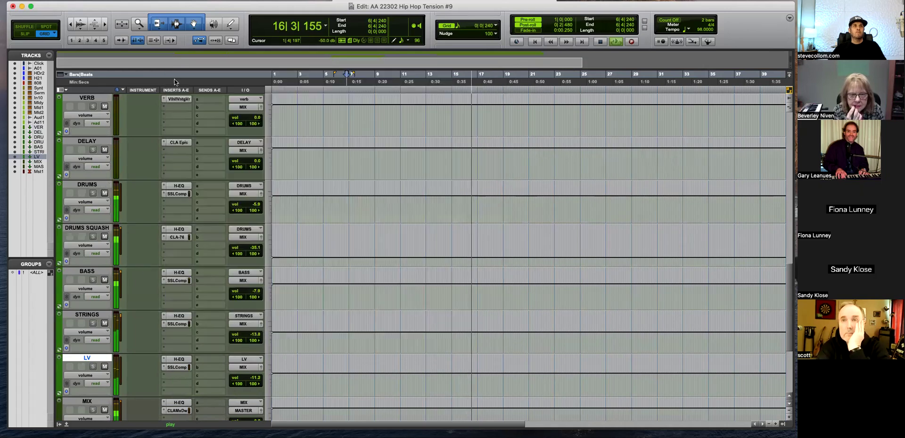
left_click(179, 318)
left_click_drag(229, 268, 229, 257)
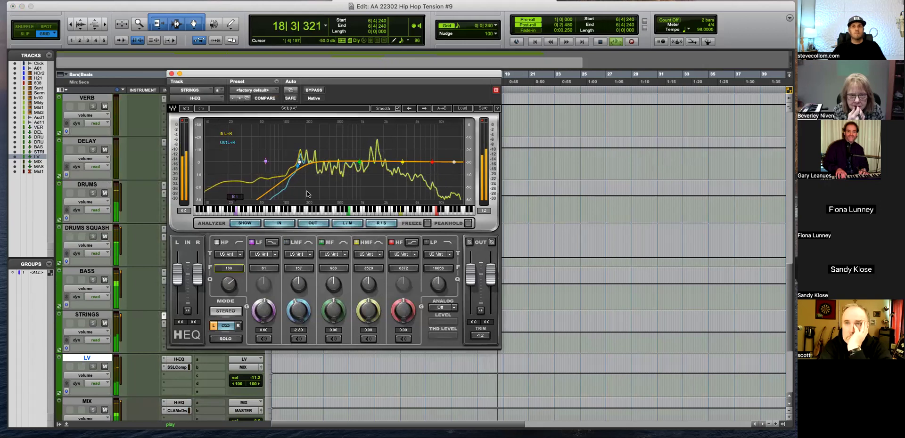
key("space")
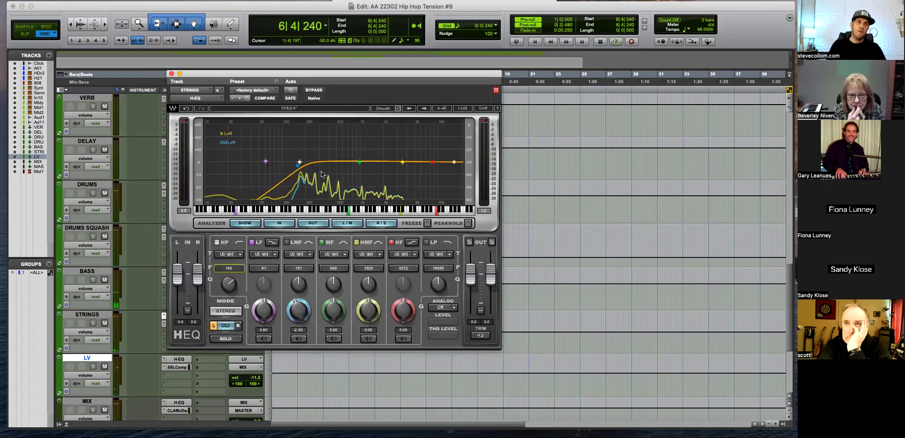
Audition the STRINGS bus from 7|3|720 with its H-EQ moved clear of the tracks, and close the plug-in
left_click_drag(318, 77, 474, 82)
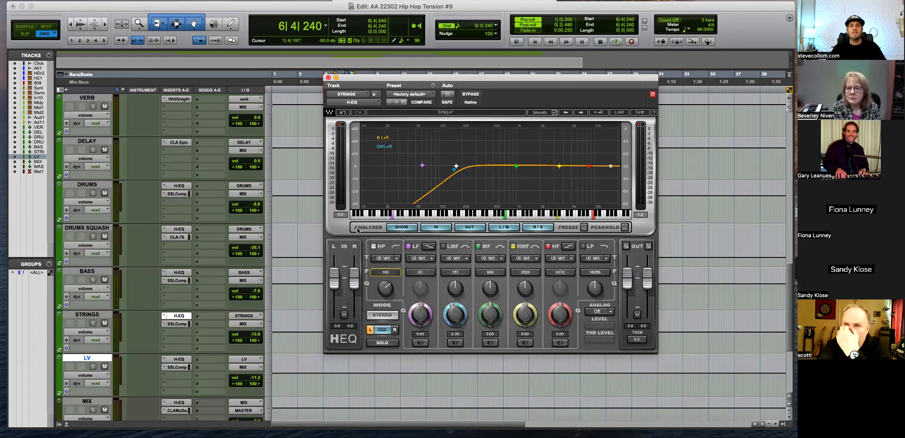
left_click(350, 367)
key("space")
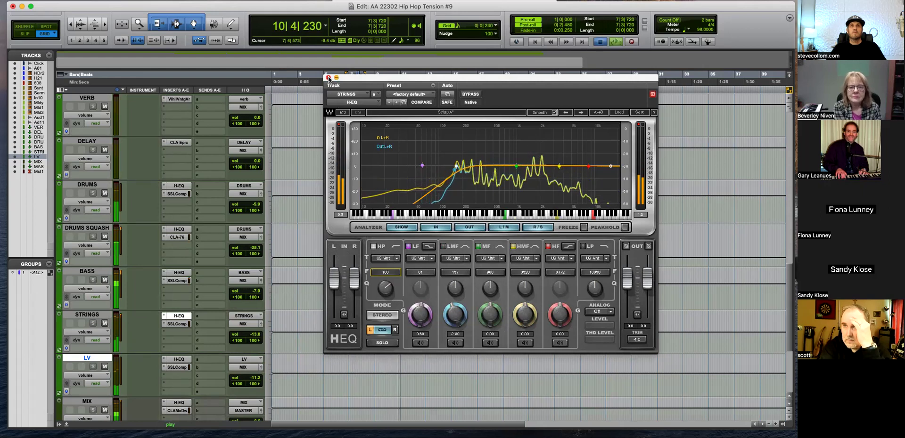
key("space")
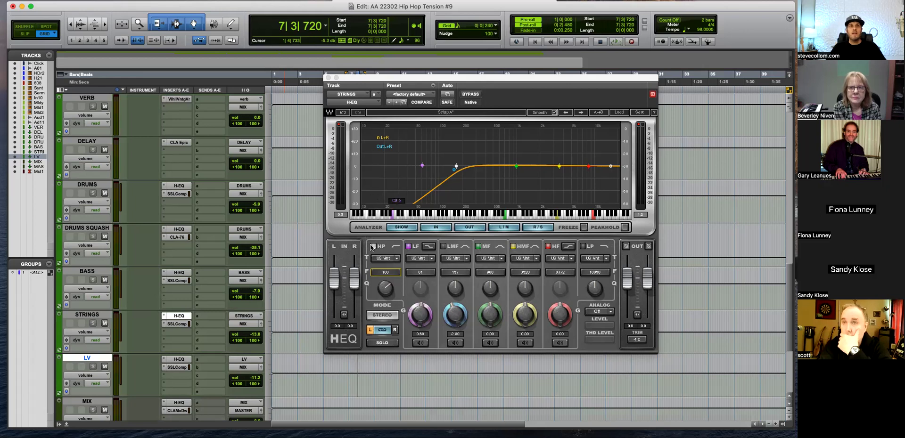
left_click(329, 78)
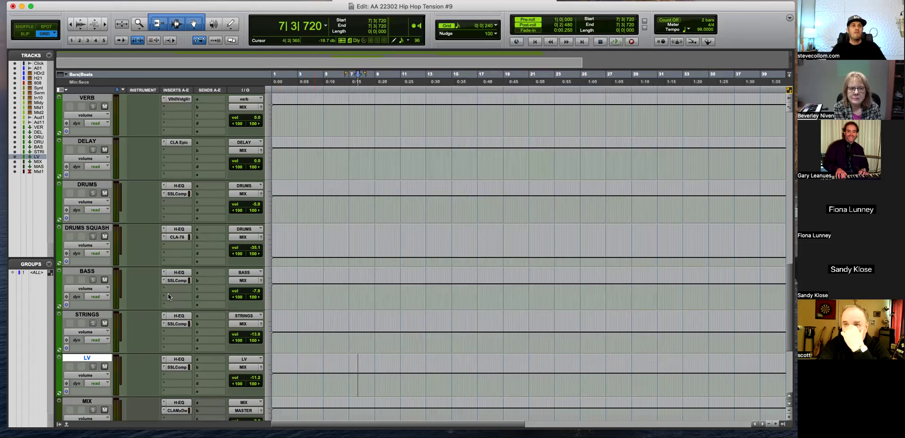
Raise the high-pass frequency in the LV bus's H-EQ to about 370 Hz during playback and close the plug-in
left_click(182, 359)
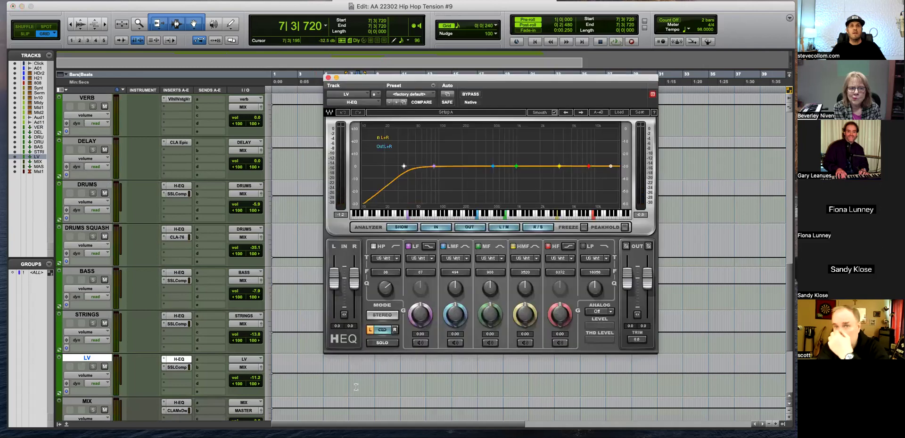
key("space")
left_click_drag(369, 81, 420, 79)
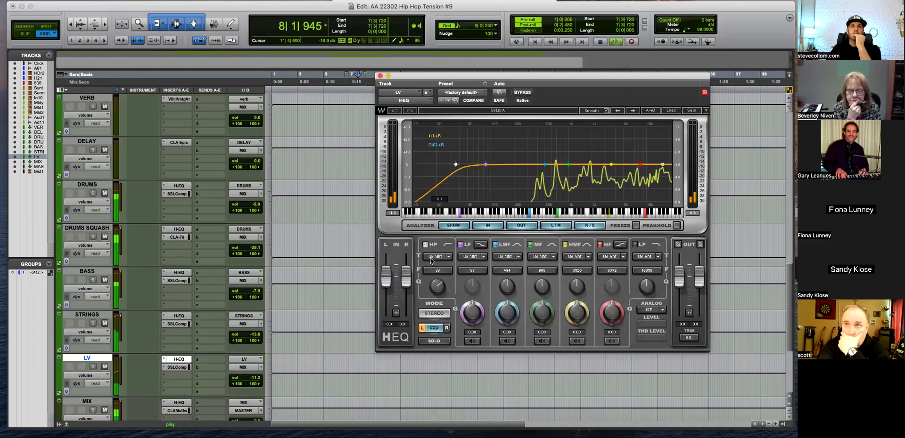
left_click_drag(431, 260, 448, 259)
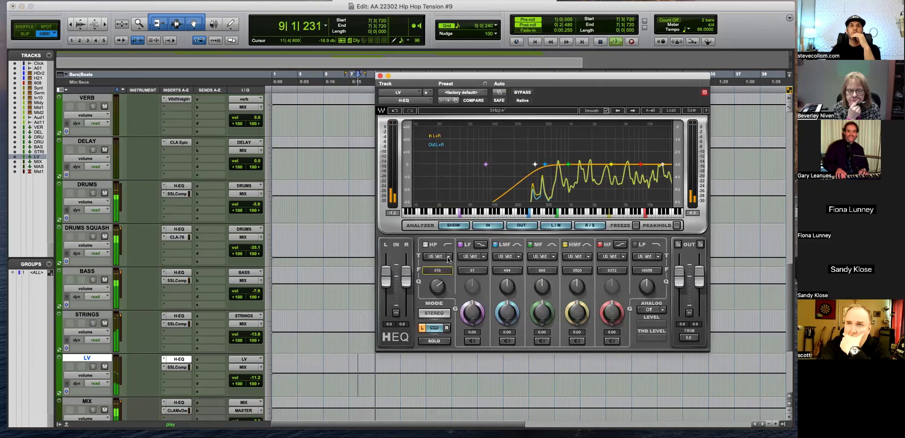
key("super+w")
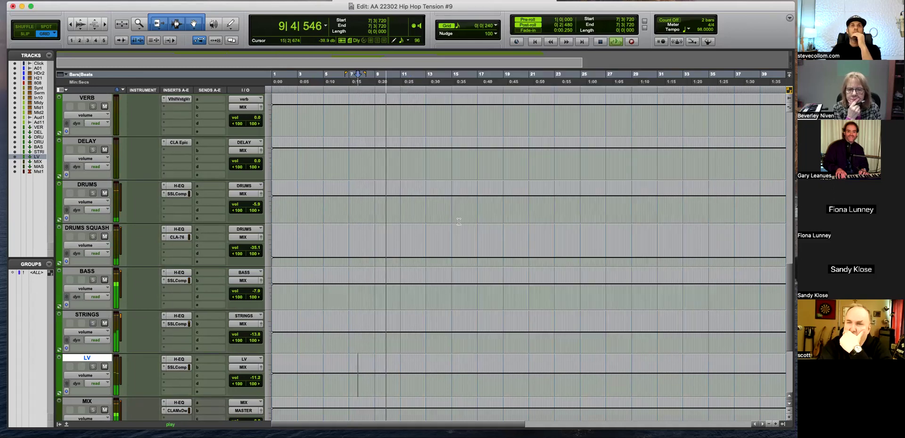
Examine the Nexus instrument and its selected preset on the Melody track
scroll(459, 222, "up", 10)
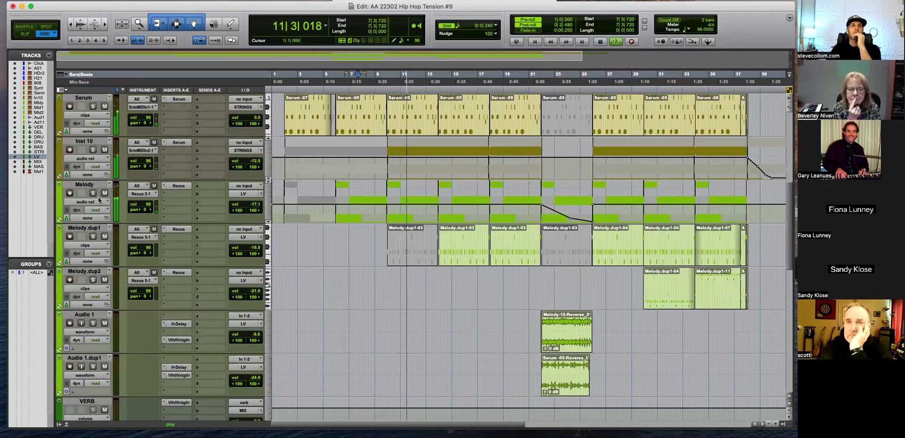
left_click(178, 185)
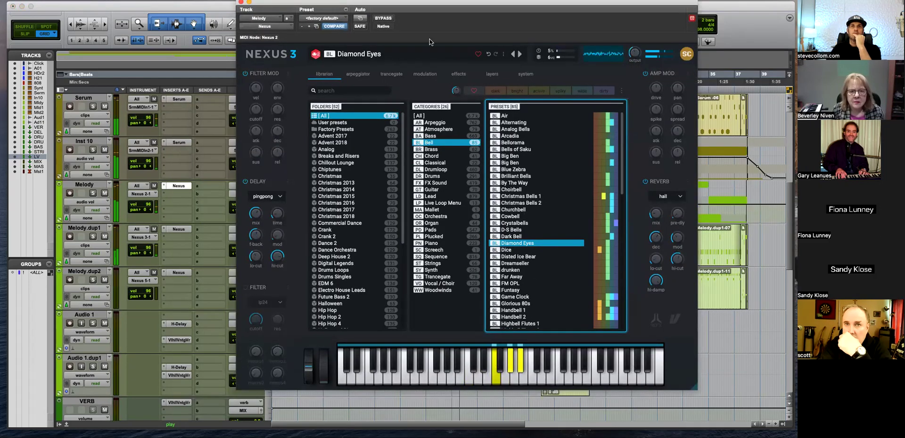
Adjust the threshold and attack of the SSLComp compressor on the LV bus
scroll(408, 201, "down", 6)
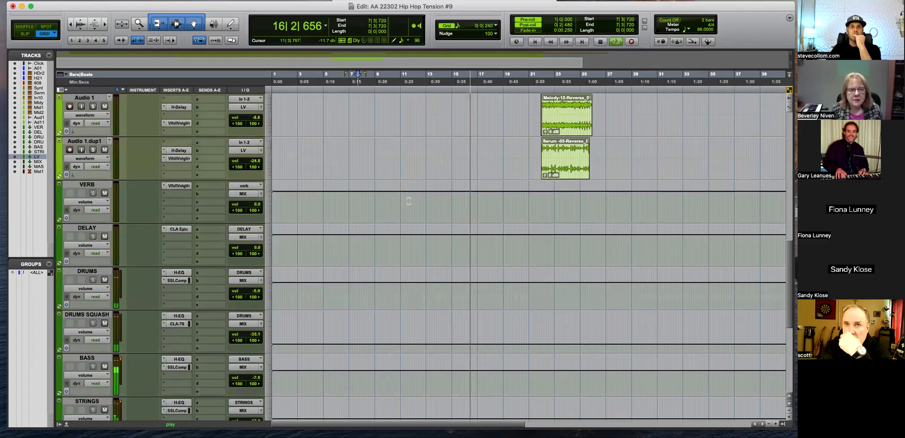
scroll(317, 261, "down", 2)
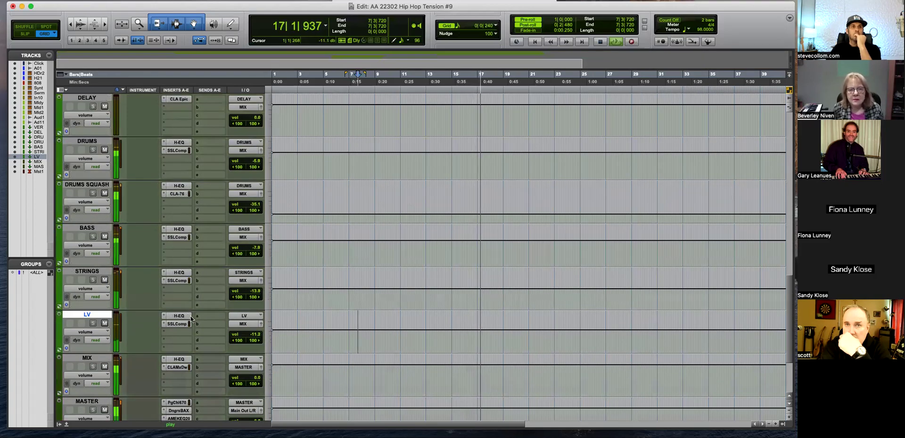
left_click(176, 323)
left_click_drag(308, 154, 308, 147)
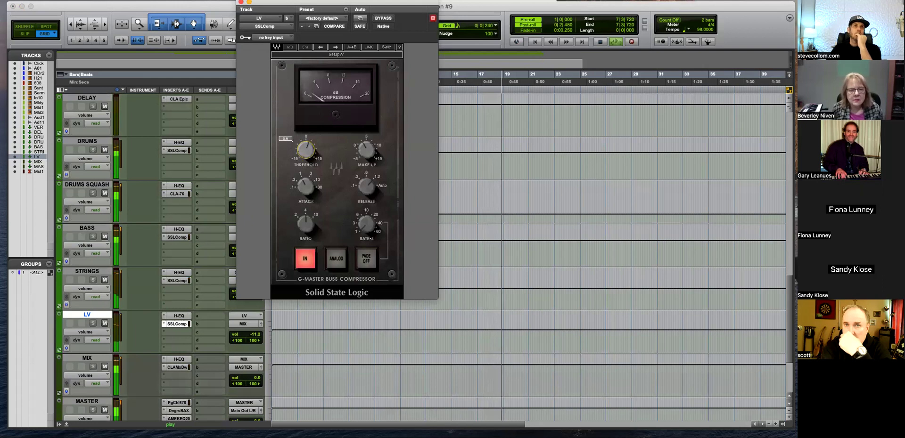
left_click(306, 186)
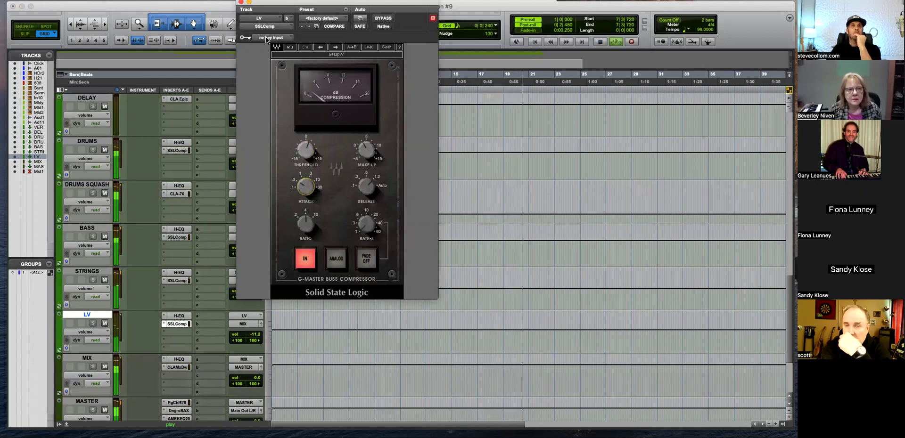
Close the LV bus's SSLComp and check the volume of the Audio 1 track during playback
left_click(241, 3)
scroll(457, 330, "up", 2)
scroll(457, 331, "up", 4)
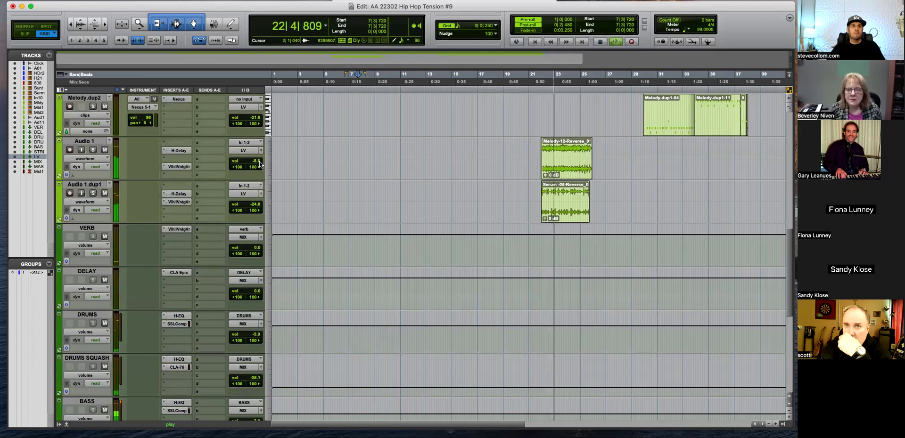
key("super+bracketleft")
left_click(258, 163)
left_click_drag(258, 166, 257, 167)
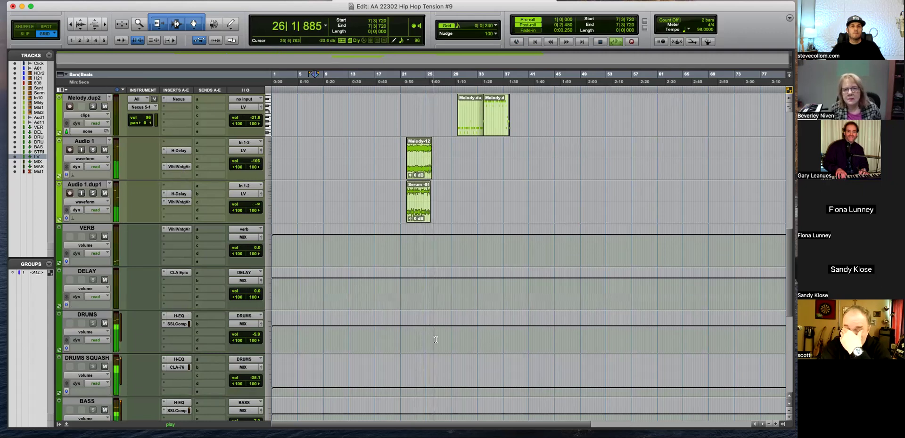
Lower the DRUMS bus volume to about -9.8 dB during playback
scroll(424, 329, "down", 5)
scroll(427, 338, "down", 2)
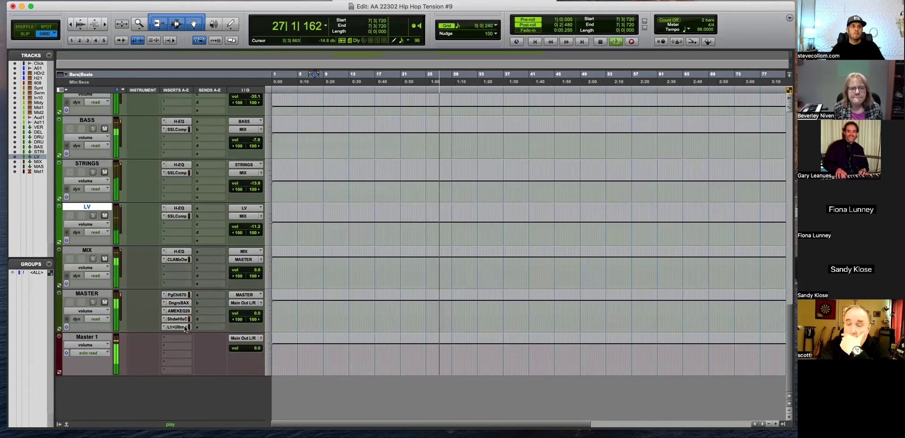
scroll(298, 309, "up", 7)
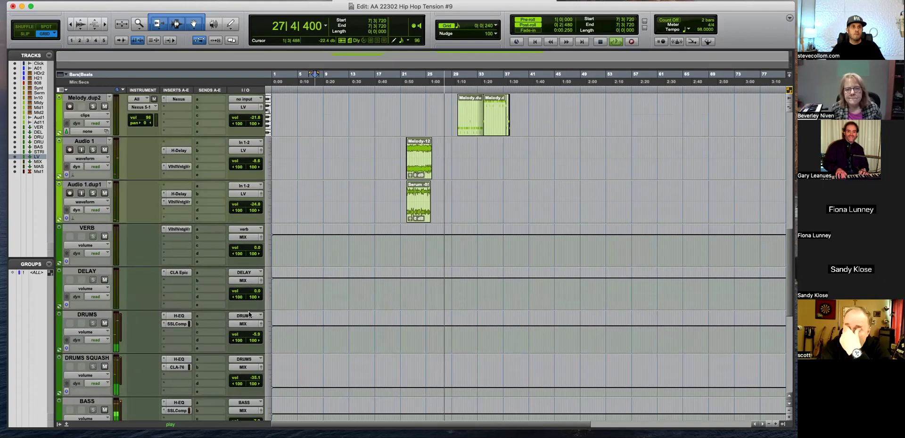
left_click_drag(260, 335, 258, 338)
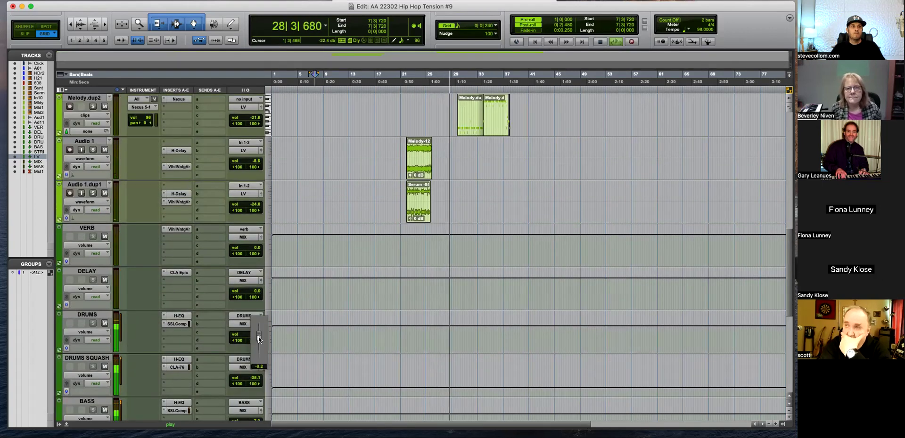
Examine the CLA-76 compressor on the DRUMS SQUASH bus clear of the track controls, and close the plug-in
scroll(366, 322, "down", 2)
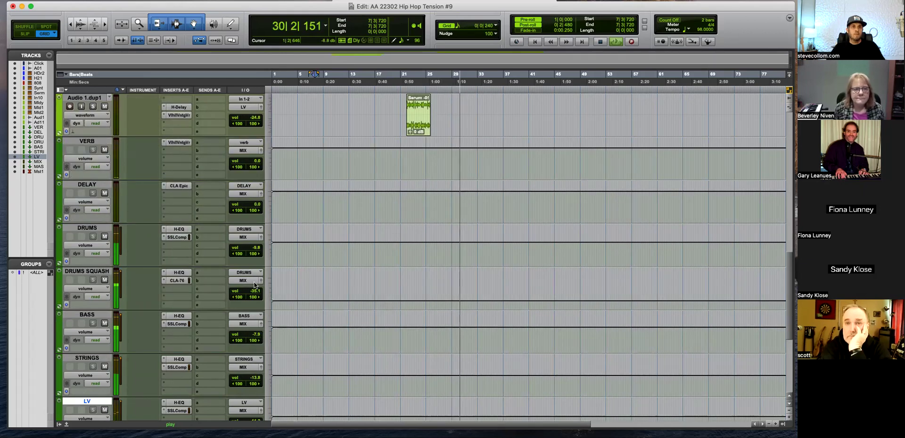
scroll(205, 289, "down", 2)
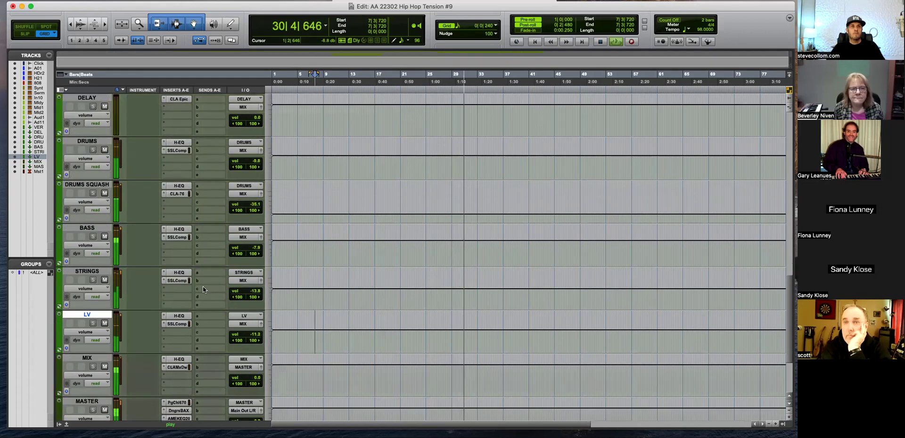
left_click(177, 194)
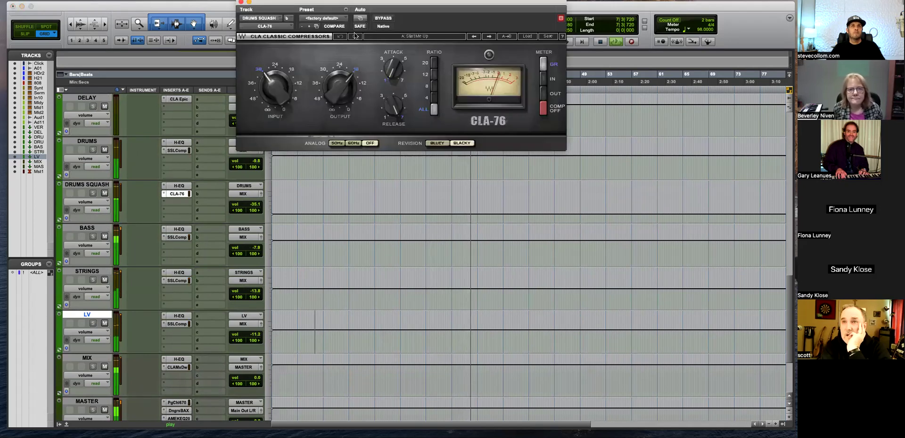
left_click_drag(384, 8, 431, 69)
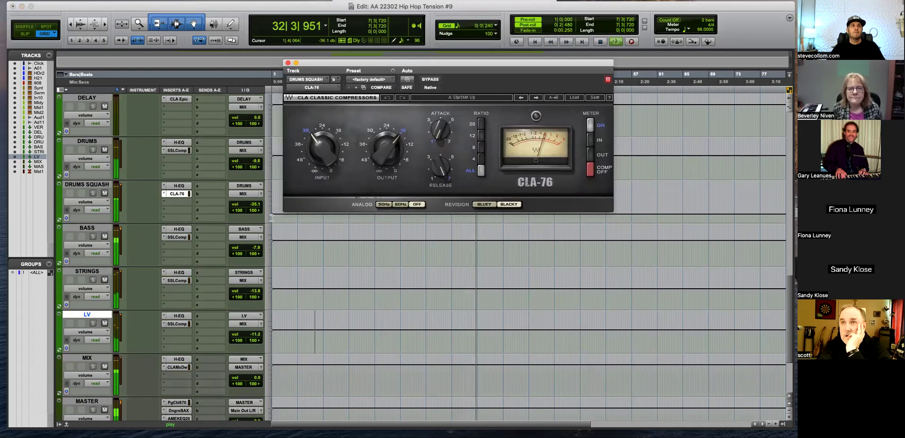
left_click(288, 62)
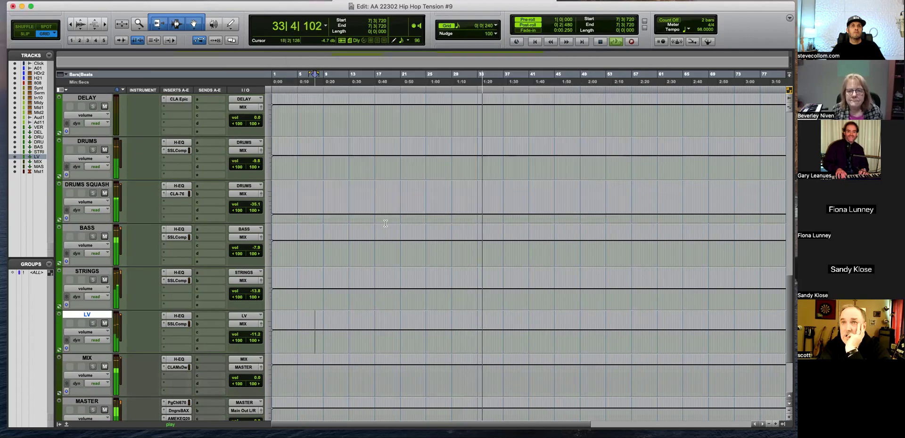
Lower the BASS bus volume to -12.5 dB while viewing the LV bus's H-EQ, and close the plug-in
left_click(177, 316)
scroll(190, 351, "down", 2)
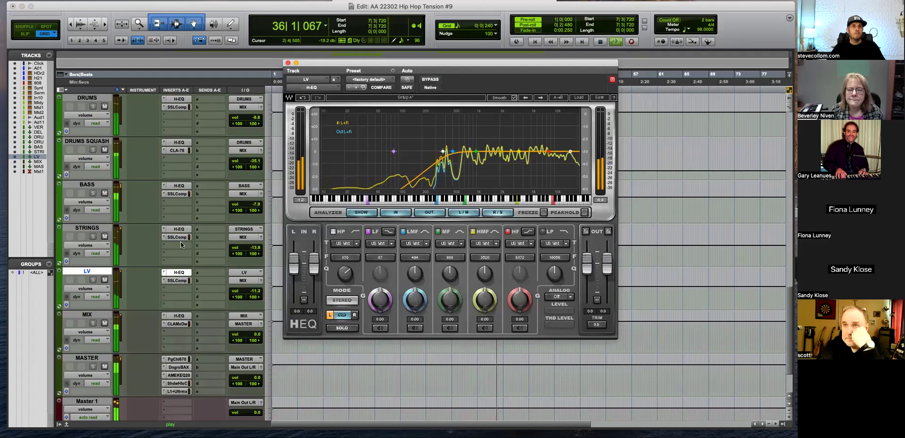
scroll(216, 202, "up", 5)
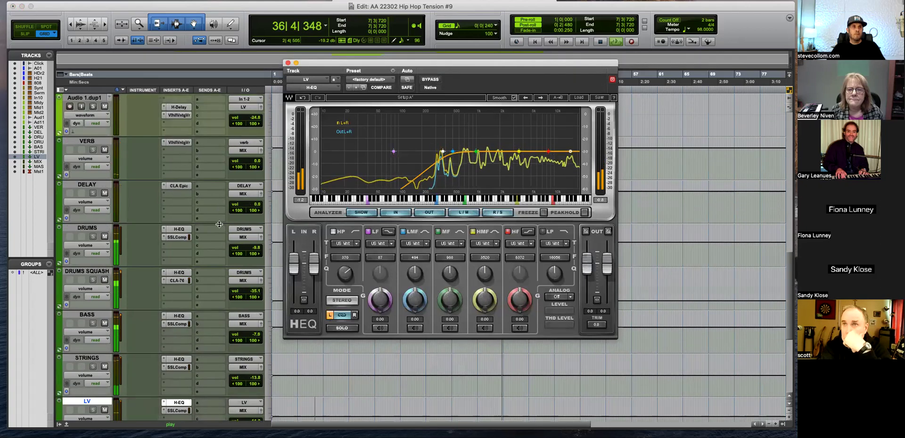
left_click_drag(259, 336, 259, 342)
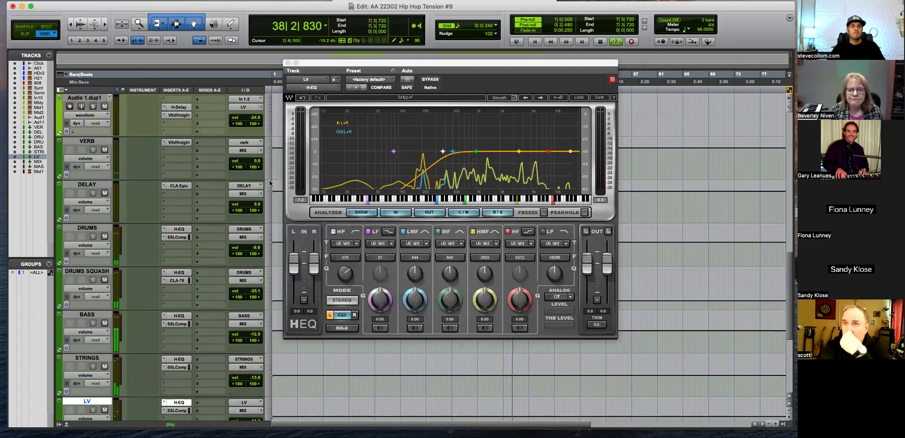
left_click(288, 63)
Stop playback and show the HH Drums 2 track in notes view at an enlarged height around bar 35
scroll(589, 276, "up", 10)
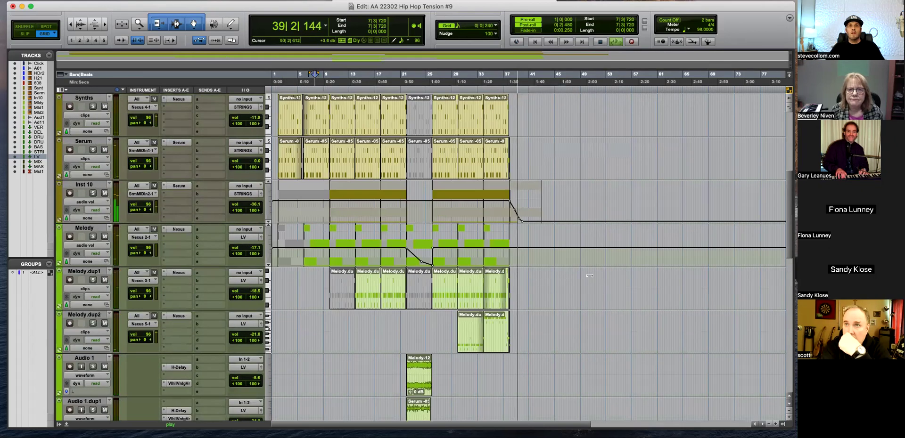
key("space")
left_click(493, 211)
key("super+bracketright")
key("super+bracketright")
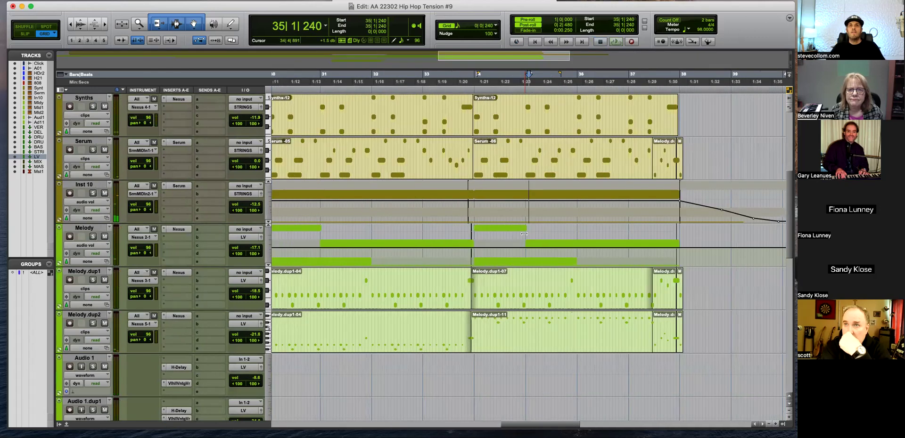
scroll(524, 233, "up", 6)
scroll(524, 234, "up", 2)
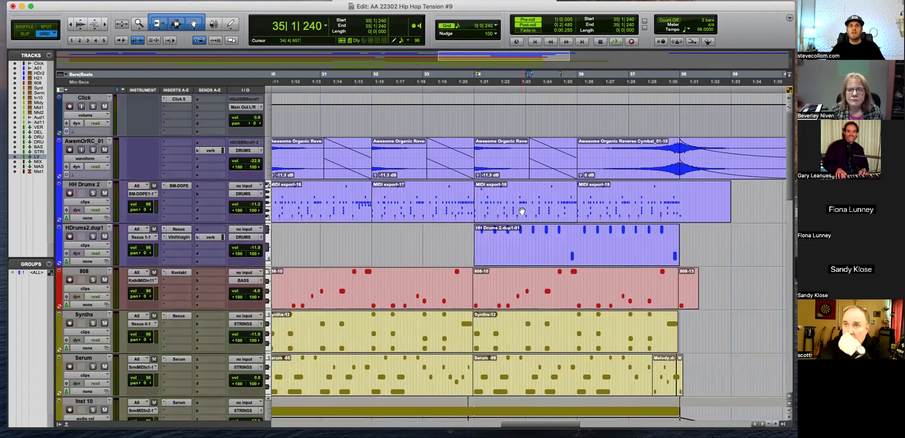
key("ctrl+minus")
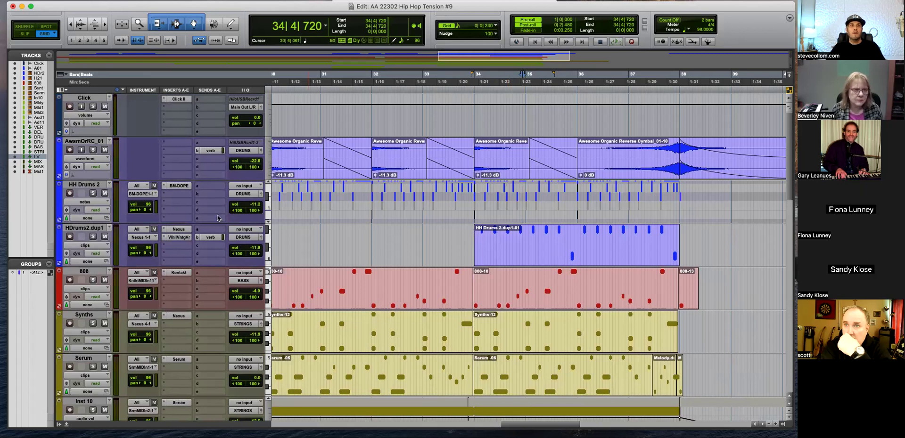
left_click_drag(211, 223, 233, 341)
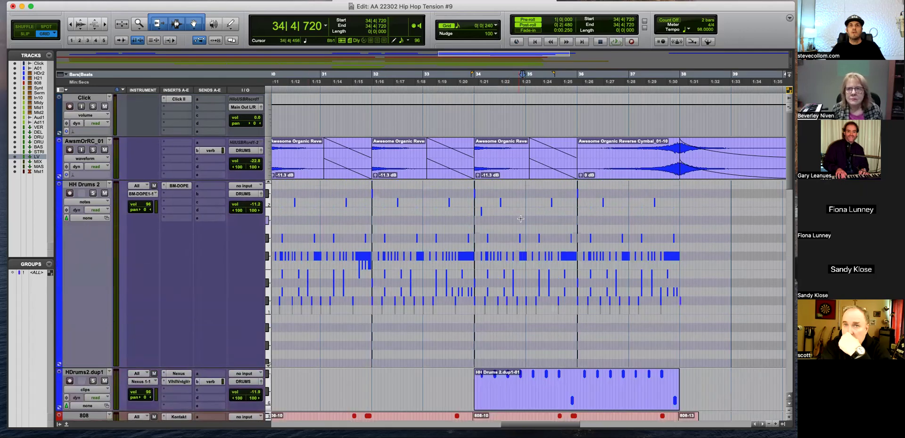
Audition the HH Drums 2 part leading into bar 36 with its individual notes zoomed in
key("space")
key("ctrl+bracketright")
key("ctrl+bracketright")
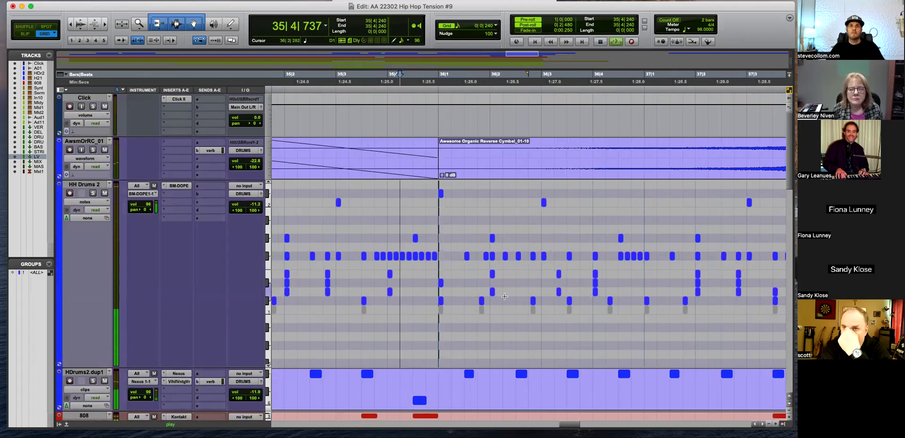
key("space")
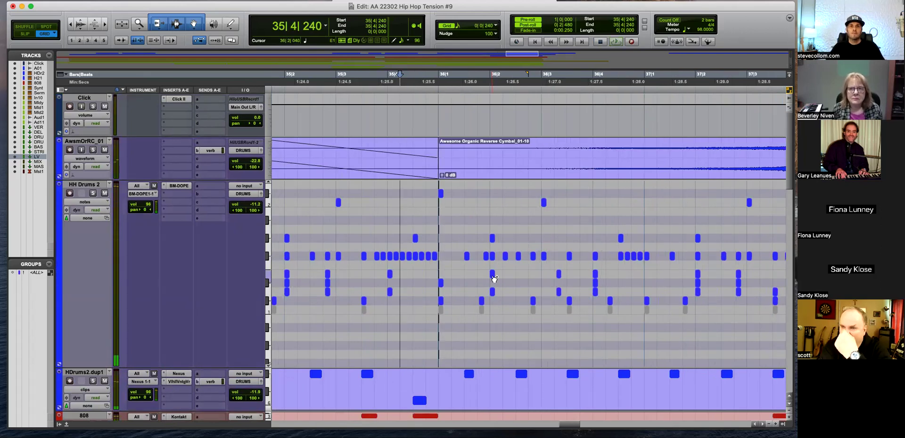
Add an E1 note to HH Drums 2 in bar 36, position it at 36|2|480 and audition the pattern
left_click(466, 273)
key("space")
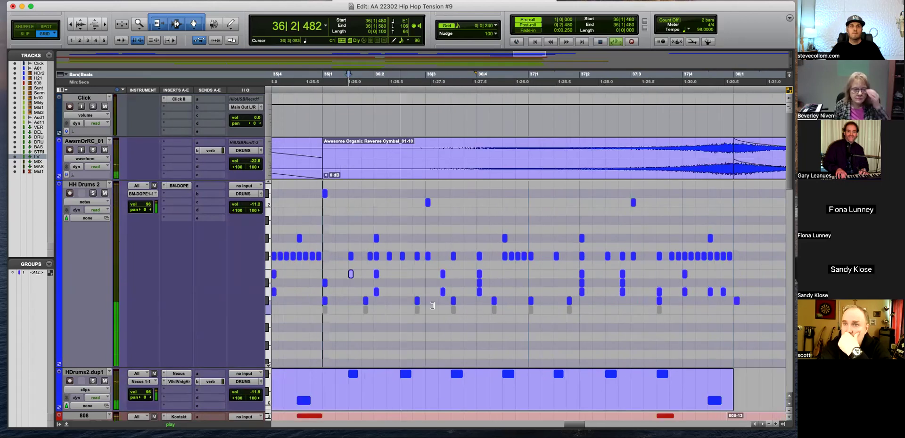
key("space")
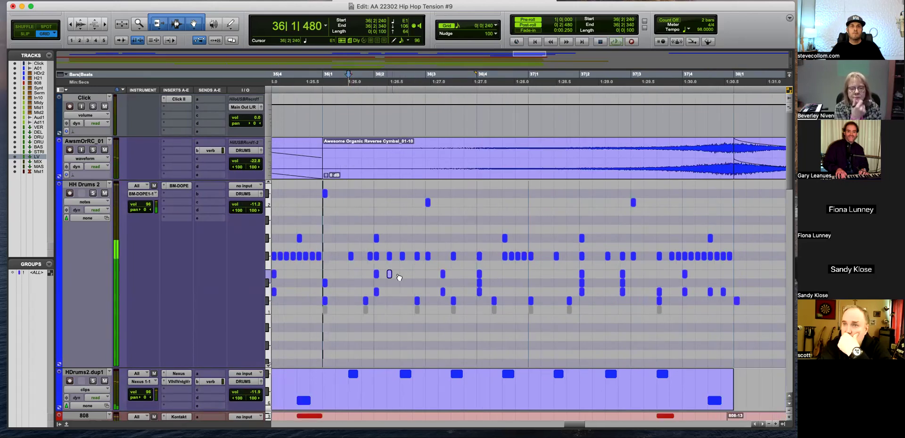
key("KP_Add")
key("space")
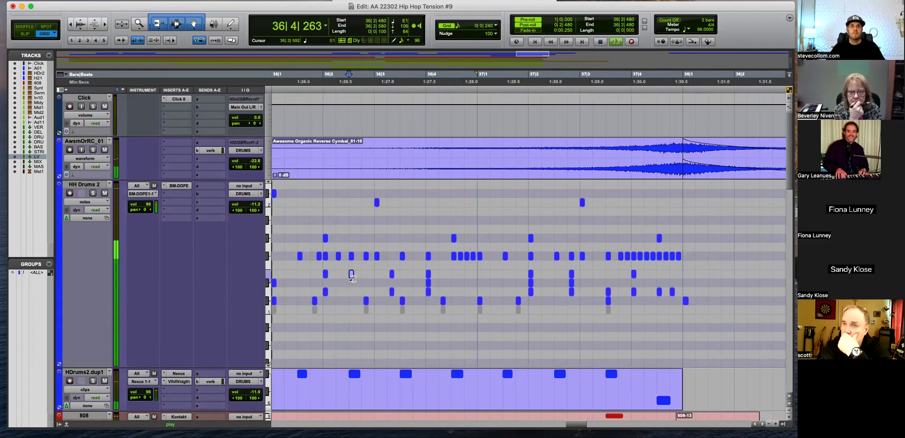
key("space")
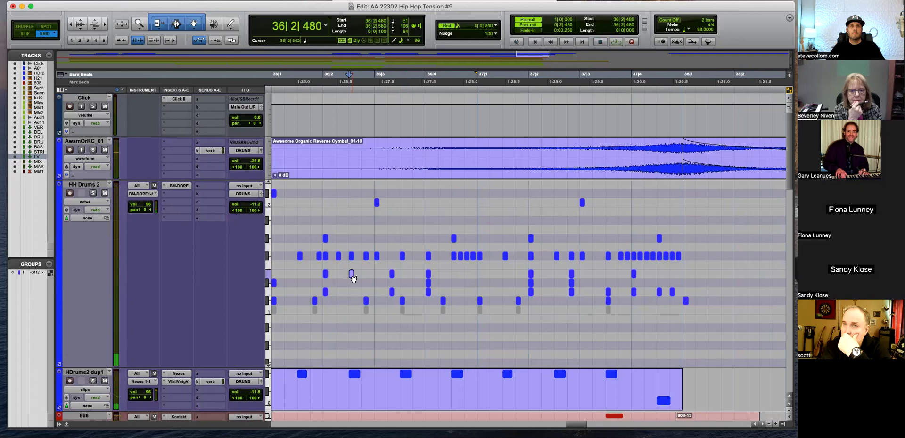
Add E1 notes to HH Drums 2 at 37|1|000 and 37|1|480 and audition the pattern
key("KP_Add")
key("KP_Add")
key("space")
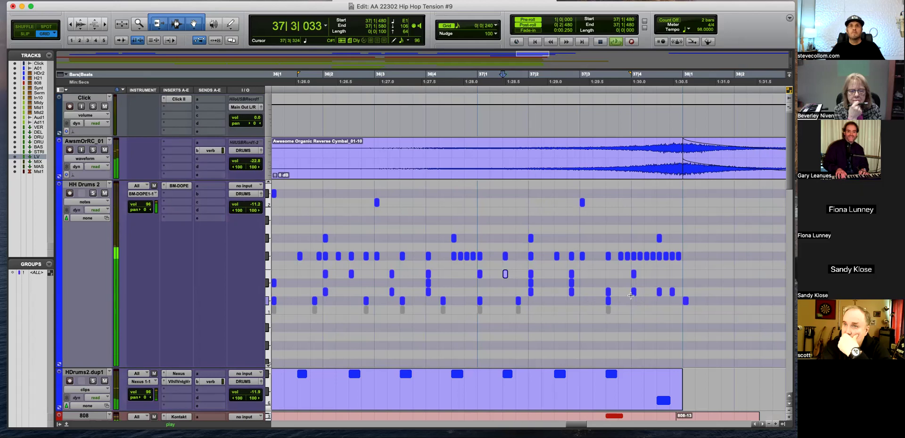
key("space")
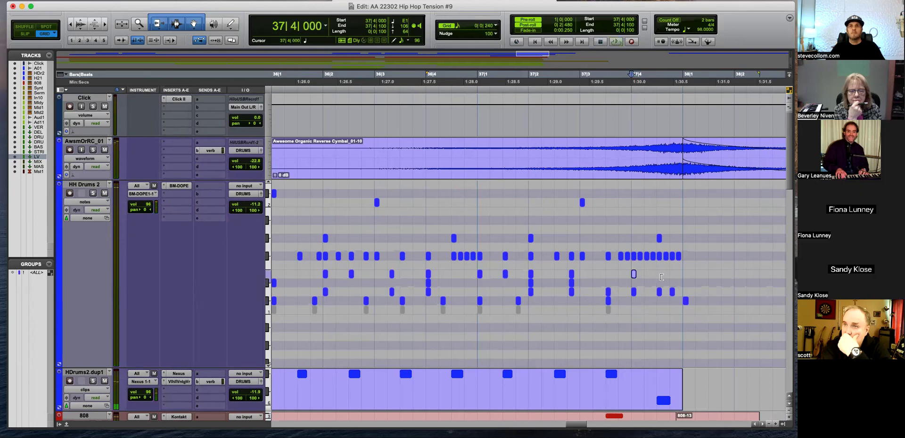
Add E1 notes to HH Drums 2 at 37|3|480, 37|4|480 and 37|4|720, and play back the ending
left_click(672, 274)
left_click(608, 274)
key("space")
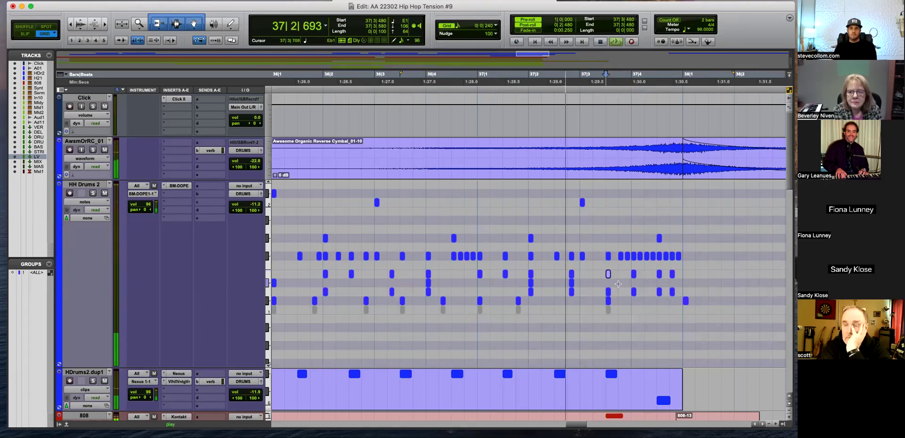
key("super+bracketleft")
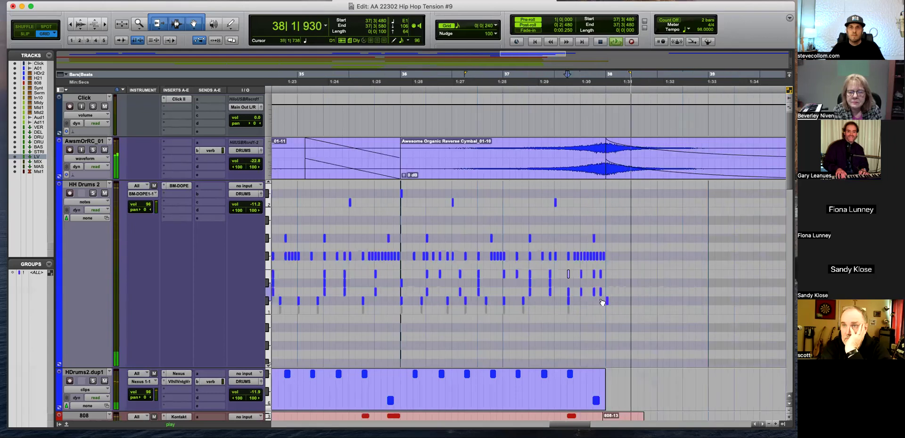
key("super+bracketleft")
key("super+bracketleft")
key("space")
Play the session from the start and look over the instrument tracks and mix buses
scroll(491, 264, "down", 4)
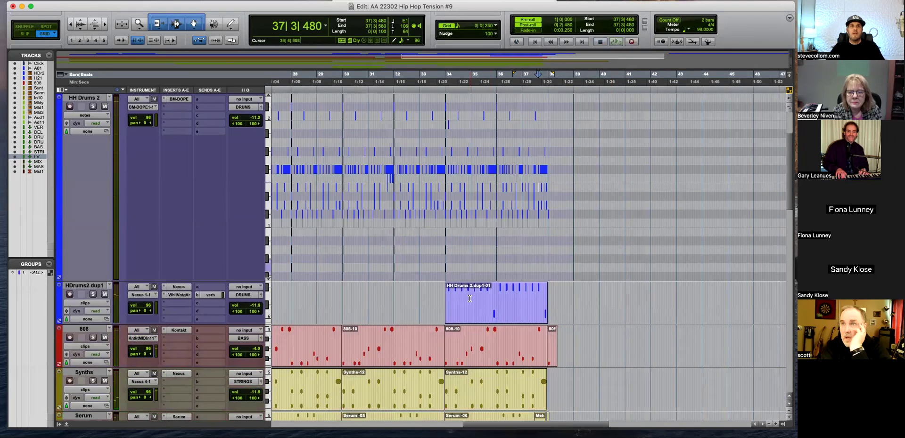
scroll(469, 299, "down", 15)
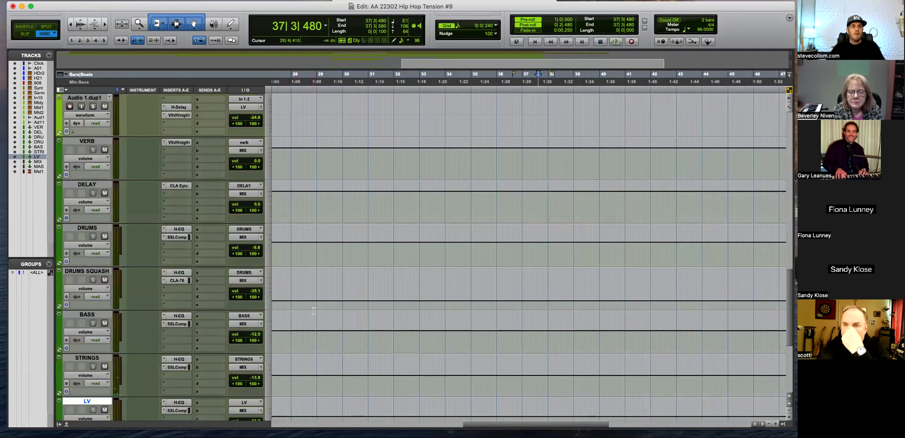
key("Return")
key("space")
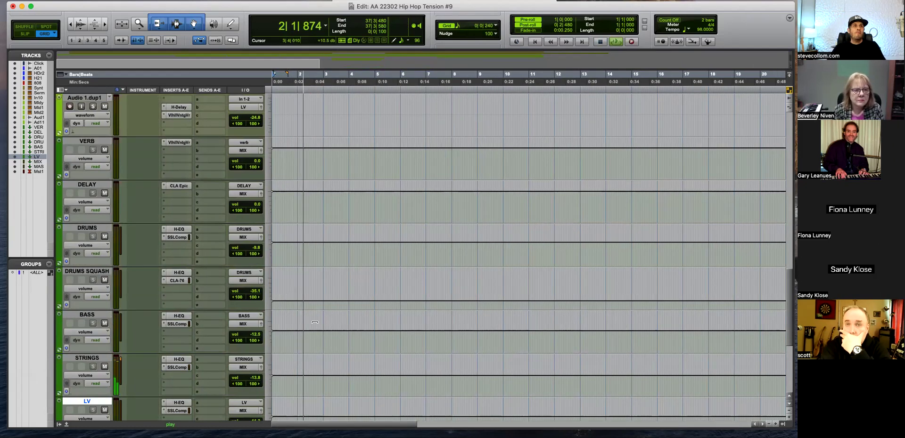
scroll(344, 331, "up", 6)
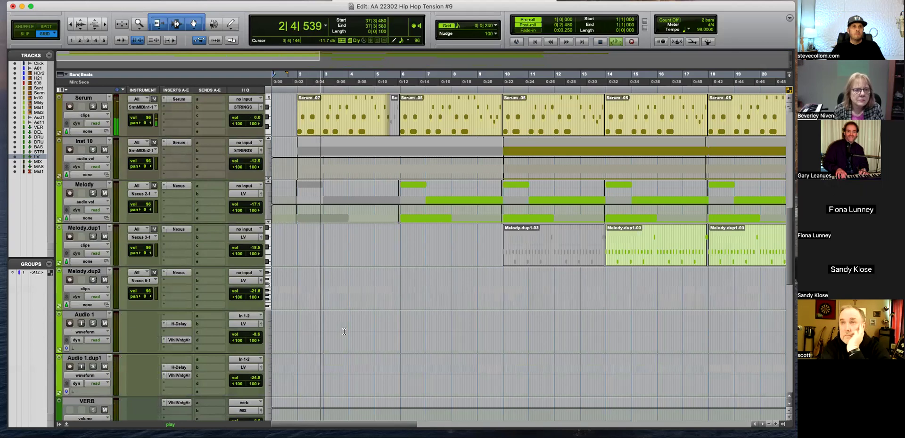
scroll(344, 332, "up", 7)
scroll(344, 331, "down", 4)
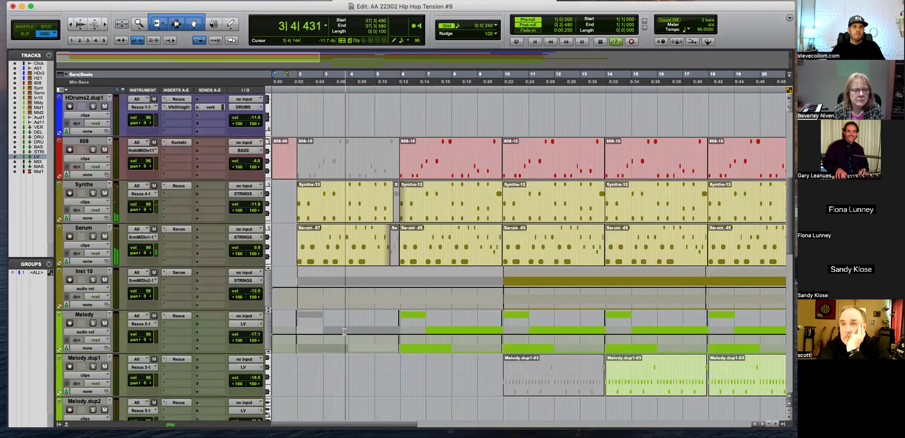
Examine the HH Drums 2 notes leading into bar 6 zoomed in and audition the transition from about 5|4|480
scroll(344, 332, "up", 5)
key("super+bracketright")
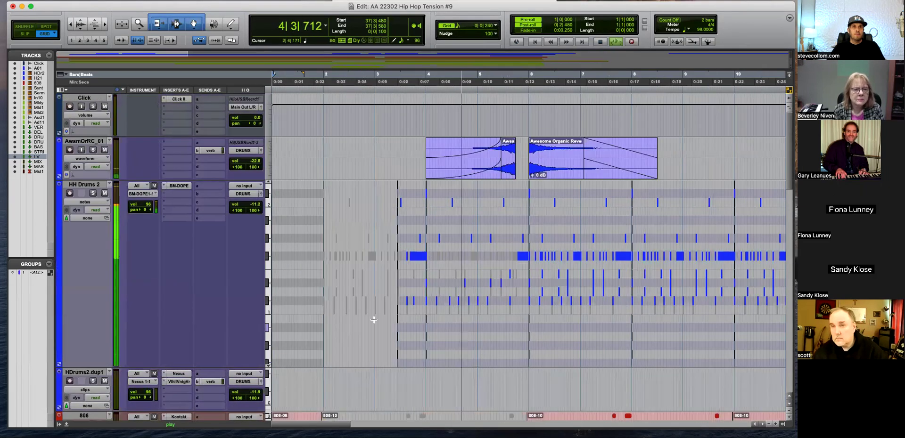
key("super+bracketright")
key("super+bracketleft")
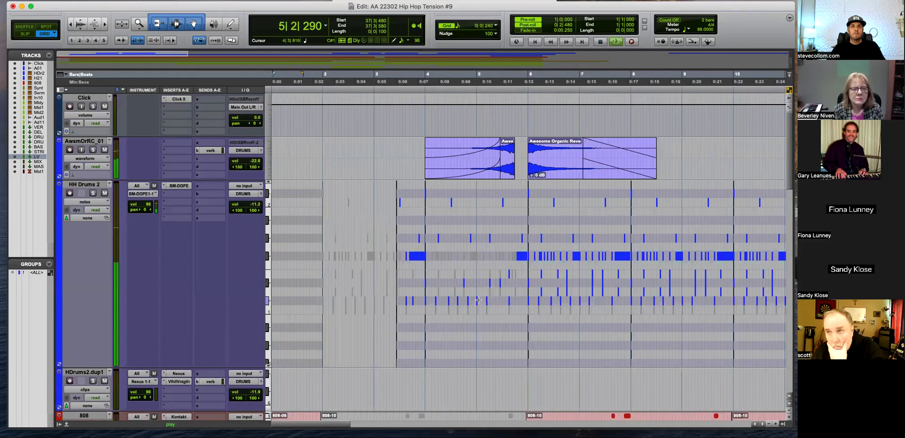
key("super+bracketright")
key("super+bracketright")
key("super+bracketleft")
left_click(504, 255)
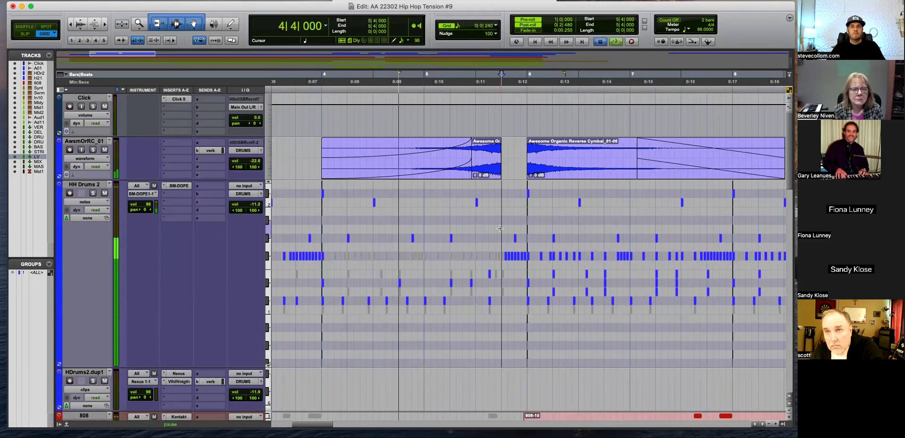
key("super+bracketright")
key("super+bracketright")
left_click(663, 257)
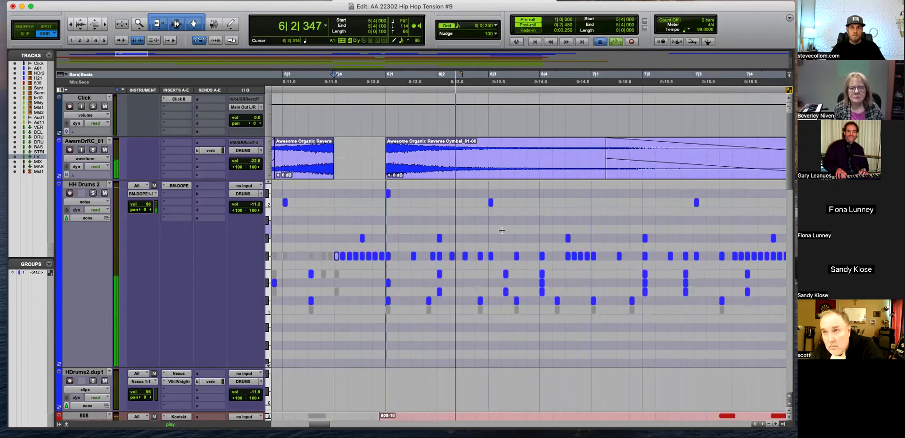
key("space")
key("super+bracketleft")
key("space")
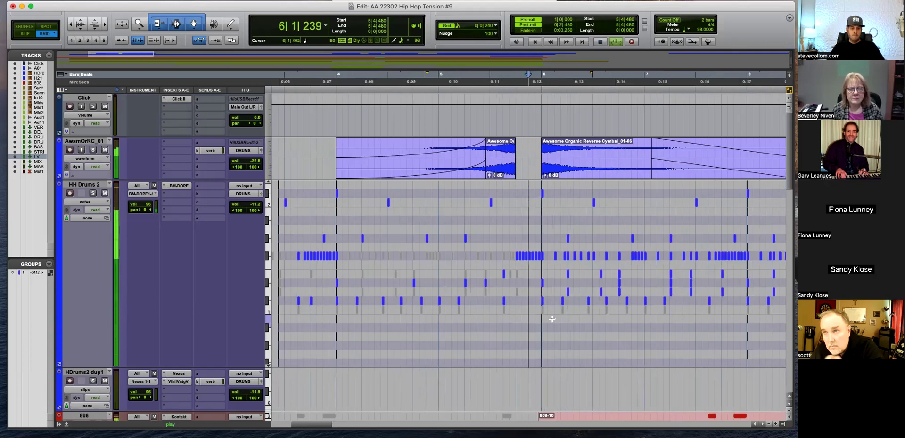
Raise the LV bus volume slightly while the session plays
scroll(552, 319, "down", 10)
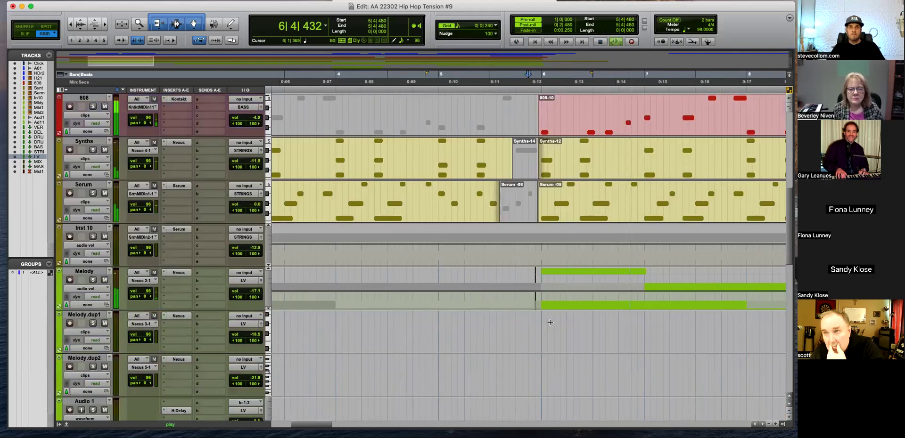
key("super+bracketleft")
scroll(425, 317, "up", 7)
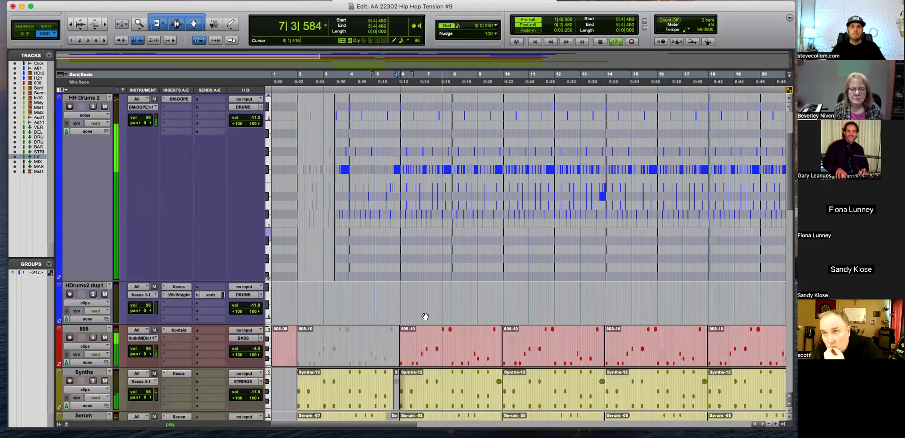
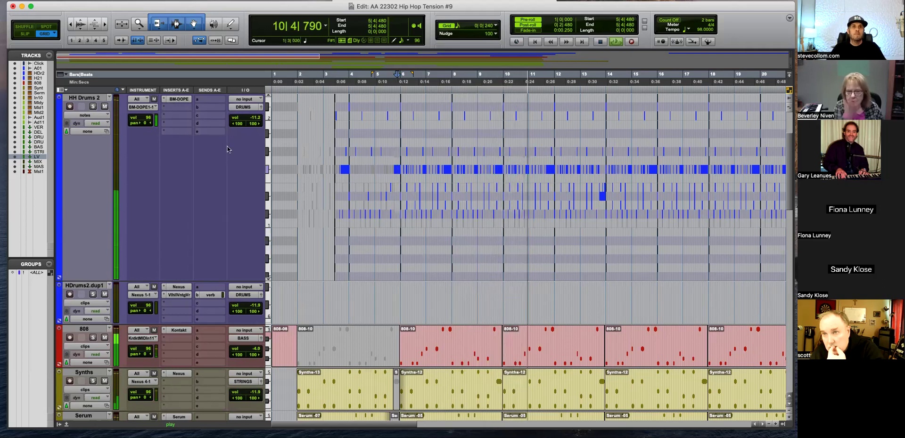
scroll(431, 260, "down", 15)
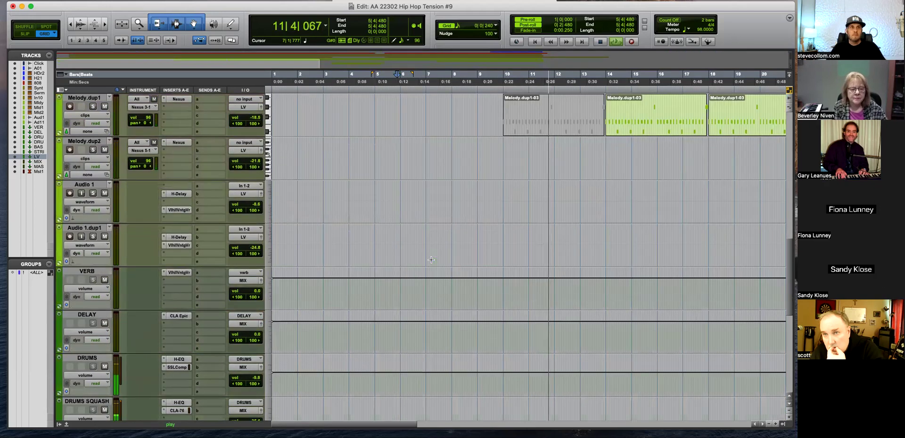
scroll(431, 259, "down", 5)
scroll(274, 311, "down", 2)
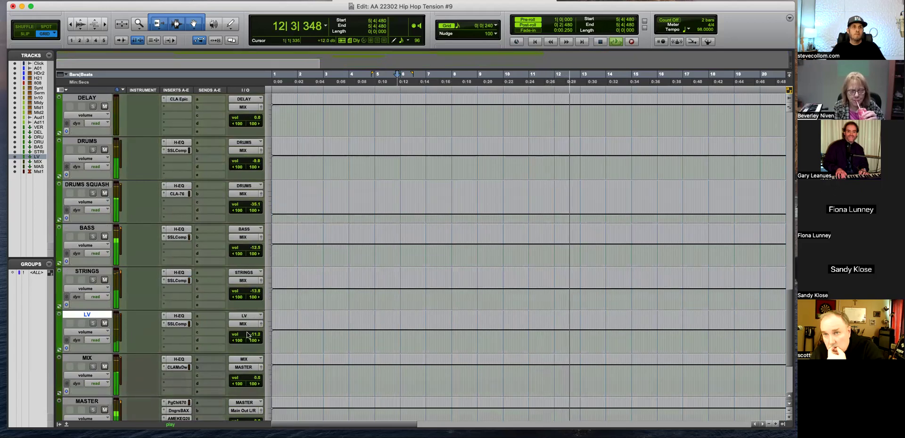
left_click_drag(258, 334, 258, 333)
Lower the Melody.dup1 track volume to -19.8 dB during playback
key("super+bracketleft")
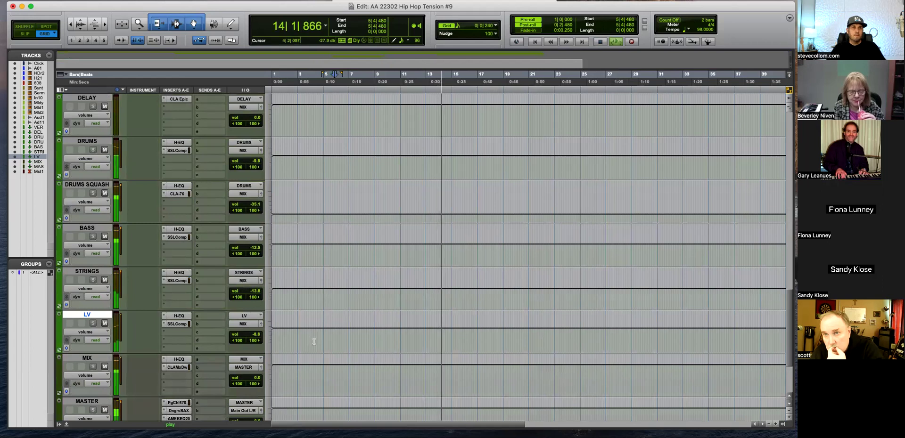
scroll(314, 341, "up", 15)
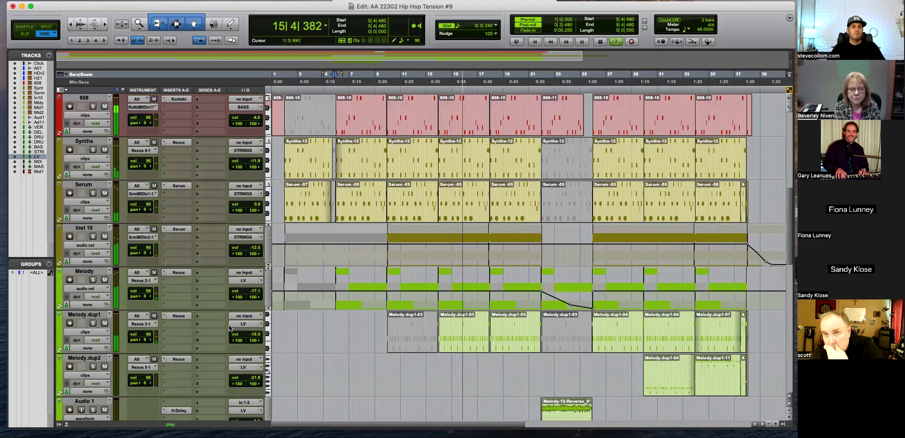
left_click_drag(260, 336, 256, 338)
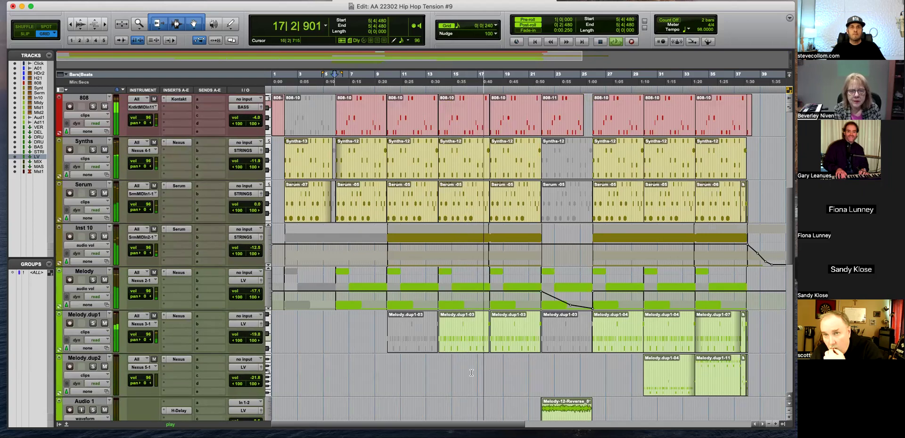
Lower the DRUMS bus volume to -15.1 dB during playback
key("super+bracketright")
key("super+bracketright")
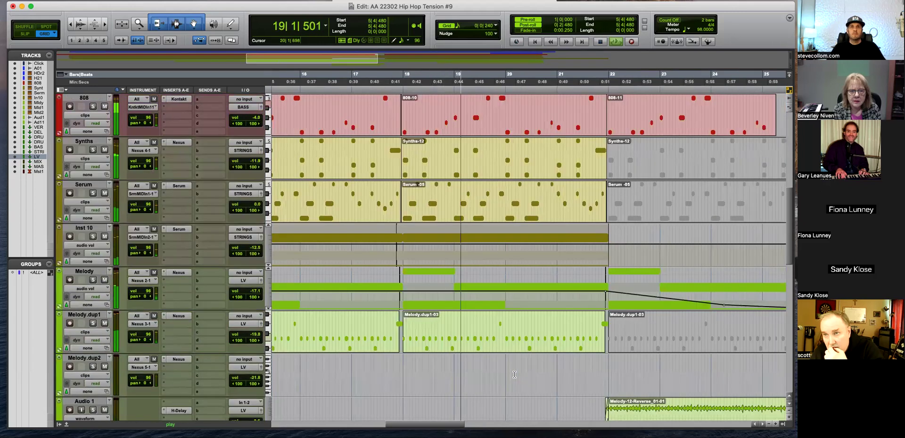
scroll(472, 312, "down", 10)
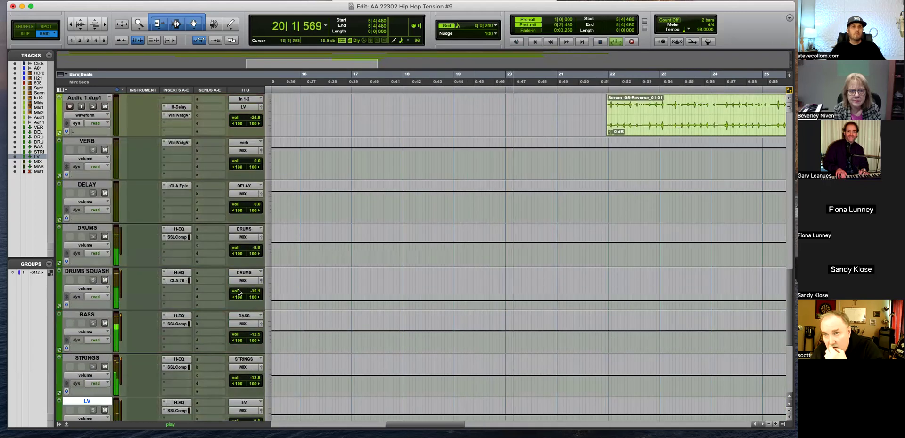
left_click(258, 249)
left_click_drag(258, 249, 258, 253)
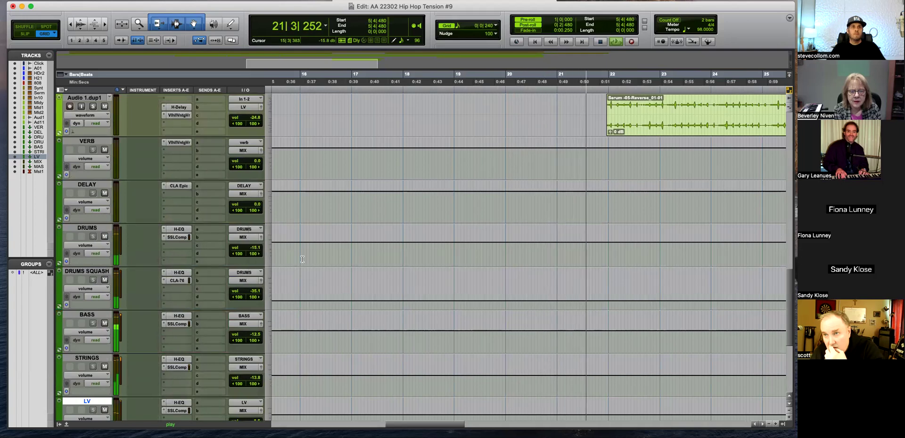
Display Audio 1's volume automation and lower its level through the reversed melody clip to about -15.3 dB
scroll(539, 276, "up", 4)
scroll(539, 277, "down", 1)
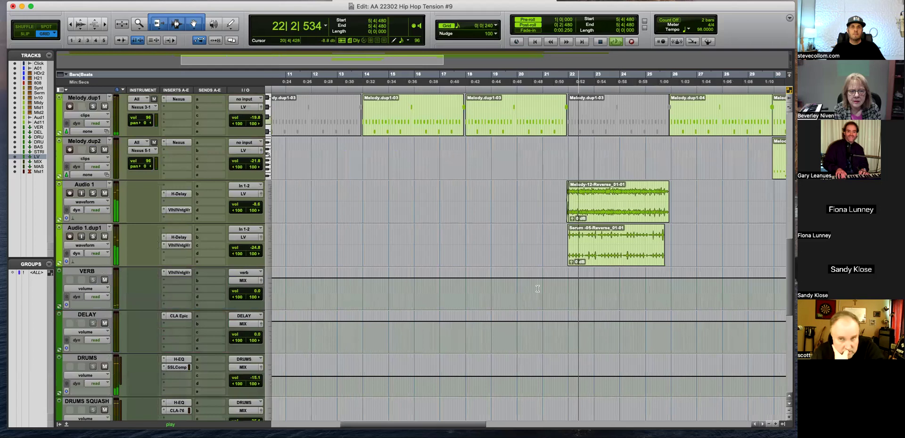
scroll(581, 303, "up", 5)
scroll(581, 304, "up", 8)
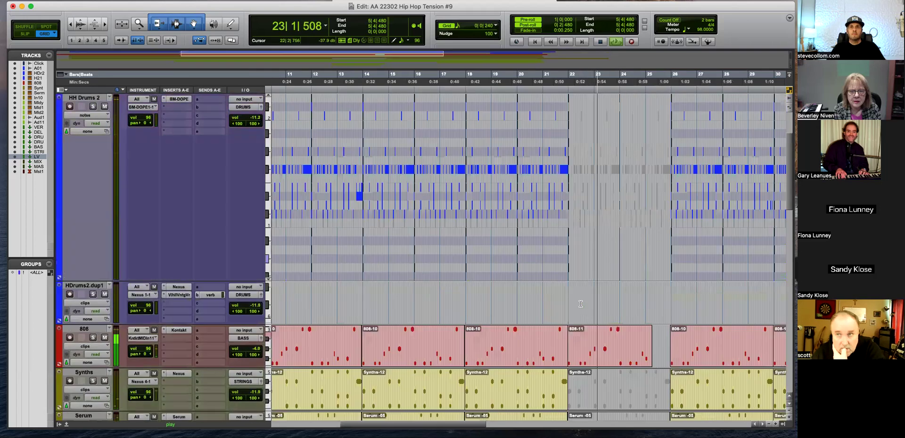
scroll(454, 352, "down", 15)
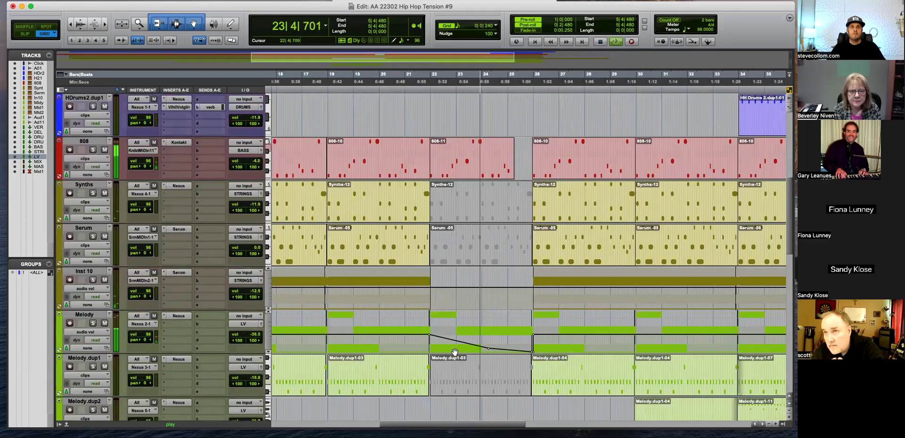
scroll(455, 352, "up", 1)
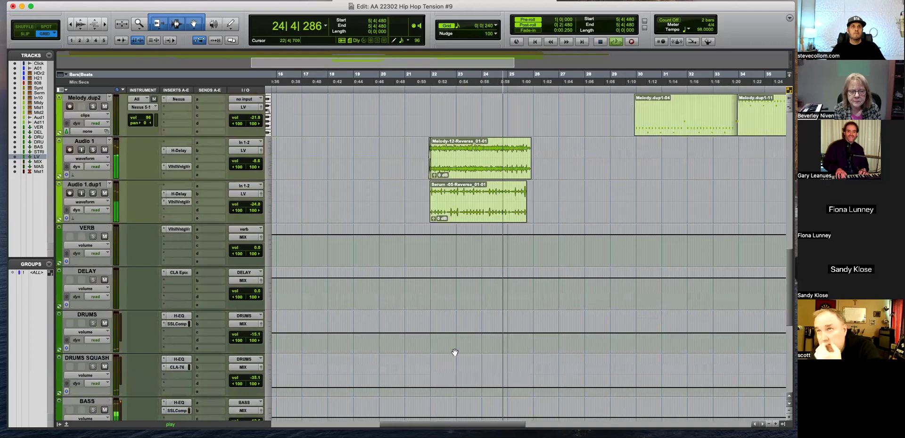
left_click(90, 160)
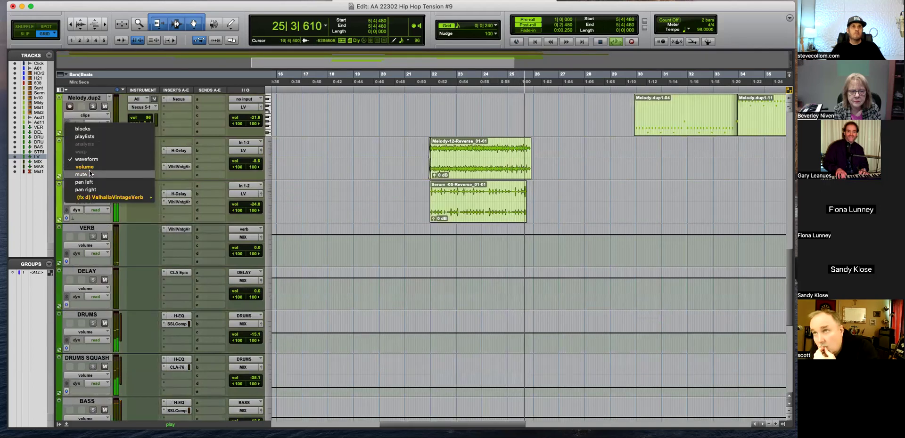
left_click(85, 167)
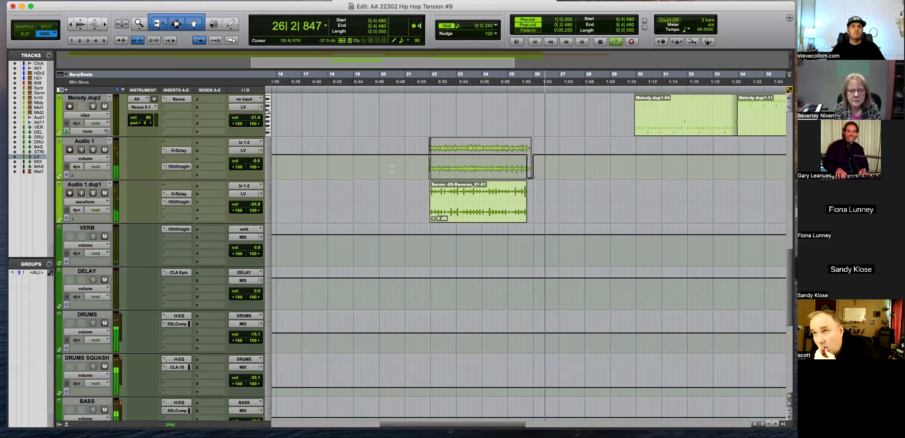
left_click_drag(475, 141, 475, 146)
key("space")
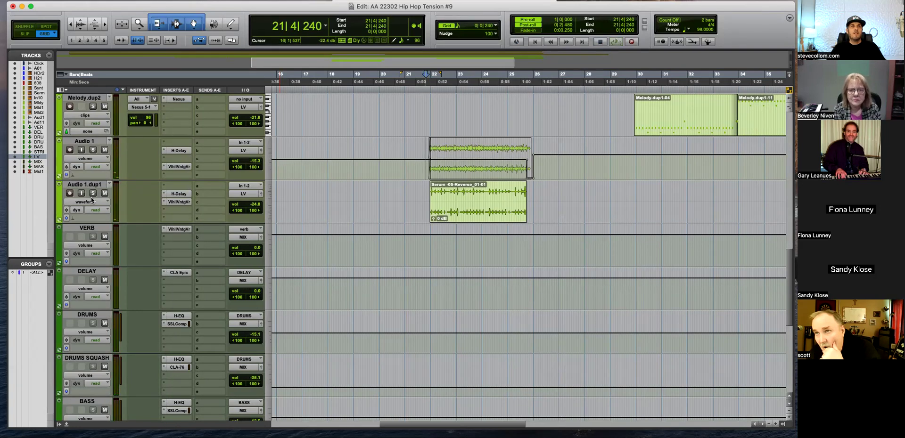
Display Audio 1.dup1's volume automation, lower its level through the reversed Serum clip to -33.1 dB and audition the section
left_click(92, 213)
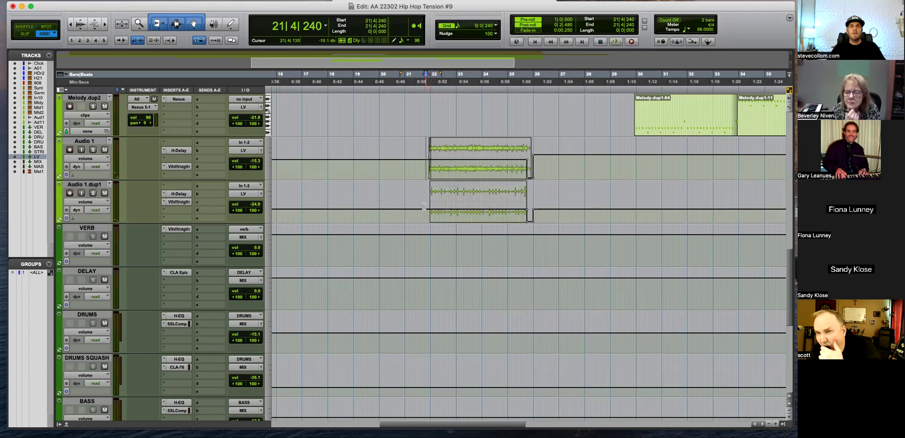
left_click_drag(477, 191, 459, 203)
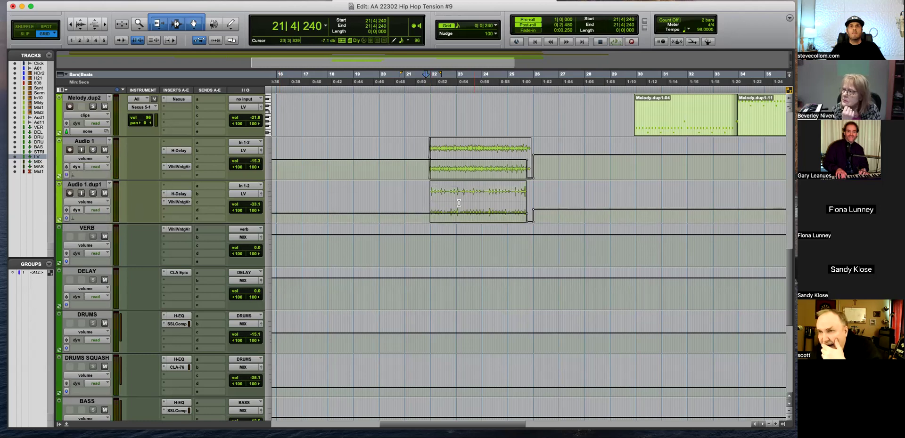
key("space")
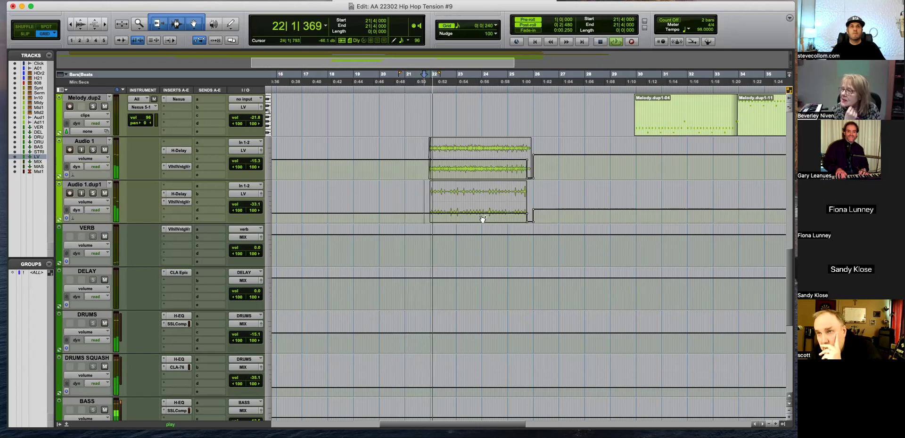
Shape a slight dip in Audio 1.dup1's volume automation around bar 24 of the reversed Serum clip, down to about -36 dB
left_click_drag(429, 206, 518, 207)
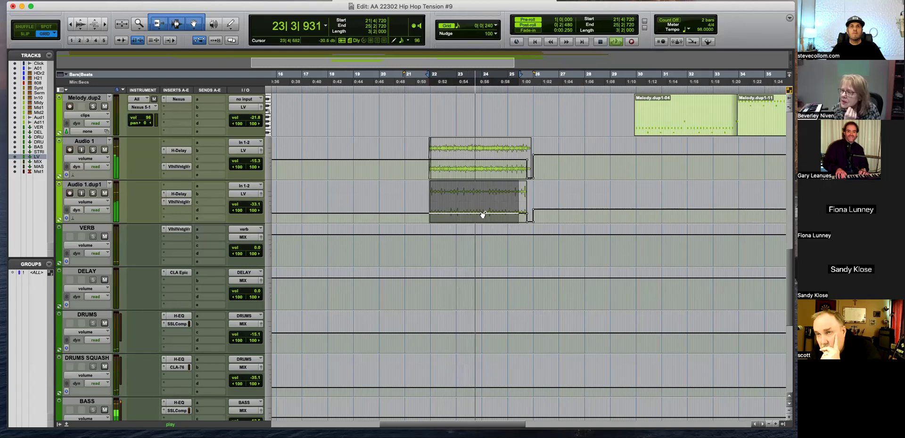
left_click(491, 196)
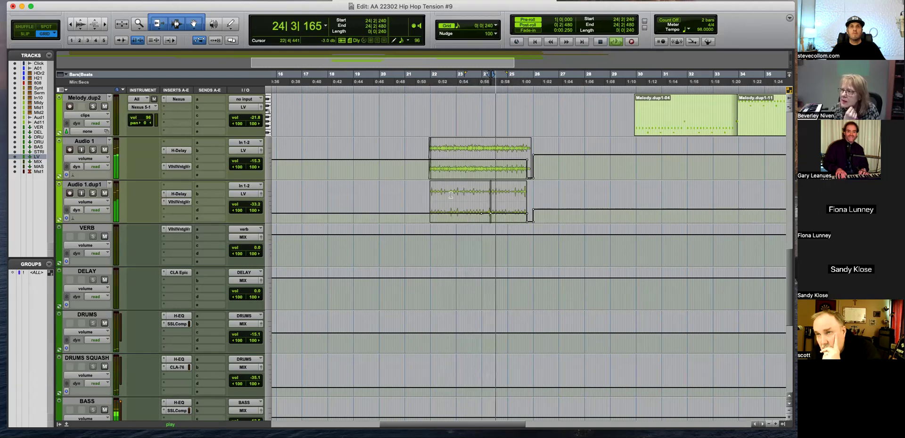
left_click_drag(435, 204, 516, 204)
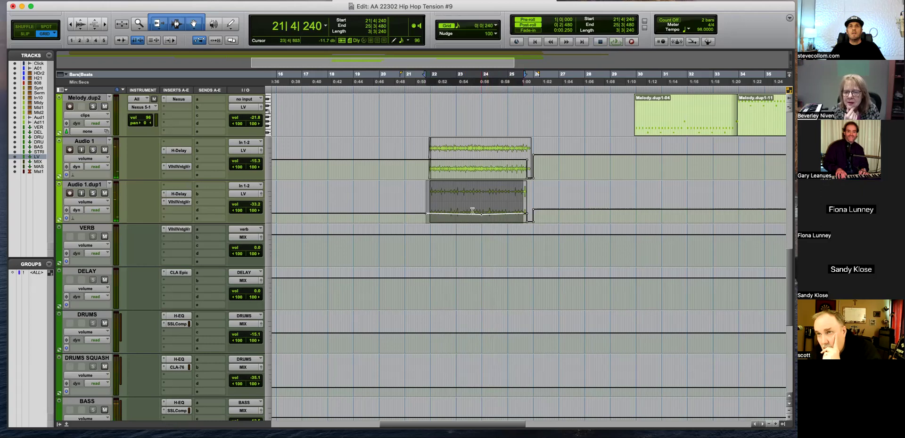
Dip Audio 1's volume automation to about -19.6 dB around bar 24 of the reversed melody clip and audition the section
left_click_drag(429, 164, 525, 162)
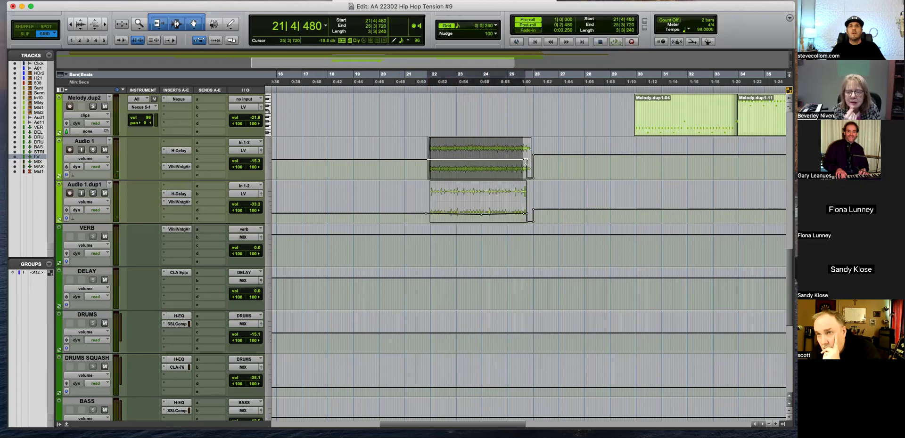
left_click_drag(480, 143, 479, 150)
key("space")
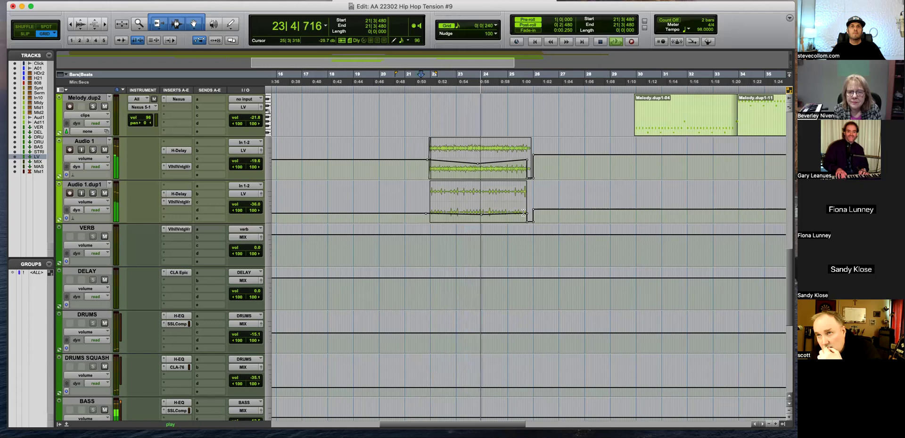
key("super+bracketright")
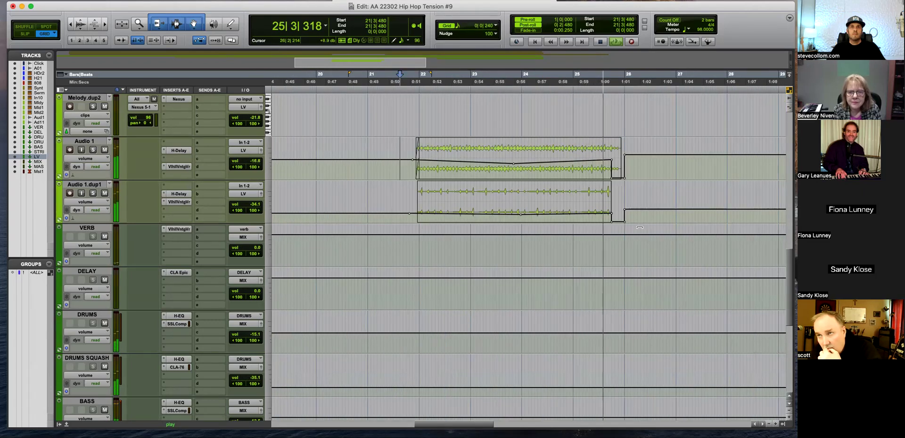
key("space")
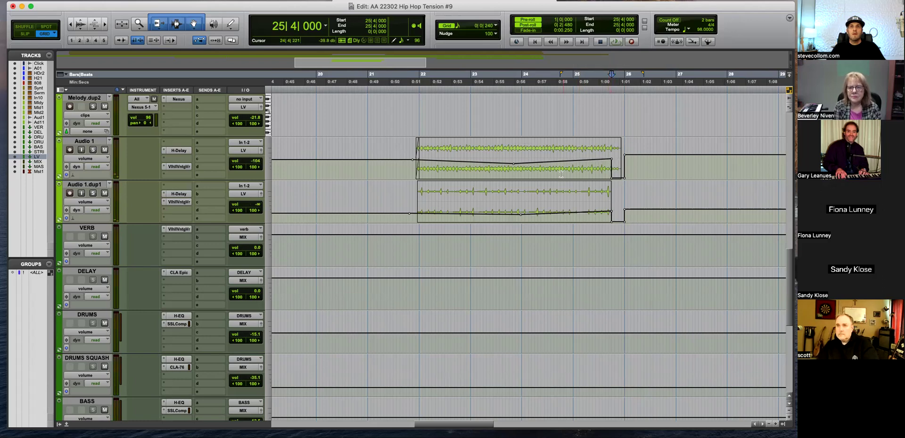
Play the breakdown from just before bar 22 and look over the tracks and buses across the whole arrangement
left_click(414, 165)
key("super+bracketleft")
key("space")
key("super+bracketleft")
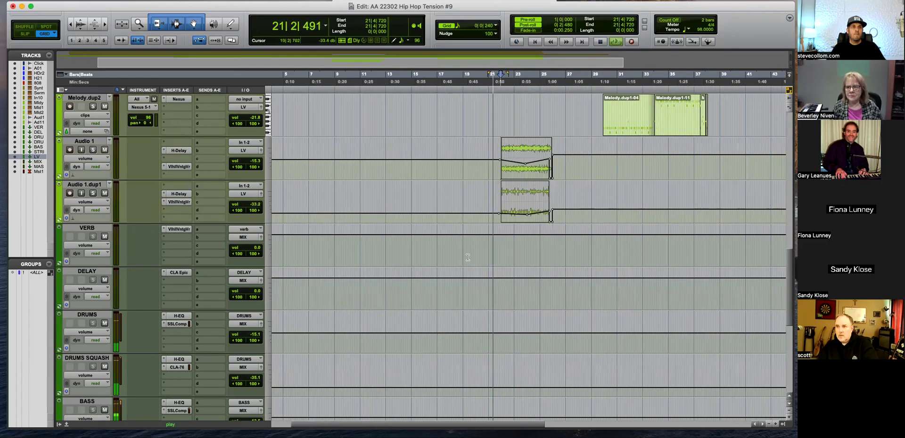
scroll(500, 267, "left", 2)
key("super+bracketleft")
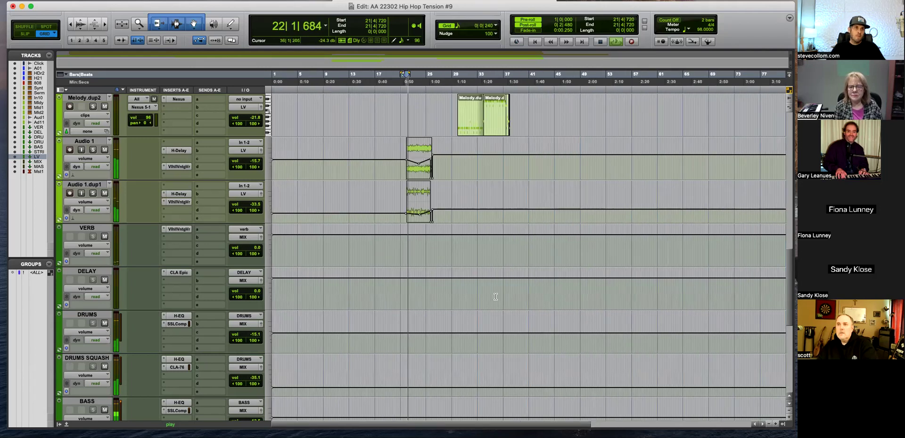
scroll(496, 297, "down", 3)
scroll(495, 297, "down", 4)
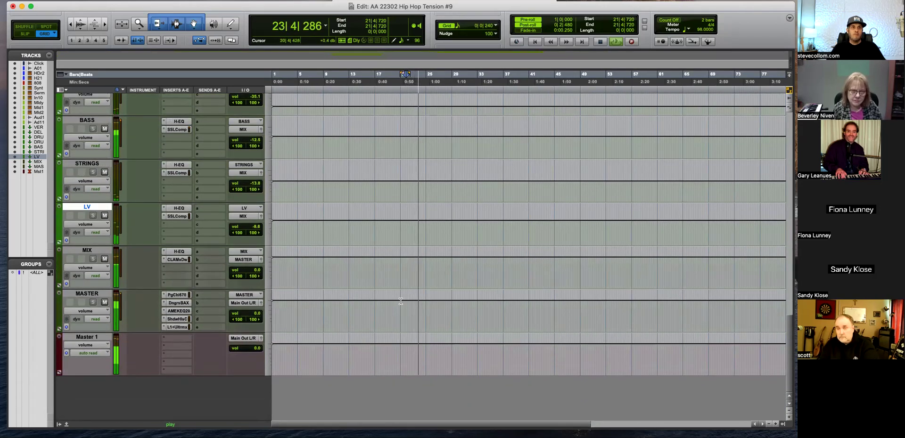
scroll(400, 301, "up", 14)
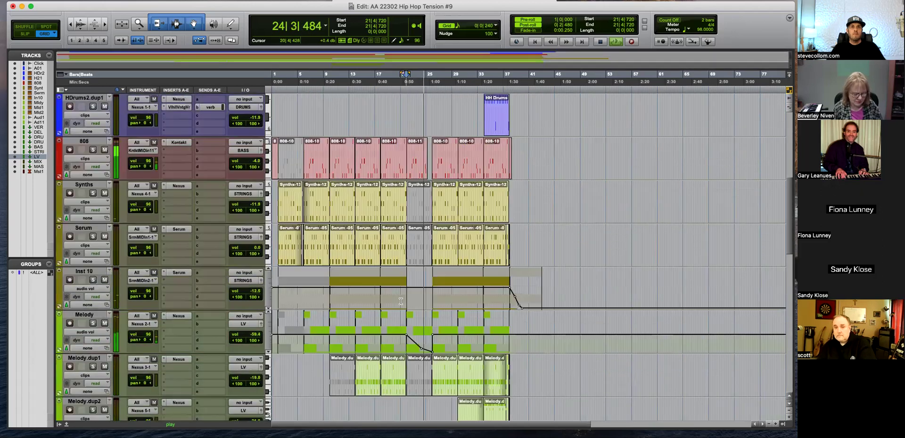
scroll(401, 301, "down", 14)
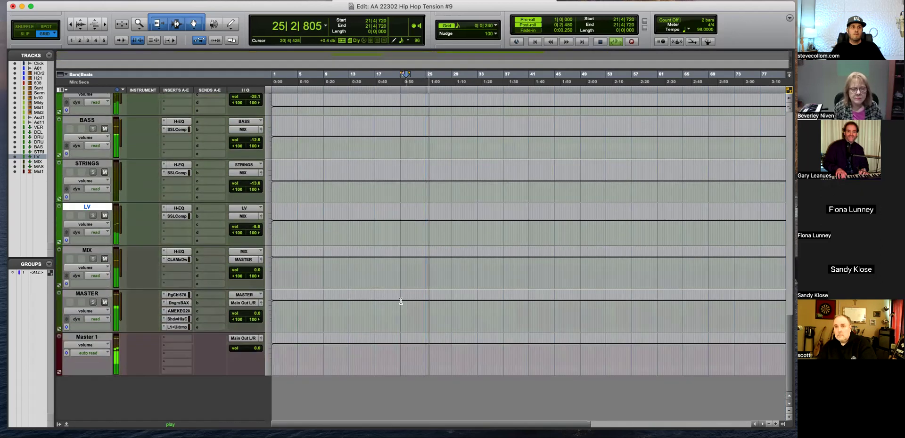
scroll(419, 321, "up", 8)
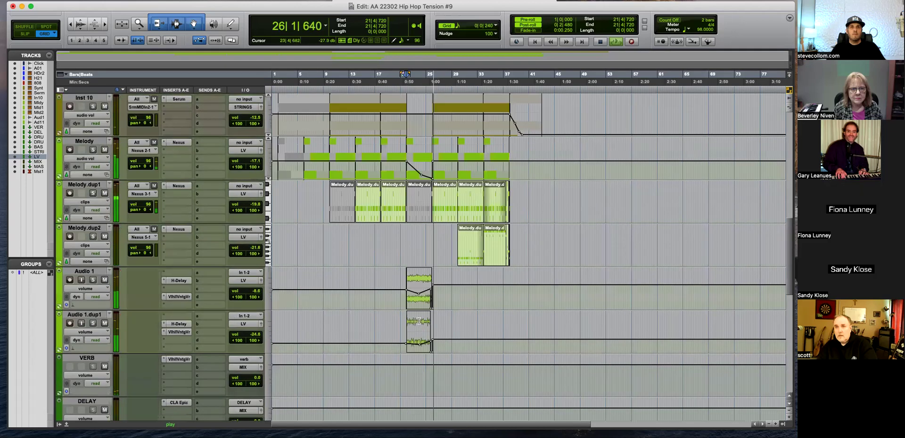
Solo the AwsmOrRC_01 reverse cymbal track and audition the gap between its clips on the last beat before bar 26
key("KP_Decimal")
key("KP_1")
key("KP_Decimal")
key("KP_Decimal")
key("KP_2")
key("KP_Decimal")
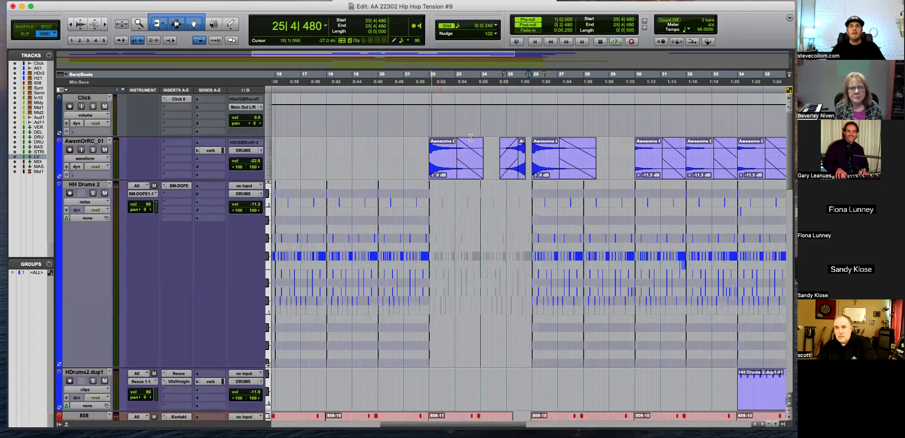
key("super+bracketright")
key("super+bracketright")
key("super+bracketright")
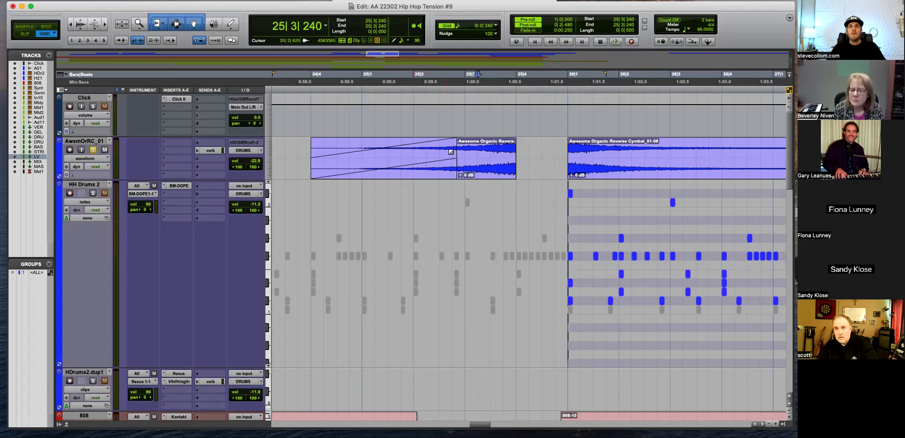
left_click_drag(520, 155, 558, 152)
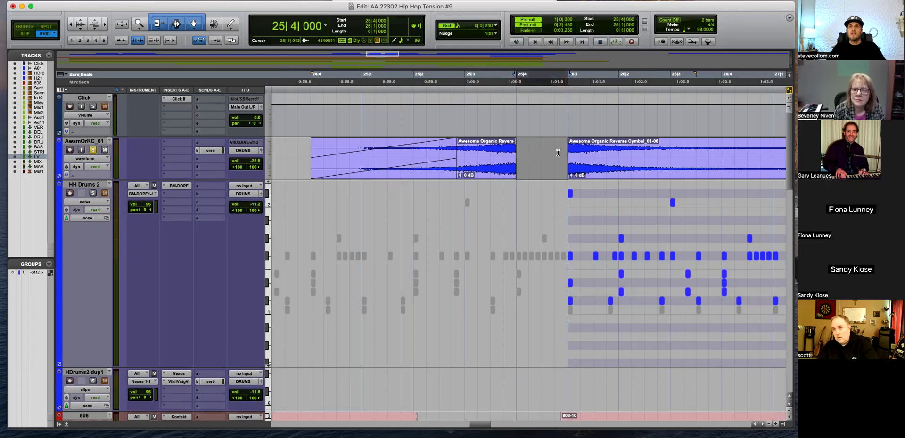
left_click(519, 151)
key("space")
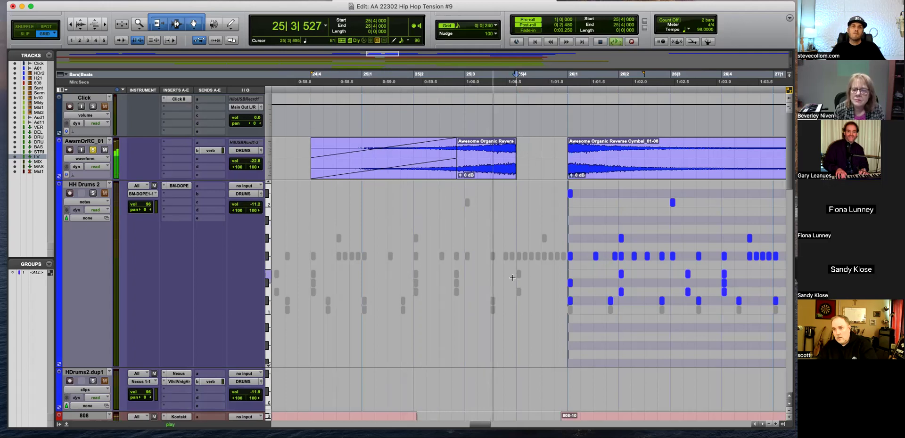
key("space")
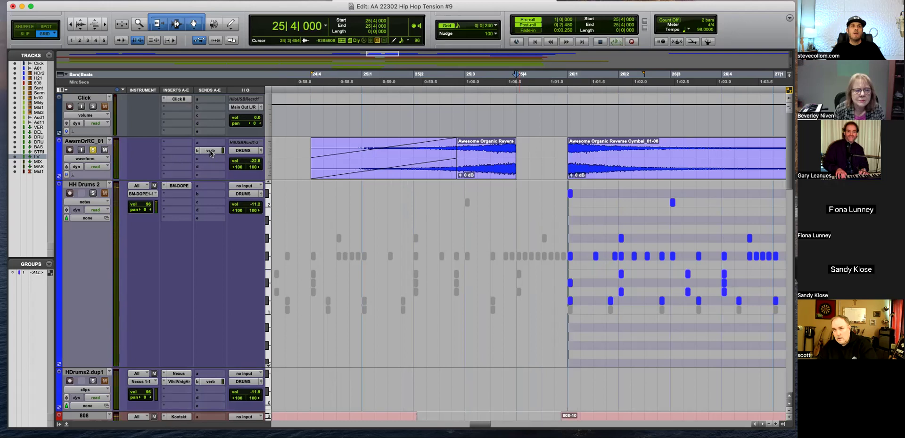
Unsolo the AwsmOrRC_01 track and inspect the settings and options of its verb send
left_click(91, 141)
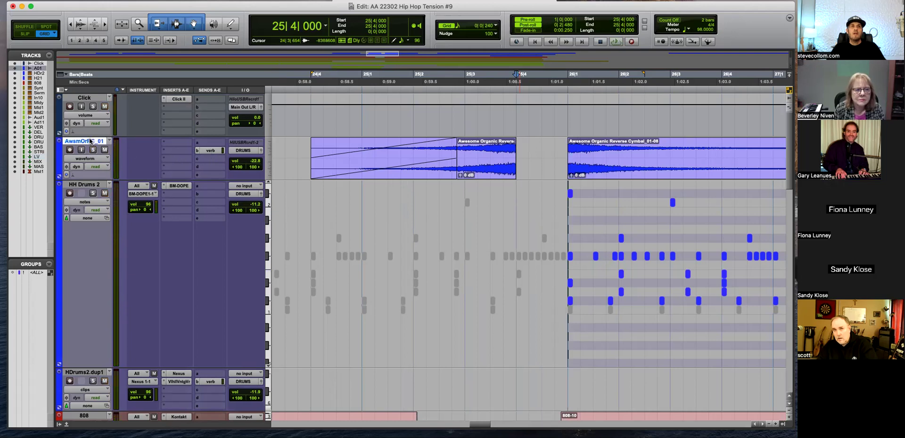
left_click(210, 151)
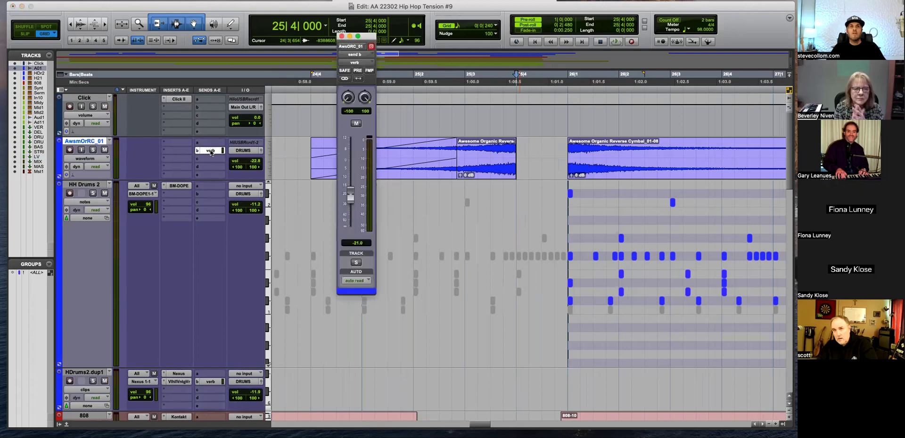
left_click(341, 36)
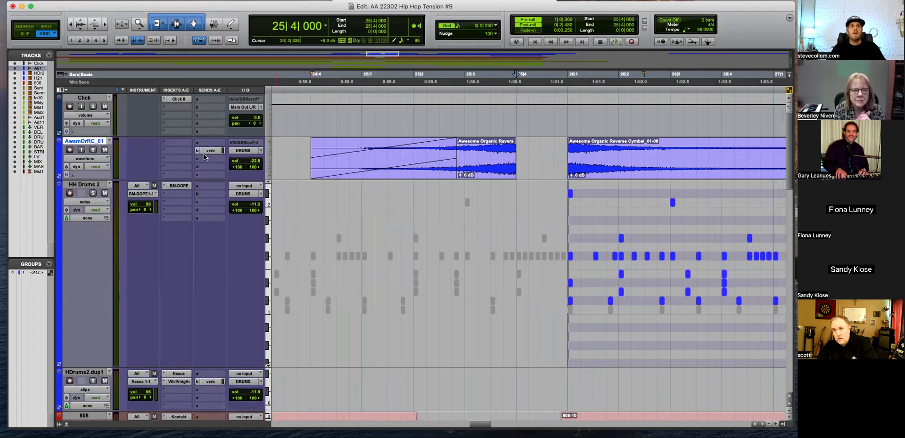
right_click(209, 152)
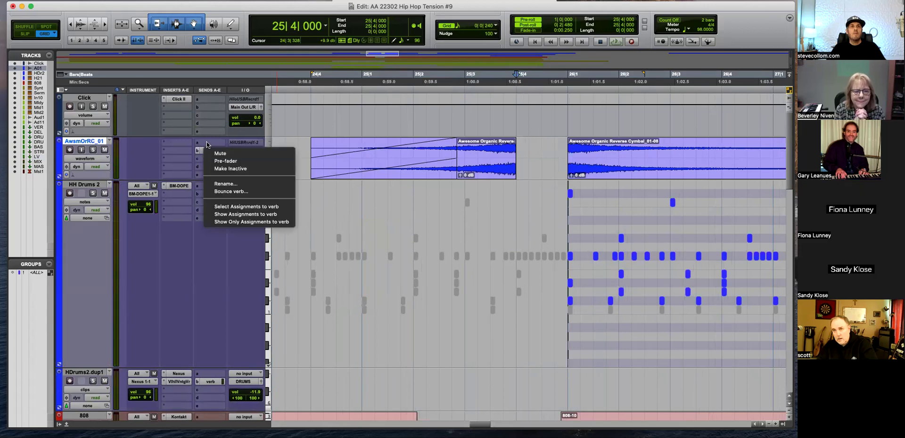
left_click(207, 142)
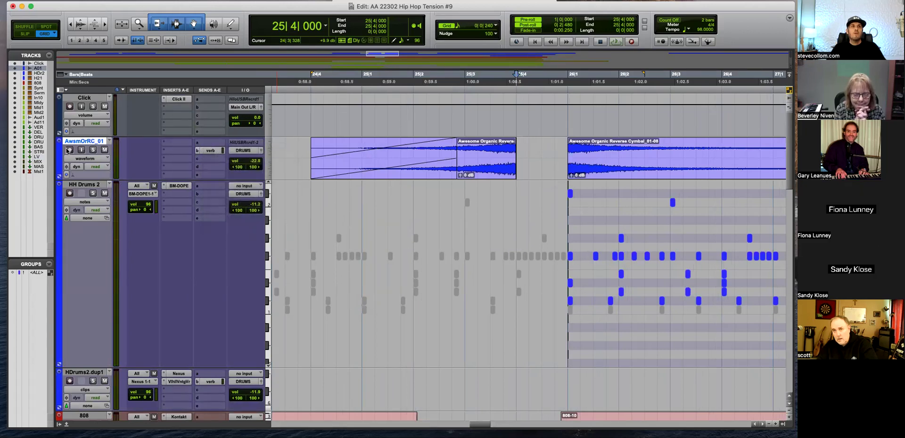
Display AwsmOrRC_01's verb send mute automation and mute the send from 25|4|000 to bar 26
left_click(84, 159)
mouse_move(97, 196)
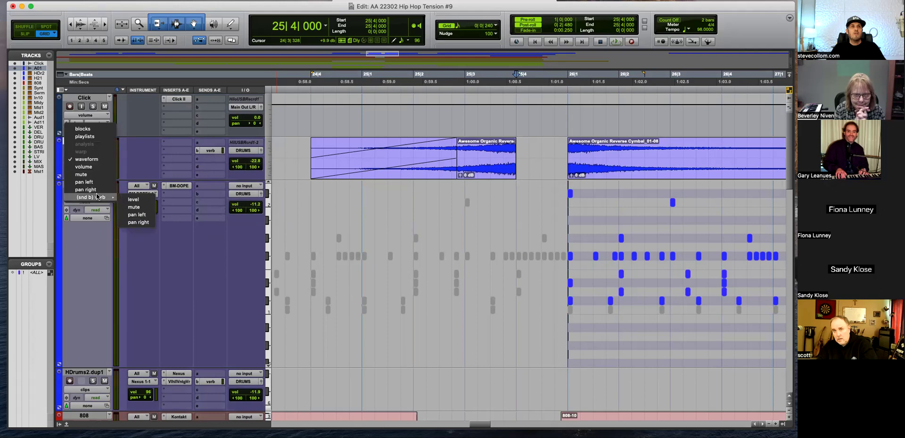
left_click(133, 206)
left_click_drag(515, 164, 563, 164)
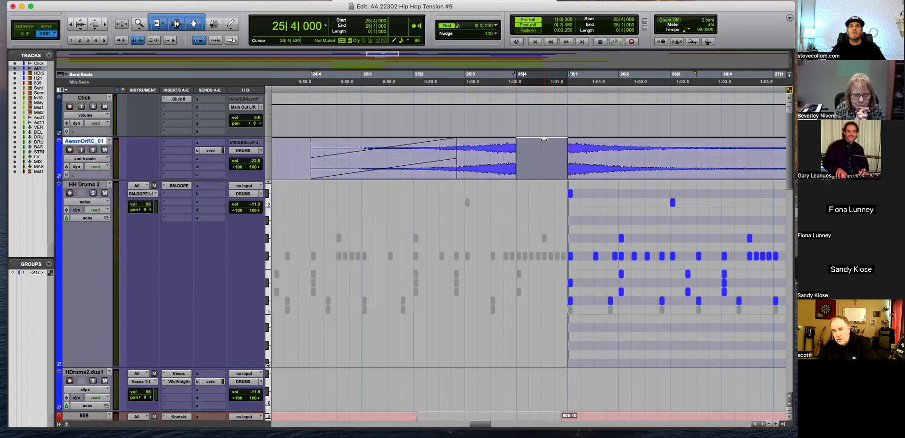
key("space")
Audition the transition into bar 26 with the reverse cymbal soloed and in the full mix, and return its track to waveform view
left_click(92, 149)
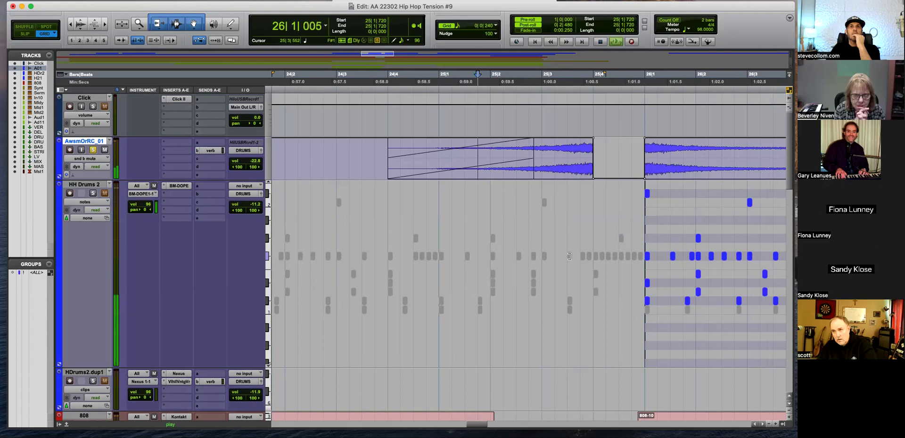
key("space")
left_click(380, 152)
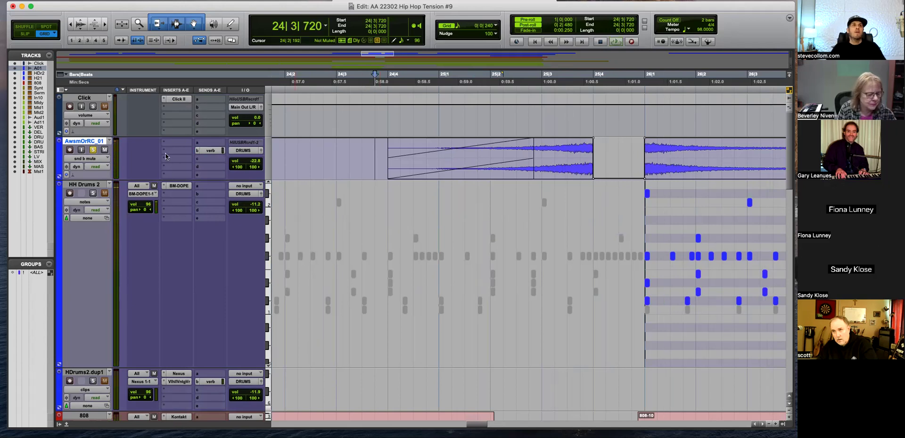
key("r")
key("space")
key("r")
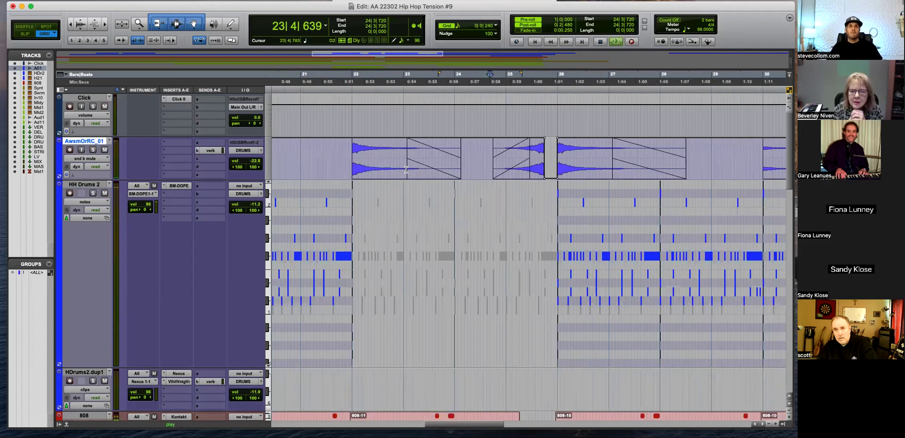
key("ctrl+minus")
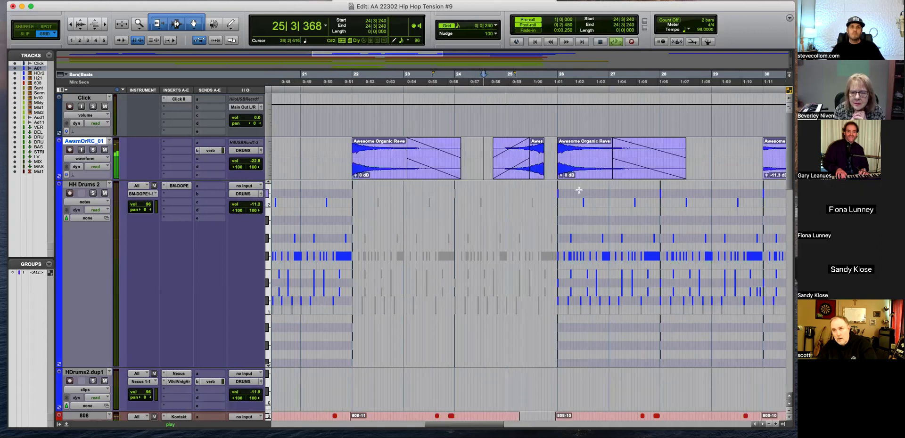
key("space")
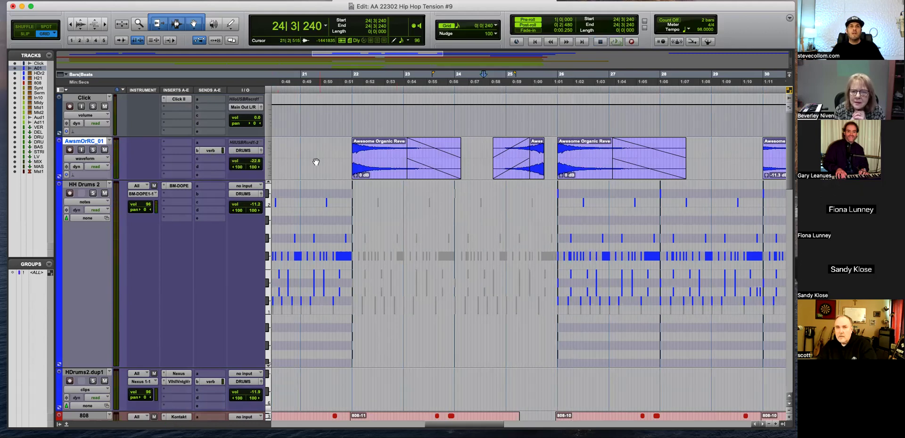
Drop the VERB bus volume automation to -∞ from 25|4|000 to bar 26 and audition the gap
scroll(502, 221, "down", 20)
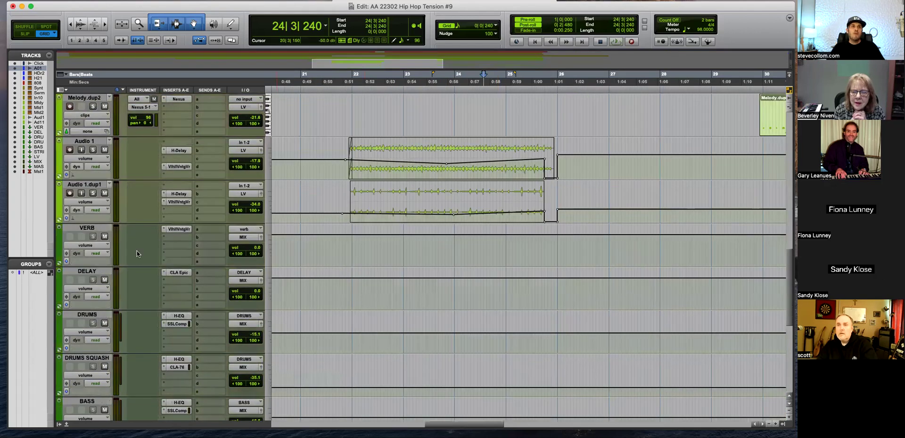
left_click(547, 244)
key("super+bracketright")
left_click_drag(529, 243, 552, 266)
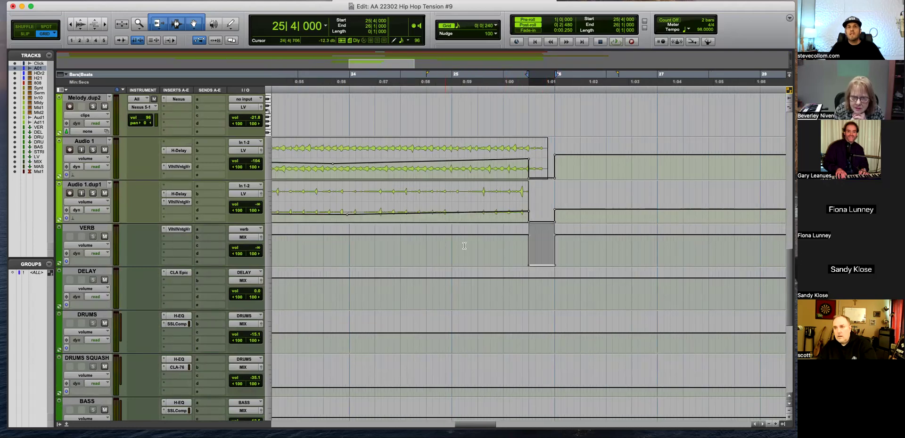
left_click(503, 245)
key("space")
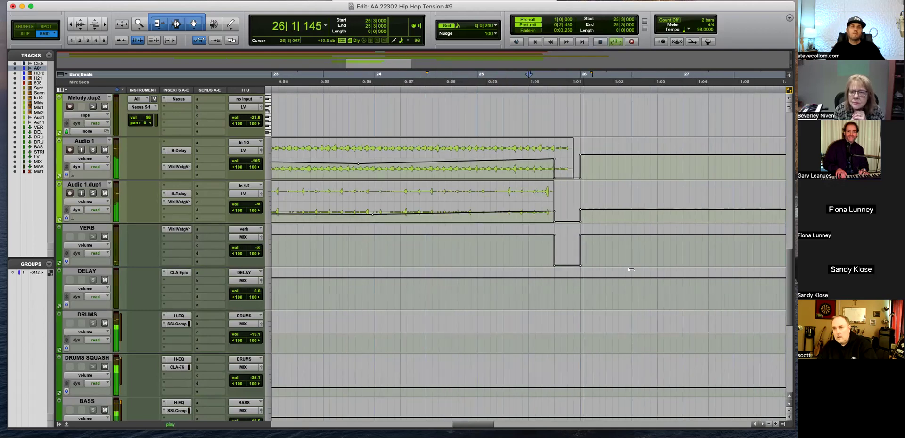
Stop playback and display the verb send's mute automation on the AwsmOrRC_01 track
scroll(490, 175, "up", 10)
key("space")
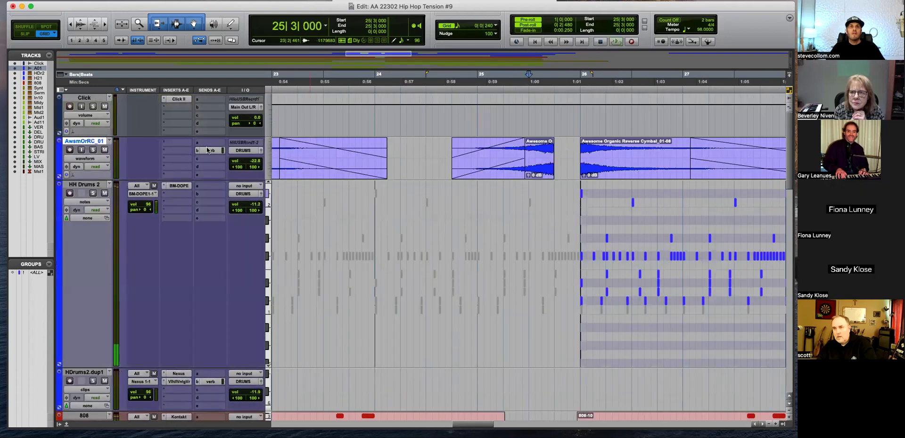
left_click(97, 160)
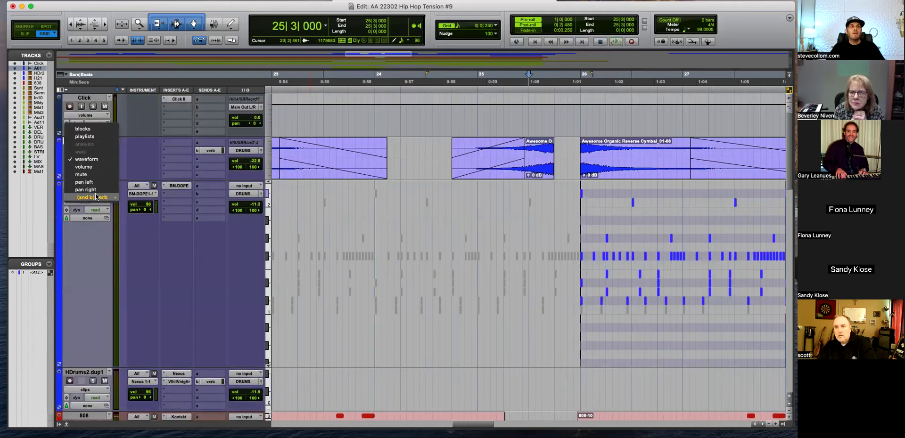
mouse_move(94, 197)
left_click(136, 207)
Play the session from 25|2|480 through the bar 26 transition and examine all tracks down to Master 1
left_click(528, 163)
key("super+bracketleft")
key("space")
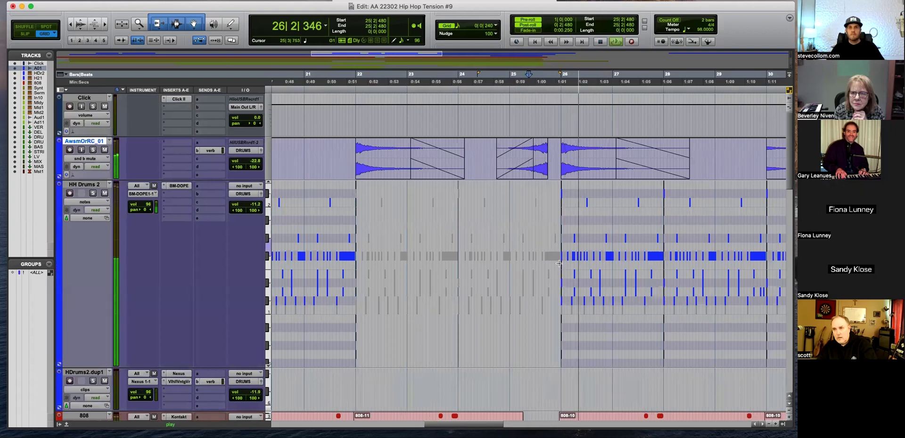
key("super+bracketleft")
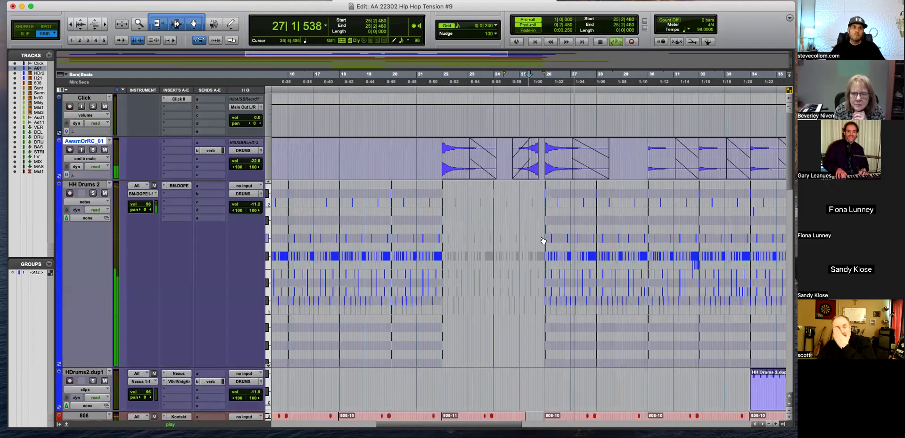
scroll(539, 249, "down", 2)
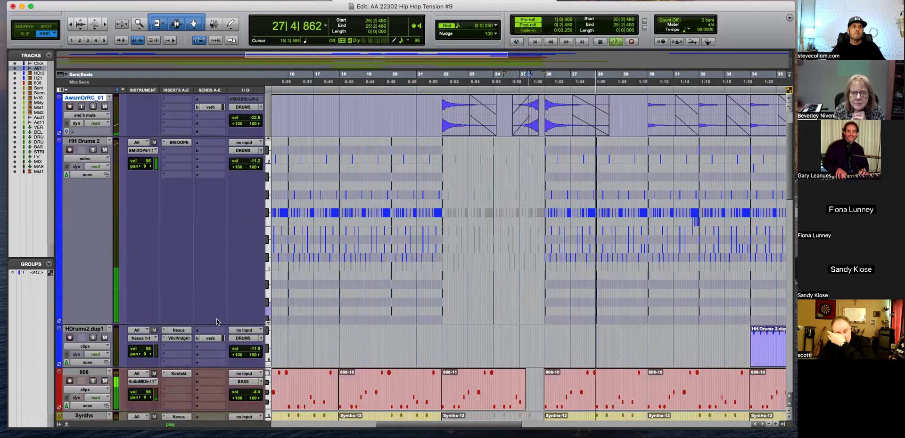
scroll(215, 228, "down", 2)
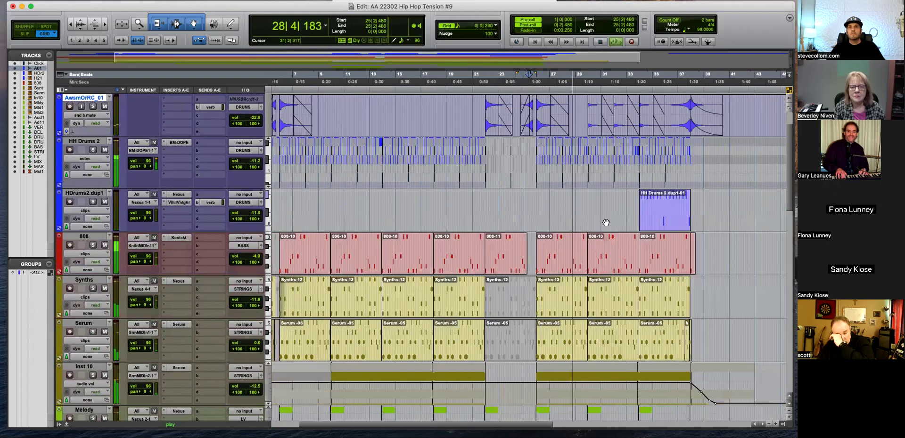
key("super+bracketleft")
scroll(585, 224, "down", 10)
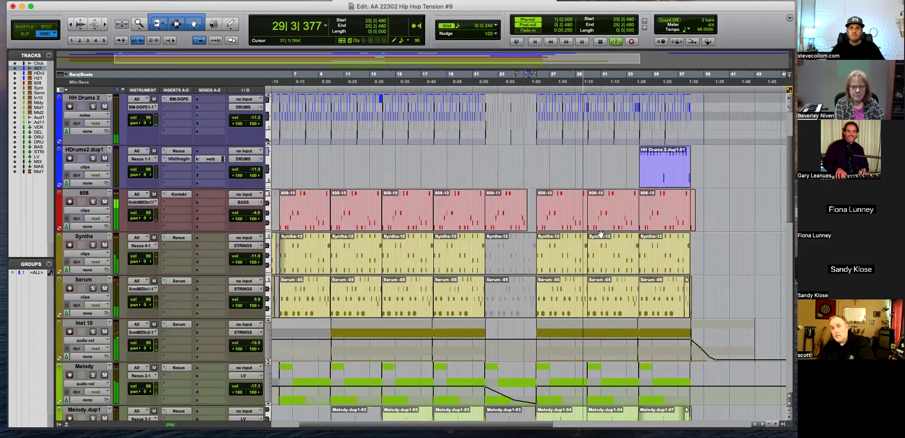
scroll(403, 217, "down", 8)
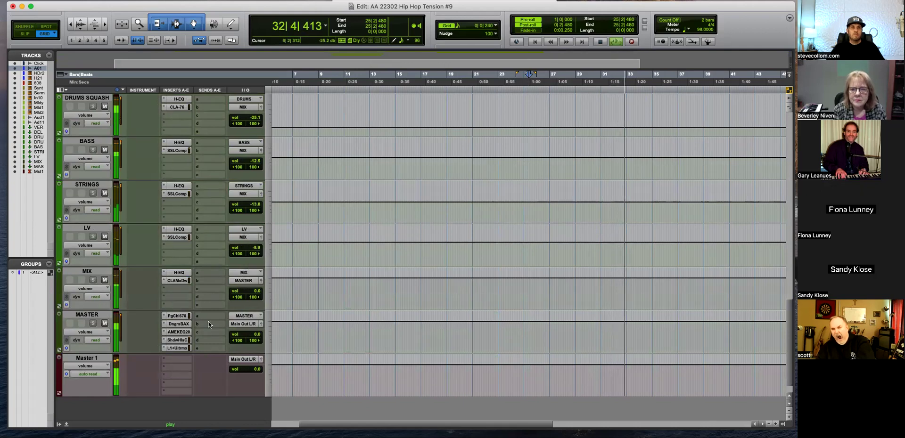
scroll(198, 294, "up", 10)
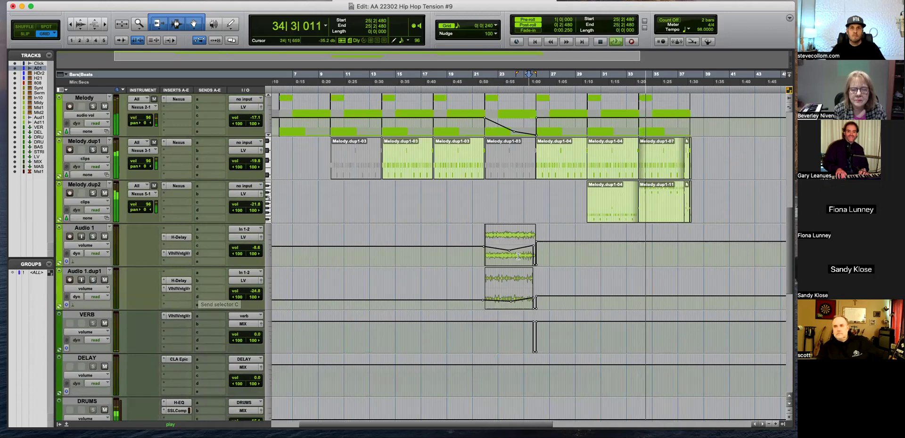
scroll(567, 264, "up", 10)
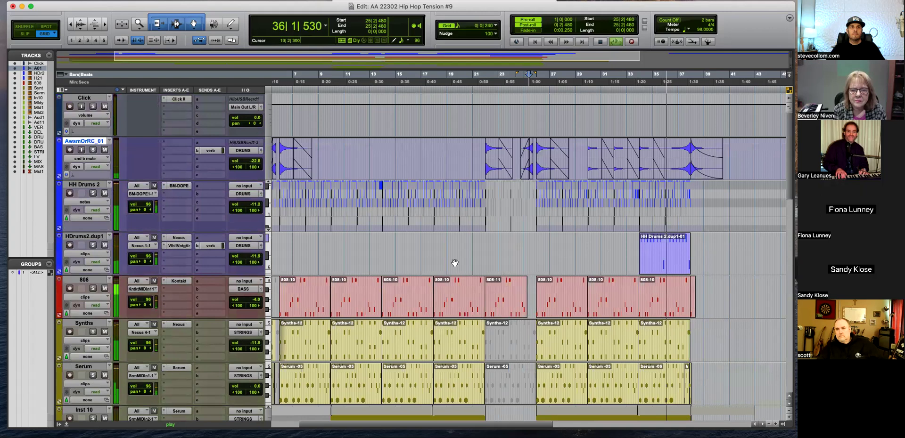
Listen to the arrangement's ending around bar 37, stop playback and return to the session start
key("t")
key("t")
key("r")
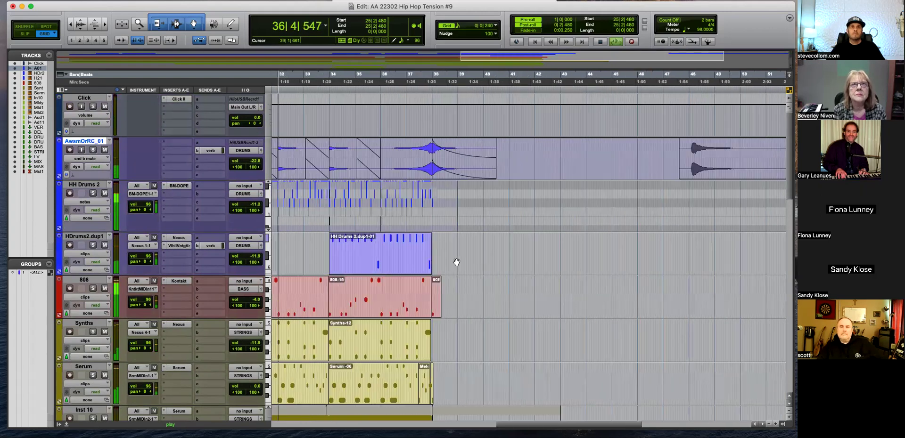
key("r")
key("r")
key("r")
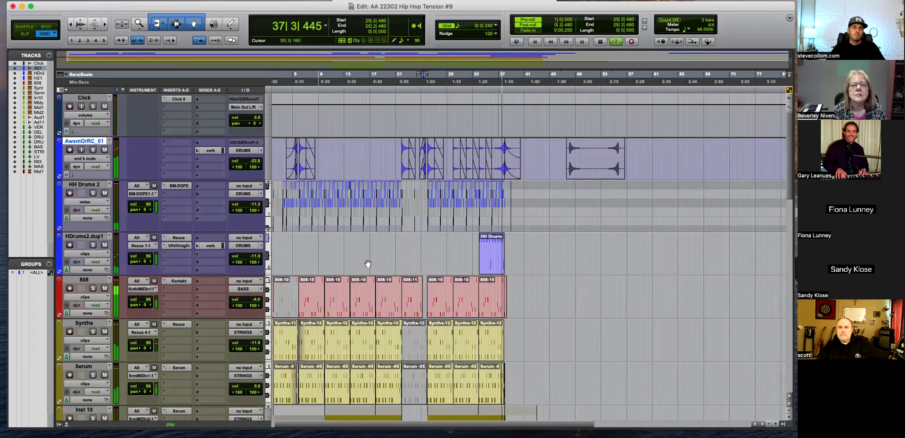
key("space")
key("Return")
Examine the whole arrangement from the drum tracks down to the buses and Master 1
key("t")
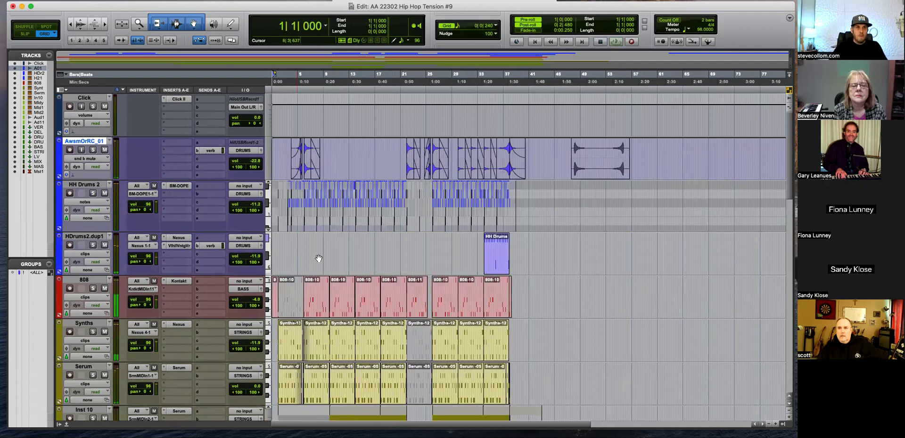
key("t")
scroll(357, 273, "down", 3)
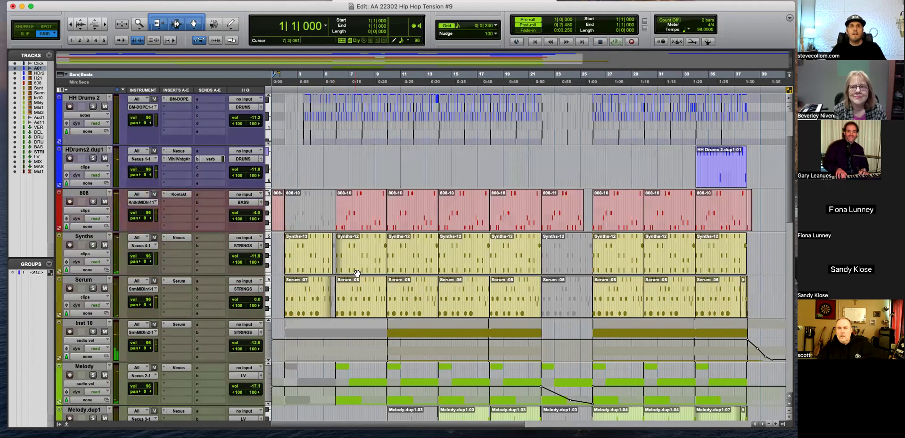
scroll(356, 274, "down", 7)
scroll(357, 273, "down", 3)
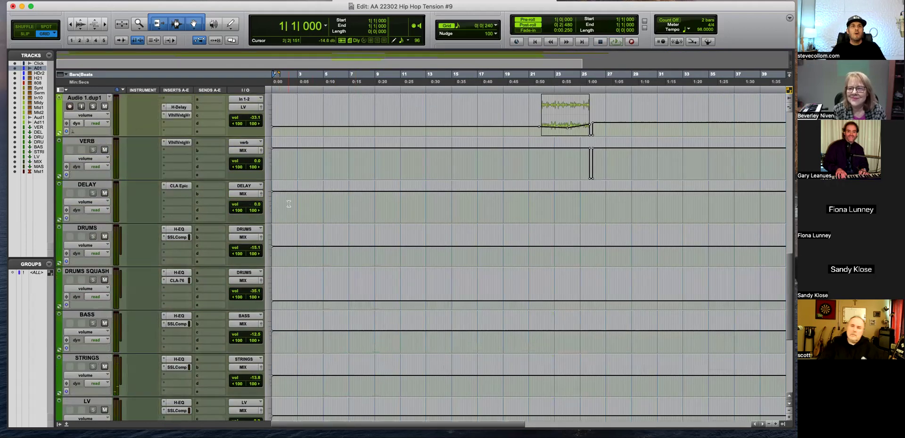
scroll(289, 203, "down", 5)
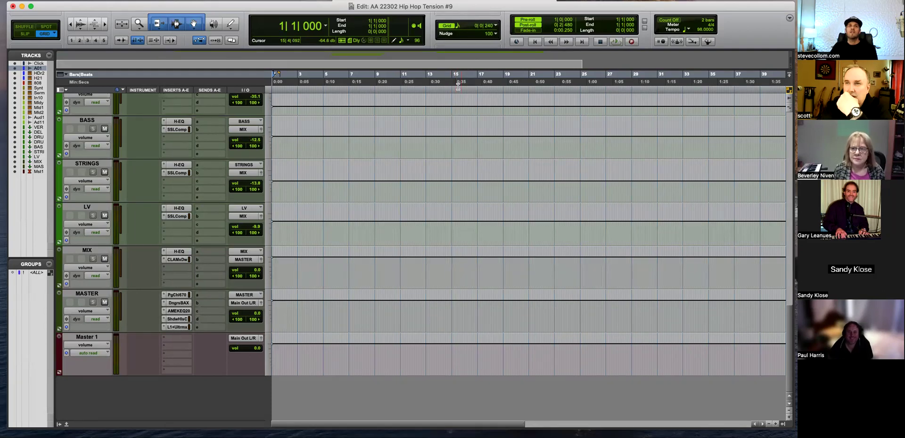
scroll(449, 171, "up", 5)
scroll(448, 170, "up", 5)
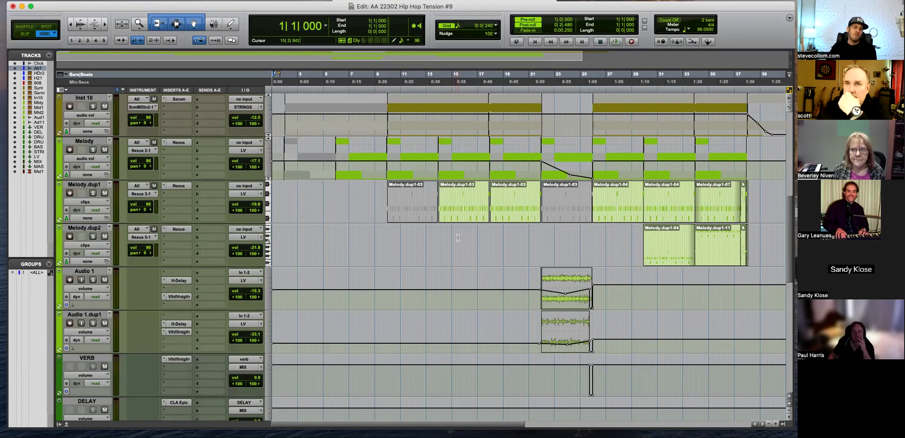
scroll(462, 238, "up", 1)
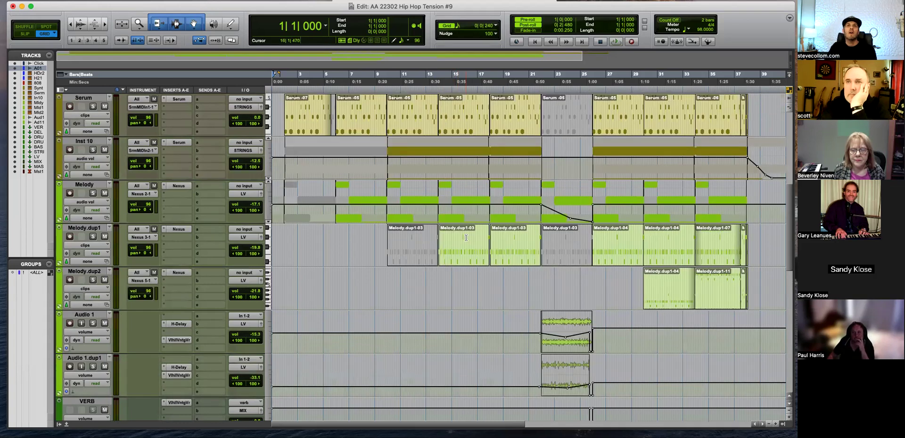
scroll(466, 238, "up", 5)
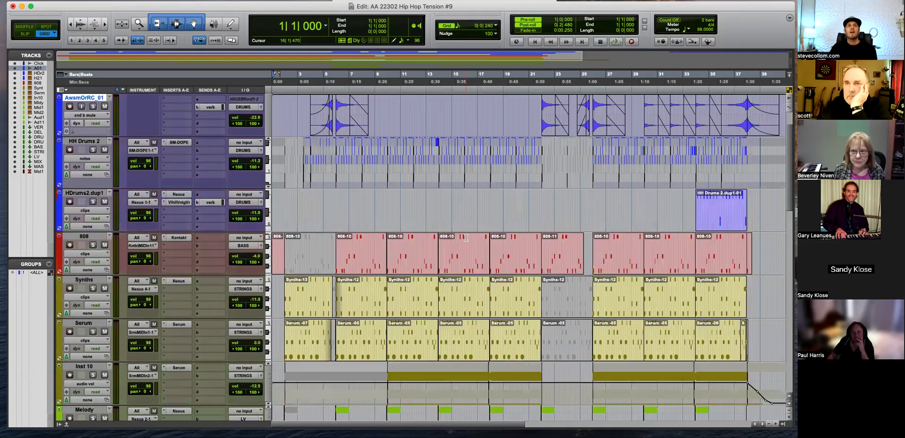
scroll(467, 222, "up", 1)
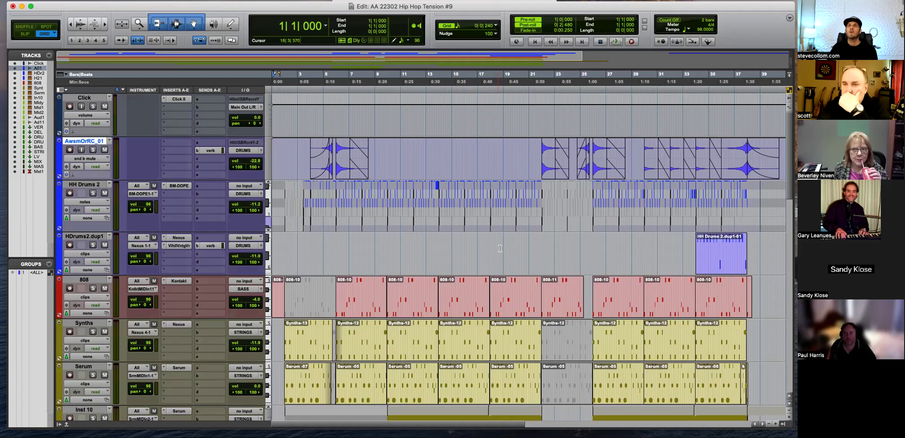
Place the cursor at the session start on the Master 1 track and audition the opening bars
scroll(500, 248, "down", 3)
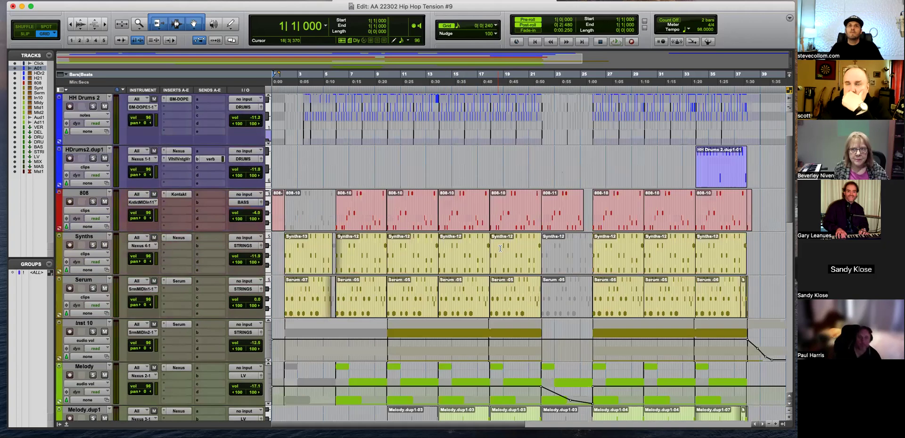
scroll(500, 249, "down", 5)
scroll(708, 309, "down", 2)
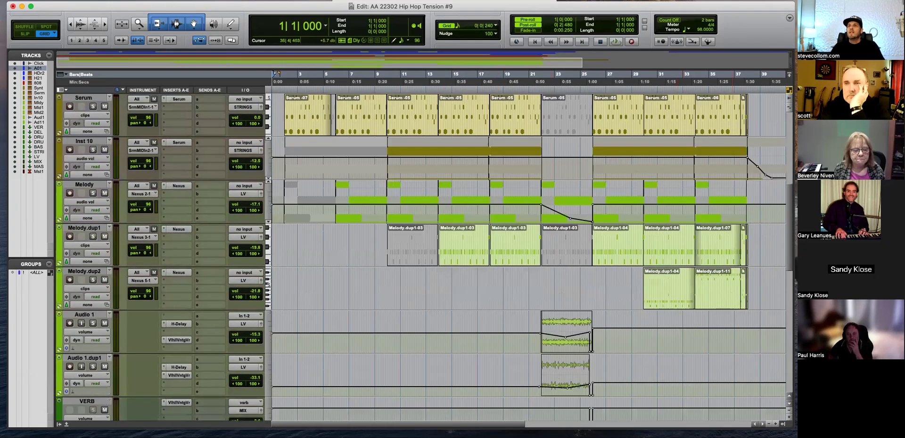
scroll(363, 339, "down", 10)
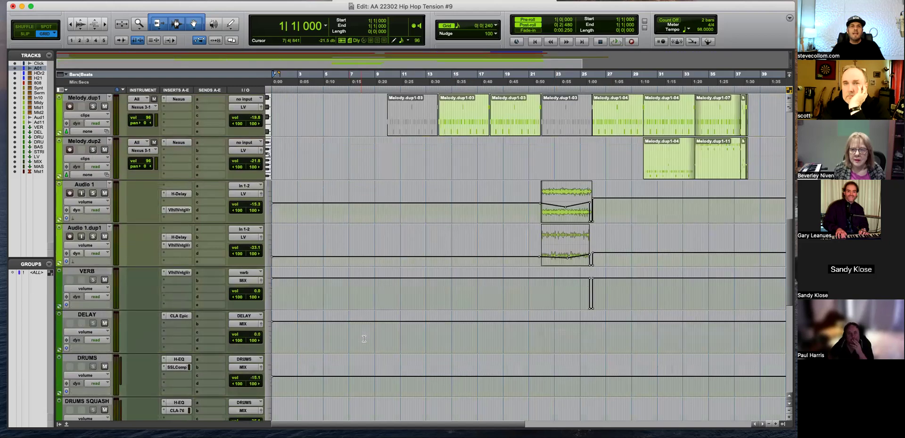
scroll(363, 339, "down", 8)
left_click(290, 309)
left_click(285, 347)
key("Return")
key("super+bracketright")
key("super+bracketright")
key("super+bracketright")
key("space")
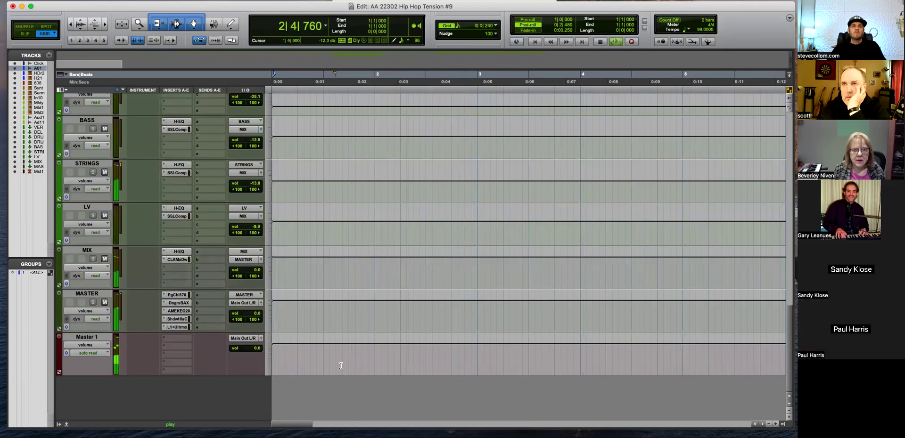
key("space")
key("super+bracketright")
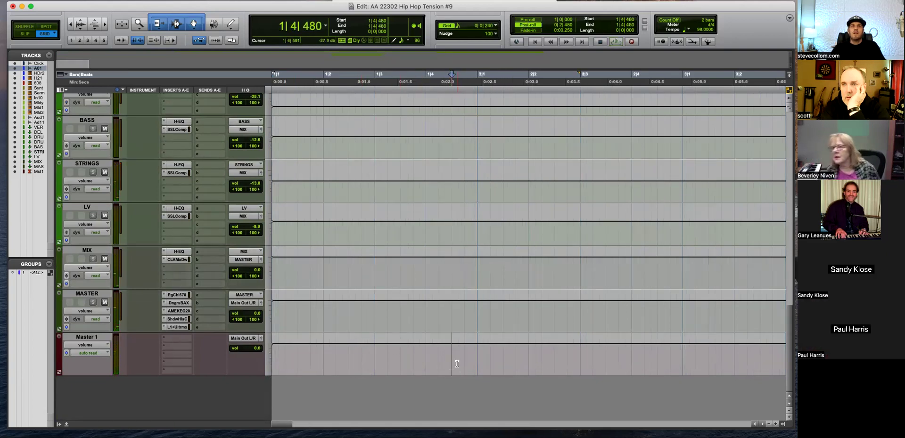
left_click(462, 27)
left_click(485, 34)
left_click(467, 27)
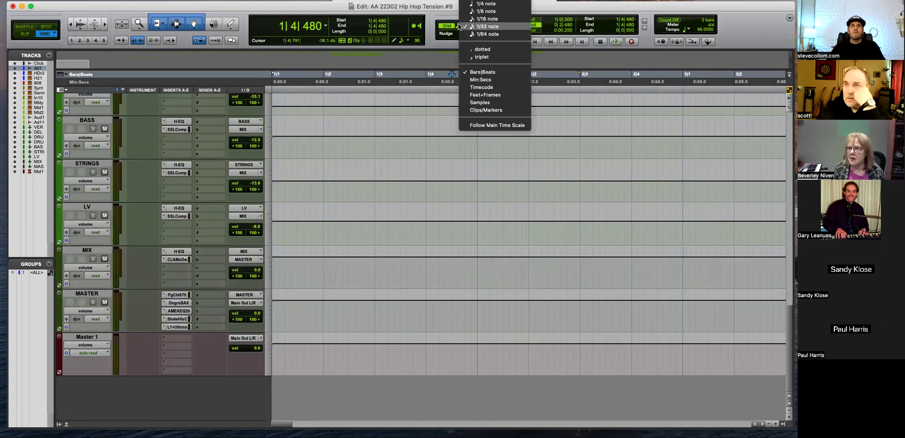
left_click(479, 19)
Audition playback from 1|4|480 and from 1|4|720 to find where the music should come in
left_click(413, 353)
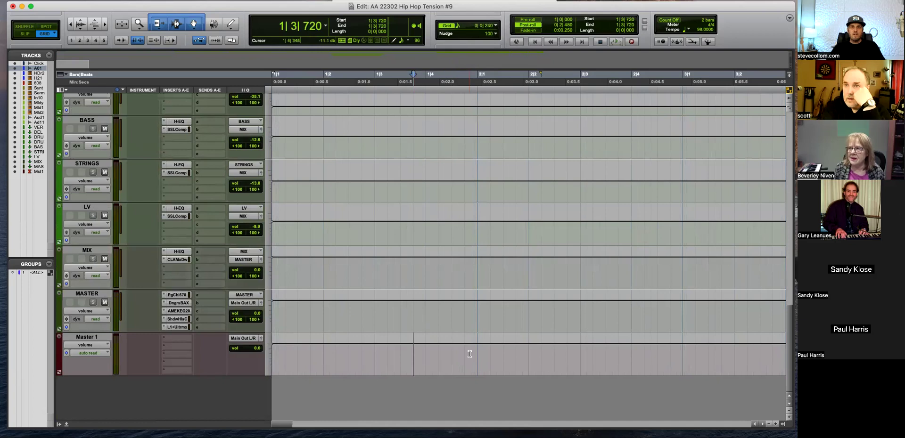
key("r")
key("t")
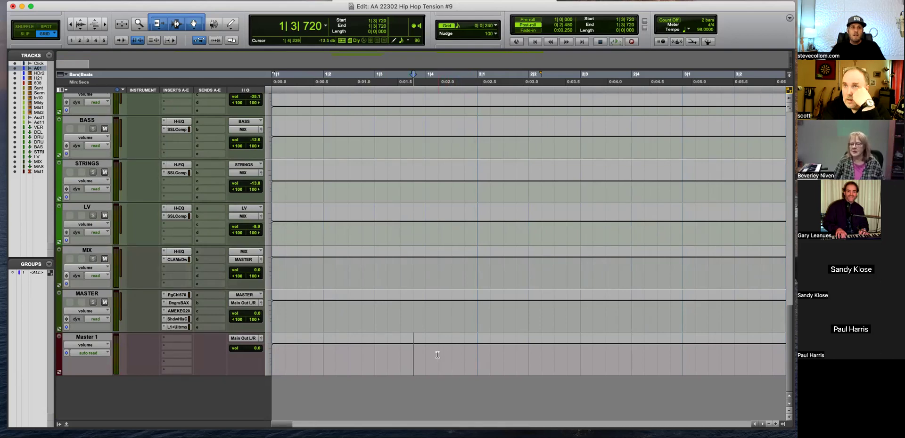
left_click(452, 355)
left_click(461, 356)
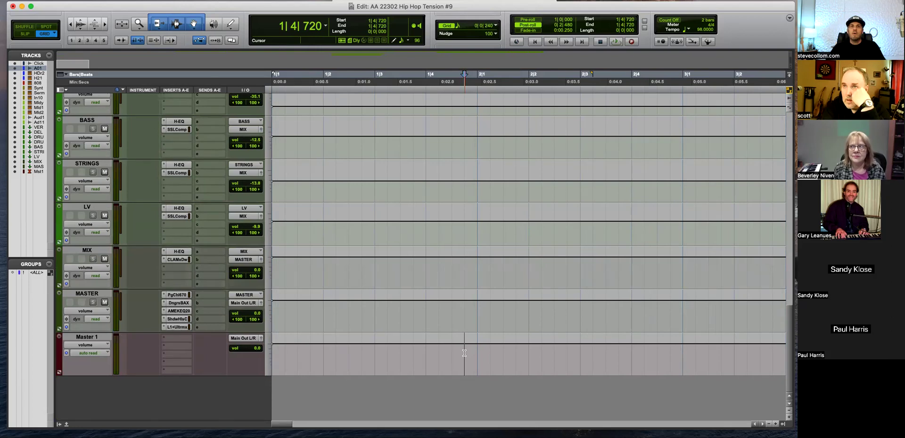
left_click(451, 354)
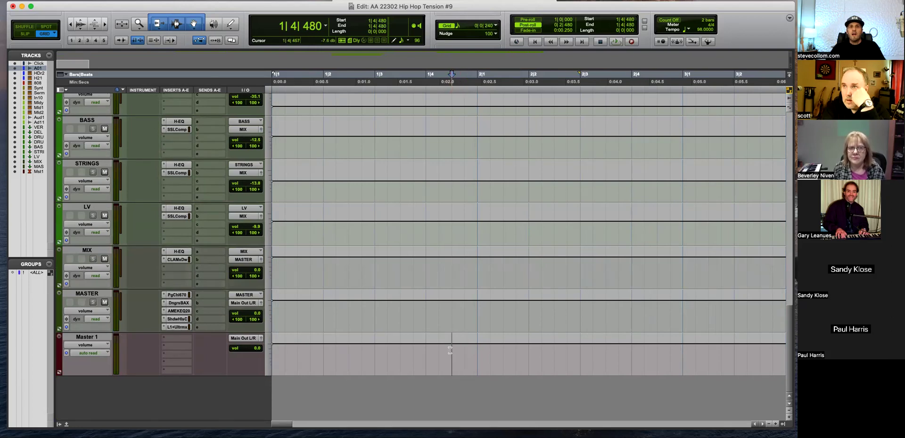
key("space")
left_click(464, 354)
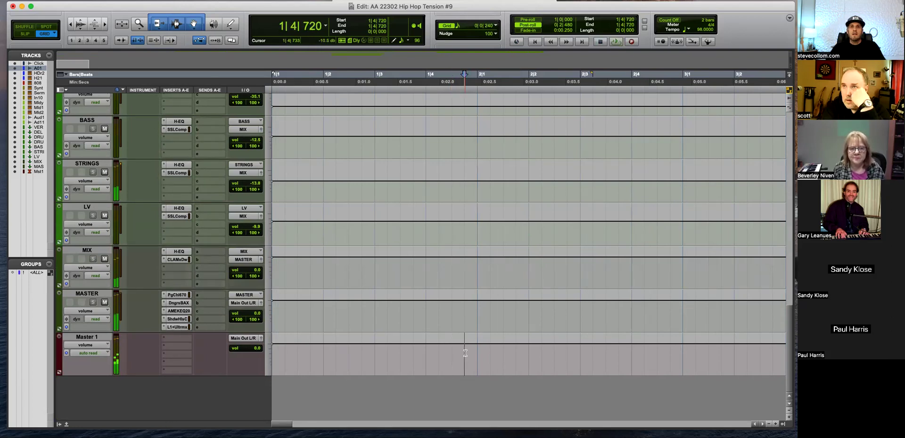
key("space")
key("space")
Drop Master 1's volume automation to its minimum from the session start to 1|4|720 and audition from 1|4|720
left_click_drag(465, 353, 284, 354)
left_click_drag(408, 339, 408, 374)
left_click_drag(465, 354, 466, 352)
left_click(463, 352)
left_click(462, 352)
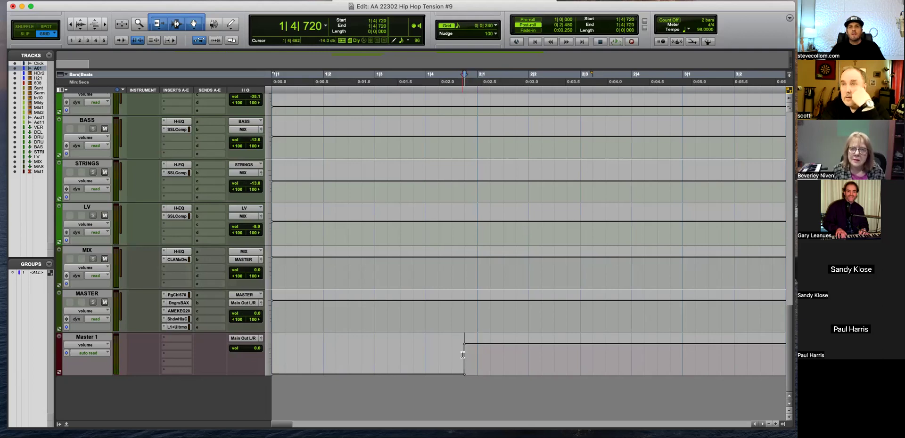
key("space")
key("space")
key("super+bracketleft")
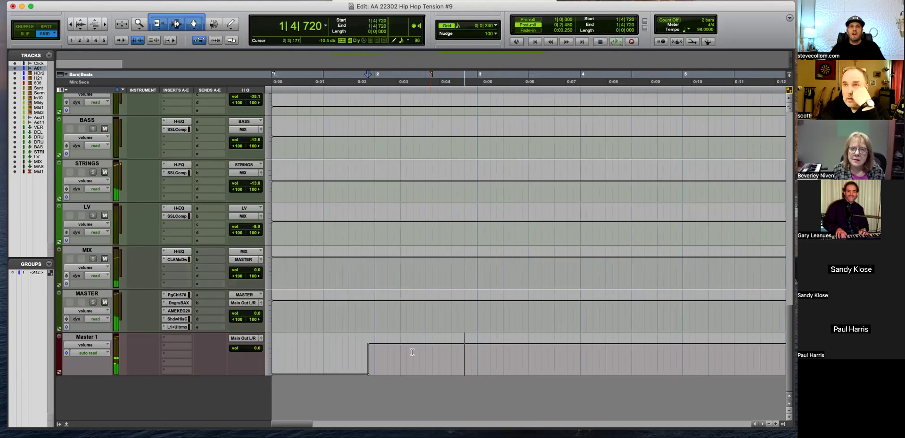
scroll(368, 330, "up", 10)
scroll(377, 316, "down", 10)
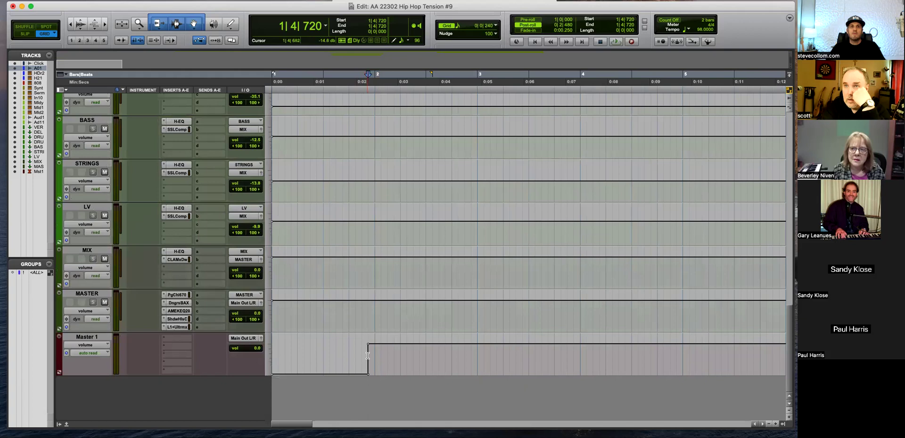
key("super+bracketleft")
key("super+bracketleft")
key("super+bracketleft")
key("super+bracketleft")
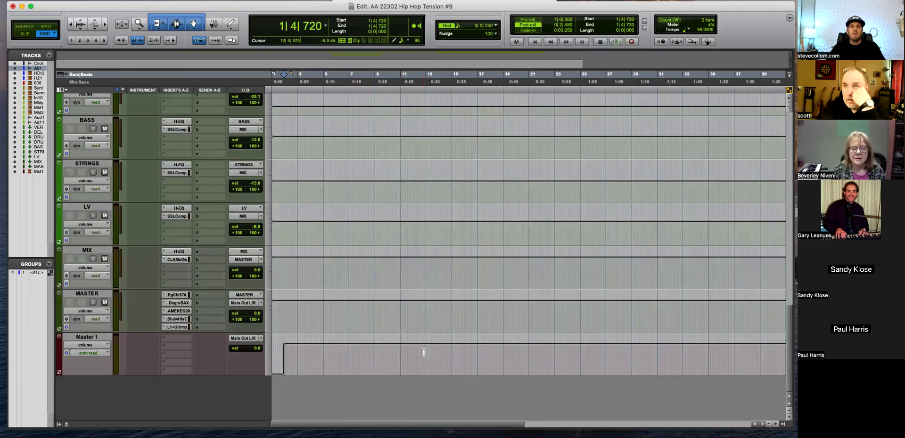
Lower the PuigChild 670 threshold on the MASTER track slightly while auditioning from 10|1|240
key("space")
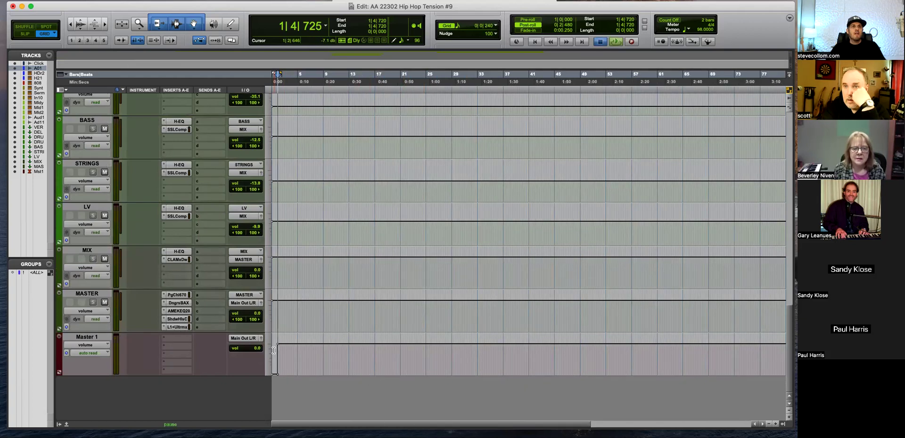
key("super+bracketright")
key("super+bracketright")
key("super+bracketright")
left_click(172, 297)
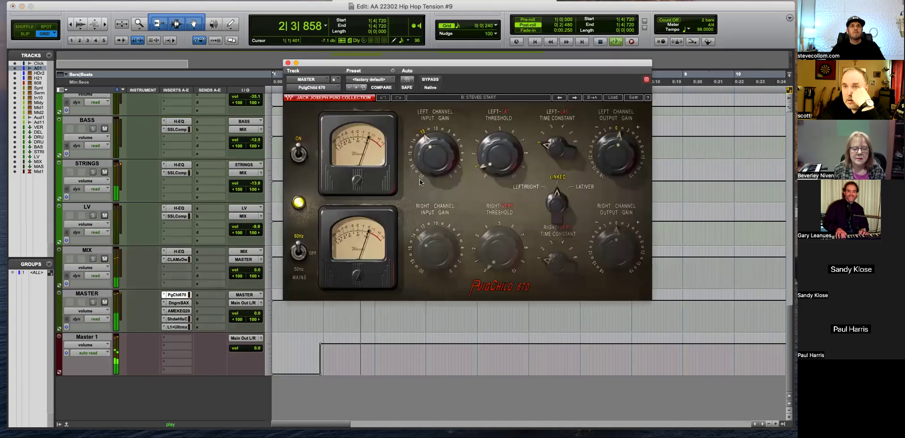
key("space")
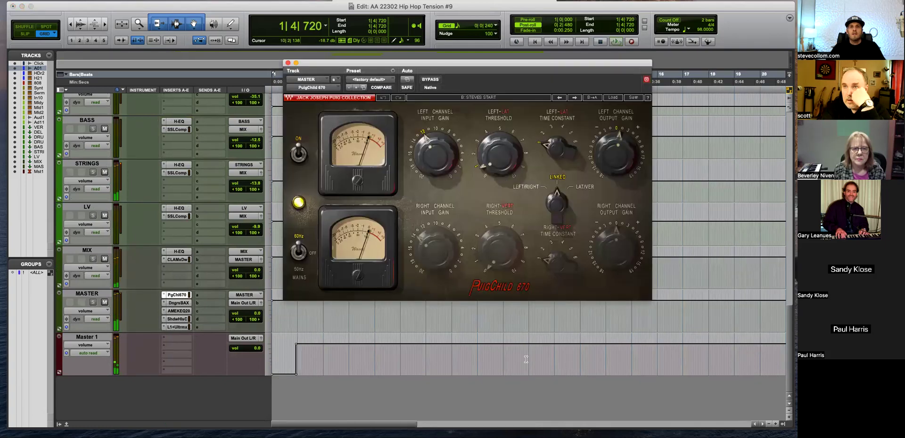
left_click(503, 358)
key("space")
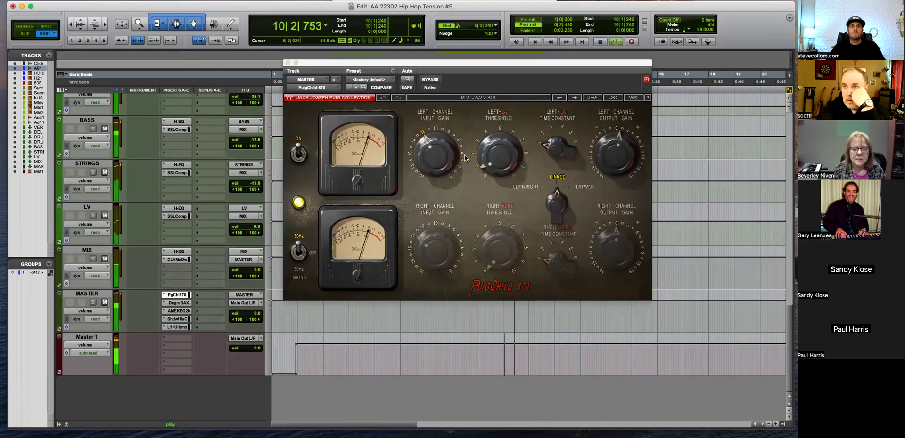
left_click(499, 153)
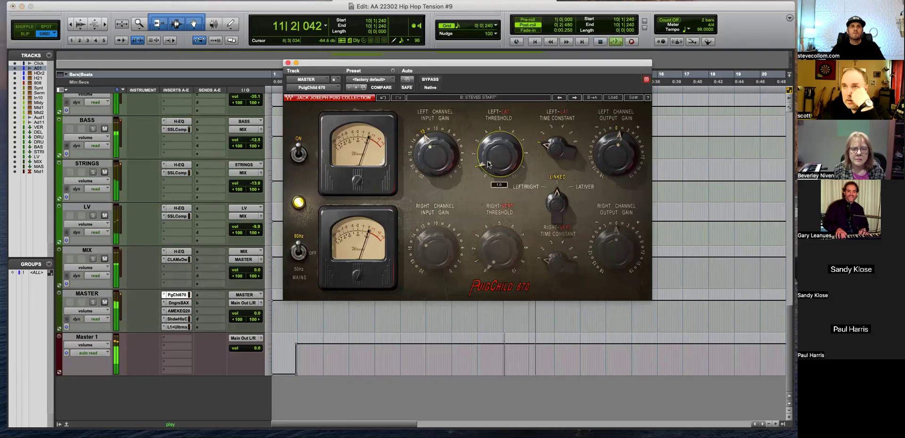
left_click_drag(500, 154, 499, 151)
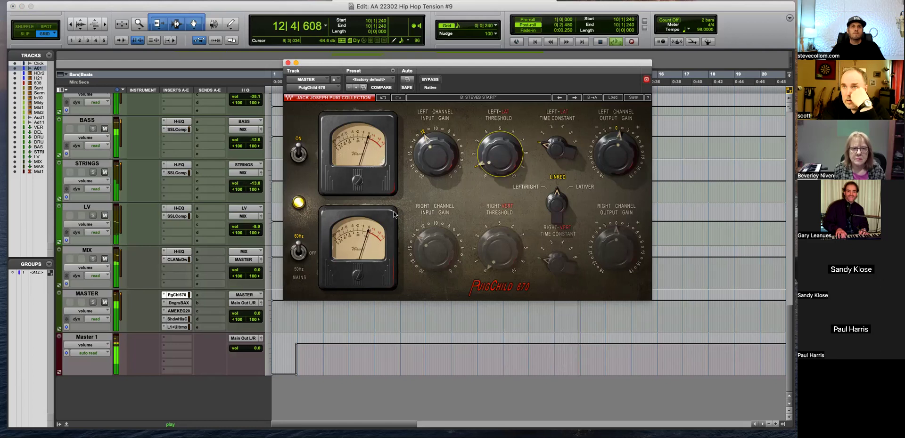
Raise the input level of the CLA MixDown insert on the MIX track slightly during playback
left_click(177, 259)
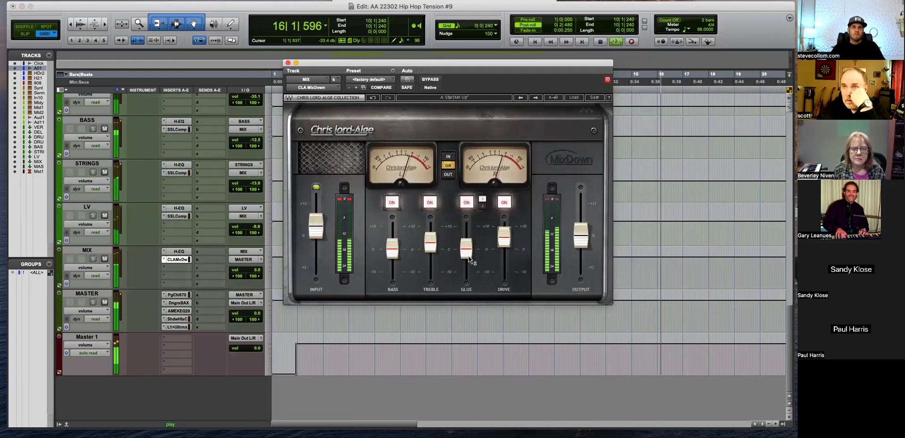
left_click_drag(317, 230, 317, 223)
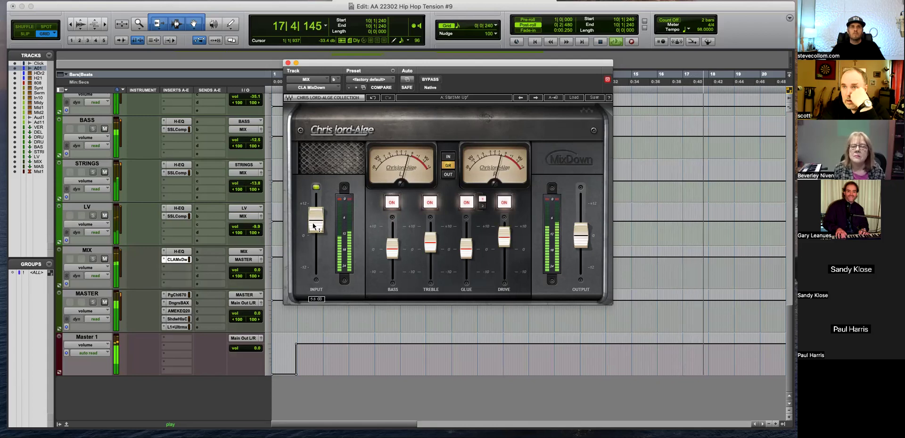
key("space")
left_click(288, 63)
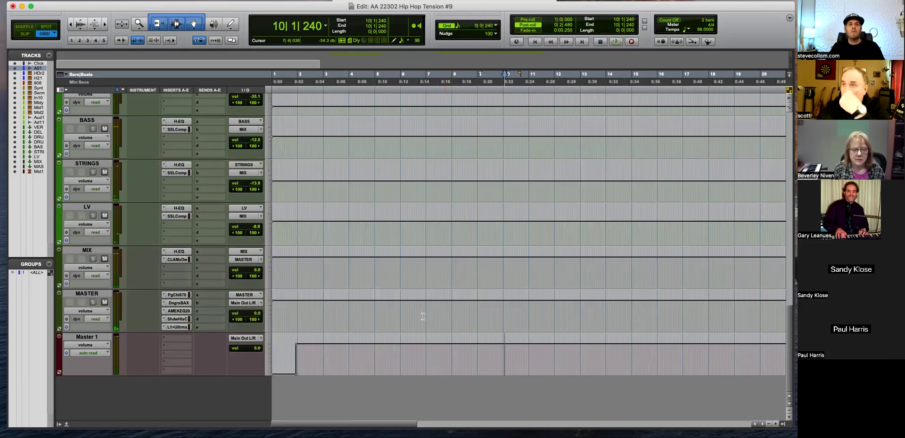
Check the CLA MixDown meters on the MIX track while auditioning from 10|1|240
left_click(178, 258)
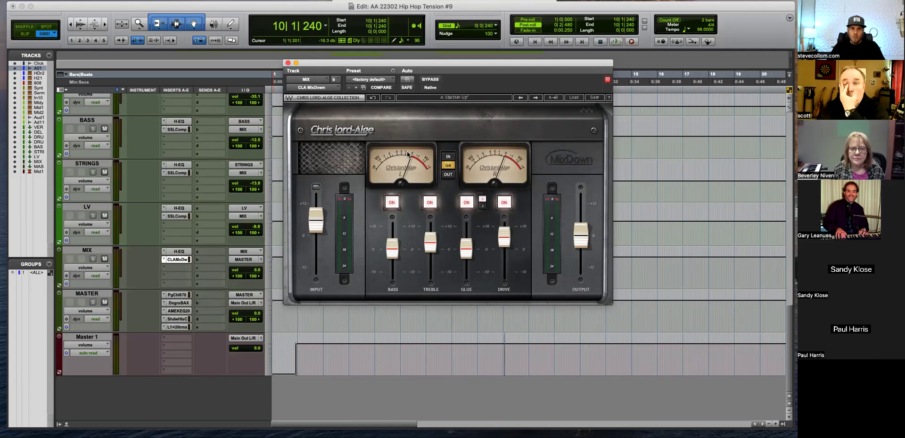
left_click_drag(440, 68, 444, 79)
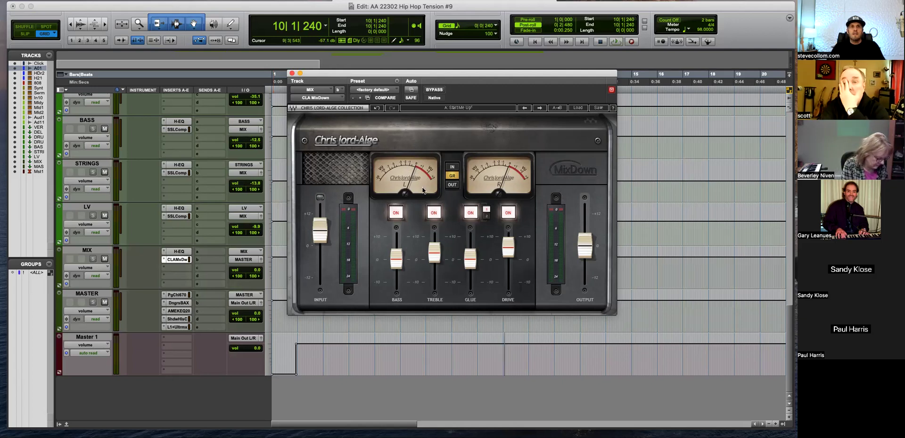
key("space")
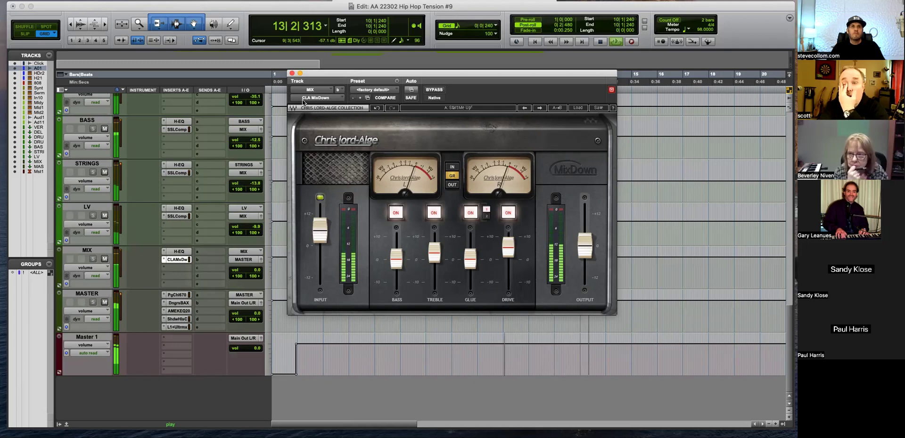
left_click(291, 73)
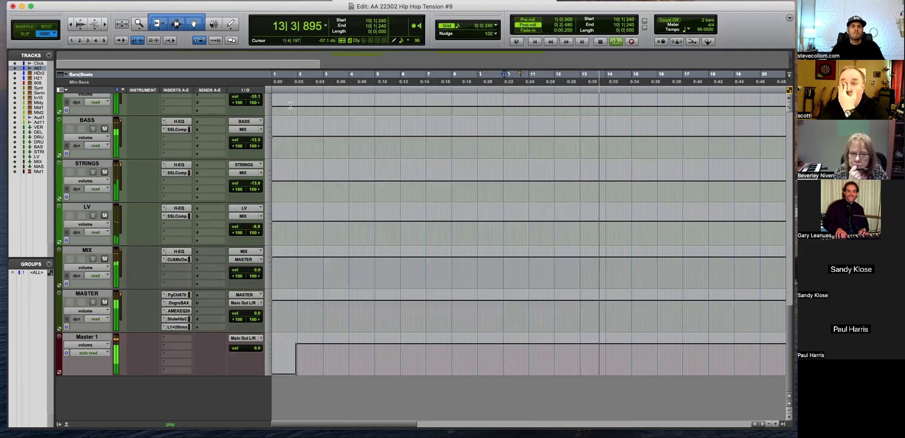
Set the mono maker of the AMEK EQ 200 on the MASTER track to 113 Hz
left_click(179, 303)
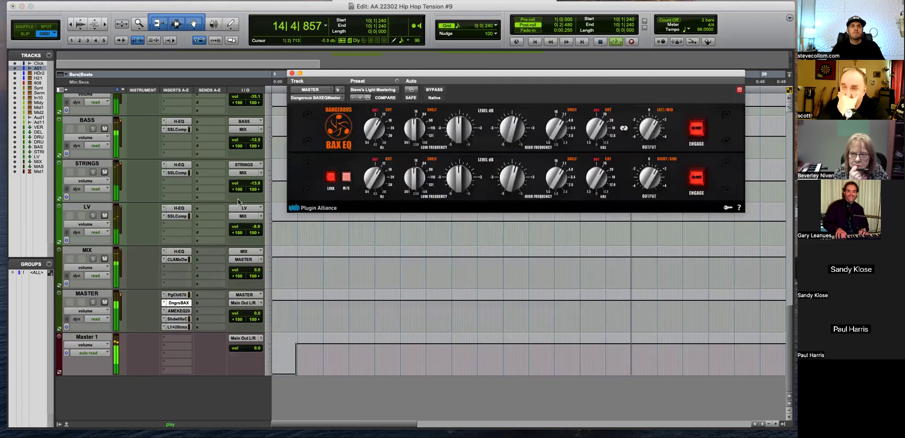
left_click(178, 311)
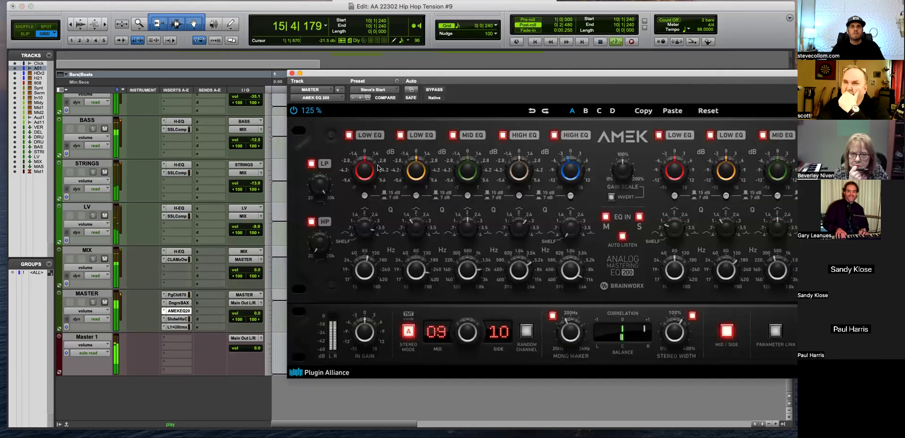
left_click_drag(431, 72, 223, 65)
left_click_drag(362, 329, 362, 334)
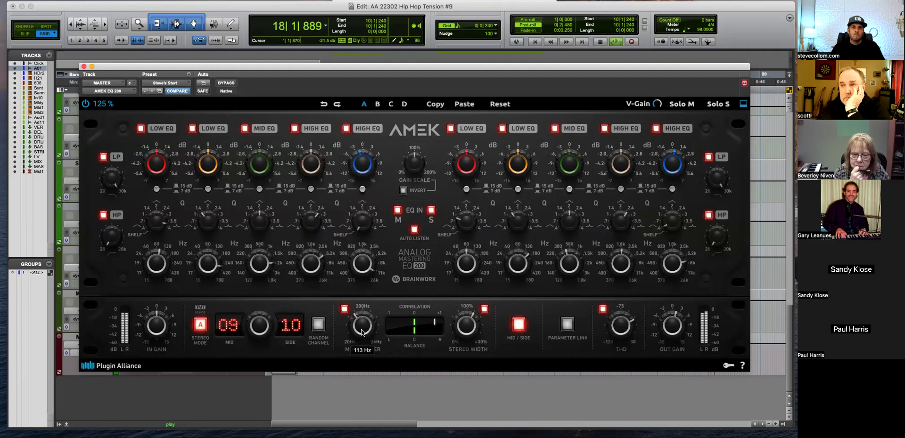
left_click(84, 67)
Turn down the optical threshold of the Shadow Hills mastering compressor on the MASTER track while auditioning from 10|1|240
left_click(176, 319)
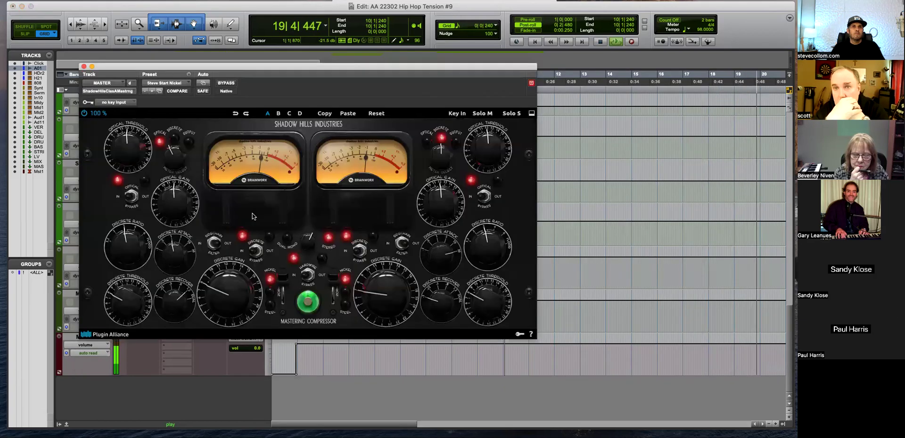
key("space")
left_click_drag(312, 68, 423, 88)
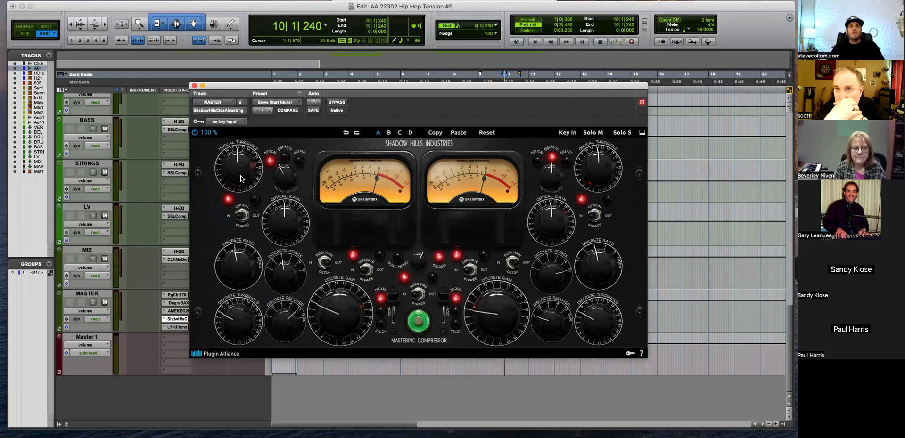
key("space")
left_click_drag(239, 172, 240, 189)
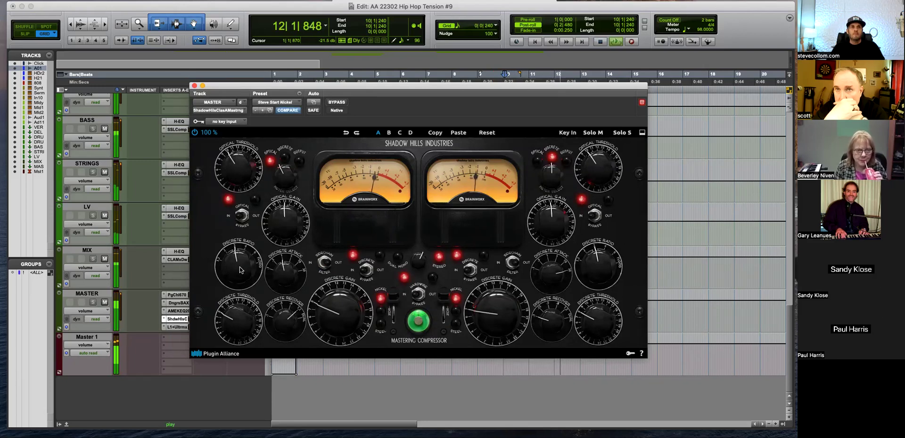
Try different discrete ratio and threshold settings on the compressor and set both transformer switches to their middle position
left_click_drag(240, 270, 238, 269)
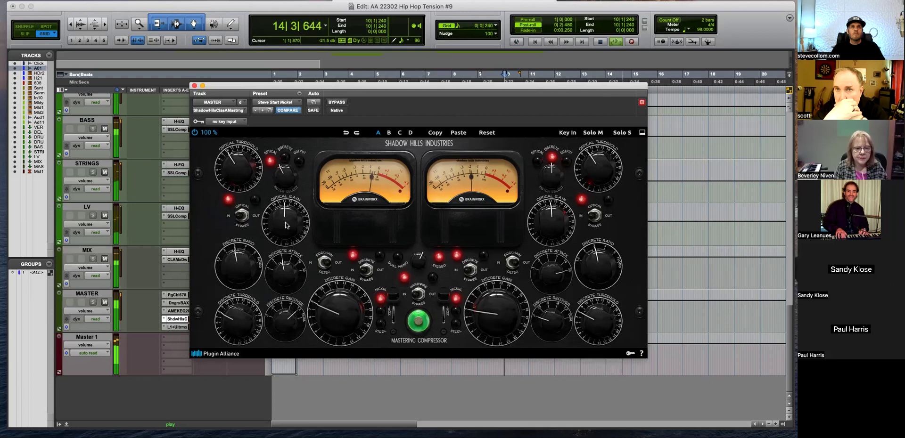
left_click_drag(237, 322, 242, 276)
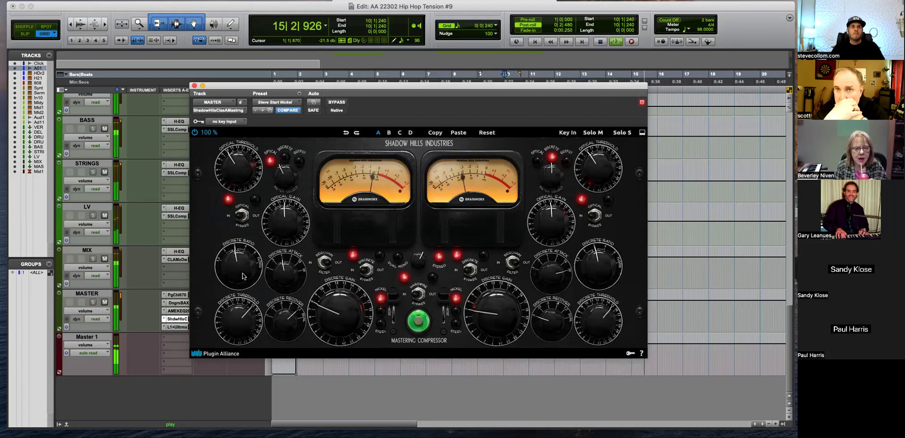
left_click_drag(237, 323, 234, 333)
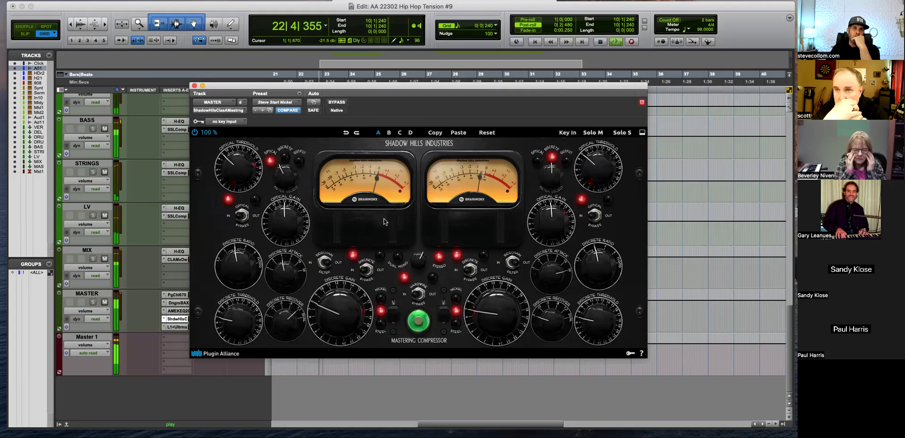
left_click(195, 85)
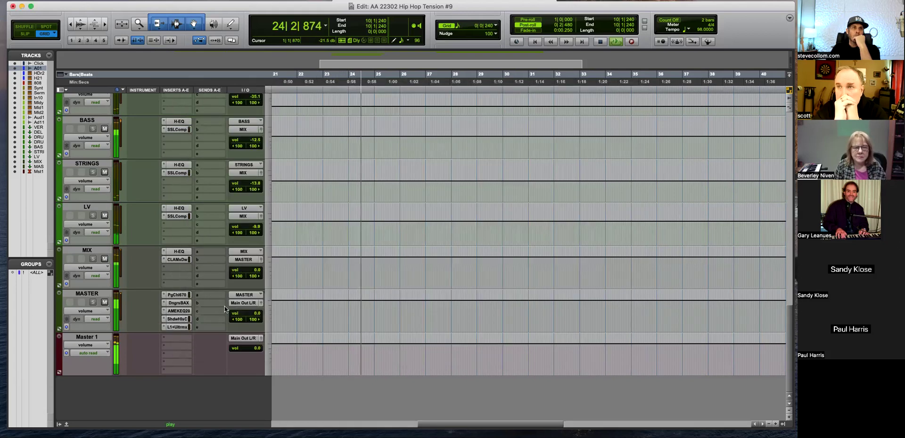
Reopen the Shadow Hills compressor and fine-tune its discrete threshold
left_click(177, 319)
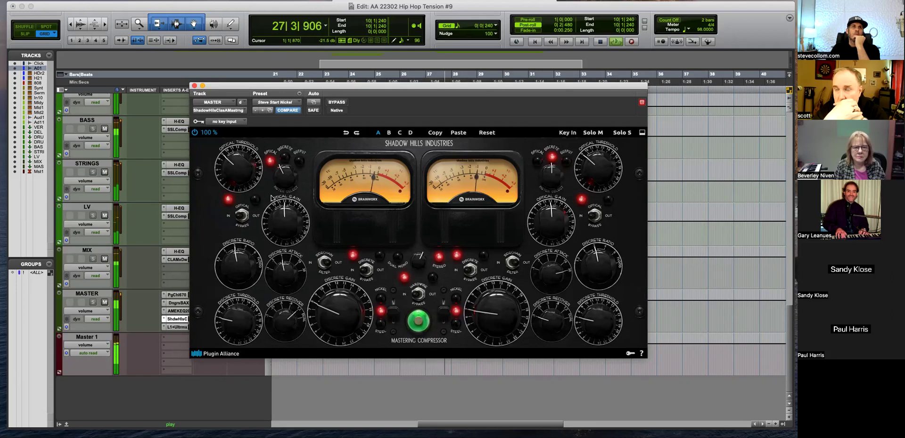
left_click_drag(237, 321, 237, 323)
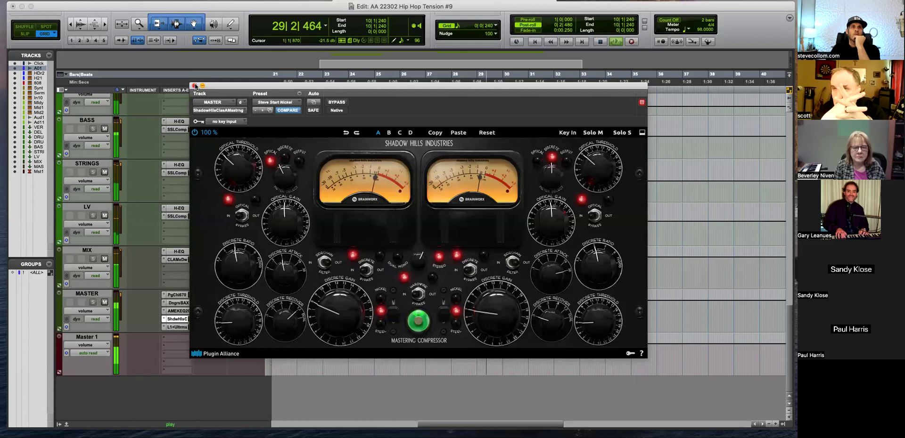
left_click(195, 87)
Set the L1 Ultramaximizer threshold on the MASTER track to -2.4
left_click(177, 327)
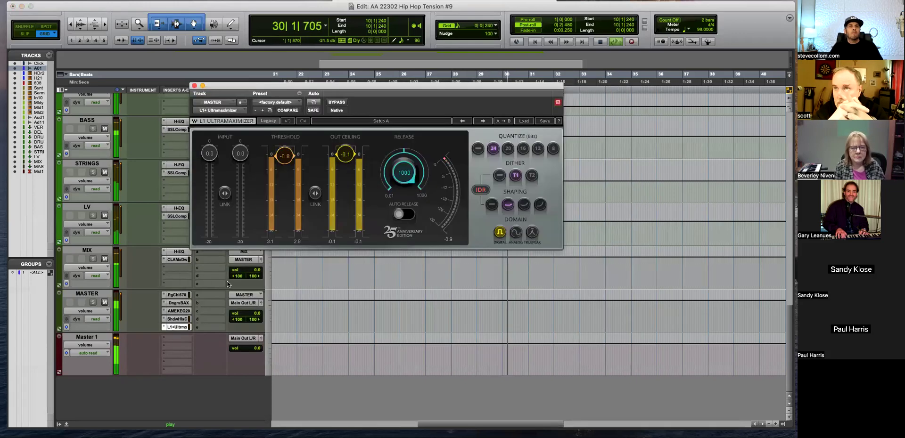
left_click_drag(284, 156, 284, 166)
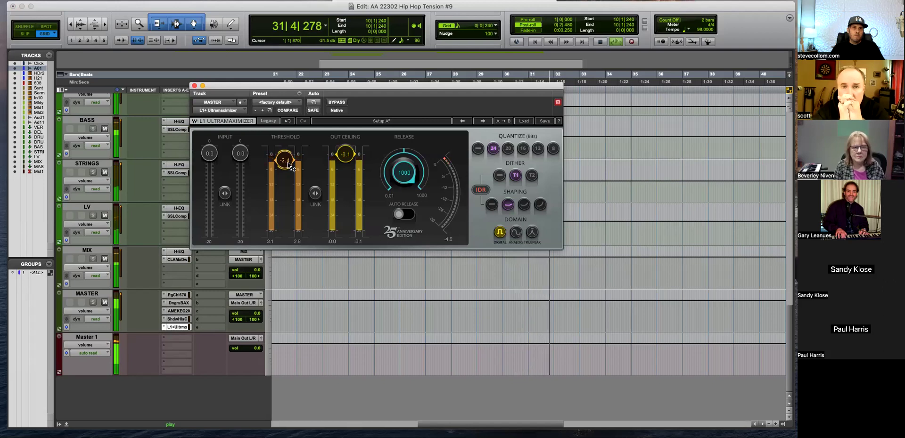
left_click_drag(326, 89, 502, 112)
key("space")
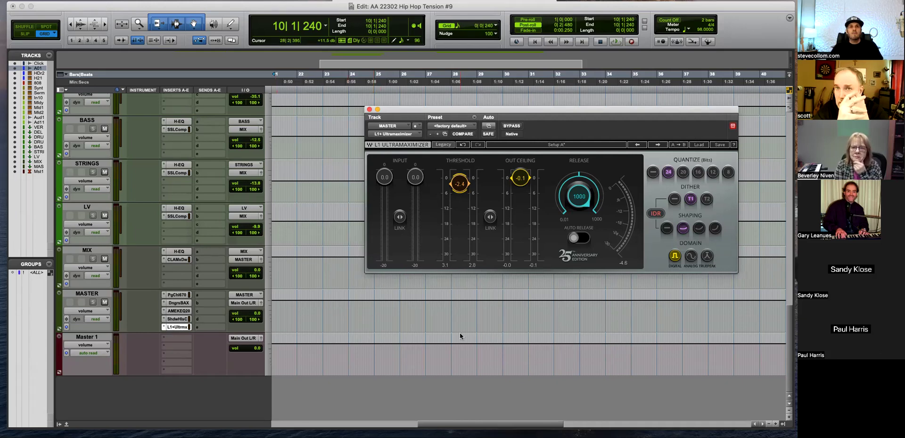
Place the cursor at 26|3|240 and audition the limited mix from there
left_click(428, 359)
left_click(424, 357)
left_click(415, 357)
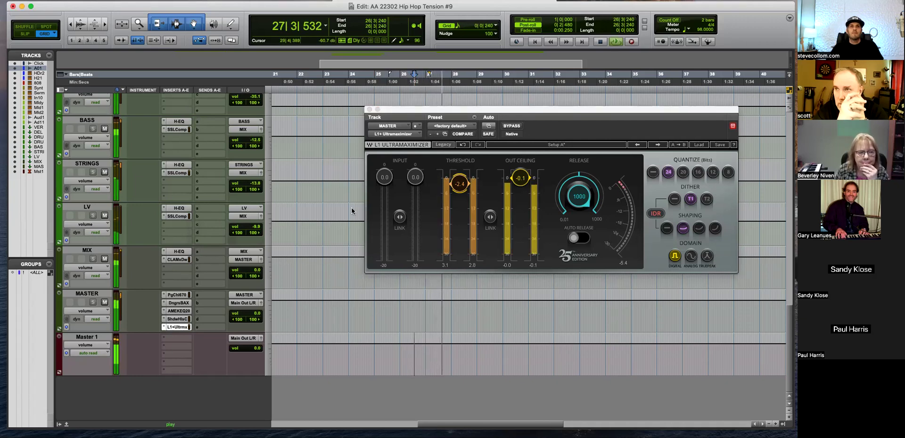
scroll(192, 228, "up", 5)
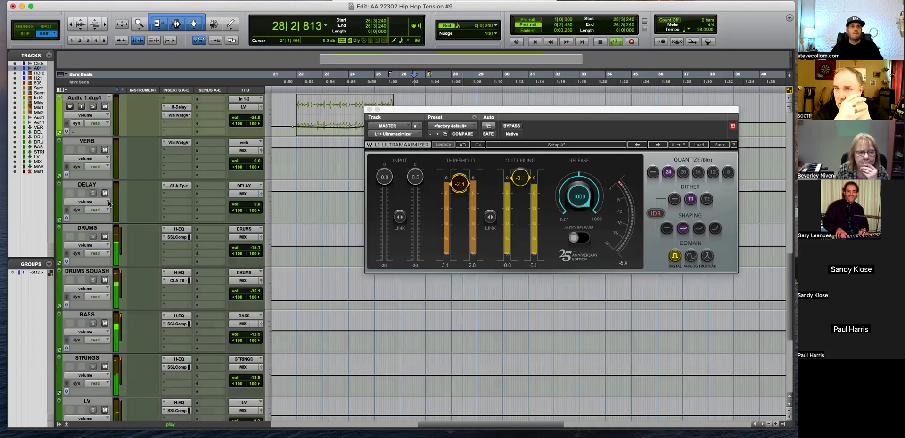
key("space")
Audition the mix from 26|3|240 with the DRUMS bus mute toggled to judge how hard it drives the limiter
left_click(105, 237)
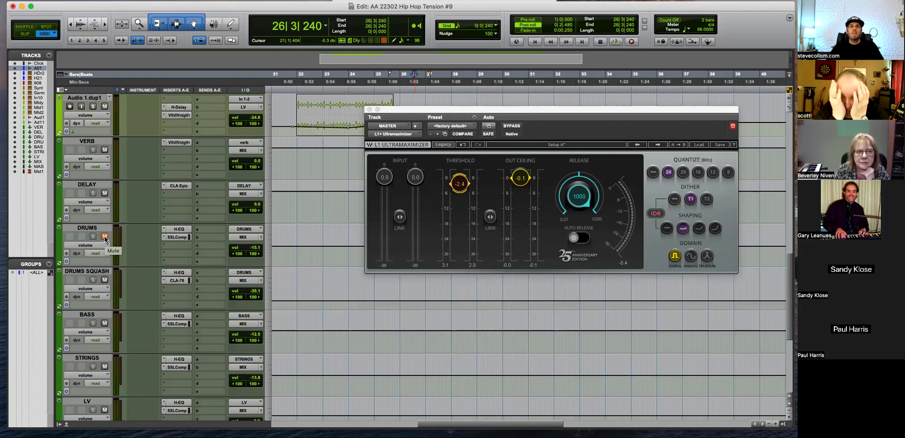
left_click(105, 237)
key("space")
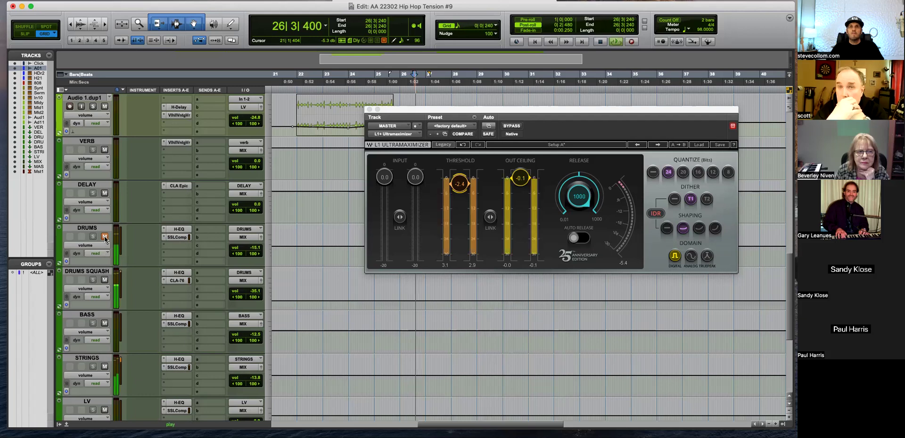
Compare the mix with the BASS bus muted, unmute it and replay from 26|3|240
left_click(105, 324)
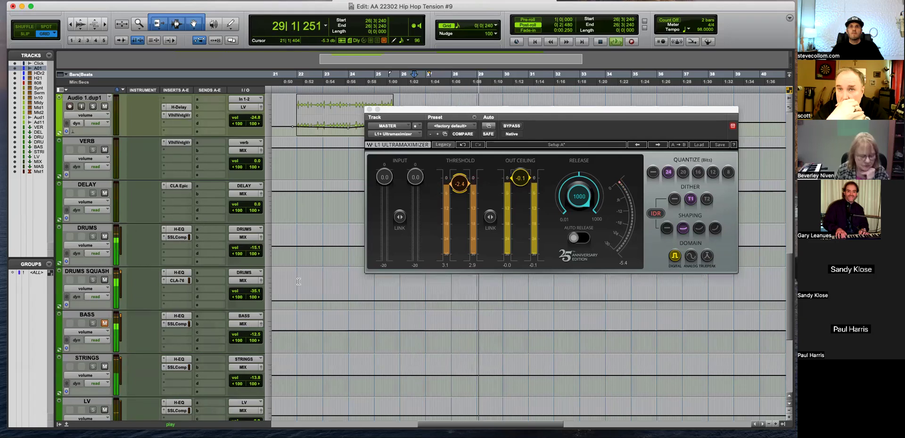
key("space")
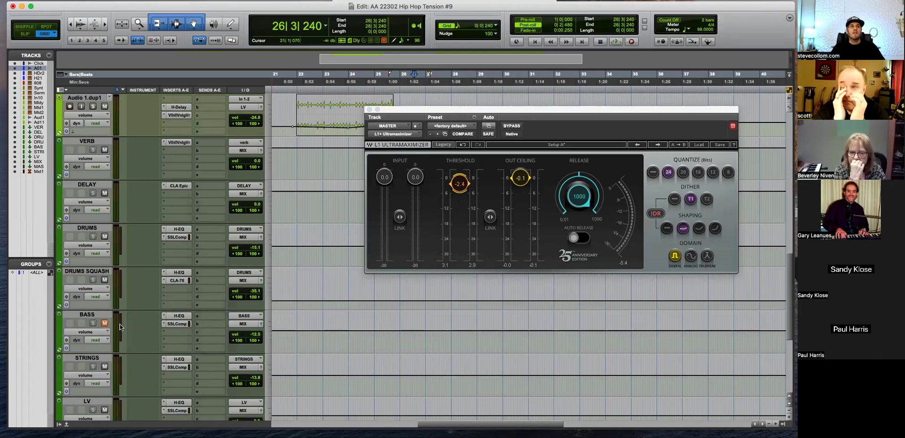
left_click(105, 324)
key("space")
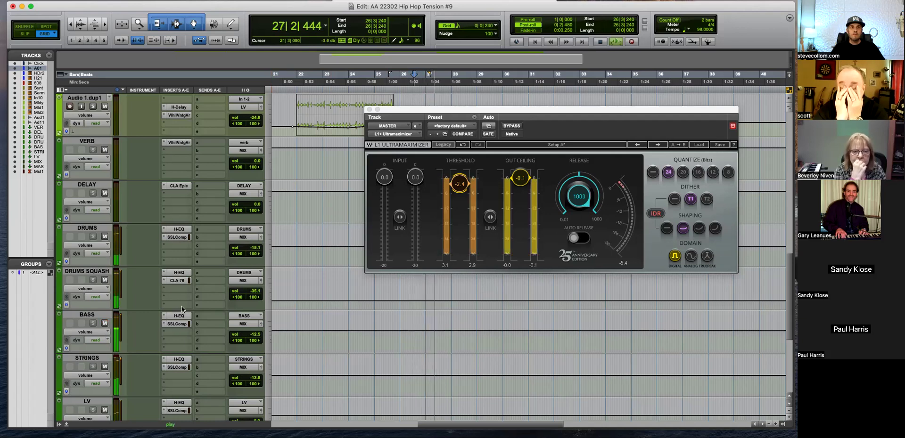
Set the high-pass frequency of the BASS track's H-EQ to 40 Hz while the mix plays
left_click(105, 324)
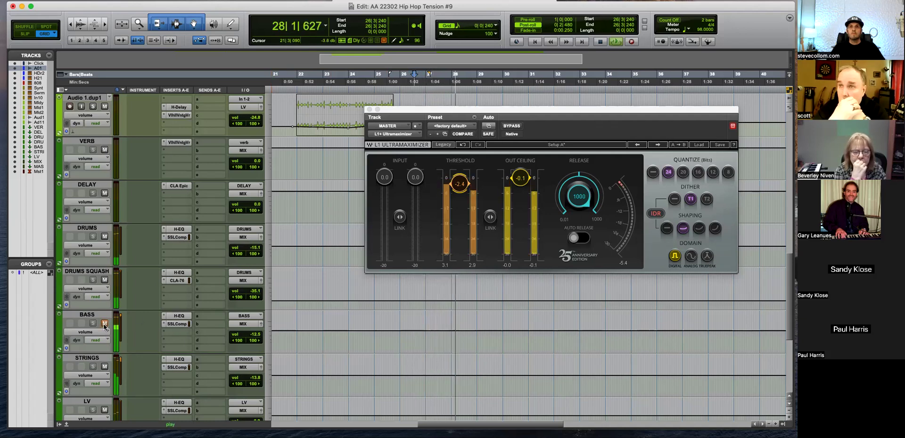
left_click(179, 315)
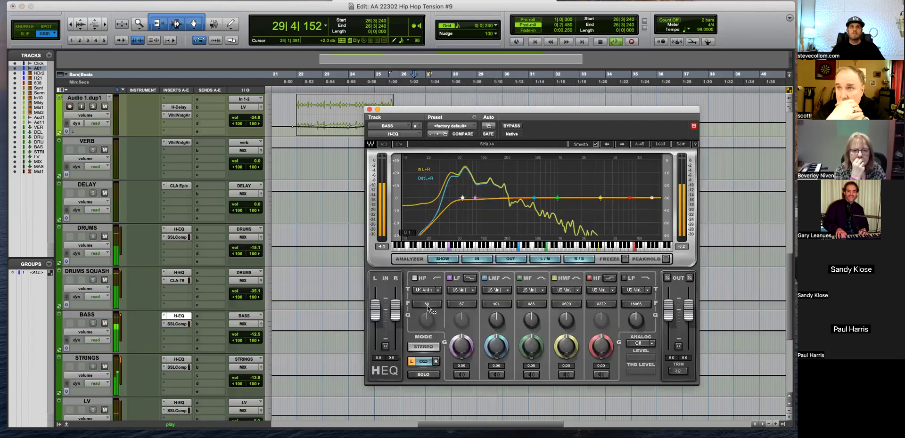
left_click_drag(426, 304, 426, 315)
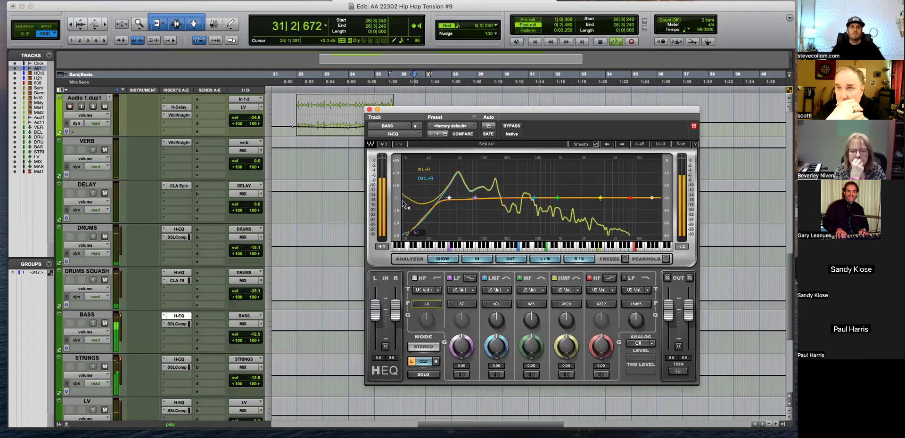
left_click(368, 109)
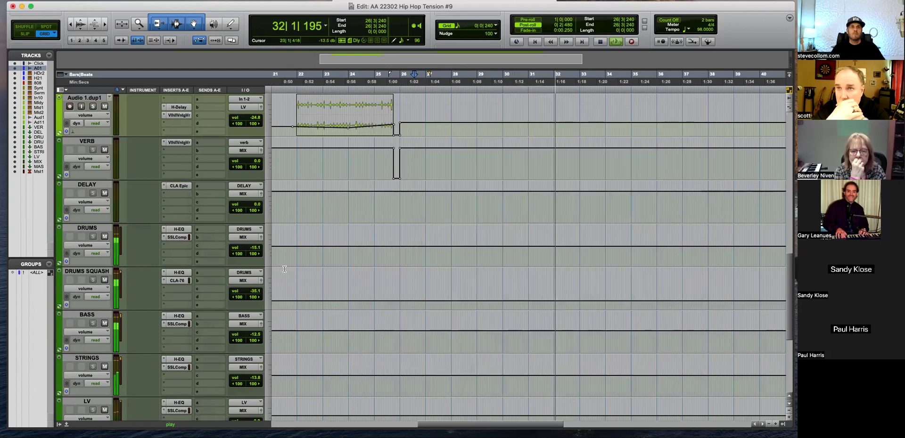
Fine-tune the threshold of the BASS track's SSLComp, close the compressor and stop playback
left_click(178, 324)
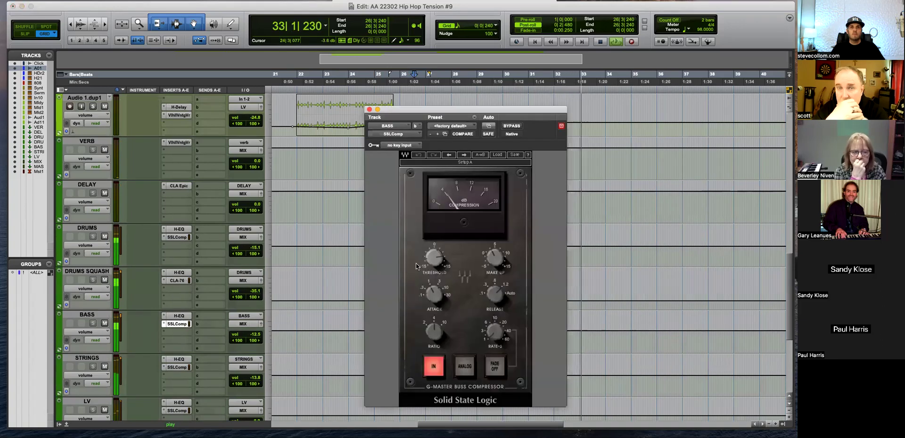
left_click_drag(434, 257, 438, 260)
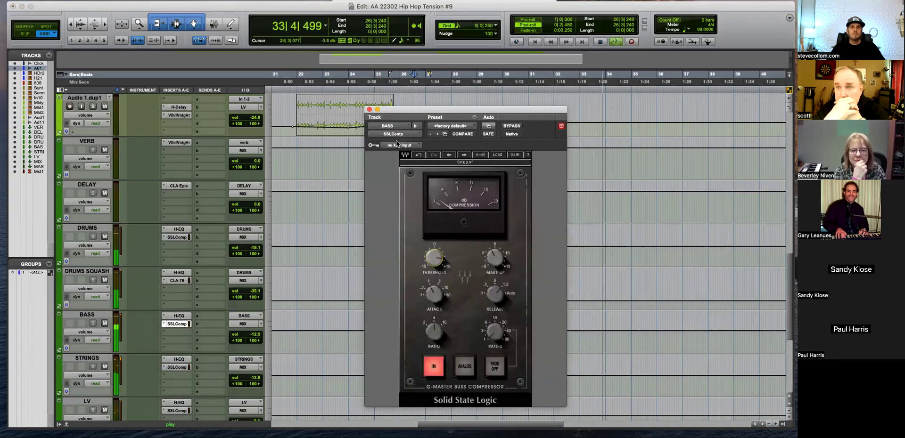
left_click(369, 109)
key("space")
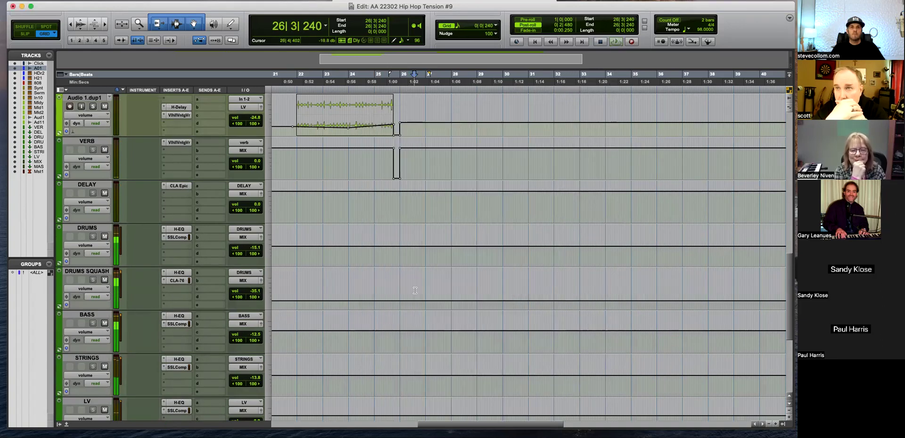
Change the high-pass filter of the BASS track's first H-EQ to UK Vintage 2 and set its frequency to about 48 Hz
left_click(179, 316)
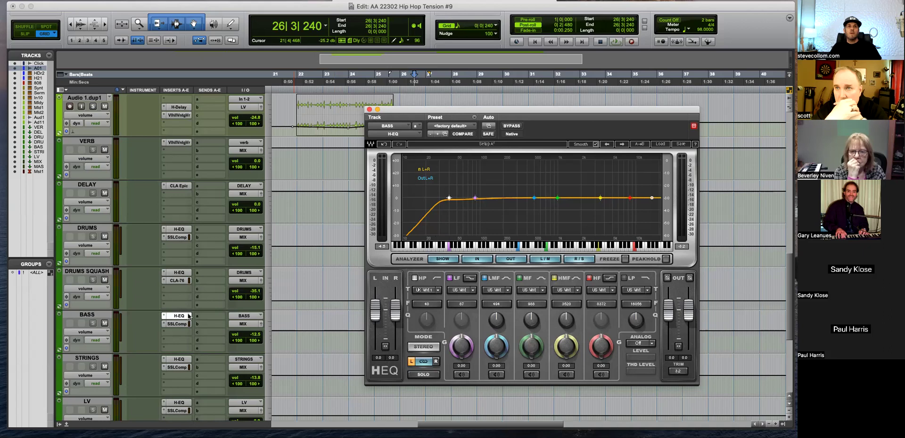
left_click(429, 290)
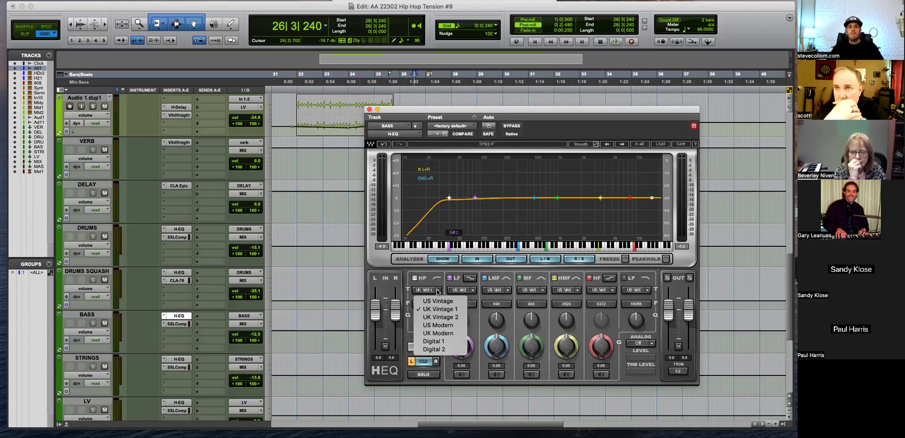
left_click(436, 319)
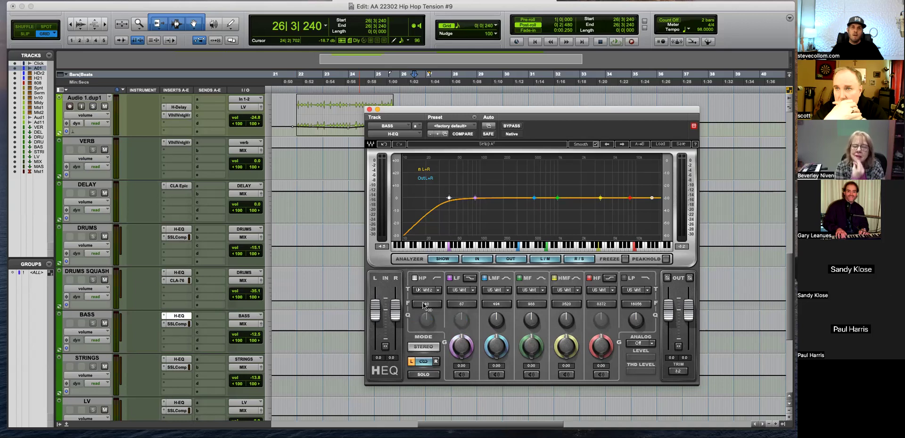
left_click_drag(427, 304, 426, 299)
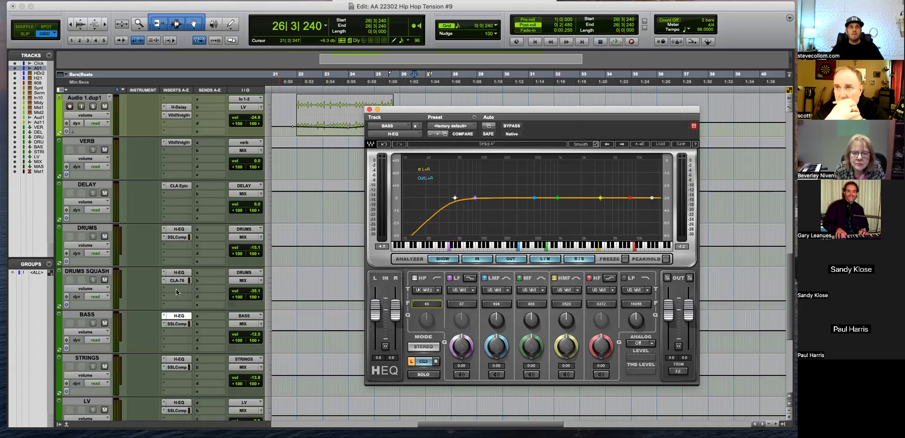
Copy the BASS track's H-EQ to the insert slot below SSLComp and reset the copy to its factory default
left_click(177, 324)
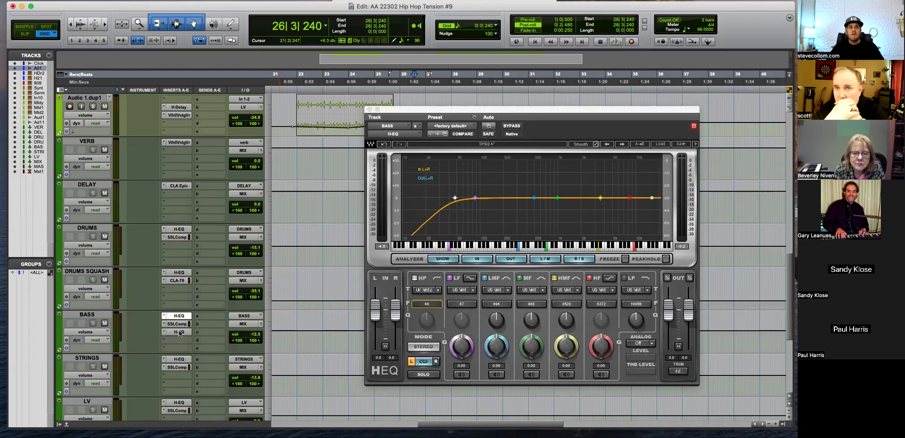
left_click(179, 331)
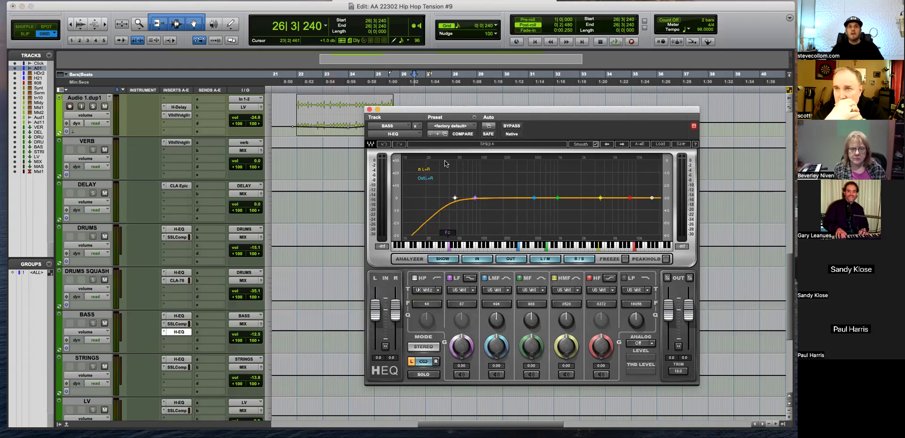
left_click(456, 127)
left_click(458, 127)
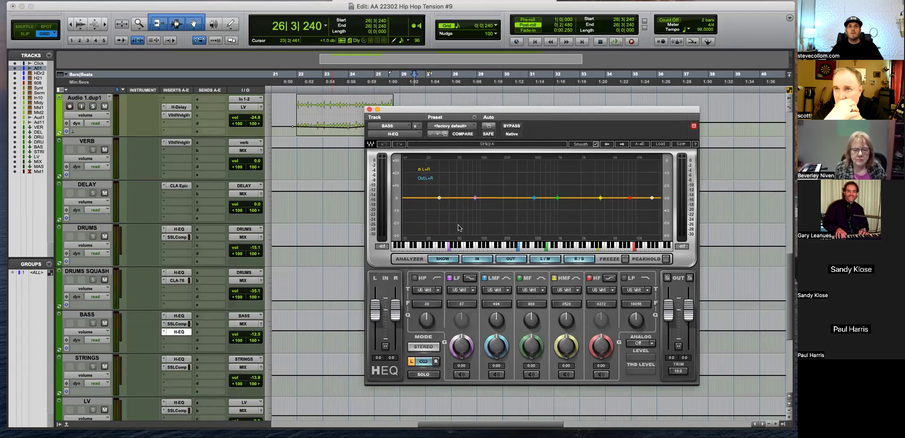
Set the second BASS H-EQ's LF band to a bell at 47 Hz with roughly 8 dB of cut and play the mix
left_click_drag(475, 198, 455, 198)
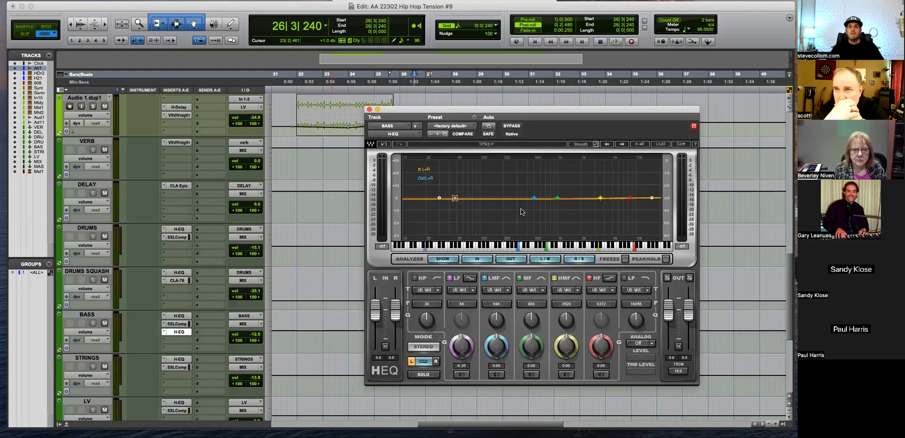
left_click(468, 278)
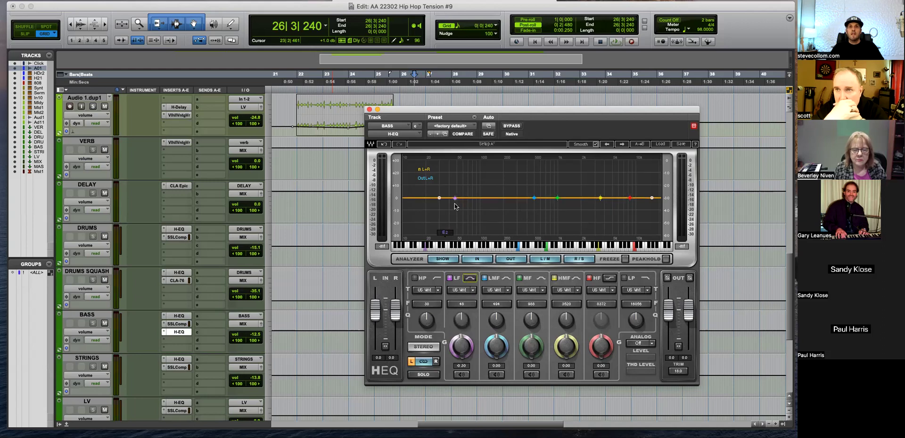
left_click_drag(455, 198, 454, 208)
key("space")
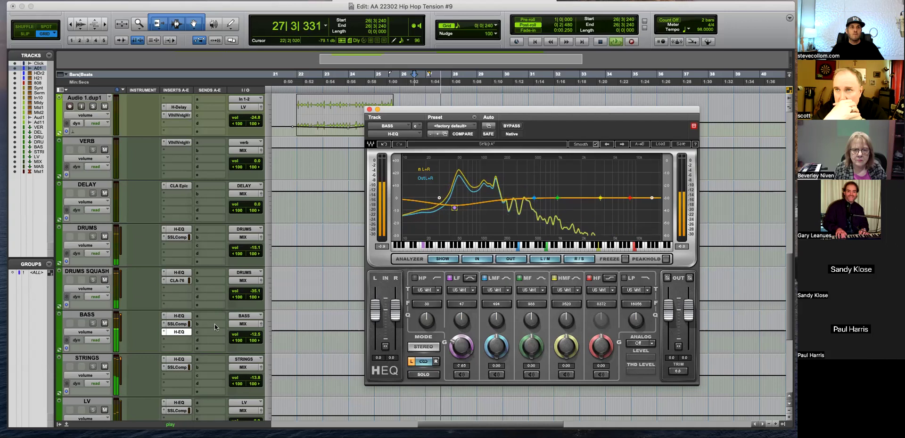
Compare the playing mix with each of the two BASS H-EQs bypassed and active
left_click(177, 330, "super")
left_click(177, 330)
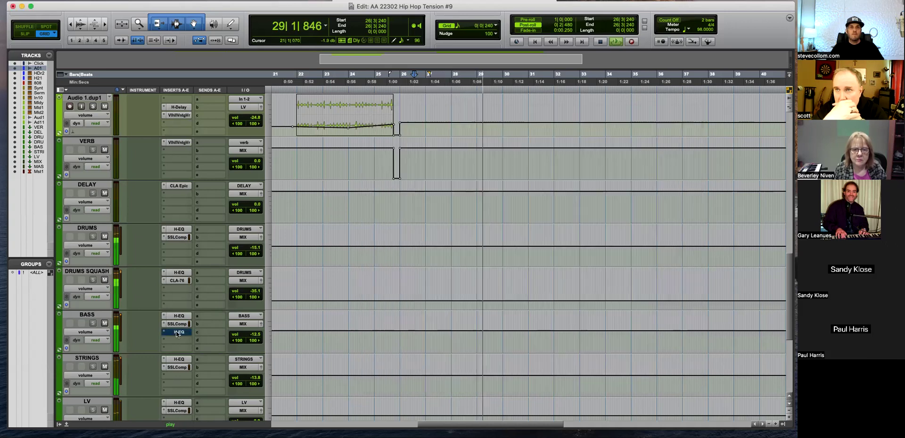
left_click(179, 316)
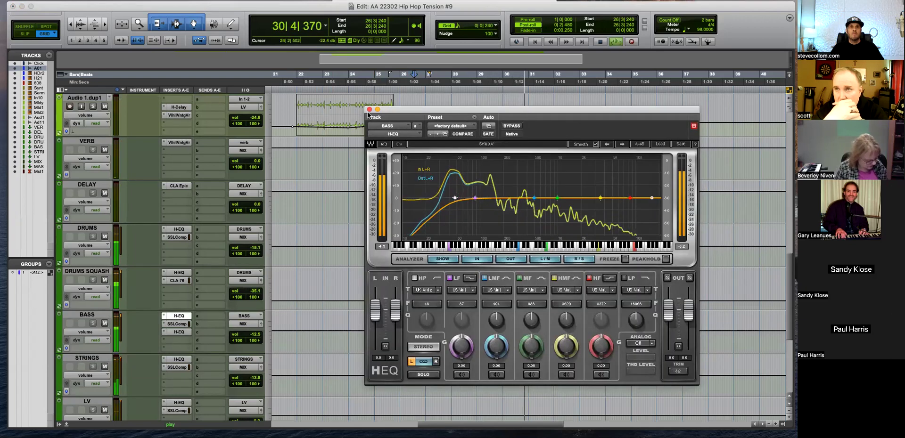
key("super+w")
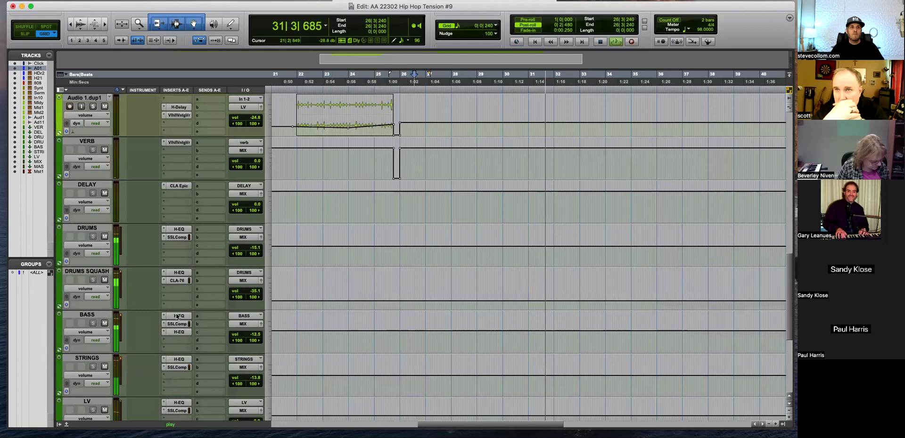
key("ctrl+alt+super+w")
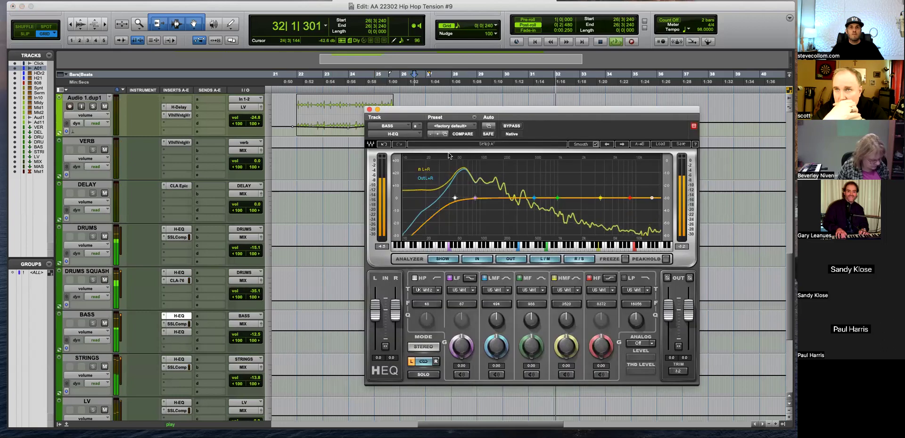
left_click(511, 126)
left_click(511, 127)
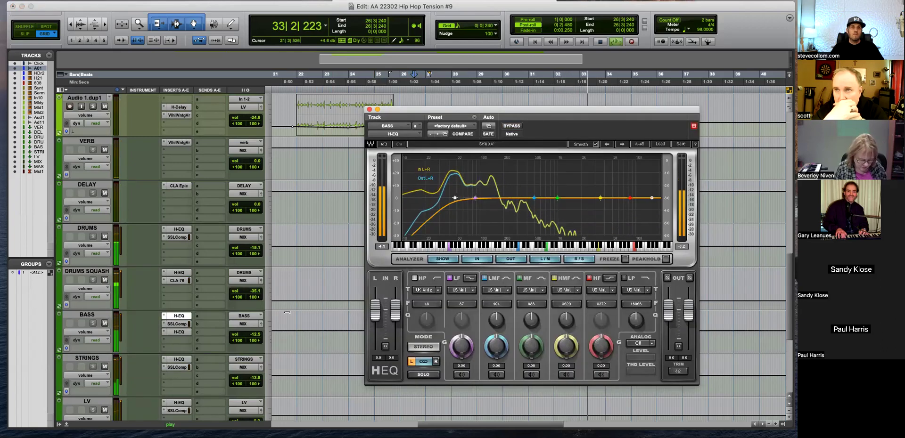
Adjust the attack of the BASS track's SSLComp during playback and close the compressor
left_click(177, 324)
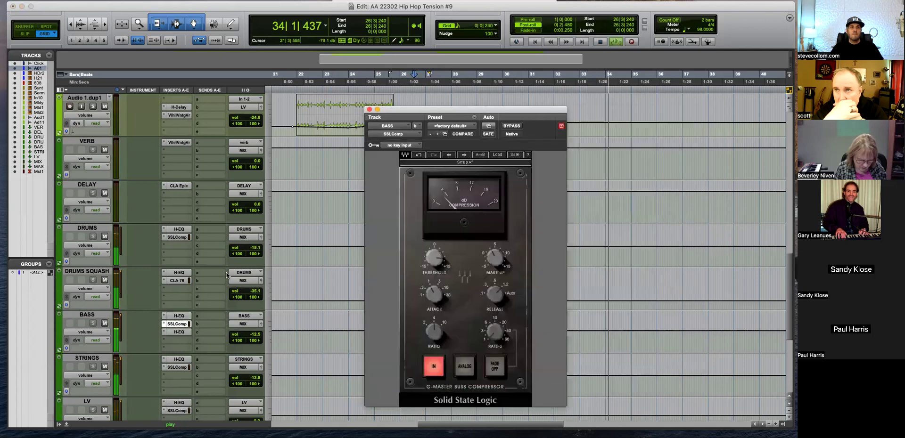
mouse_move(432, 294)
left_click_drag(432, 293, 433, 289)
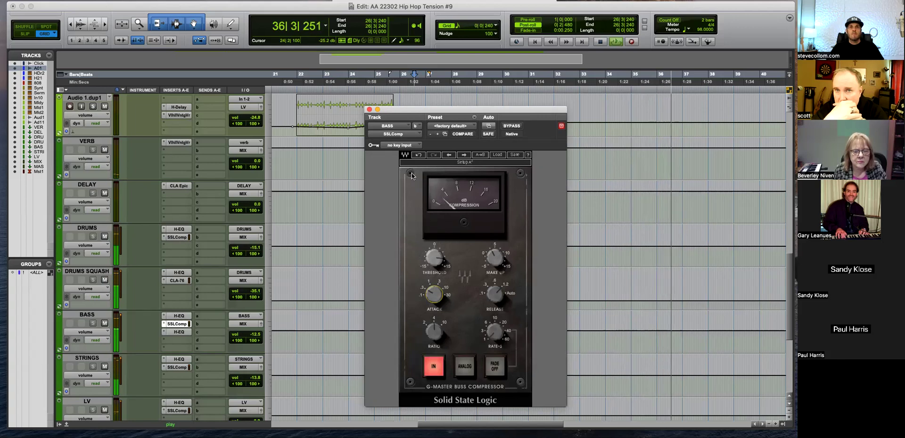
left_click(369, 110)
Select 31|1|720 to 38|4|240 and audition it while watching the L1 Ultramaximizer on the MASTER track
scroll(558, 236, "down", 1)
left_click_drag(530, 202, 629, 203)
scroll(189, 341, "down", 1)
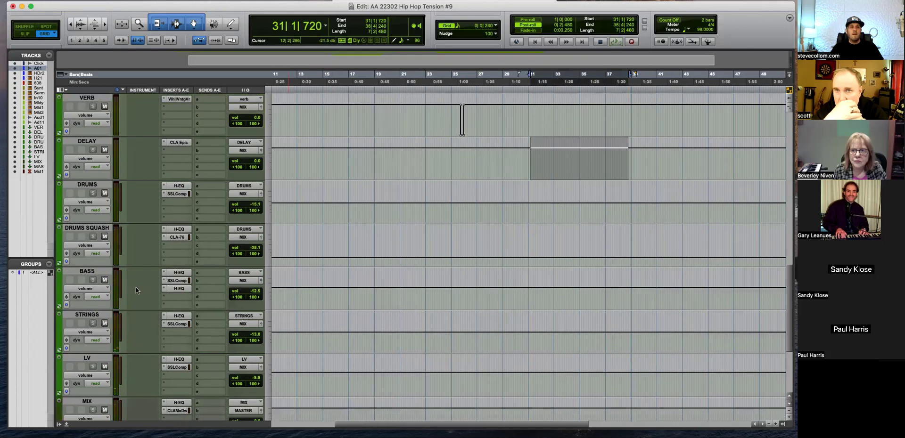
scroll(143, 311, "down", 3)
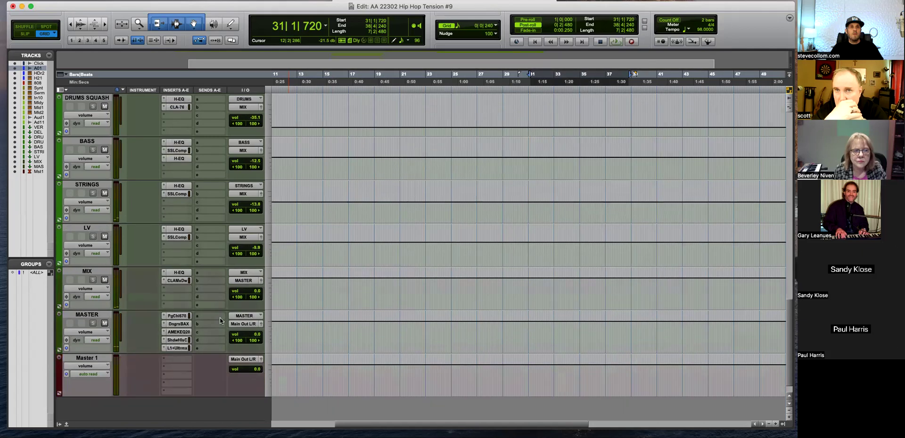
left_click(180, 346)
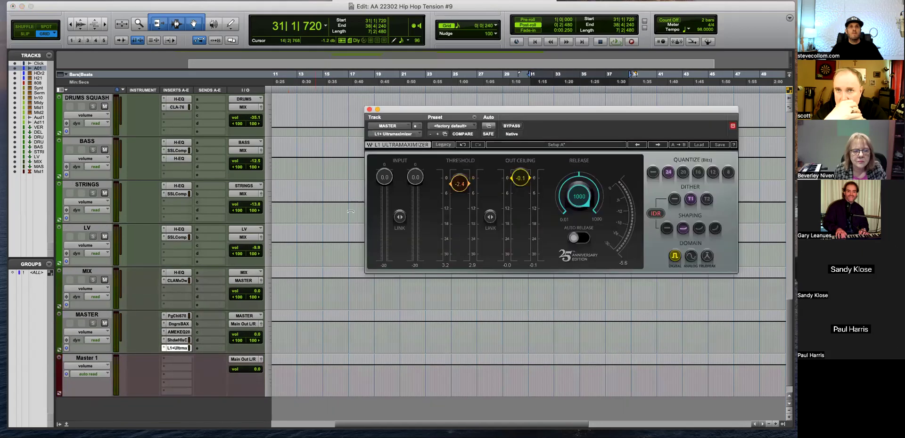
left_click_drag(511, 111, 462, 201)
key("space")
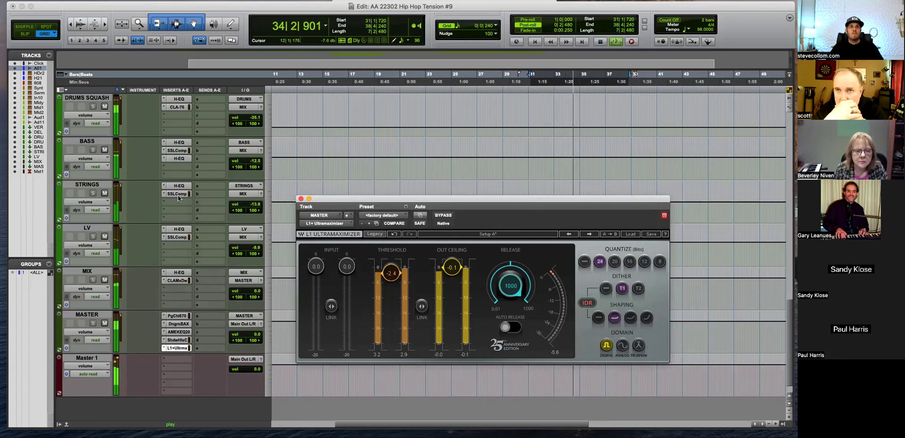
Compare how the limiter reacts with the BASS track's H-EQs active and bypassed, replaying the selection from 31|1|720
left_click(179, 143)
key("space")
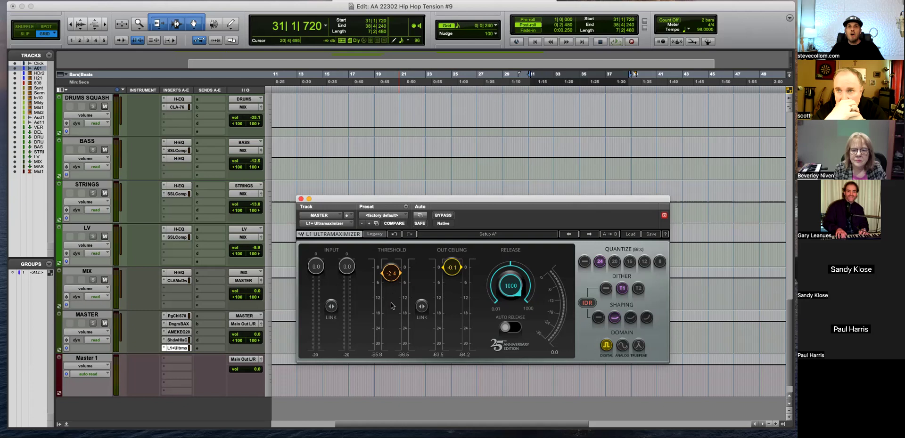
key("space")
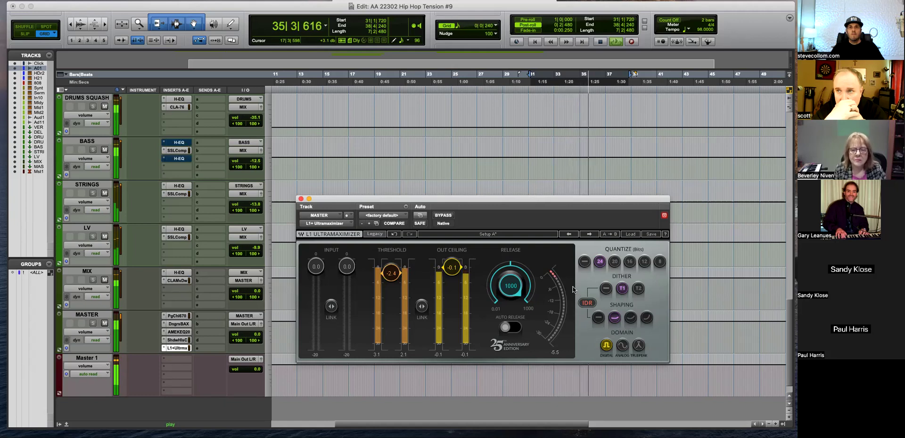
Deepen the LF cut slightly at 48 Hz in the BASS track's second H-EQ, stop playback and close it
left_click(179, 159)
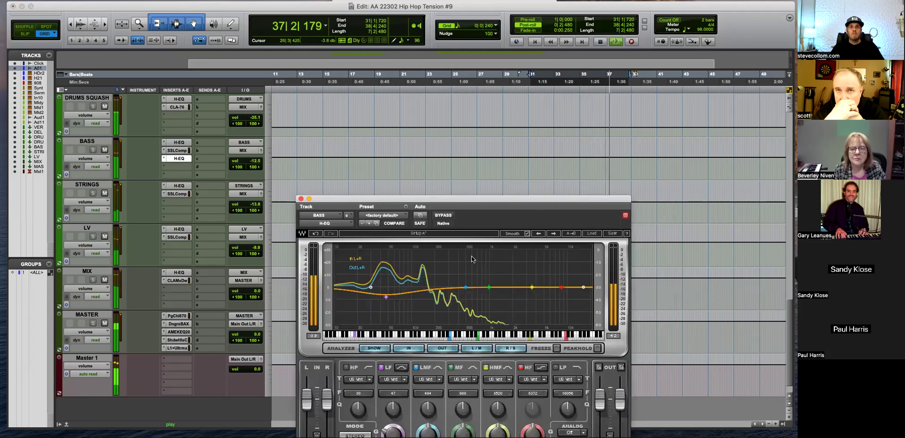
left_click_drag(391, 301, 391, 302)
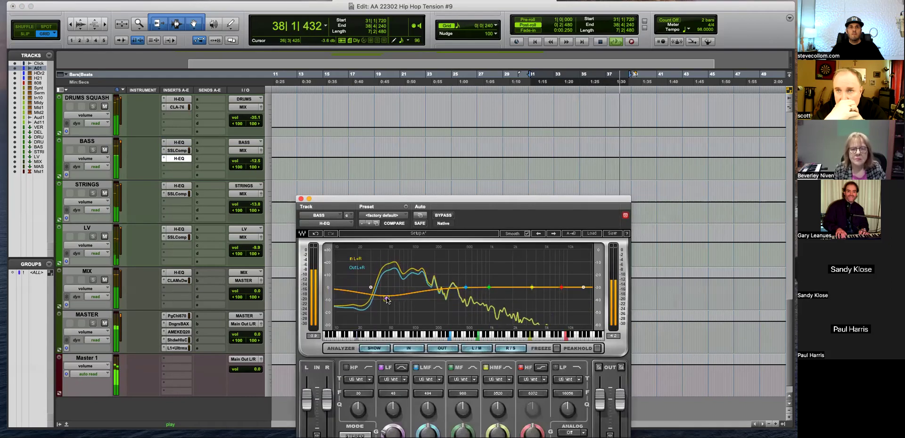
key("space")
left_click(301, 198)
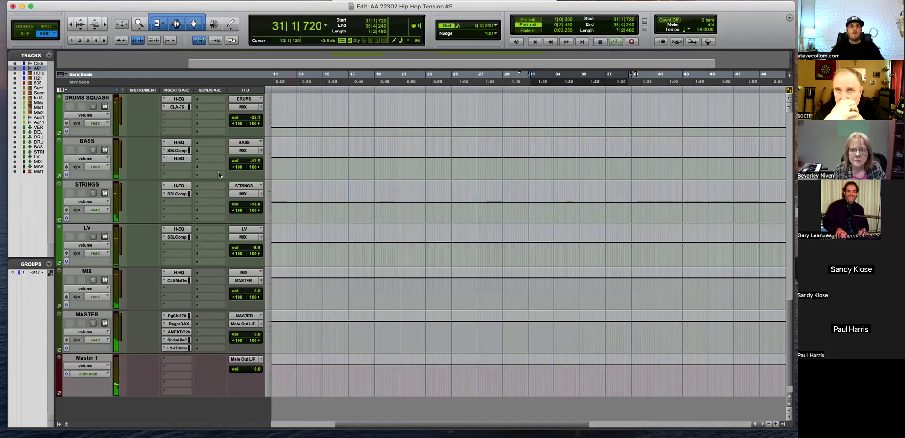
Set the BASS track volume to -13.8 and replay the selection with the MASTER track's L1 Ultramaximizer open
left_click(259, 164)
left_click_drag(257, 163, 257, 166)
key("space")
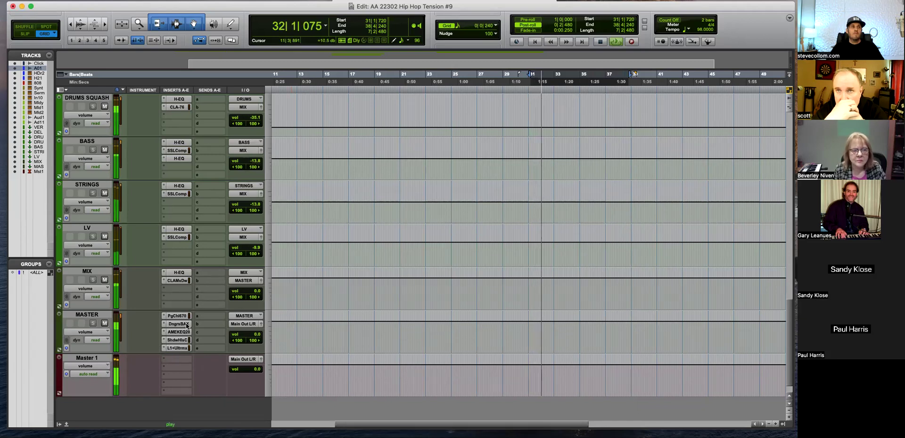
left_click(176, 348)
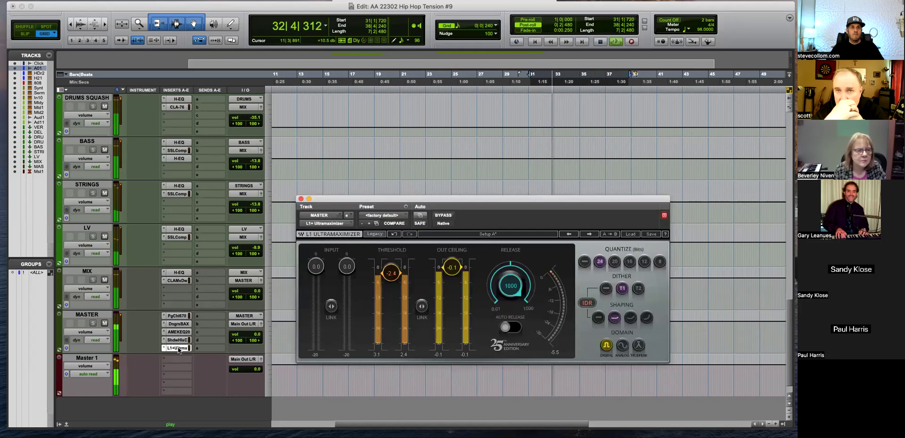
Lower the MASTER L1 Ultramaximizer threshold to -3.9, briefly check the BASS track's second H-EQ, and stop playback
left_click_drag(379, 271, 381, 275)
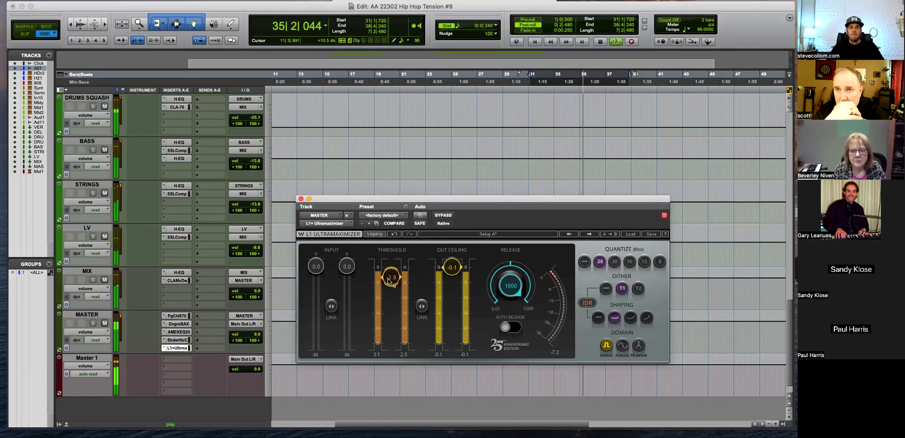
left_click(179, 158)
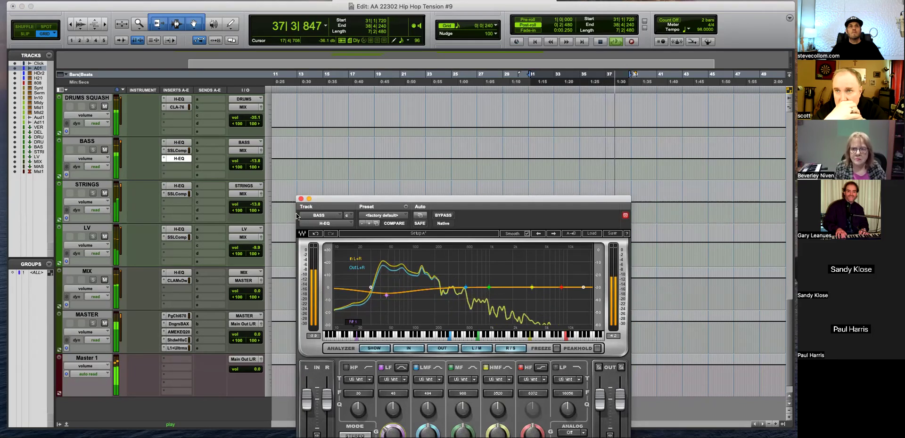
key("super+w")
key("space")
key("r")
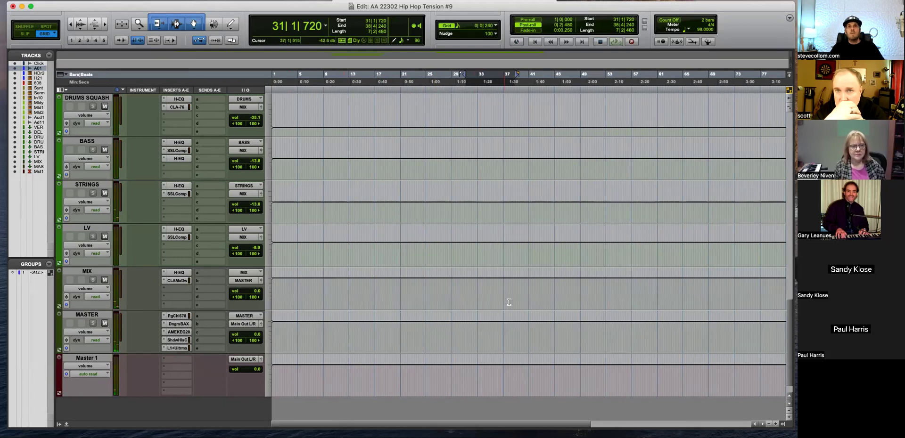
Replay the selection with the MASTER limiter at a -3.6 threshold, briefly muting DRUMS and LV in turn to compare how it reacts
left_click(185, 348)
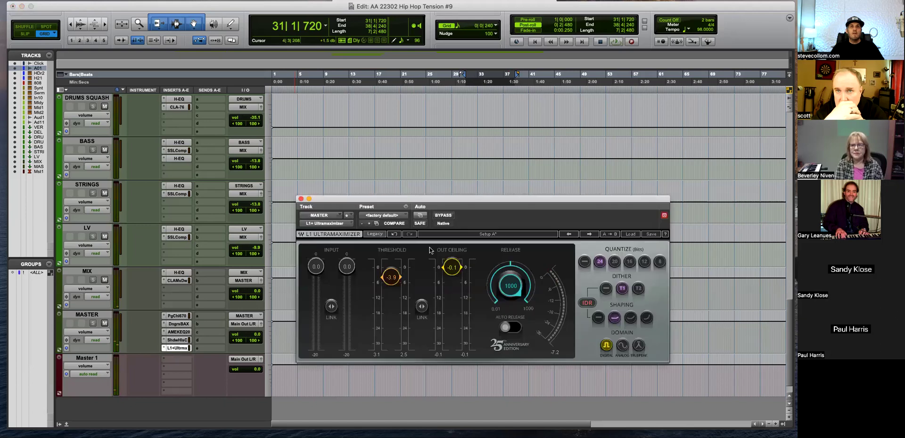
key("space")
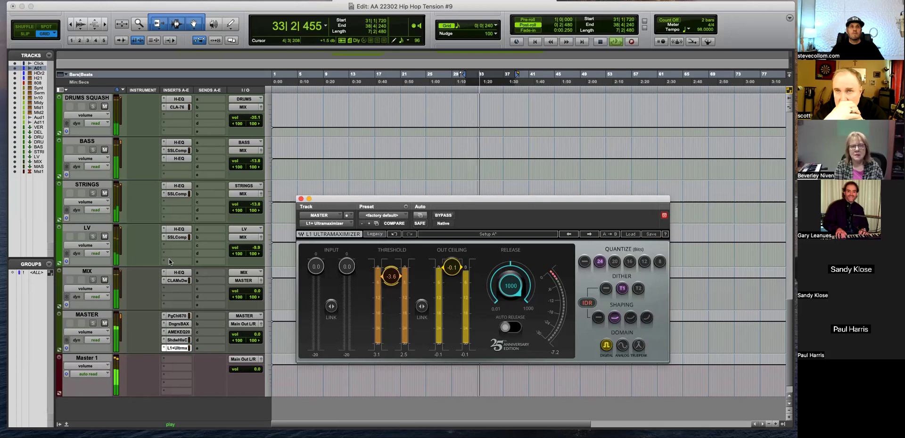
scroll(144, 213, "up", 5)
scroll(144, 213, "up", 1)
left_click(104, 236)
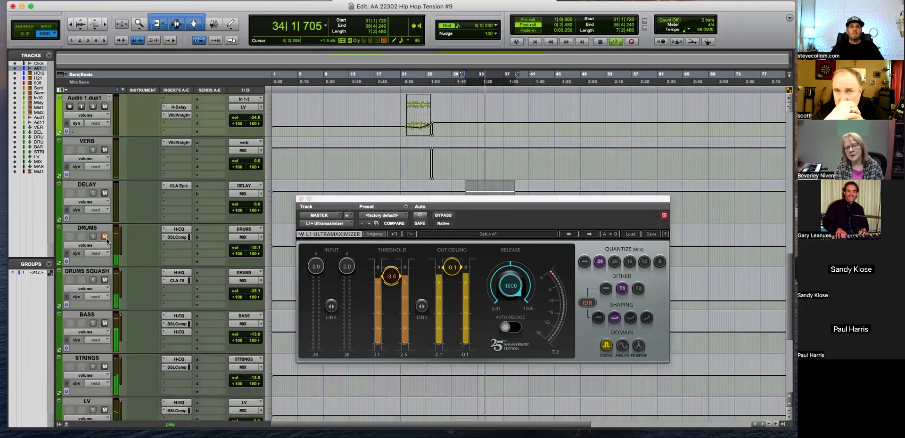
scroll(117, 283, "down", 2)
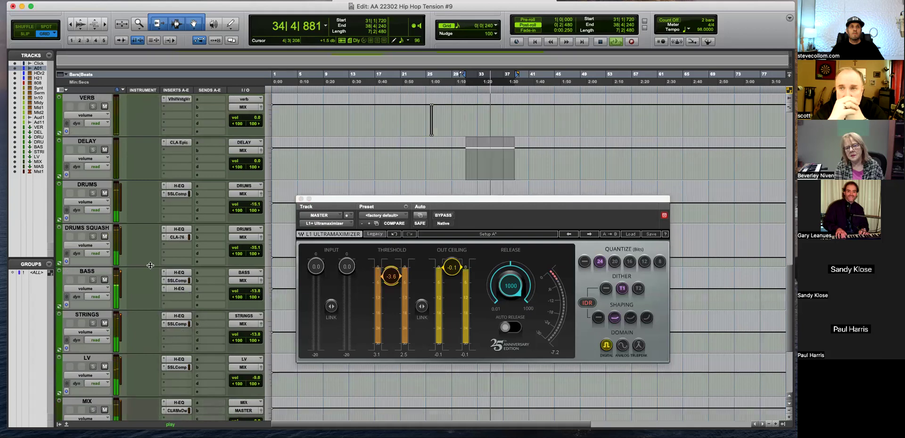
left_click(104, 323)
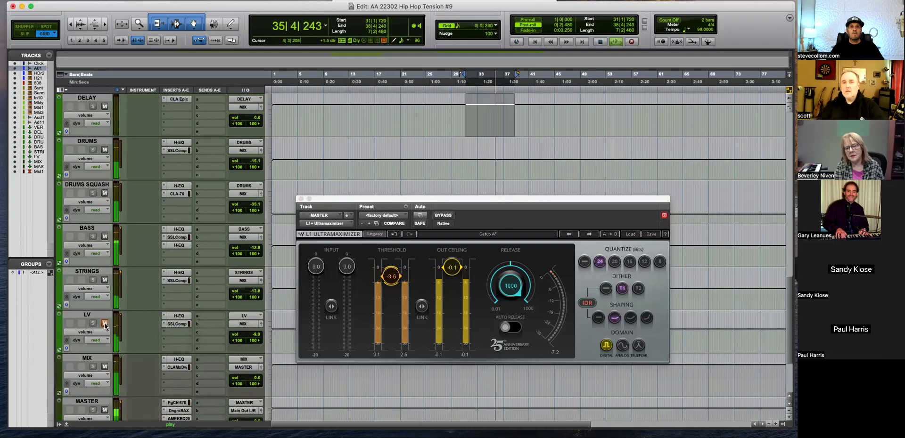
left_click(105, 324)
key("space")
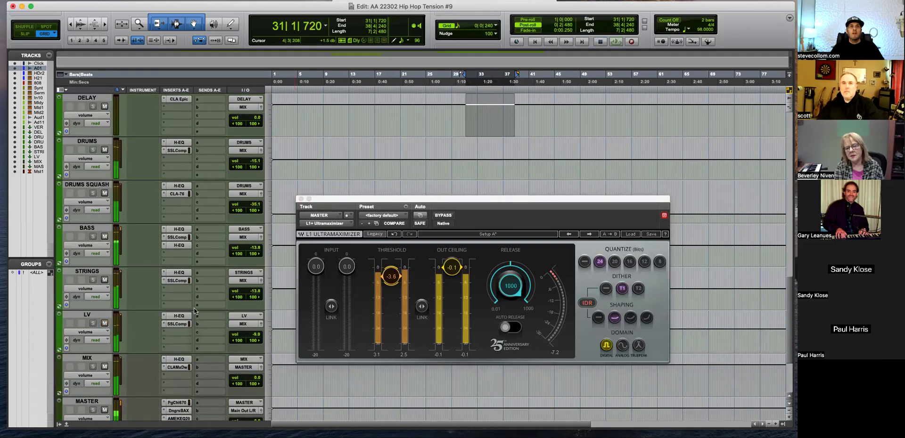
Set the LV track volume to -12.5, and set the MASTER L1 Ultramaximizer threshold to -3.9 during playback
left_click(258, 336)
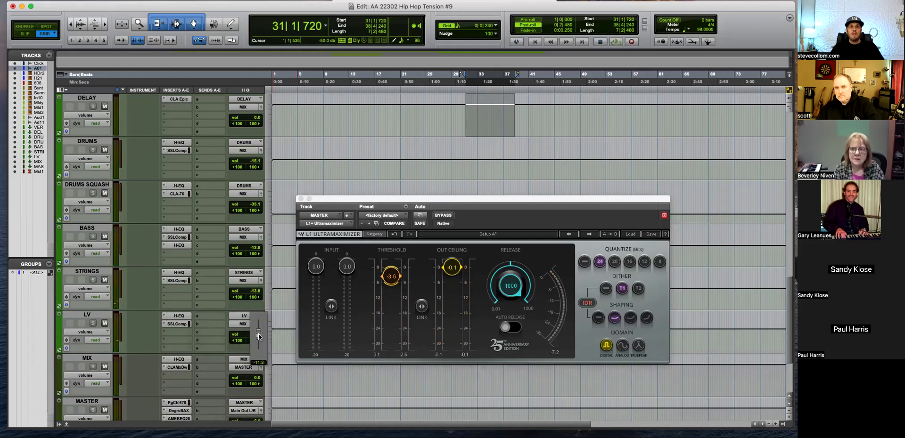
key("space")
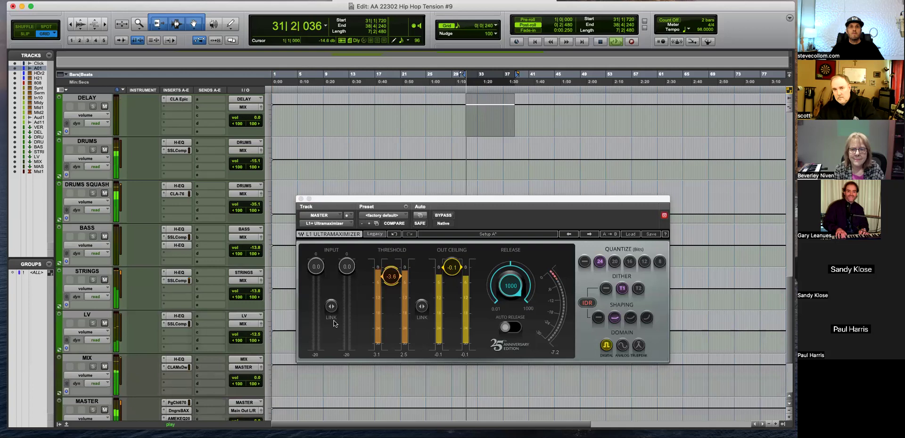
left_click(389, 279)
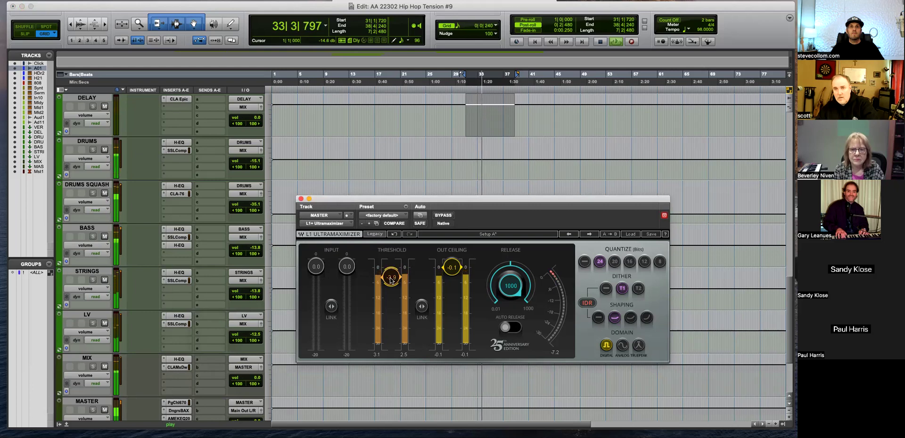
Check the STRINGS track's effect on the limiter, set its volume to -15.2, and close the L1 Ultramaximizer
left_click(105, 281)
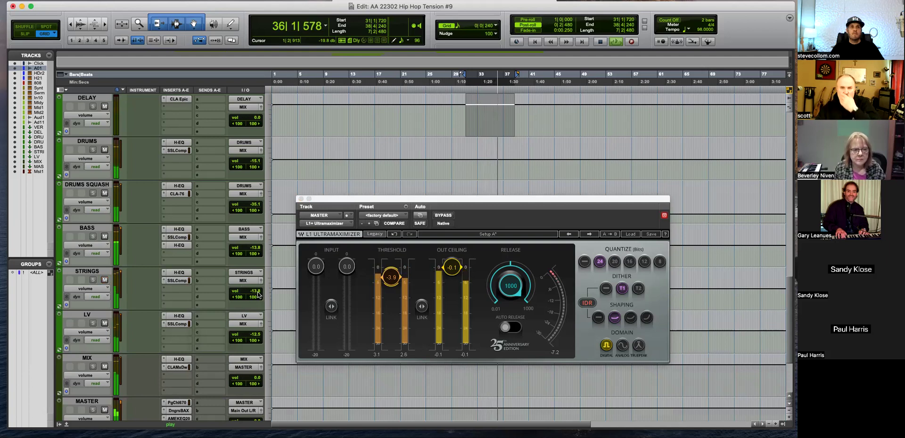
left_click_drag(257, 292, 257, 295)
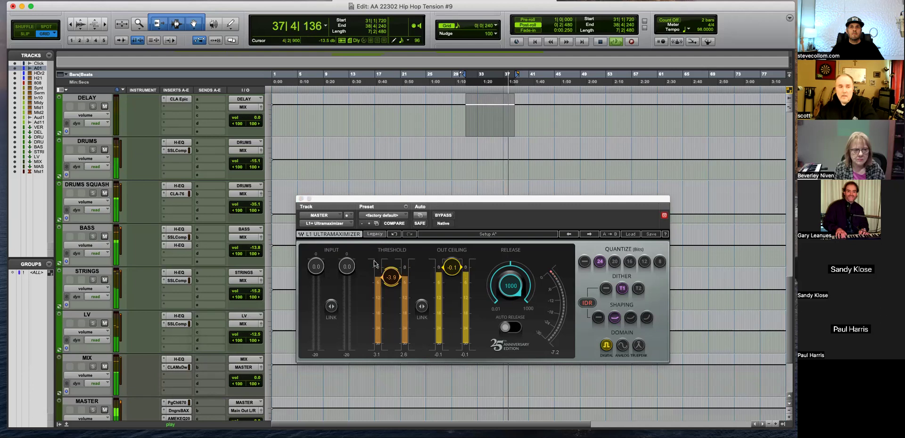
left_click(301, 200)
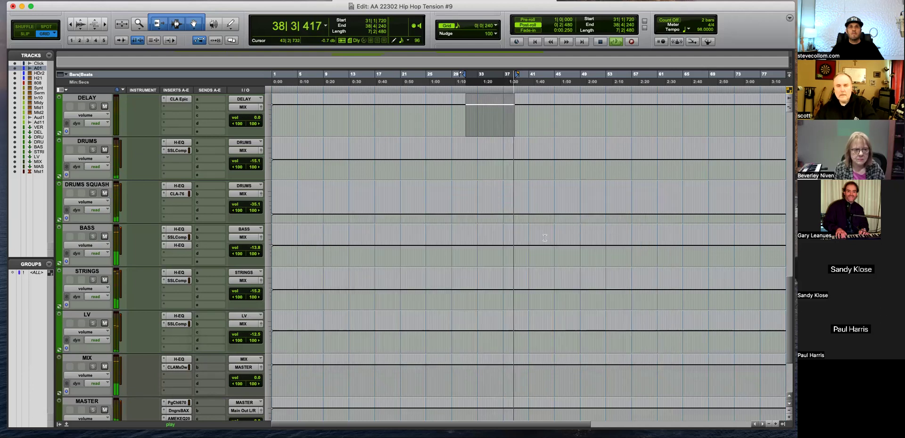
Recheck the MASTER track's L1 Ultramaximizer while the selection plays, close it and stop playback
scroll(563, 262, "down", 5)
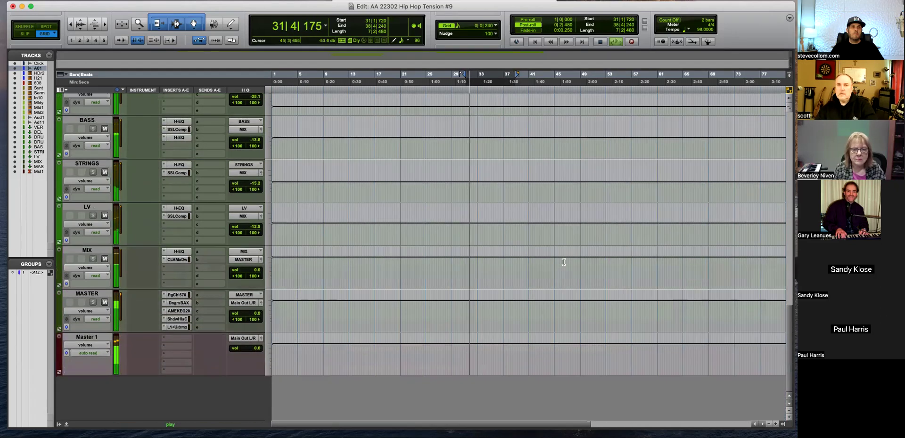
left_click(176, 327)
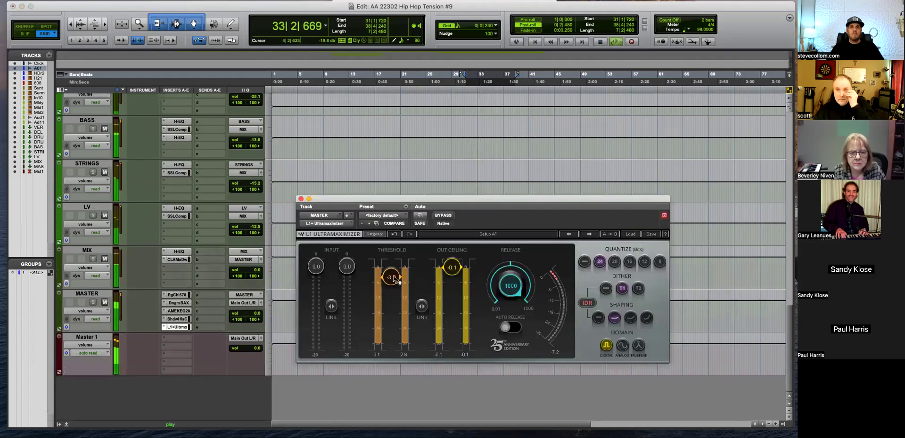
left_click(300, 199)
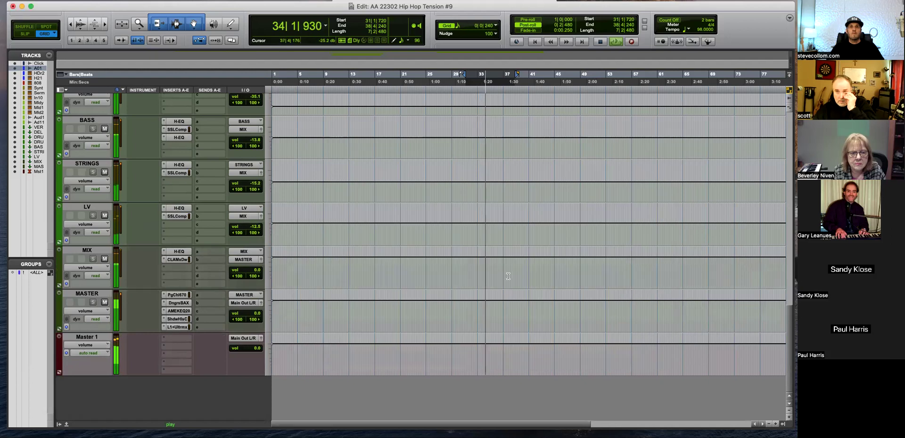
key("space")
Move the Master 1 track up between the Inst 10 and Melody tracks
scroll(508, 276, "up", 10)
scroll(508, 276, "down", 10)
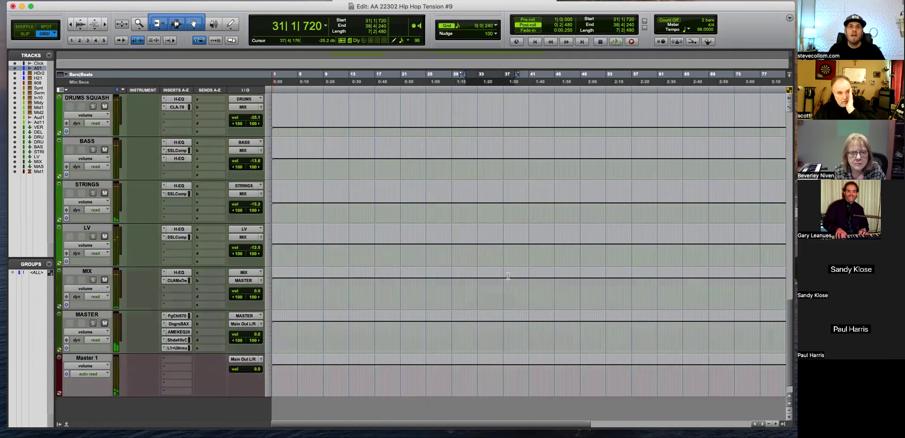
left_click_drag(96, 336, 163, 210)
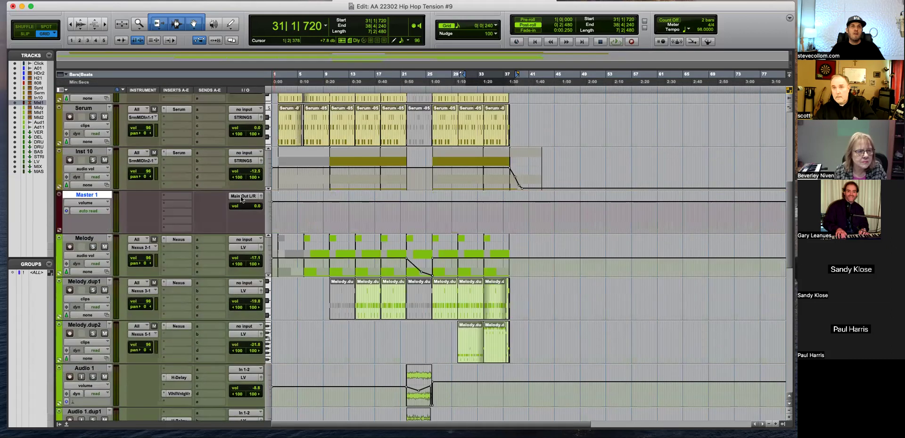
Zoom in on the song's ending around bar 38 and audition its tail against the Inst 10 fade
left_click(513, 215)
key("super+bracketright")
key("super+bracketright")
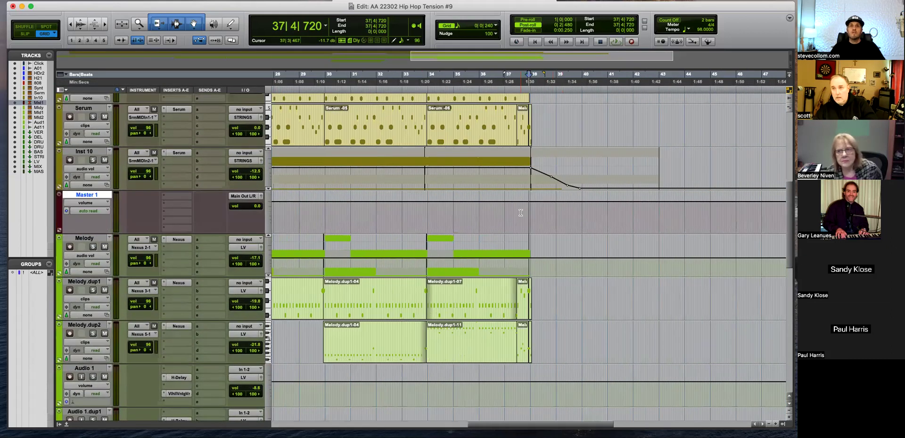
scroll(519, 212, "up", 2)
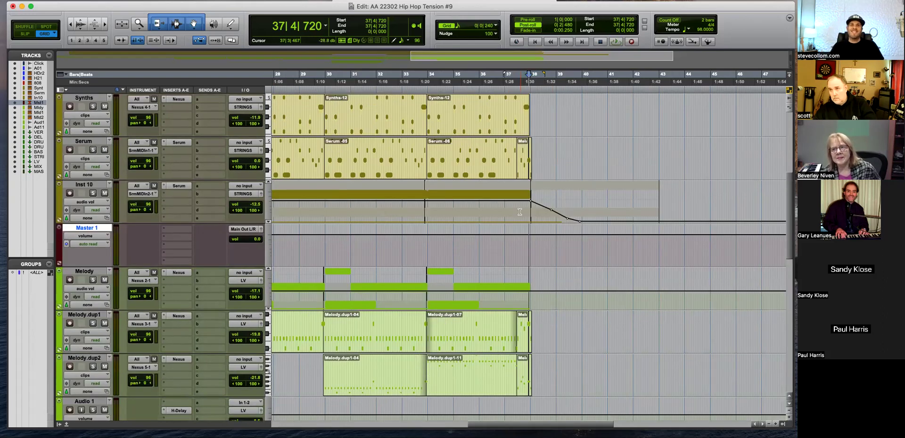
key("super+bracketright")
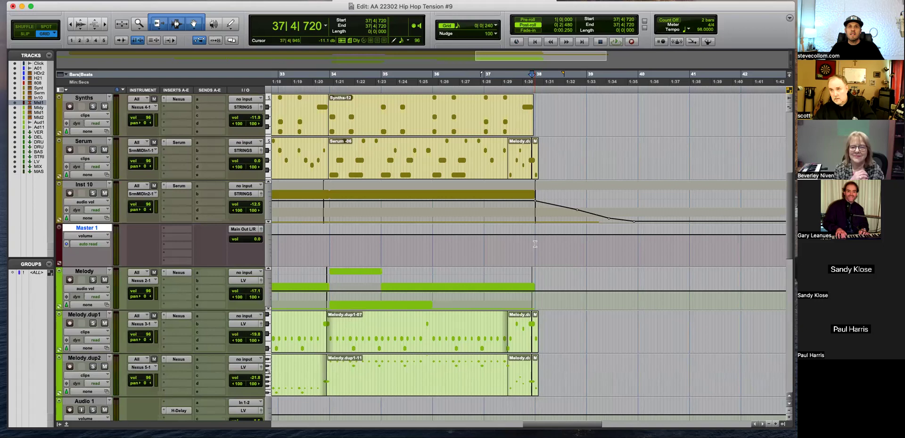
key("space")
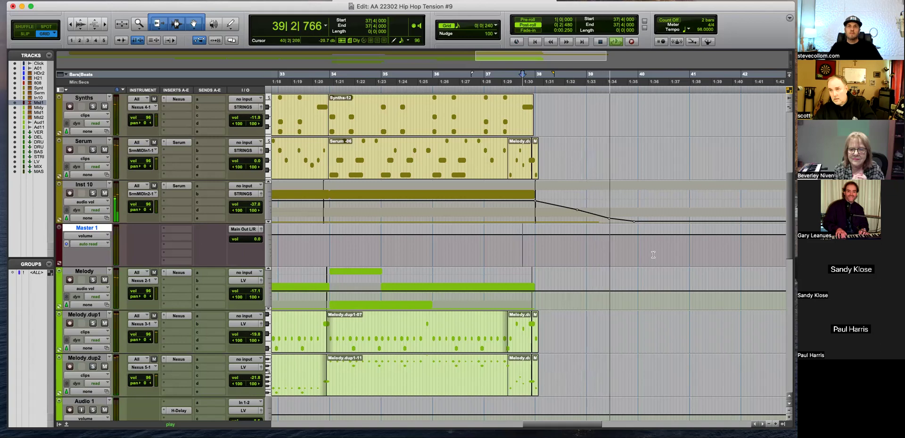
key("space")
Draw a Master 1 volume automation fade-out from just after bar 38 to silence just before bar 40, curving it with intermediate breakpoints
left_click_drag(634, 248, 562, 280)
left_click(549, 266, "alt")
key("space")
left_click_drag(635, 235, 660, 265)
key("space")
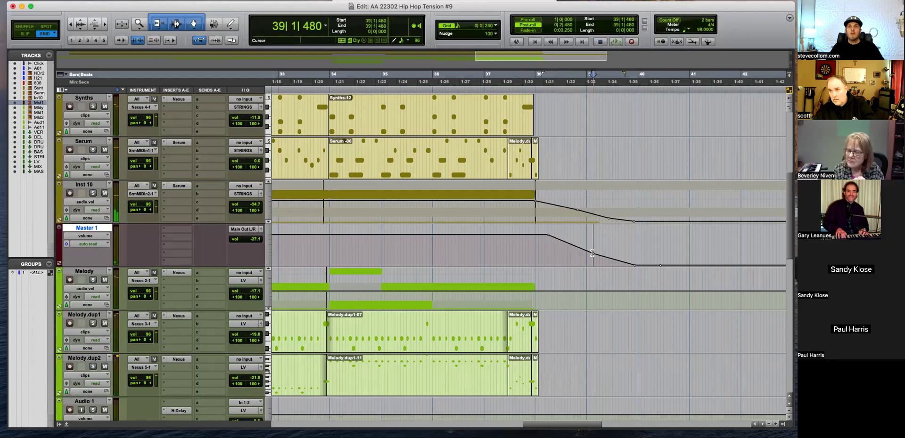
left_click_drag(580, 241, 580, 241)
left_click(603, 248)
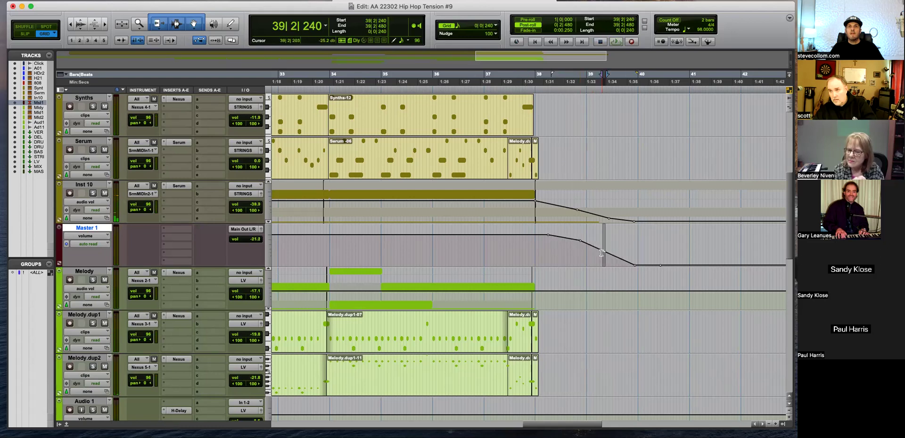
Audition the ending from 37|4|720 and shorten the Master 1 fade-out so it reaches silence slightly earlier
left_click(532, 251)
key("space")
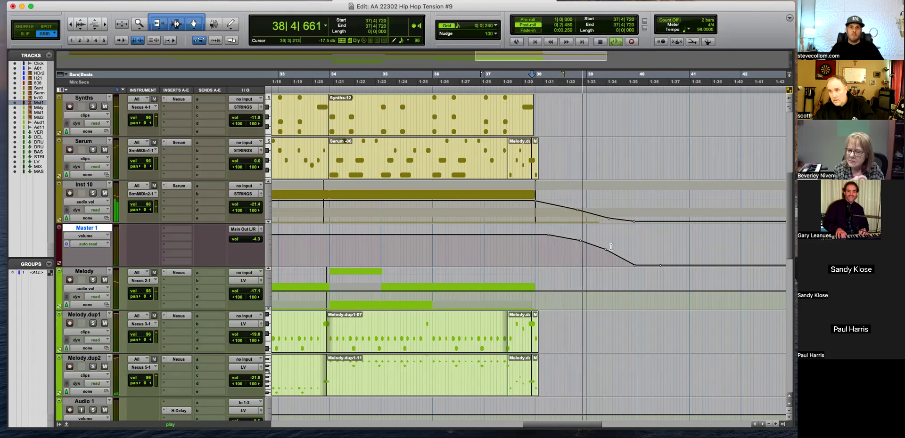
left_click(632, 221)
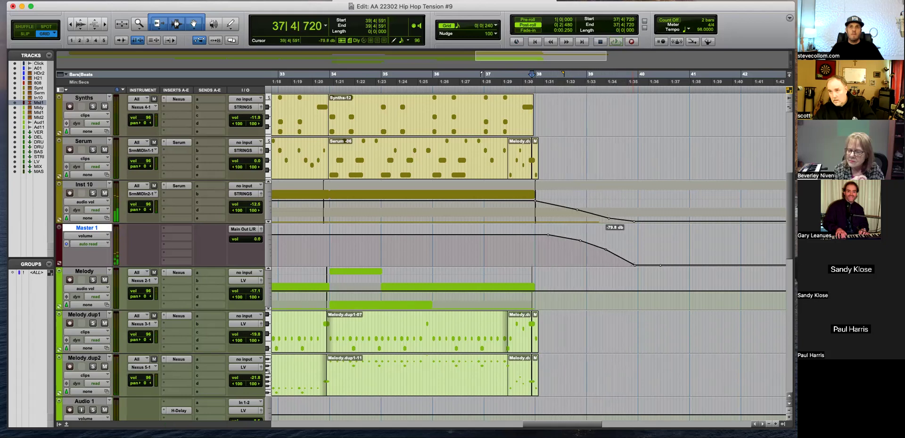
left_click_drag(630, 256, 678, 255)
key("Delete")
left_click(629, 248)
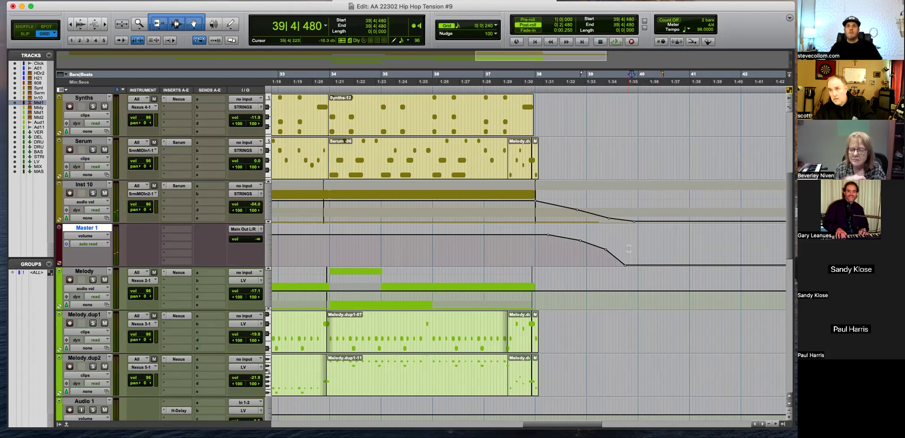
Return to the session start and look over the full arrangement, the bus tracks and the Master 1 fade
key("super+bracketleft")
key("Return")
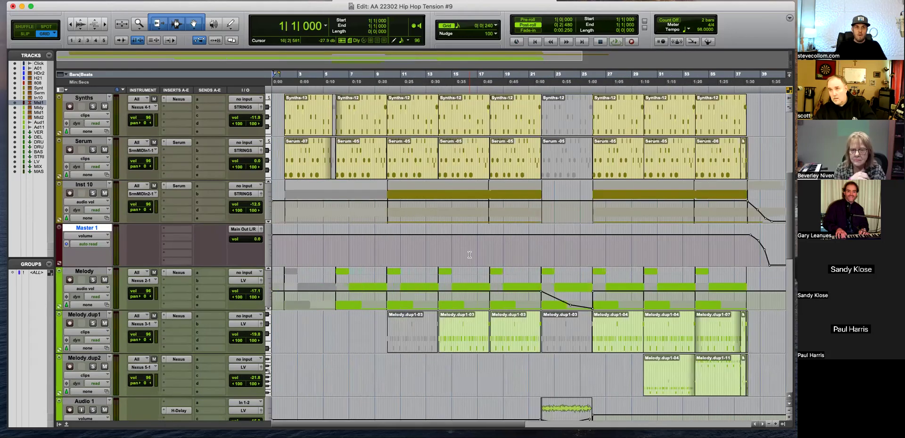
key("super+bracketleft")
key("super+bracketleft")
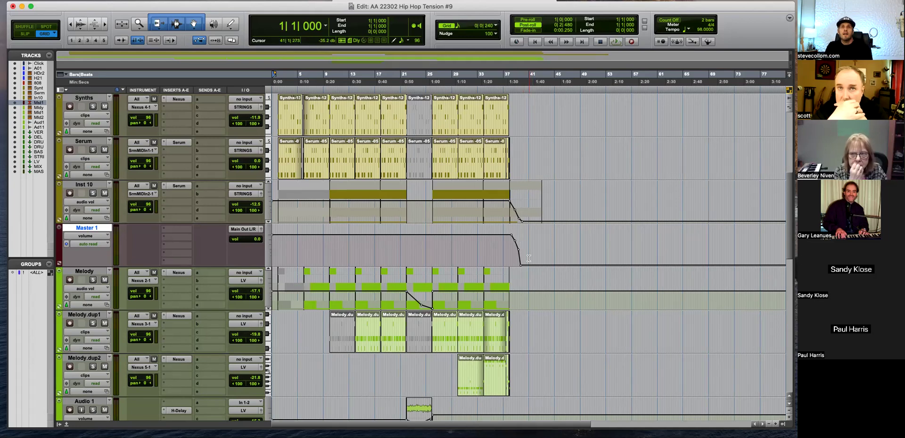
scroll(528, 258, "down", 5)
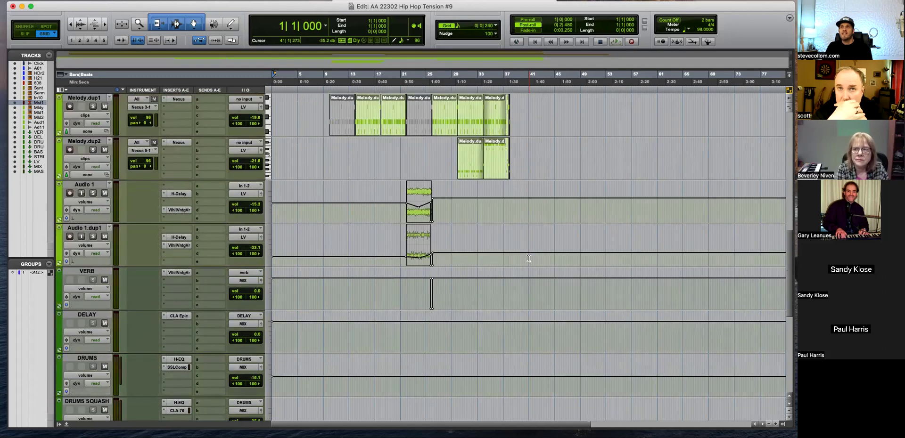
scroll(528, 258, "down", 5)
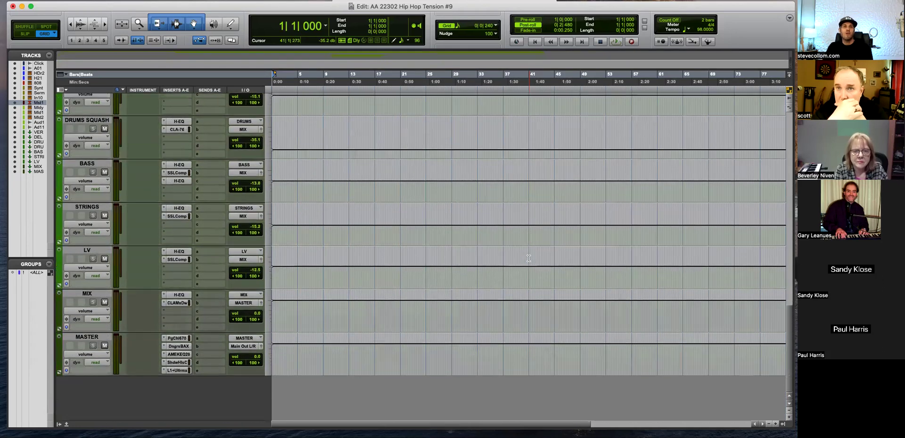
scroll(528, 259, "up", 10)
scroll(528, 258, "up", 2)
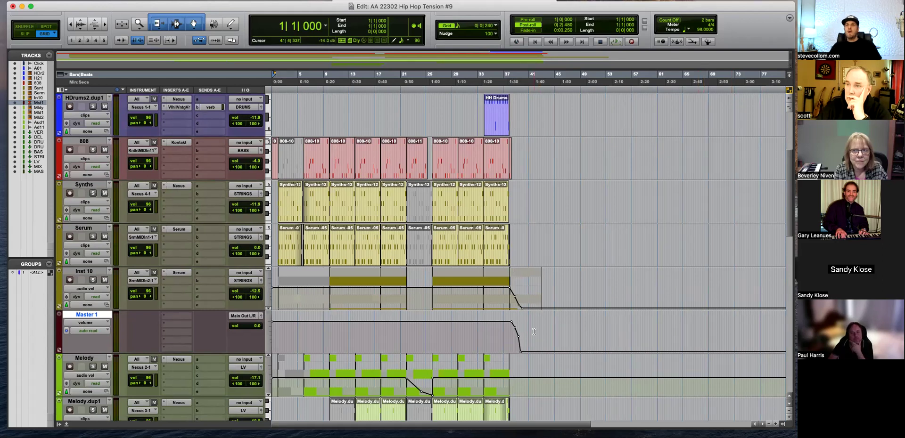
key("super+bracketright")
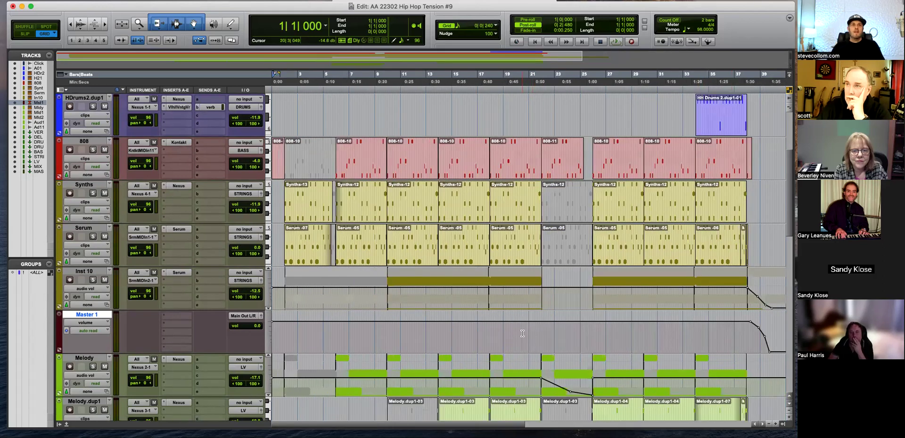
Lower the Master 1 volume automation to silence from the session start to 1|4|720
scroll(346, 322, "down", 10)
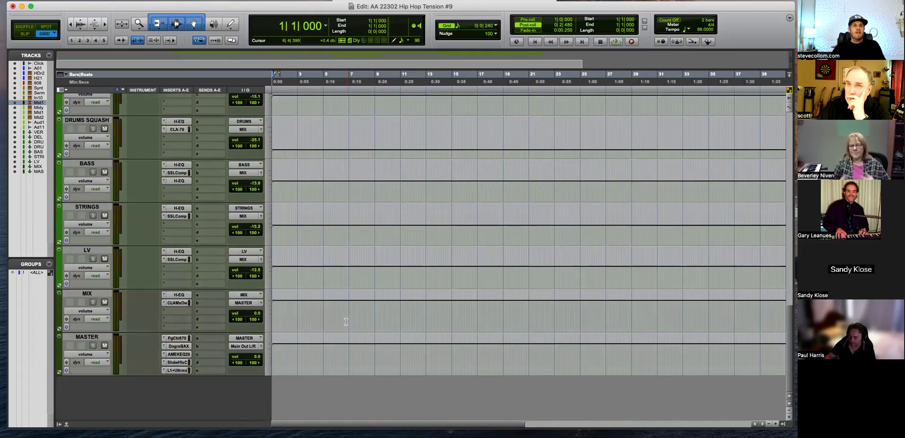
scroll(346, 322, "up", 5)
scroll(346, 322, "up", 3)
left_click(284, 241)
key("super+bracketright")
key("super+bracketright")
key("super+bracketright")
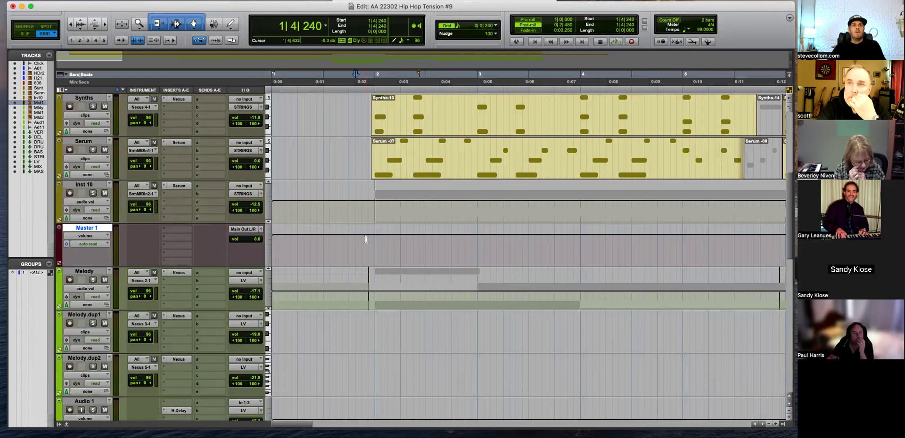
left_click_drag(368, 239, 267, 240)
left_click_drag(319, 229, 319, 265)
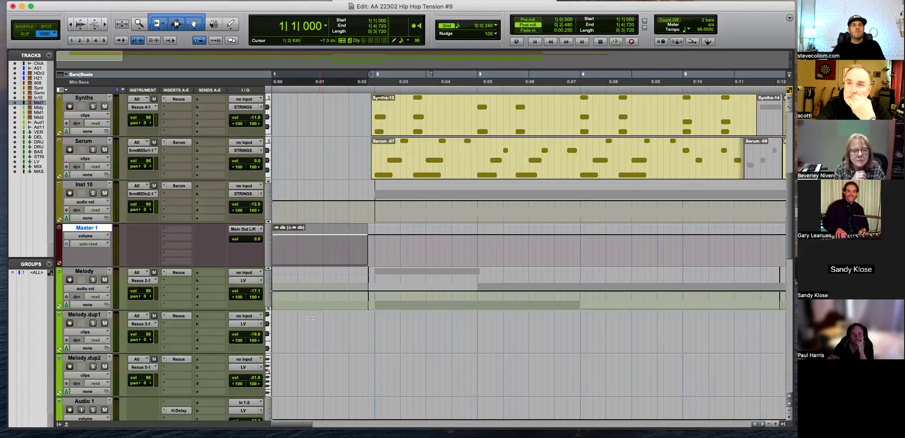
Audition the song's entrance from 1|4|720 against the silenced Master 1 section
left_click(367, 248)
key("space")
key("super+bracketleft")
key("super+bracketleft")
key("super+bracketleft")
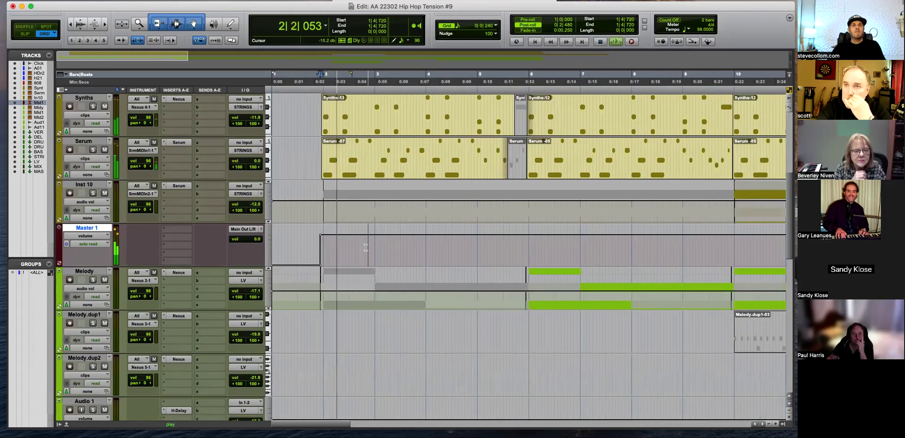
key("space")
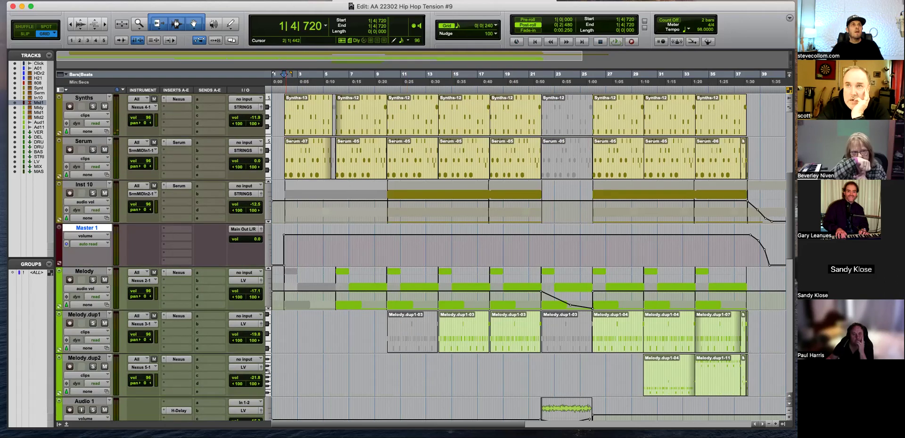
Look up the Export and Bounce Mix commands without running either one
left_click(19, 0)
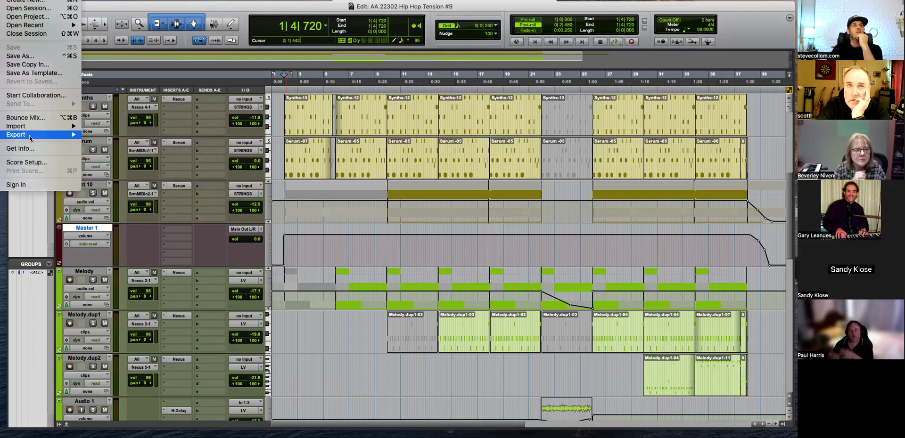
mouse_move(28, 136)
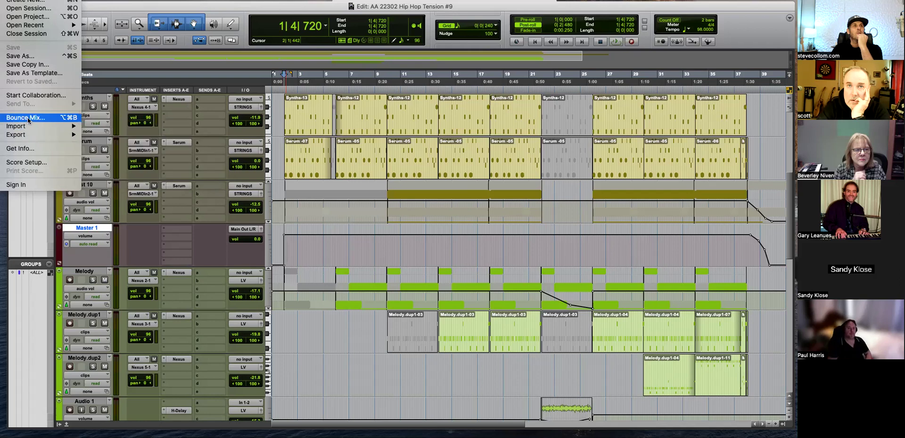
left_click(363, 241)
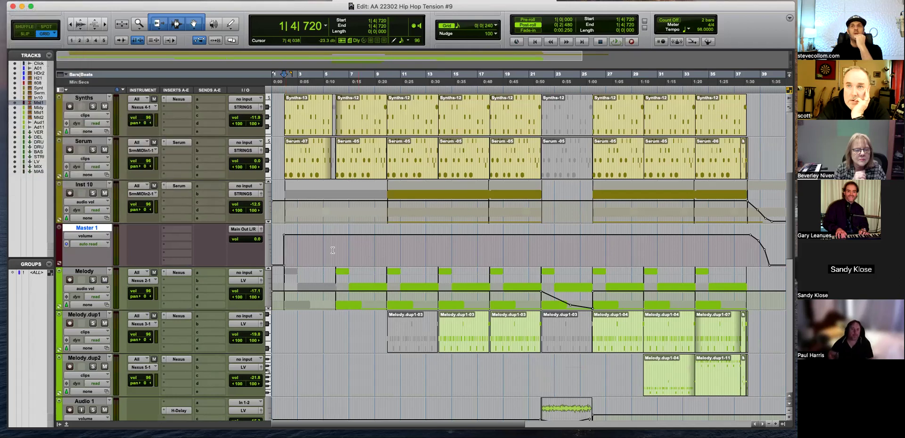
Check the Master 1 volume step at the song's start around 1|4|480 and 1|4|720
left_click(283, 240)
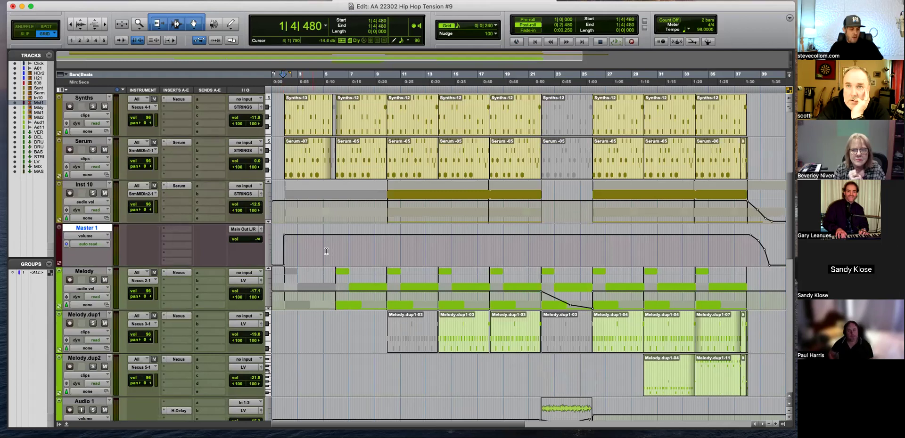
key("super+bracketright")
key("super+bracketright")
key("super+bracketleft")
key("super+bracketleft")
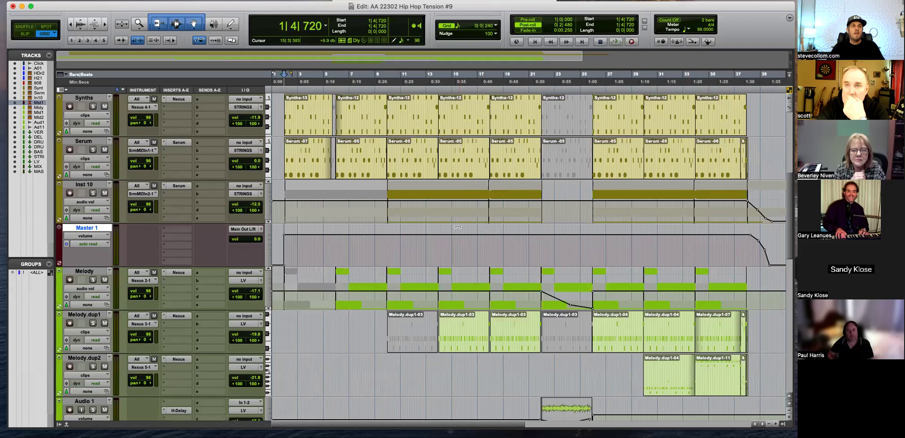
Look over the whole arrangement from the Click track to the MASTER bus and back to Master 1
scroll(457, 227, "up", 5)
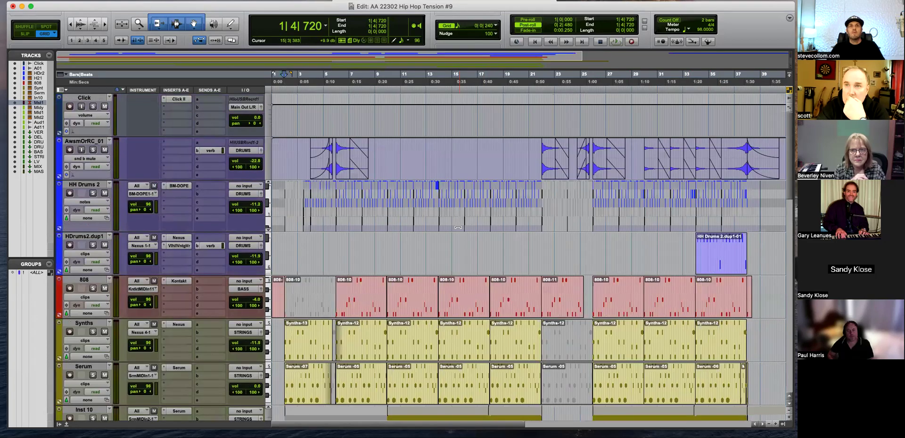
scroll(458, 228, "down", 6)
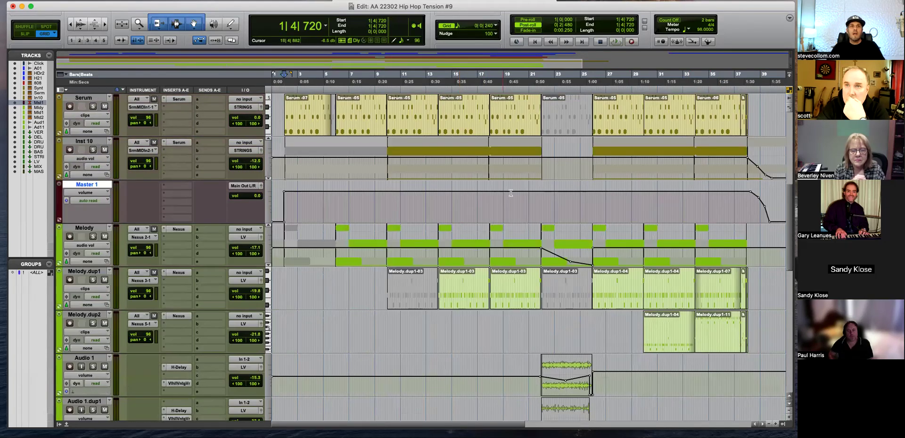
scroll(511, 194, "down", 4)
scroll(491, 200, "down", 3)
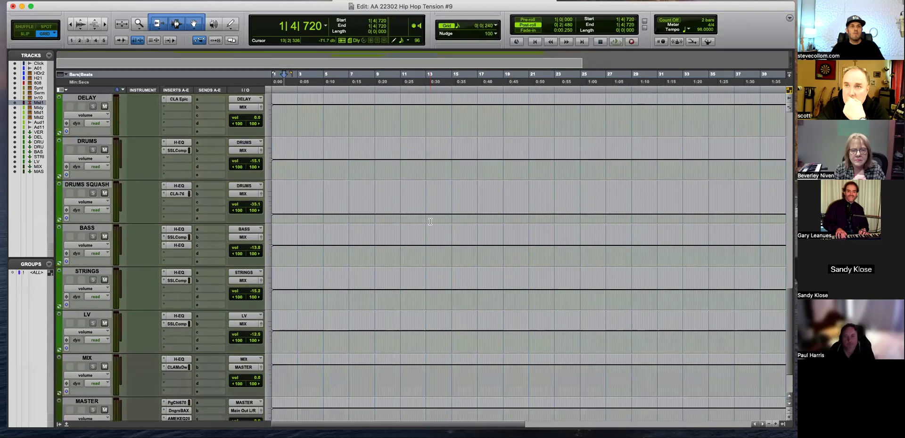
scroll(430, 222, "up", 7)
scroll(430, 221, "up", 2)
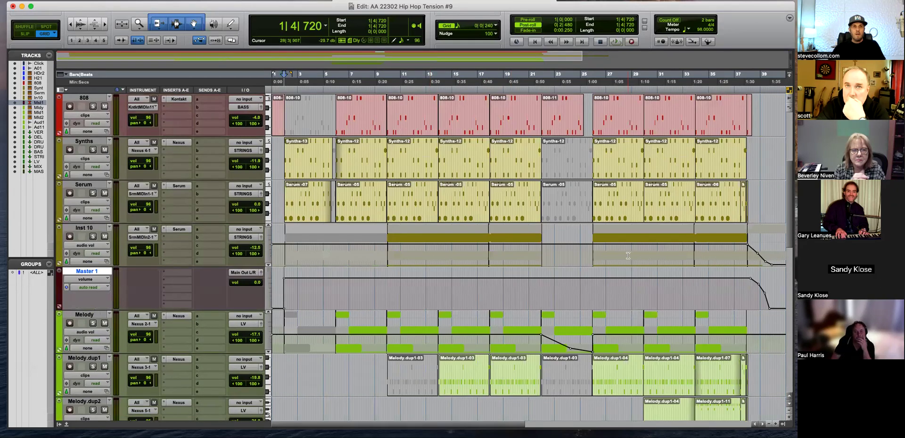
Play the song from the session start and inspect the BM-DOPE instrument on HH Drums 2
key("Return")
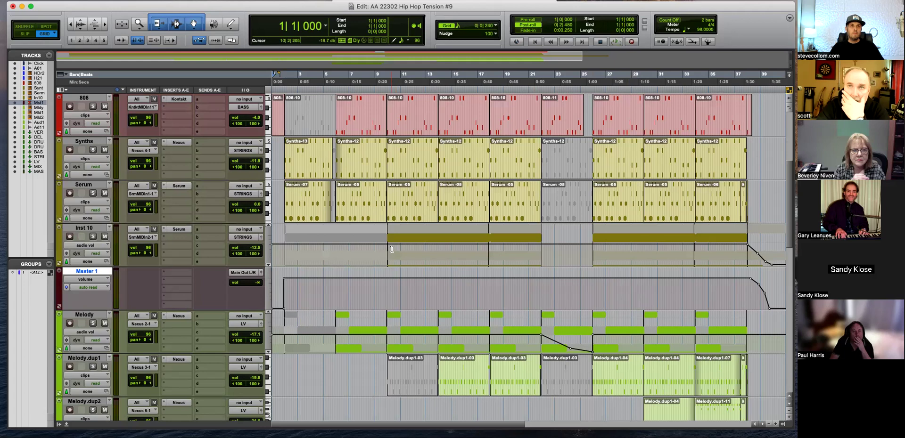
key("space")
scroll(386, 250, "up", 4)
key("super+bracketright")
key("super+bracketright")
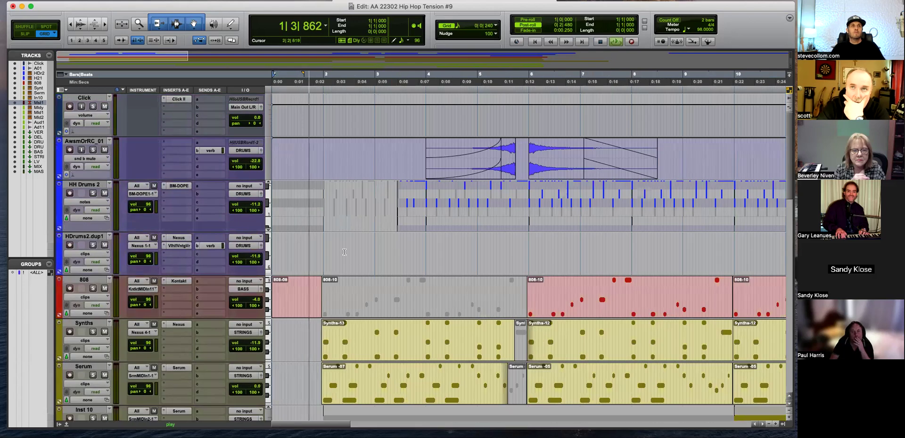
left_click(179, 187)
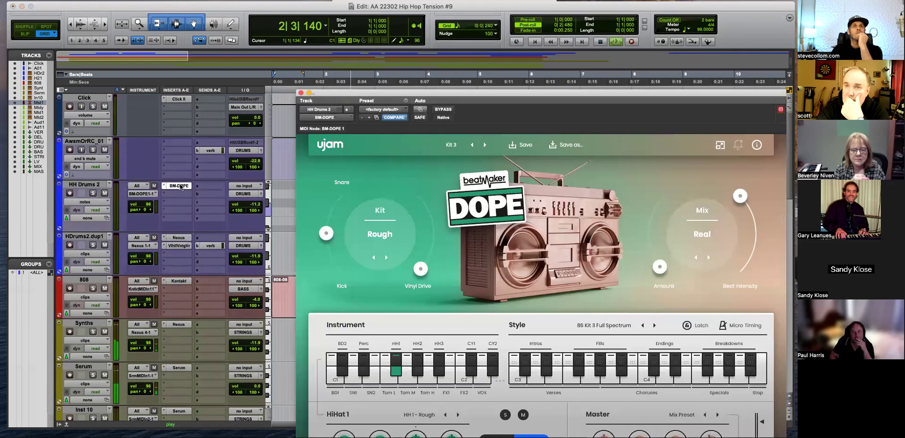
left_click_drag(477, 94, 482, 10)
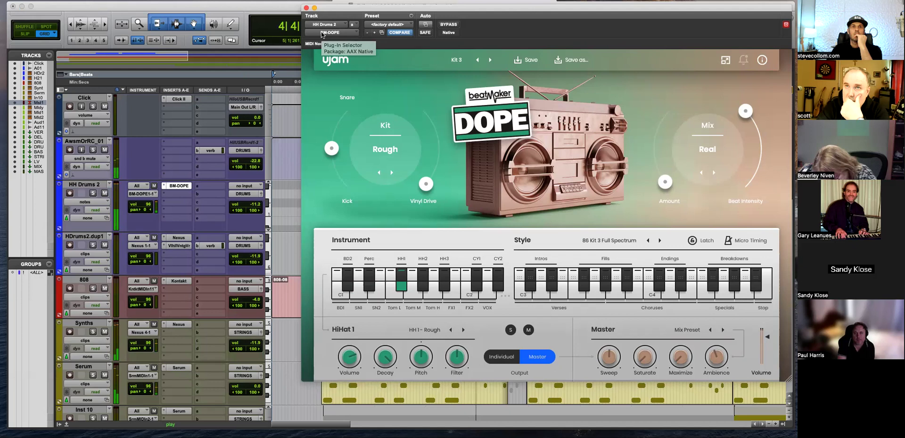
left_click(306, 8)
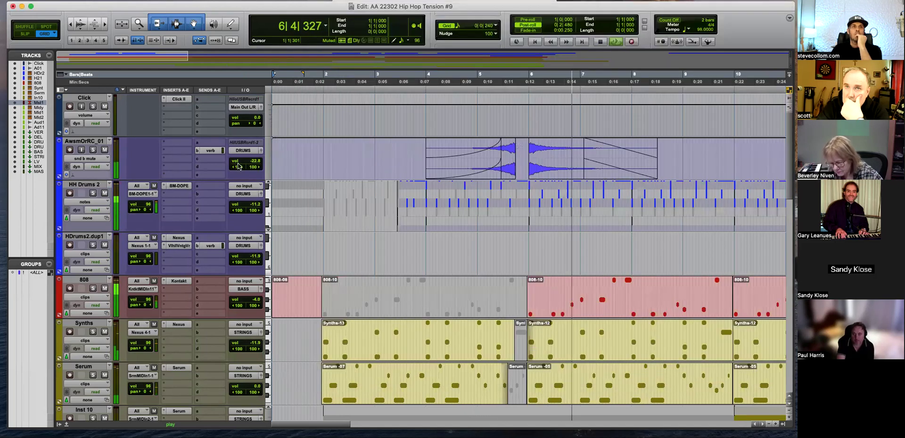
Inspect the Kontakt instrument on the 808 track during playback and close it
left_click(179, 281)
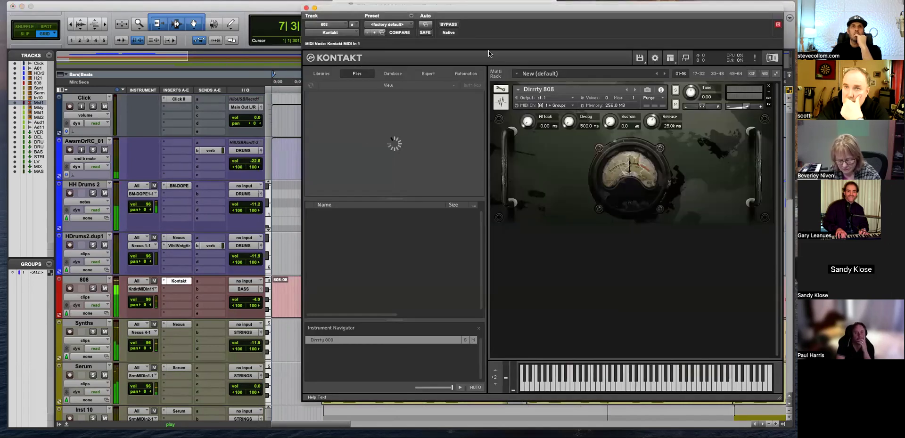
left_click_drag(528, 8, 413, 31)
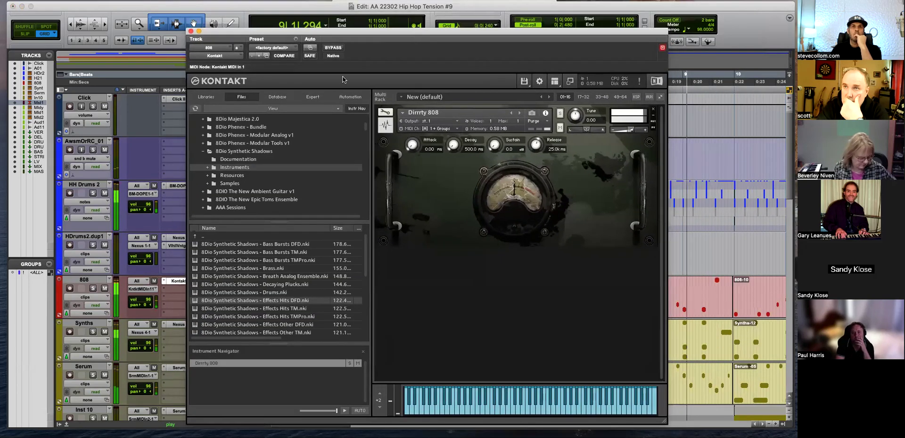
key("super+w")
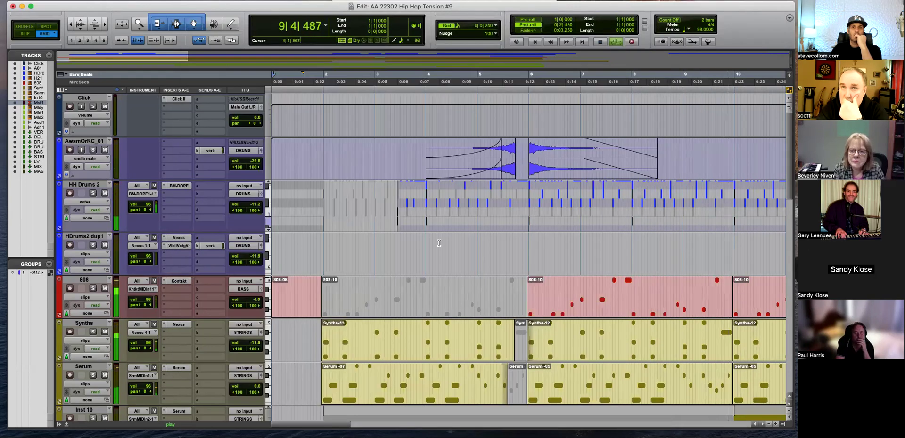
Inspect the Nexus instrument on Synths and the Serum instrument on Inst 10 while the song plays
scroll(439, 243, "down", 2)
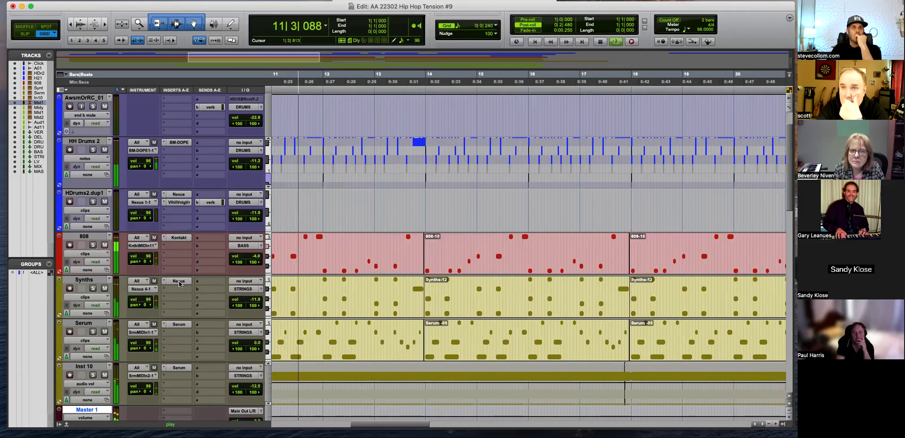
left_click(179, 281)
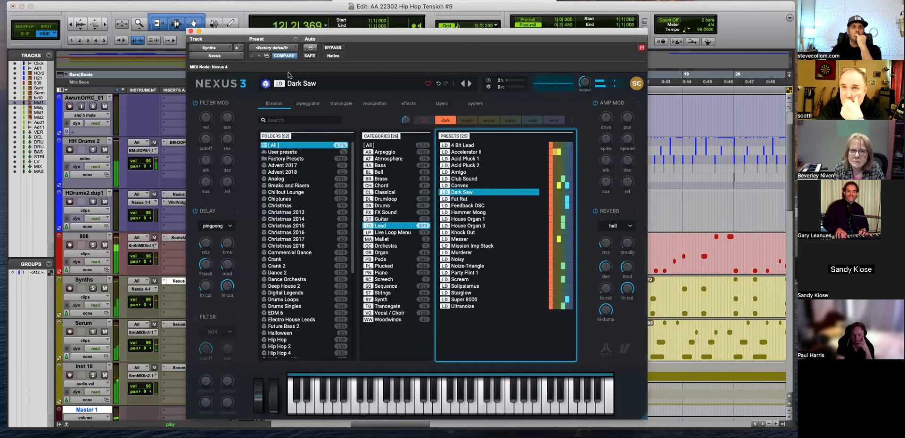
left_click(190, 31)
scroll(367, 270, "down", 2)
scroll(368, 270, "down", 4)
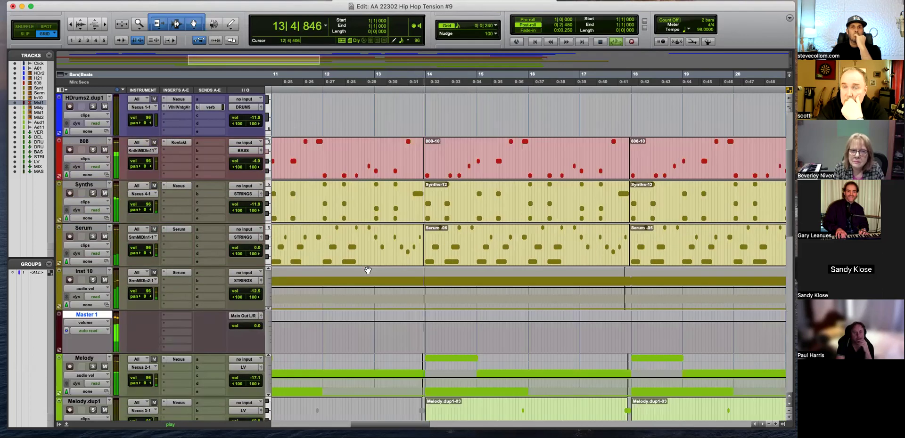
left_click(179, 229)
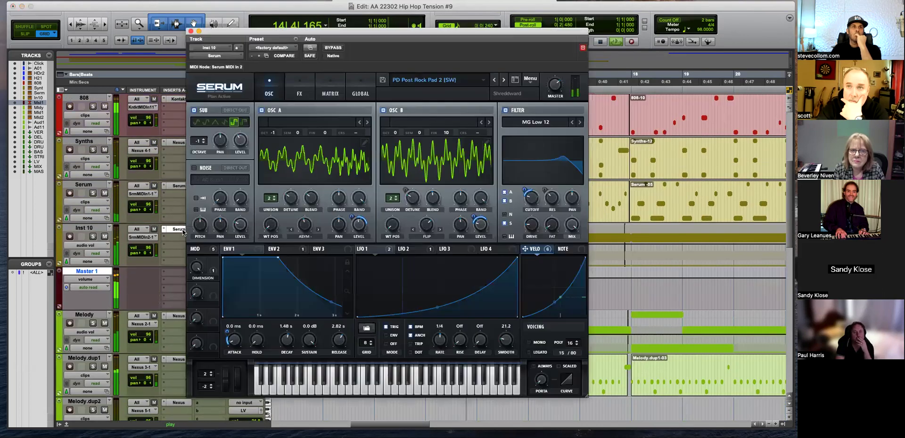
left_click(199, 32)
Examine the H-Delay and ValhallaVintageVerb inserts on Audio 1 and the H-Delay on Audio 1.dup1 during playback
scroll(367, 286, "down", 2)
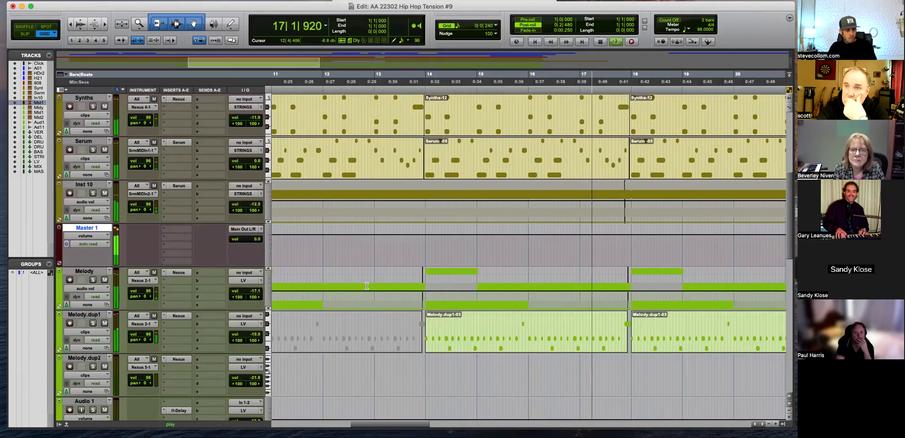
key("super+bracketleft")
scroll(349, 285, "down", 2)
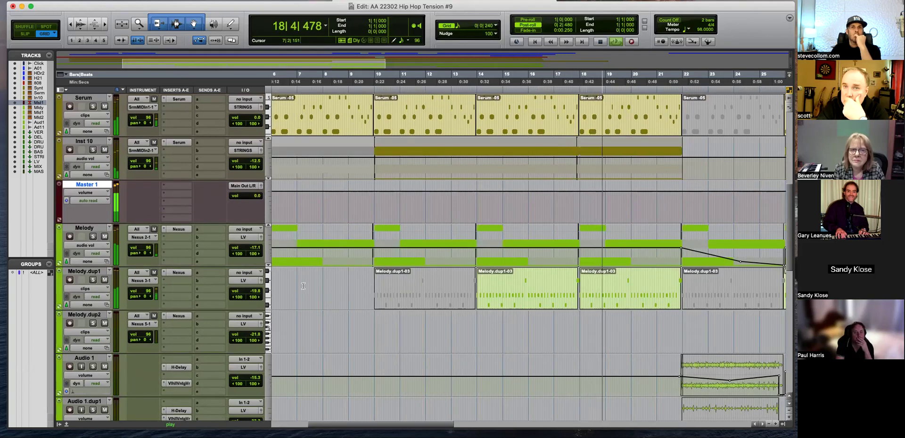
scroll(304, 287, "down", 2)
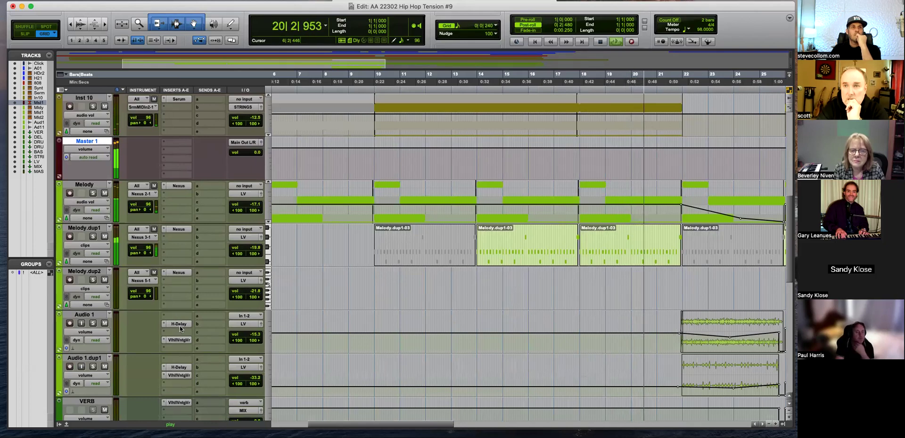
scroll(180, 326, "down", 2)
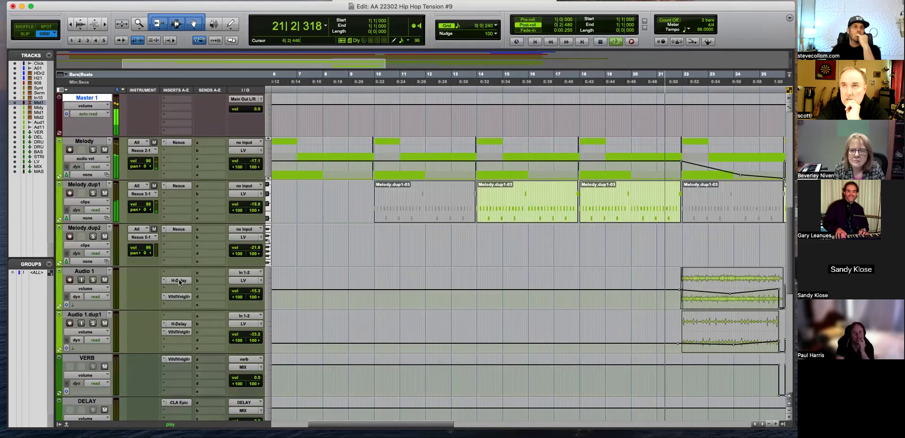
left_click(180, 281)
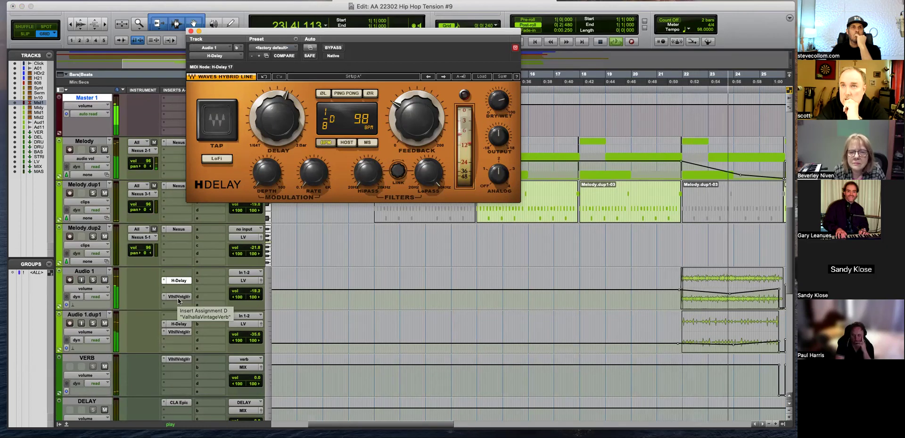
left_click(178, 297)
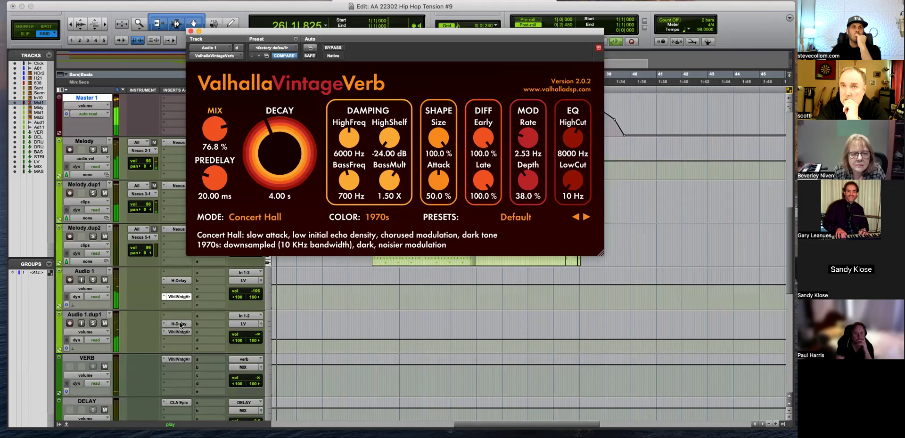
left_click(179, 324)
Open the SSLComp compressor on the DRUMS bus to watch its gain reduction
scroll(181, 325, "down", 3)
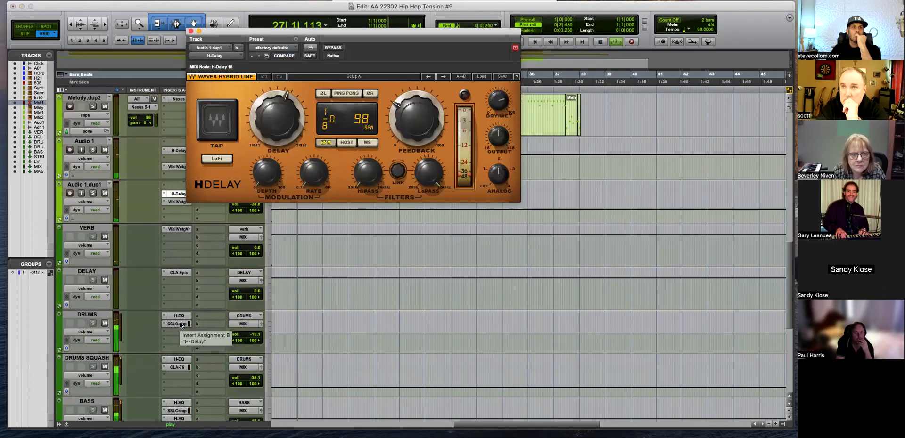
scroll(180, 326, "down", 1)
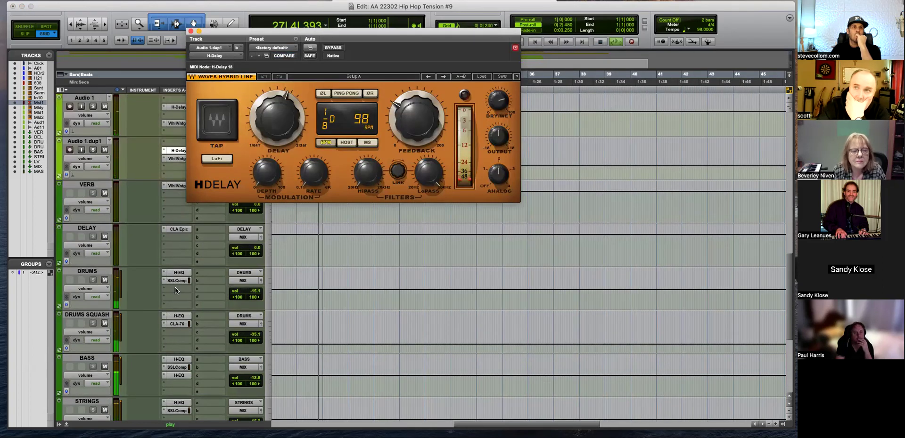
left_click(177, 281)
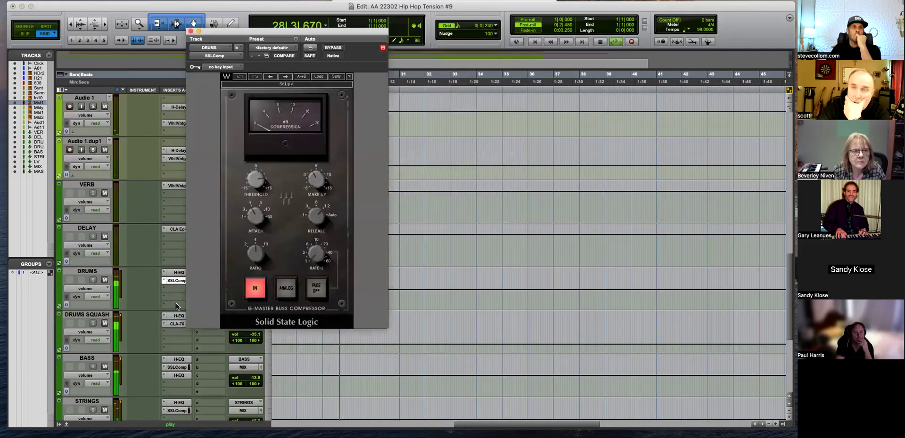
Inspect the CLA-76 on DRUMS SQUASH and the SSLComp compressors on BASS, STRINGS and LV during playback
scroll(176, 280, "down", 1)
left_click(175, 280)
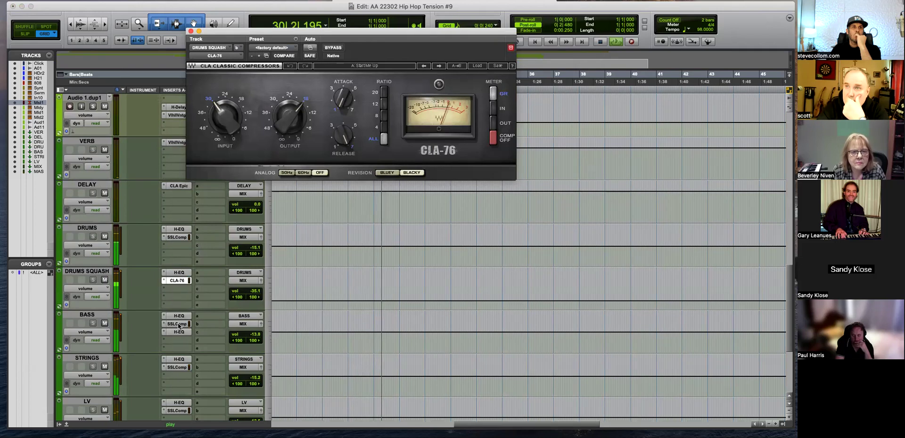
left_click(177, 323)
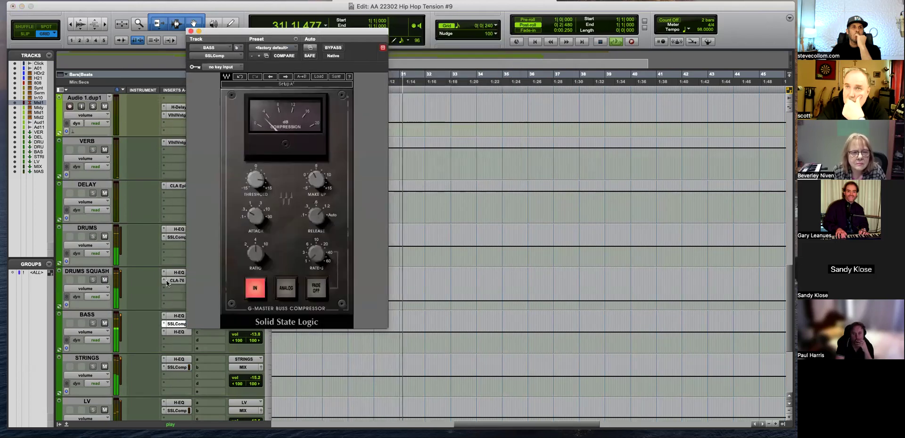
scroll(167, 283, "down", 1)
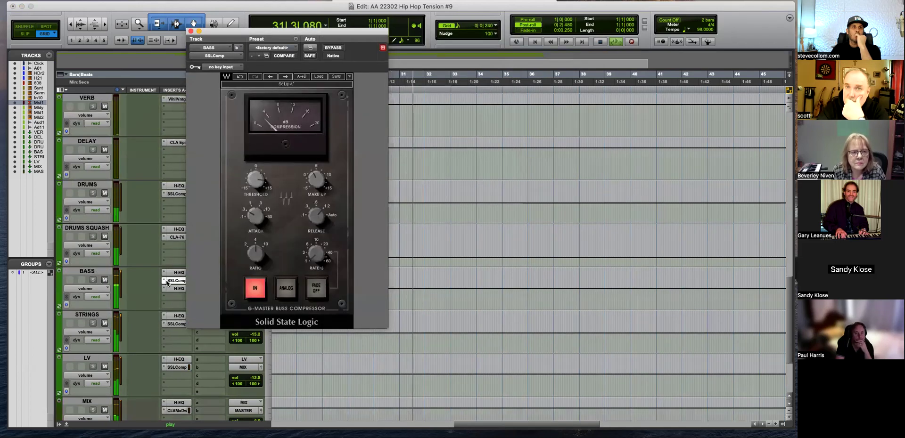
left_click(174, 324)
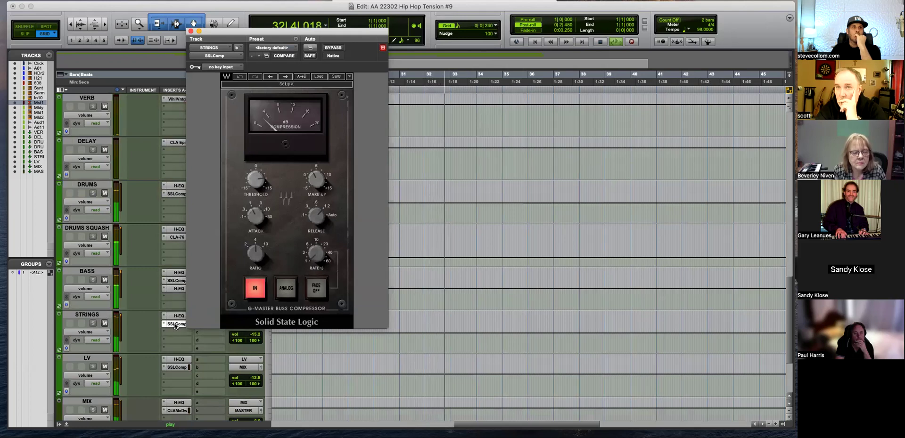
scroll(174, 325, "down", 1)
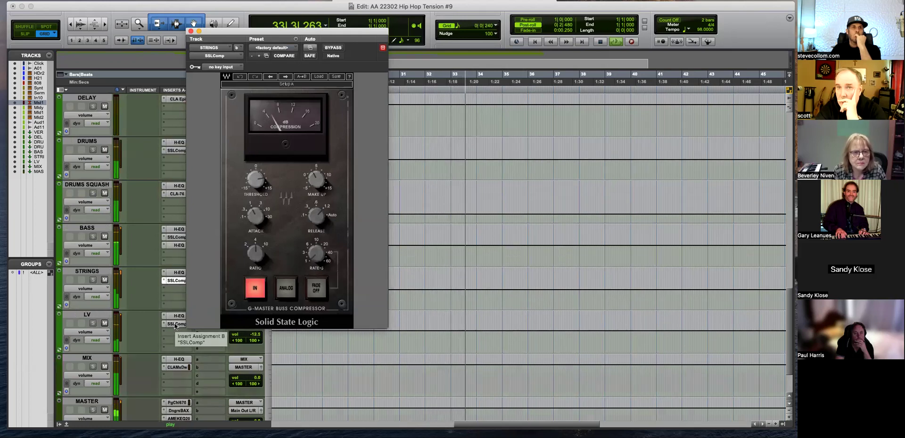
left_click(175, 324)
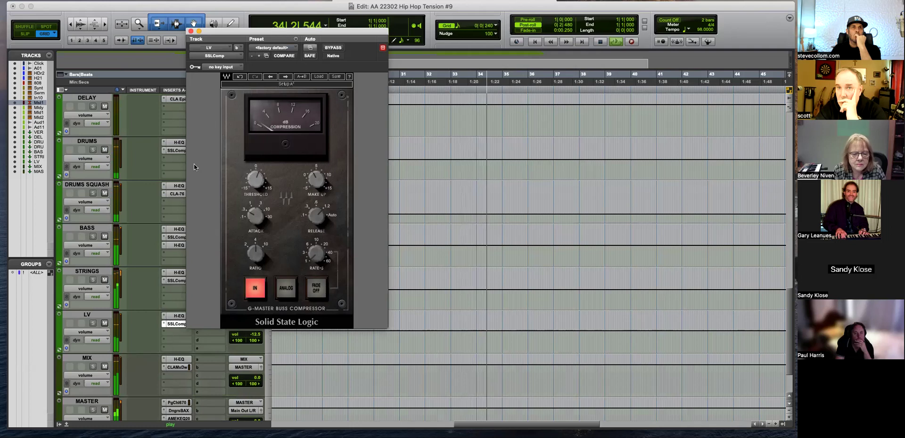
Examine CLA MixDown on MIX, plus the Shadow Hills compressor and PuigChild 670 on MASTER, and close the plug-in window
left_click_drag(285, 31, 375, 29)
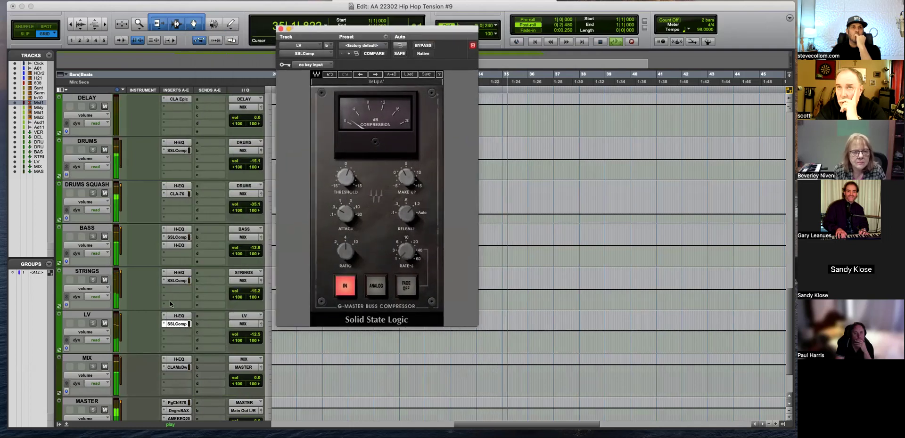
scroll(170, 301, "down", 1)
left_click(179, 324)
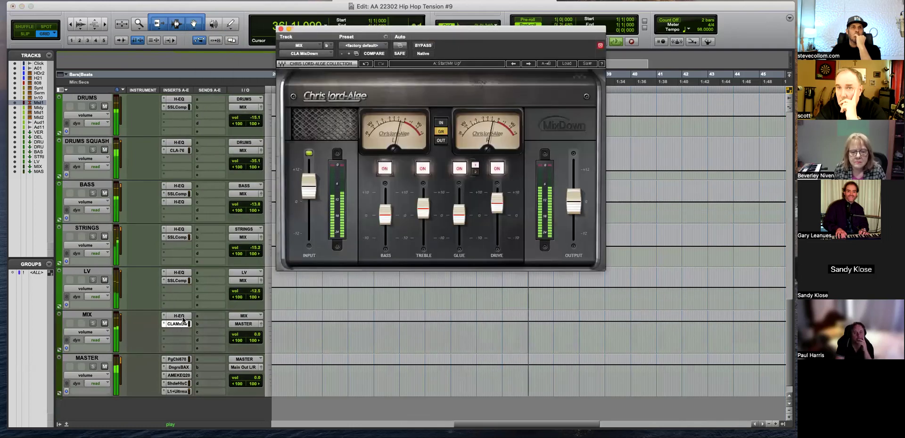
left_click(178, 383)
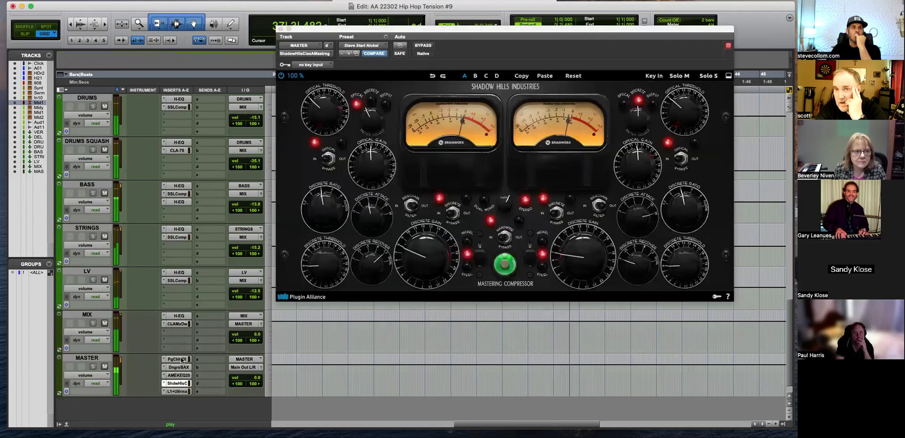
left_click(178, 359)
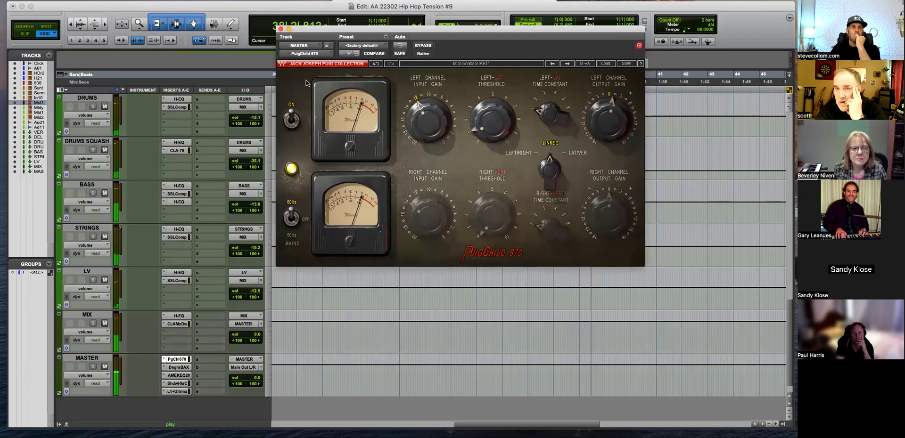
left_click(280, 29)
Stop playback and place the edit cursor at 39|4|240 on Master 1, just after the volume fade reaches silence
scroll(597, 277, "up", 10)
key("space")
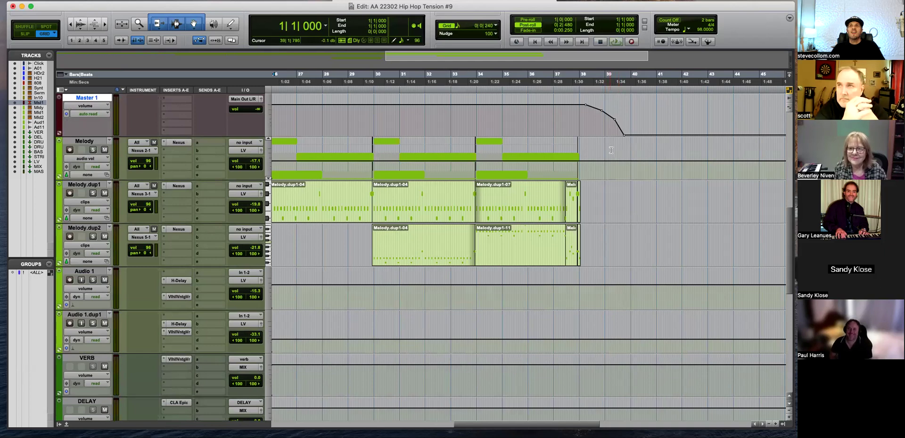
key("super+bracketleft")
key("super+bracketright")
key("super+bracketright")
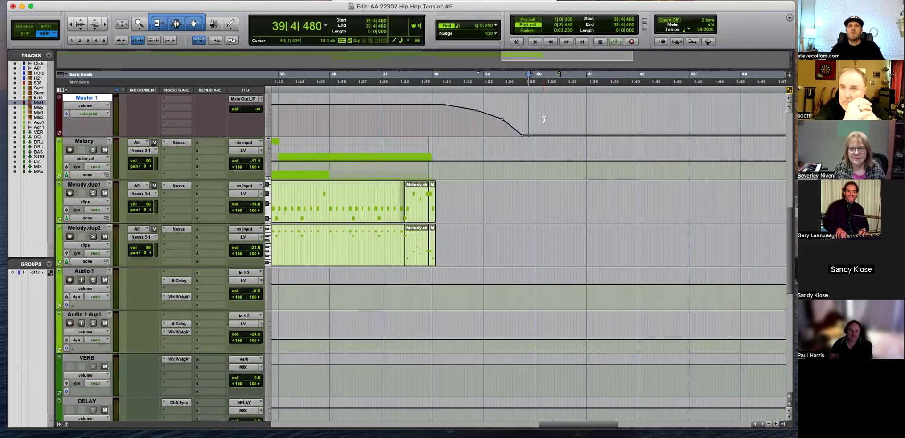
left_click(524, 118)
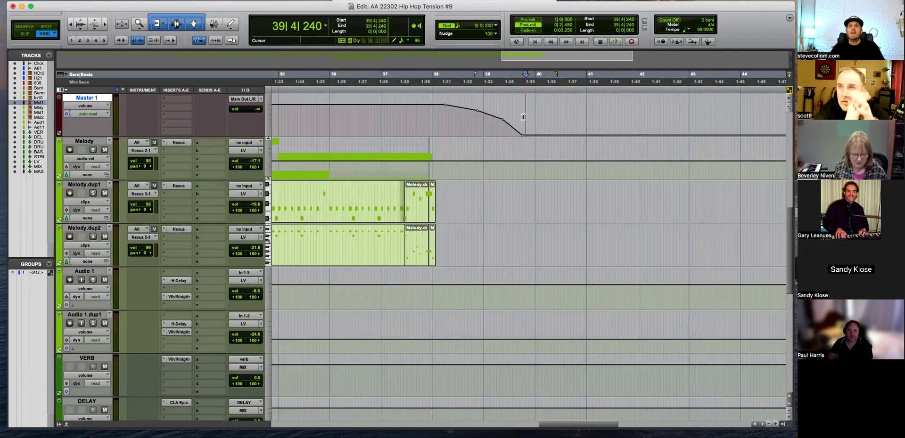